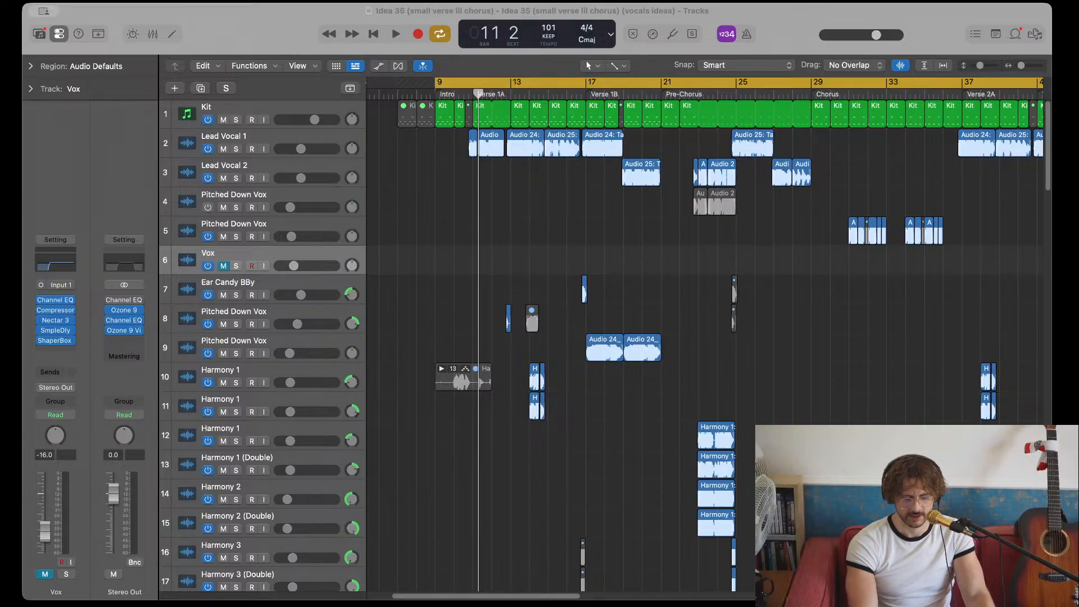
# - Look over the vocal, bass and guitar tracks and select the Pre-Chorus regions on guitar tracks 38 and 39
pyautogui.hscroll(-4, 692, 225)
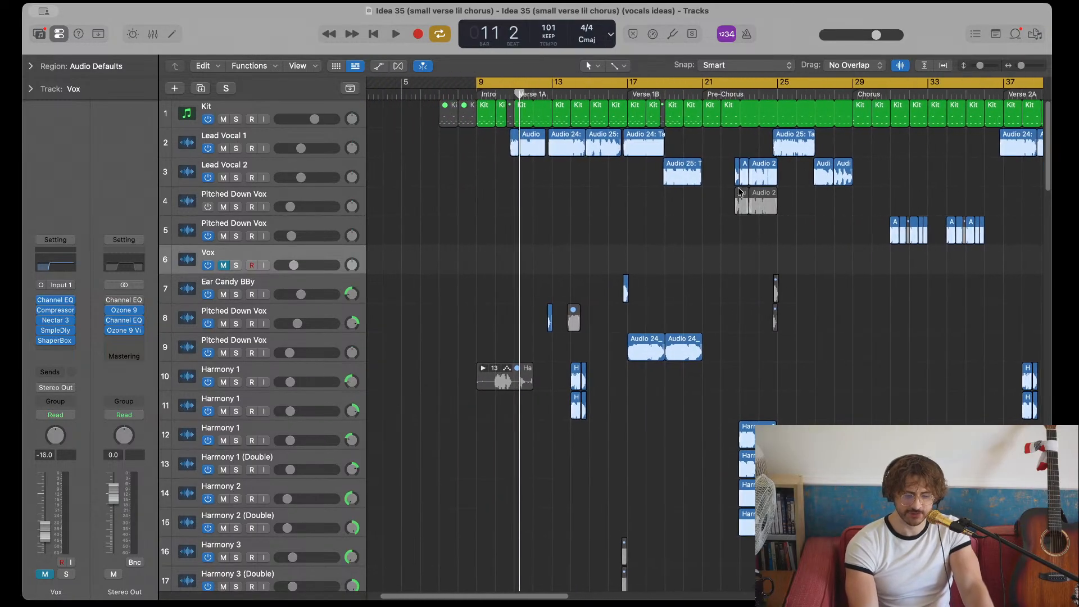
pyautogui.click(946, 44)
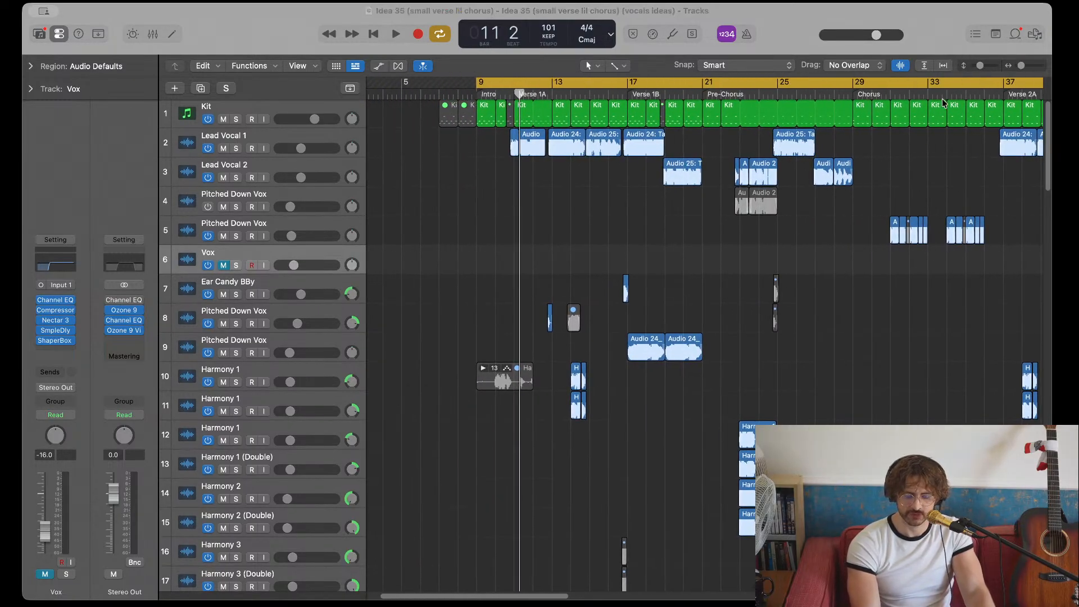
pyautogui.scroll(-10, 649, 177)
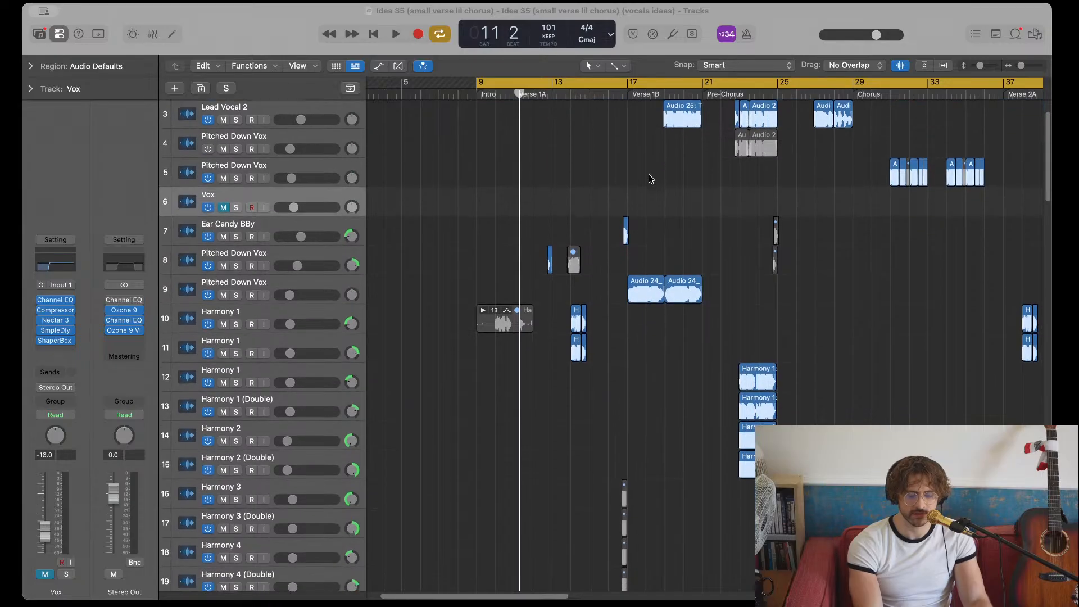
pyautogui.scroll(-9, 650, 179)
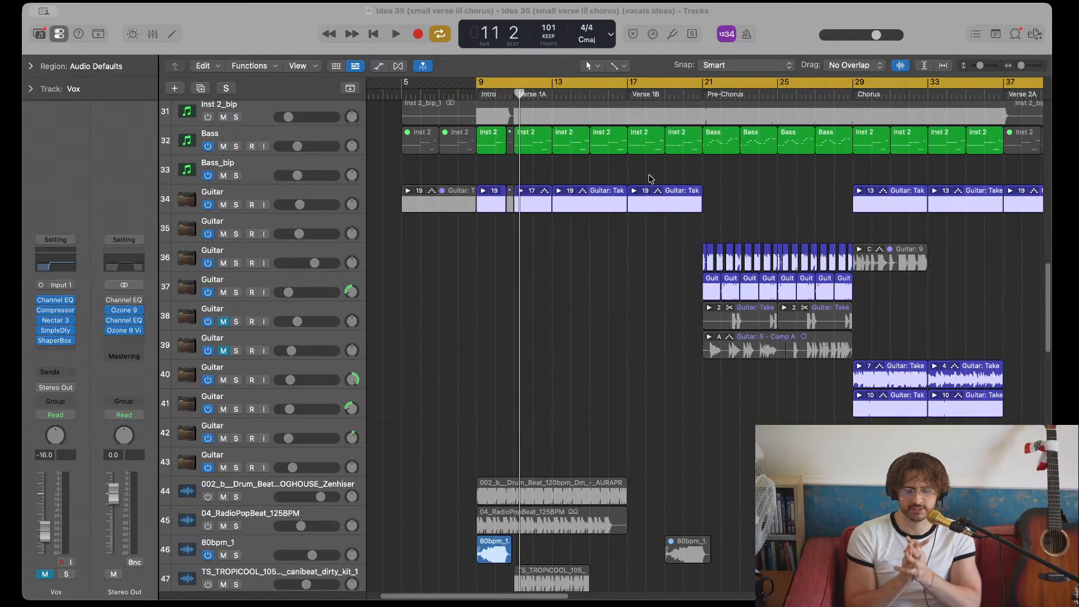
pyautogui.hscroll(5, 636, 174)
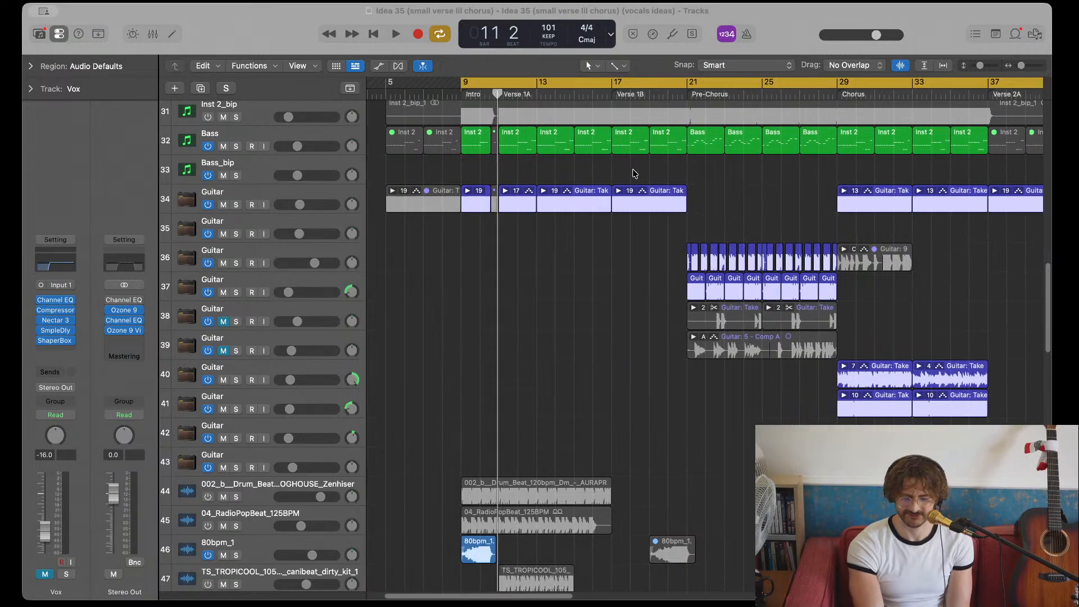
pyautogui.moveTo(585, 329); pyautogui.dragTo(735, 336)
pyautogui.moveTo(536, 366); pyautogui.dragTo(726, 321)
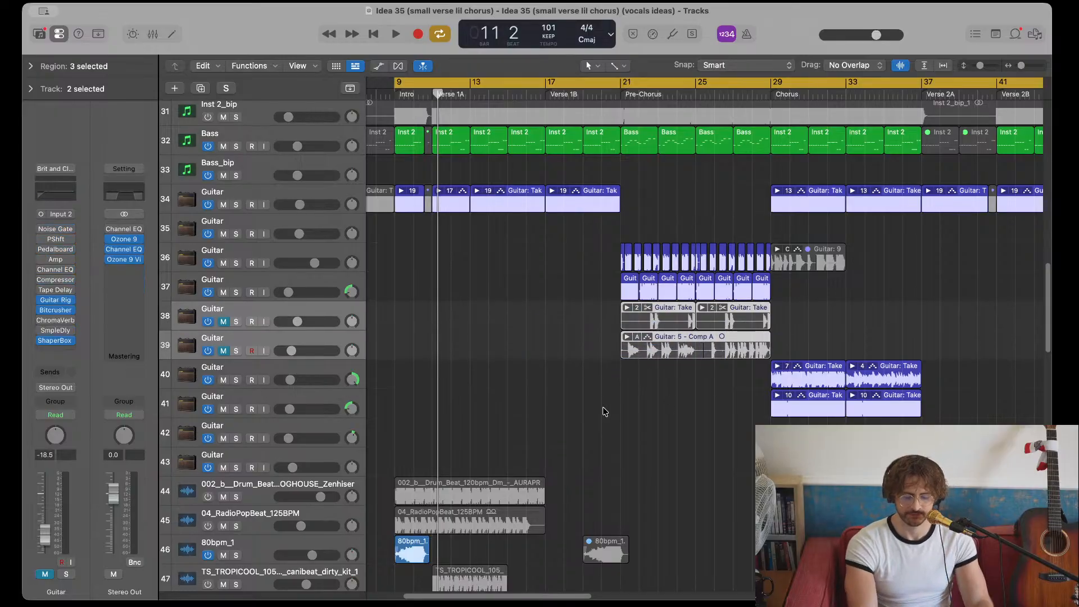
# - Look over the sample tracks and select the first few Water_Glass_Tap_Ring slices in the Intro
pyautogui.scroll(-3, 604, 410)
pyautogui.hscroll(-3, 604, 411)
pyautogui.scroll(-6, 603, 410)
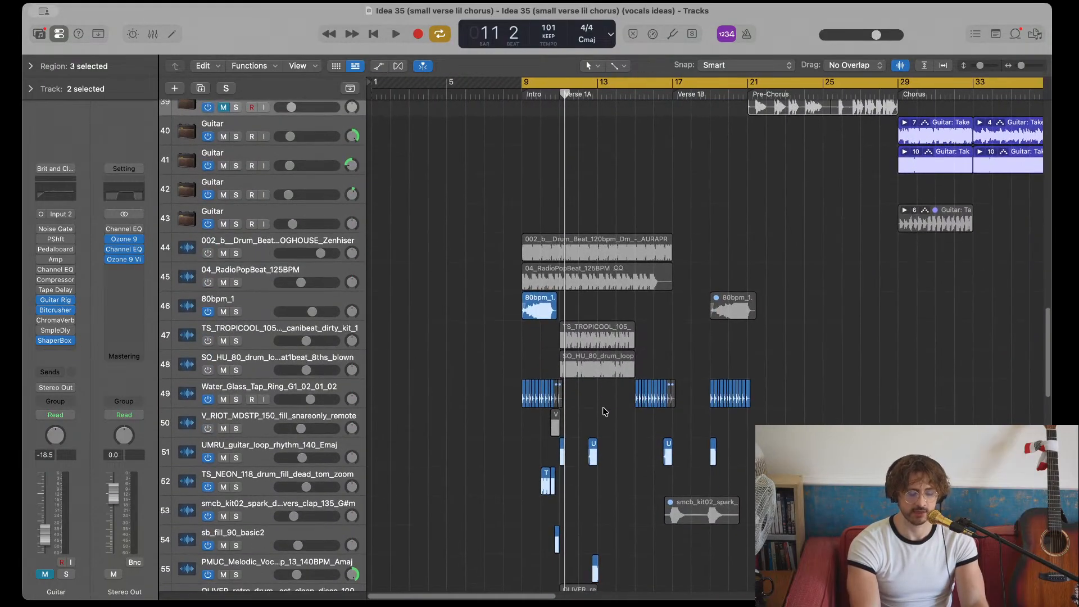
pyautogui.scroll(-6, 604, 411)
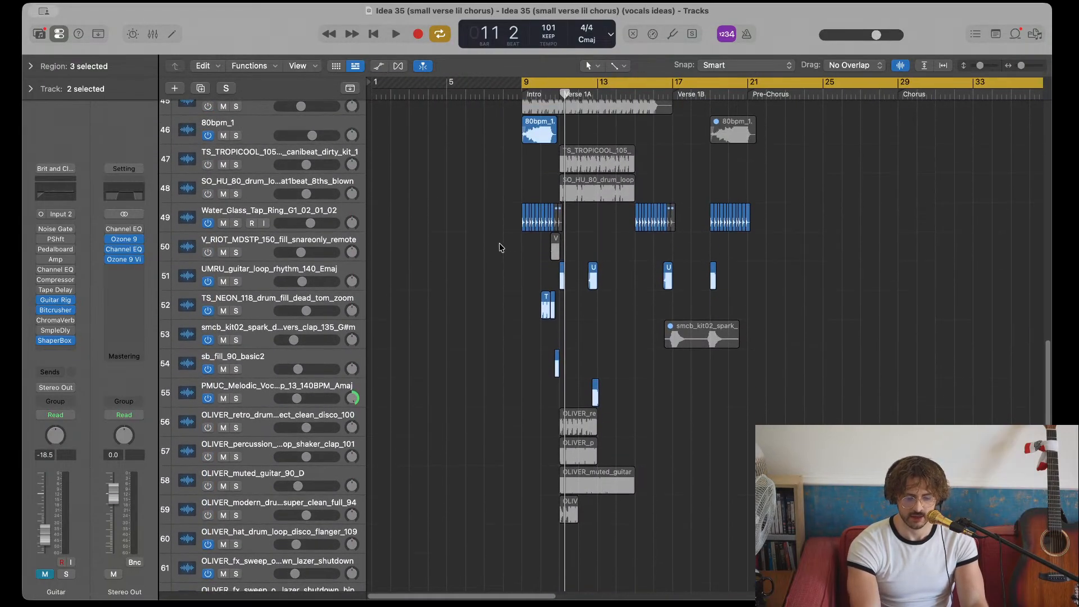
pyautogui.click(528, 228)
pyautogui.moveTo(529, 228); pyautogui.dragTo(533, 229)
# - Play the song from the start of the Intro at bar 9 and dismiss the System Overload alert
pyautogui.scroll(8, 534, 237)
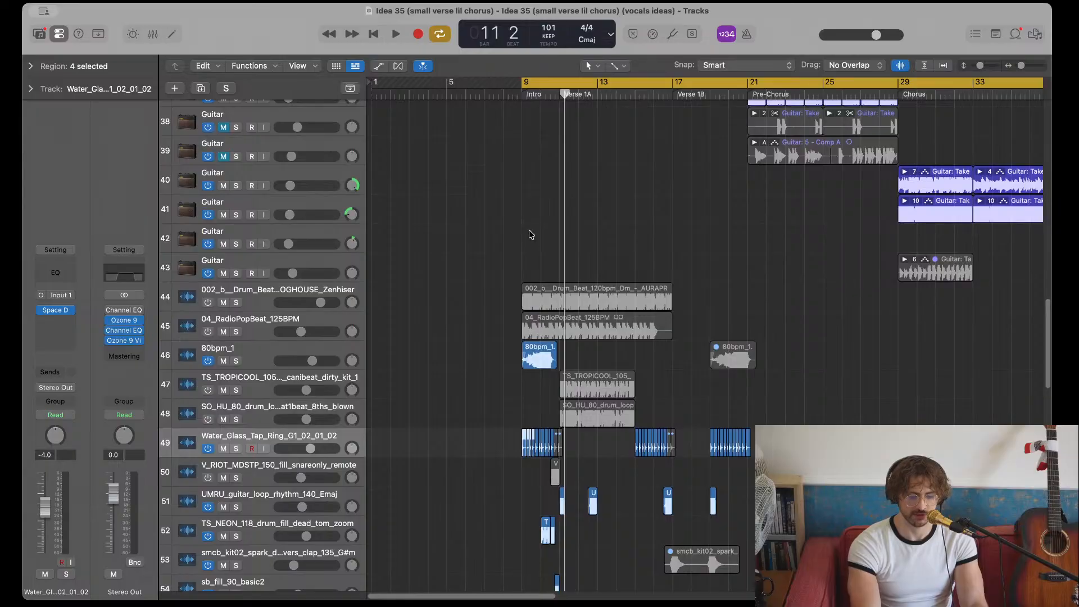
pyautogui.scroll(11, 531, 234)
pyautogui.scroll(20, 530, 237)
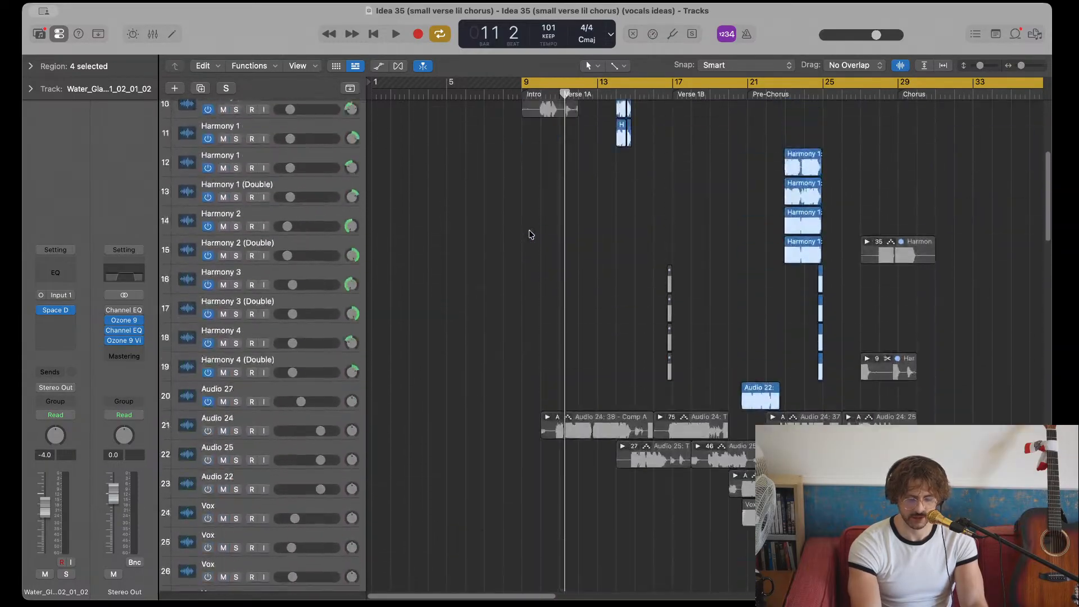
pyautogui.click(929, 93)
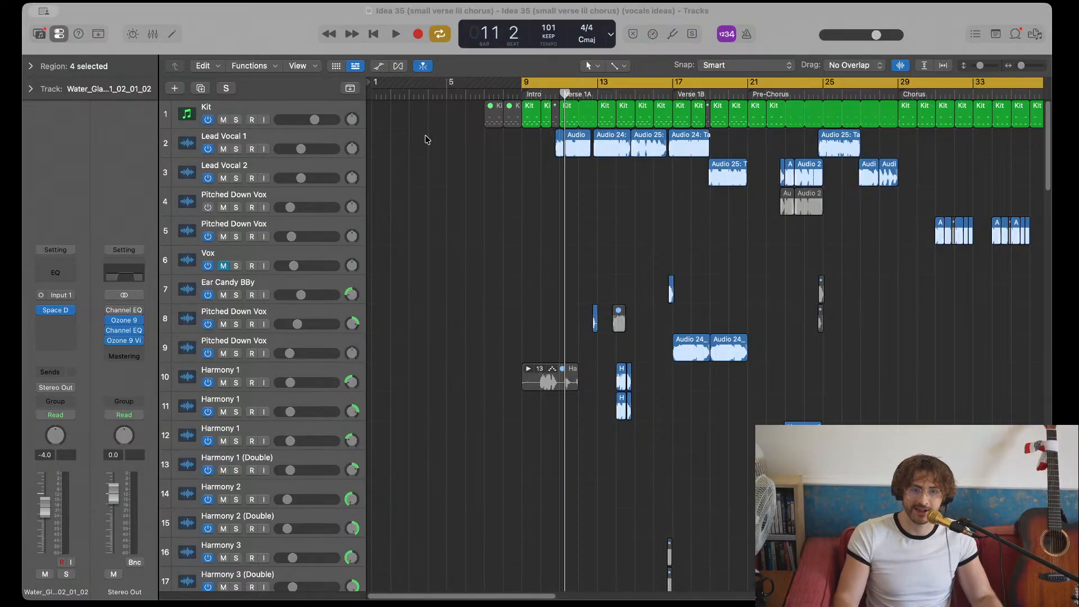
pyautogui.click(517, 206)
pyautogui.press('space')
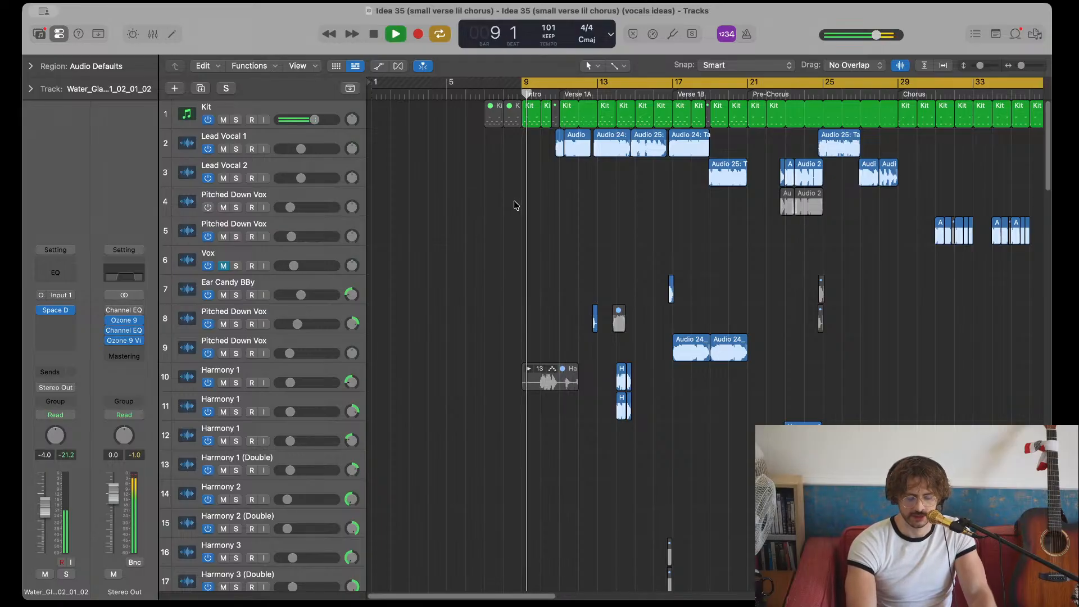
pyautogui.press('space')
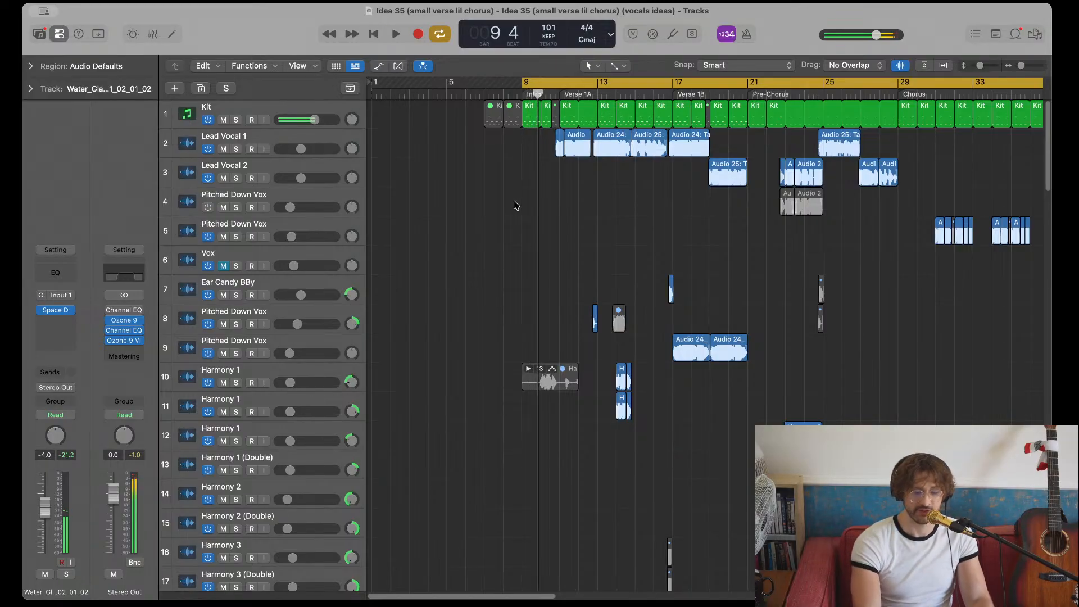
pyautogui.press('space')
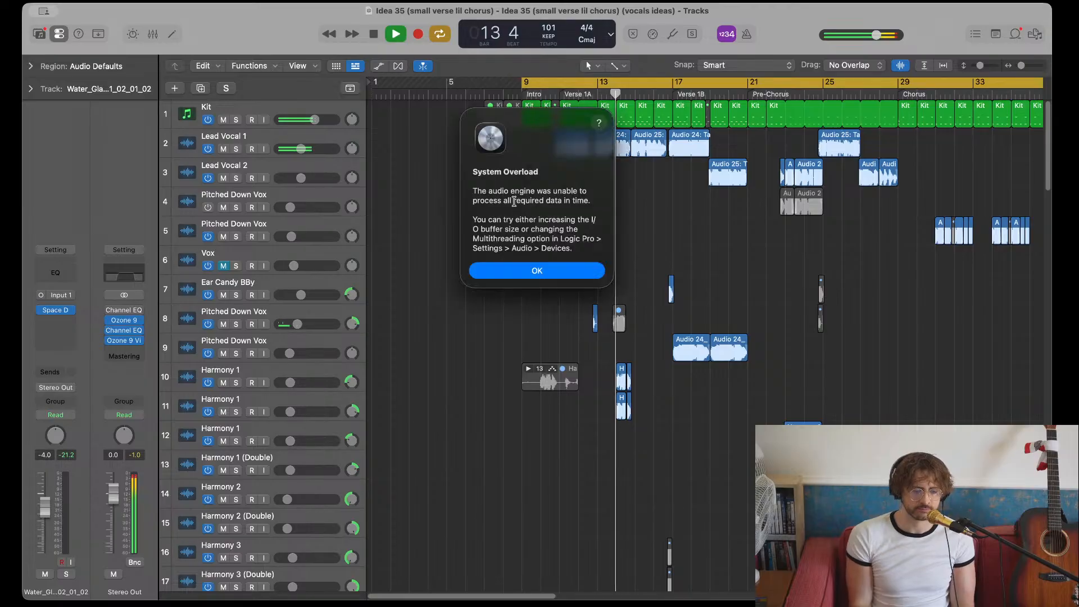
pyautogui.press('Return')
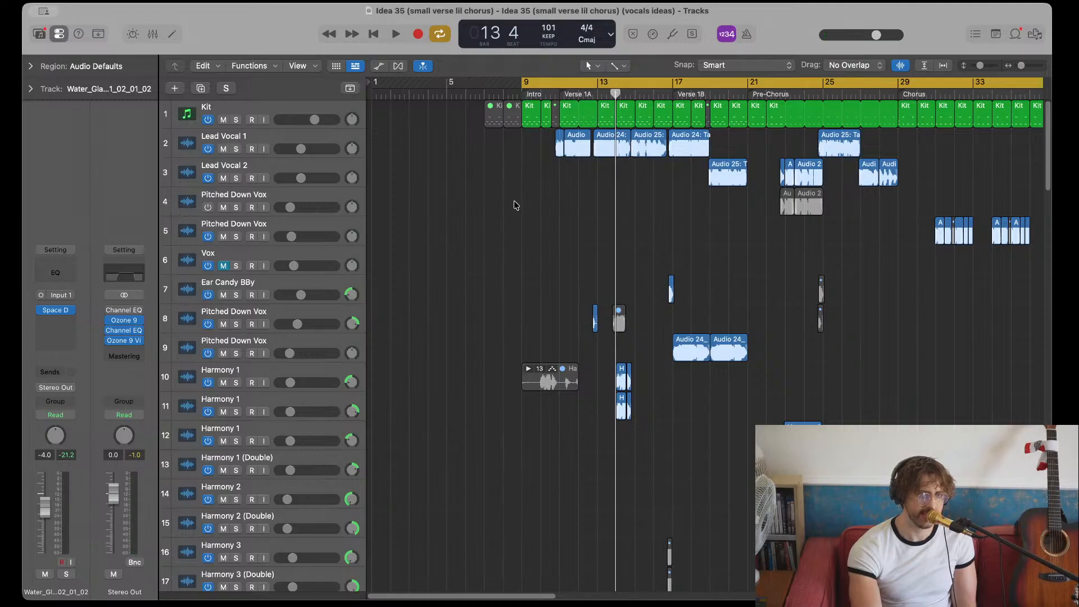
# - Turn off cycle mode, resume playback from bar 13, and dismiss the System Overload alert
pyautogui.press('c')
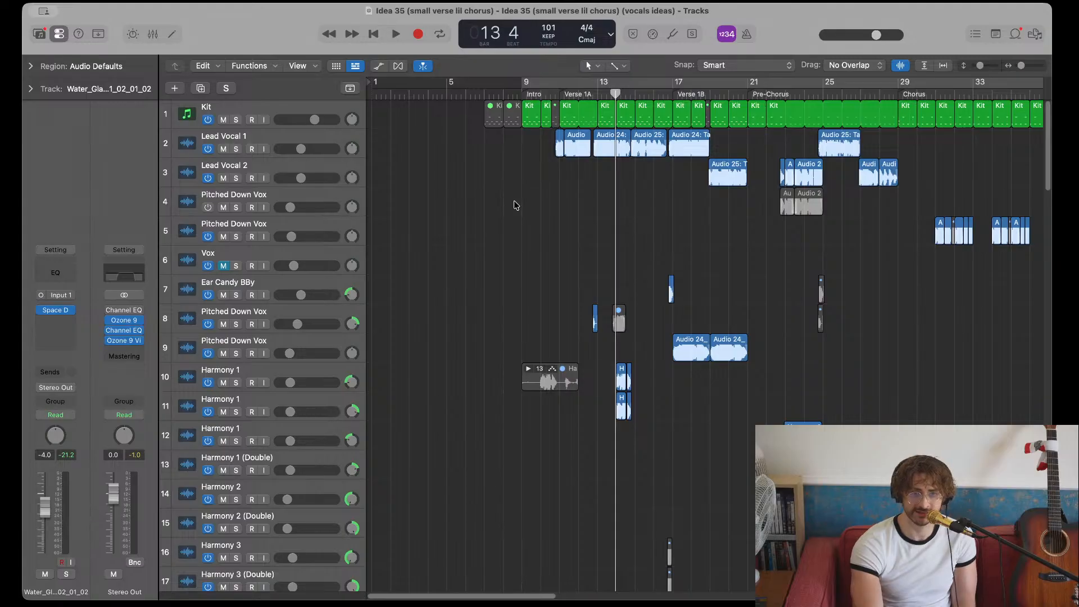
pyautogui.press('space')
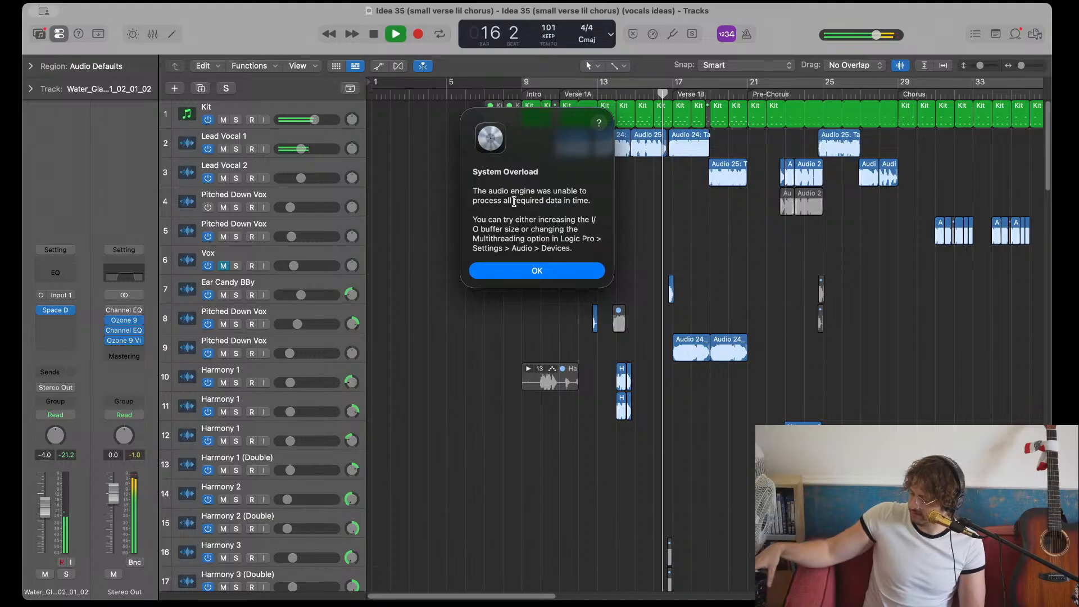
pyautogui.press('Return')
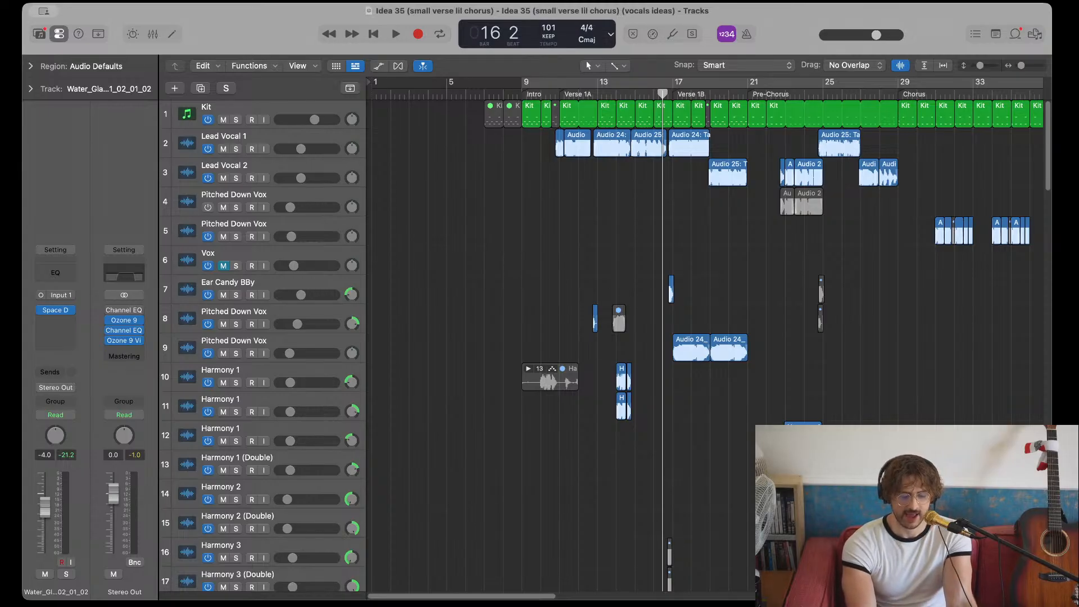
# - Survey the full song arrangement across all sections, then examine the Kit track around the Intro and Verse 1A
pyautogui.hscroll(5, 450, 334)
pyautogui.hscroll(-4, 426, 331)
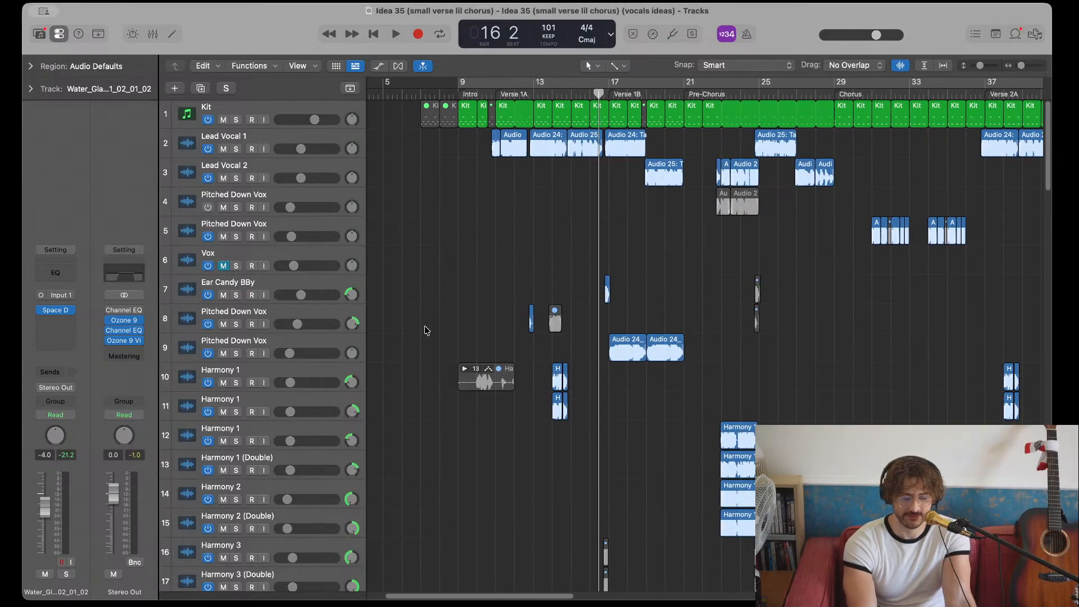
pyautogui.scroll(-1, 427, 331)
pyautogui.scroll(-5, 425, 327)
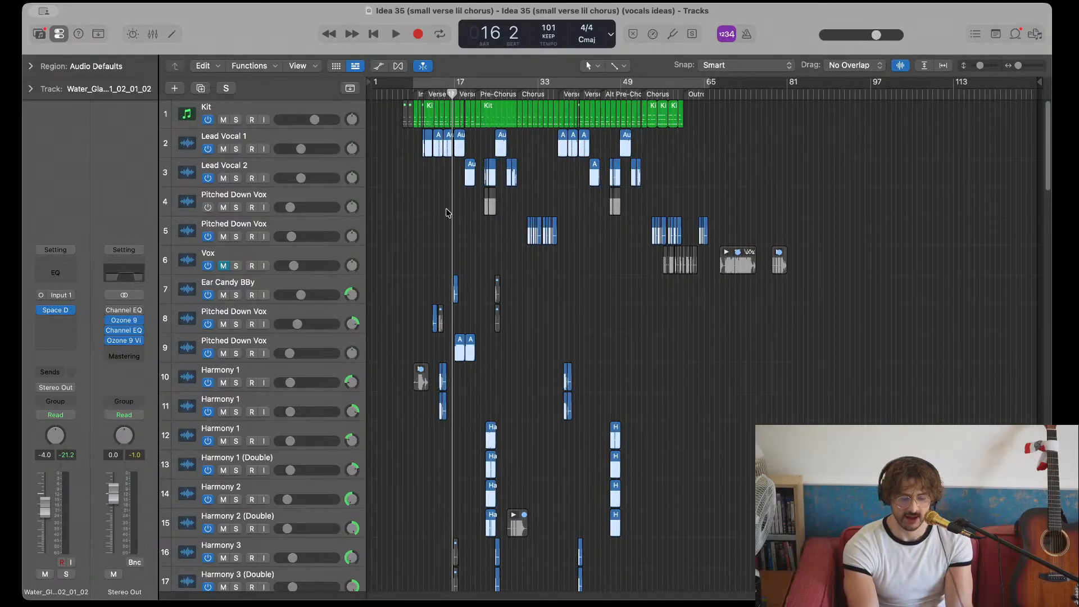
pyautogui.scroll(5, 448, 213)
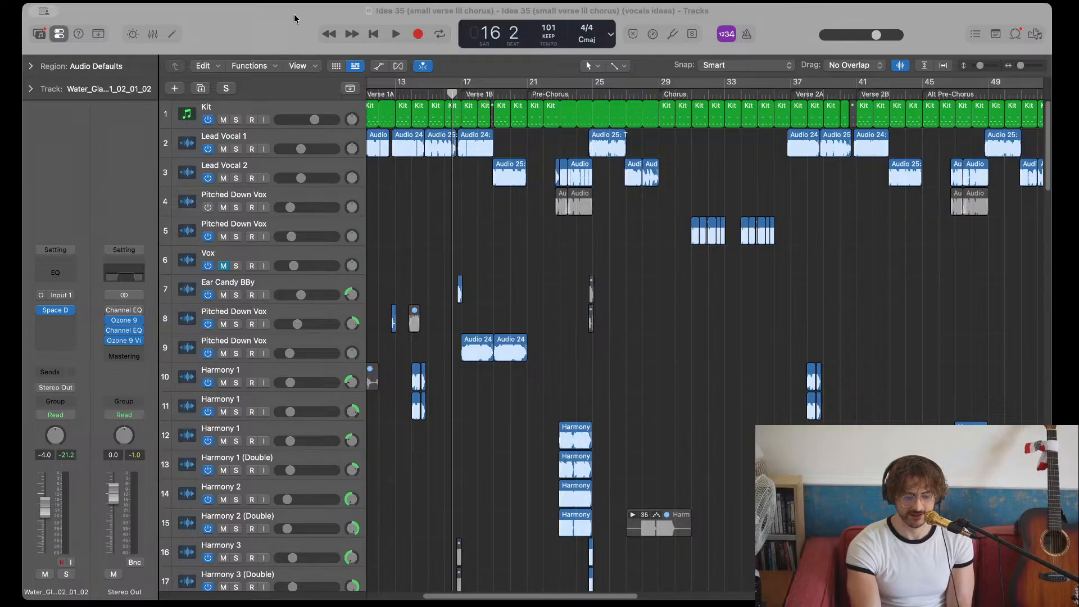
pyautogui.scroll(5, 505, 211)
pyautogui.hscroll(-2, 505, 211)
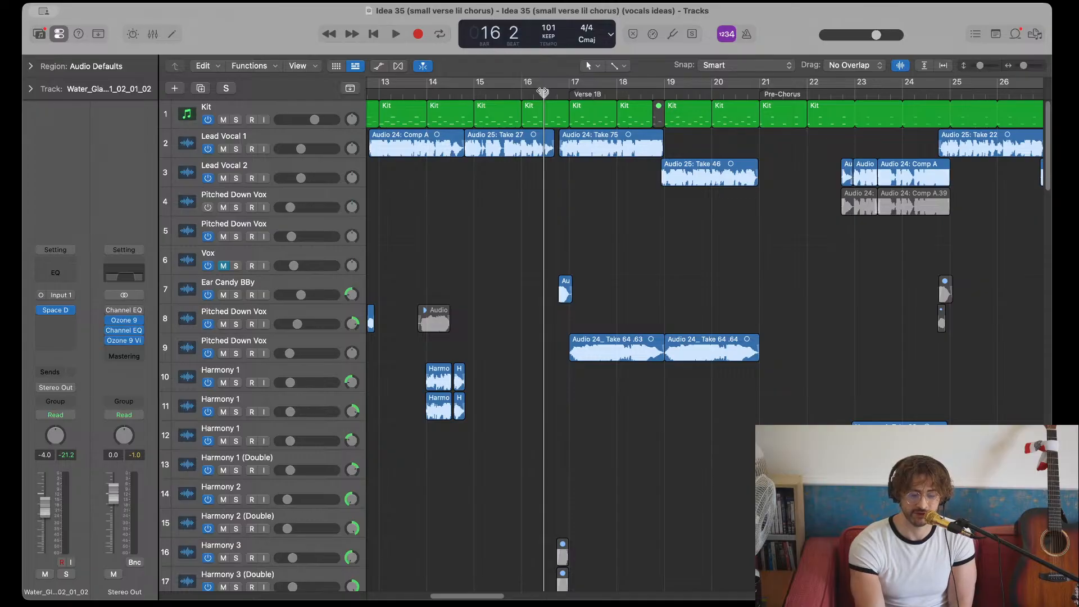
pyautogui.hscroll(-3, 409, 131)
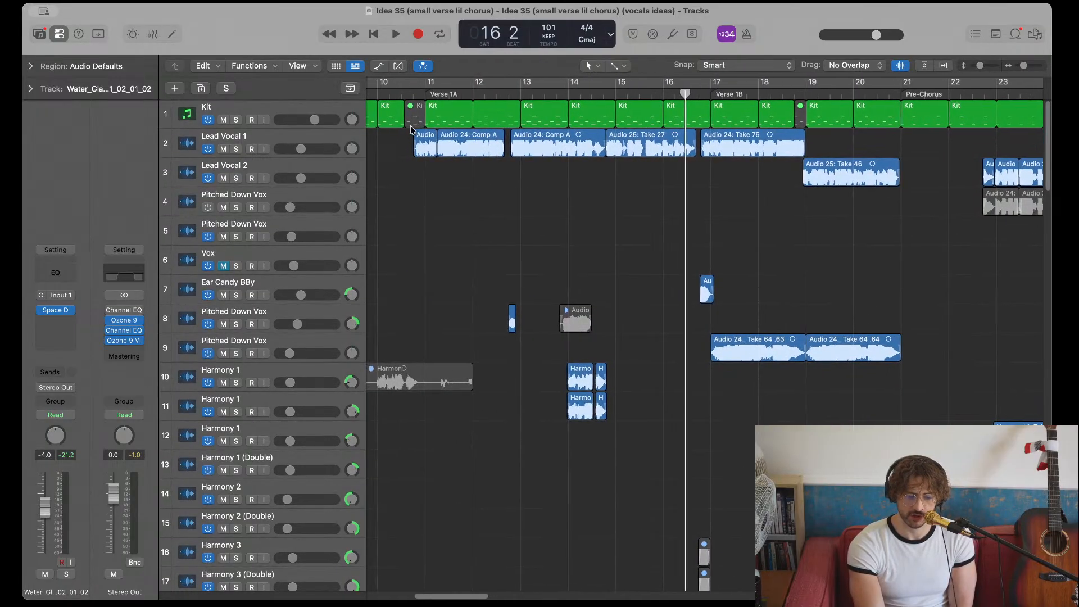
pyautogui.hscroll(-4, 411, 130)
# - Open the first Intro region of the Kit track, at bar 9, in the Piano Roll
pyautogui.click(515, 120)
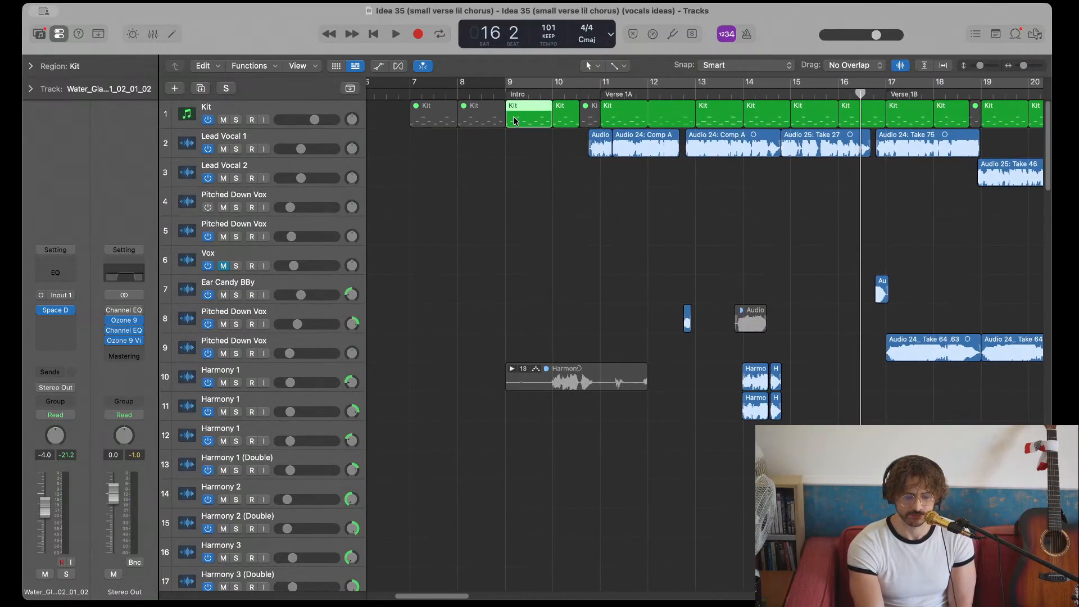
pyautogui.click(271, 112)
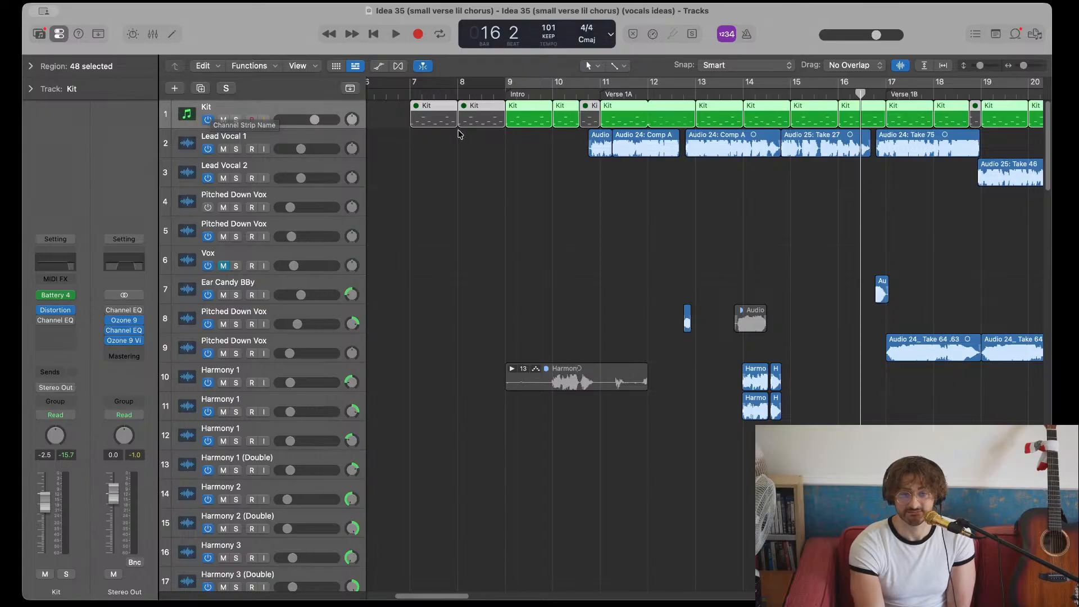
pyautogui.click(512, 146)
pyautogui.doubleClick(527, 117)
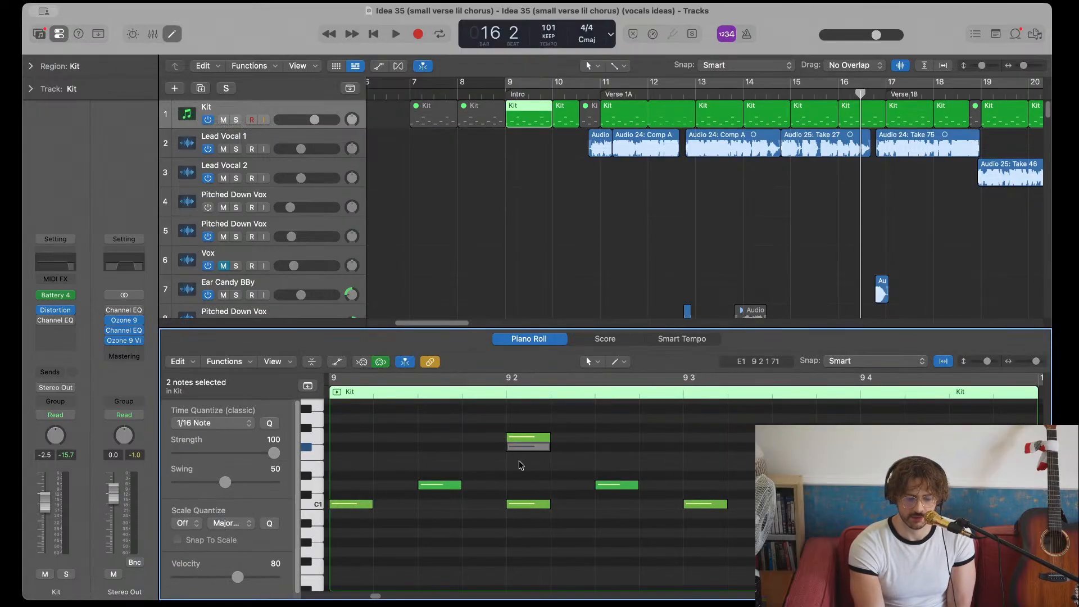
# - Audition the C1, D1 and G1 drum notes of the Intro Kit region, then close the Piano Roll
pyautogui.click(443, 504)
pyautogui.click(483, 484)
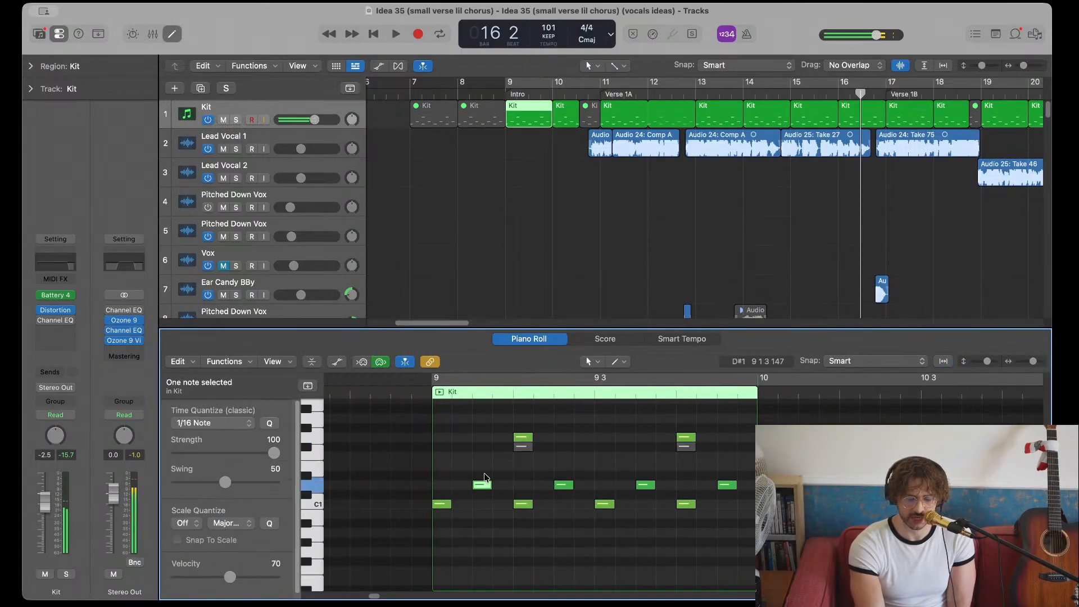
pyautogui.click(523, 504)
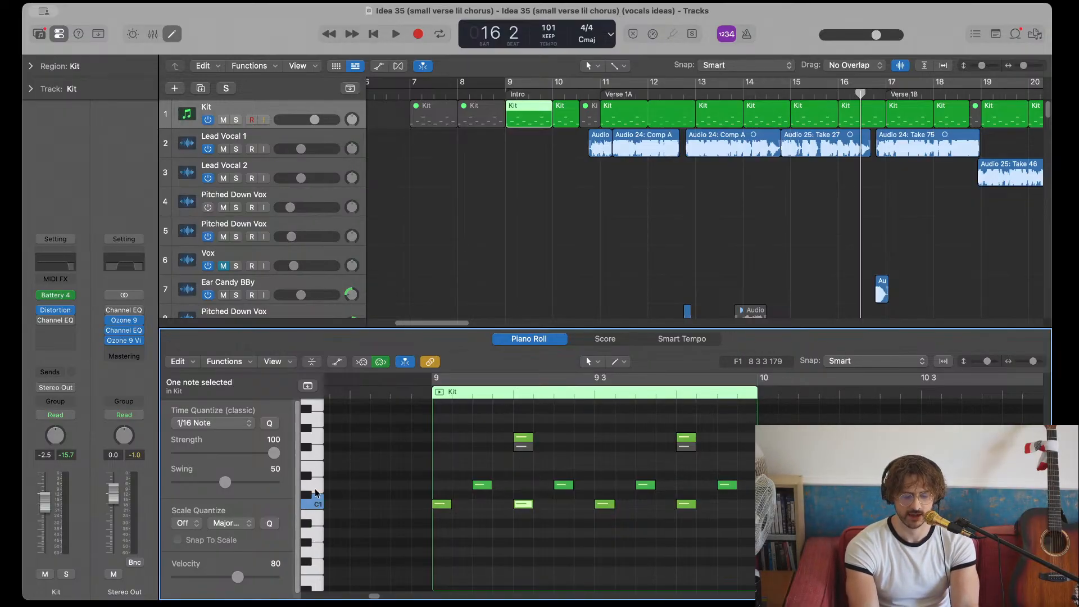
pyautogui.click(446, 474)
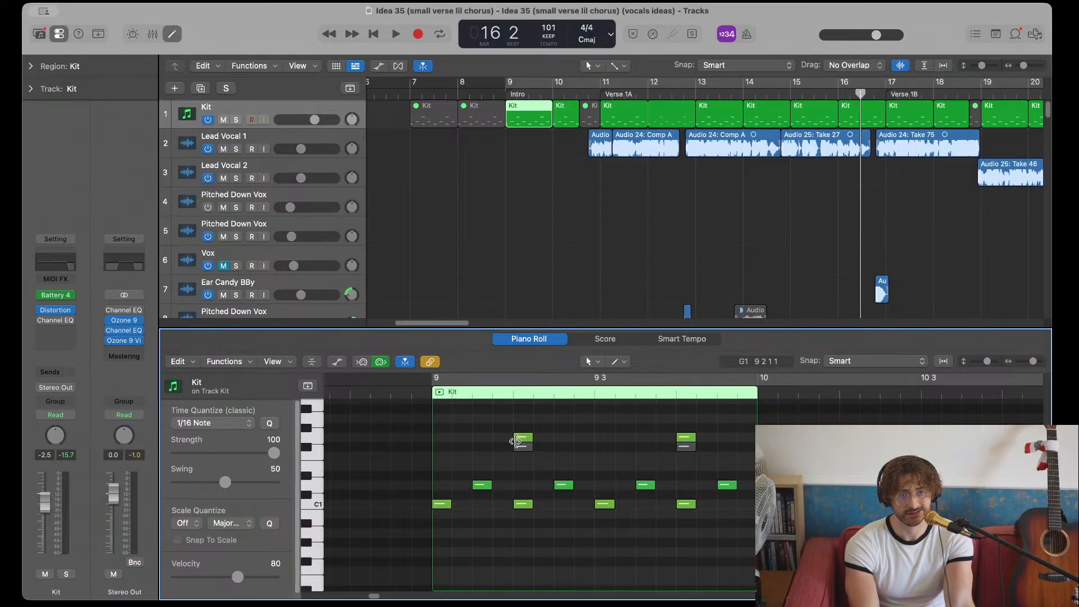
pyautogui.moveTo(463, 543); pyautogui.dragTo(427, 493)
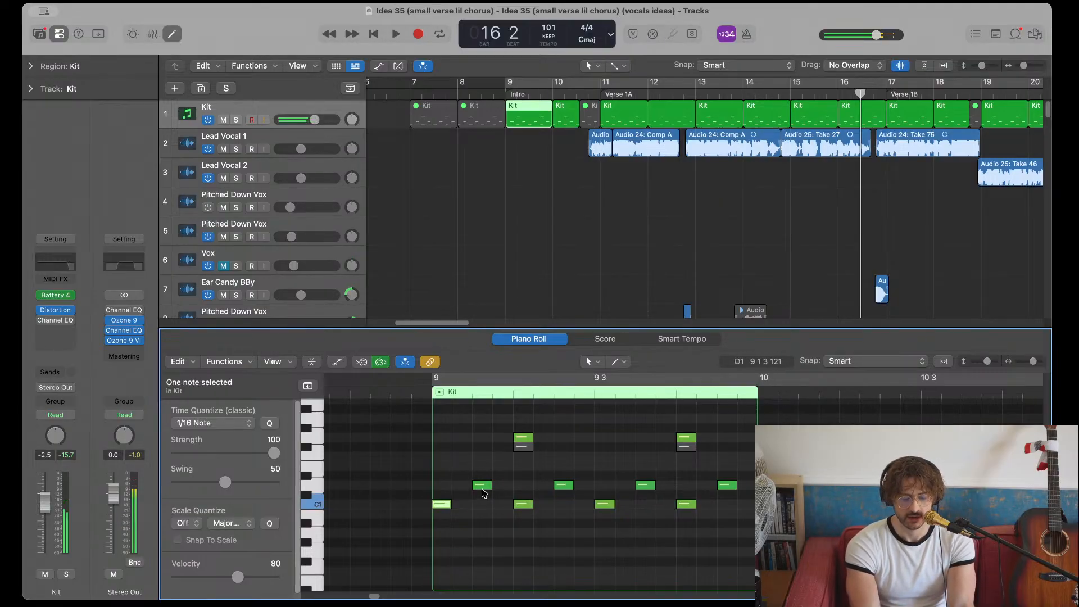
pyautogui.click(524, 438)
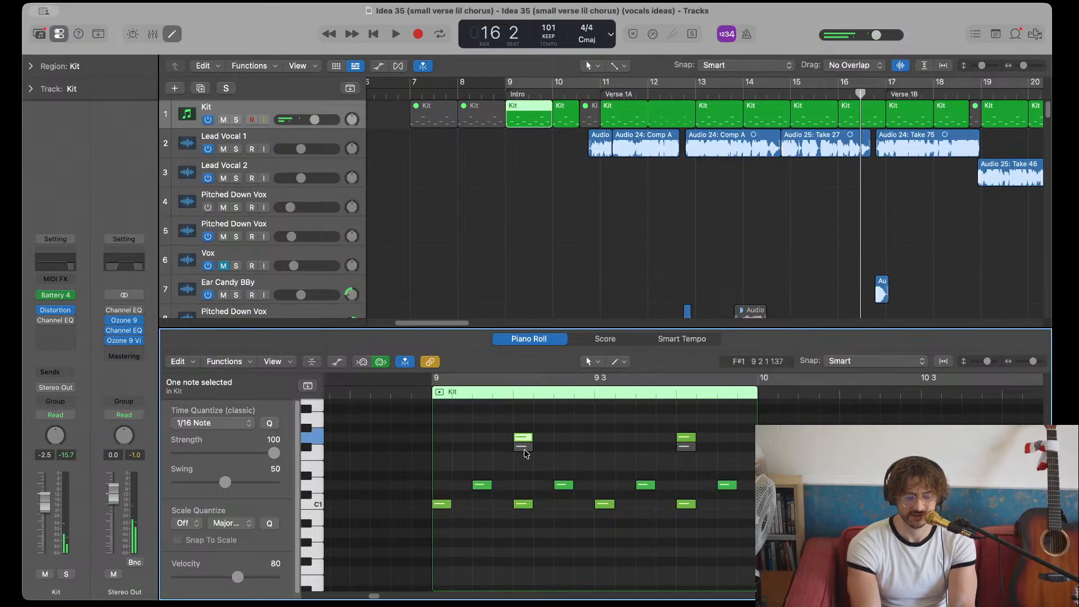
pyautogui.click(525, 505)
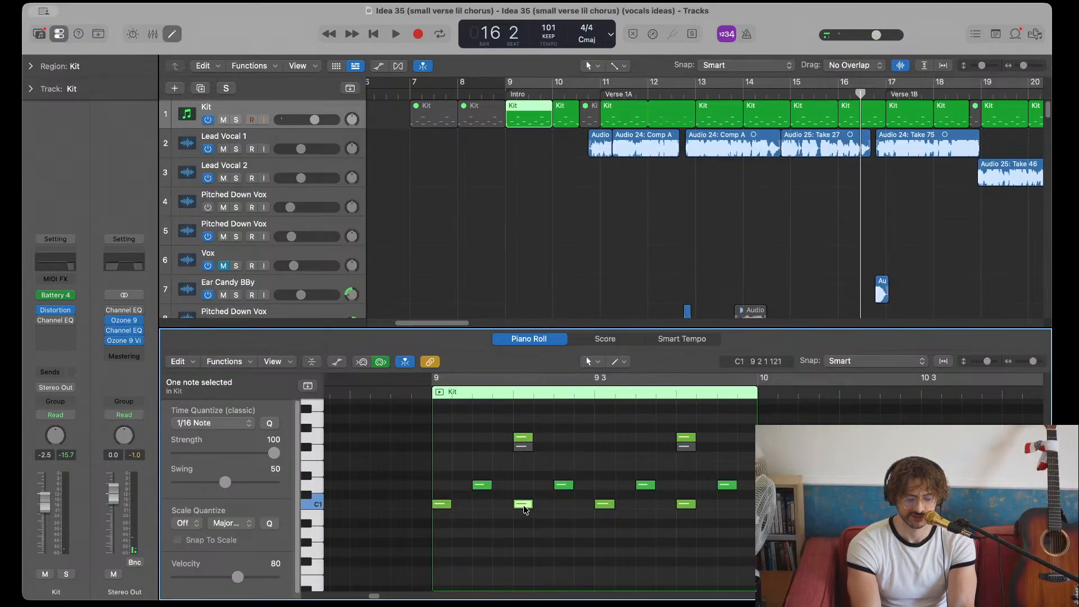
pyautogui.click(563, 485)
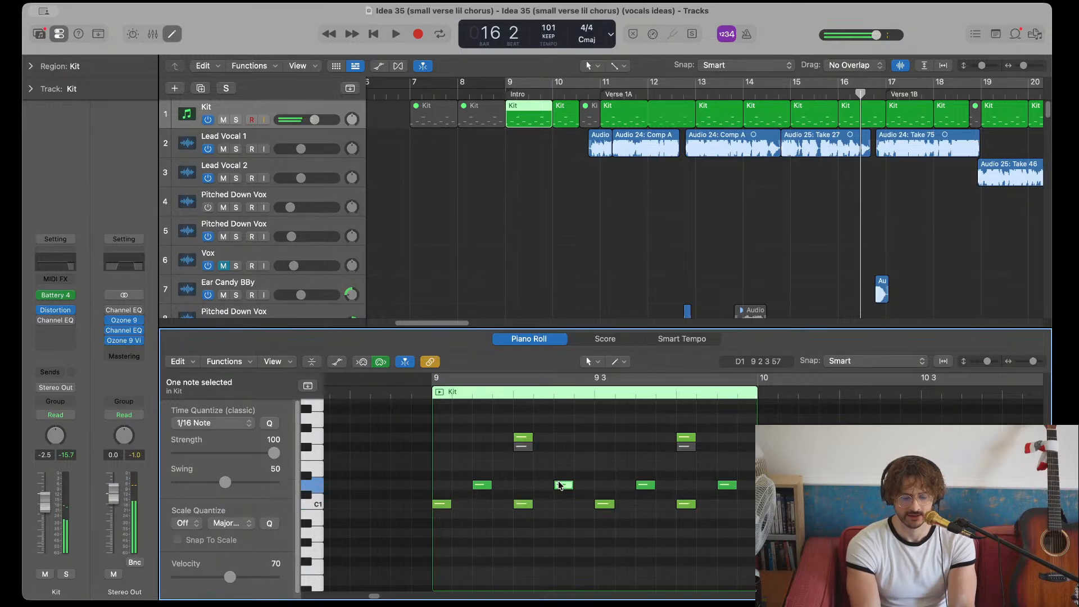
pyautogui.click(596, 505)
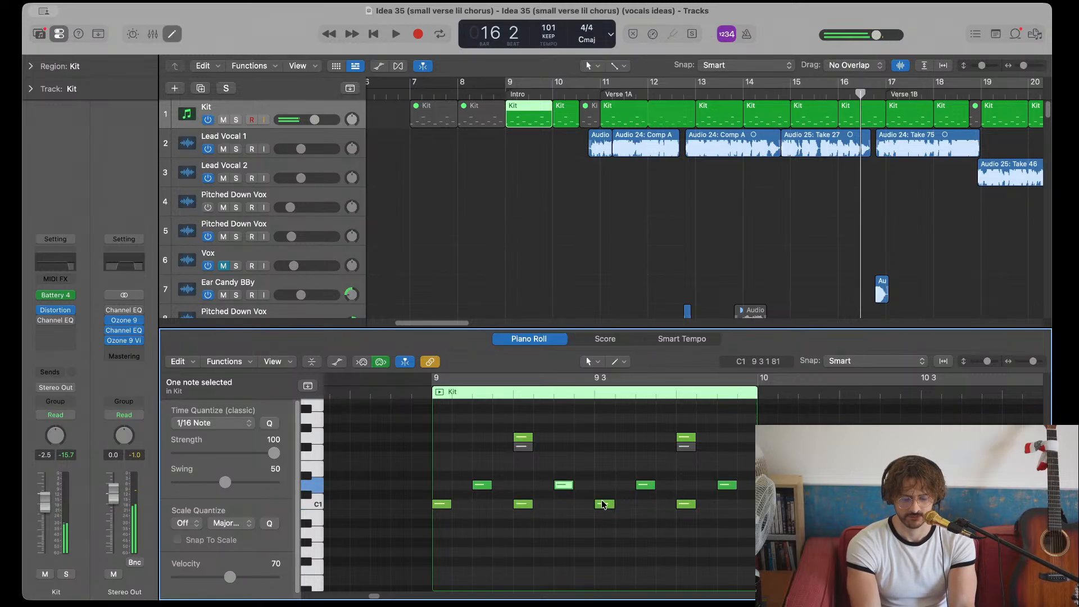
pyautogui.click(171, 33)
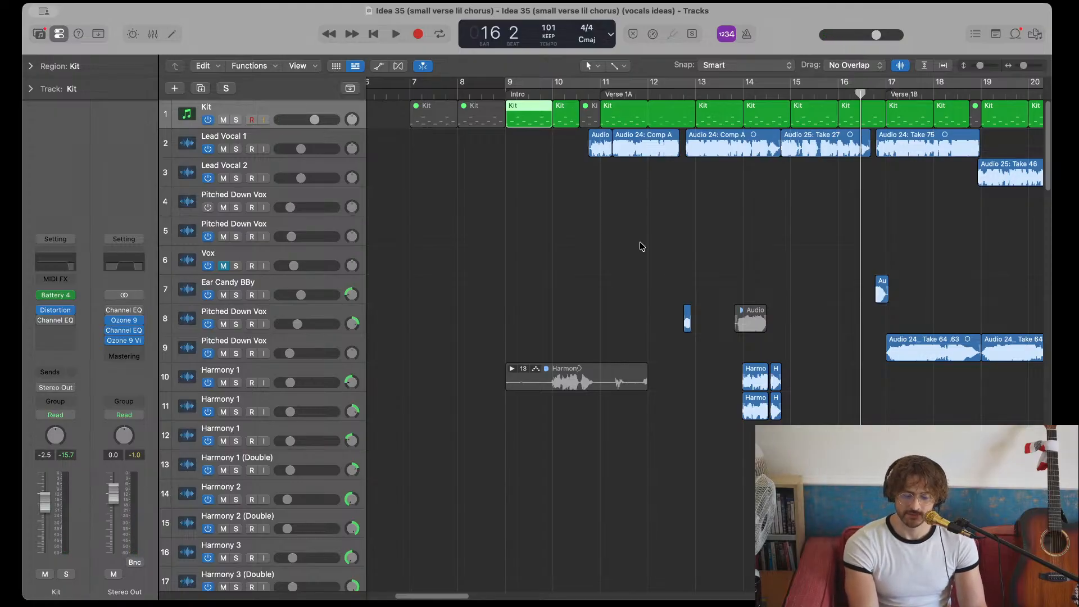
# - Solo the Kit track, play it from the start of Verse 1A, then unsolo it and stop playback
pyautogui.hscroll(3, 639, 245)
pyautogui.scroll(-4, 639, 246)
pyautogui.scroll(-5, 638, 244)
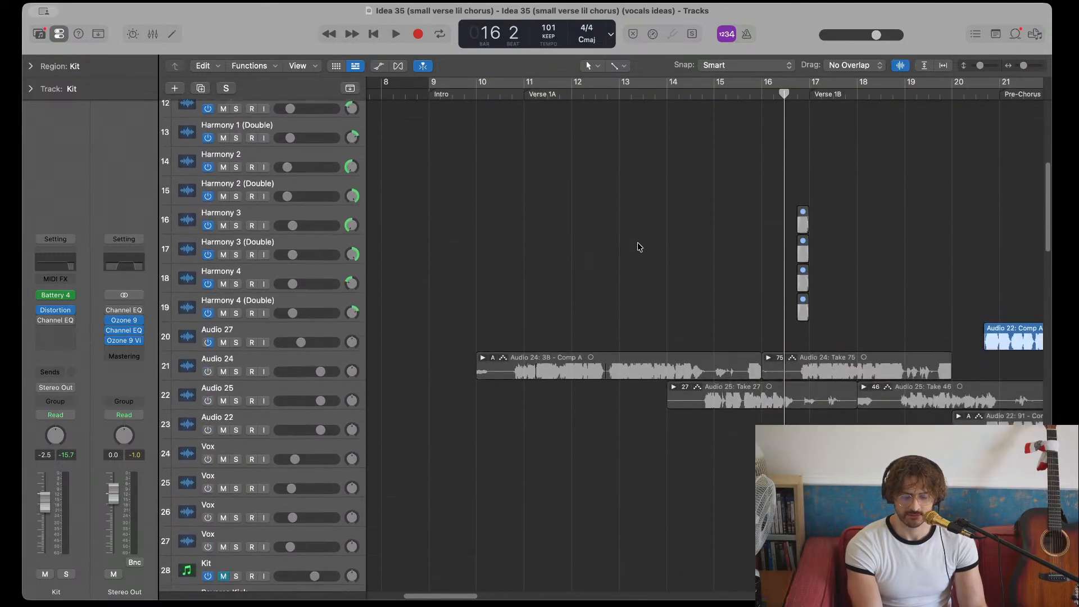
pyautogui.scroll(10, 600, 224)
pyautogui.click(236, 120)
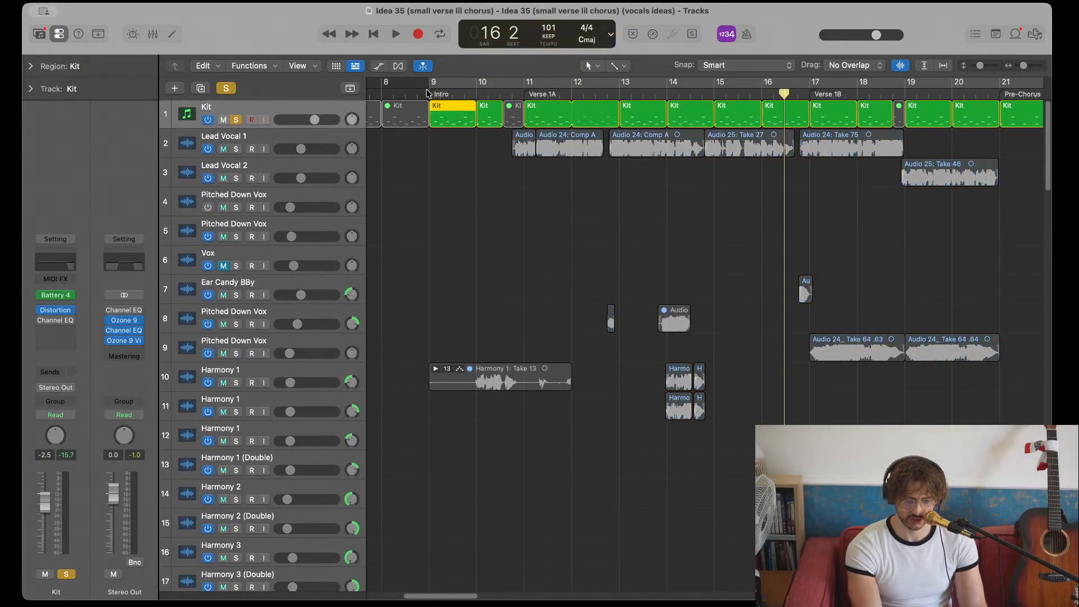
pyautogui.click(520, 94)
pyautogui.press('space')
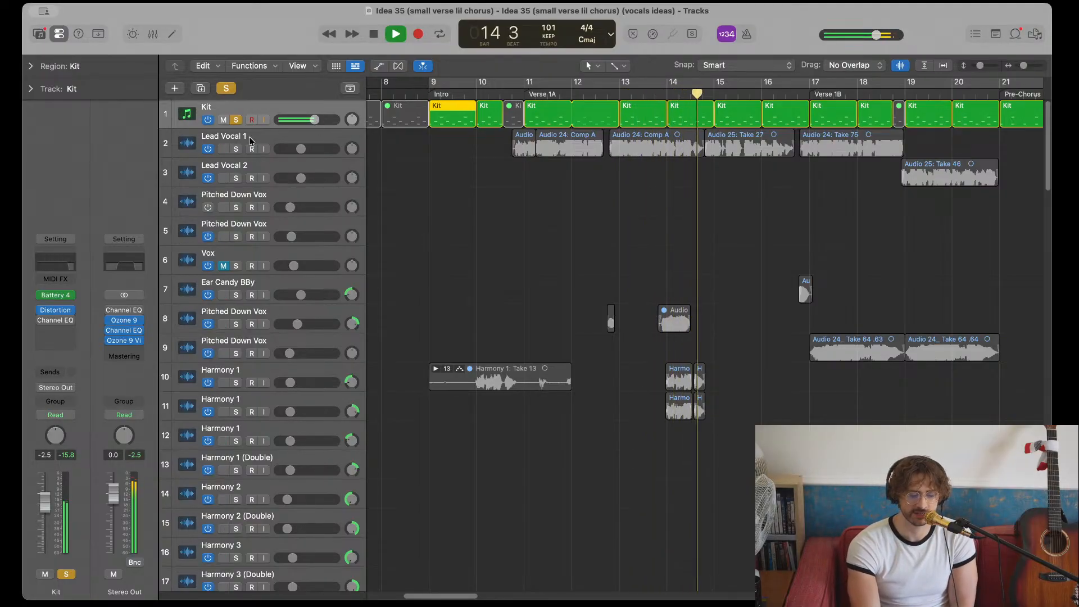
pyautogui.click(238, 123)
pyautogui.press('space')
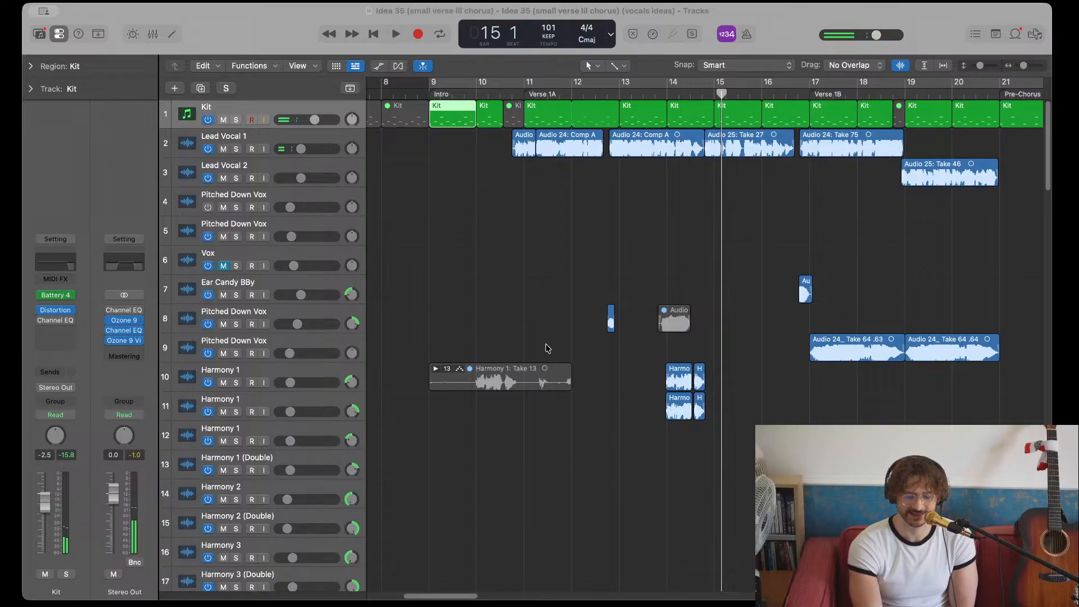
# - Examine the kit, bass and guitar tracks below the vocals across the arrangement, selecting the Guitar on track 34
pyautogui.scroll(-4, 547, 344)
pyautogui.scroll(4, 551, 340)
pyautogui.click(620, 191)
pyautogui.scroll(-5, 621, 191)
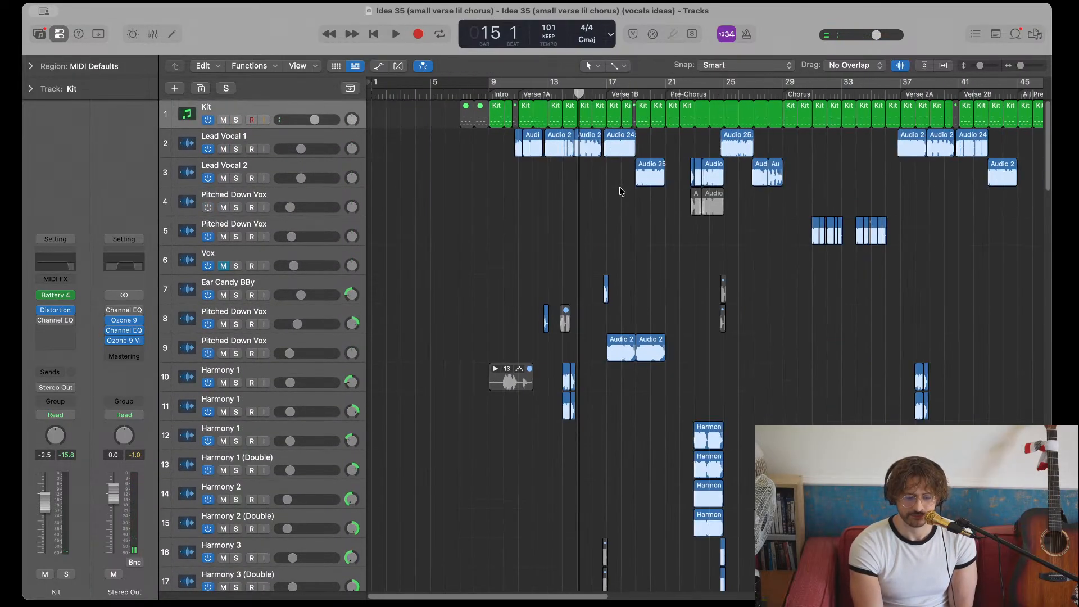
pyautogui.scroll(-20, 499, 311)
pyautogui.scroll(20, 498, 312)
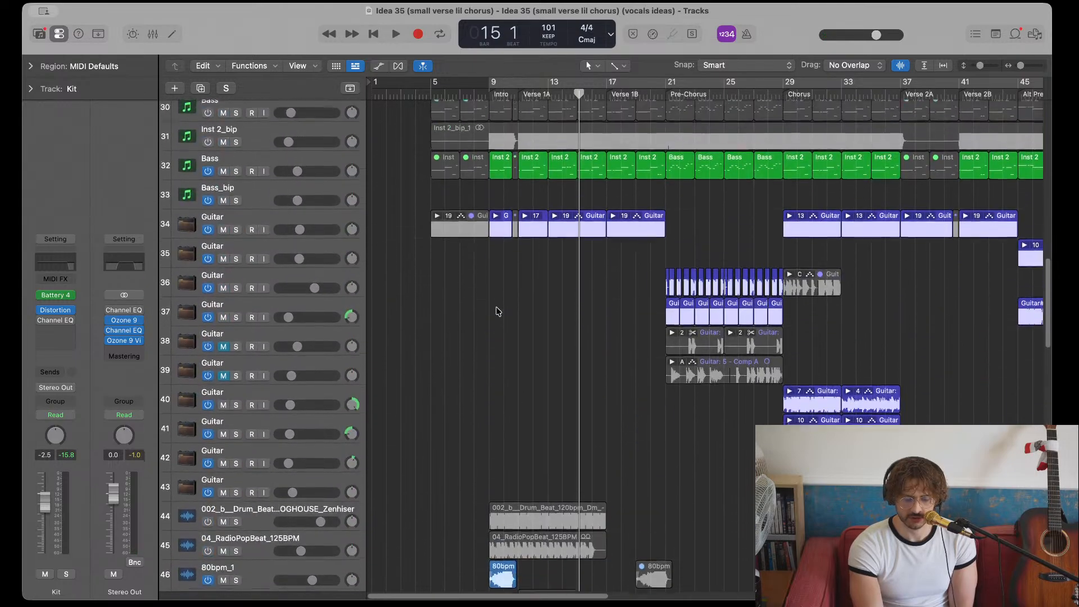
pyautogui.hscroll(2, 499, 311)
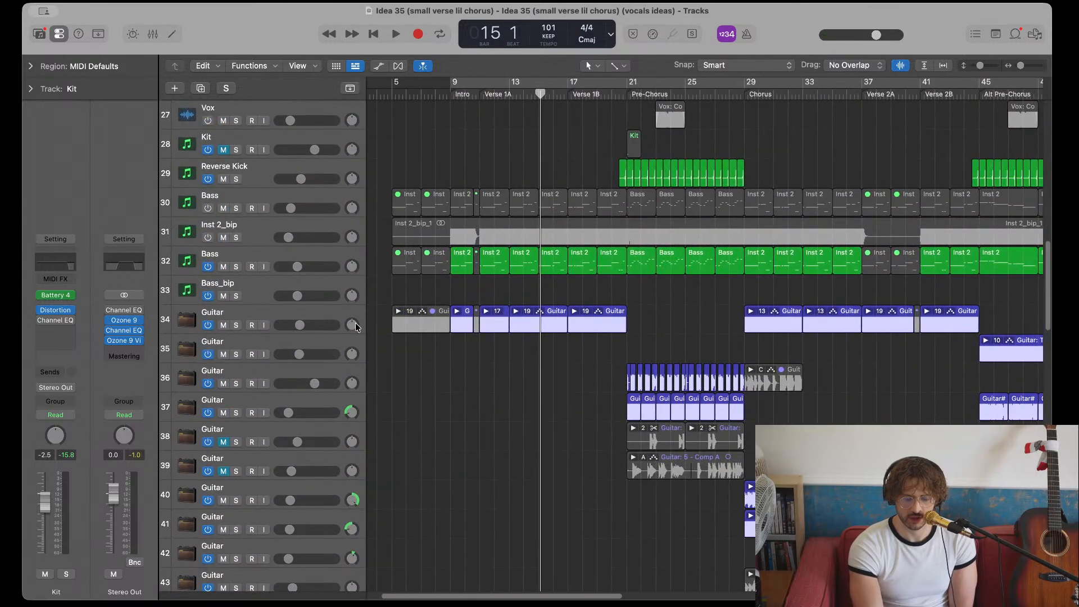
pyautogui.click(297, 313)
pyautogui.scroll(20, 445, 217)
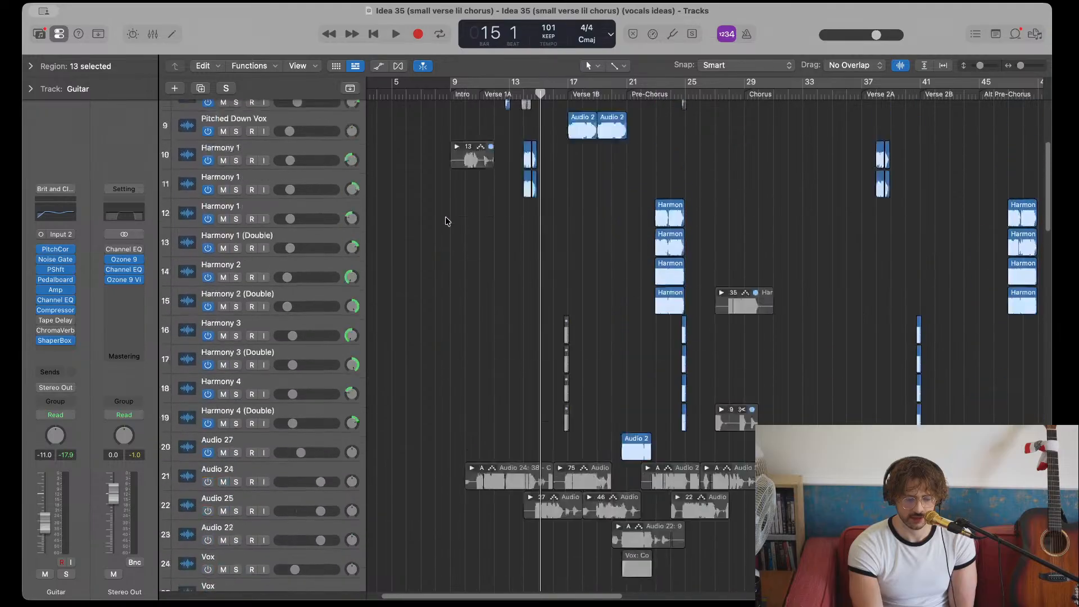
# - Inspect the settings of the Distortion plug-in on the Kit on track 1, then close its window
pyautogui.click(277, 110)
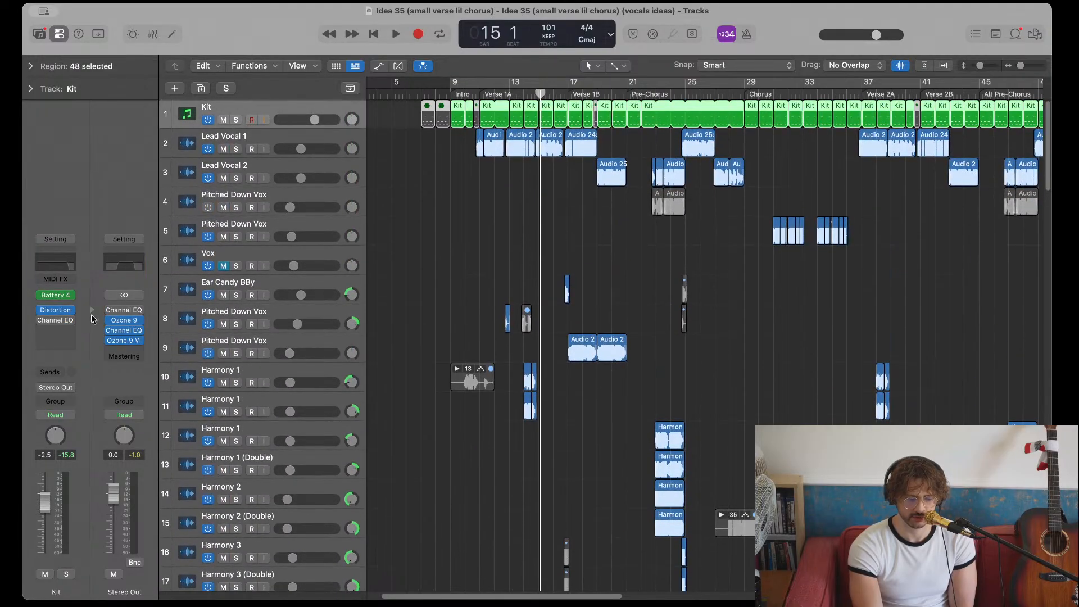
pyautogui.click(54, 313)
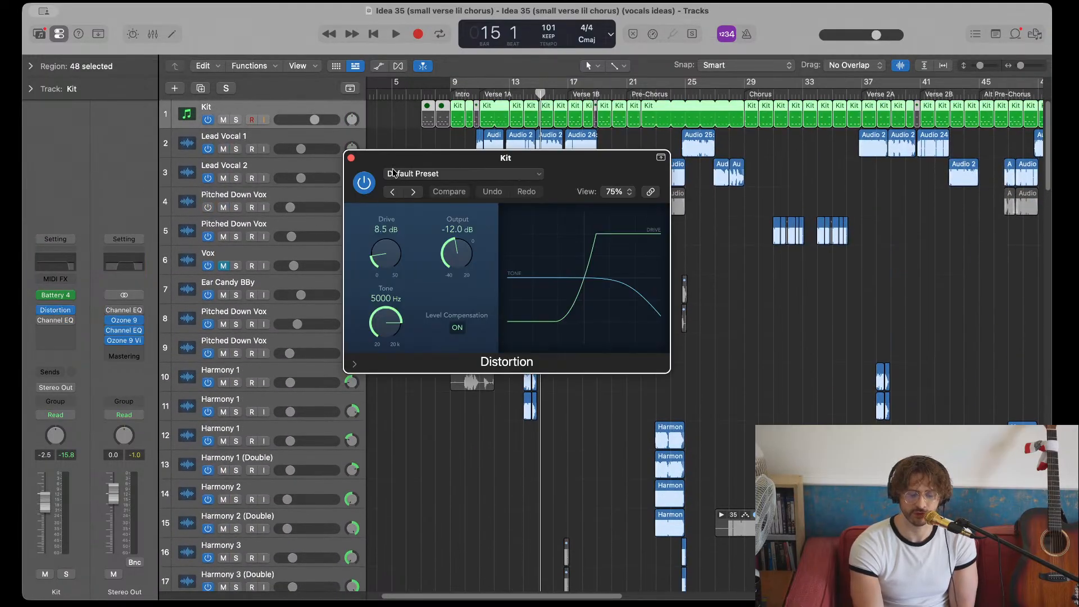
pyautogui.click(351, 159)
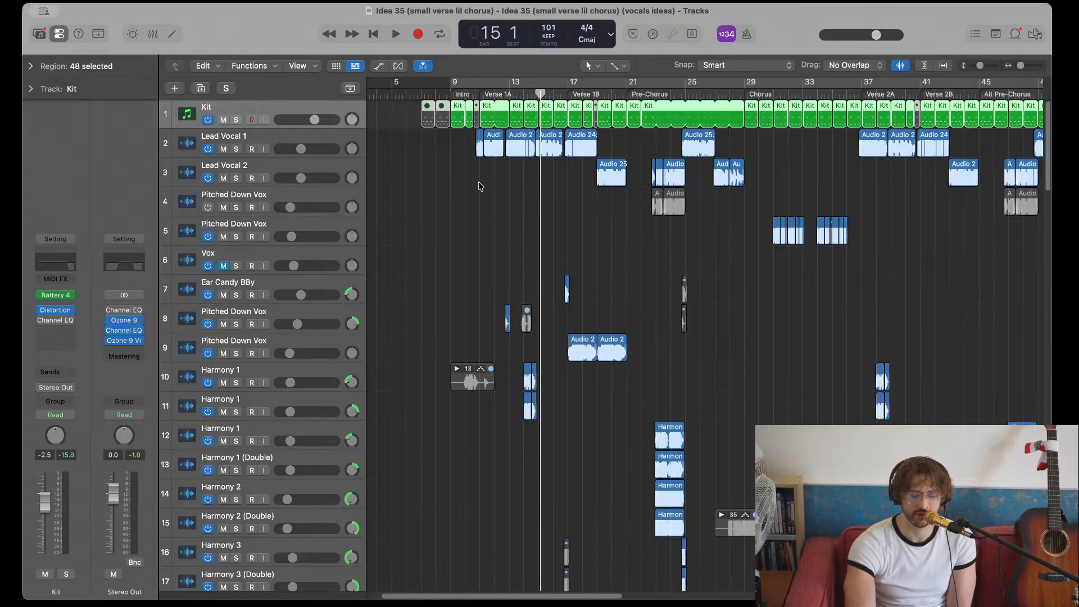
# - Solo the Bass on track 32 and audition it twice from around the start of Verse 1A, stopping after each pass
pyautogui.scroll(-5, 477, 235)
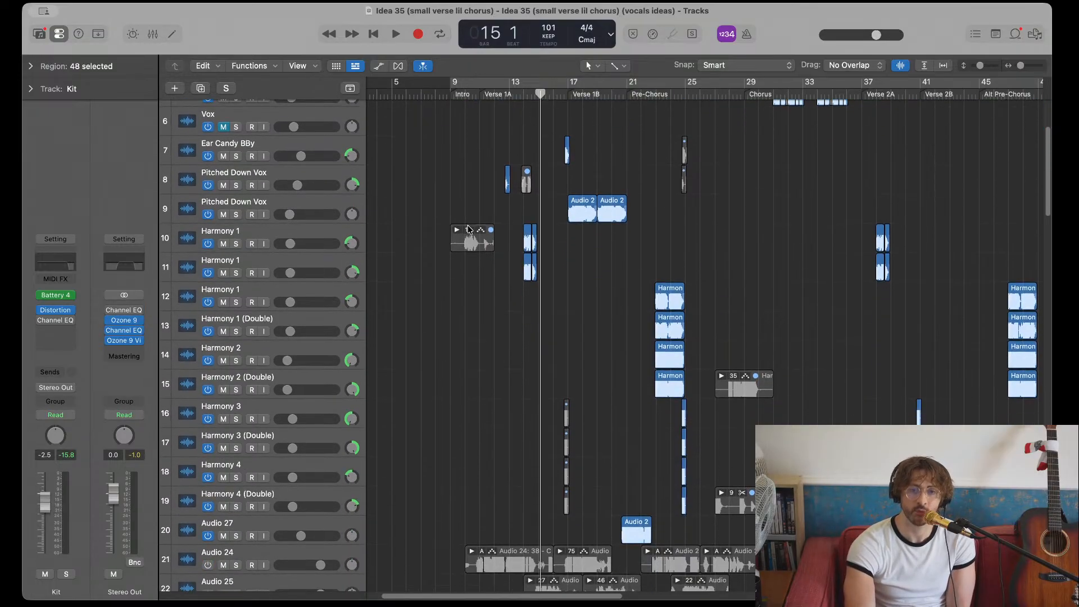
pyautogui.scroll(-5, 481, 341)
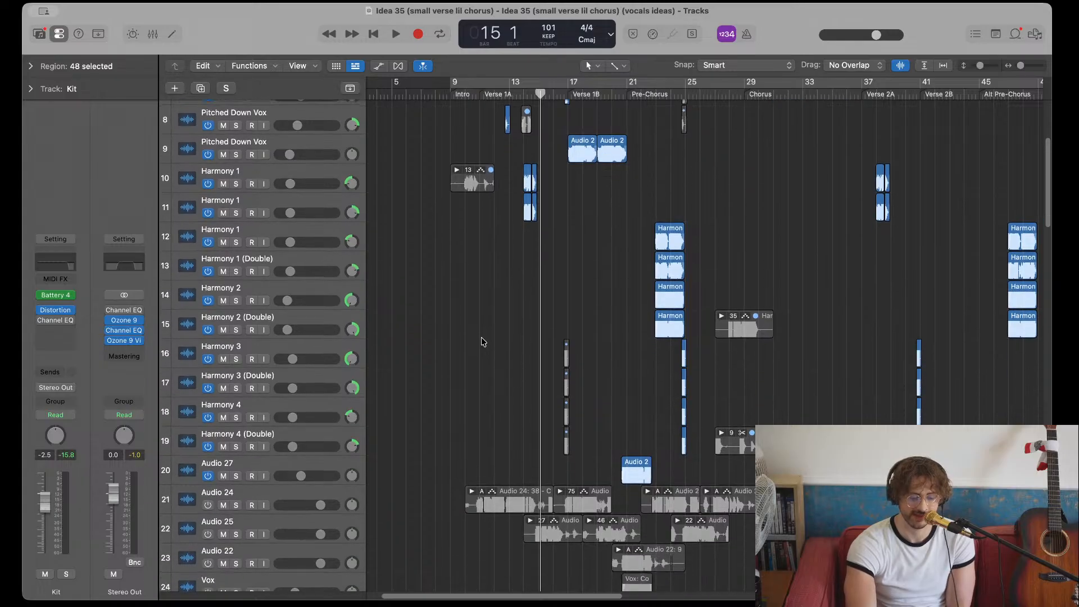
pyautogui.scroll(-14, 481, 340)
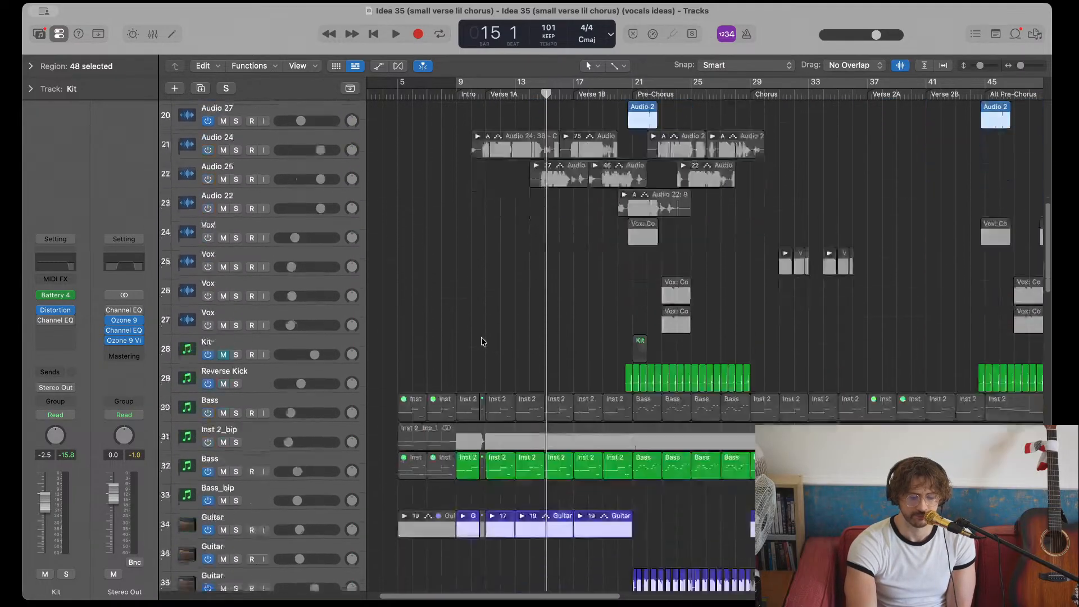
pyautogui.click(291, 331)
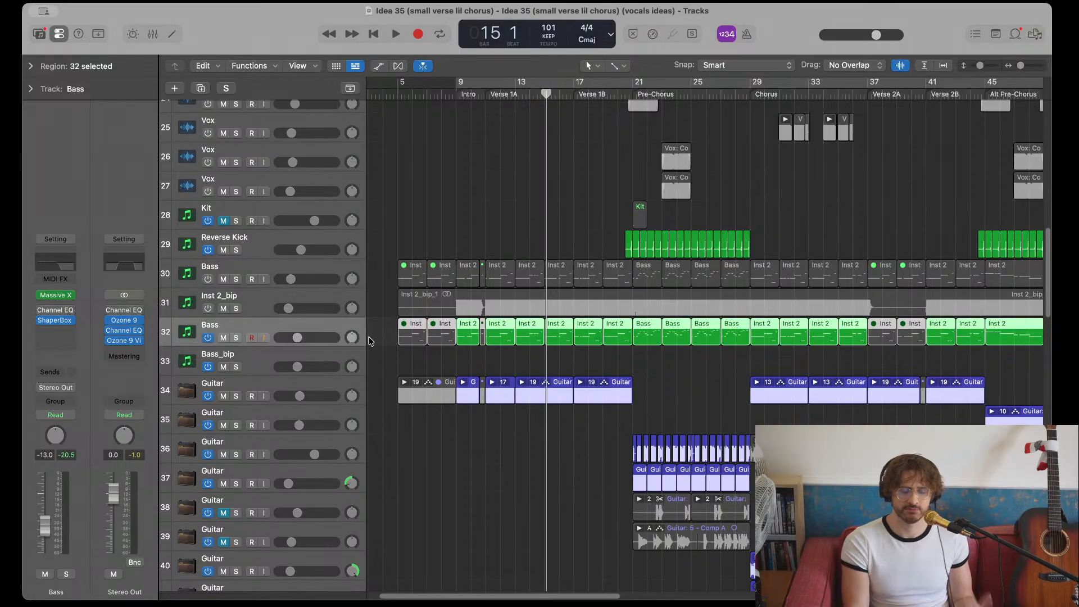
pyautogui.click(237, 338)
pyautogui.click(486, 92)
pyautogui.press('space')
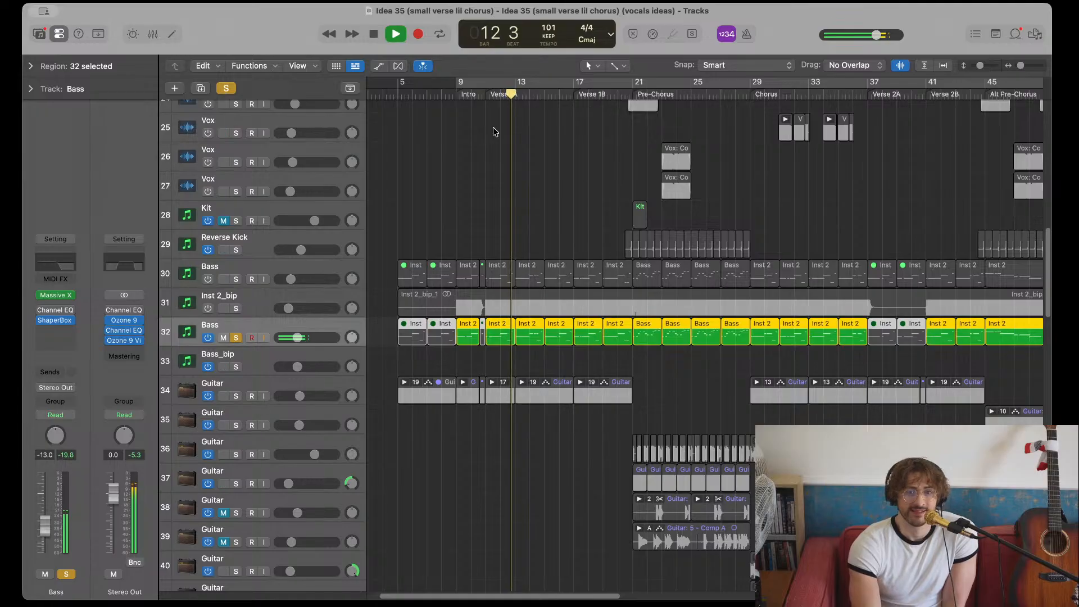
pyautogui.press('space')
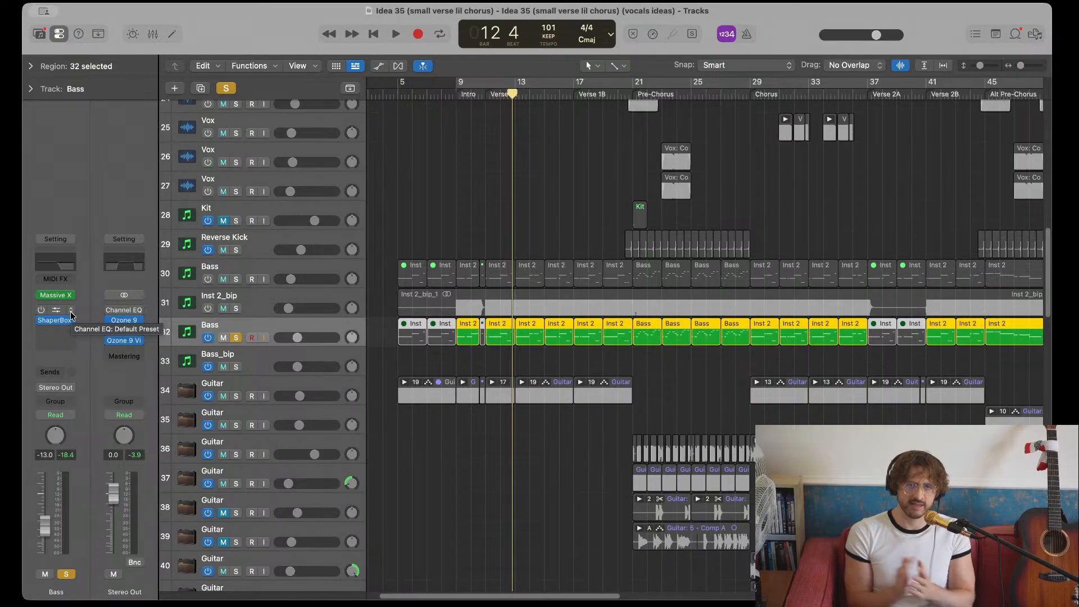
pyautogui.press('space')
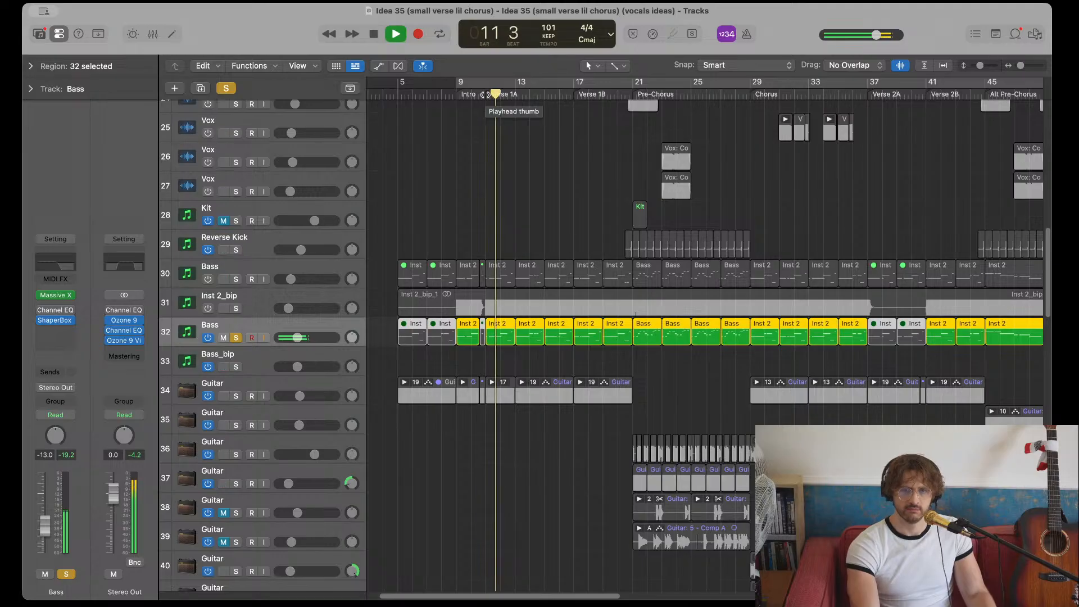
pyautogui.press('space')
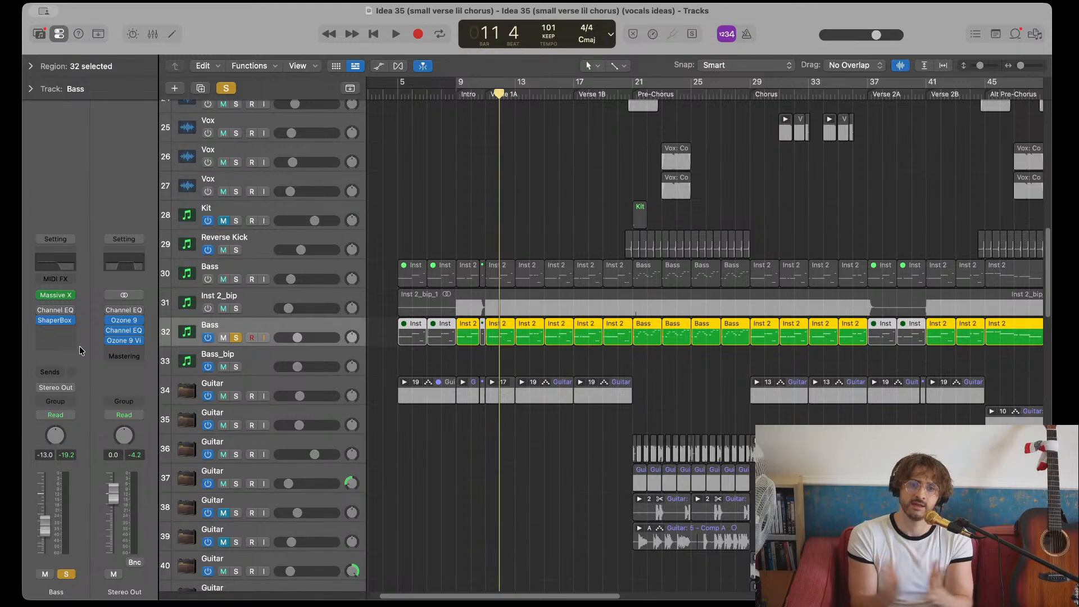
# - Audition the soloed Bass with ShaperBox bypassed, then re-enable ShaperBox and play the part again for comparison
pyautogui.moveTo(42, 322)
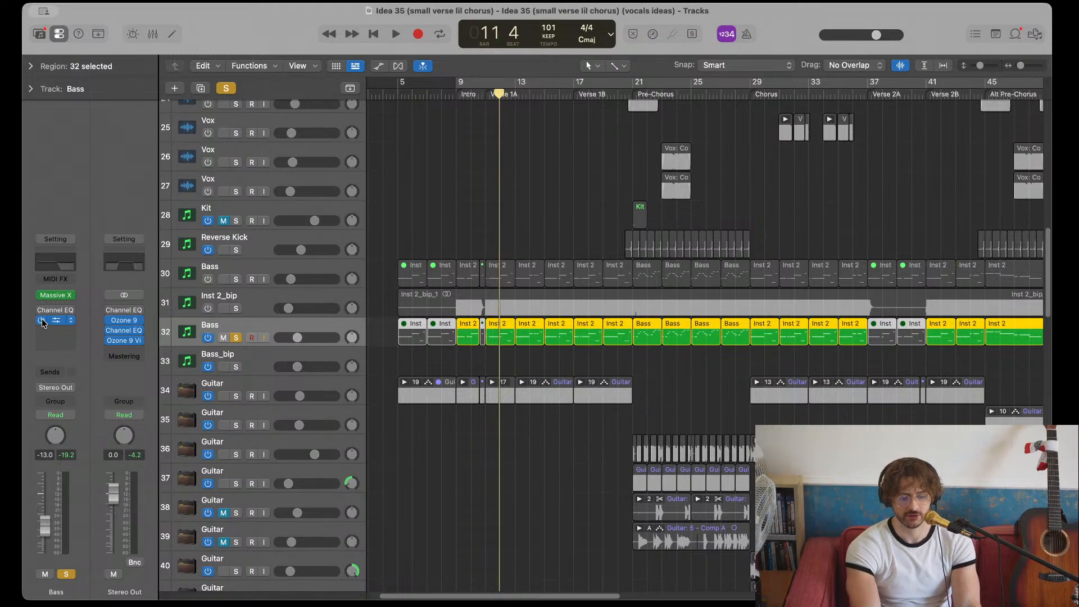
pyautogui.press('space')
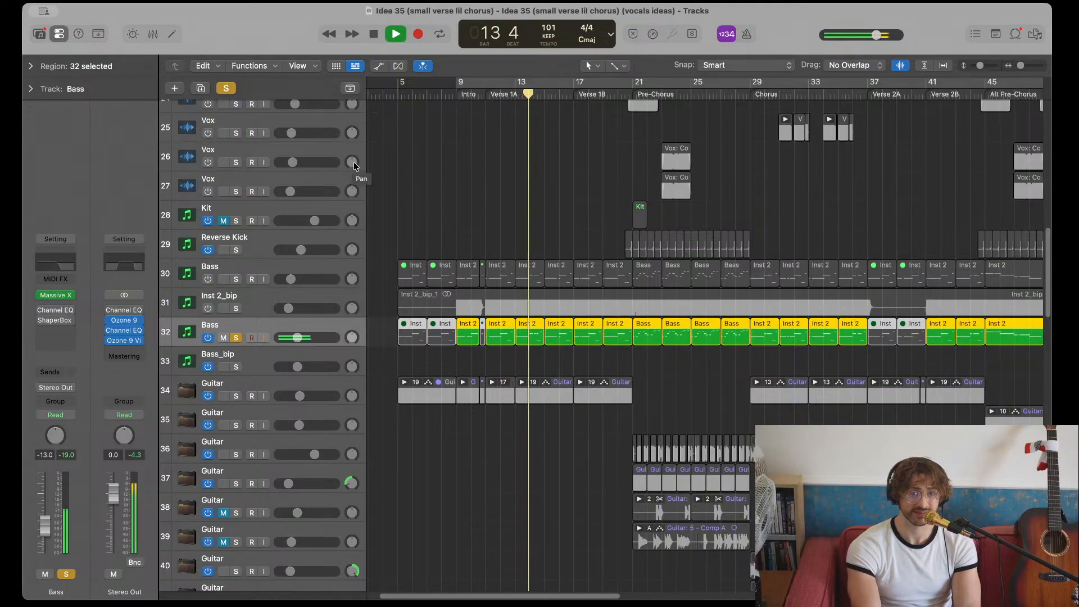
pyautogui.press('space')
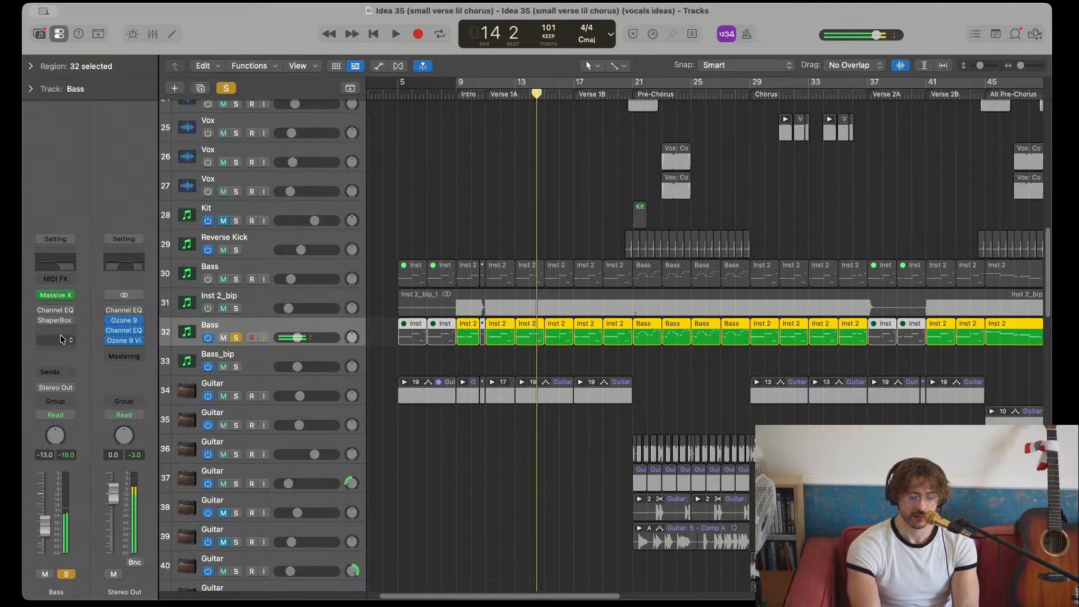
pyautogui.click(42, 327)
pyautogui.press('space')
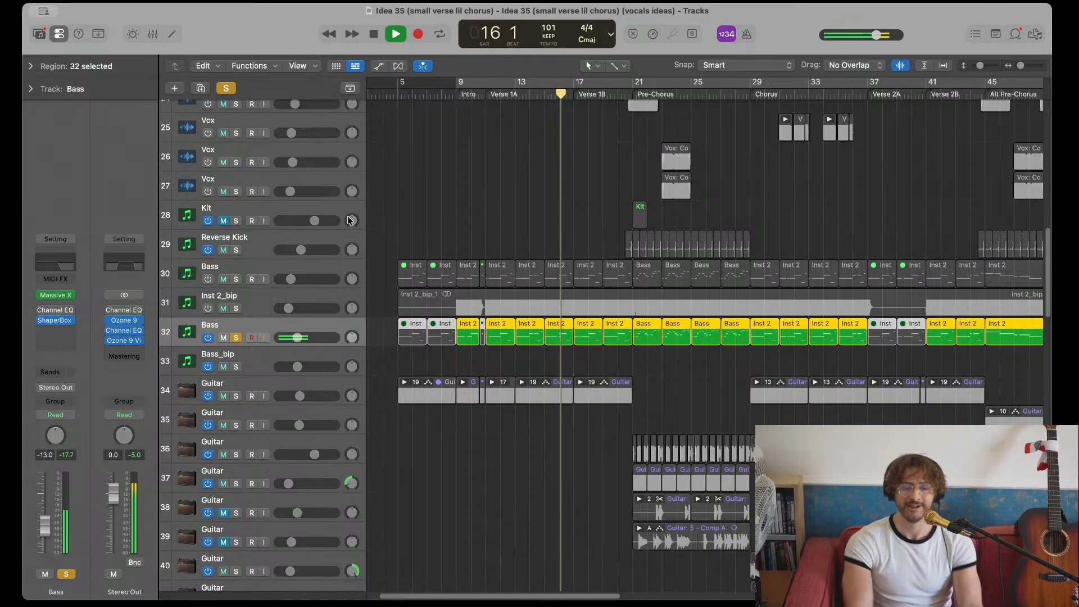
pyautogui.press('space')
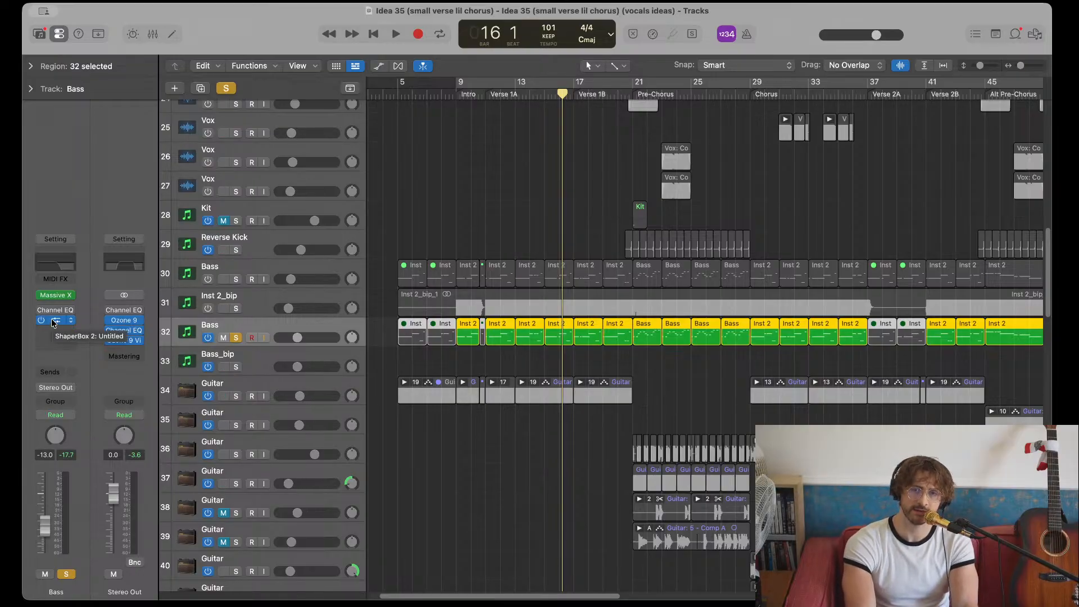
# - Inspect the ShaperBox 2 volume curve on the Bass track, then close the plug-in and unsolo the track
pyautogui.click(54, 321)
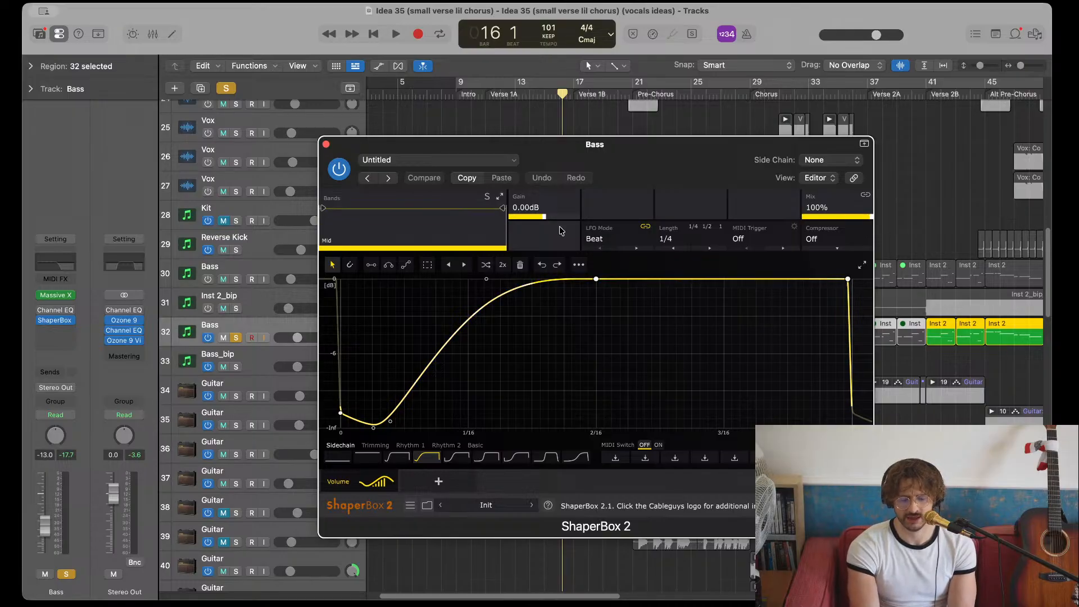
pyautogui.moveTo(608, 147); pyautogui.dragTo(558, 145)
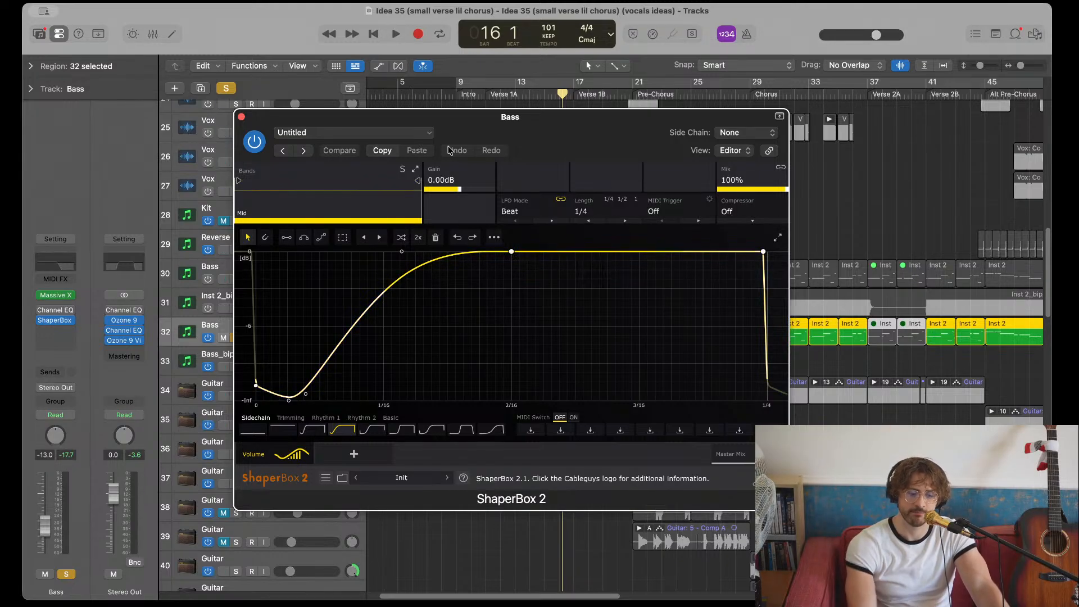
pyautogui.click(241, 118)
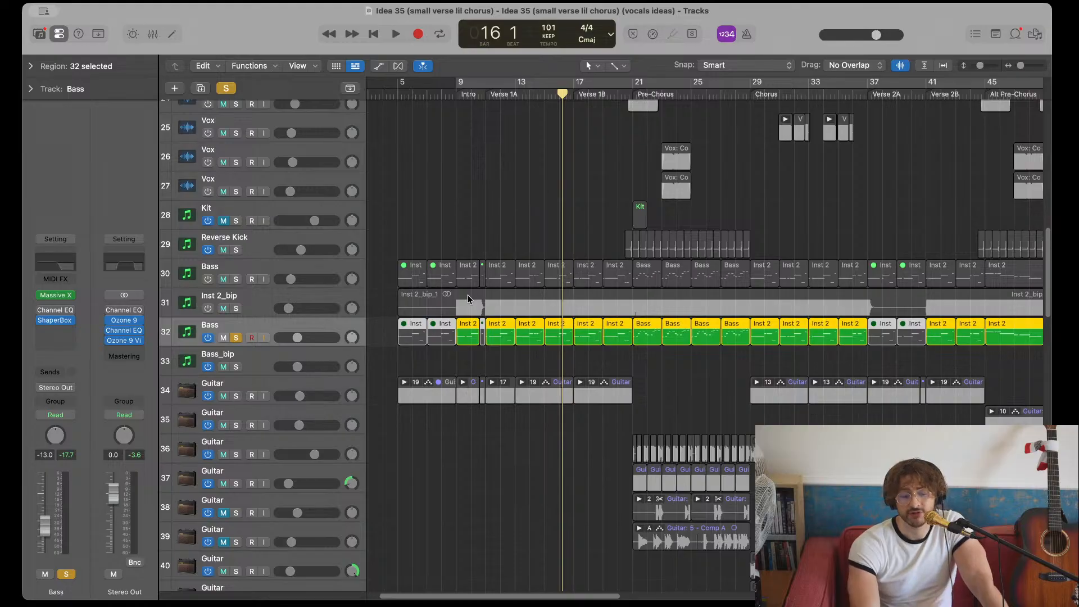
pyautogui.click(239, 337)
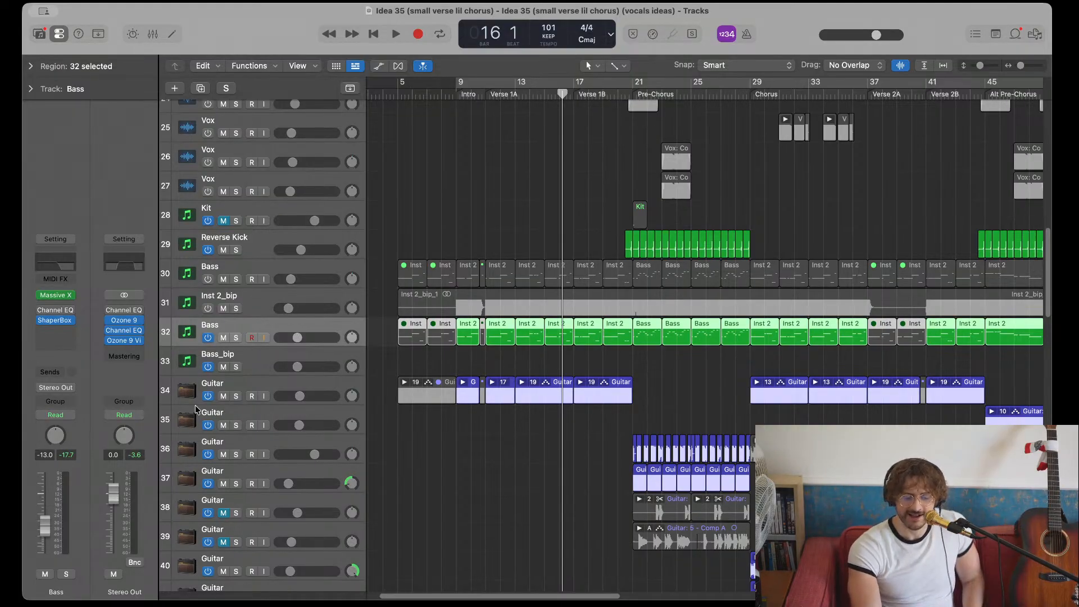
# - Set a cycle range from bar 13 to bar 16 and play the Guitar on track 34 soloed, then stop
pyautogui.click(228, 387)
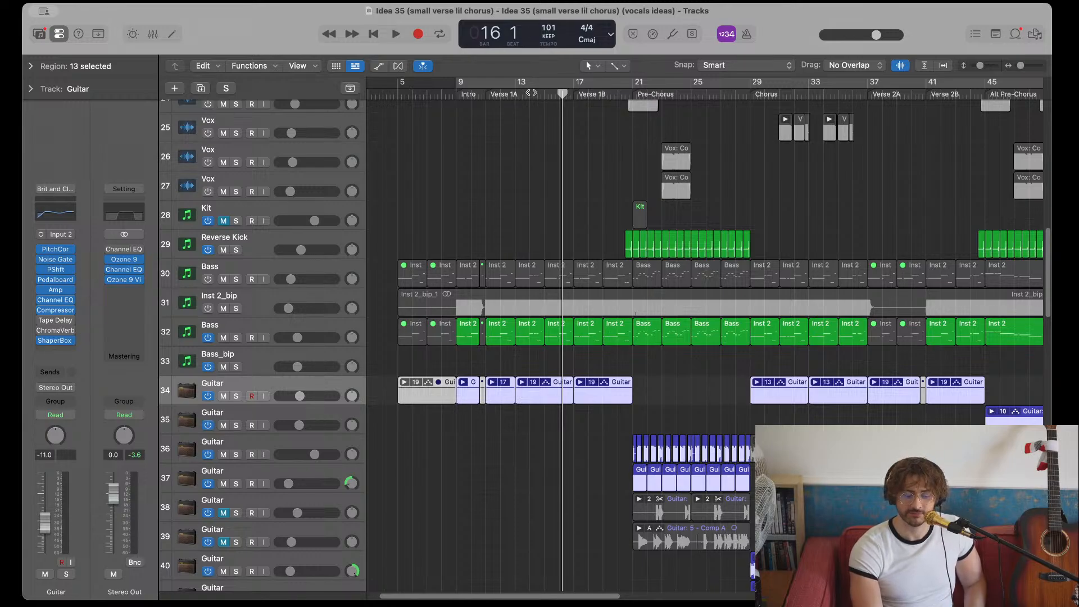
pyautogui.moveTo(520, 87); pyautogui.dragTo(561, 85)
pyautogui.press('space')
pyautogui.click(236, 396)
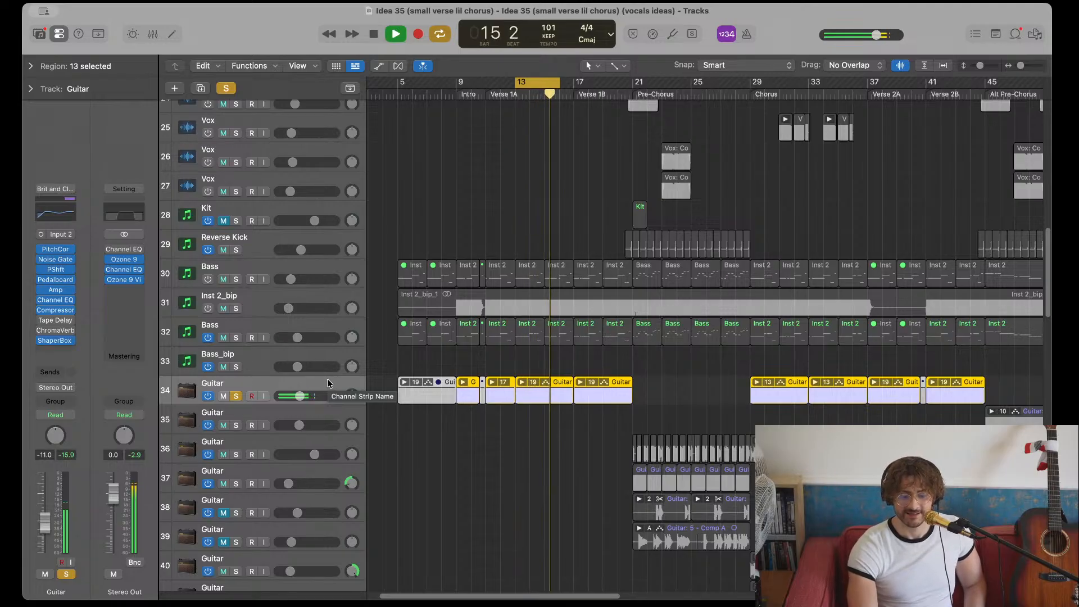
pyautogui.press('space')
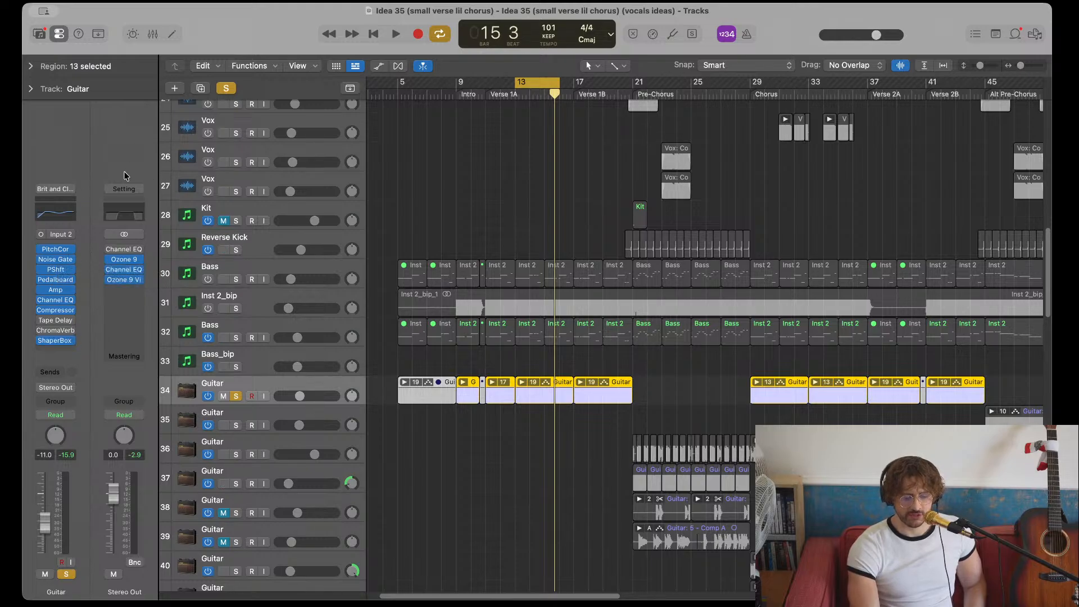
# - Inspect the Pitch Shifter on the soloed Guitar track, close it, and play the cycled section with the effect bypassed
pyautogui.moveTo(68, 259)
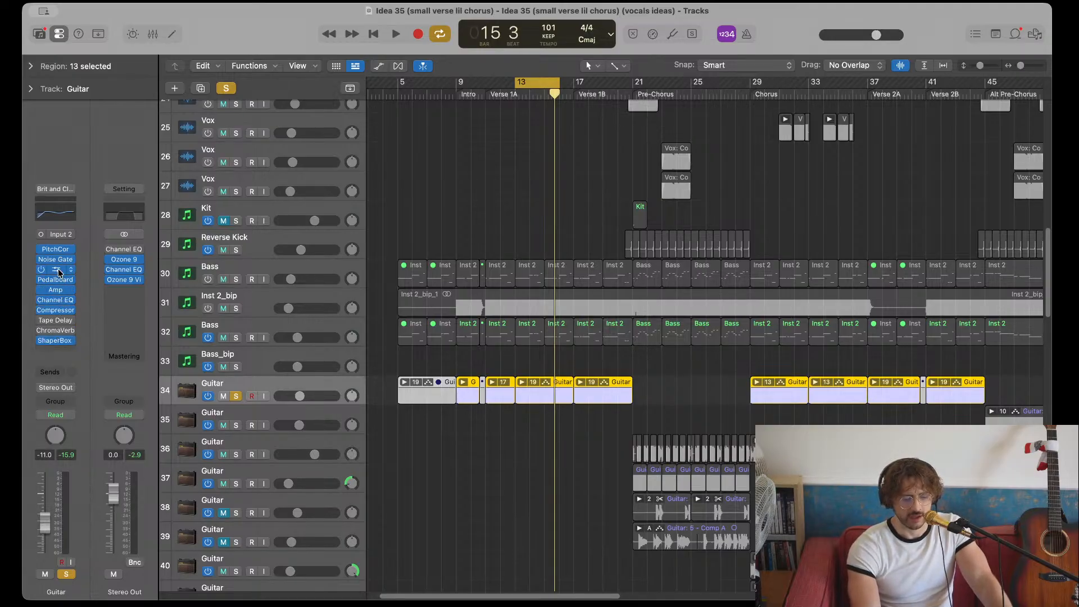
pyautogui.click(56, 269)
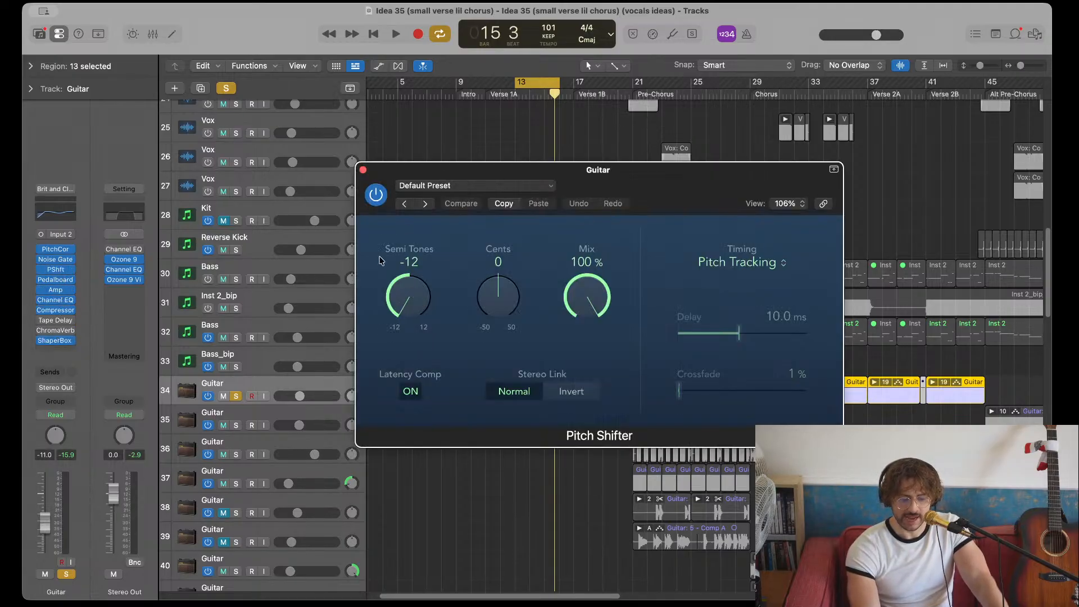
pyautogui.click(364, 170)
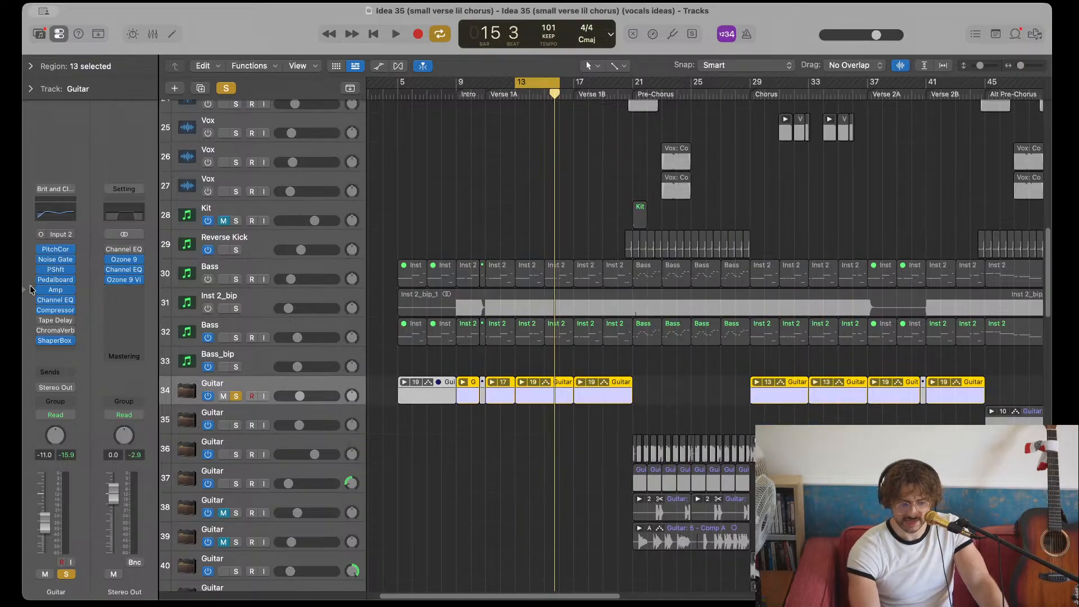
pyautogui.press('space')
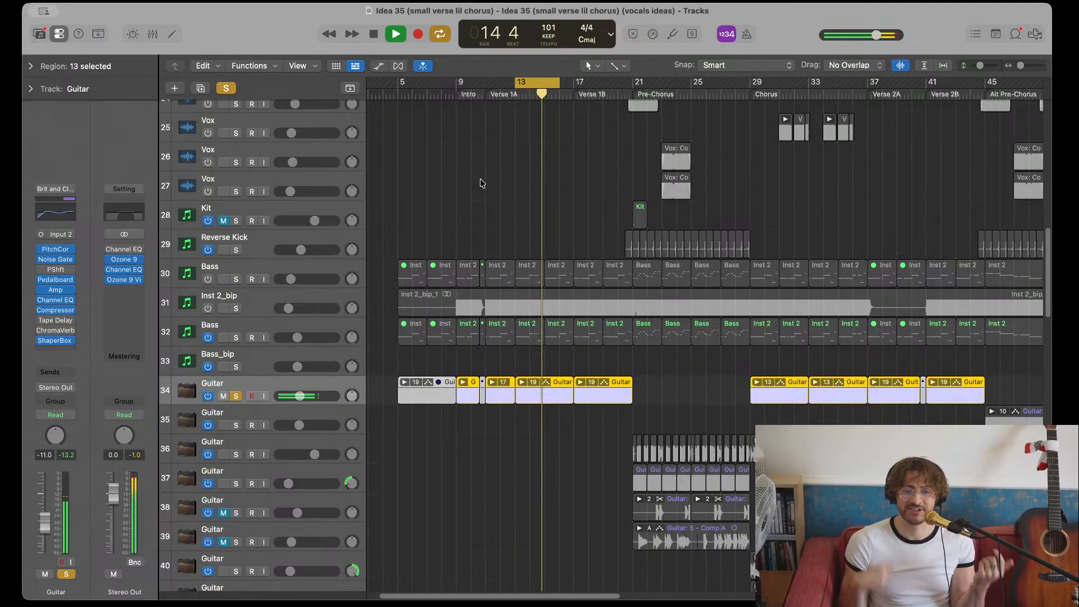
# - Stop playback, clear the region selection and select only the Guitar region at the start of Verse 1A on track 34
pyautogui.press('space')
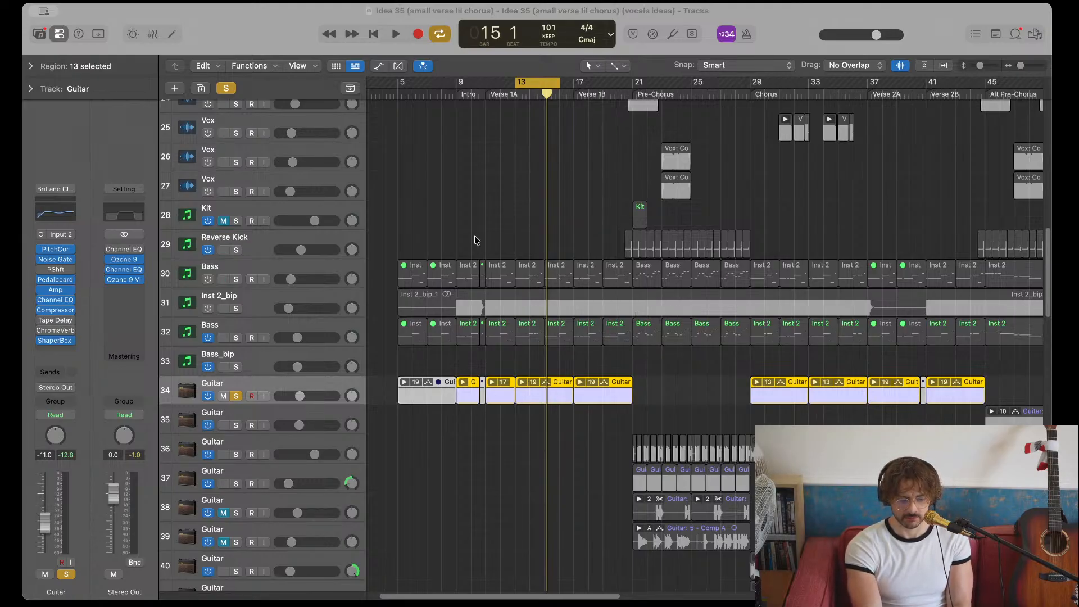
pyautogui.click(534, 167)
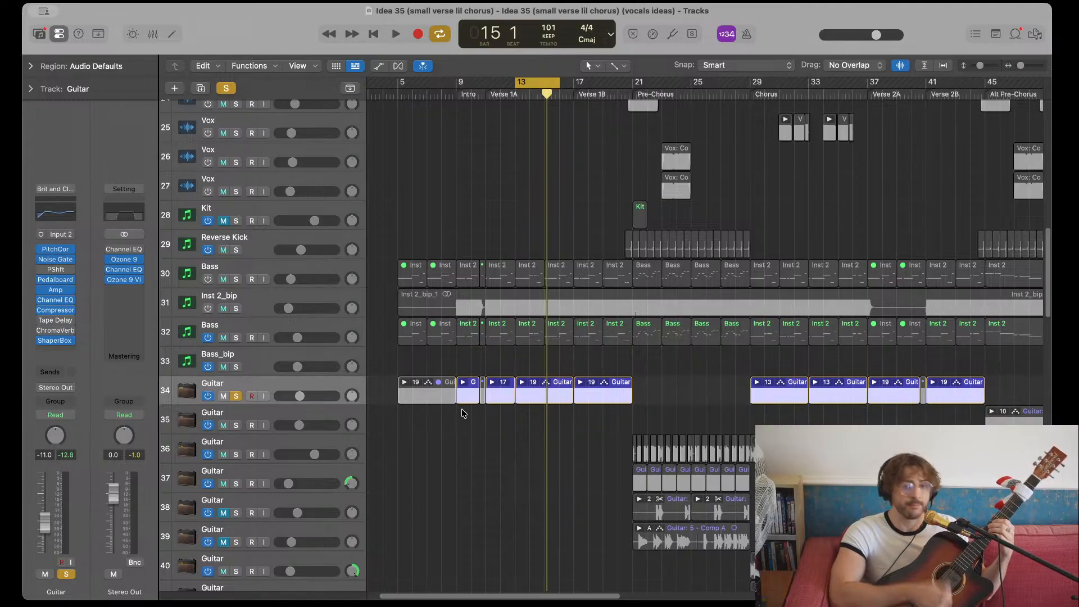
pyautogui.scroll(3, 462, 413)
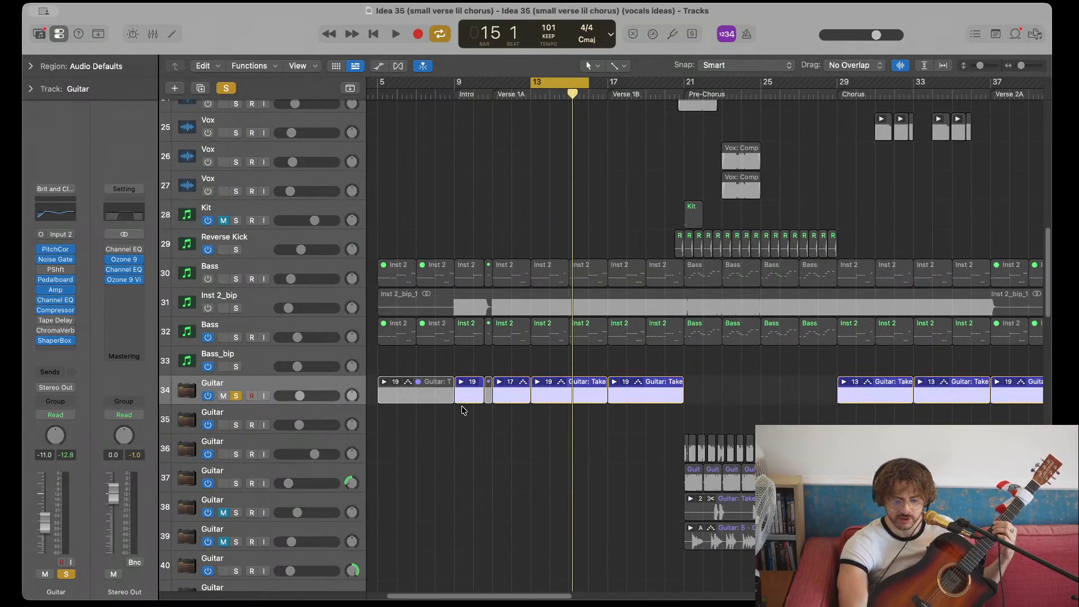
pyautogui.scroll(3, 462, 410)
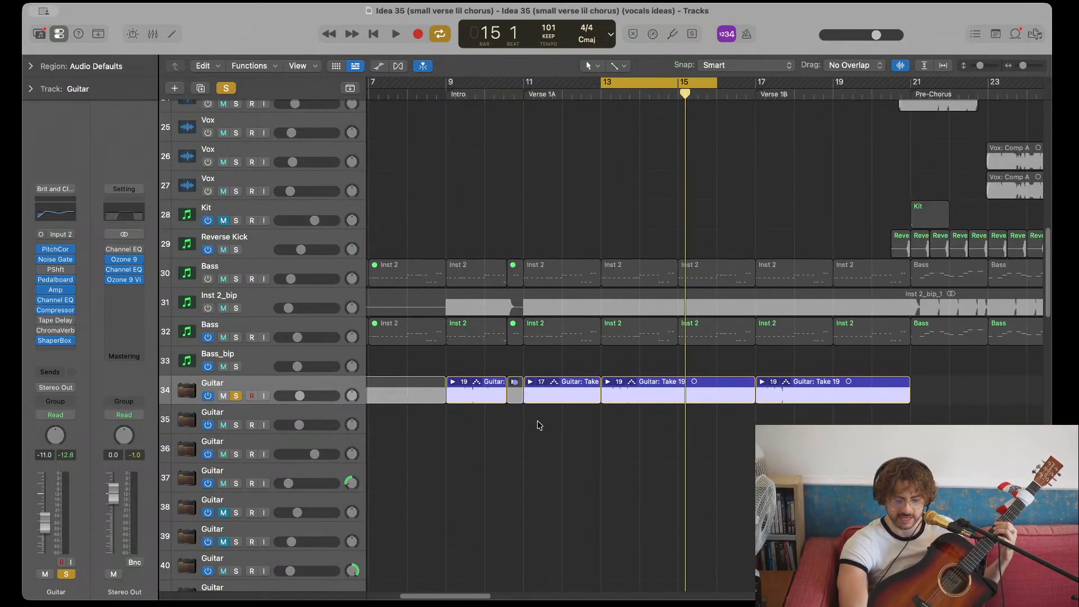
pyautogui.click(551, 392)
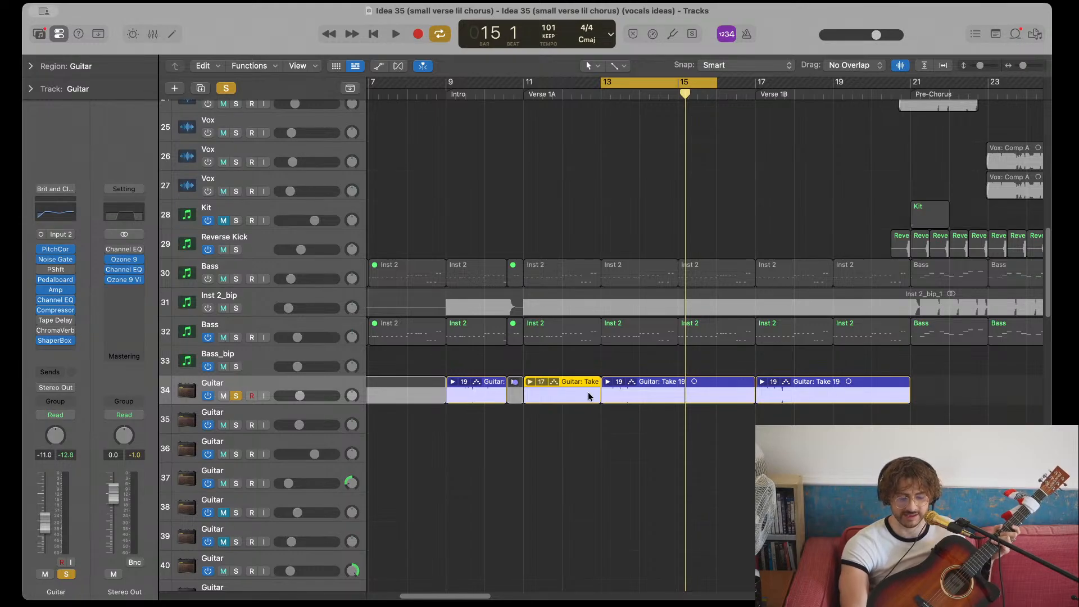
# - Open Pitch Correction on the soloed Guitar track and play a short snippet from bar 13
pyautogui.moveTo(553, 373); pyautogui.dragTo(568, 361)
pyautogui.press('super+Left')
pyautogui.press('super+Left')
pyautogui.press('super+Left')
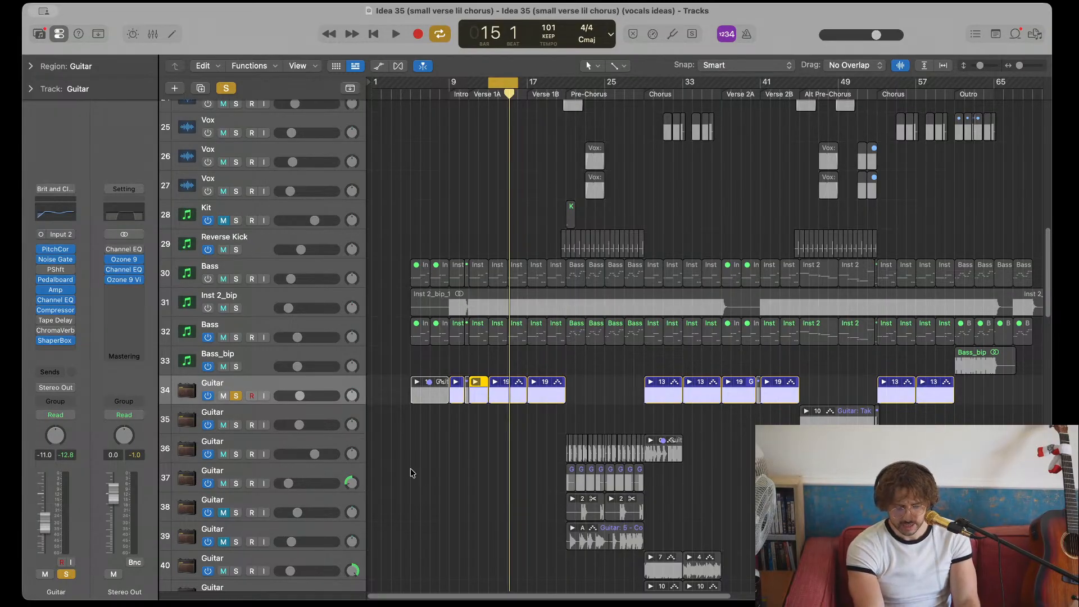
pyautogui.scroll(5, 410, 468)
pyautogui.hscroll(2, 589, 431)
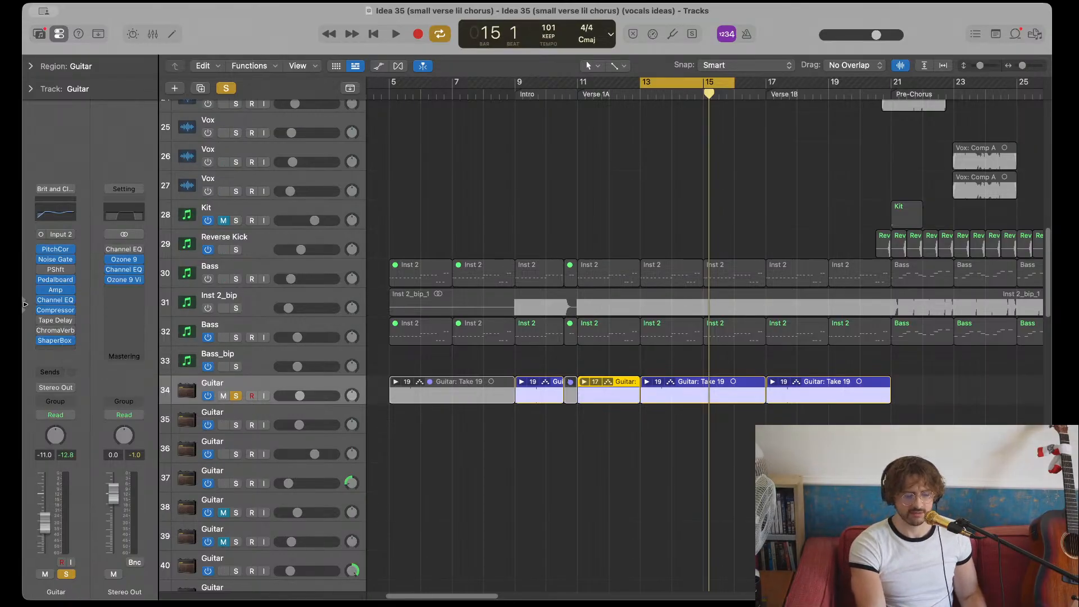
pyautogui.moveTo(55, 252)
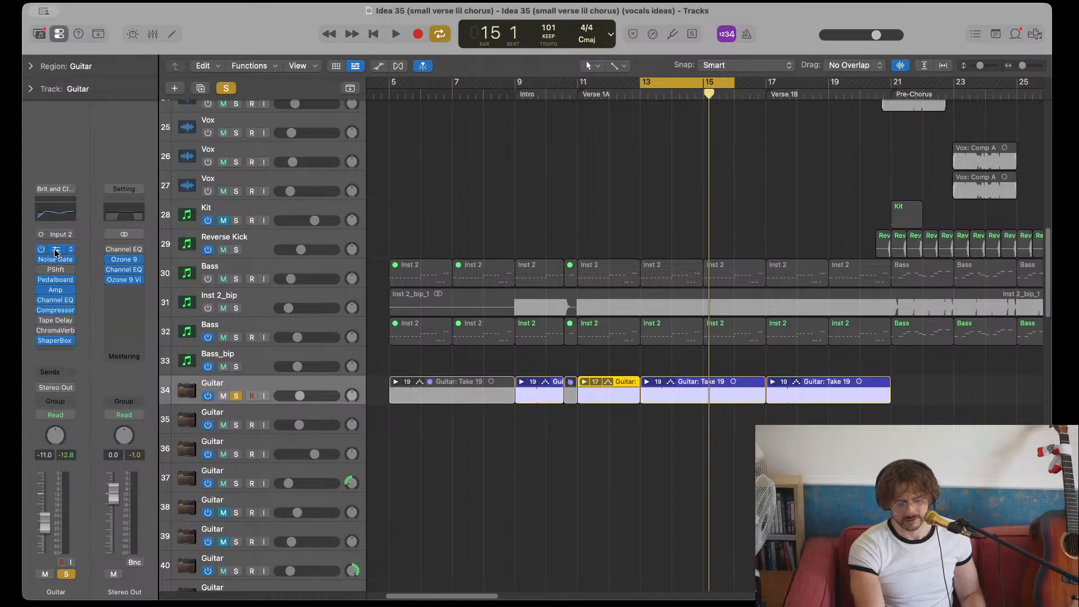
pyautogui.click(56, 252)
pyautogui.moveTo(639, 200); pyautogui.dragTo(1020, 176)
pyautogui.press('space')
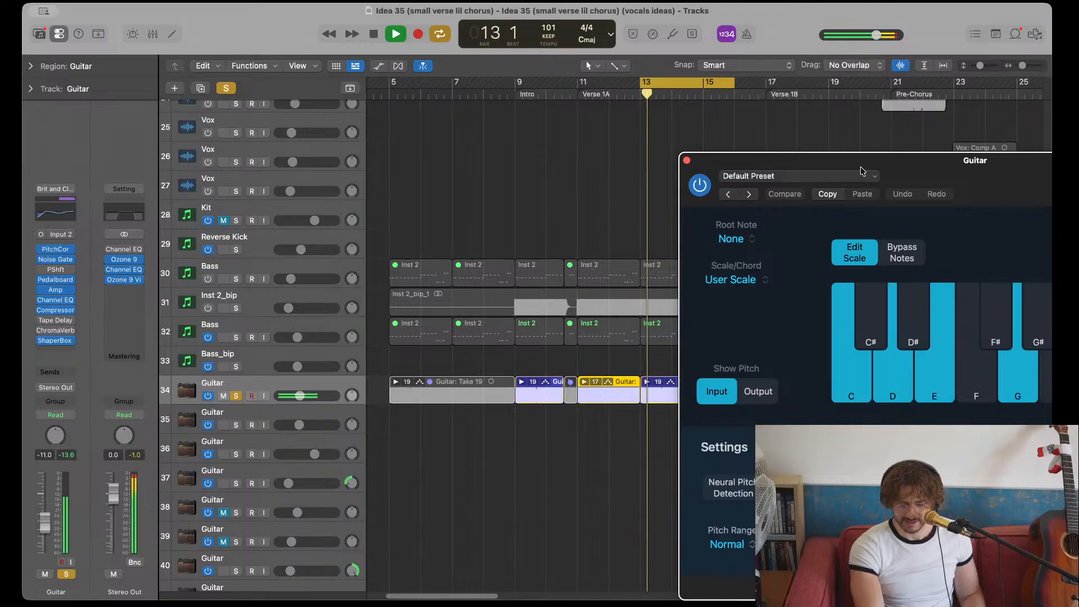
pyautogui.press('space')
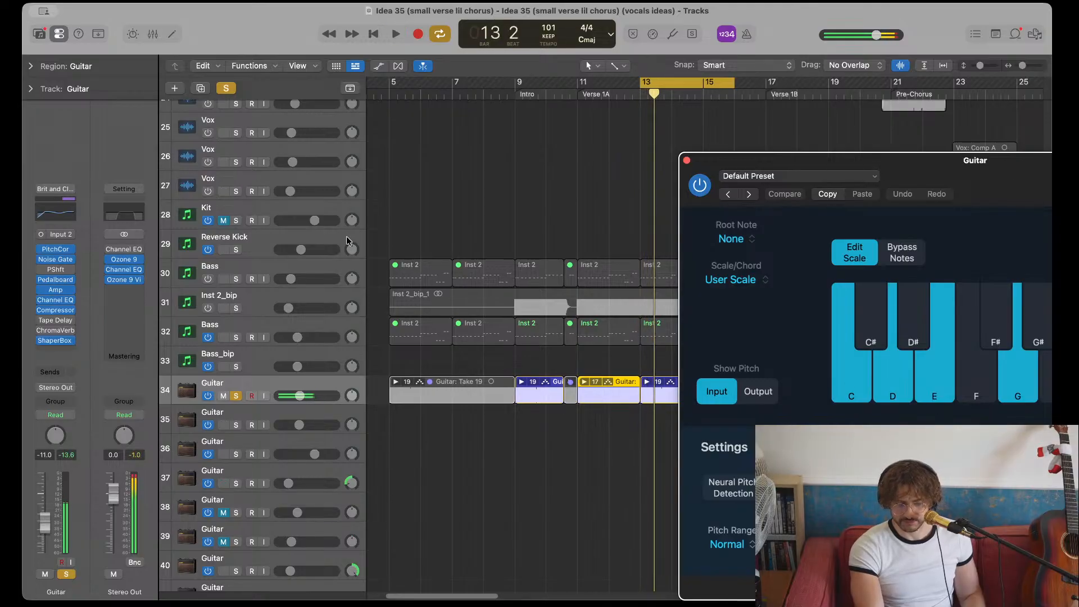
# - Bypass ShaperBox on the Guitar track and play the cycled section while watching the full Pitch Correction window
pyautogui.click(42, 341)
pyautogui.press('Escape')
pyautogui.moveTo(948, 158); pyautogui.dragTo(551, 111)
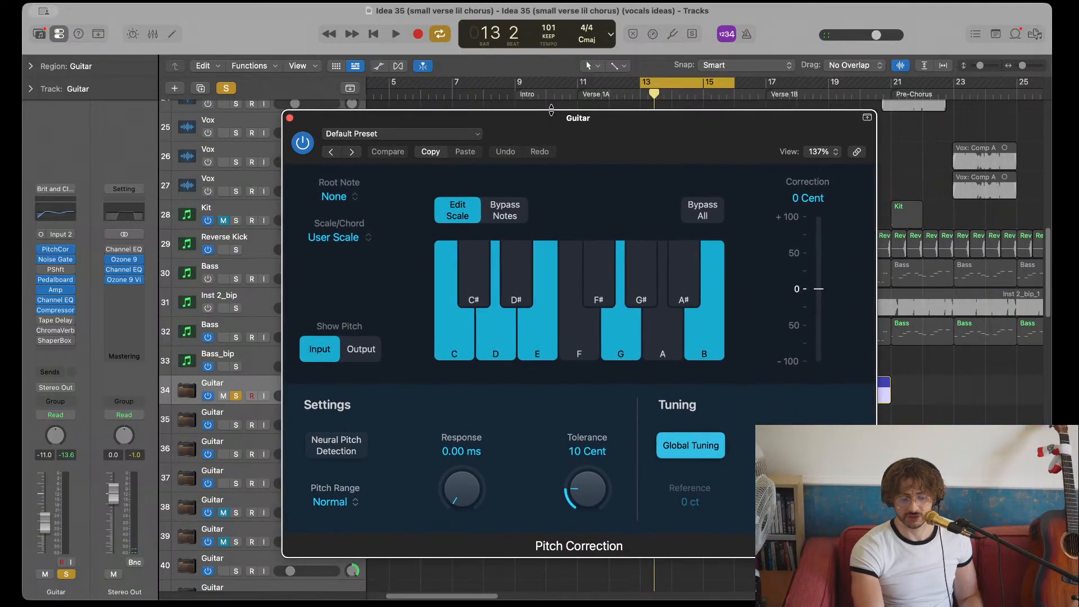
pyautogui.press('space')
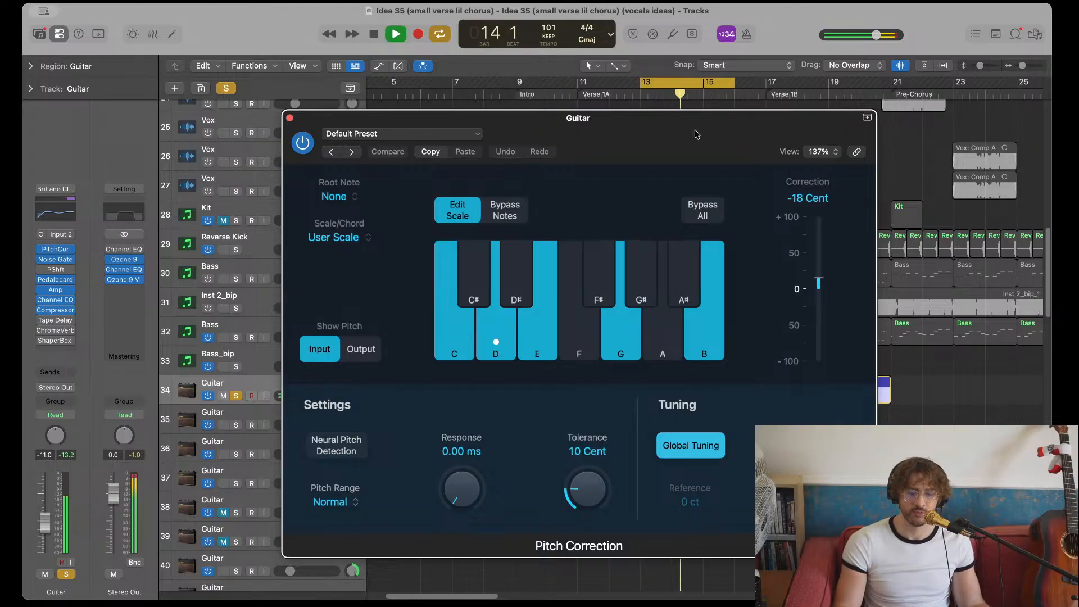
# - Compare the Guitar with Pitch Correction bypassed, then stop, re-enable the effect and close its window
pyautogui.click(41, 250)
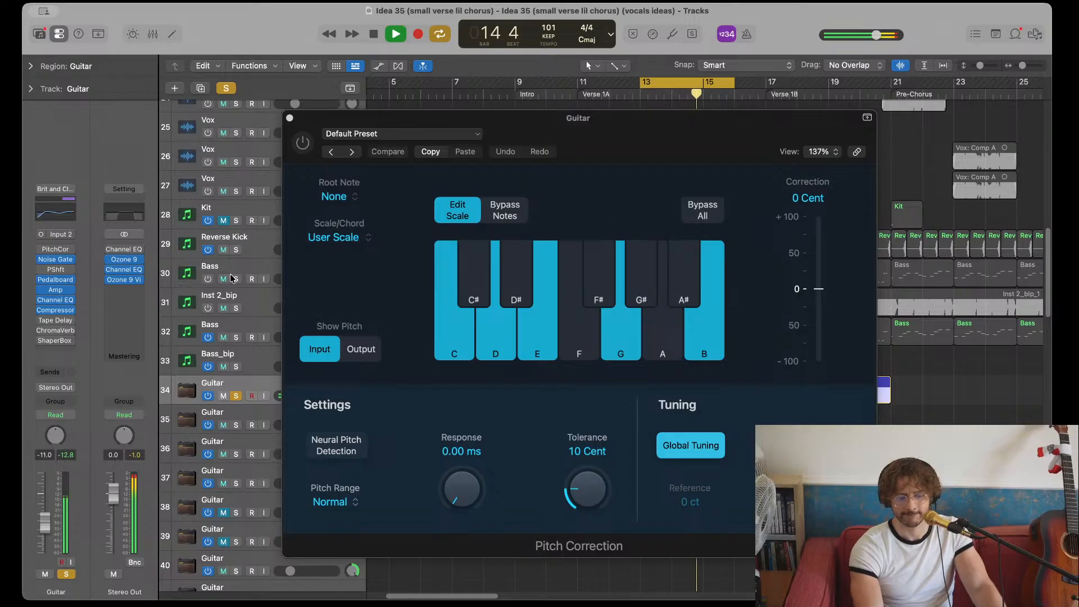
pyautogui.press('space')
pyautogui.click(300, 143)
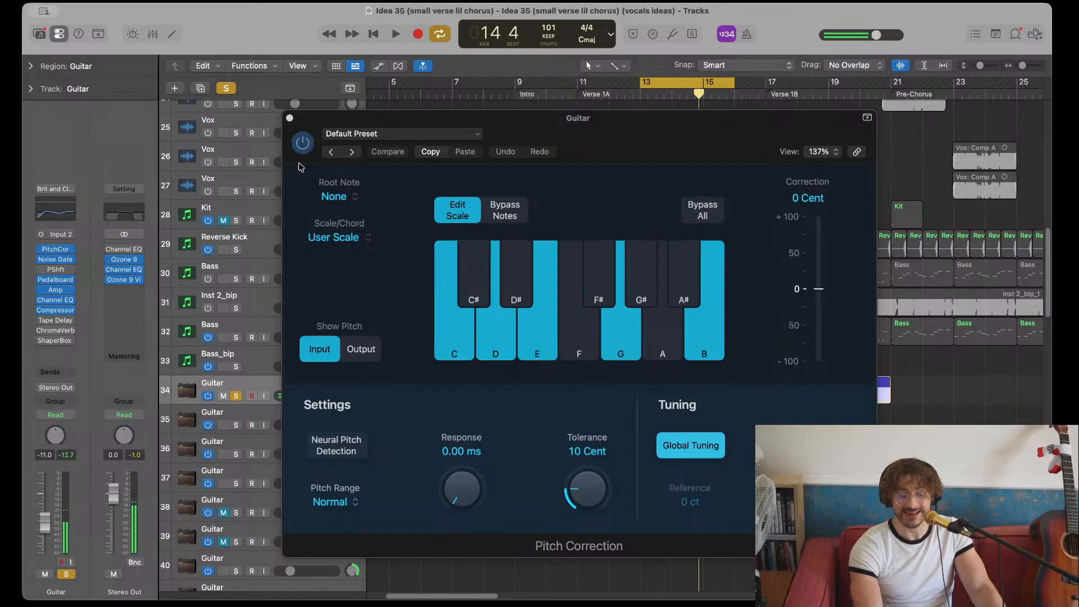
pyautogui.click(289, 117)
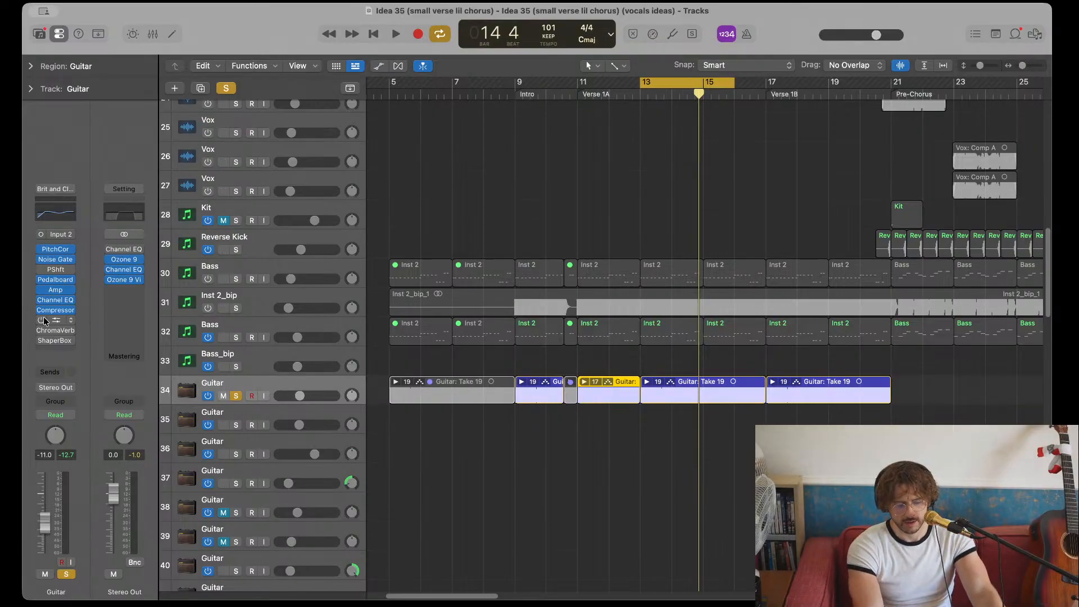
# - Re-enable the Pitch Shifter on the Guitar track, clear the solo and play the cycled section in the full mix
pyautogui.click(594, 247)
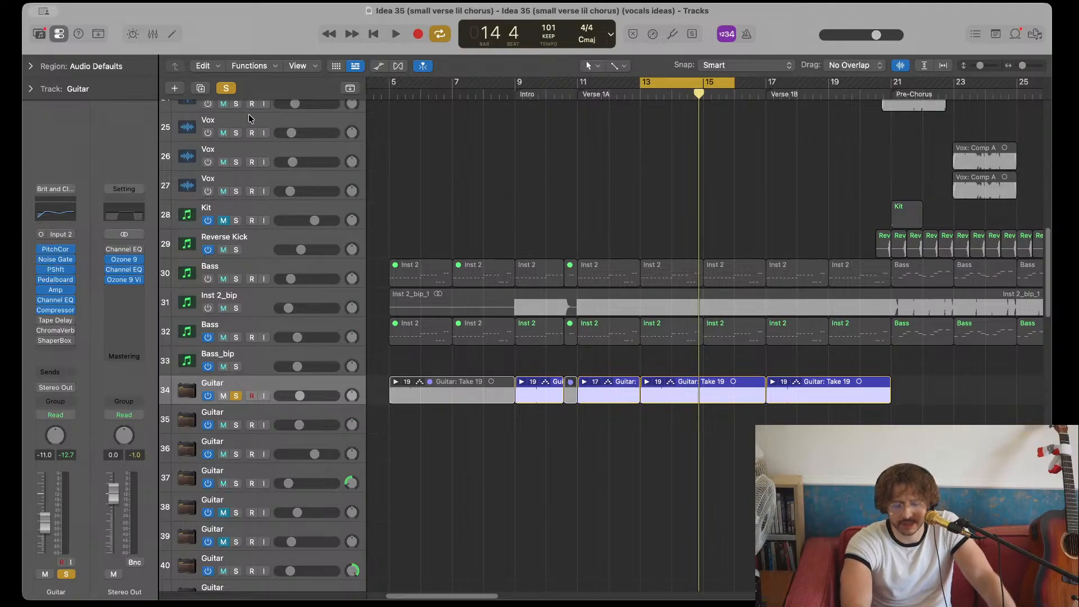
pyautogui.click(227, 88)
pyautogui.press('space')
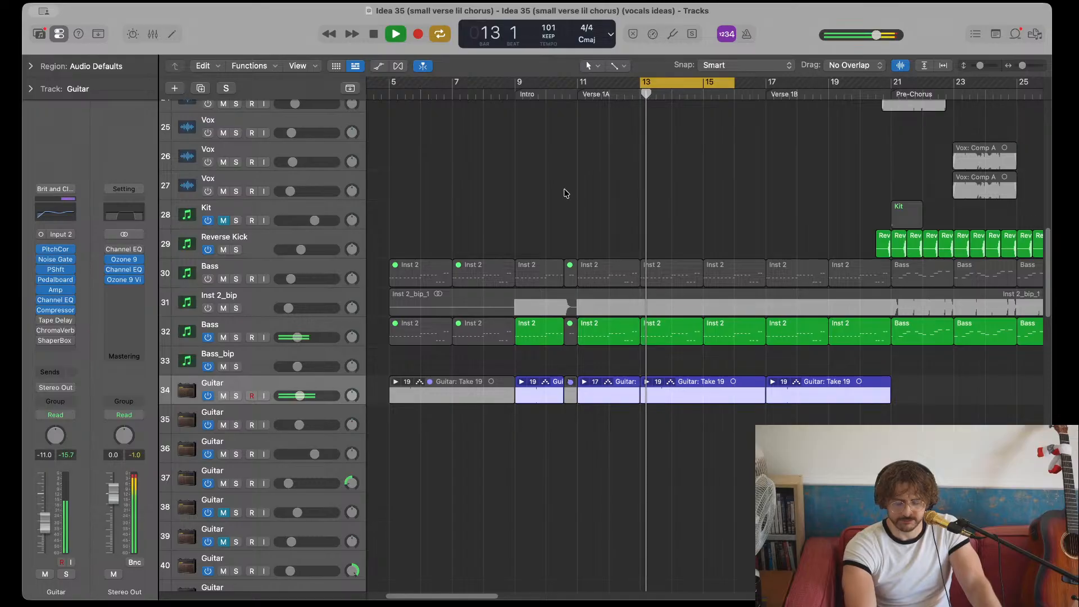
# - Turn on the 002_b__Drum_Beat loop on track 44 and audition it soloed over the cycled bars
pyautogui.scroll(-1, 564, 193)
pyautogui.scroll(-12, 570, 209)
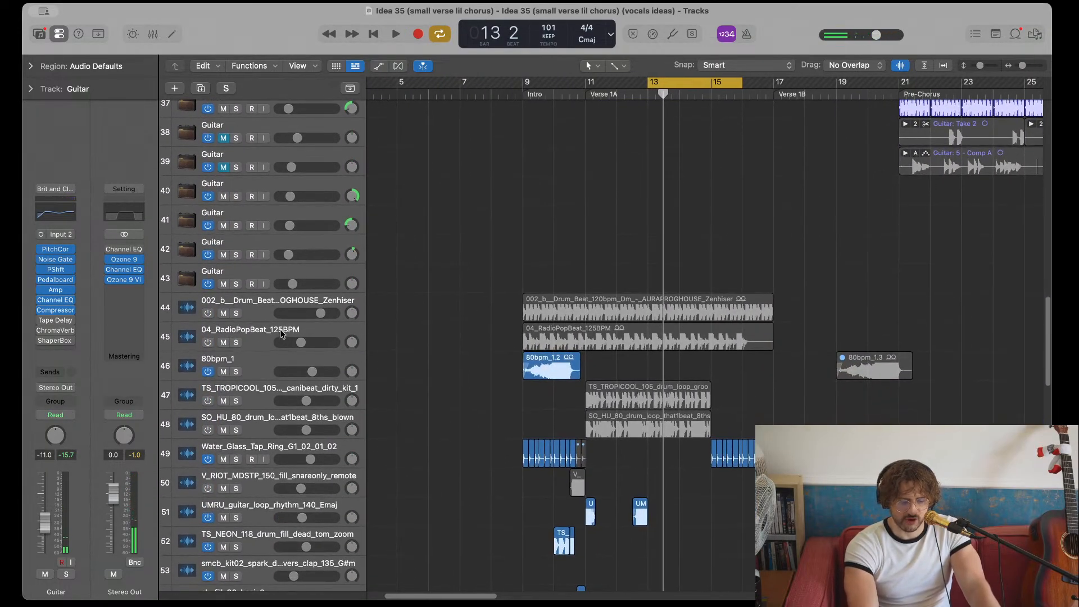
pyautogui.click(257, 306)
pyautogui.click(268, 344)
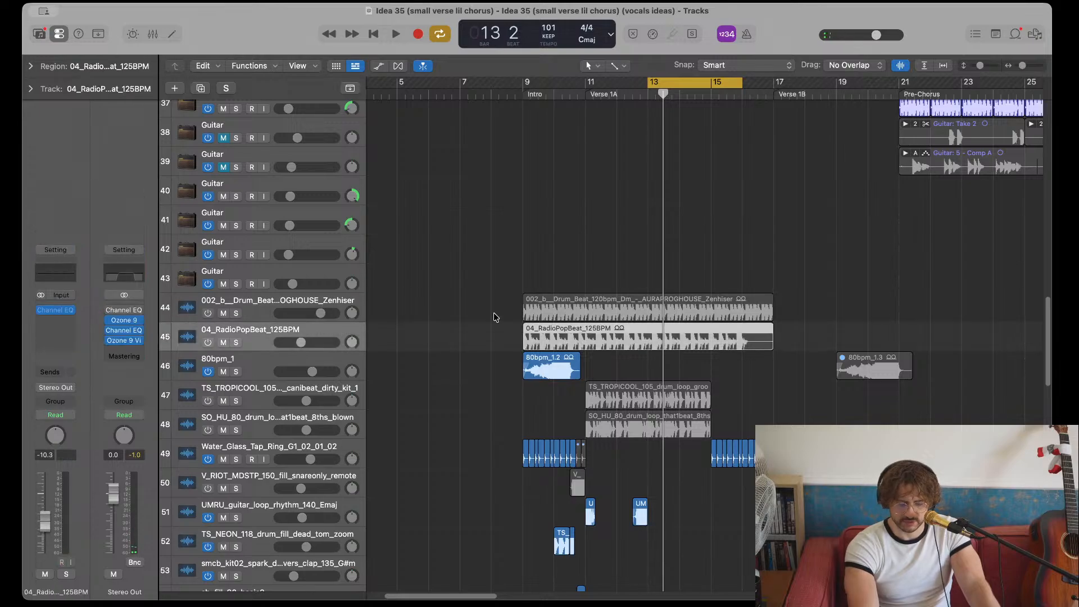
pyautogui.hscroll(2, 494, 317)
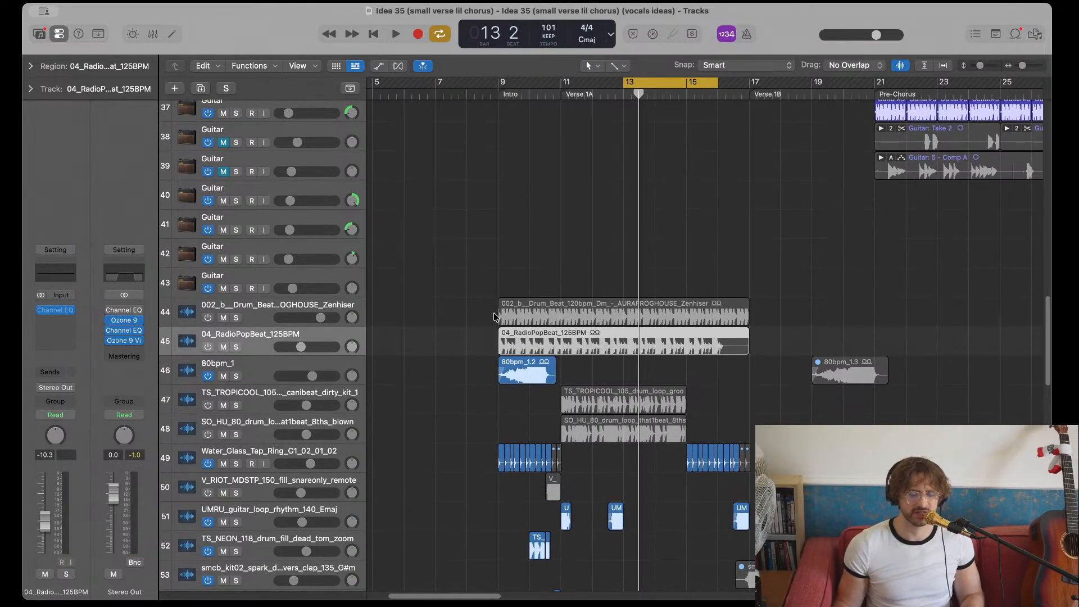
pyautogui.click(208, 317)
pyautogui.click(235, 318)
pyautogui.press('space')
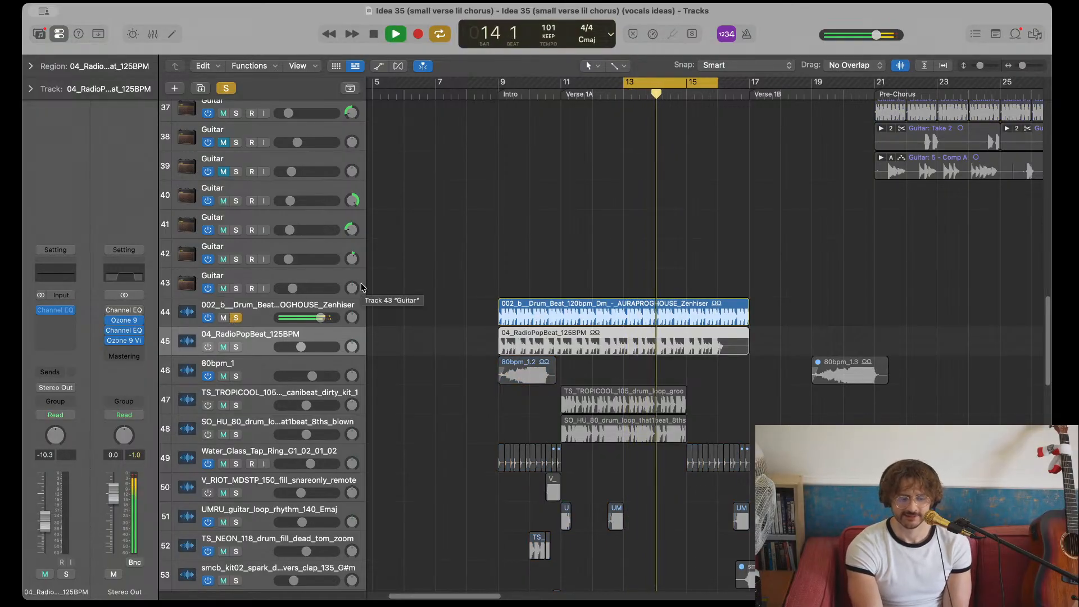
pyautogui.press('space')
# - Unsolo the track 44 drum loop and raise its volume while playing it in the mix, then turn the track off
pyautogui.click(236, 319)
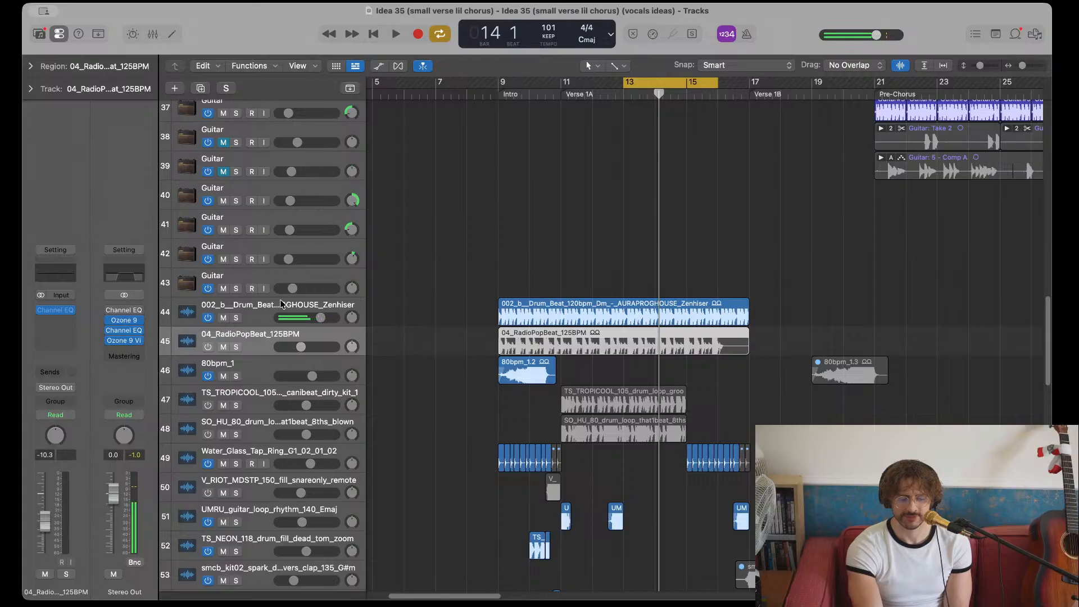
pyautogui.press('space')
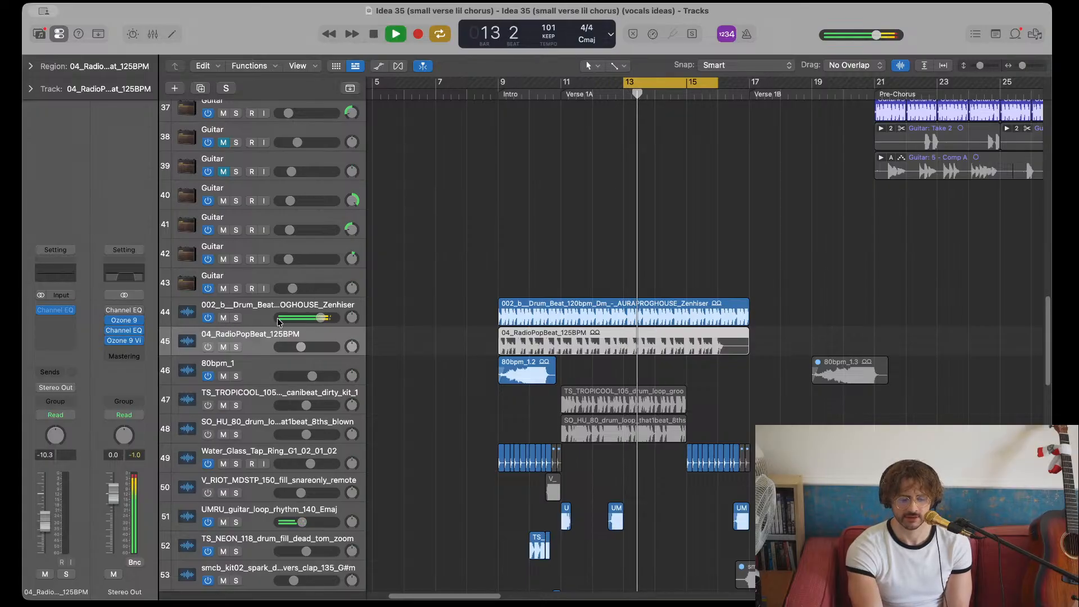
pyautogui.moveTo(320, 317); pyautogui.dragTo(357, 314)
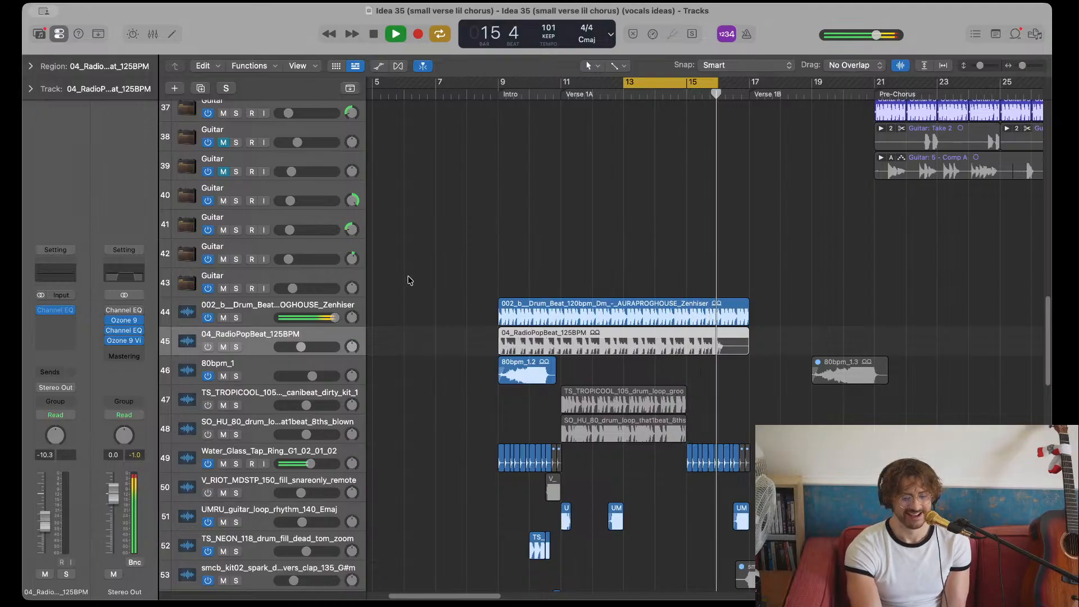
pyautogui.press('space')
pyautogui.click(224, 318)
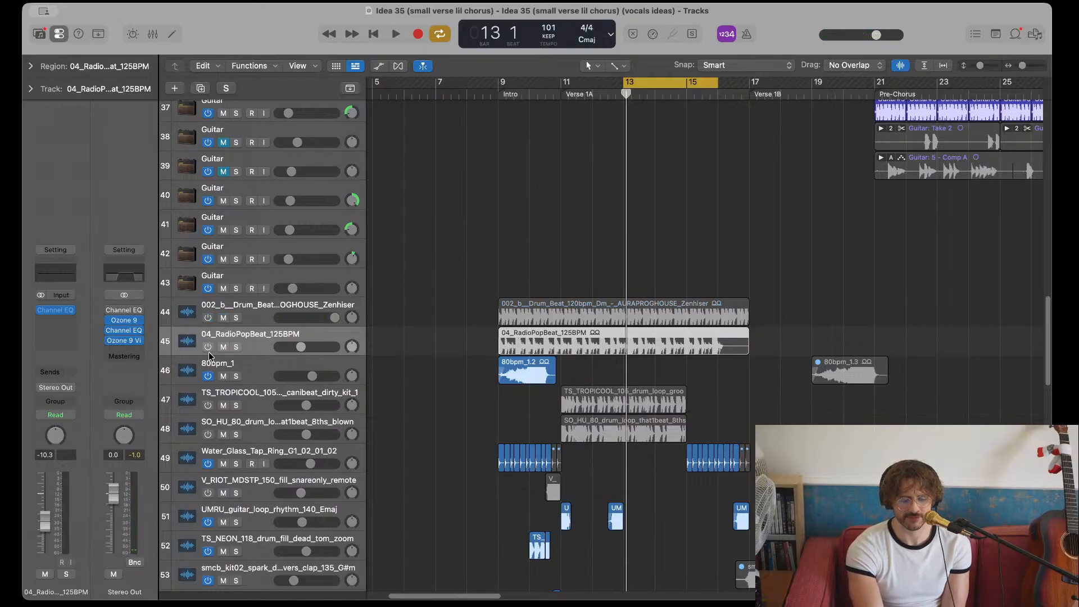
# - Play the 04_RadioPopBeat_125BPM loop soloed on track 45, raising its volume to 5.2 dB and bypassing its Channel EQ
pyautogui.click(236, 347)
pyautogui.press('space')
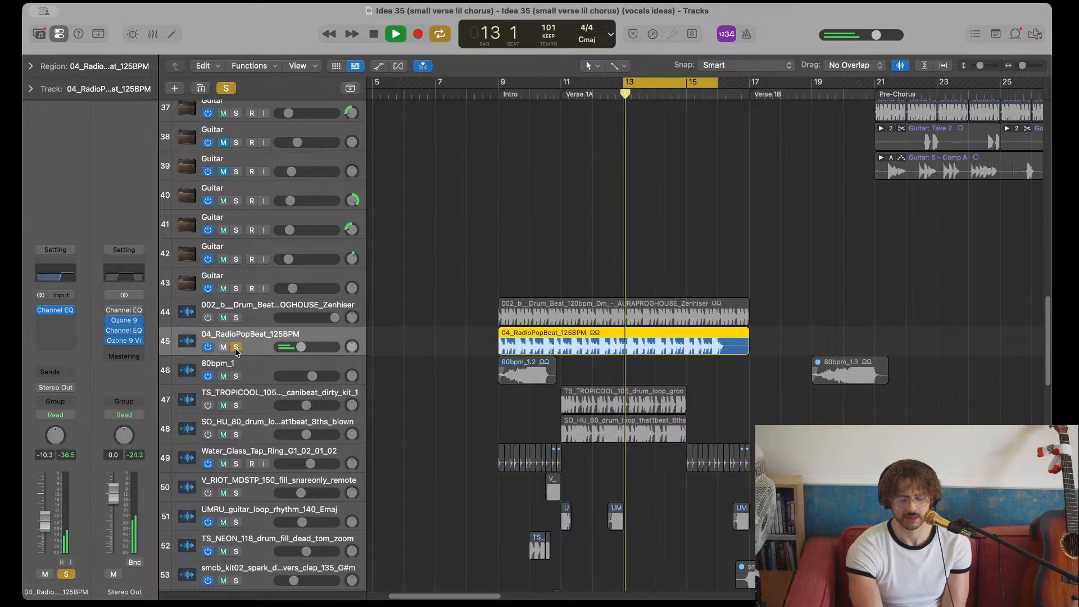
pyautogui.moveTo(301, 347); pyautogui.dragTo(333, 347)
pyautogui.click(41, 311)
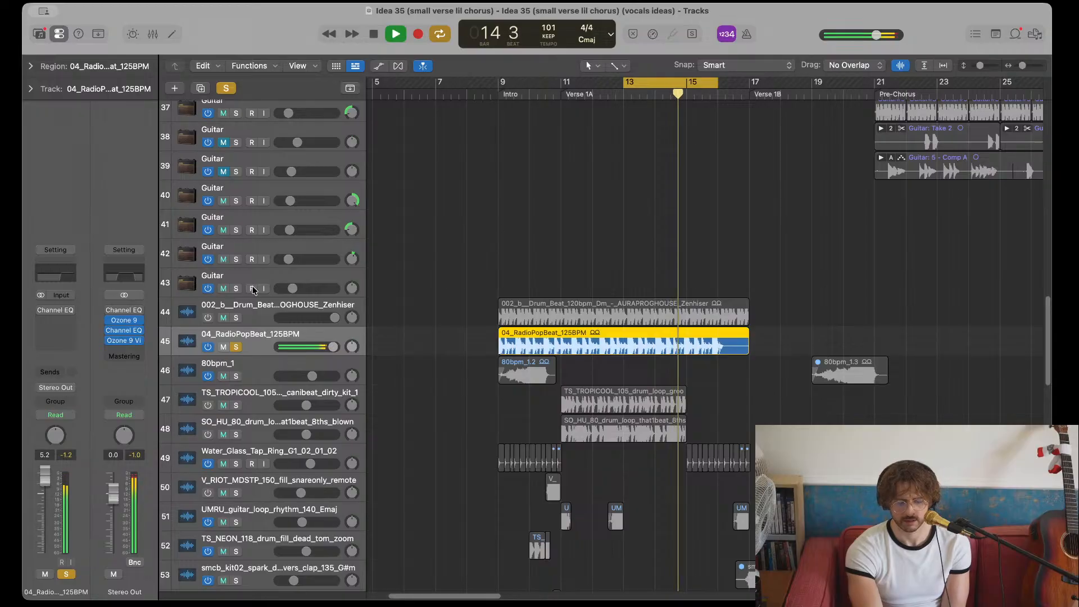
# - Unsolo the 04_RadioPopBeat_125BPM loop, play it within the full mix, then stop and turn its track off
pyautogui.press('space')
pyautogui.click(236, 347)
pyautogui.press('space')
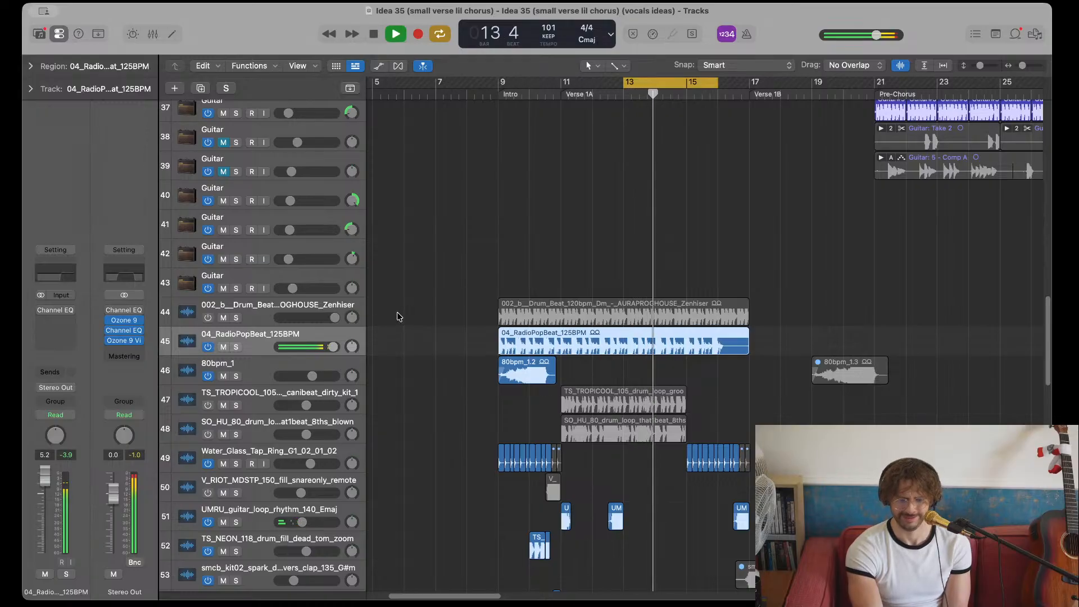
pyautogui.press('space')
pyautogui.click(208, 348)
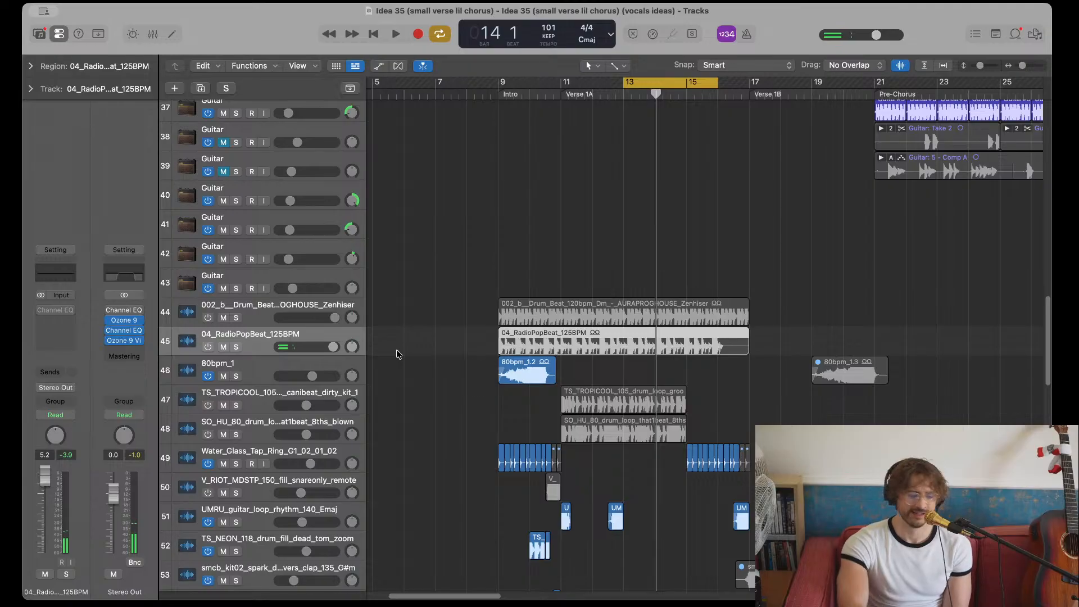
# - Turn on the TS_TROPICOOL_105 drum loop on track 47 and audition it in the mix and soloed
pyautogui.scroll(-5, 397, 354)
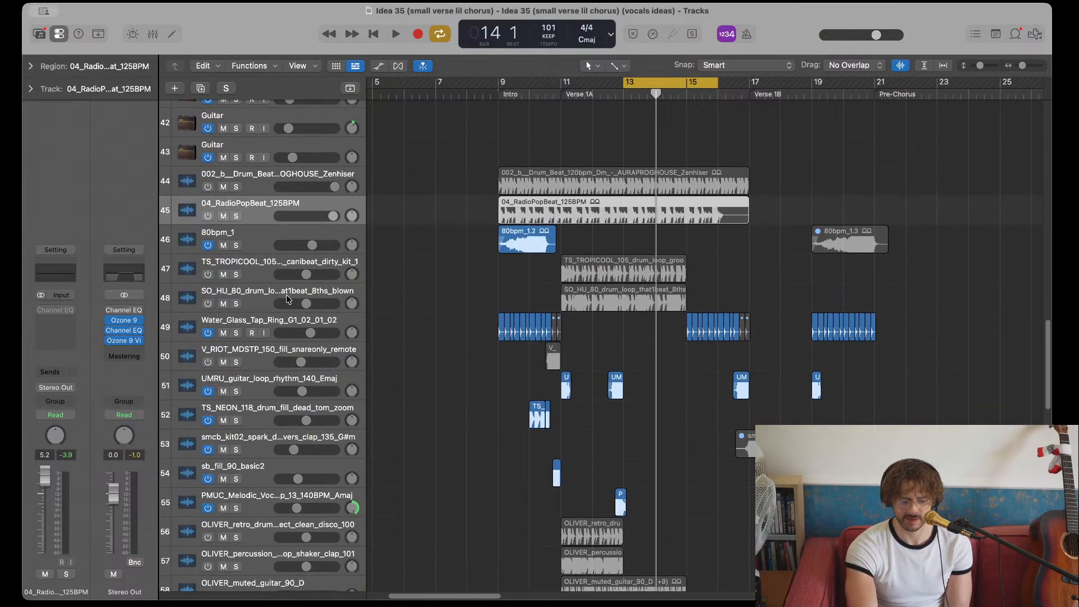
pyautogui.click(208, 275)
pyautogui.press('space')
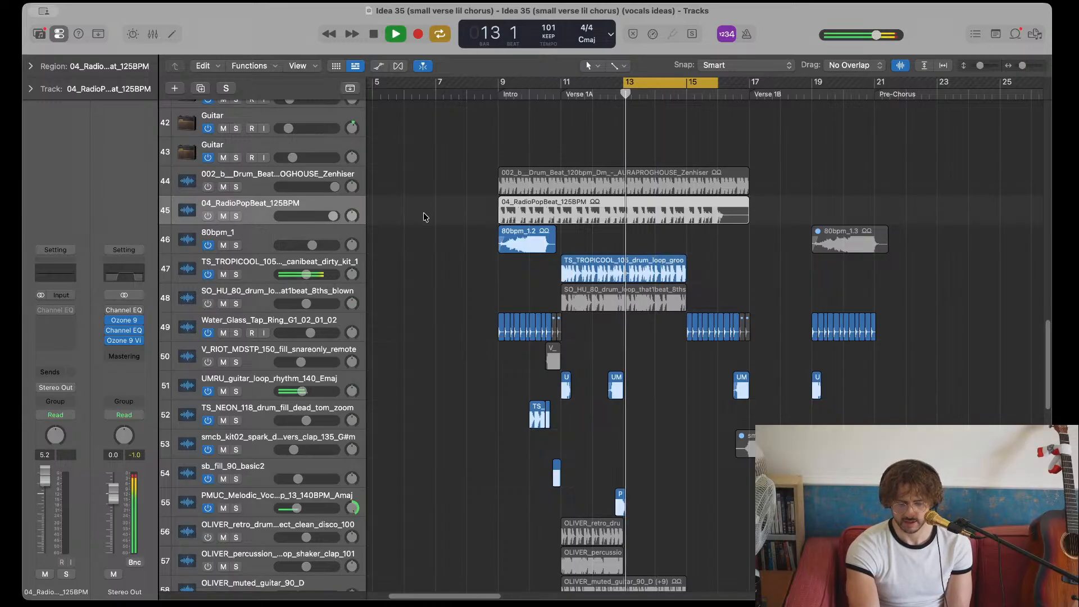
pyautogui.click(235, 275)
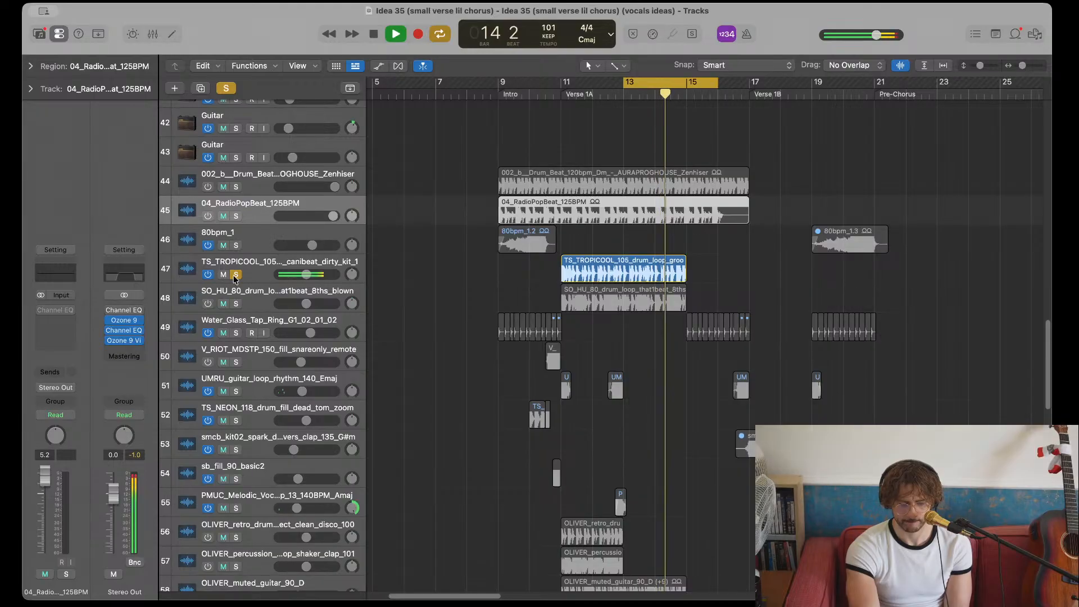
pyautogui.click(235, 274)
pyautogui.press('space')
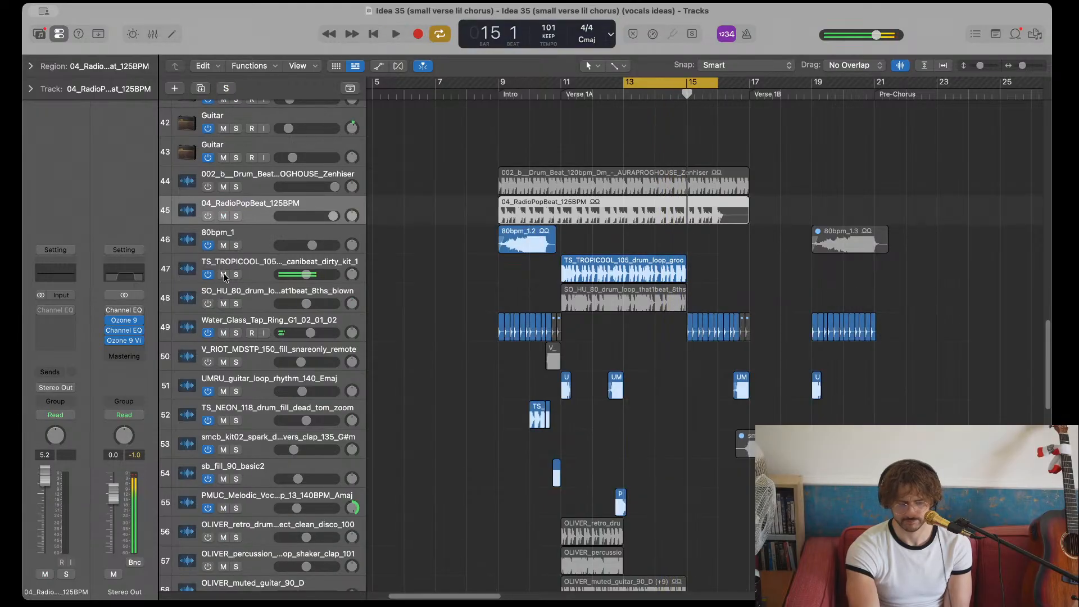
# - Turn off the TS_TROPICOOL_105 loop on track 47 and turn on the SO_HU_80 drum loop on track 48
pyautogui.click(208, 274)
pyautogui.click(209, 304)
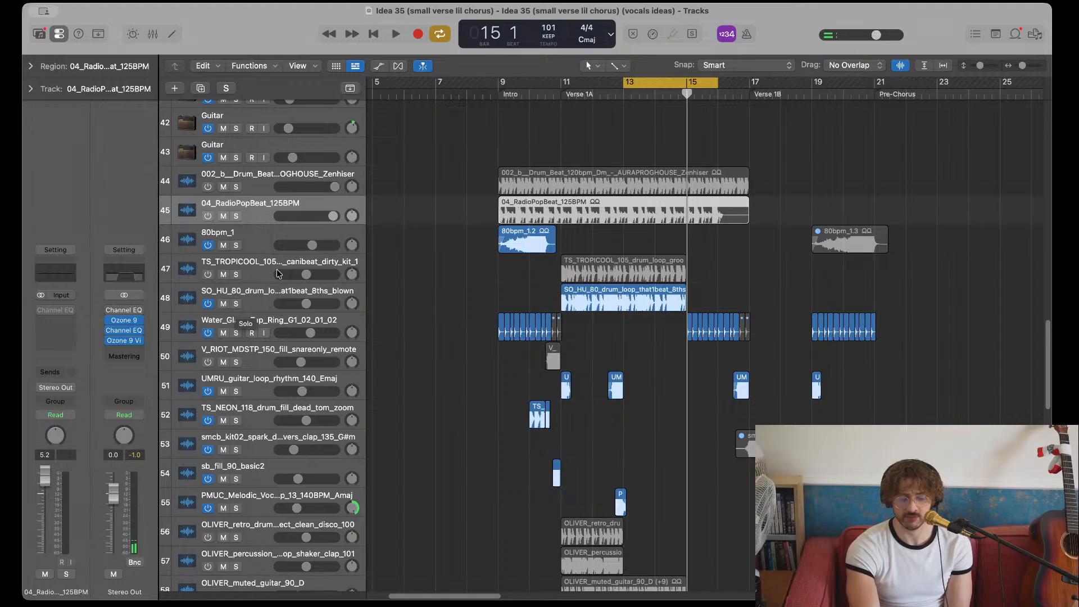
# - Play the Kit on track 1 soloed for a moment, stop playback and clear the solo
pyautogui.scroll(20, 264, 290)
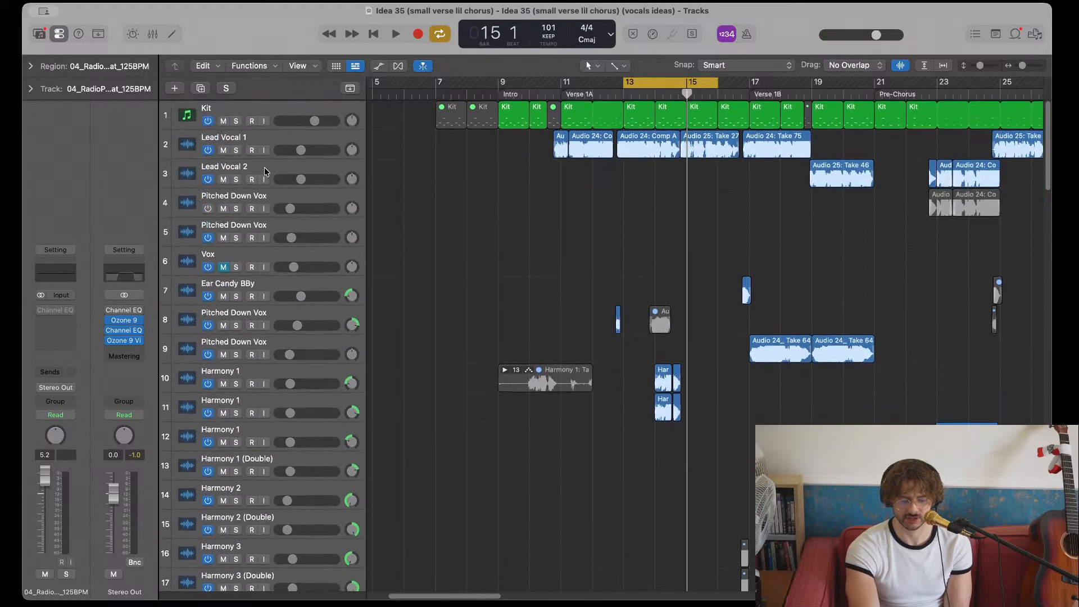
pyautogui.click(237, 120)
pyautogui.press('space')
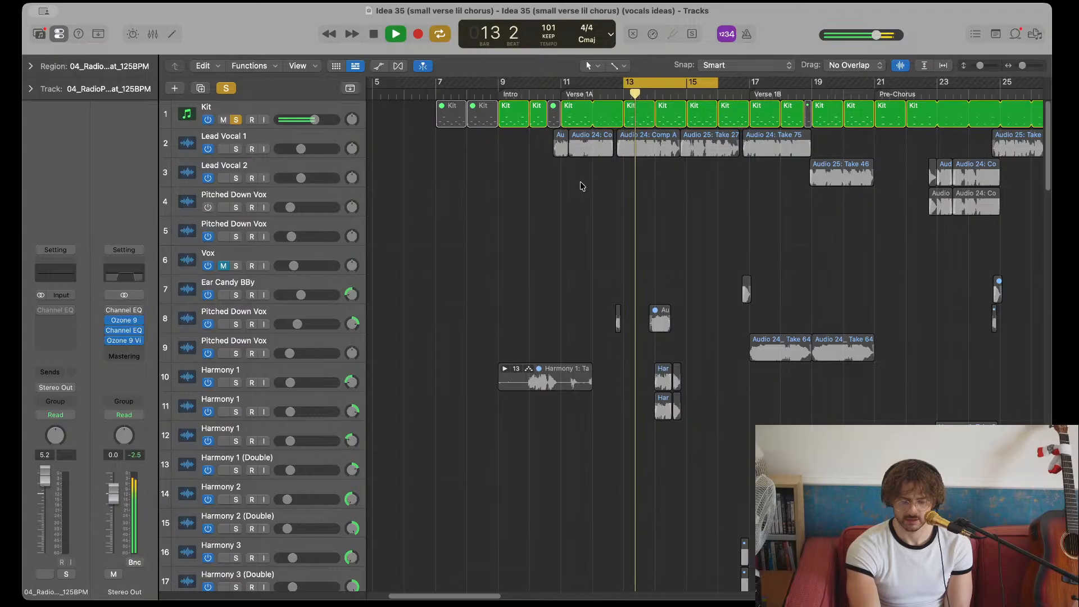
pyautogui.press('space')
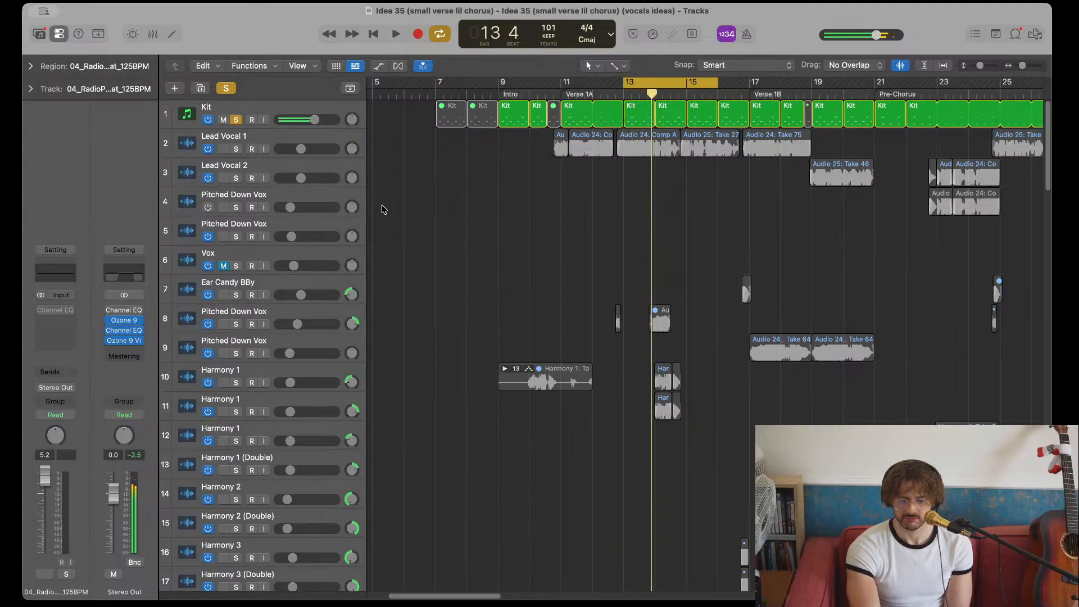
pyautogui.click(223, 90)
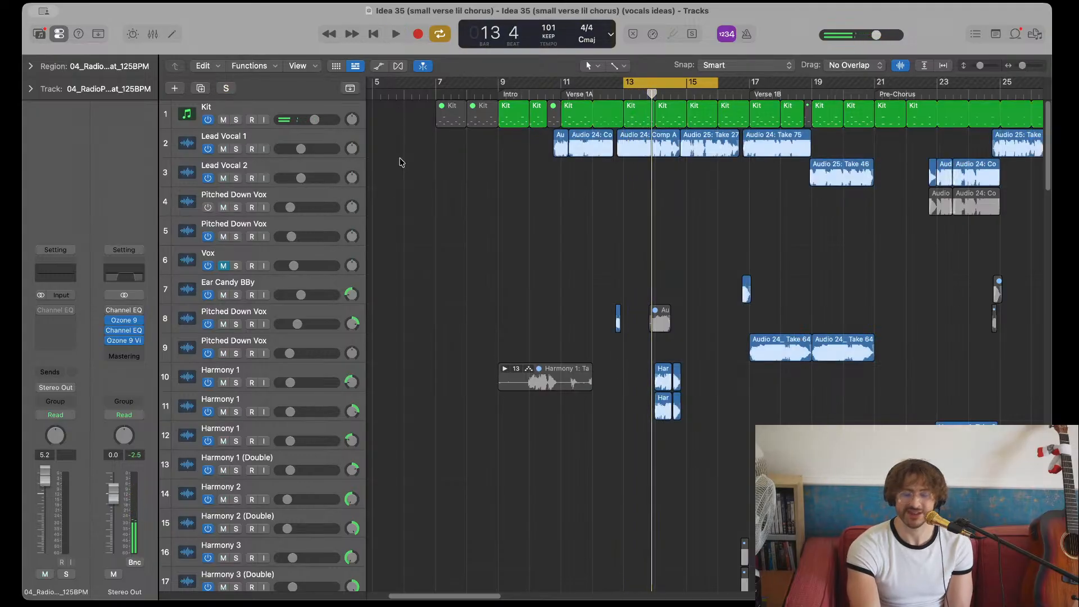
# - Set the cycle range over the Intro, from bar 9 to bar 11
pyautogui.scroll(-15, 401, 162)
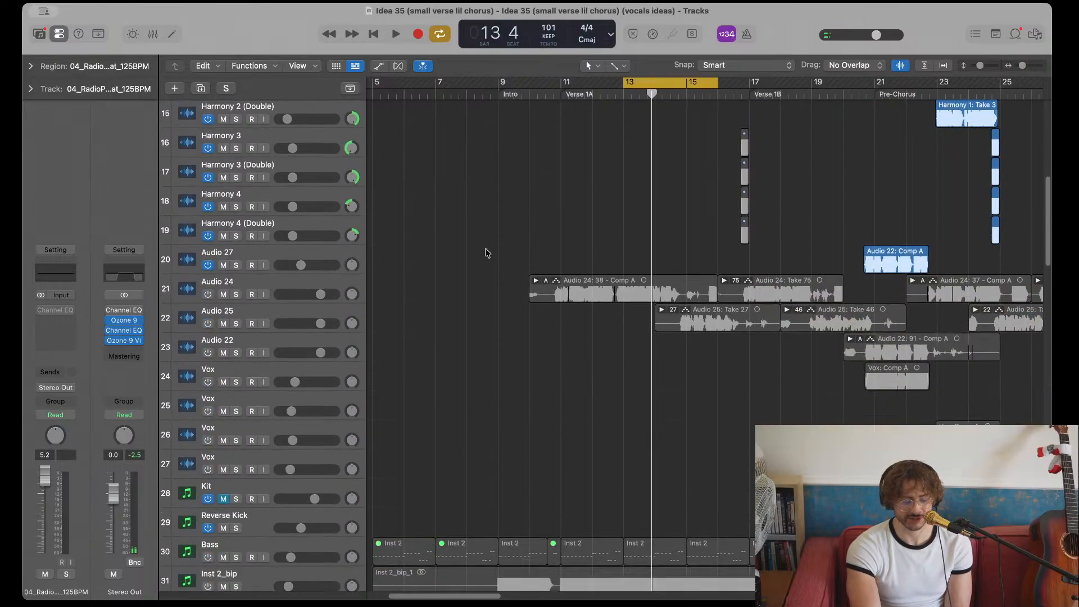
pyautogui.scroll(-20, 486, 250)
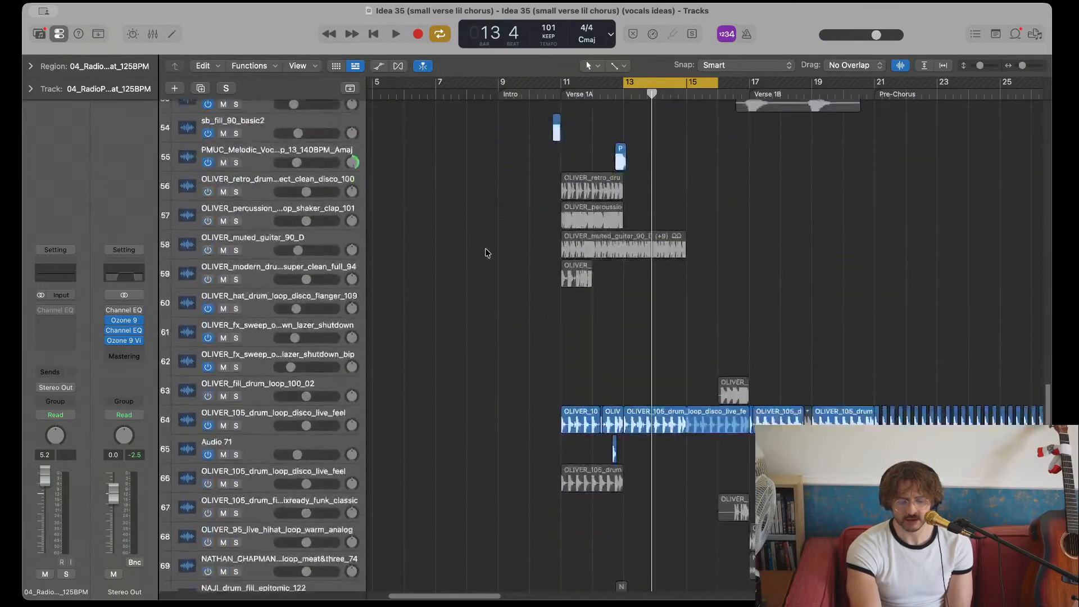
pyautogui.scroll(12, 483, 223)
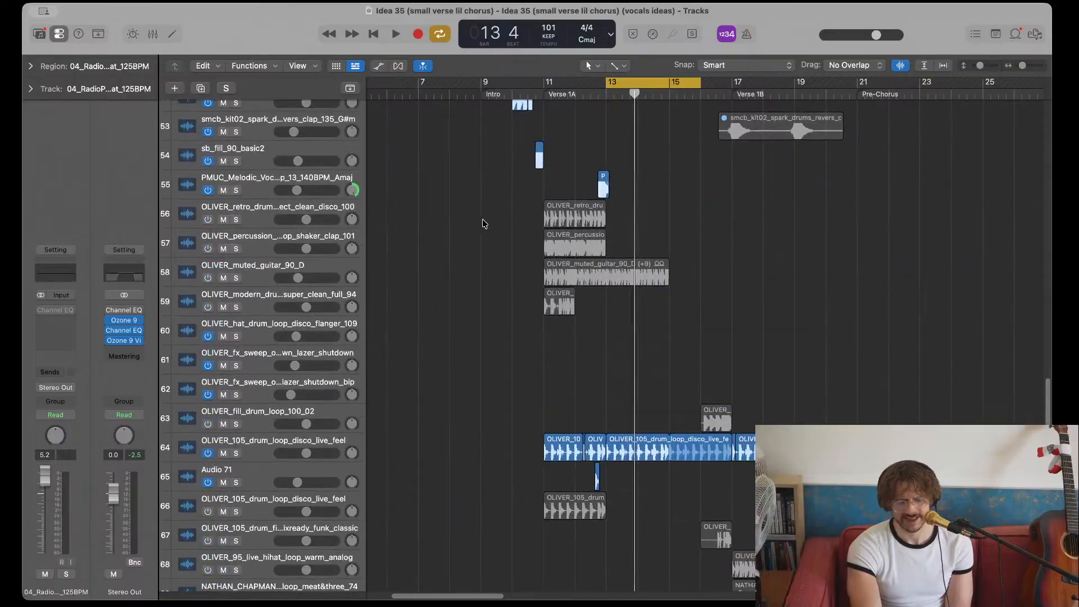
pyautogui.hscroll(3, 483, 224)
pyautogui.scroll(11, 482, 223)
pyautogui.hscroll(-4, 506, 197)
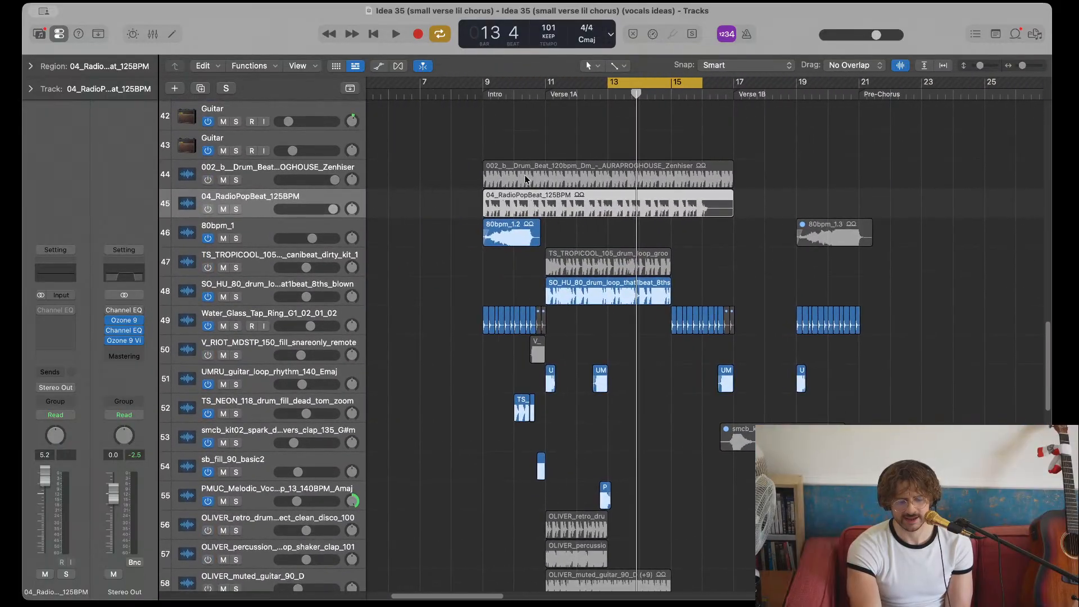
pyautogui.moveTo(484, 87); pyautogui.dragTo(548, 84)
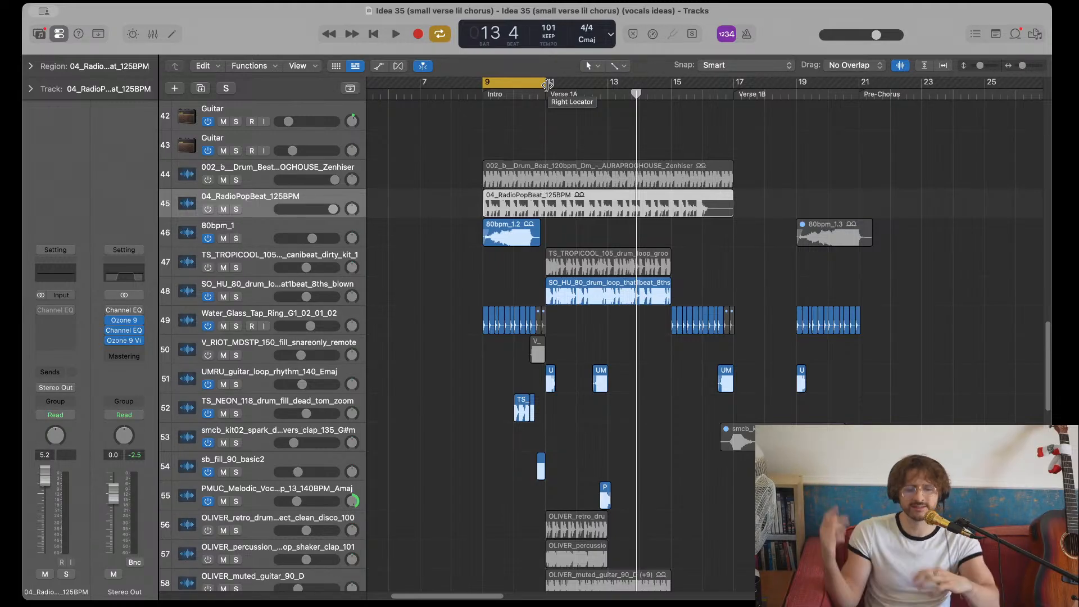
# - Audition the Water_Glass_Tap_Ring part on track 49 soloed in the Intro, then stop and clear the region selection
pyautogui.click(237, 326)
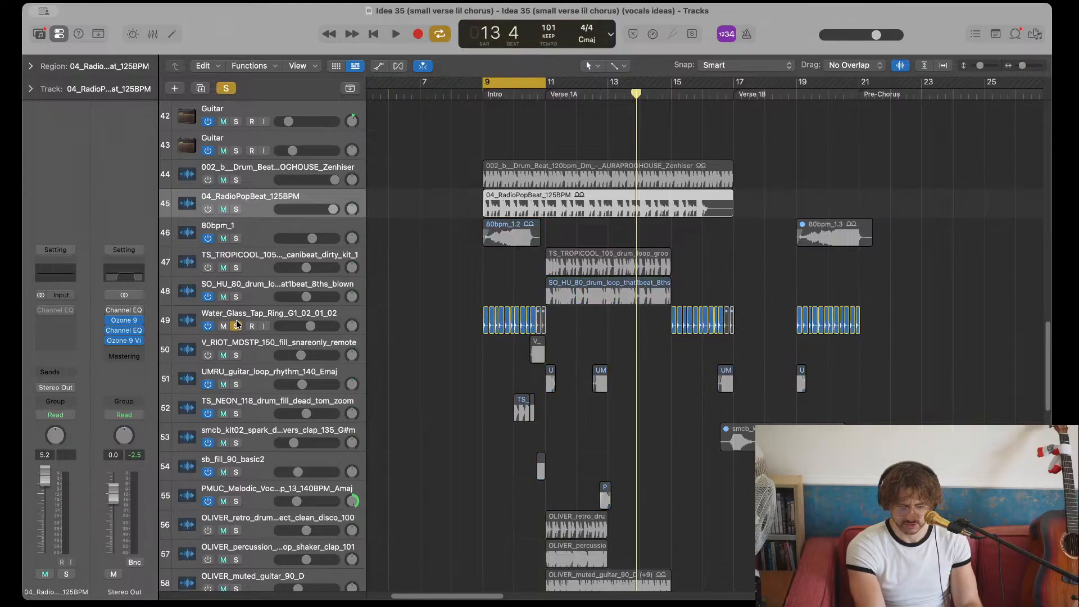
pyautogui.press('space')
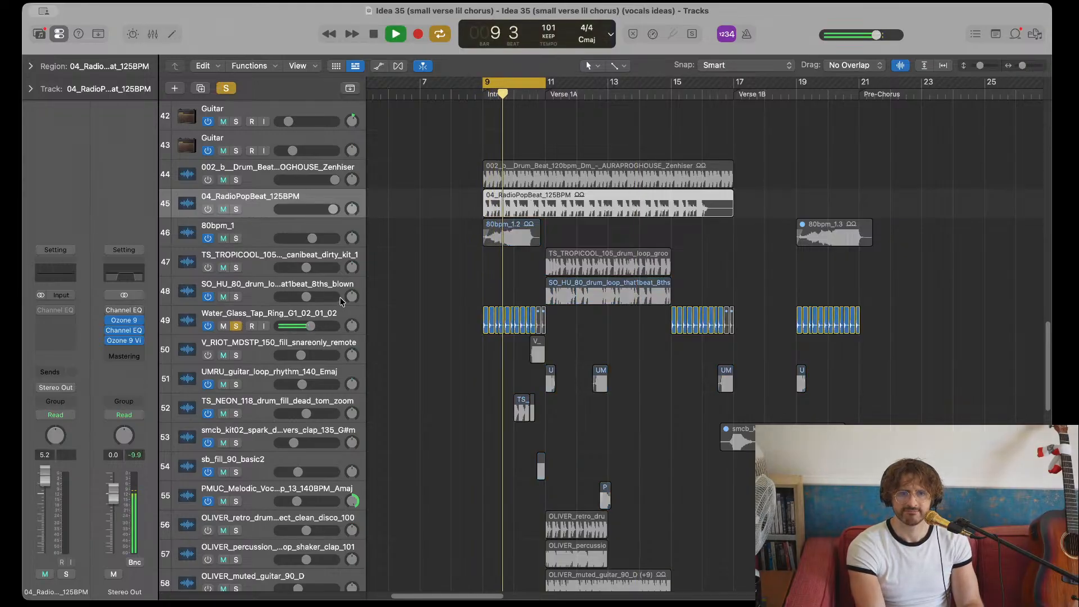
pyautogui.press('space')
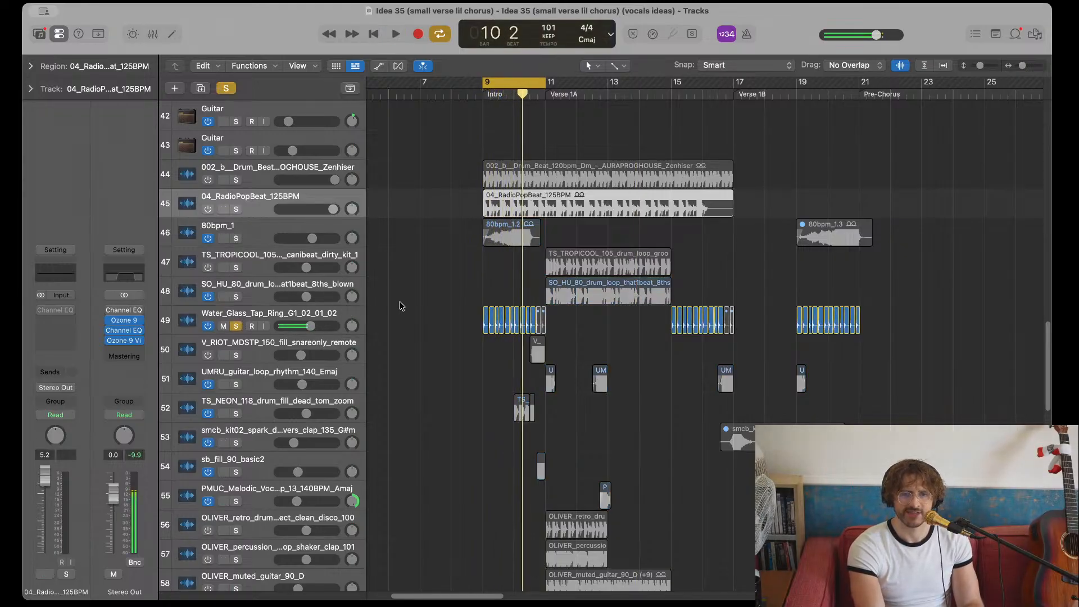
pyautogui.click(401, 305)
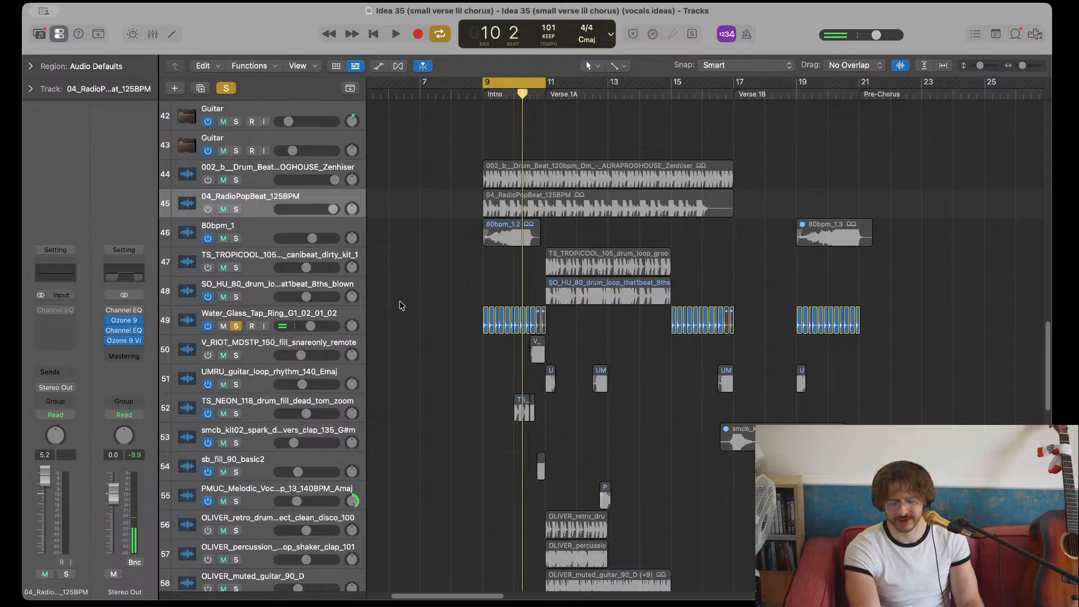
# - Clear the solo and play the Intro in the full mix, then stop playback
pyautogui.scroll(-10, 401, 305)
pyautogui.scroll(10, 402, 305)
pyautogui.click(230, 89)
pyautogui.press('space')
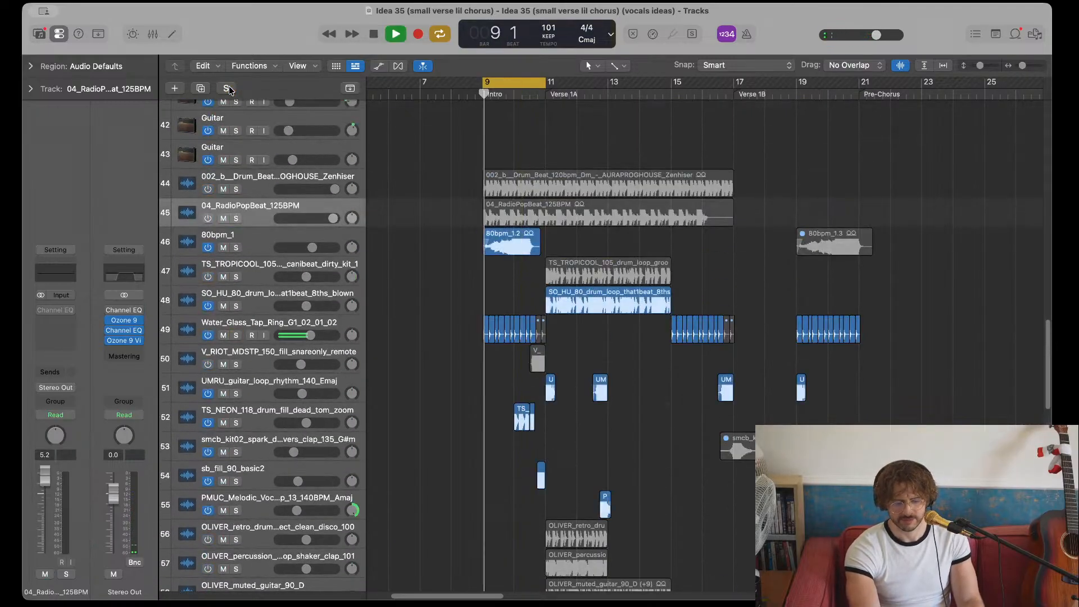
pyautogui.press('space')
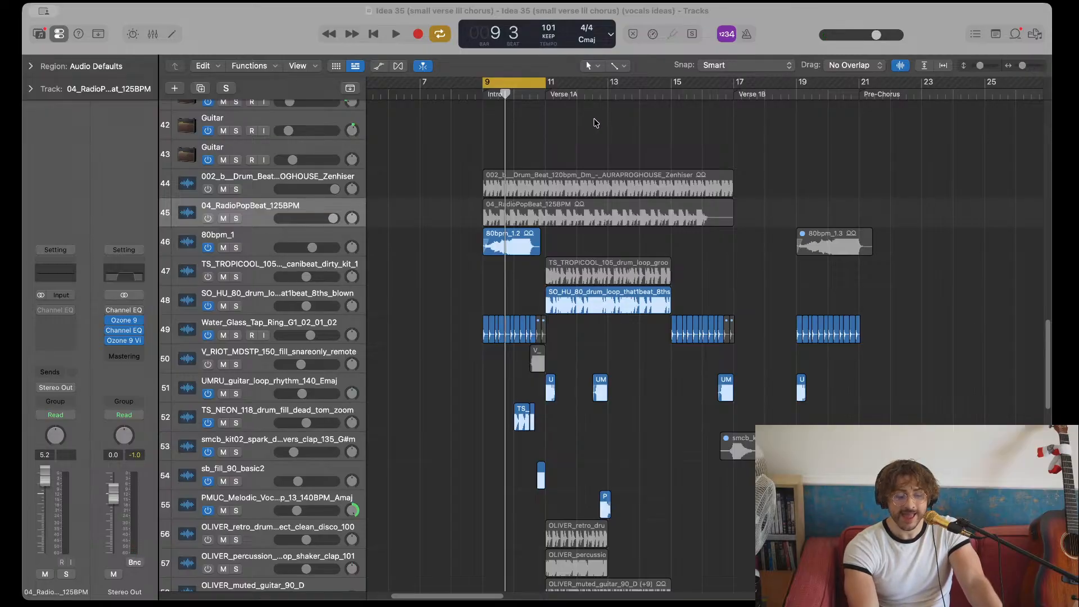
# - Extend the end of the cycle range to about bar 31, covering the verses, the Pre-Chorus and the start of the Chorus
pyautogui.scroll(-15, 507, 311)
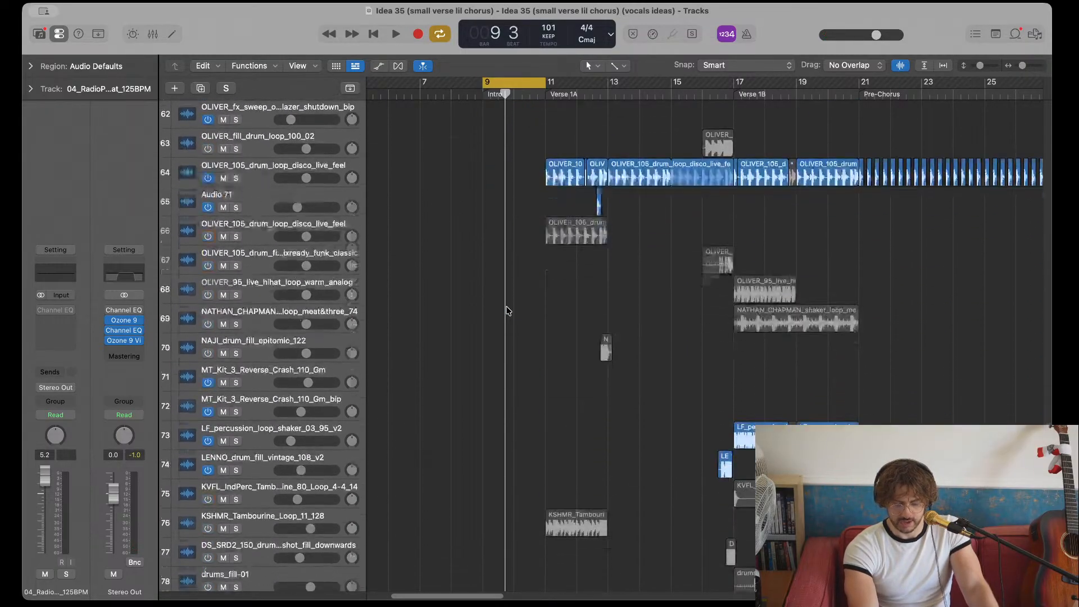
pyautogui.scroll(-13, 507, 311)
pyautogui.hscroll(5, 579, 259)
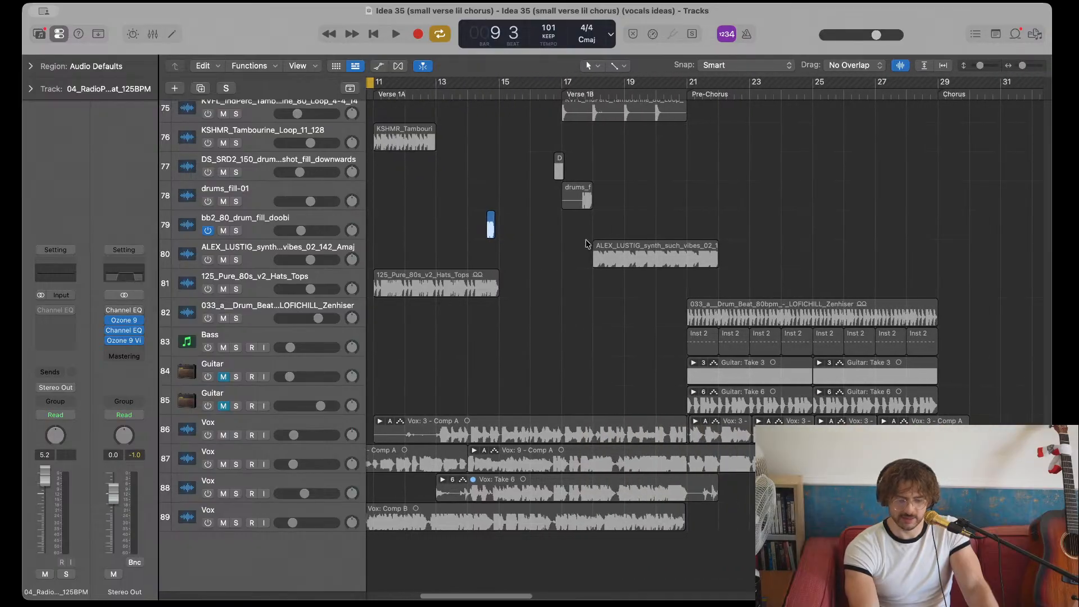
pyautogui.hscroll(-7, 602, 116)
pyautogui.press('super+Left')
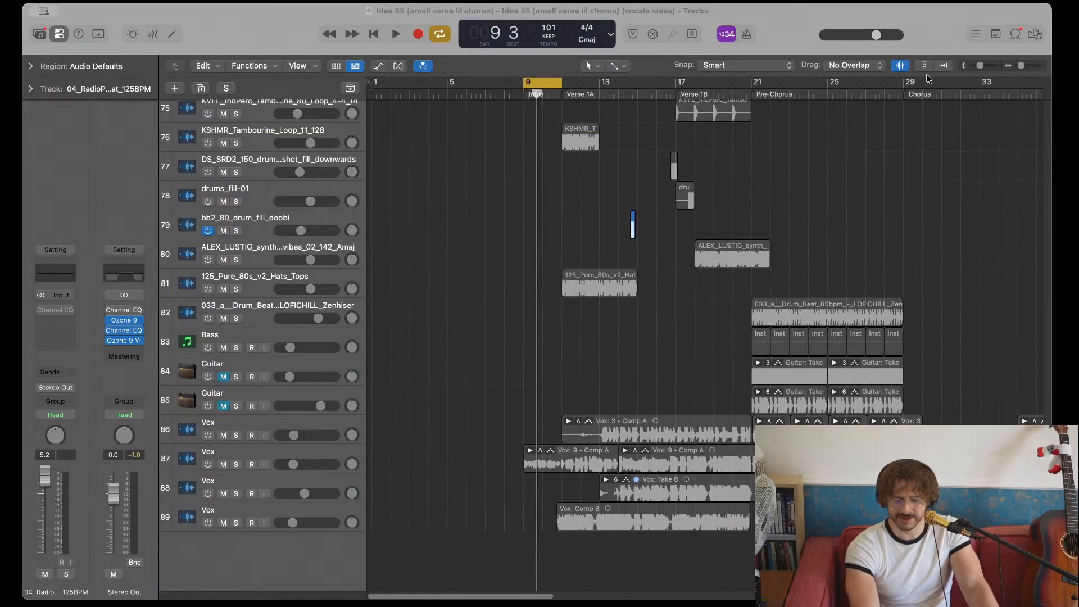
pyautogui.hscroll(3, 628, 241)
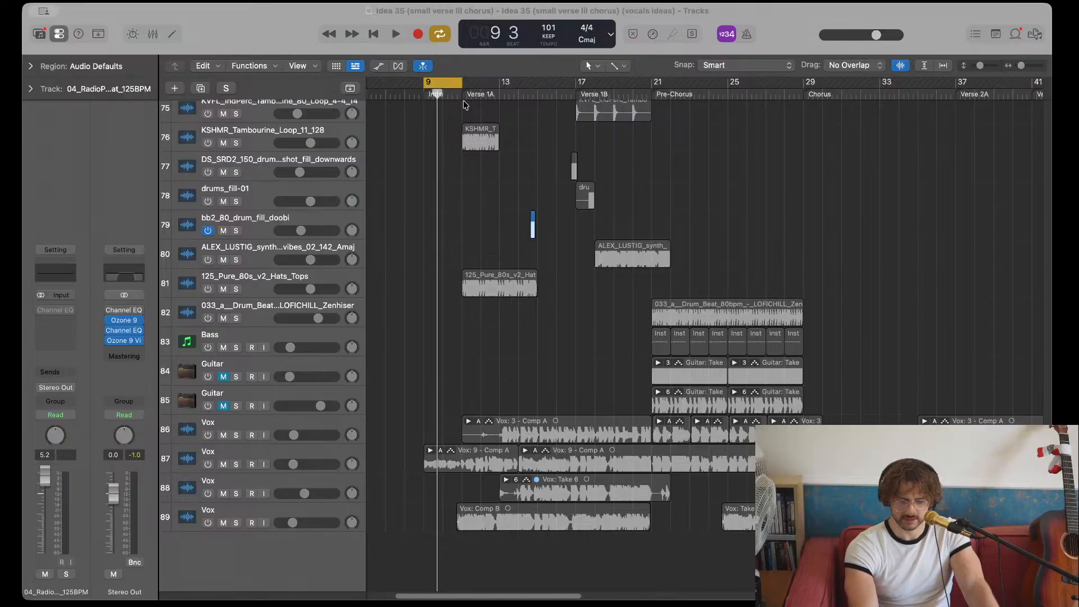
pyautogui.moveTo(460, 88); pyautogui.dragTo(839, 99)
# - Mute Lead Vocal 1, Lead Vocal 2 and the Pitched Down Vox on track 9
pyautogui.scroll(20, 405, 295)
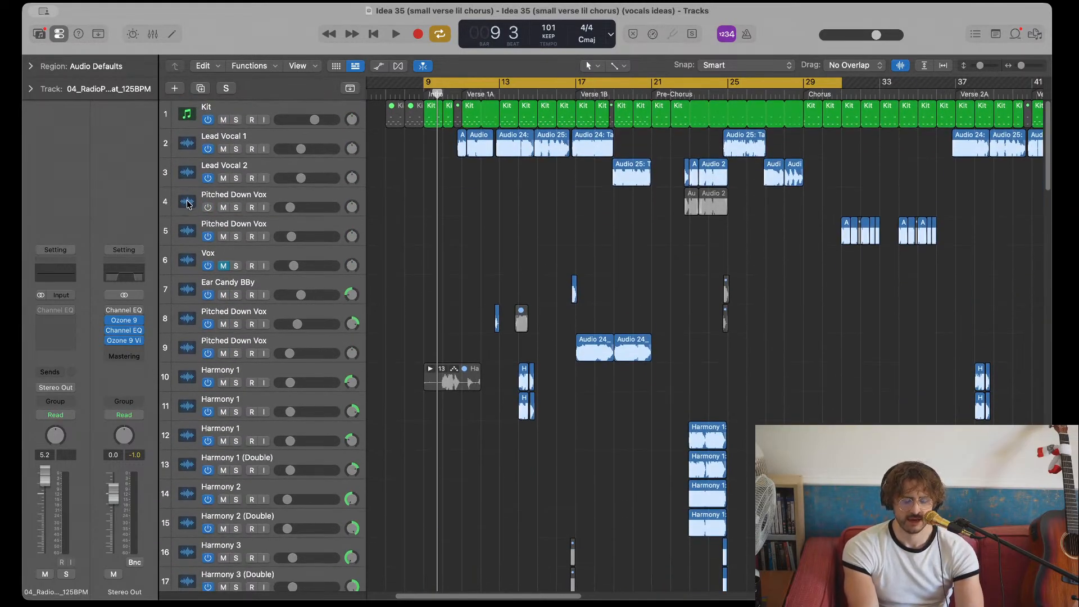
pyautogui.click(187, 150)
pyautogui.keyDown('shift'); pyautogui.click(188, 169); pyautogui.keyUp('shift')
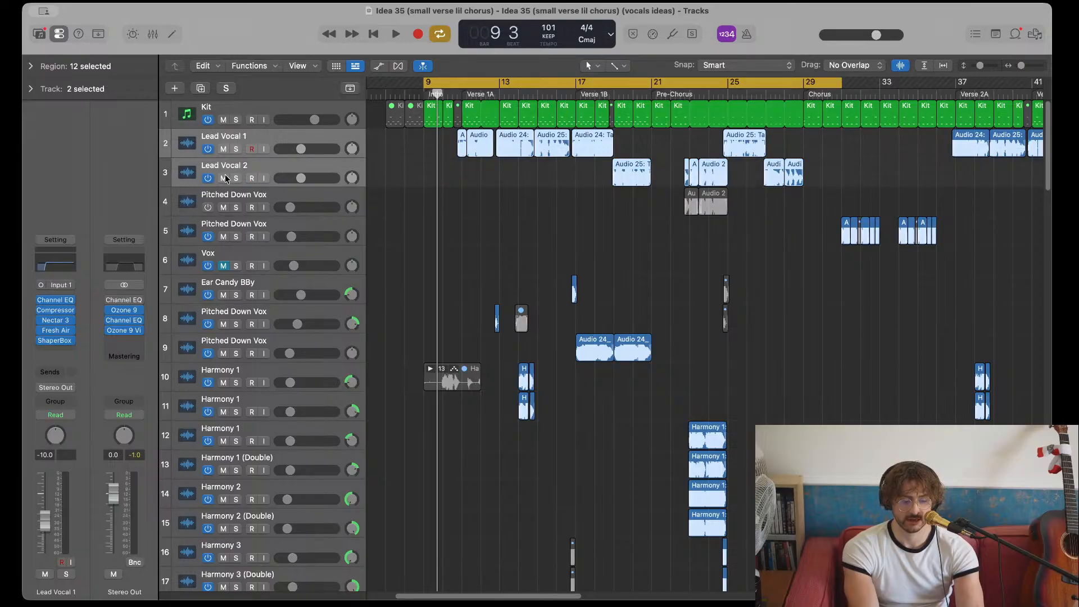
pyautogui.click(223, 179)
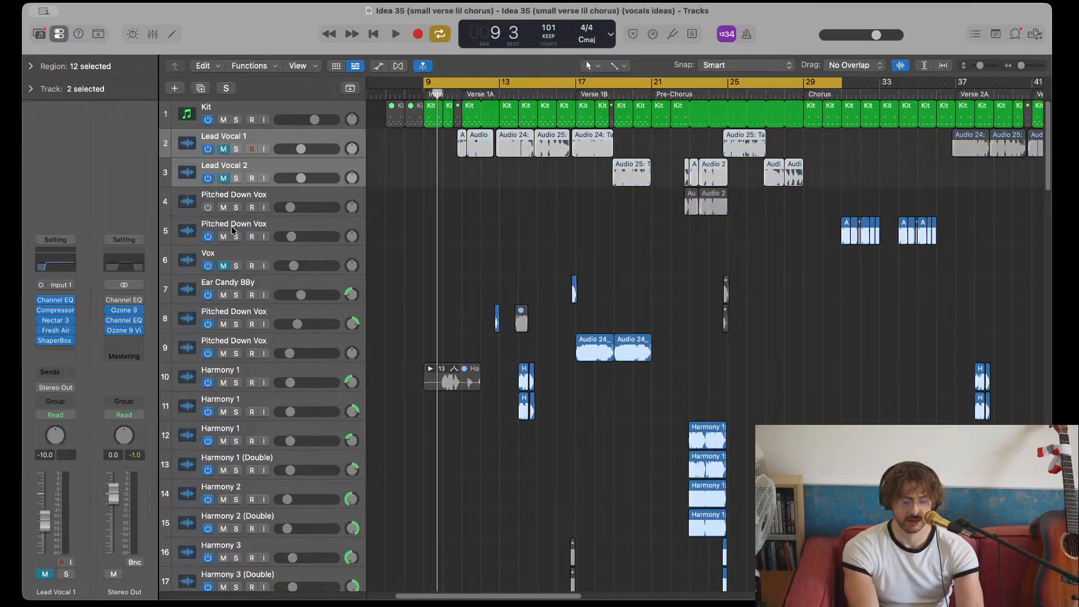
pyautogui.click(226, 347)
pyautogui.click(223, 353)
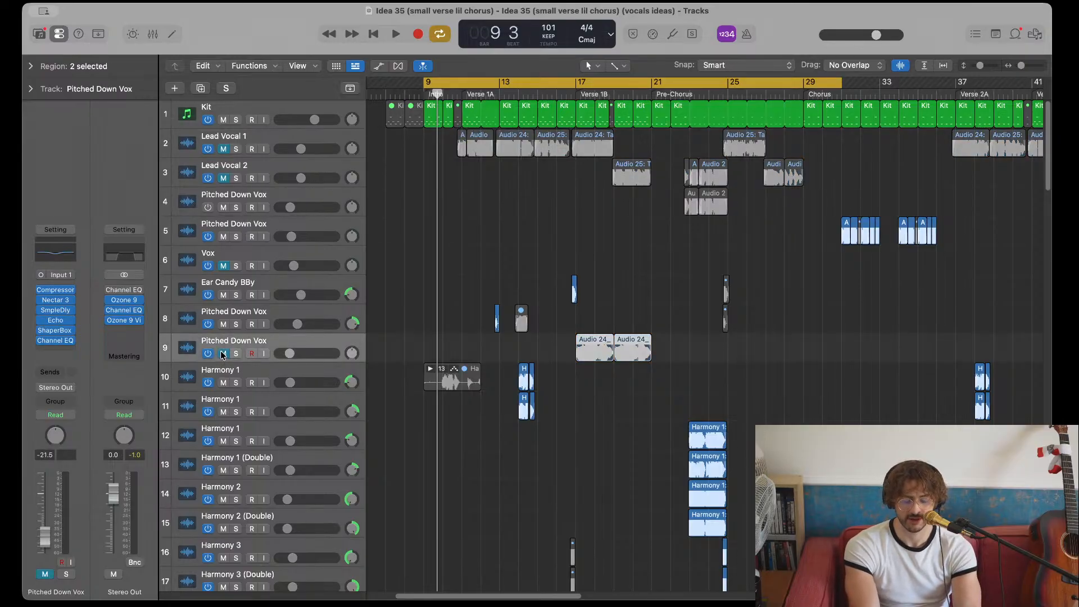
# - Mute the Harmony 1 and Harmony 2 tracks with their doubles, tracks 10 to 15, and Audio 27 on track 20
pyautogui.moveTo(225, 384); pyautogui.dragTo(225, 410)
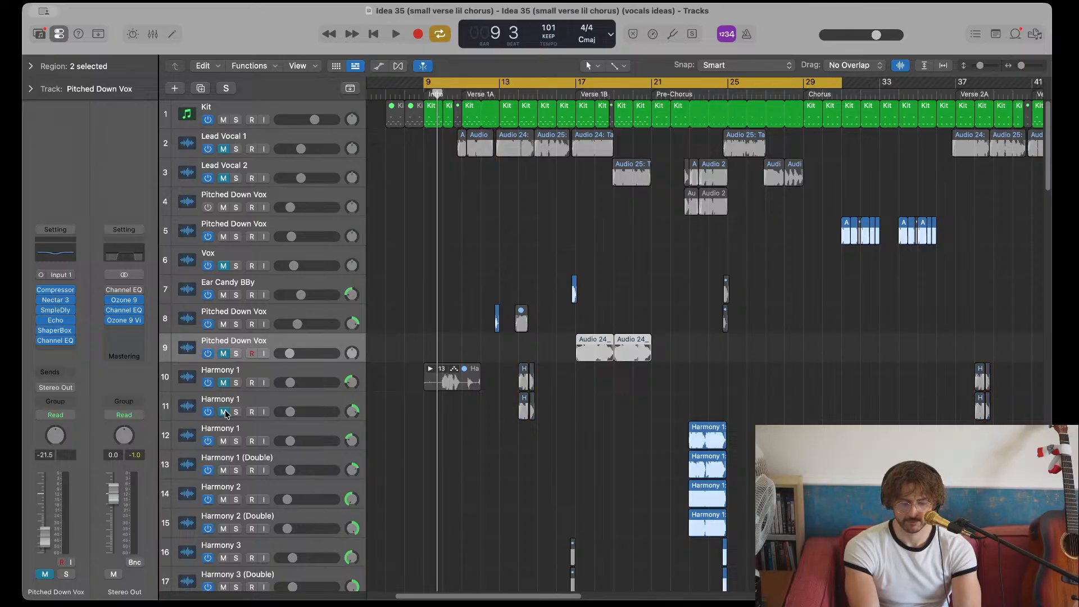
pyautogui.scroll(-5, 225, 410)
pyautogui.click(223, 339)
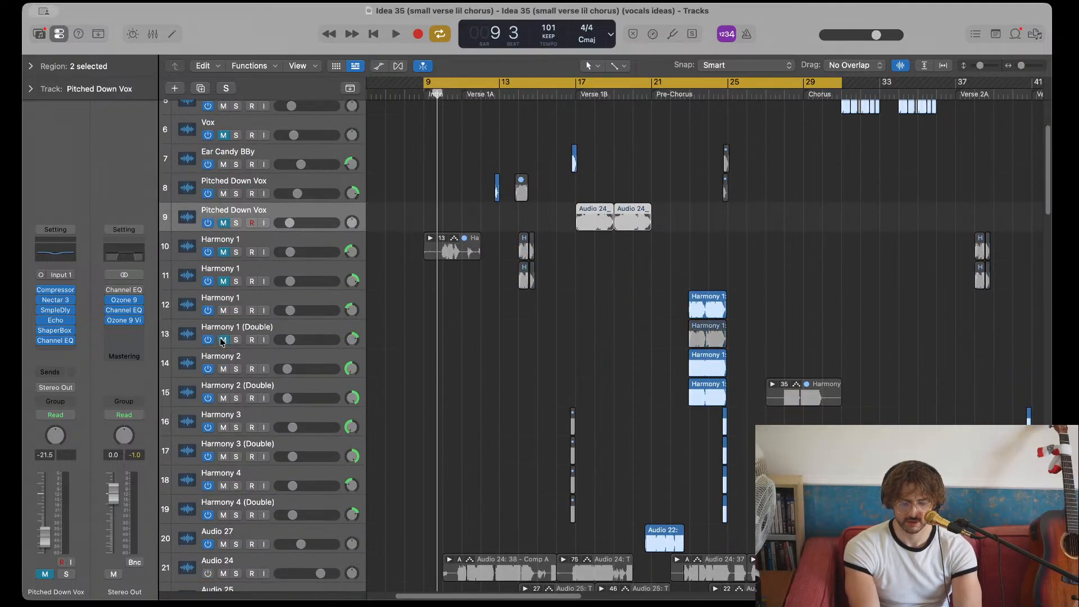
pyautogui.click(221, 374)
pyautogui.click(222, 395)
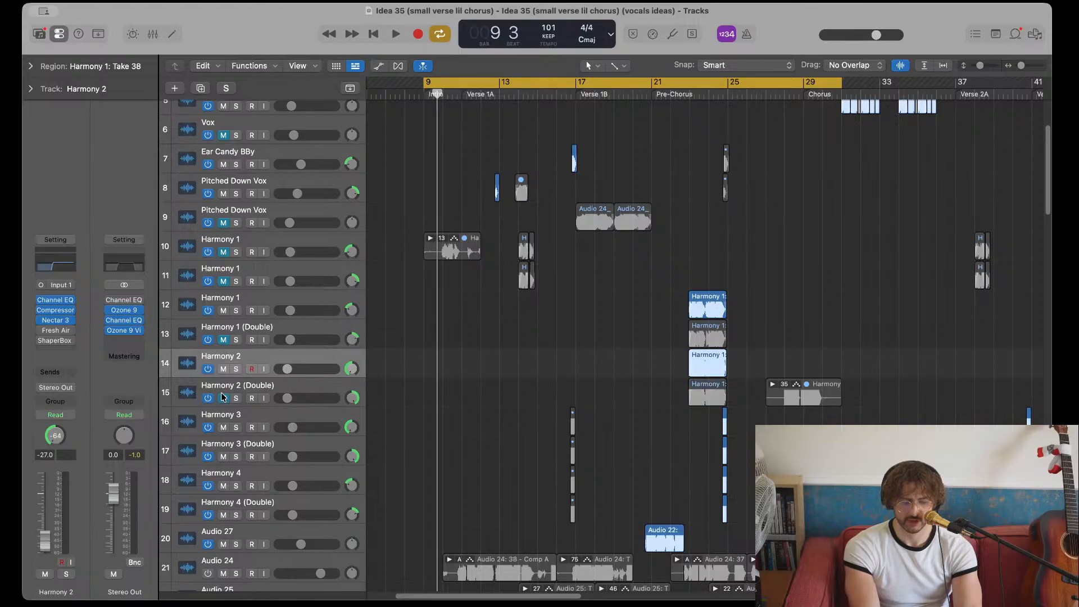
pyautogui.click(223, 369)
pyautogui.click(223, 310)
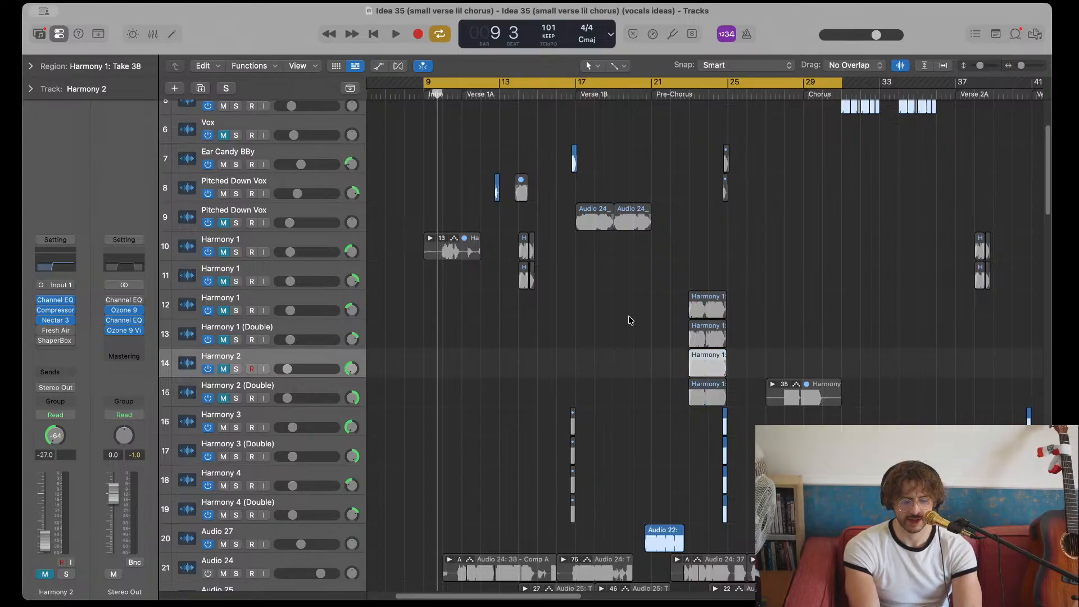
pyautogui.scroll(-5, 246, 399)
pyautogui.click(224, 409)
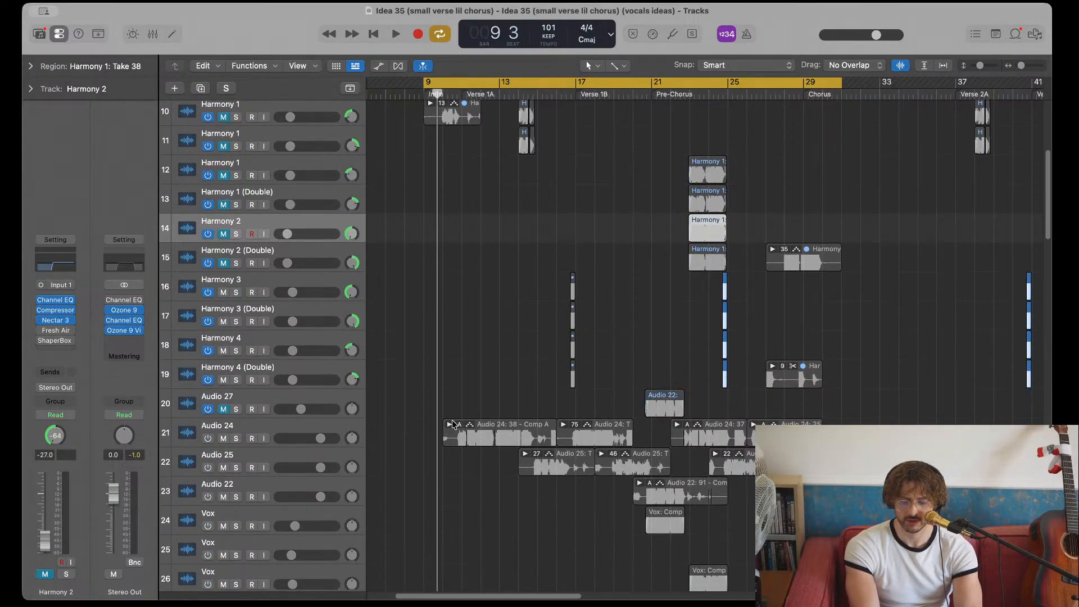
# - Turn on the Vox track 89 containing the Vox: Comp B region
pyautogui.scroll(-20, 452, 420)
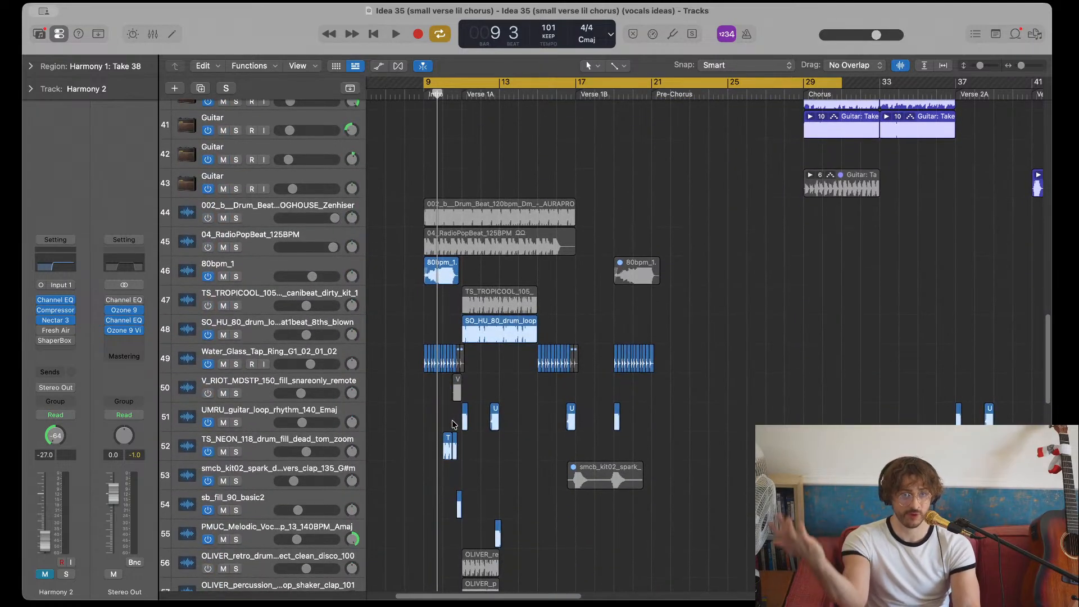
pyautogui.scroll(-20, 454, 422)
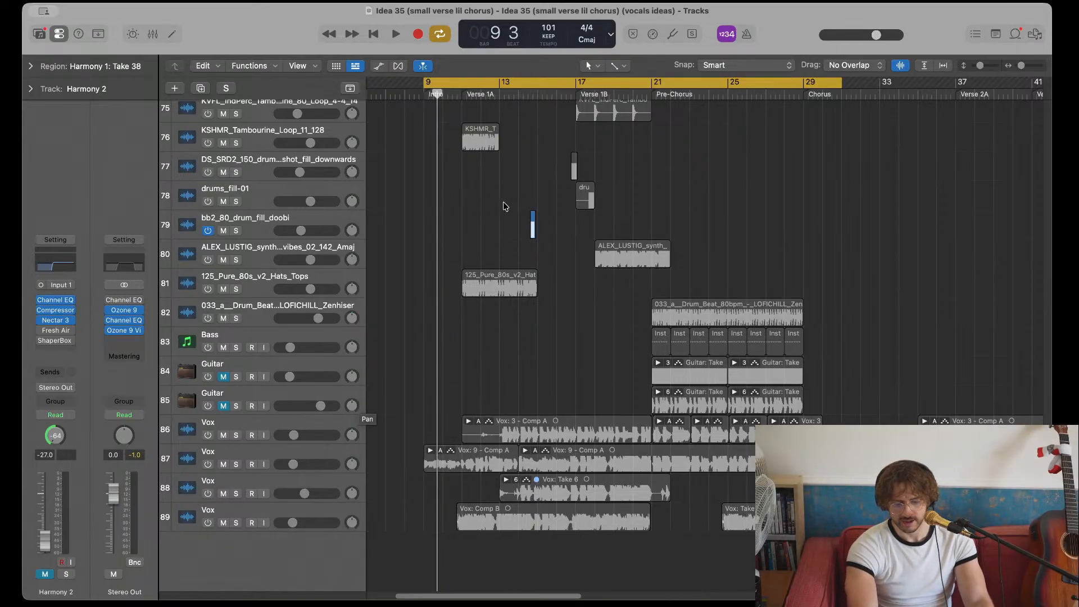
pyautogui.click(206, 523)
# - Clear the region selection and play the song from the Intro with the track 89 vocal, then stop playback
pyautogui.scroll(15, 676, 273)
pyautogui.scroll(-15, 676, 273)
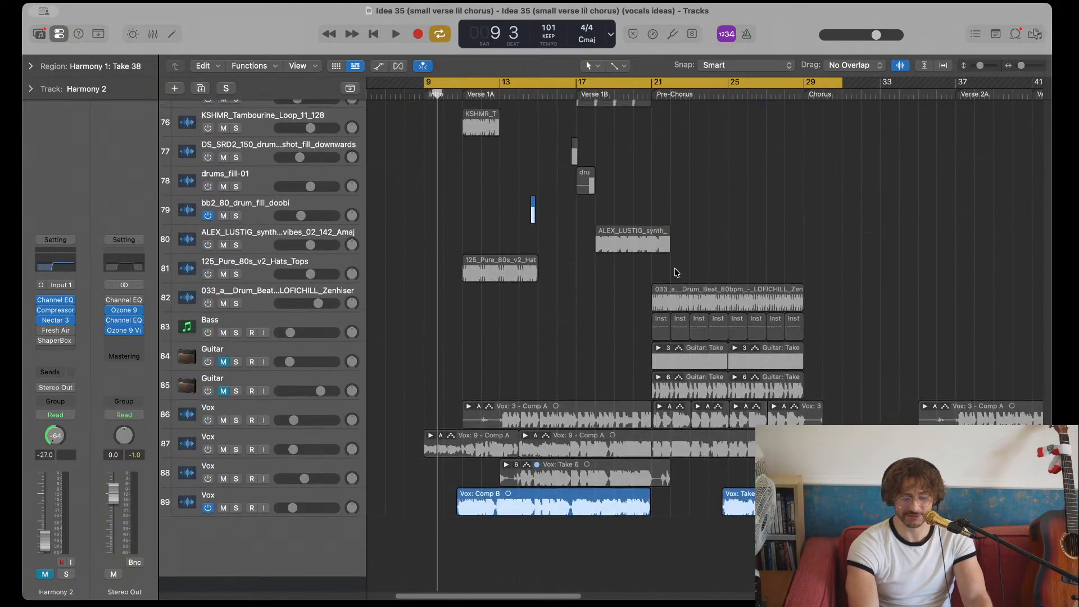
pyautogui.scroll(15, 596, 242)
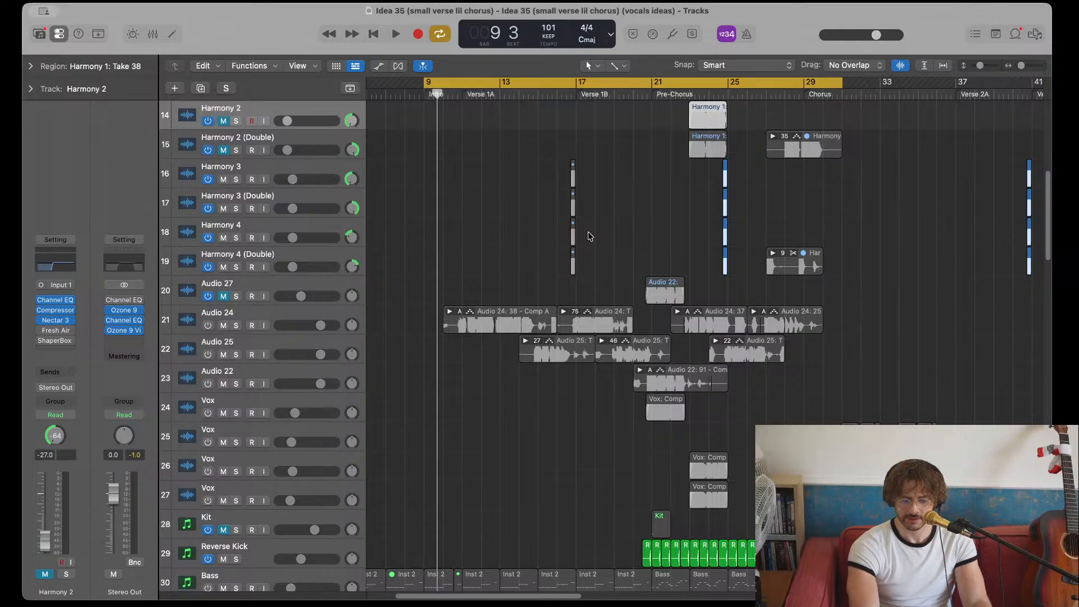
pyautogui.click(589, 233)
pyautogui.scroll(-15, 588, 232)
pyautogui.press('space')
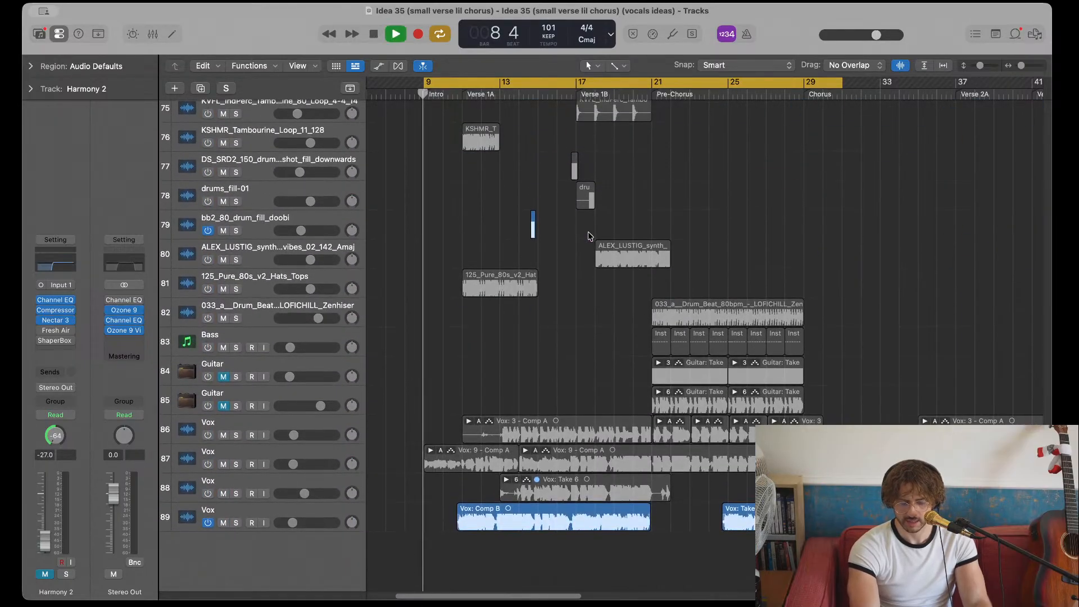
pyautogui.press('space')
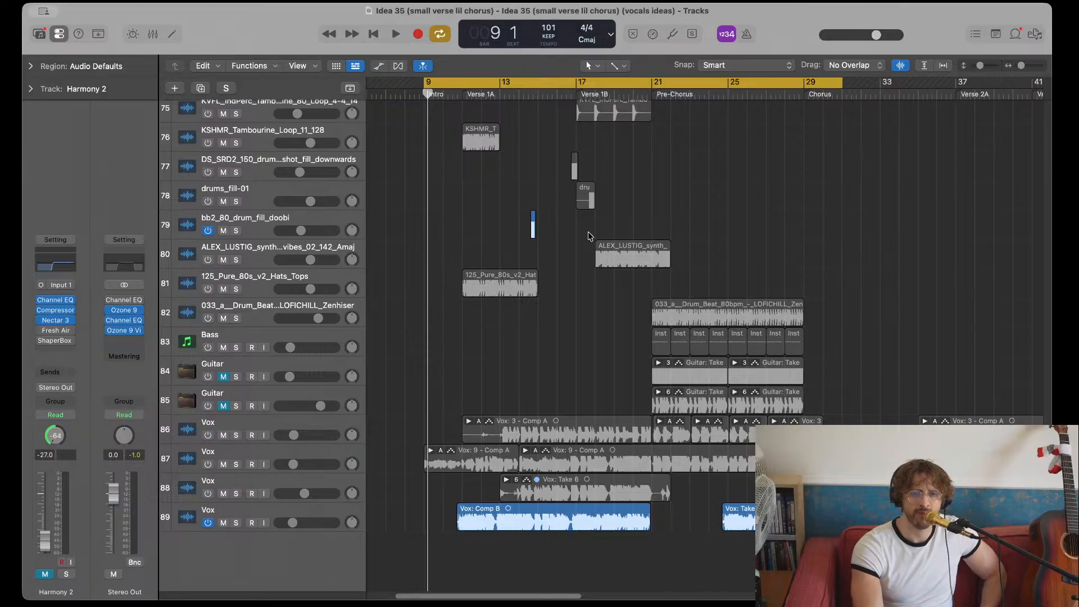
# - Replay the song from the Intro with the Vox: Comp B vocal on track 89 and stop in Verse 1A
pyautogui.press('space')
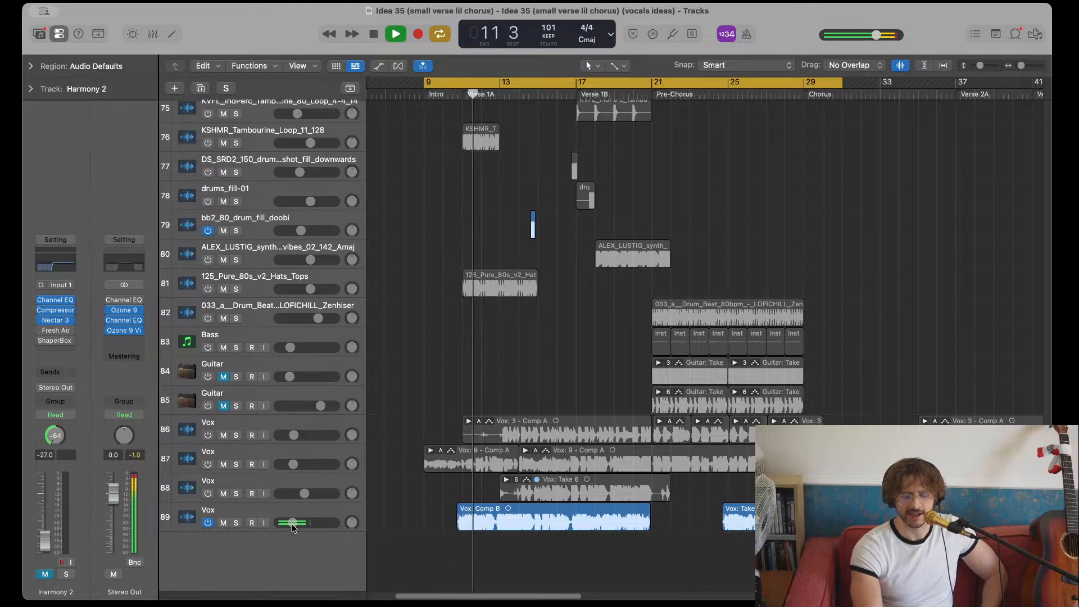
pyautogui.scroll(10, 429, 423)
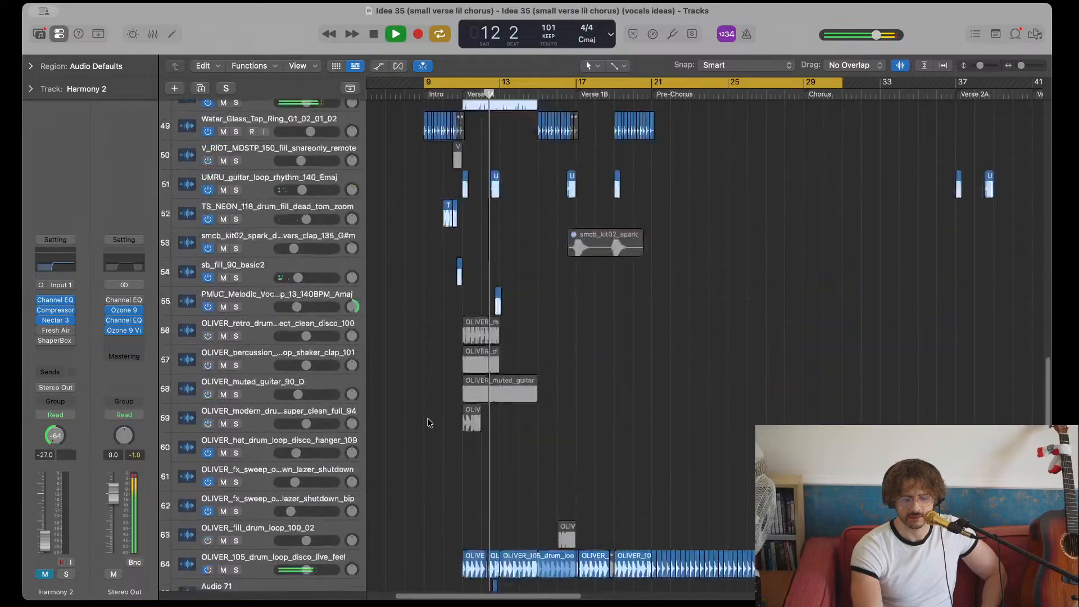
pyautogui.scroll(5, 429, 423)
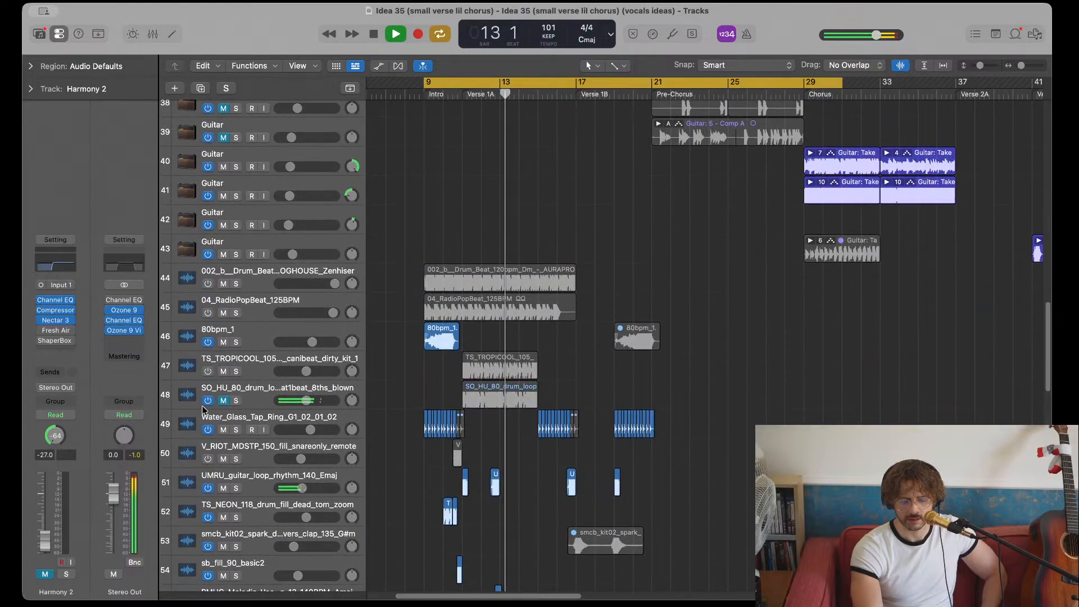
pyautogui.press('space')
# - Turn off the Vox track 89, turn on the Vox track 87, and audition it from the Intro
pyautogui.scroll(-15, 529, 462)
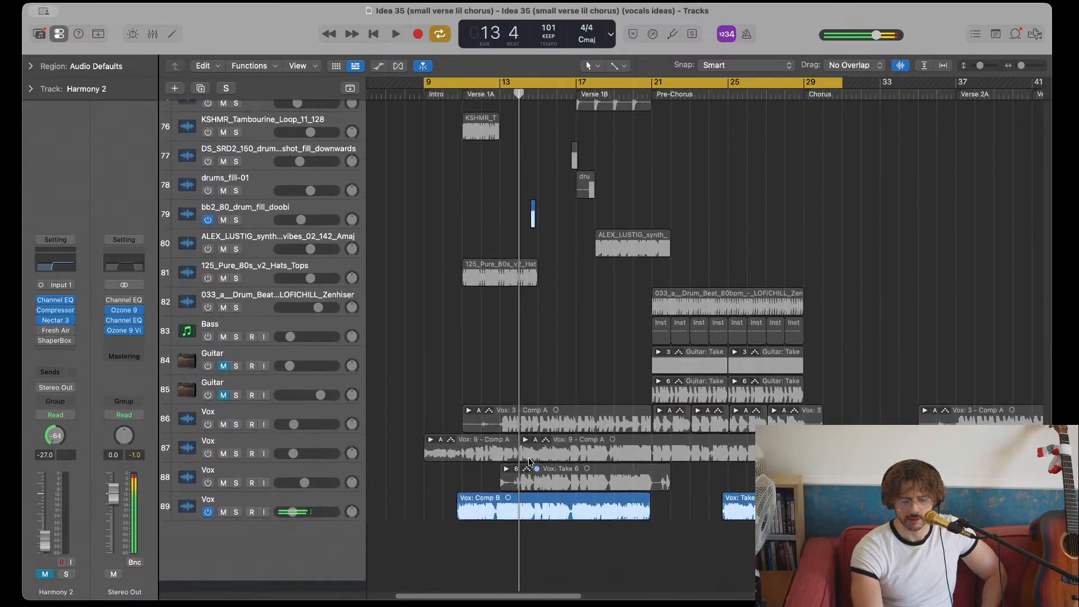
pyautogui.scroll(1, 530, 462)
pyautogui.click(205, 527)
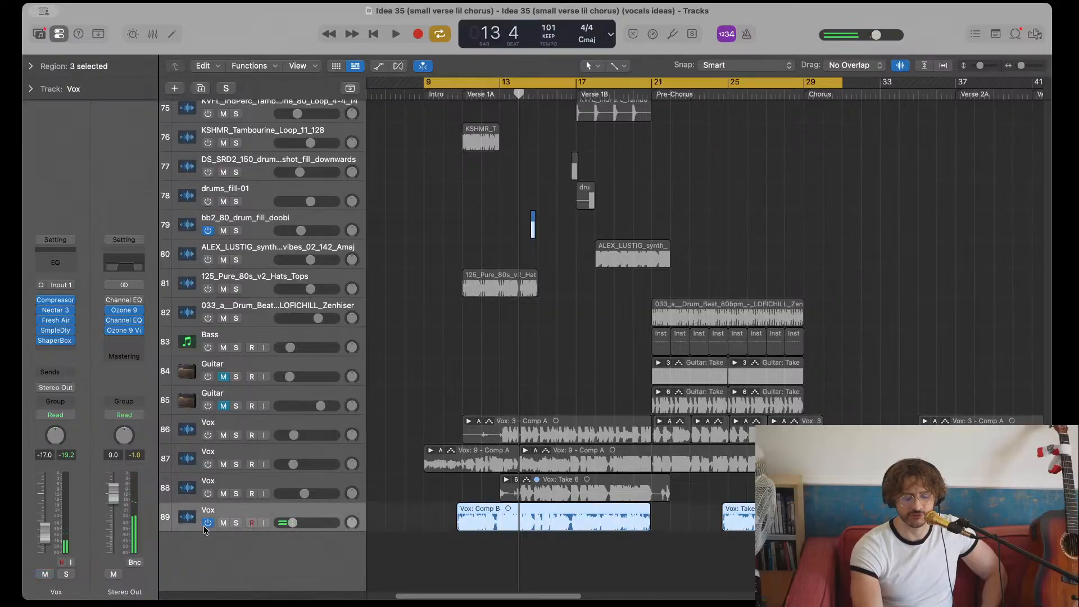
pyautogui.click(208, 524)
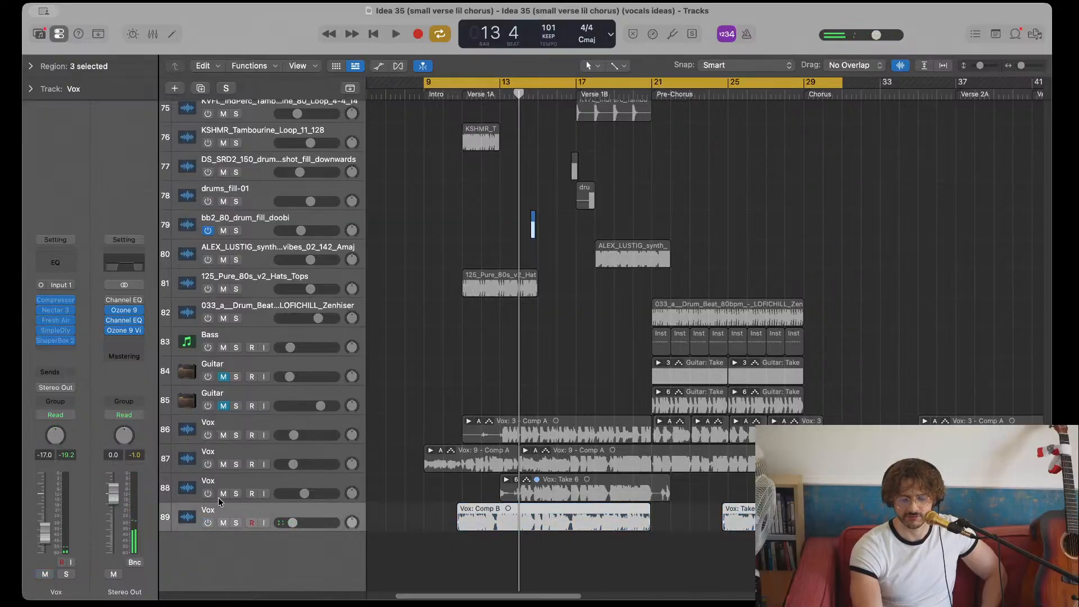
pyautogui.click(208, 462)
pyautogui.hotkey('shift', 'Return')
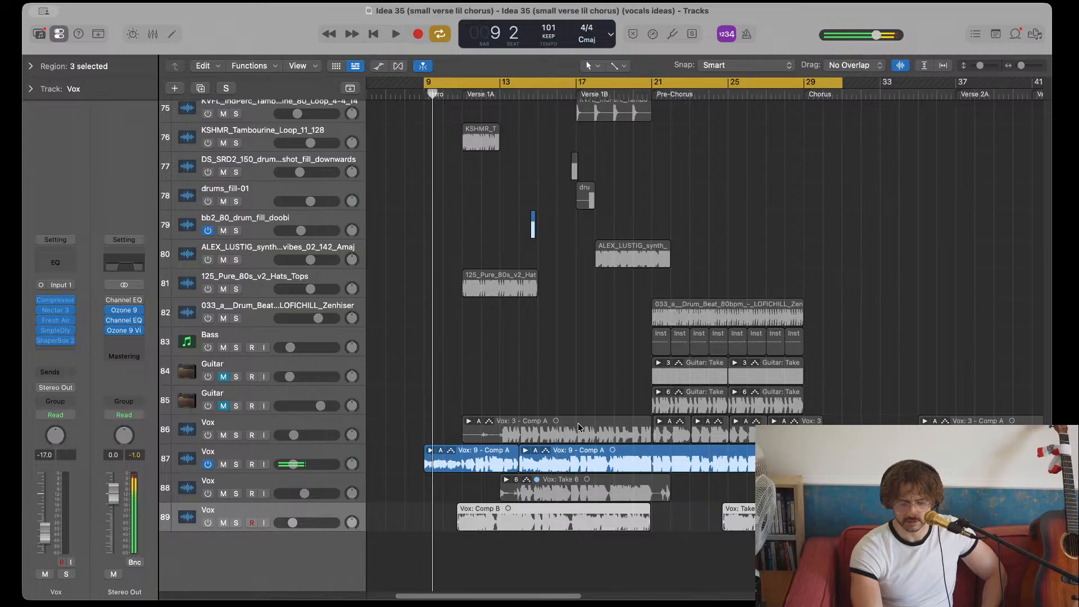
# - Switch the active vocal from track 87 to Vox track 88 and play Take 6 from around bar 15
pyautogui.click(207, 494)
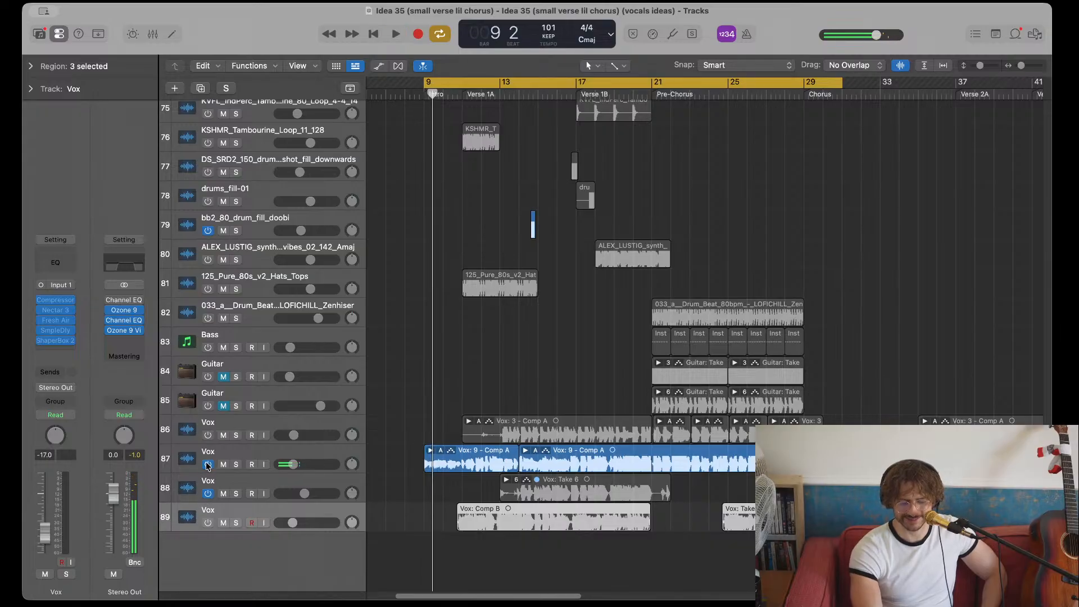
pyautogui.click(207, 465)
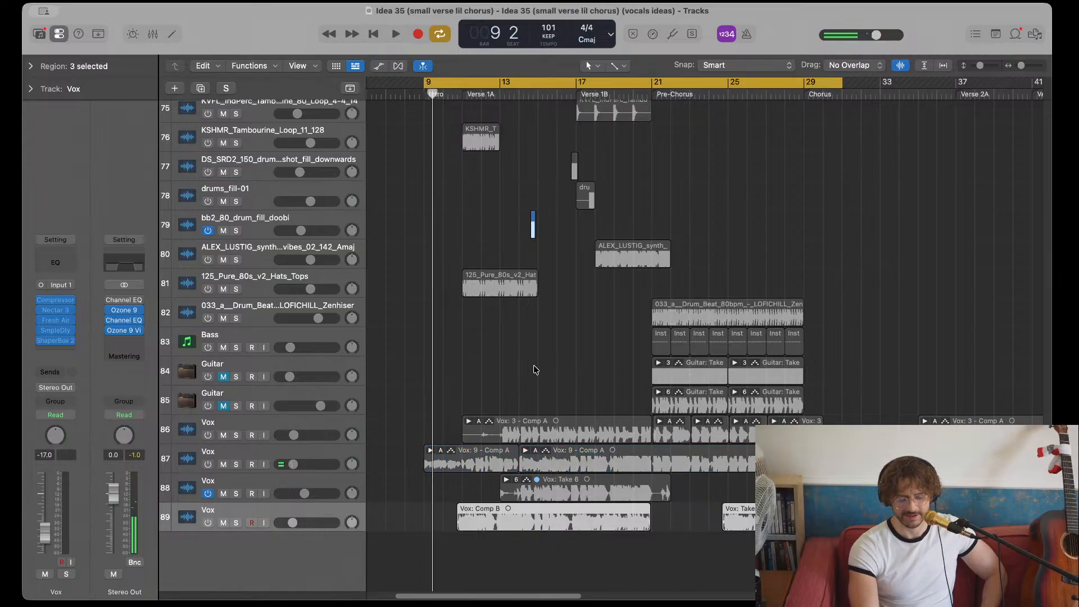
pyautogui.click(607, 488)
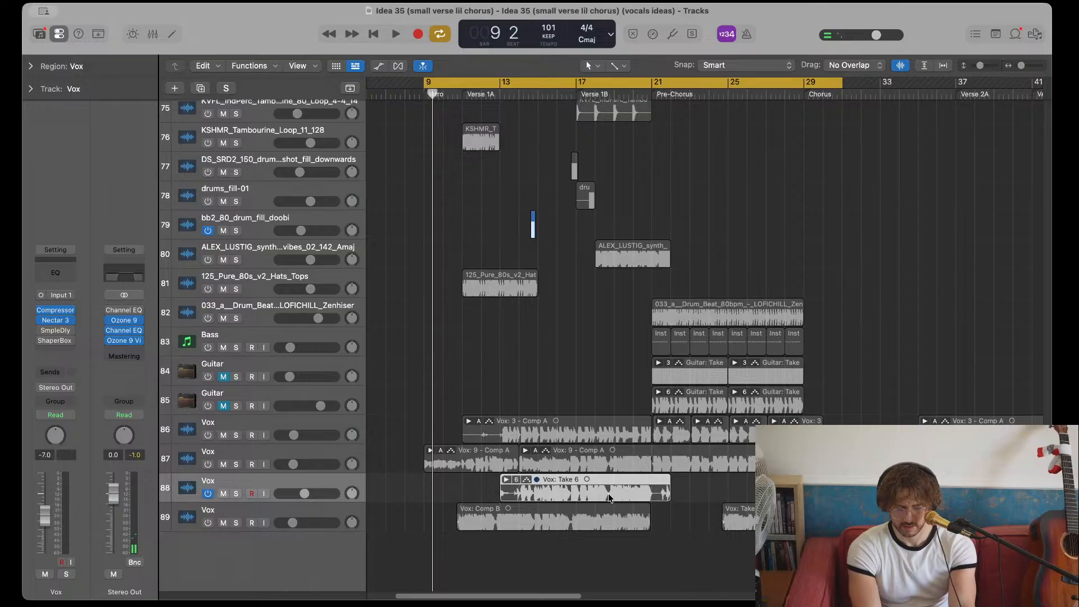
pyautogui.click(538, 97)
pyautogui.press('space')
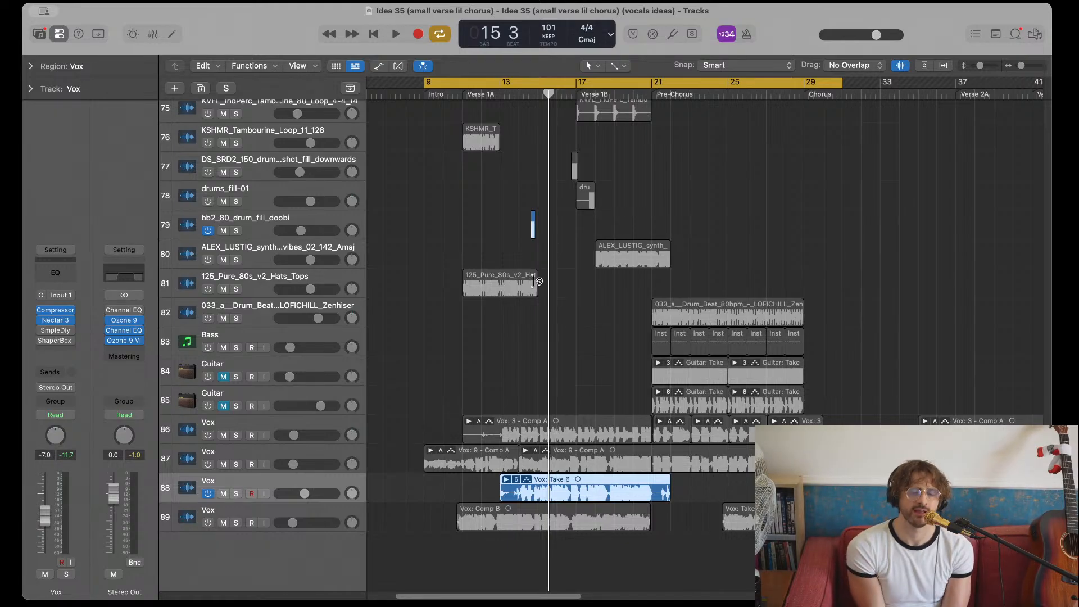
# - Mute the Vox track 88 while playing the song into Verse 1A for comparison, then unmute the track
pyautogui.click(223, 494)
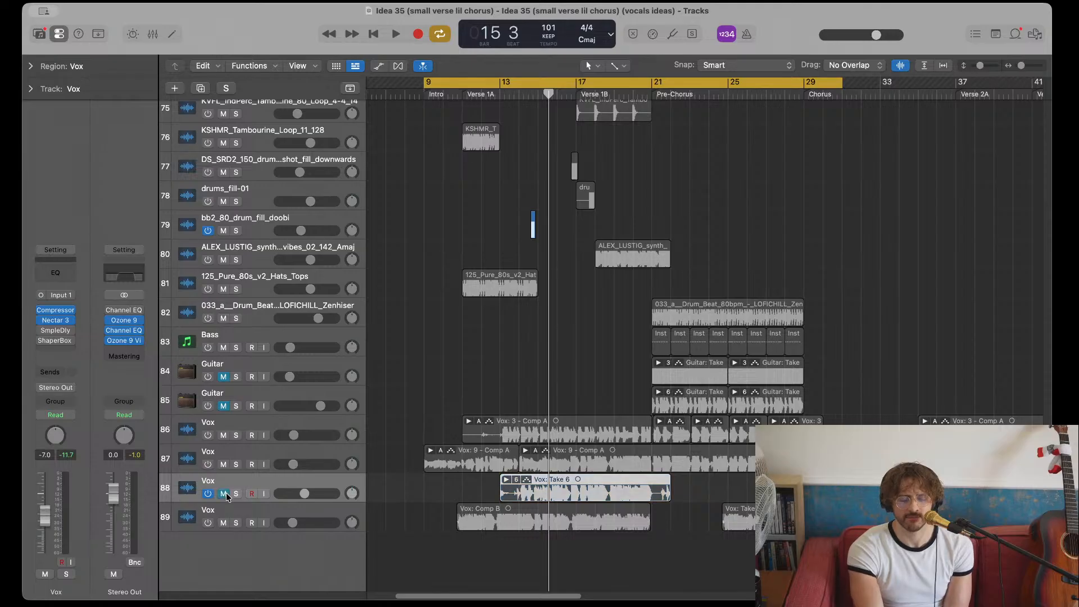
pyautogui.press('space')
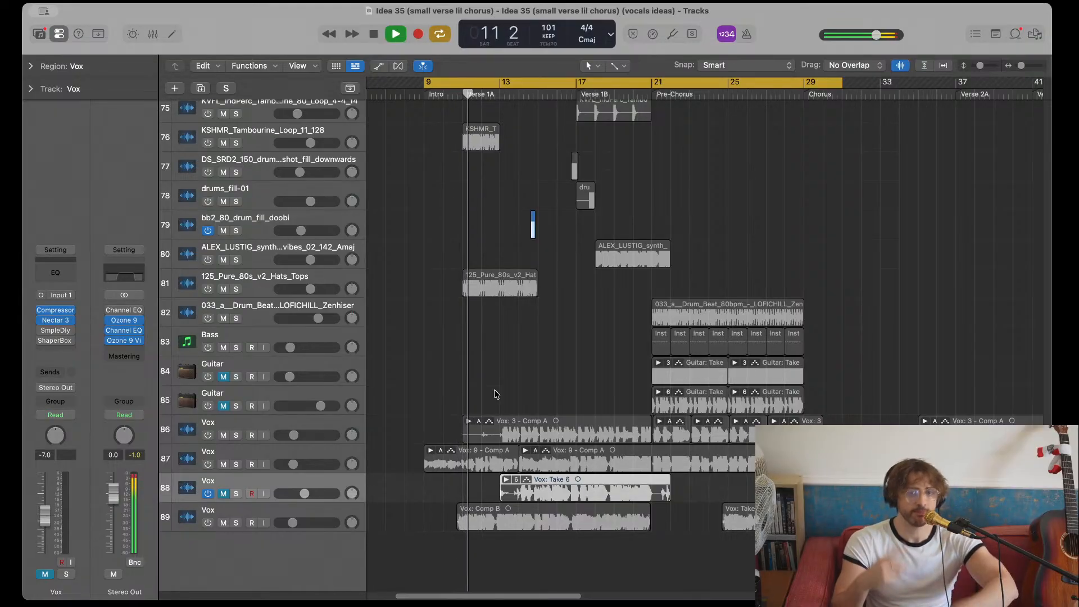
pyautogui.press('space')
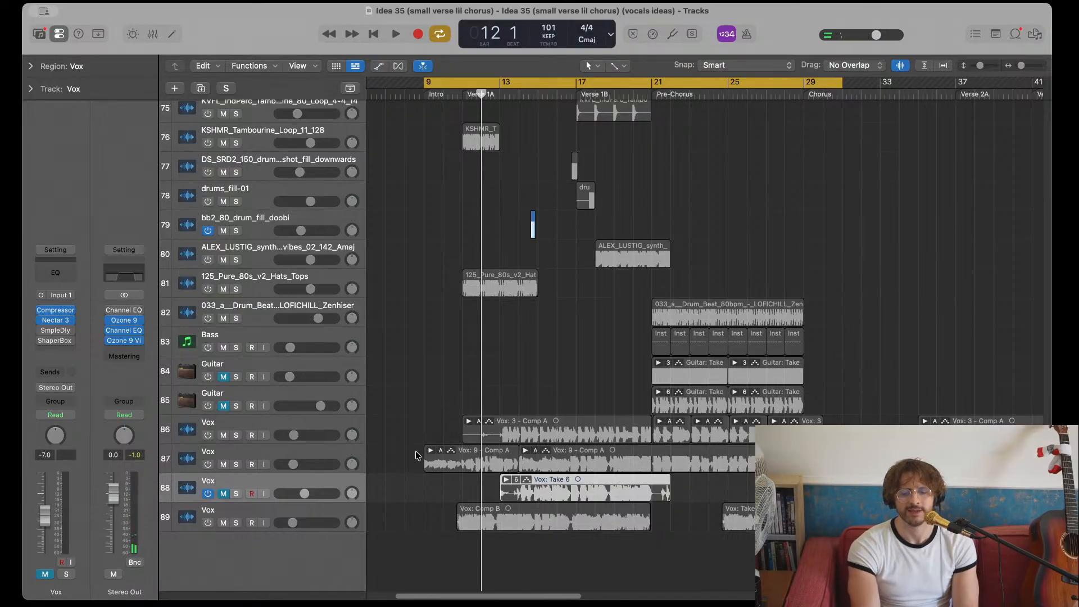
pyautogui.click(225, 494)
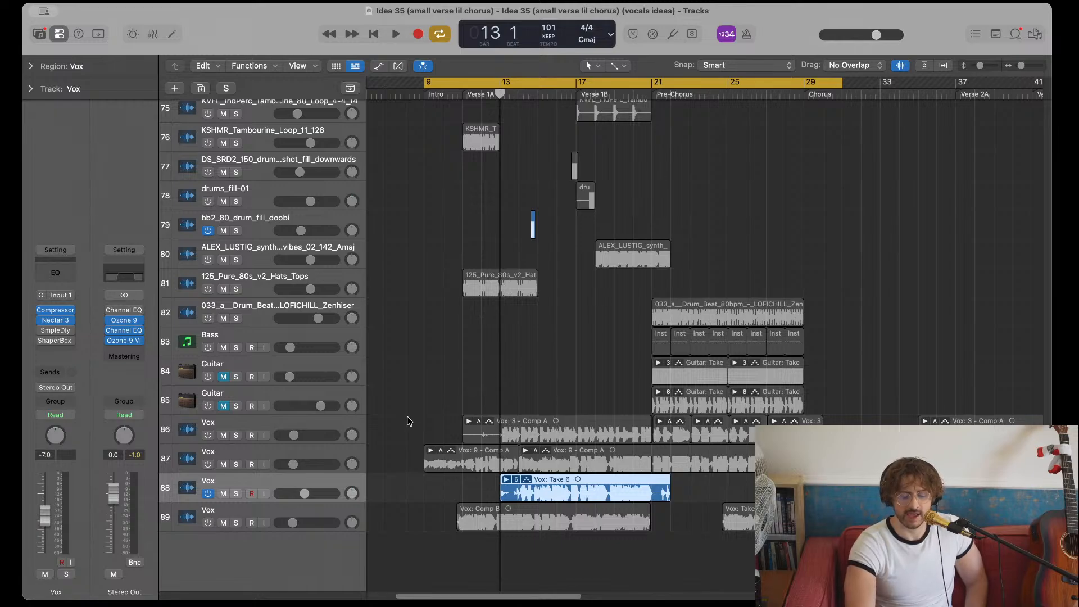
# - Audition the Vox track 88 soloed from bar 13, then unsolo it and set its volume to -5.8 dB
pyautogui.click(236, 493)
pyautogui.press('space')
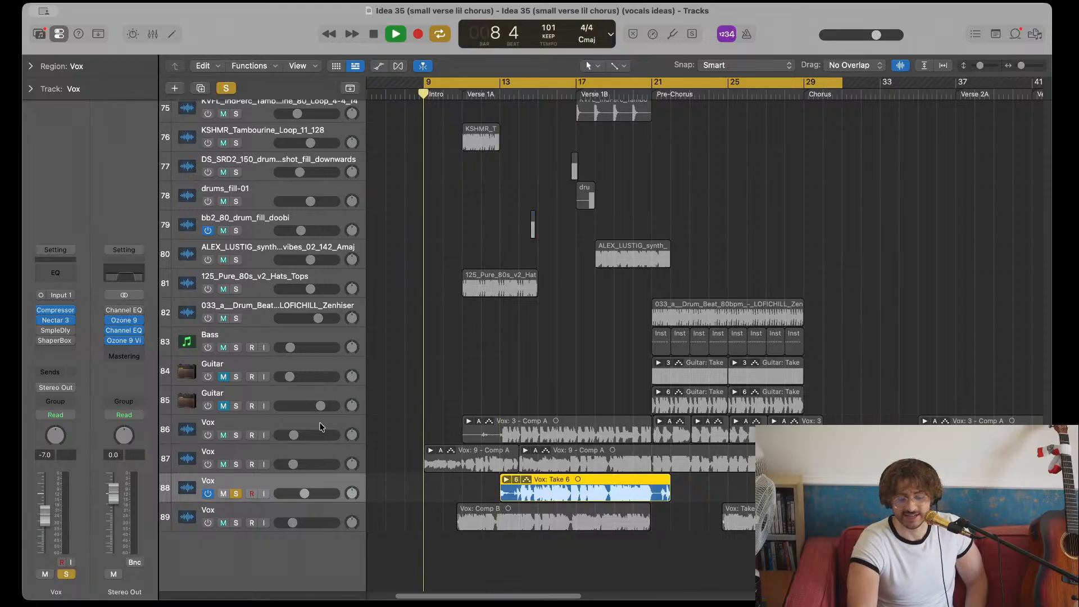
pyautogui.click(501, 98)
pyautogui.press('s')
pyautogui.moveTo(304, 494); pyautogui.dragTo(312, 494)
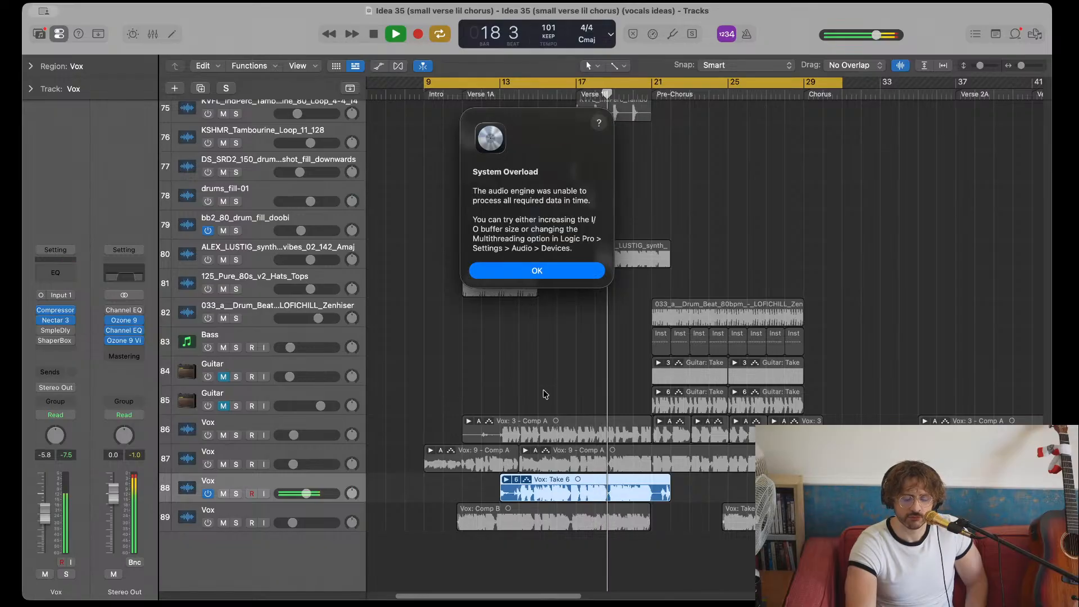
# - Dismiss the System Overload messages and turn off cycle playback
pyautogui.press('Return')
pyautogui.press('c')
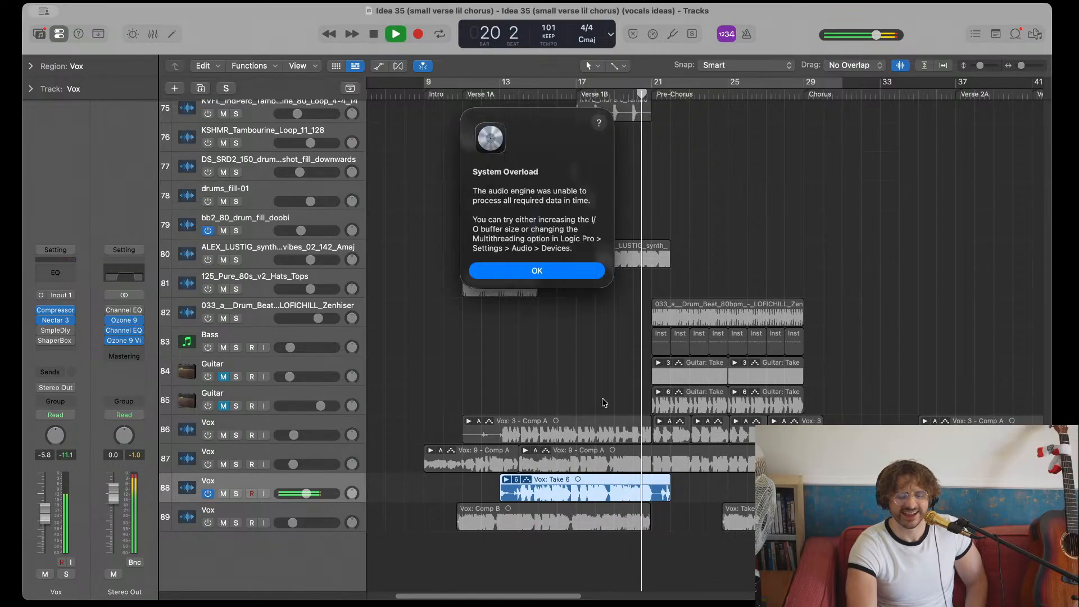
pyautogui.press('Return')
# - Expand the take folder on Vox track 88, choose Take 1, and play it from bar 14
pyautogui.hscroll(2, 604, 403)
pyautogui.scroll(1, 604, 403)
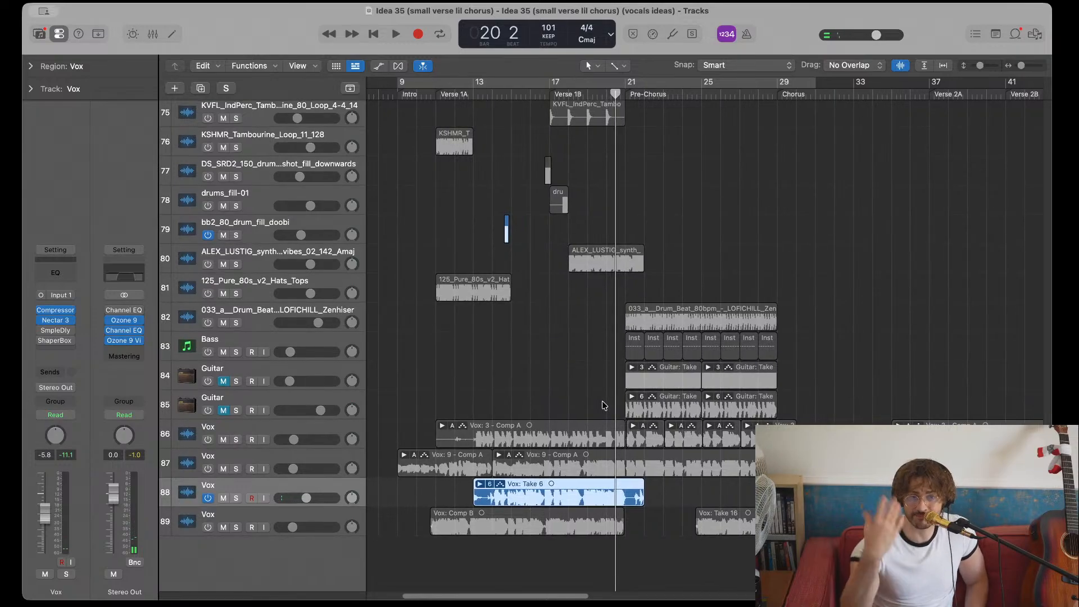
pyautogui.scroll(4, 503, 541)
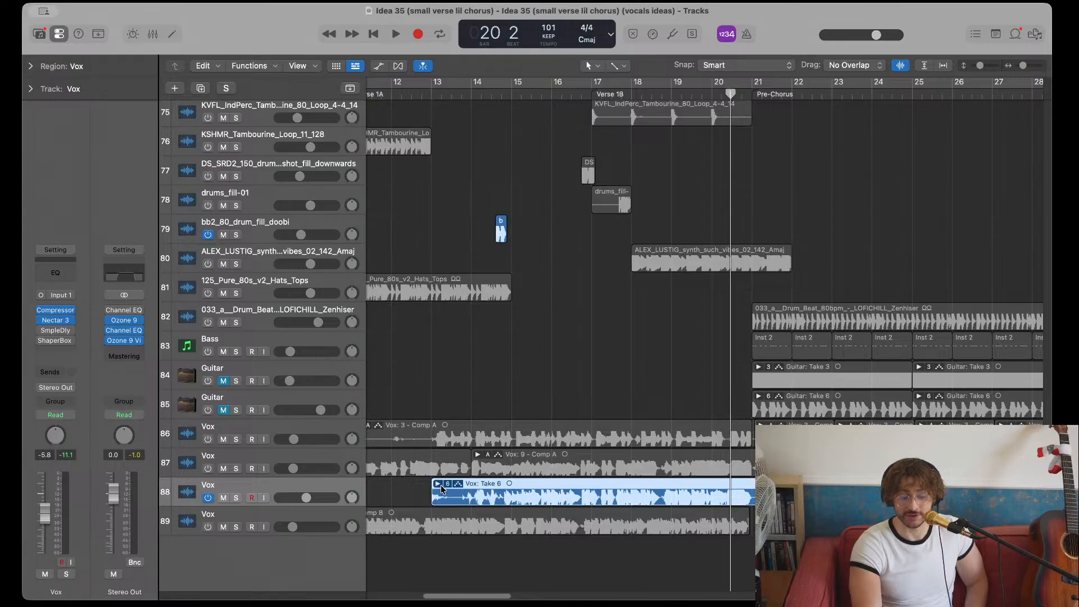
pyautogui.click(438, 484)
pyautogui.click(523, 492)
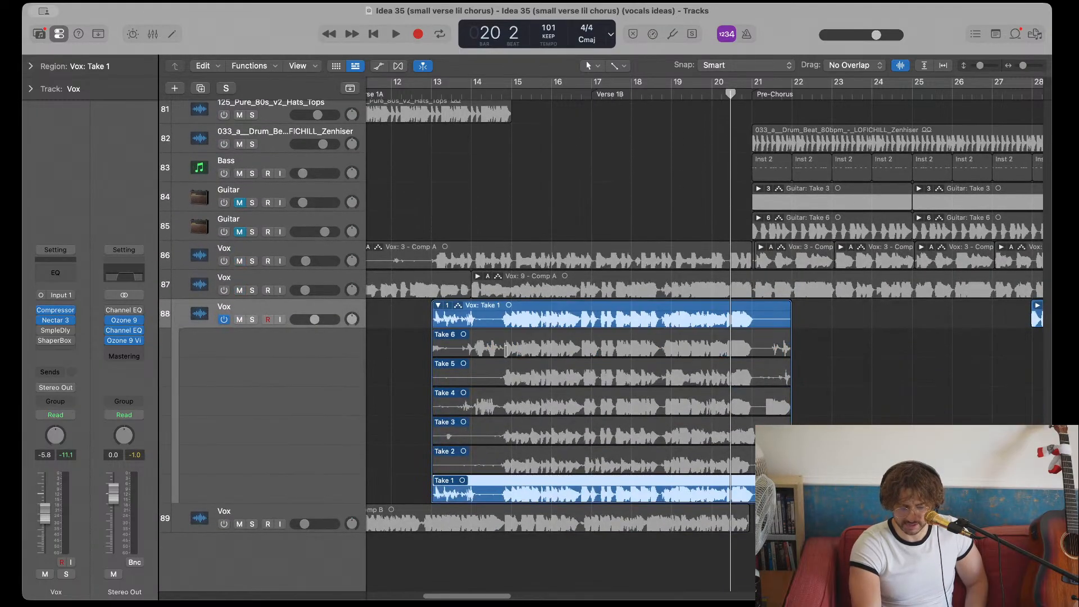
pyautogui.click(477, 84)
pyautogui.press('space')
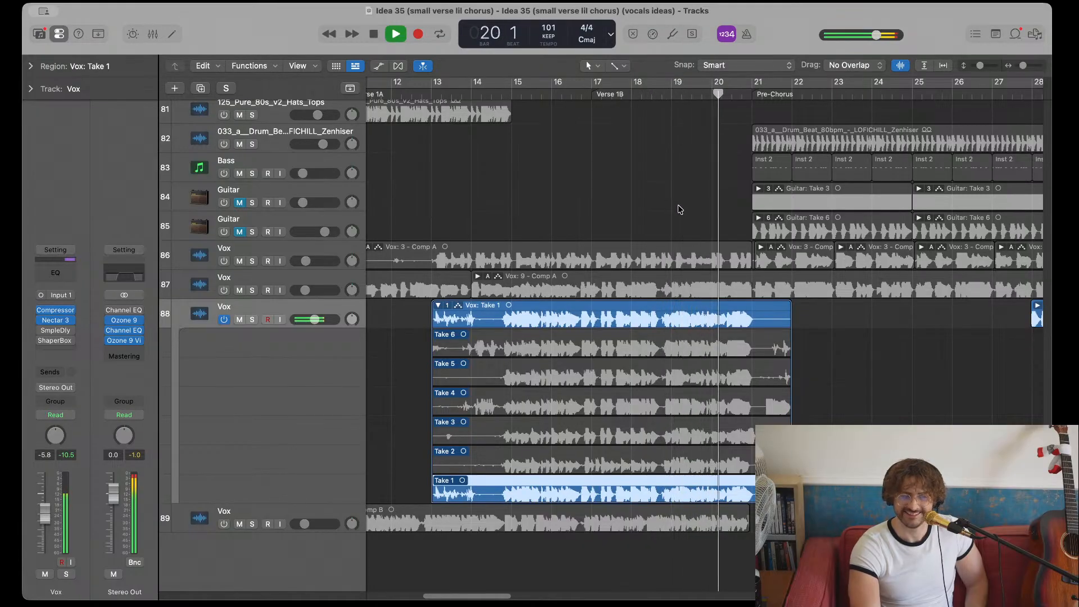
pyautogui.press('space')
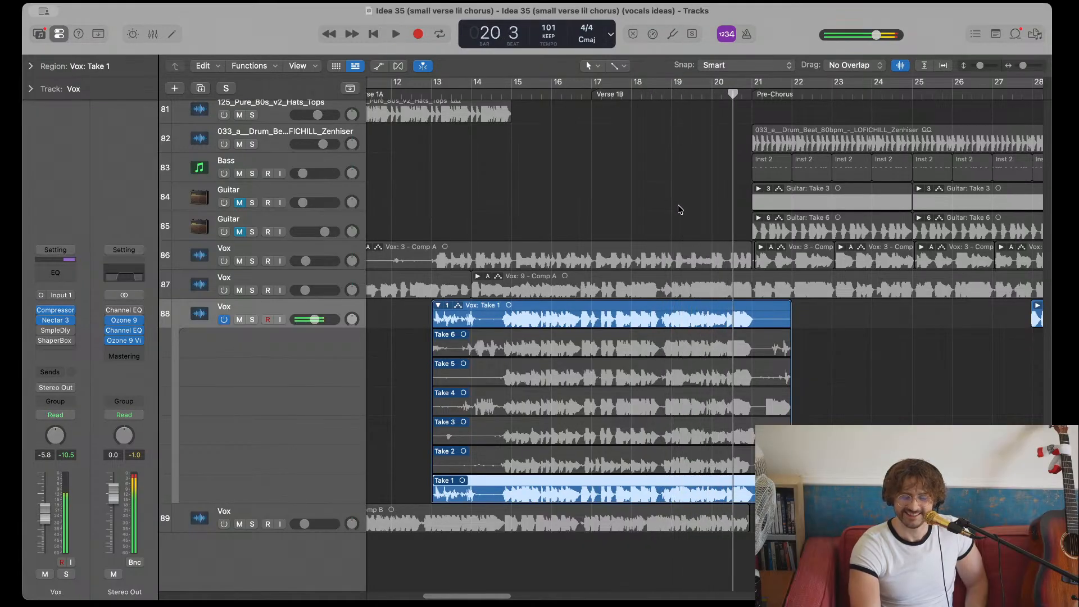
# - Choose Take 2 in the take folder on Vox track 88 and play it from bar 14
pyautogui.click(437, 307)
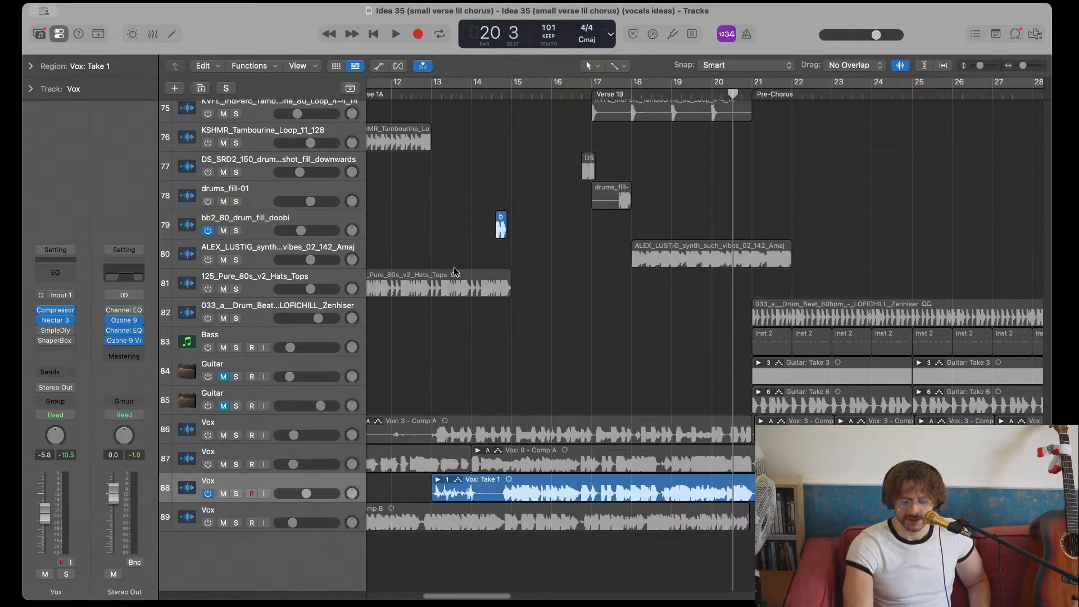
pyautogui.click(438, 480)
pyautogui.scroll(-6, 503, 450)
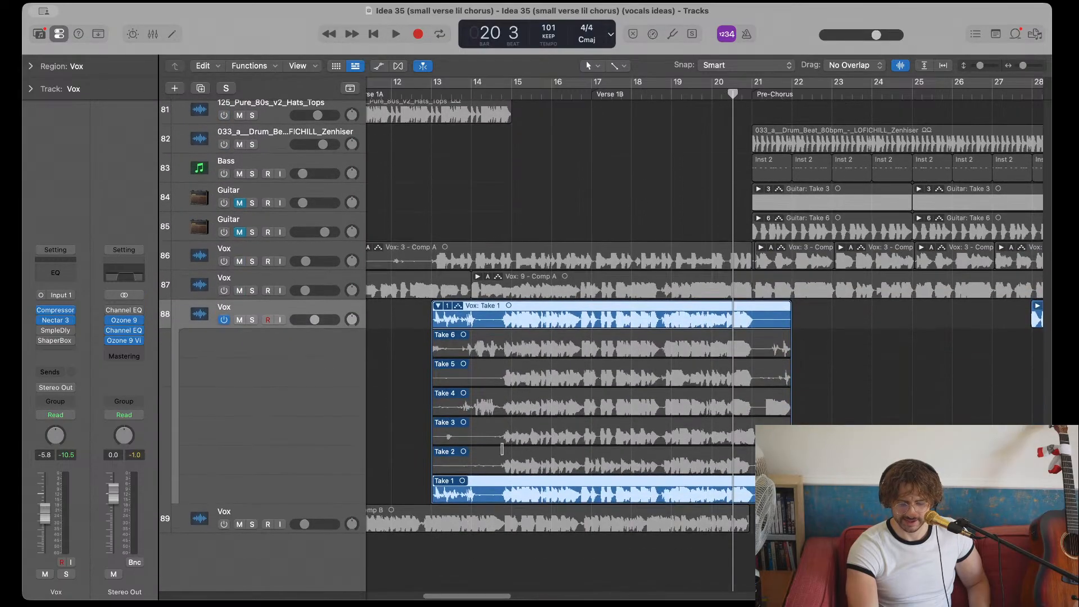
pyautogui.click(509, 439)
pyautogui.click(512, 460)
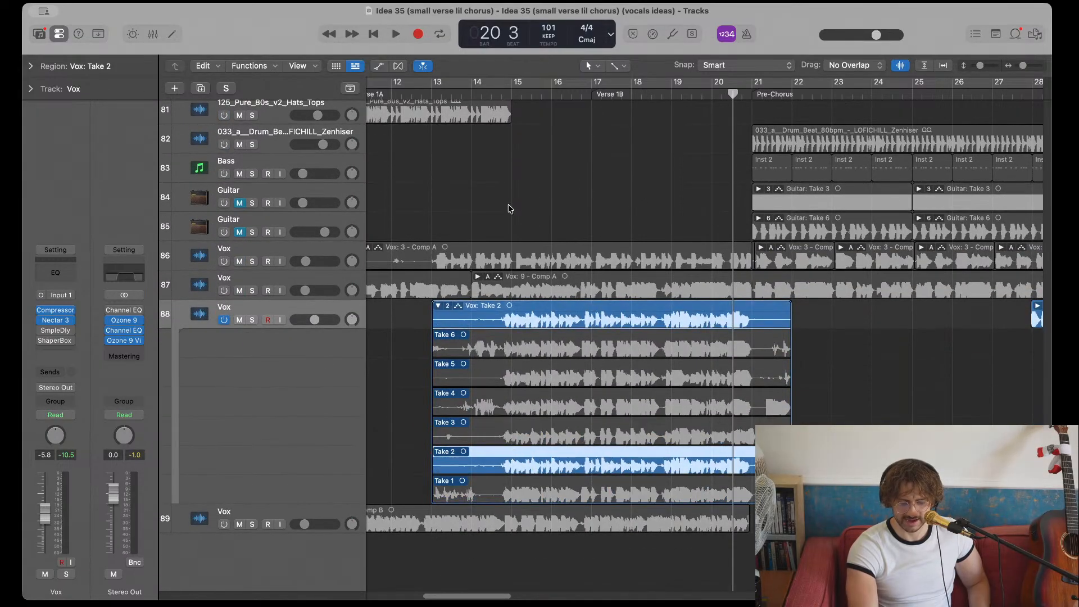
pyautogui.click(501, 94)
pyautogui.press('space')
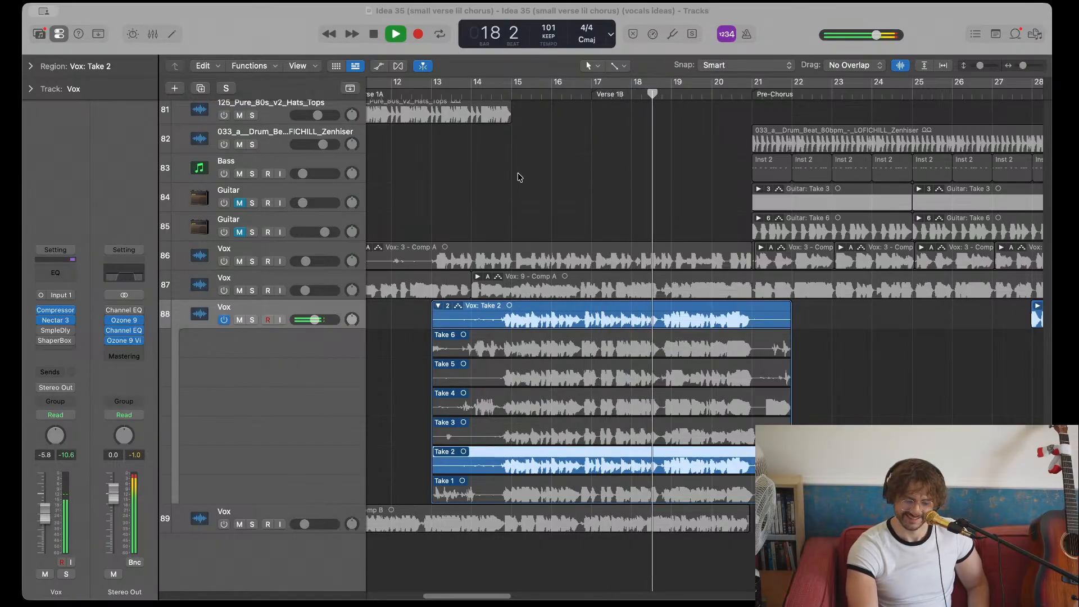
pyautogui.press('space')
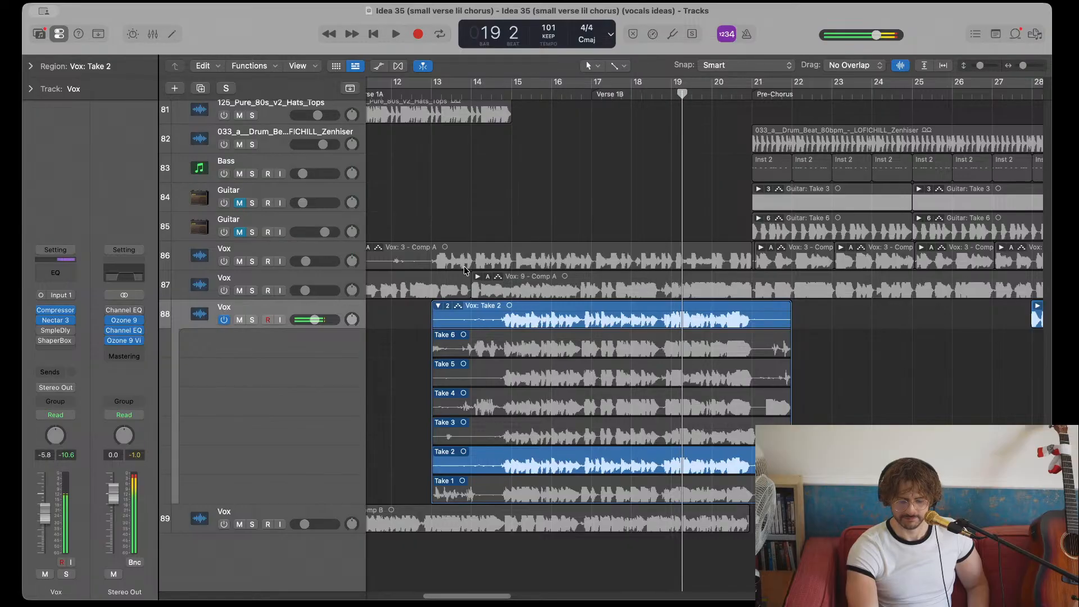
# - Turn off the Vox track 88, turn on Vox track 87, and play its Vox: 9 - Comp A vocal from bar 14
pyautogui.click(238, 322)
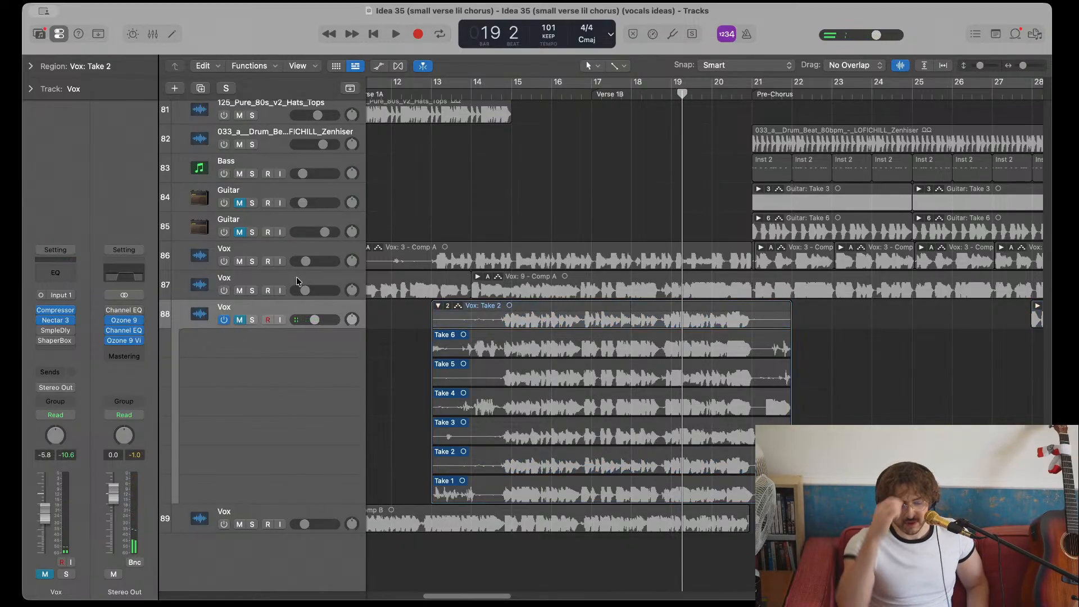
pyautogui.hscroll(-3, 562, 182)
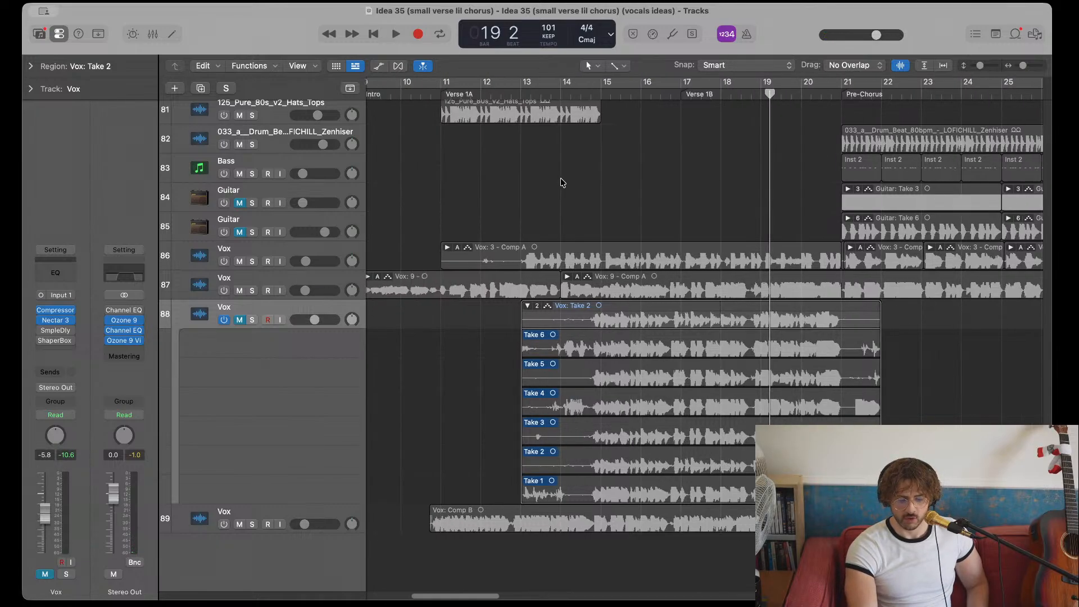
pyautogui.click(239, 282)
pyautogui.click(239, 321)
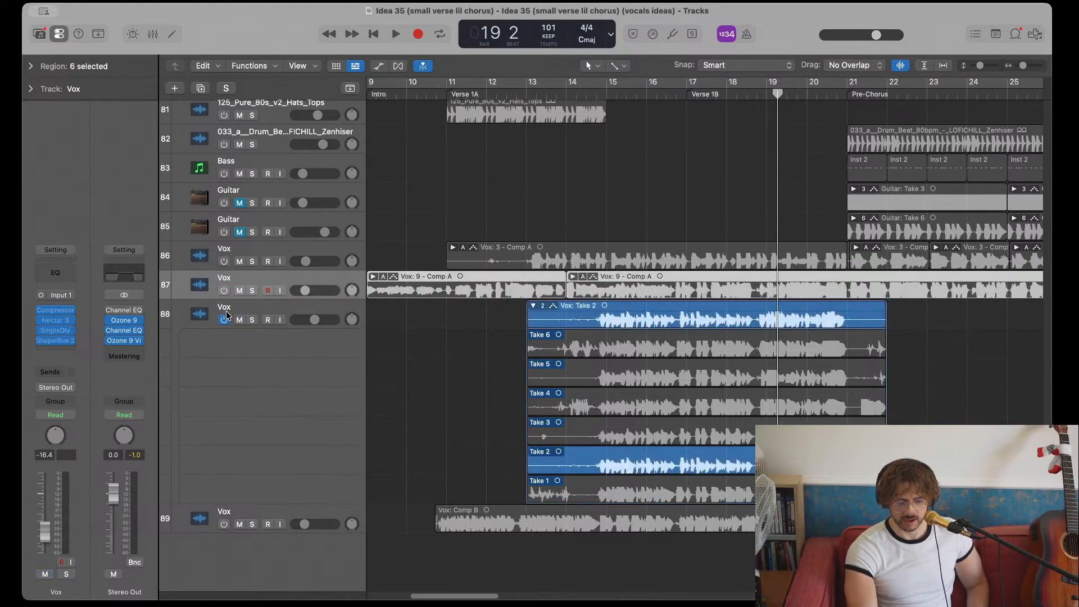
pyautogui.click(221, 293)
pyautogui.hscroll(-2, 436, 225)
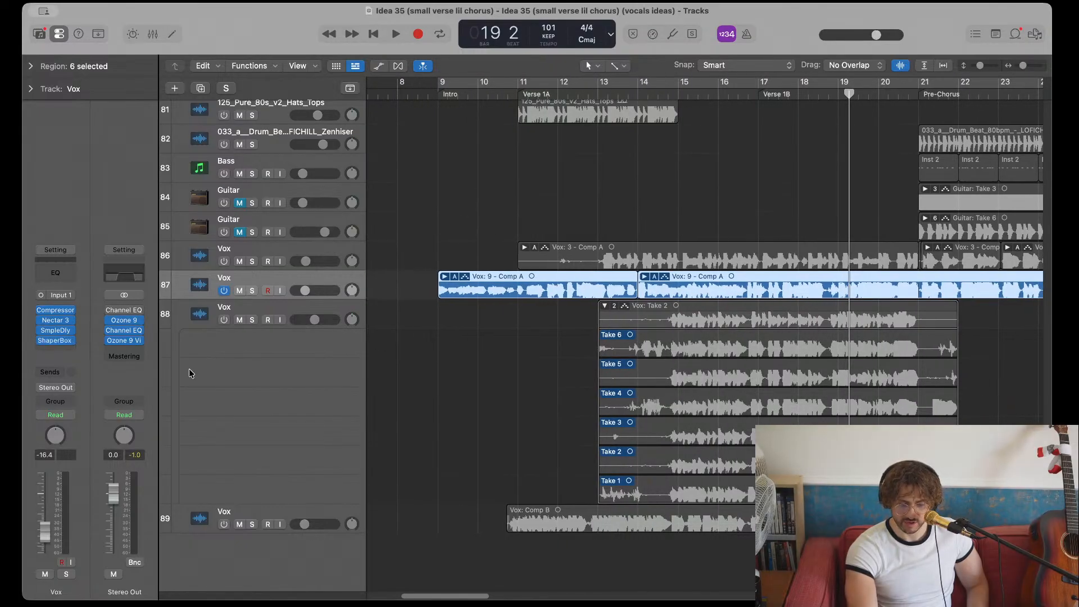
pyautogui.click(652, 98)
pyautogui.press('space')
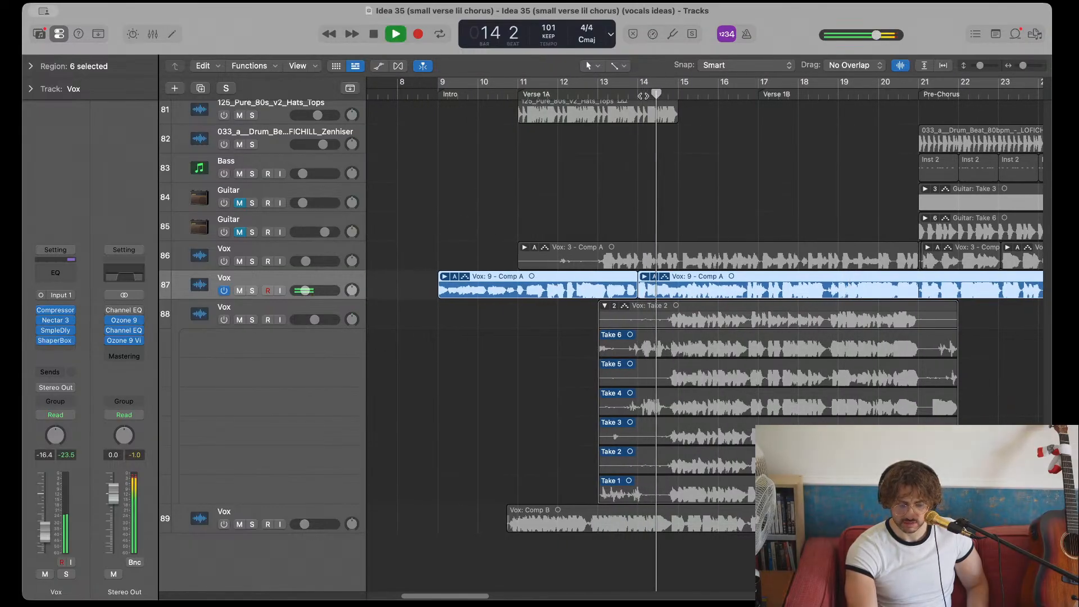
# - Switch the active vocal from Vox track 87 to the Vox: 3 - Comp A regions on track 86
pyautogui.click(224, 291)
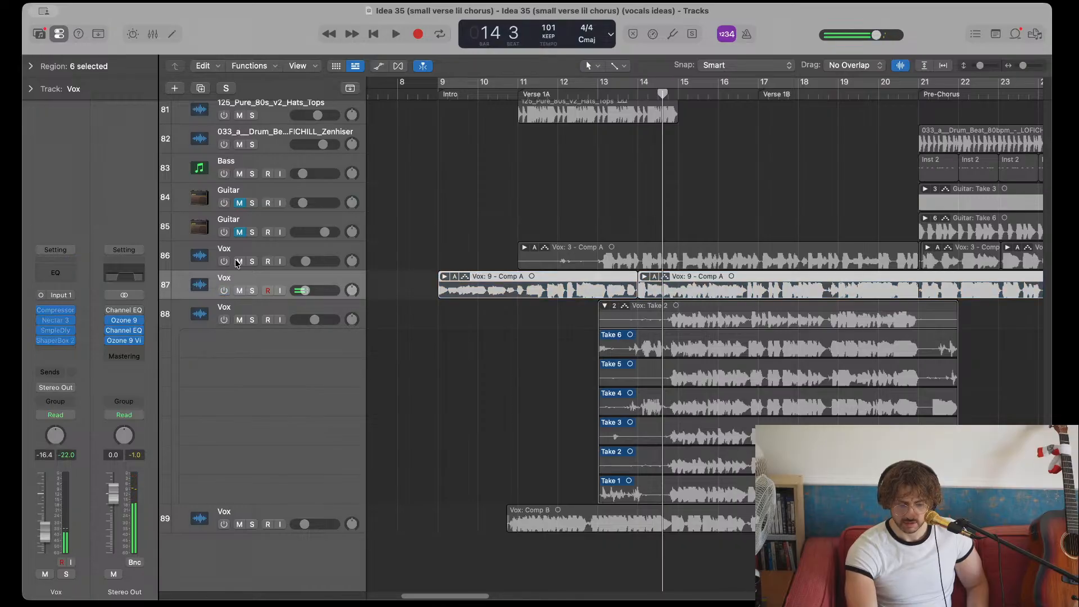
pyautogui.click(224, 262)
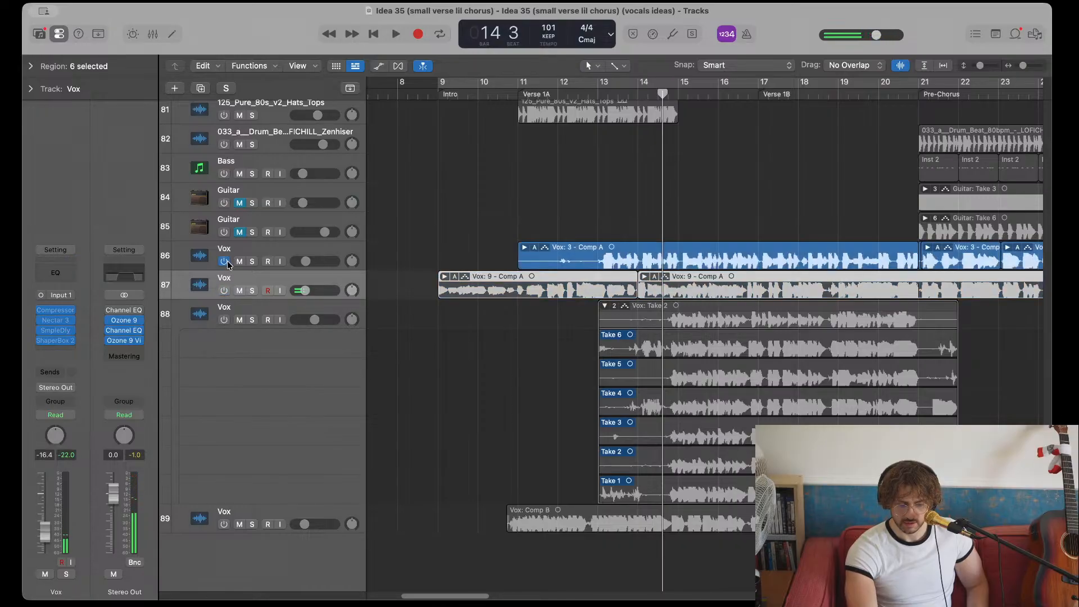
# - Play the Vox: 3 - Comp A vocal on track 86 from the start of Verse 1A
pyautogui.click(559, 96)
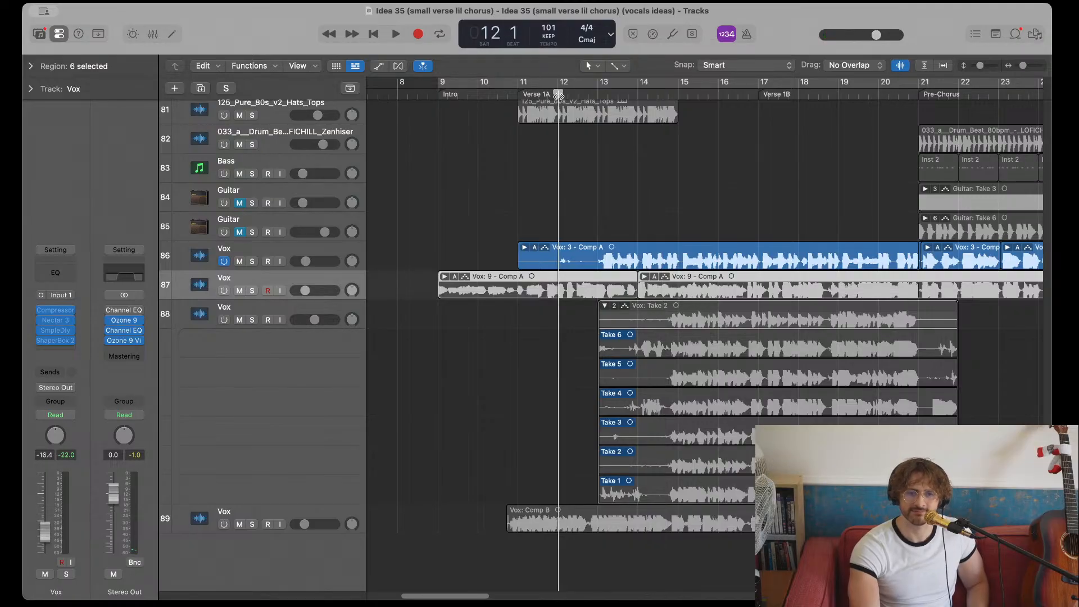
pyautogui.press('space')
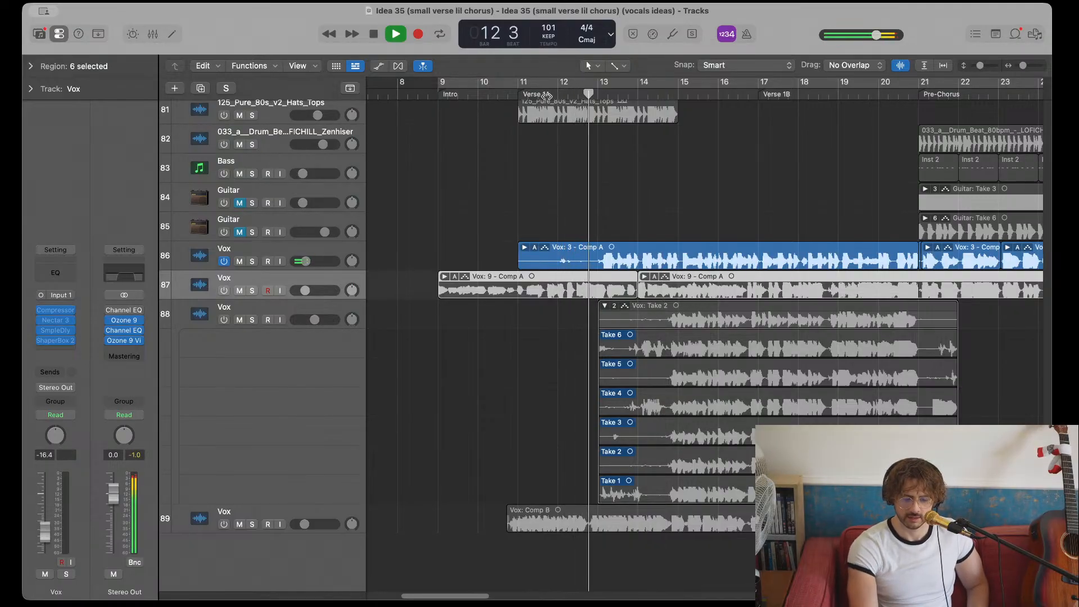
pyautogui.click(524, 95)
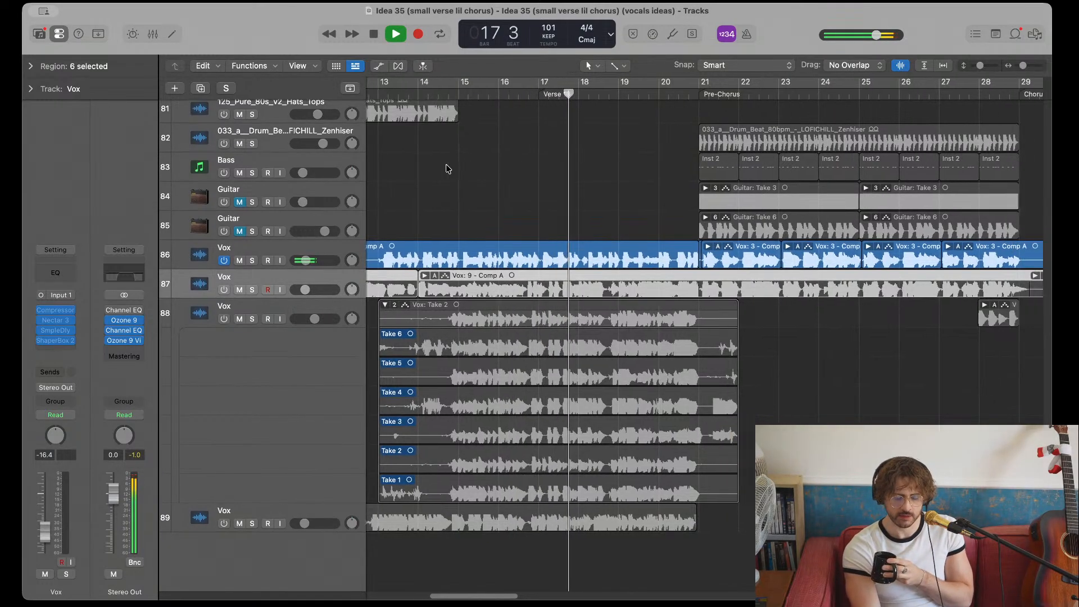
pyautogui.press('super+Left')
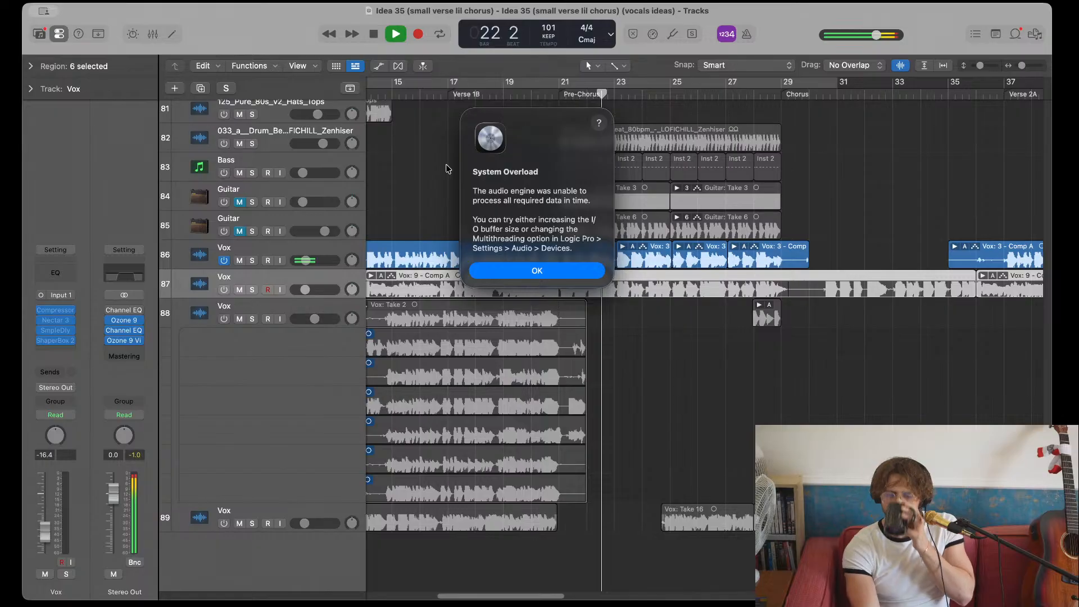
# - Dismiss the System Overload alerts and close the Score editor while playback continues
pyautogui.press('Return')
pyautogui.press('e')
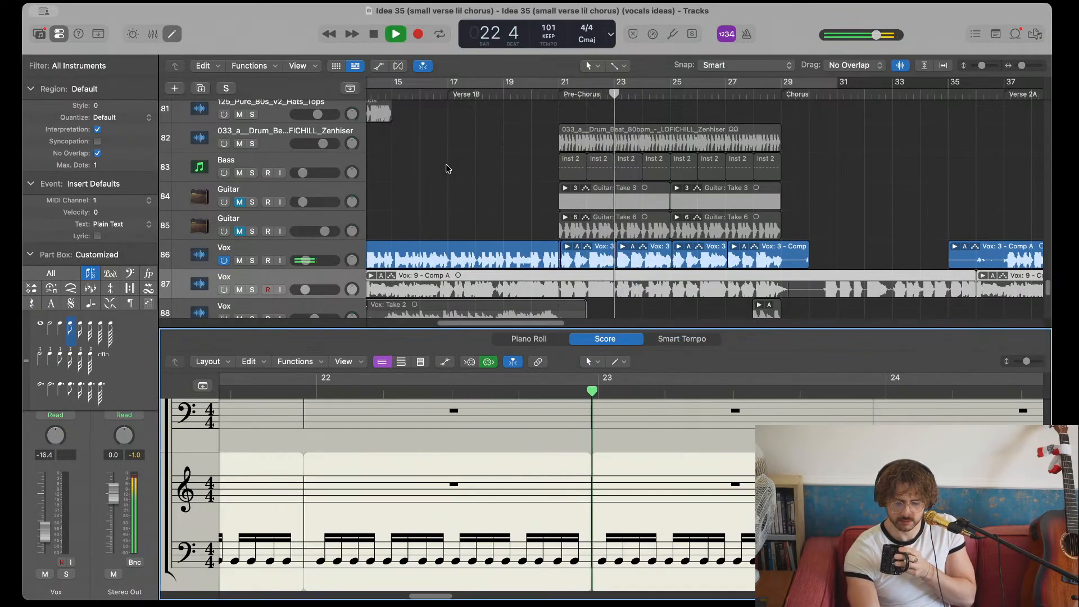
pyautogui.press('e')
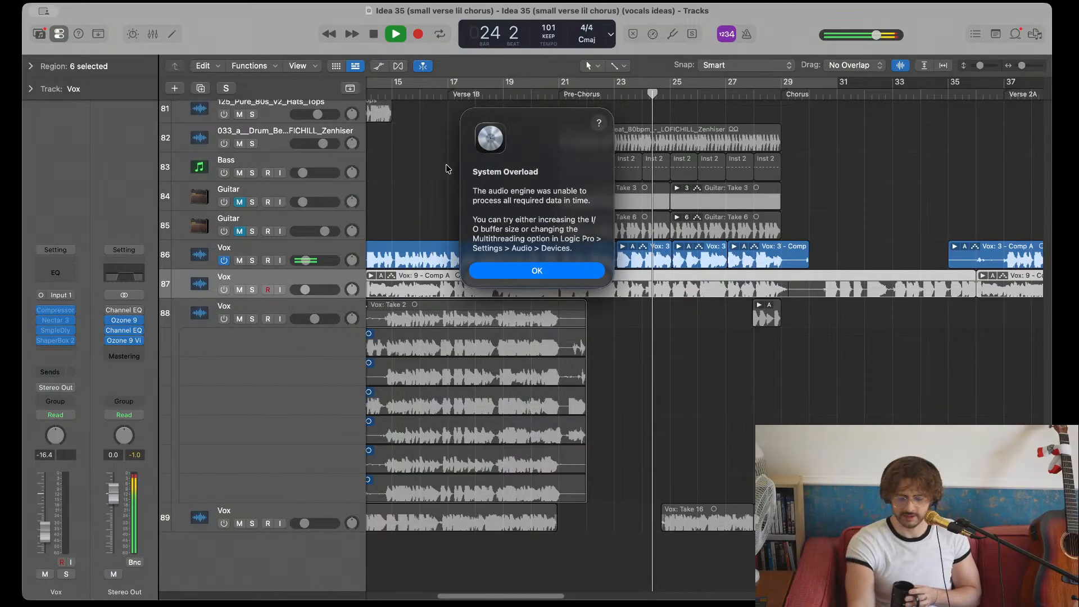
pyautogui.press('Return')
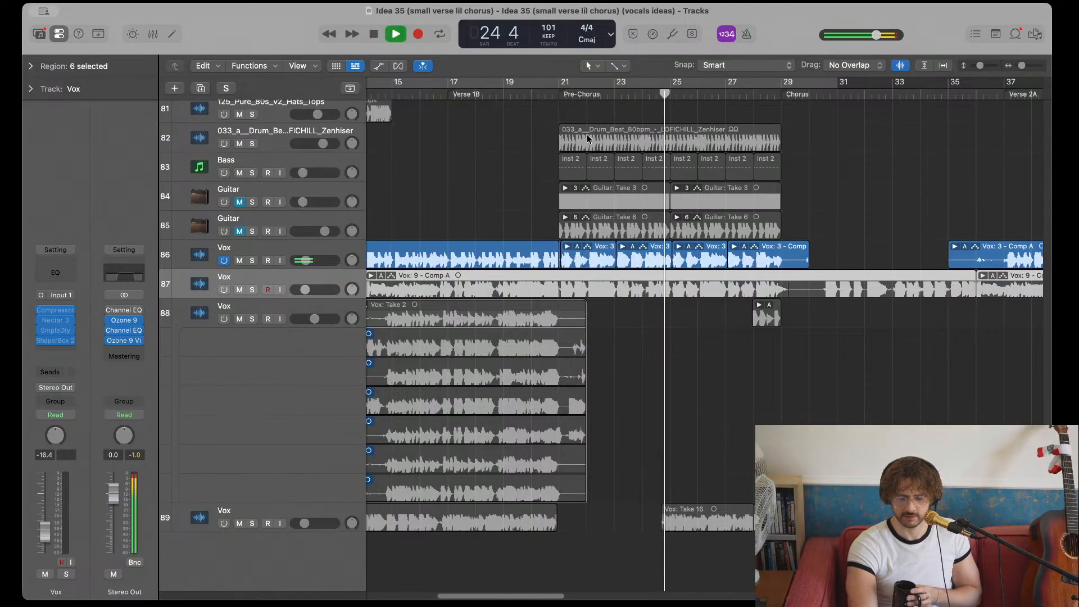
# - Follow the track 86 vocal through the Pre-Chorus and stop playback at bar 29
pyautogui.hscroll(2, 587, 129)
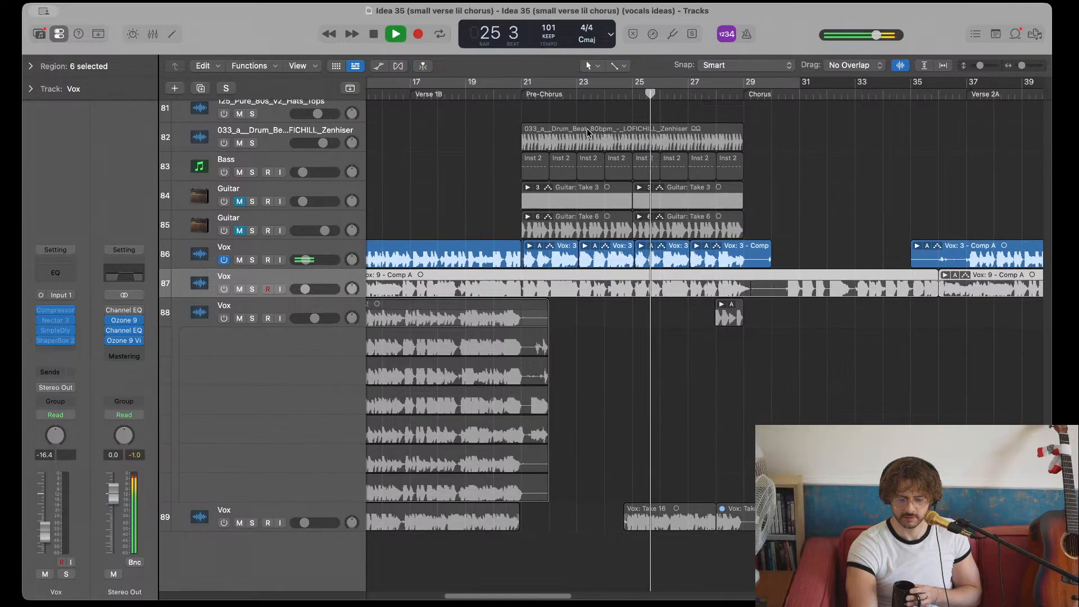
pyautogui.hscroll(-1, 587, 130)
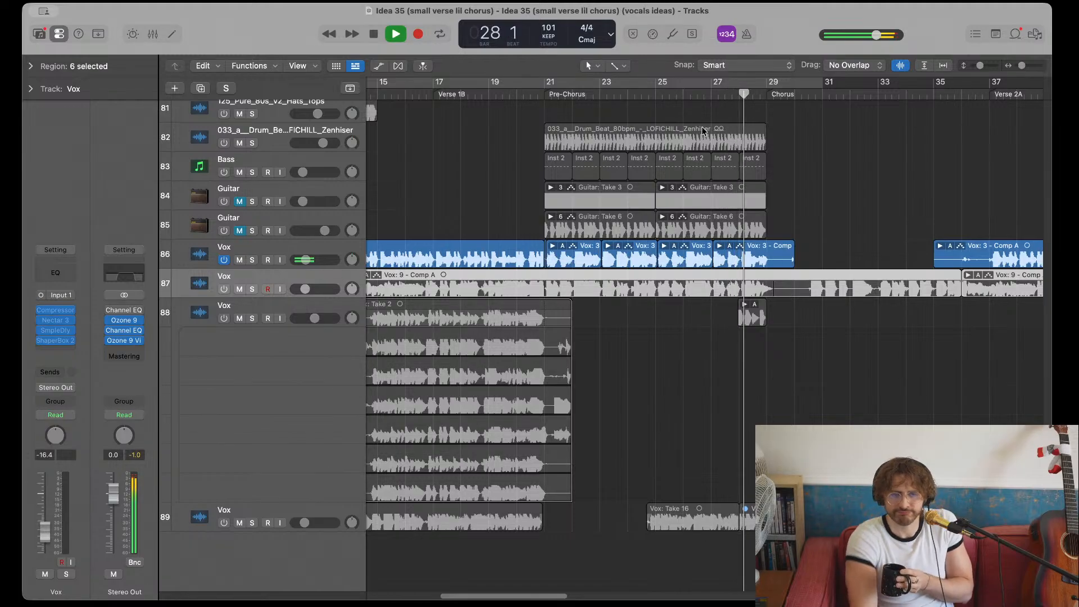
pyautogui.hscroll(5, 759, 164)
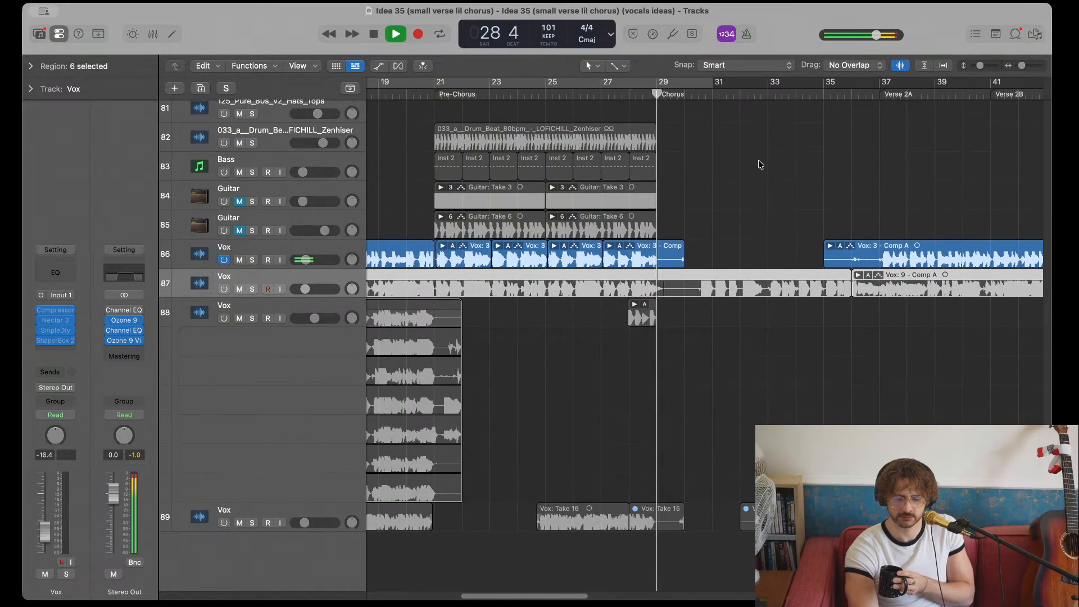
pyautogui.press('space')
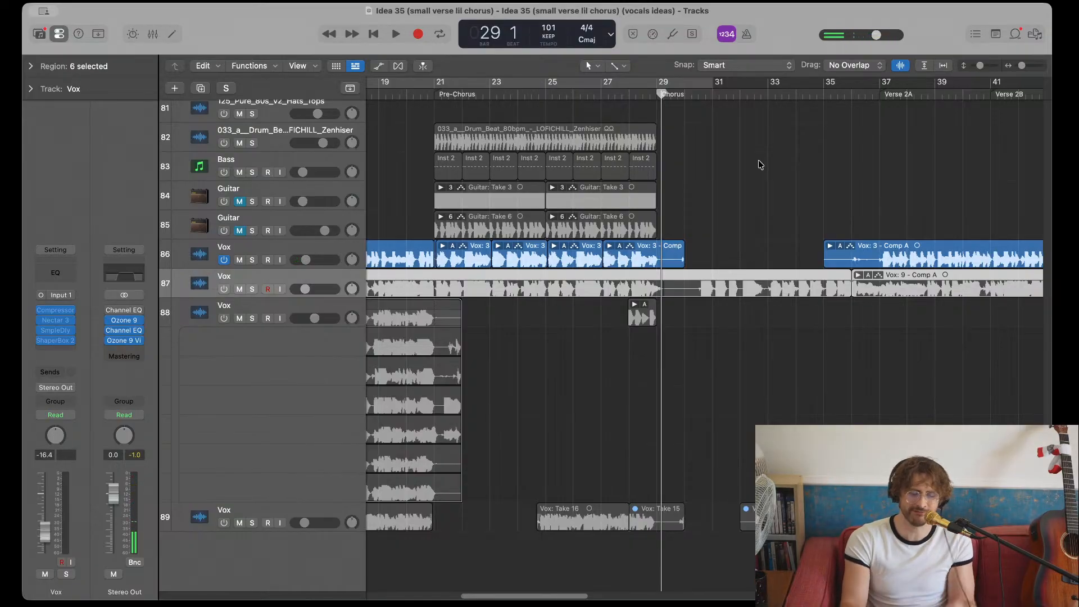
# - Replay the track 86 vocal from around bar 15 and stop at the start of Verse 1B
pyautogui.hscroll(-14, 522, 256)
pyautogui.hscroll(2, 522, 256)
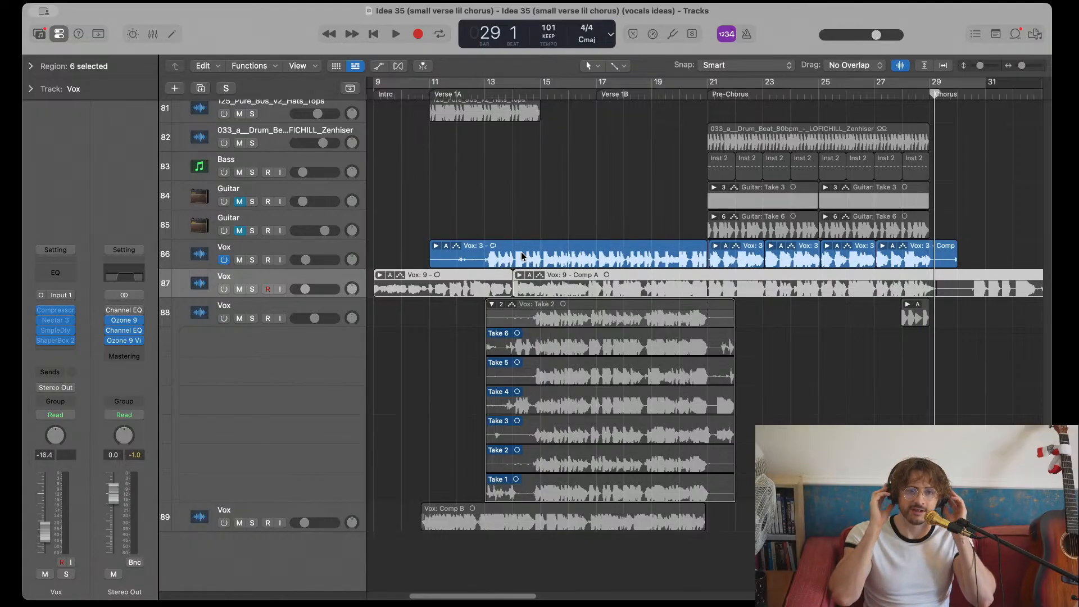
pyautogui.doubleClick(540, 96)
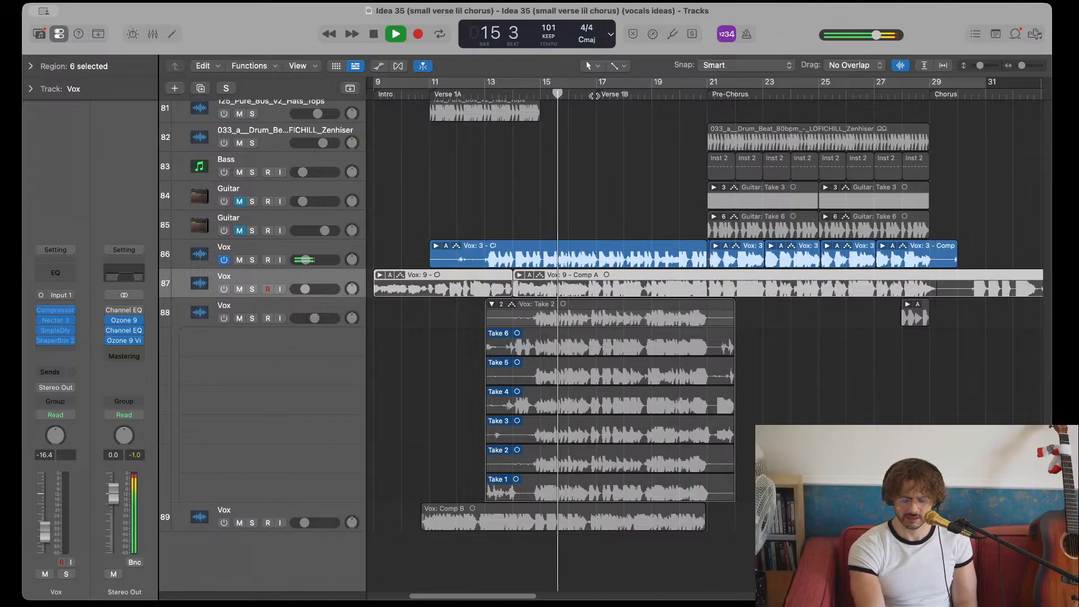
pyautogui.press('space')
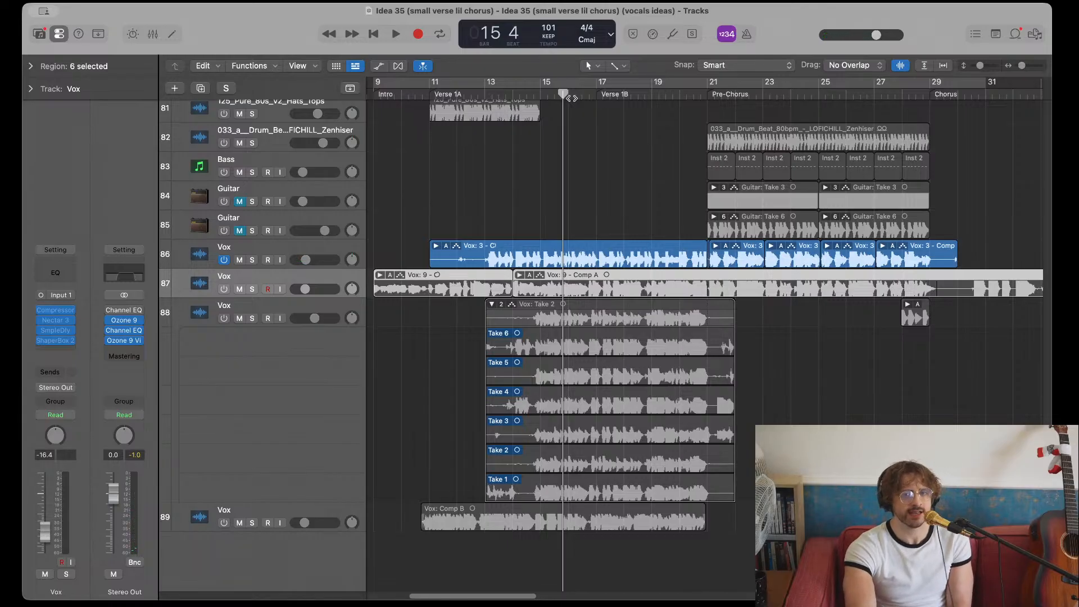
pyautogui.press('space')
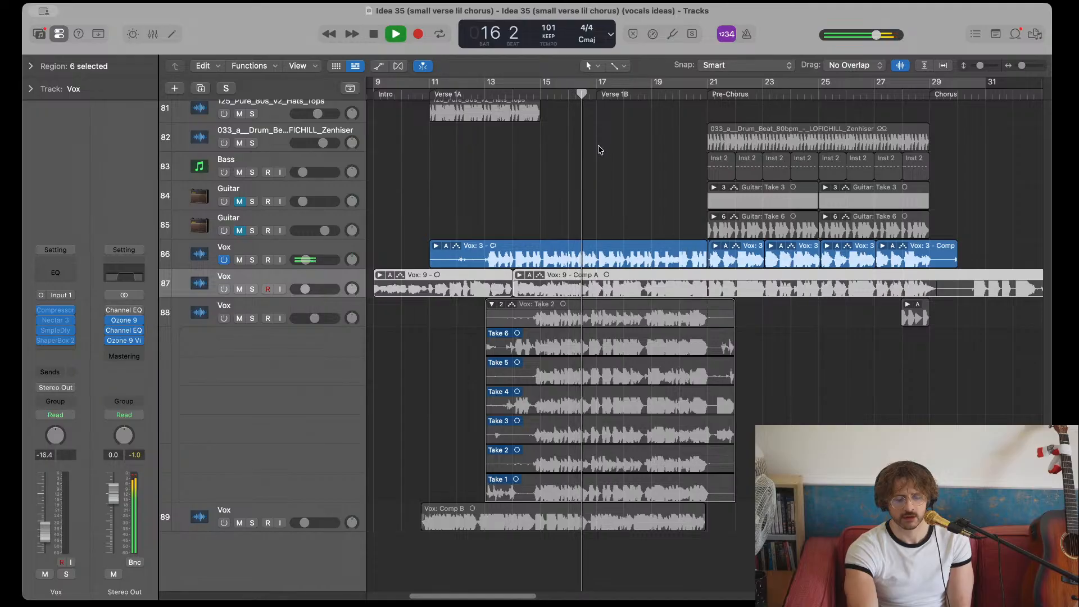
pyautogui.press('space')
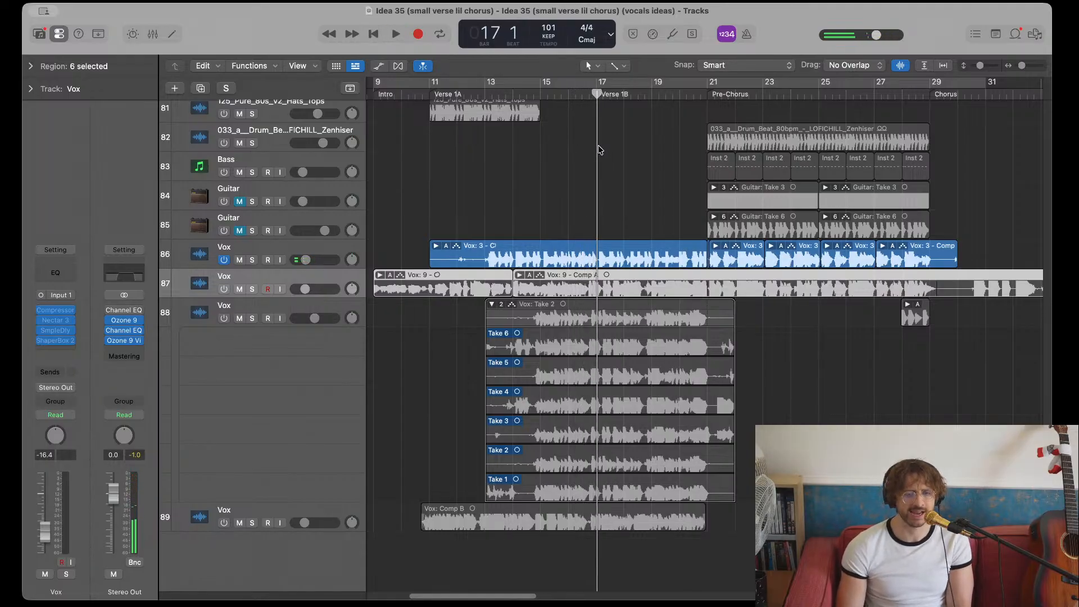
# - Turn off Vox track 86 and deselect all regions
pyautogui.scroll(2, 480, 239)
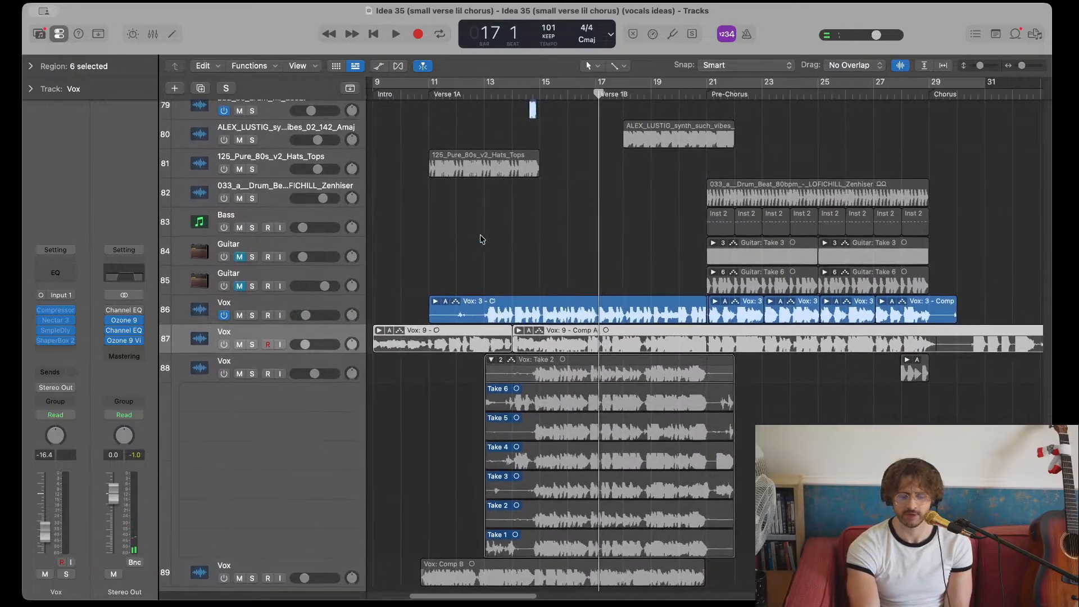
pyautogui.scroll(1, 480, 239)
pyautogui.hscroll(-1, 481, 239)
pyautogui.click(239, 321)
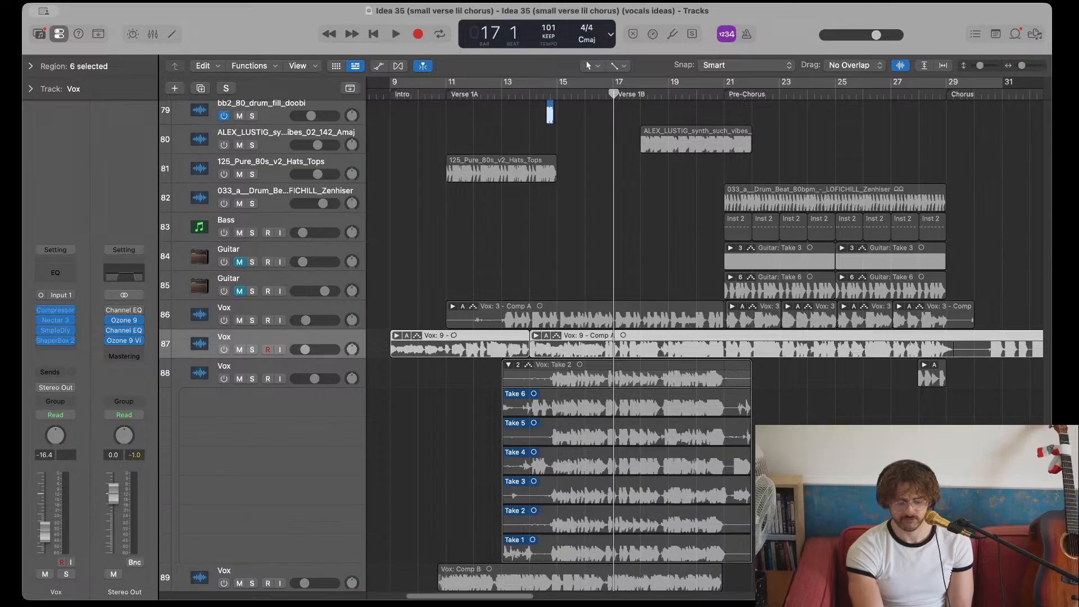
pyautogui.click(425, 481)
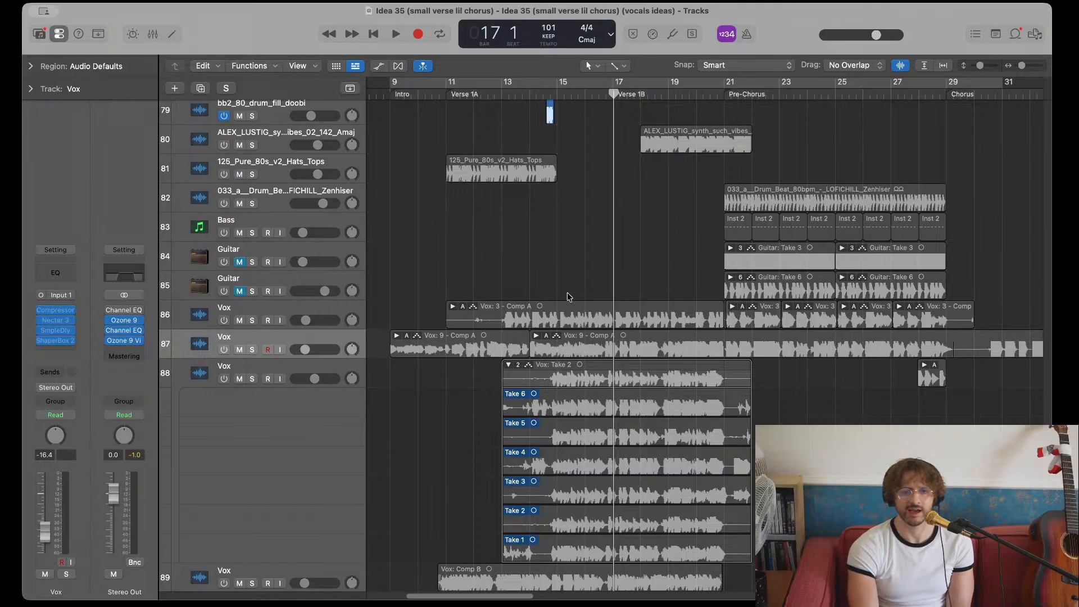
# - Look over the full track list between Kit track 1 and Vox track 89, including the drum loops, guitars and vocals
pyautogui.scroll(4, 492, 258)
pyautogui.scroll(3, 492, 258)
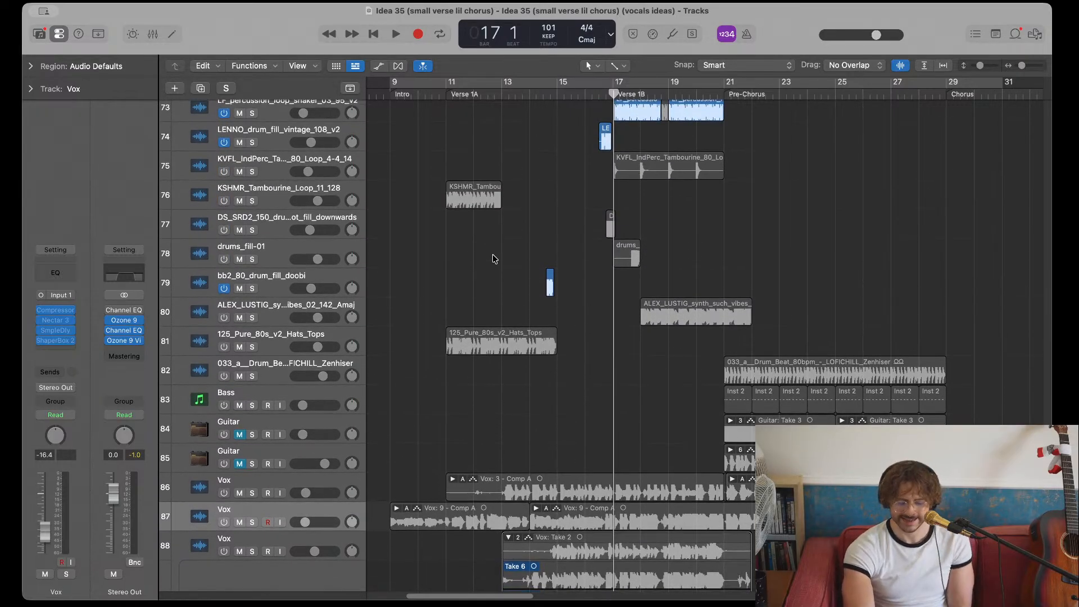
pyautogui.scroll(-4, 493, 257)
pyautogui.scroll(11, 493, 257)
pyautogui.scroll(-5, 493, 258)
pyautogui.scroll(20, 493, 258)
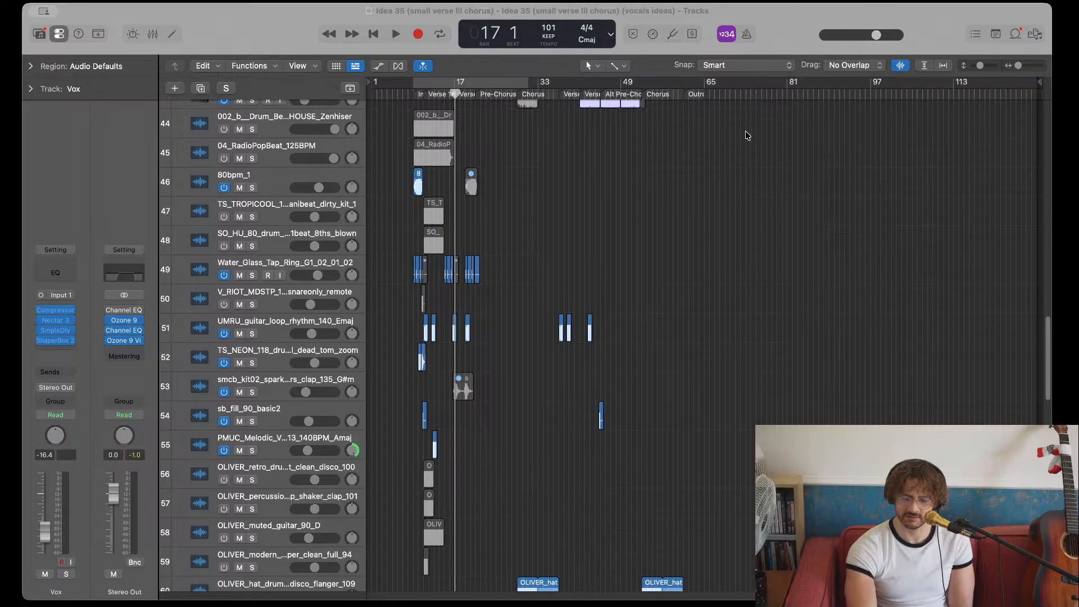
pyautogui.scroll(20, 989, 227)
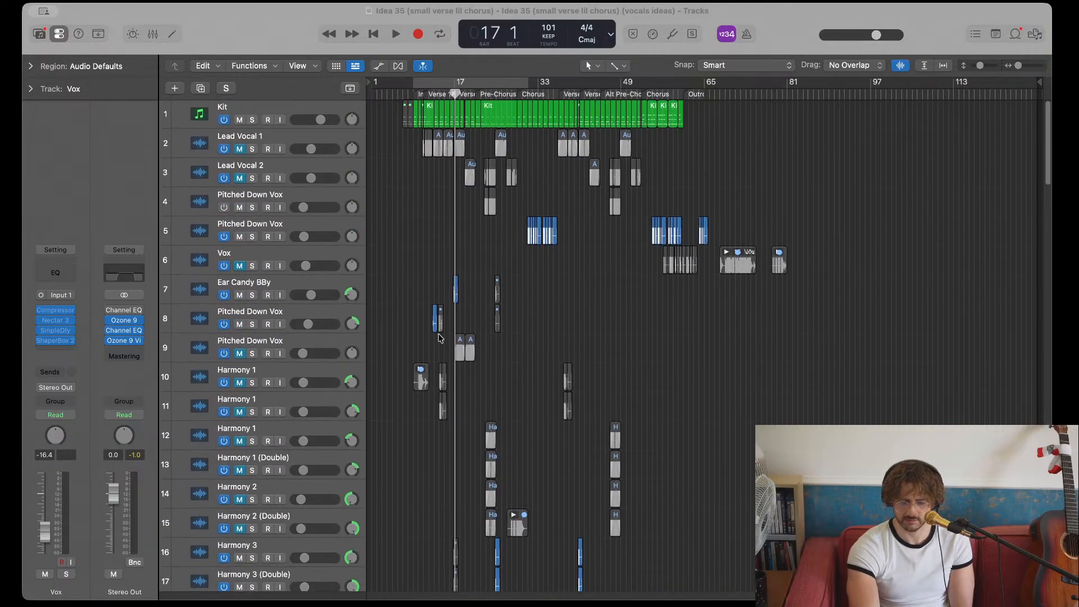
pyautogui.scroll(5, 436, 337)
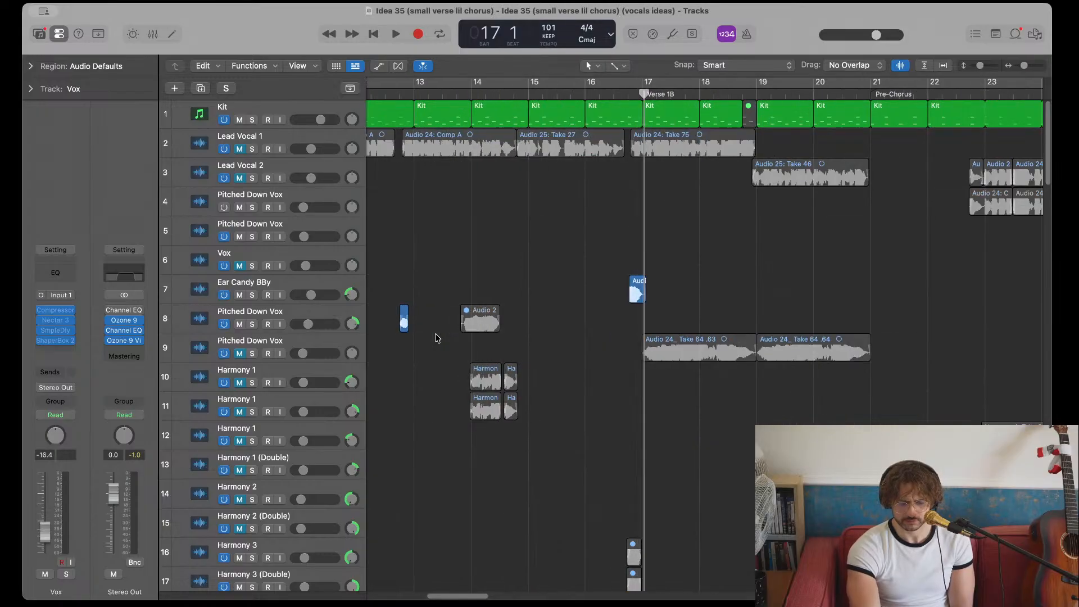
pyautogui.scroll(-10, 437, 337)
pyautogui.scroll(-10, 437, 335)
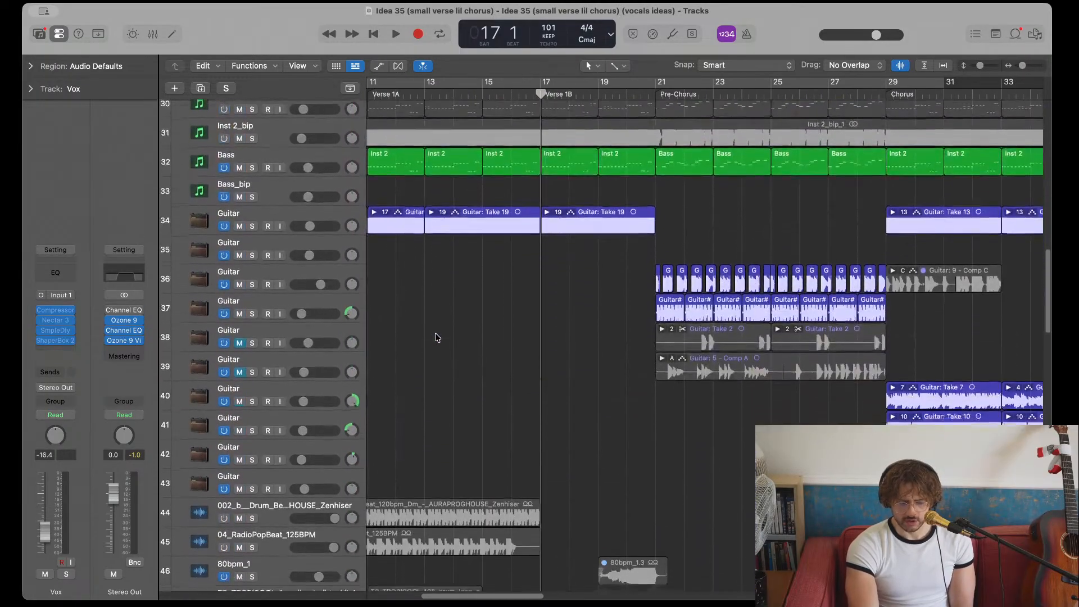
pyautogui.hscroll(-4, 465, 312)
pyautogui.scroll(-15, 480, 175)
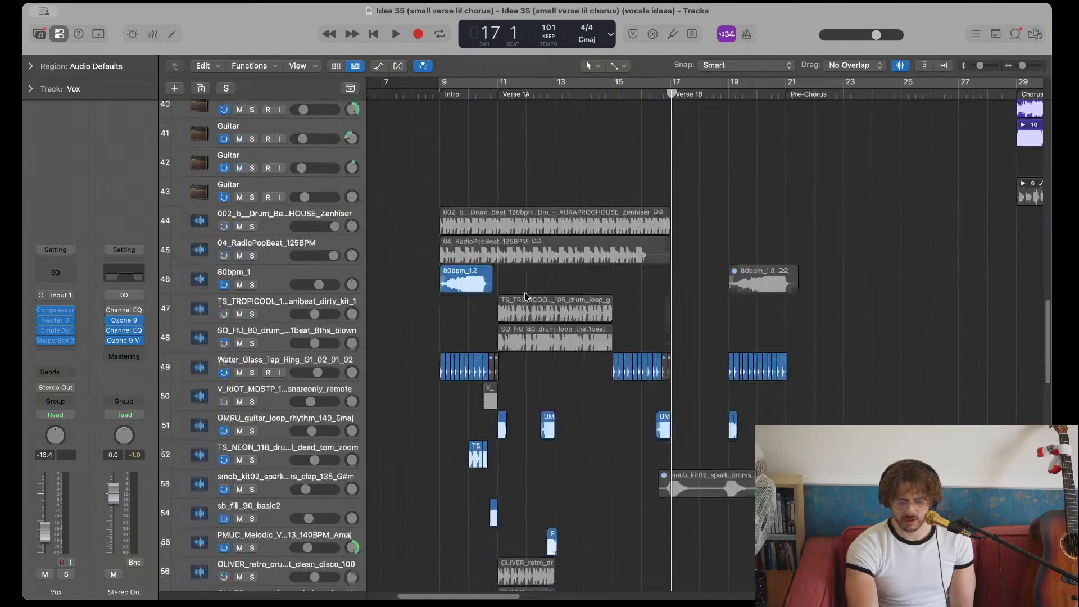
pyautogui.scroll(-2, 536, 343)
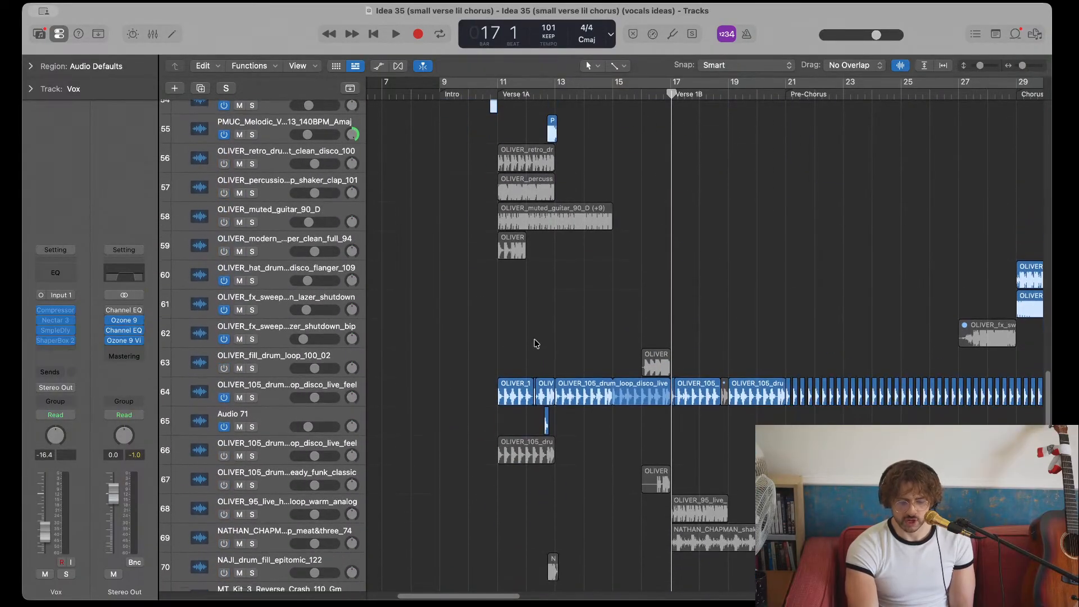
pyautogui.scroll(-15, 536, 344)
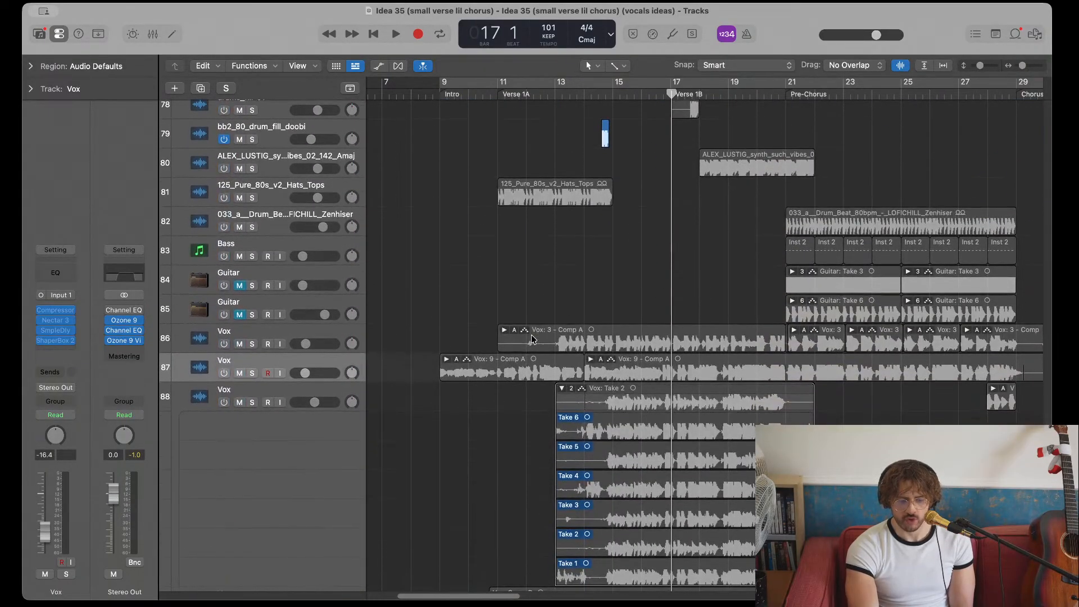
pyautogui.scroll(20, 531, 335)
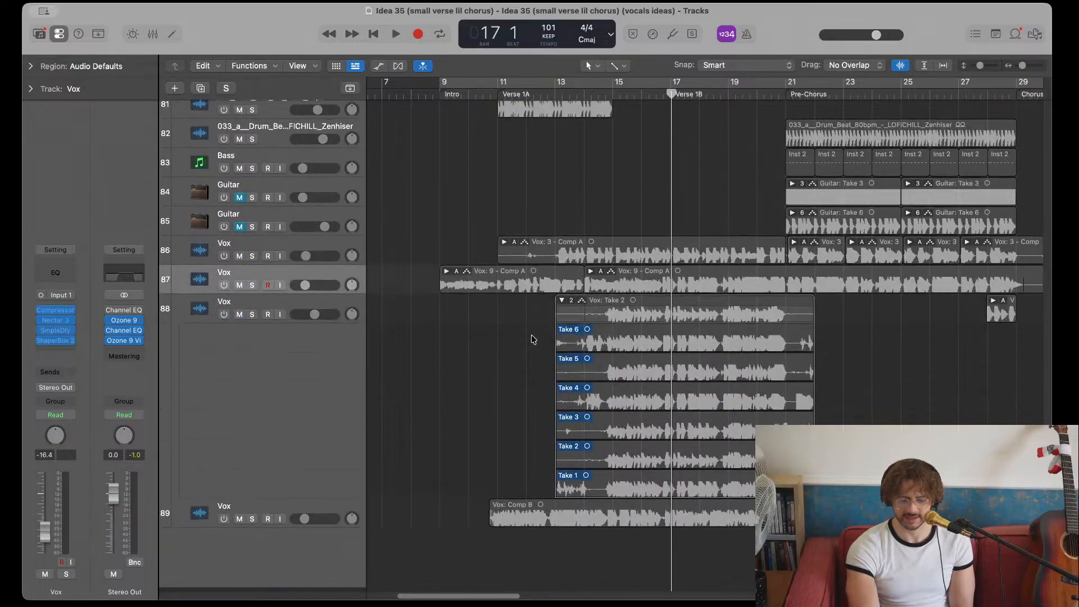
pyautogui.scroll(18, 532, 335)
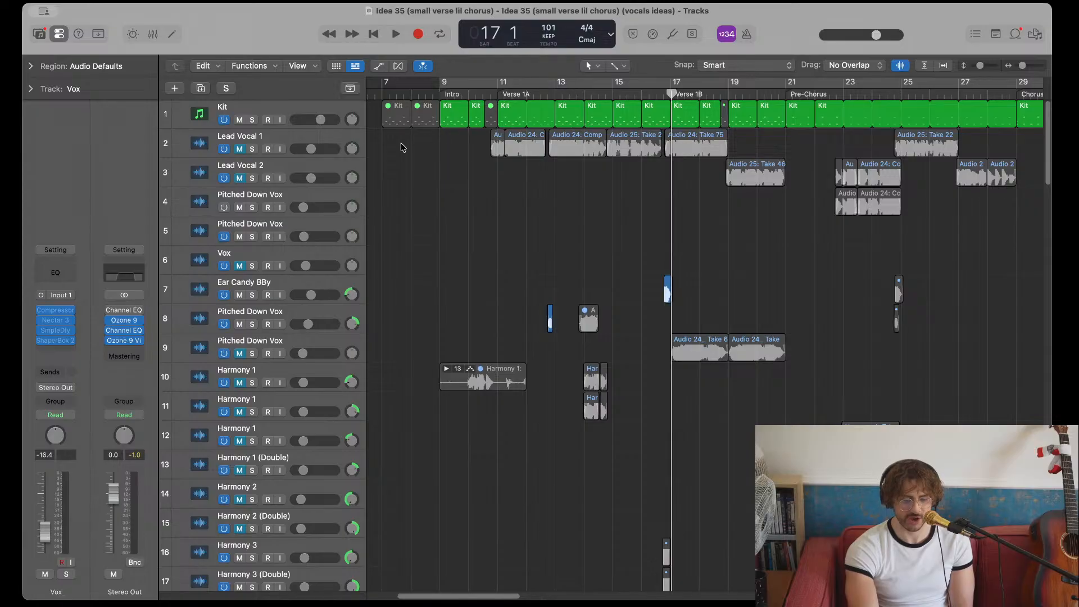
# - Unmute Lead Vocal 1, Lead Vocal 2, Pitched Down Vox track 9 and the Harmony tracks 10 to 19
pyautogui.click(276, 134)
pyautogui.scroll(-1, 231, 295)
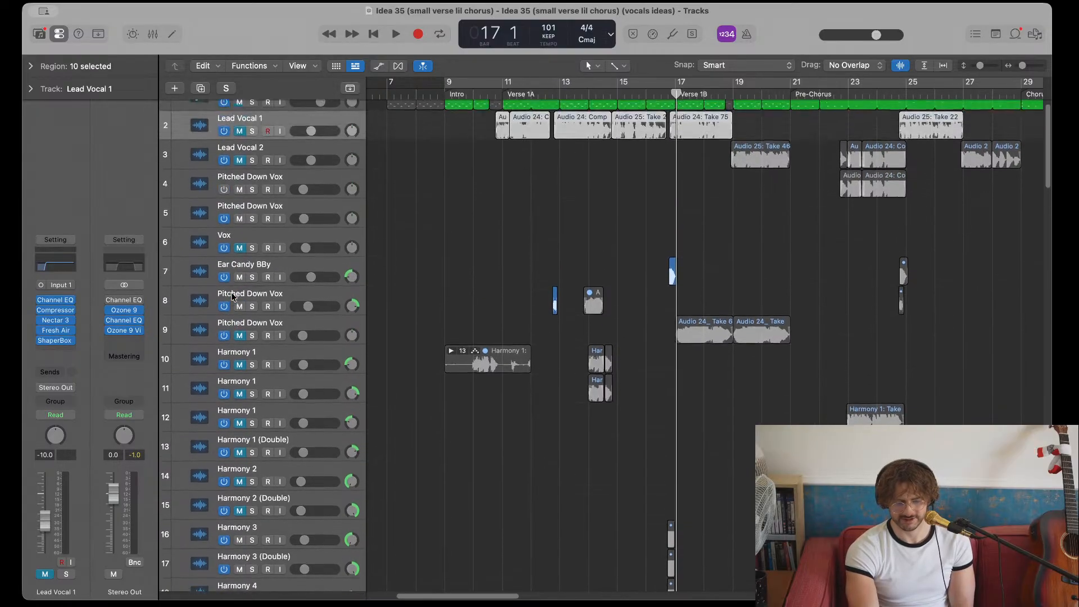
pyautogui.scroll(1, 232, 281)
pyautogui.moveTo(242, 178); pyautogui.dragTo(242, 147)
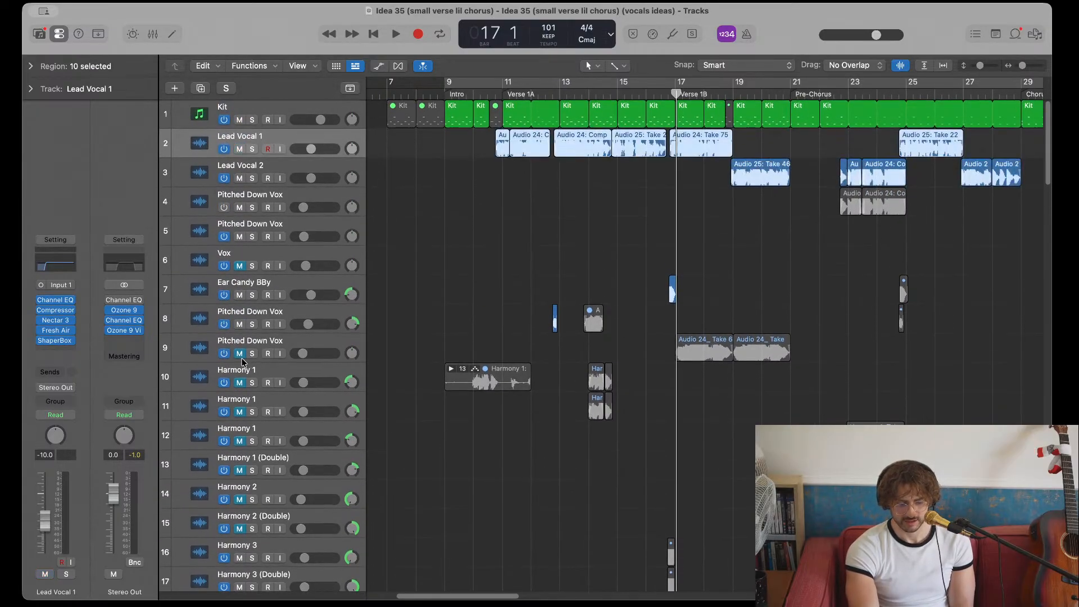
pyautogui.moveTo(241, 355); pyautogui.dragTo(237, 482)
pyautogui.scroll(-10, 251, 557)
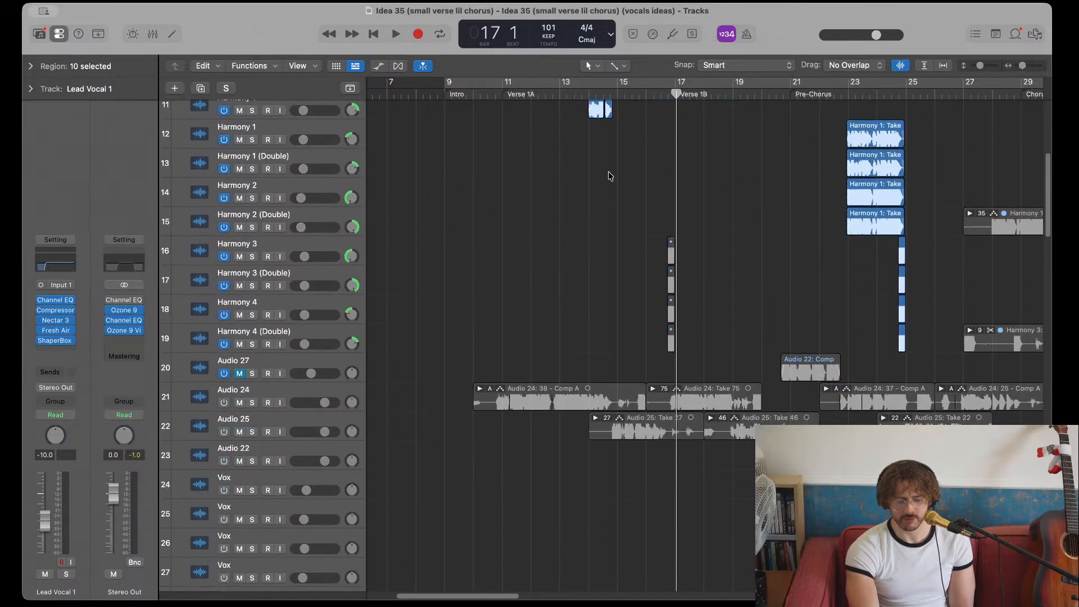
# - Set a one-bar cycle range from bar 24 to bar 25 in the Pre-Chorus
pyautogui.scroll(11, 442, 281)
pyautogui.hscroll(2, 441, 281)
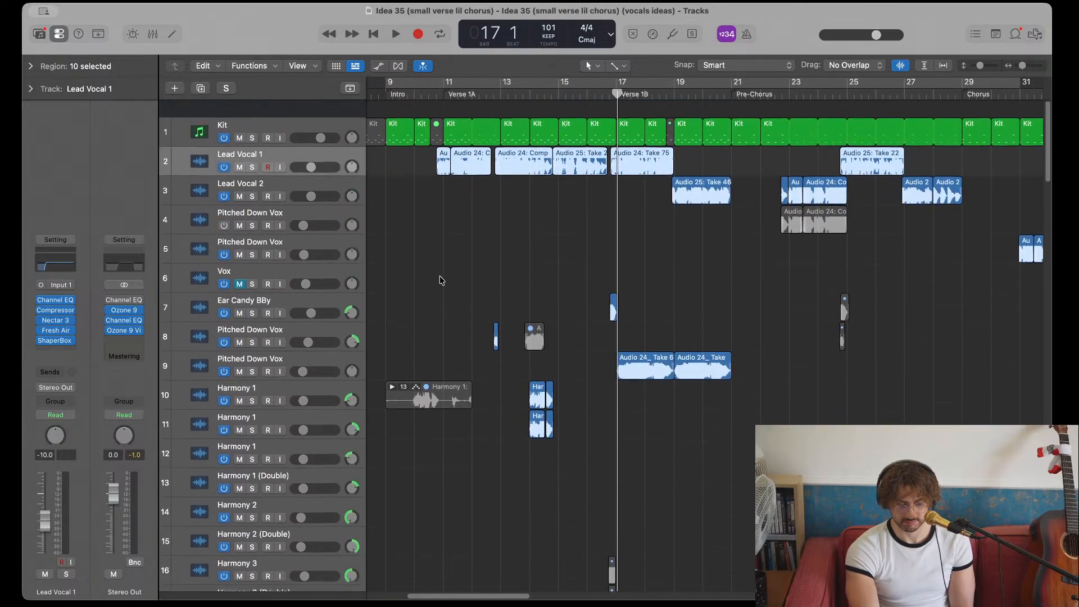
pyautogui.scroll(-8, 442, 280)
pyautogui.hscroll(4, 441, 280)
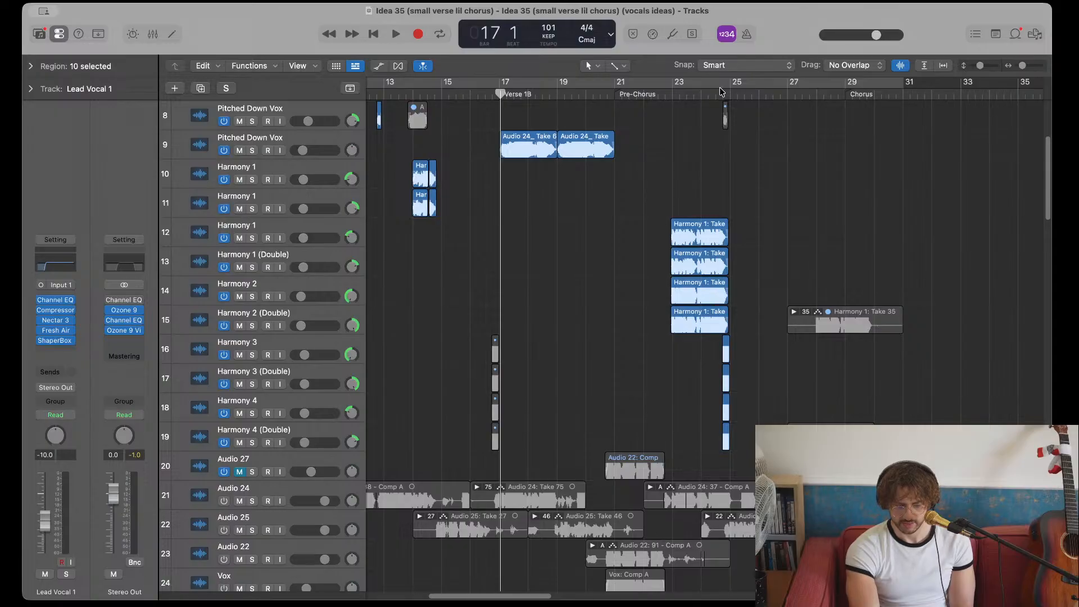
pyautogui.moveTo(708, 90); pyautogui.dragTo(731, 89)
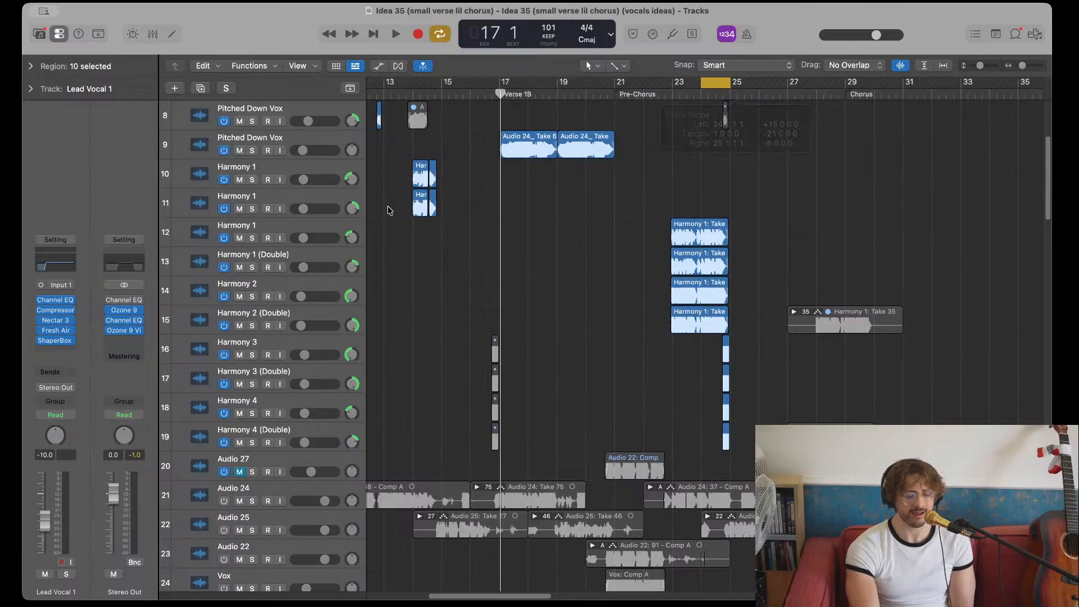
# - Solo the Harmony 3 and Harmony 4 tracks with their doubles (tracks 16 to 19) and listen to the bar 24 cycle
pyautogui.click(288, 343)
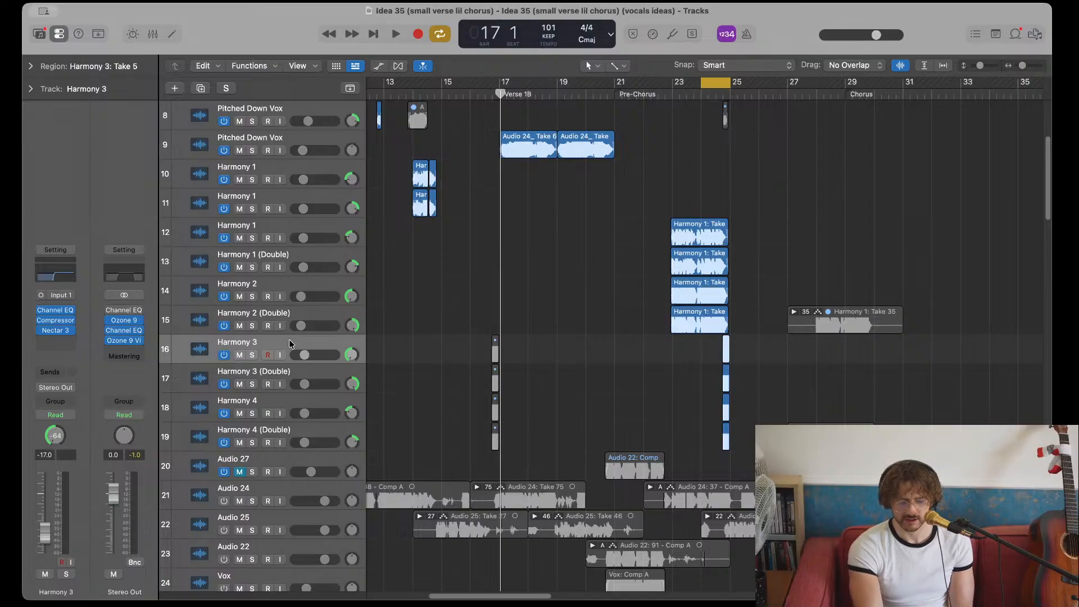
pyautogui.hotkey('shift', 'Up')
pyautogui.hotkey('shift', 'Down')
pyautogui.hotkey('shift', 'Down')
pyautogui.click(289, 340)
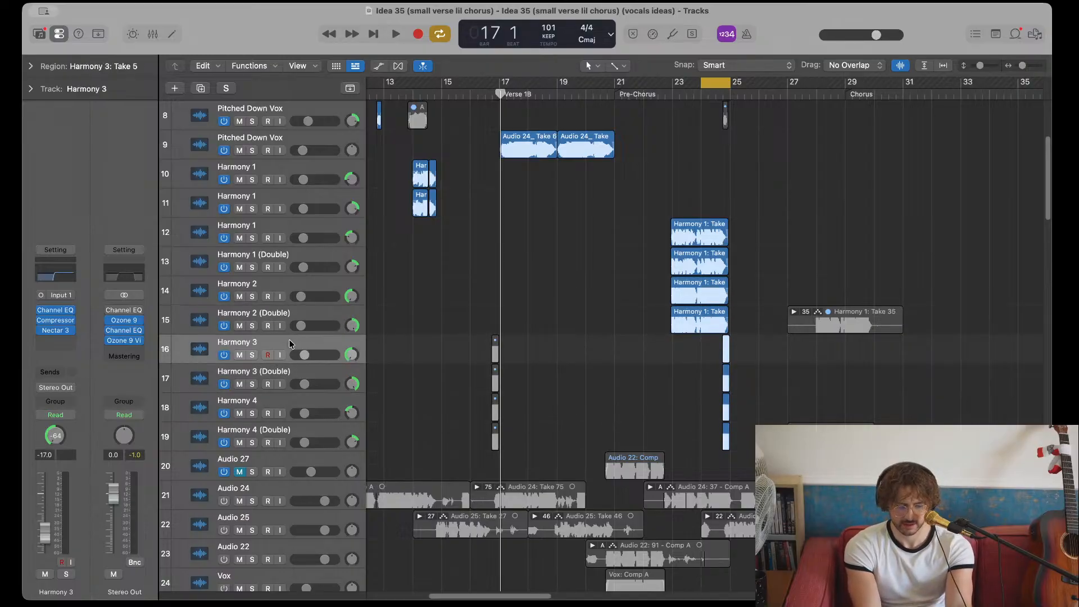
pyautogui.hotkey('shift', 'Down')
pyautogui.hotkey('shift', 'Down')
pyautogui.hotkey('shift', 'Down')
pyautogui.press('s')
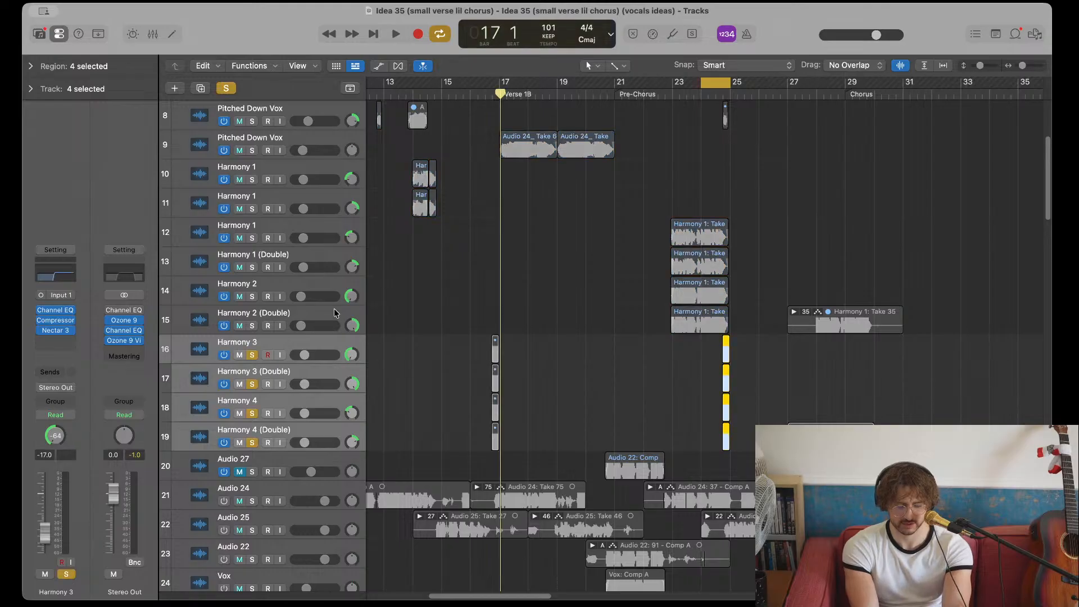
pyautogui.press('space')
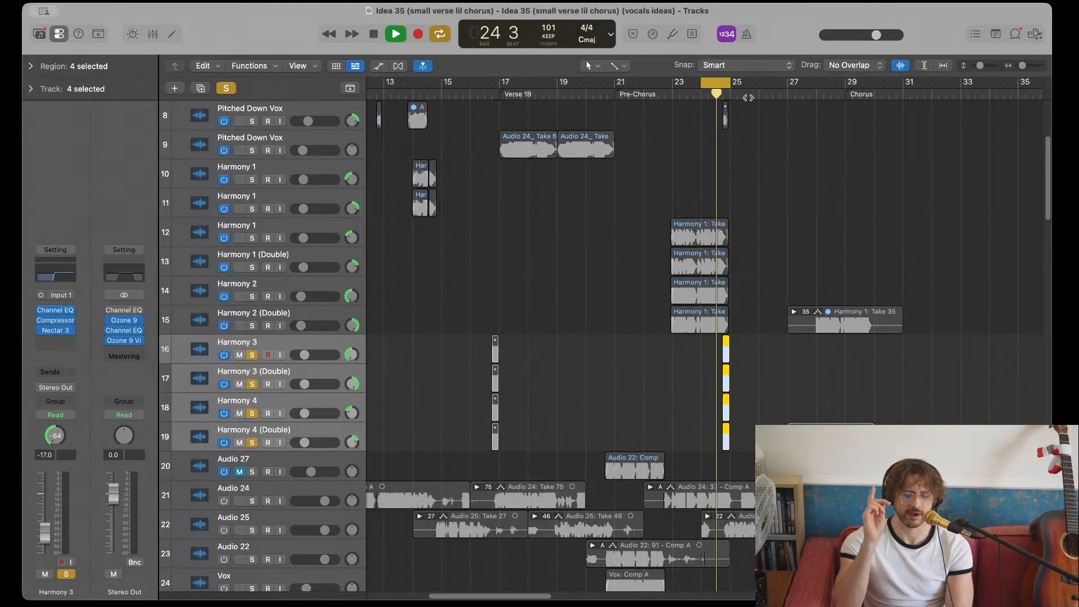
pyautogui.press('space')
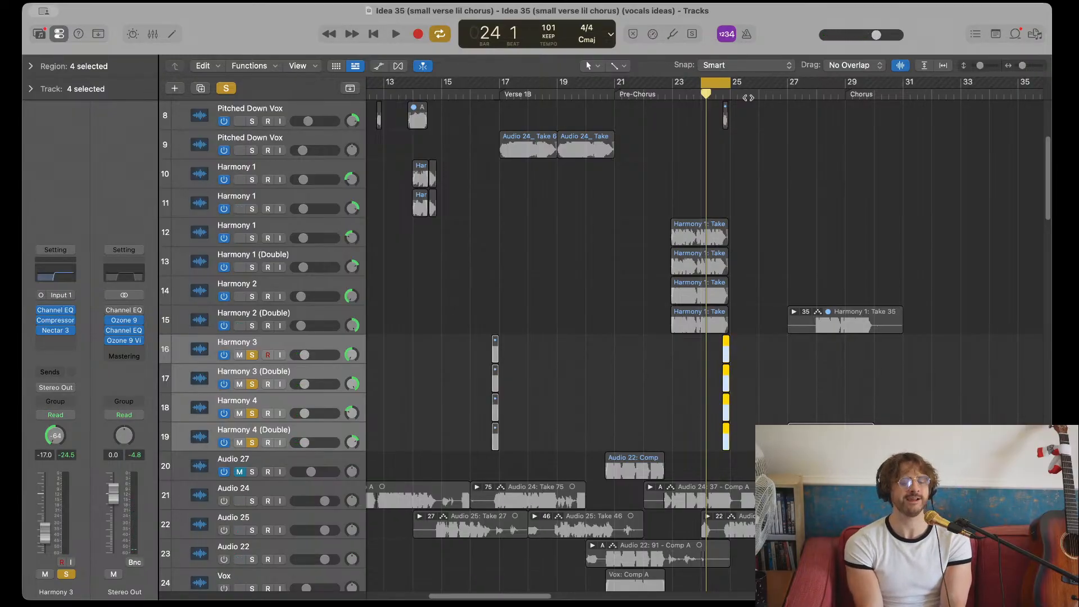
# - Switch the solo from tracks 16 to 19 to the Harmony 1 and Harmony 2 tracks with their doubles, tracks 12 to 15
pyautogui.hscroll(3, 532, 190)
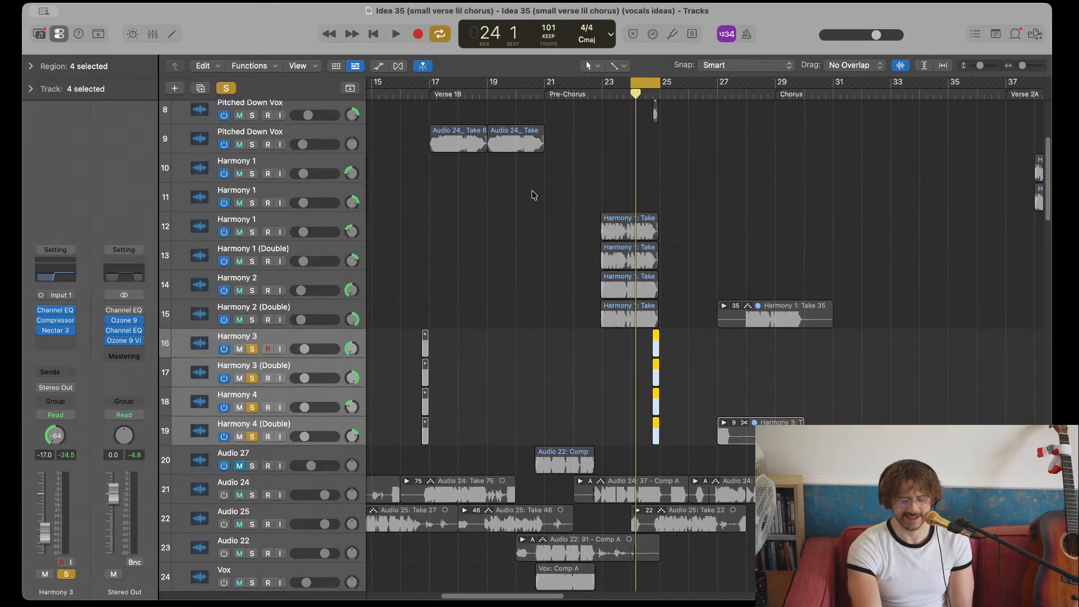
pyautogui.scroll(1, 628, 128)
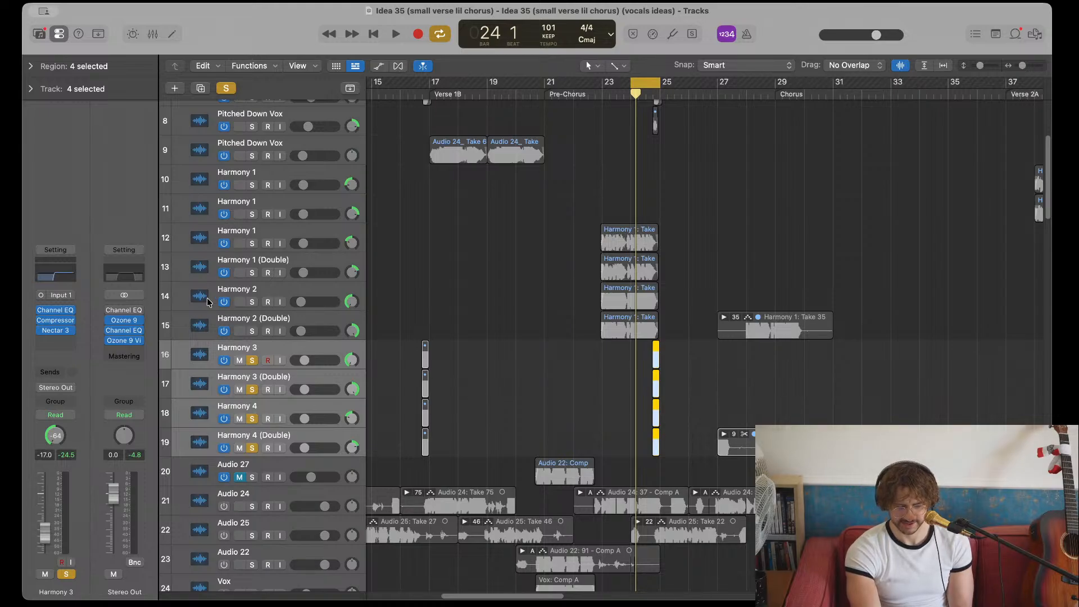
pyautogui.moveTo(253, 360); pyautogui.dragTo(253, 450)
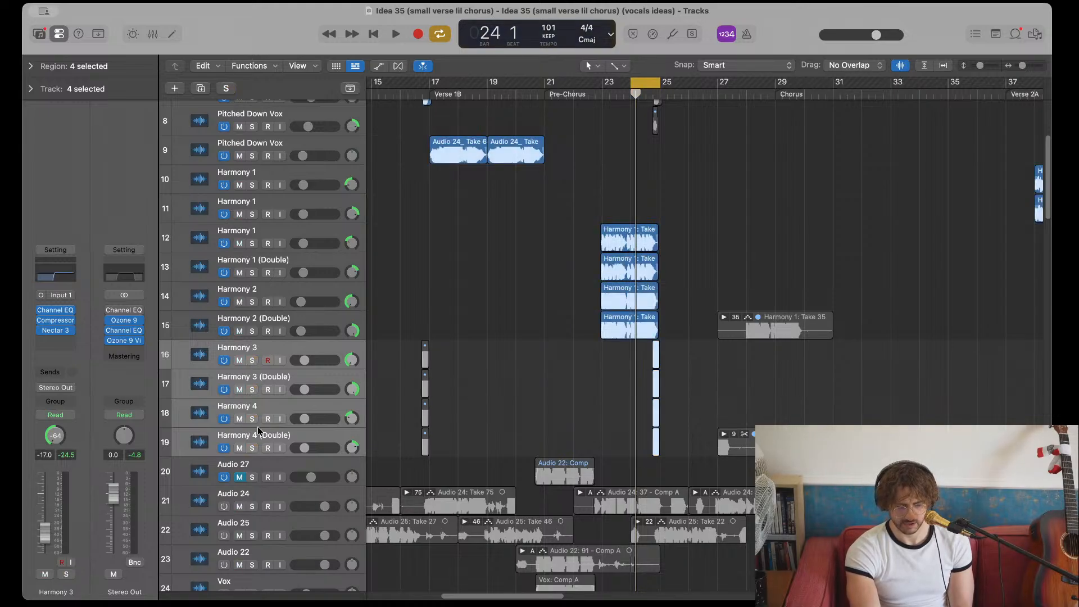
pyautogui.moveTo(252, 332); pyautogui.dragTo(252, 244)
pyautogui.press('n')
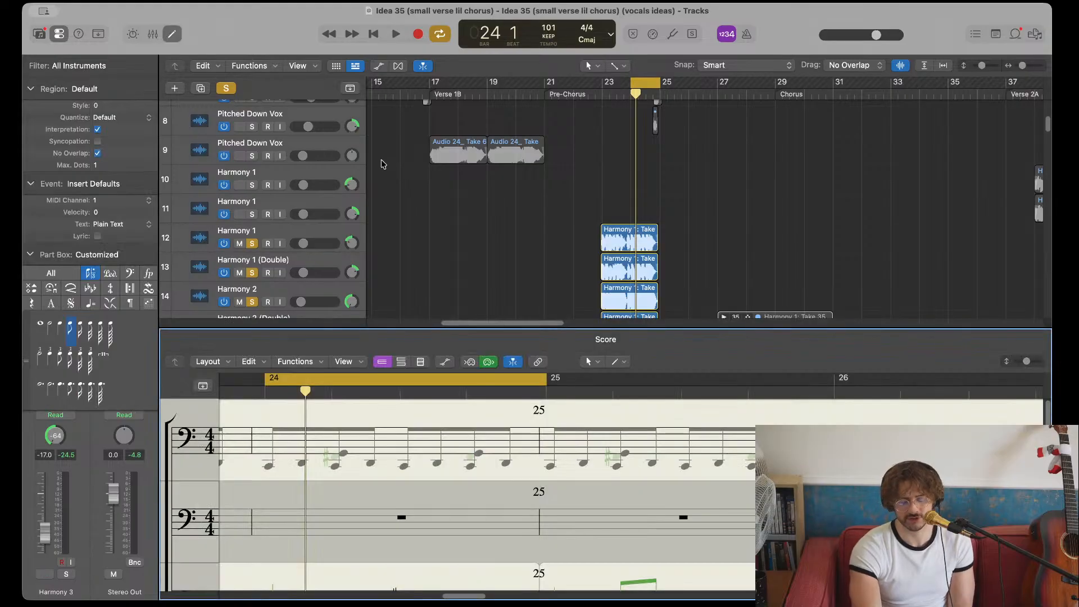
pyautogui.press('n')
# - Set a cycle range from bar 22 to bar 26 and listen to the soloed Harmony 1 and 2 tracks
pyautogui.moveTo(574, 81); pyautogui.dragTo(690, 77)
pyautogui.press('space')
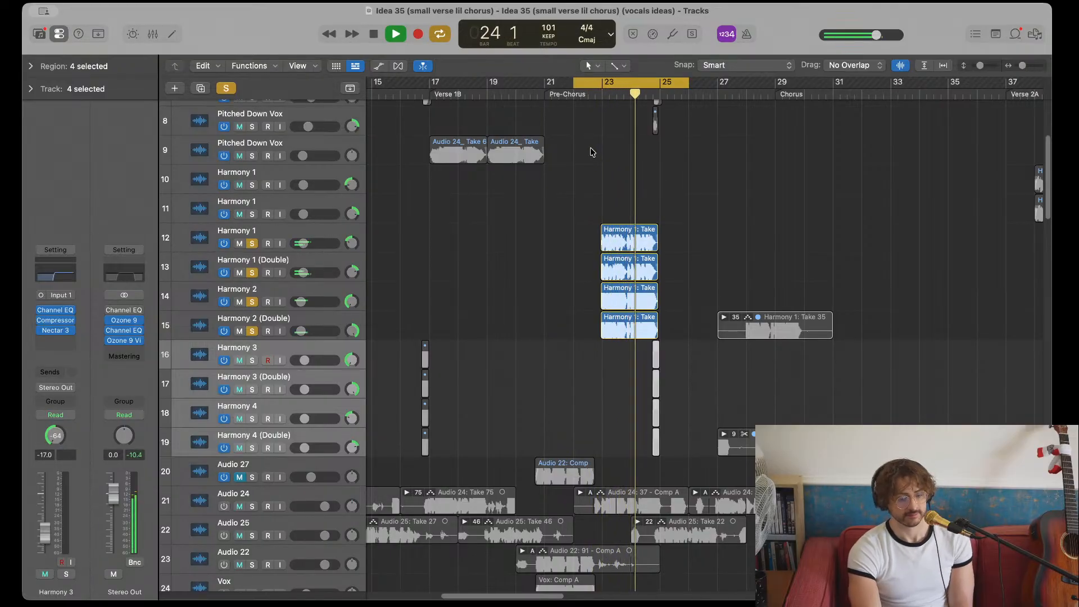
pyautogui.press('space')
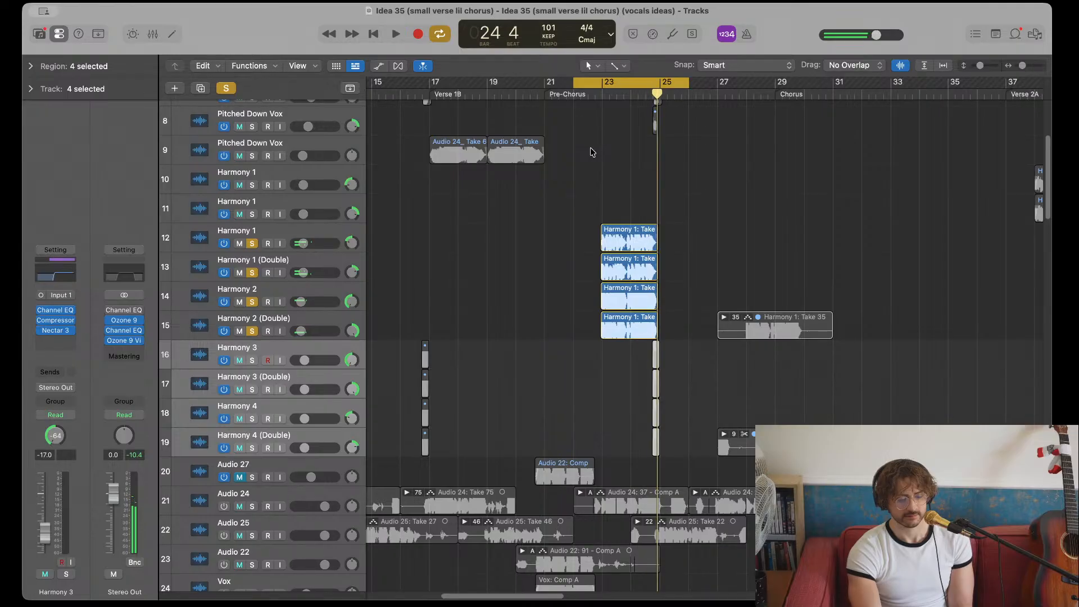
# - Add Lead Vocal 2 to the soloed harmonies and play the Pre-Chorus section
pyautogui.scroll(5, 597, 185)
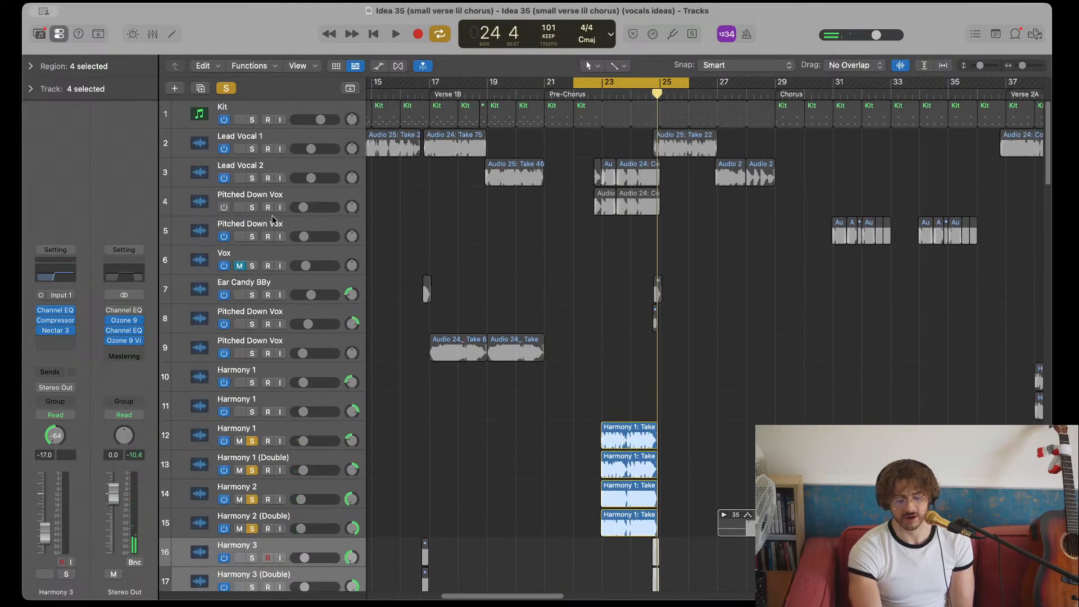
pyautogui.click(252, 178)
pyautogui.press('space')
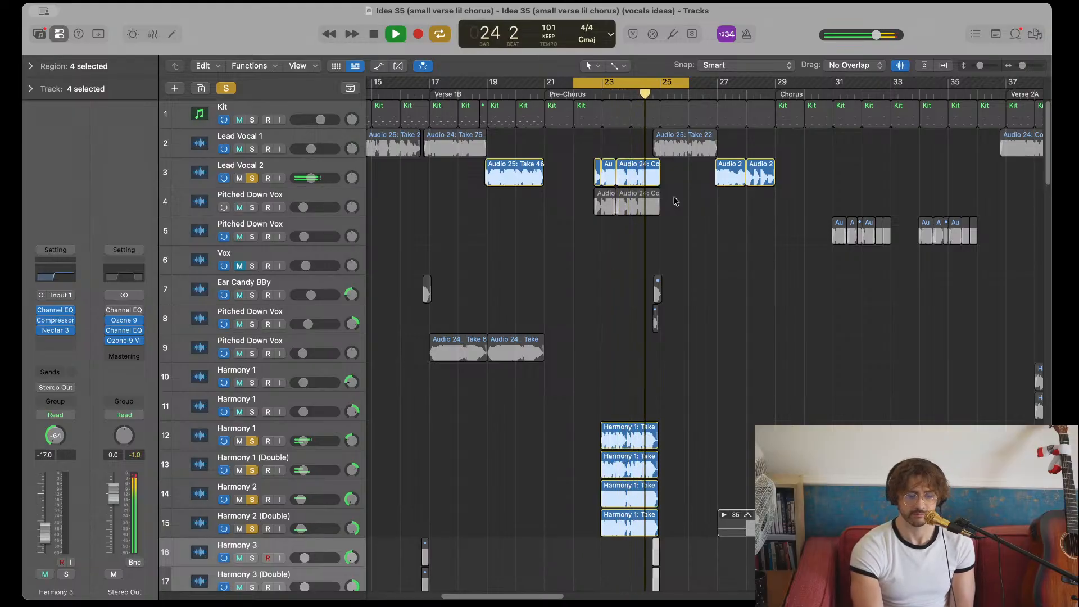
pyautogui.press('space')
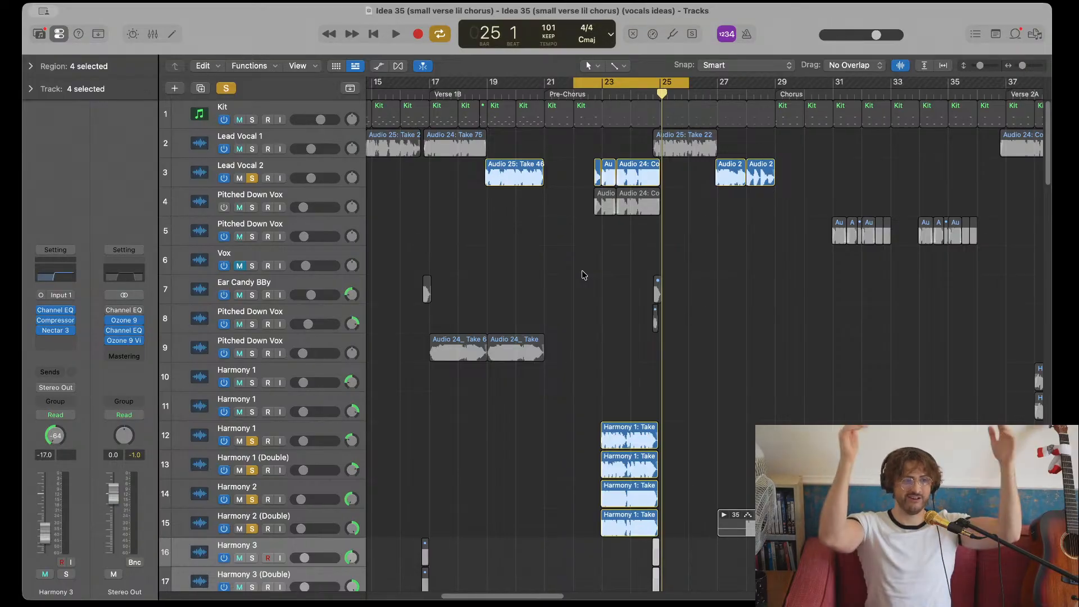
# - Clear the solos on the lead vocal and harmonies, and turn on Audio 24 track 21
pyautogui.scroll(-10, 608, 197)
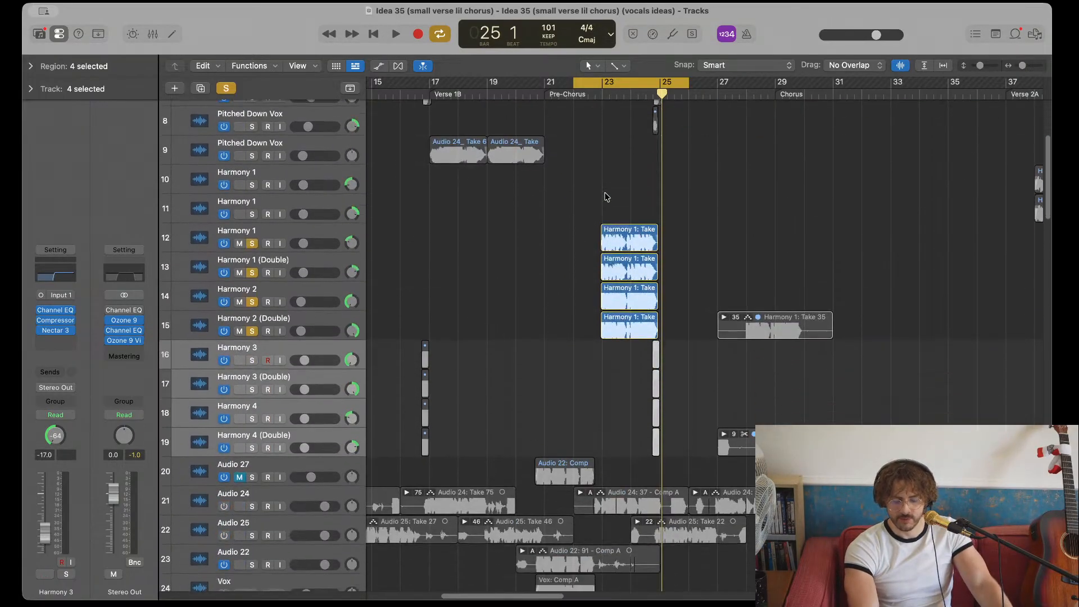
pyautogui.scroll(-1, 530, 259)
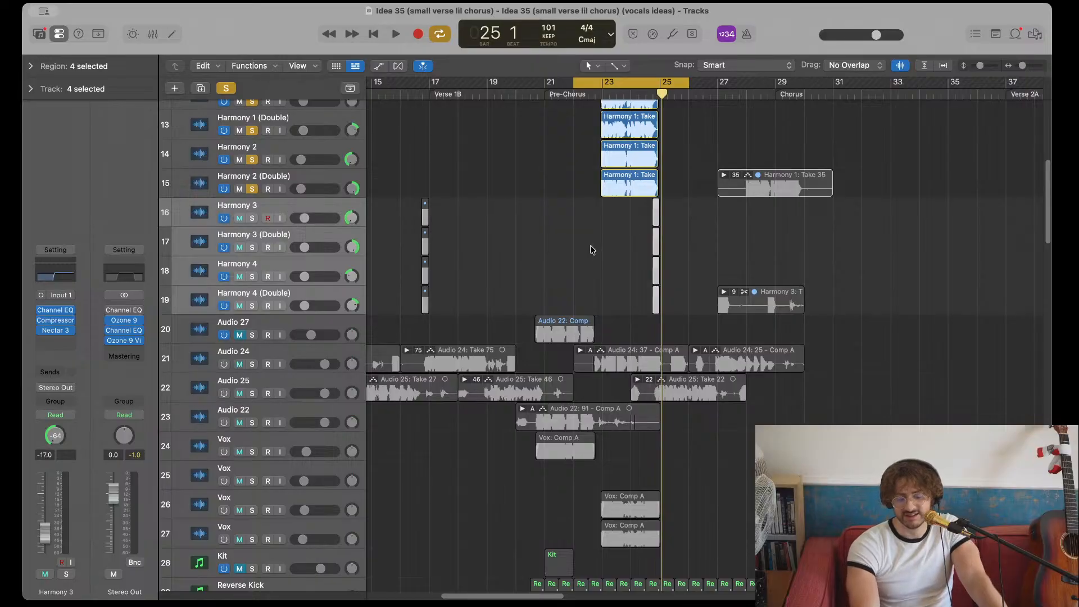
pyautogui.scroll(-2, 584, 276)
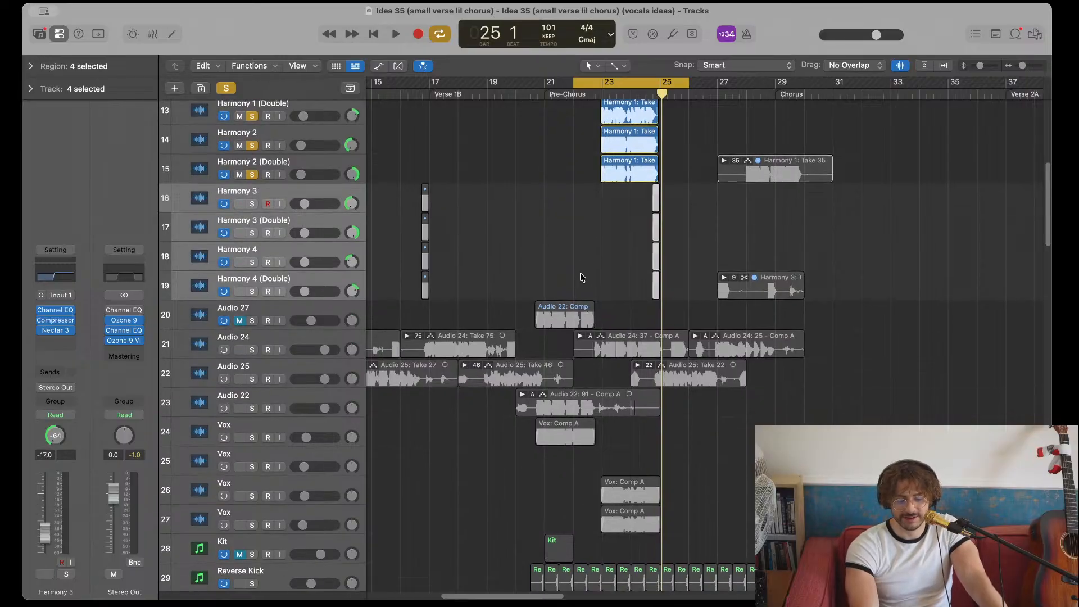
pyautogui.click(253, 116)
pyautogui.click(275, 349)
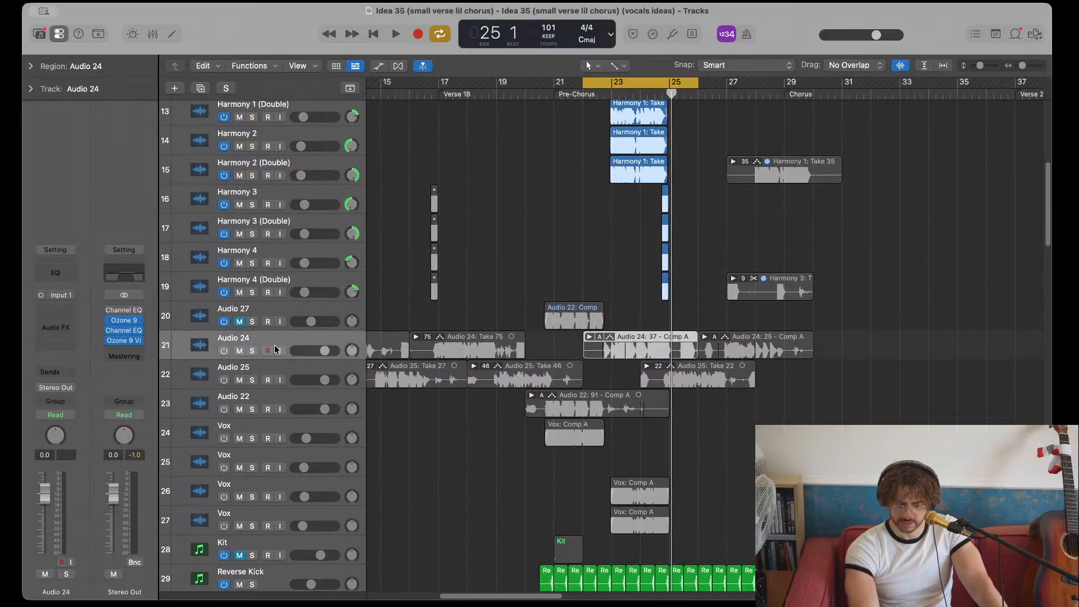
pyautogui.click(254, 355)
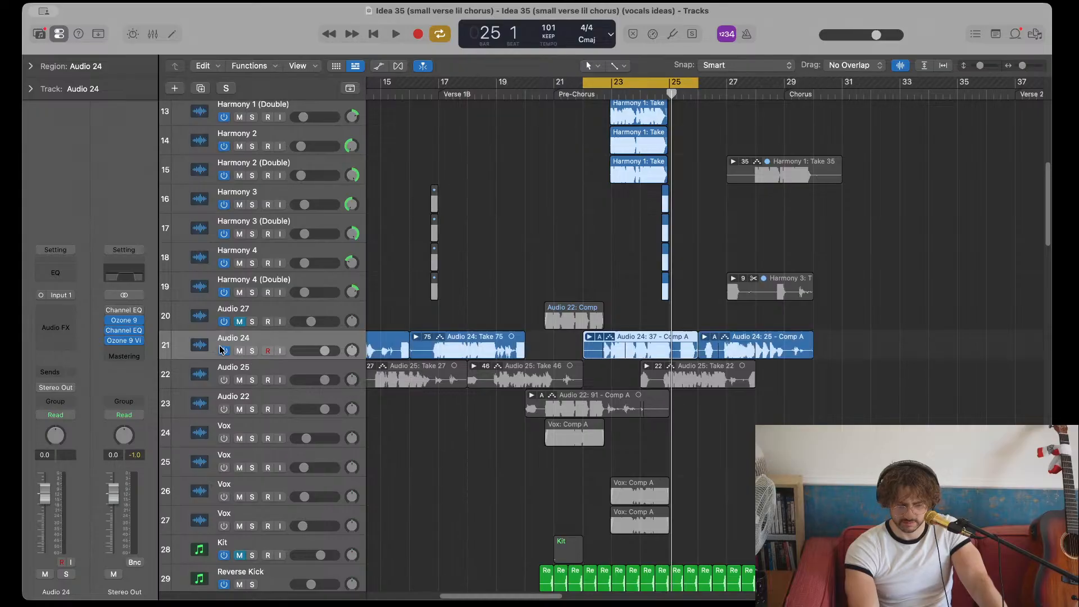
# - Listen to Audio 24 soloed in the Pre-Chorus, and turn its solo and the track back off
pyautogui.click(252, 351)
pyautogui.press('space')
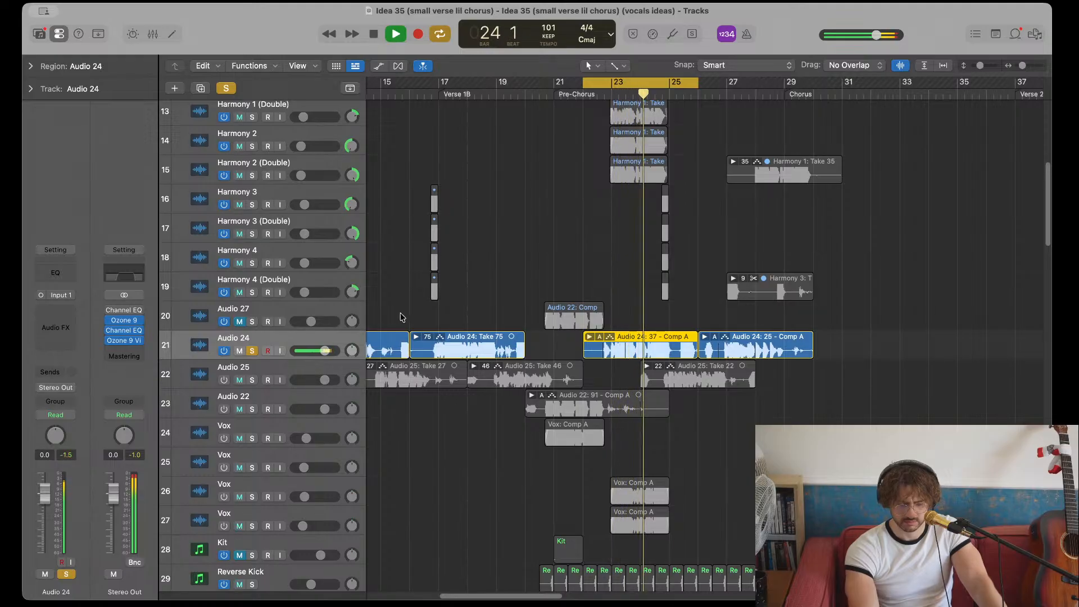
pyautogui.press('space')
pyautogui.click(252, 351)
pyautogui.click(224, 352)
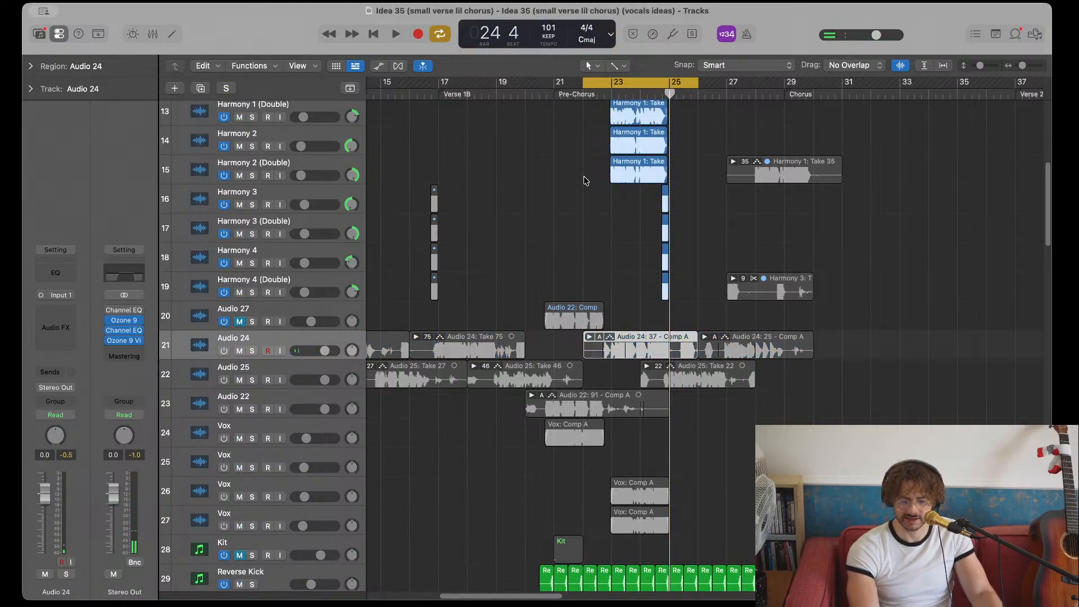
# - Set a two-bar cycle range from bar 23 to bar 25 over the Pre-Chorus harmonies
pyautogui.scroll(3, 585, 180)
pyautogui.hscroll(5, 585, 180)
pyautogui.scroll(-2, 585, 180)
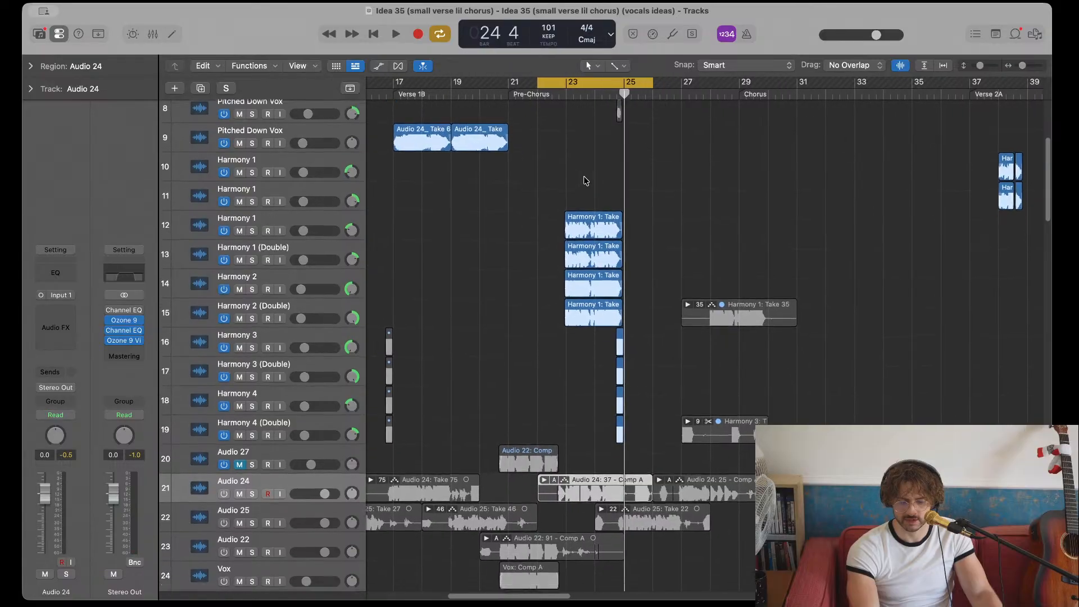
pyautogui.click(544, 82)
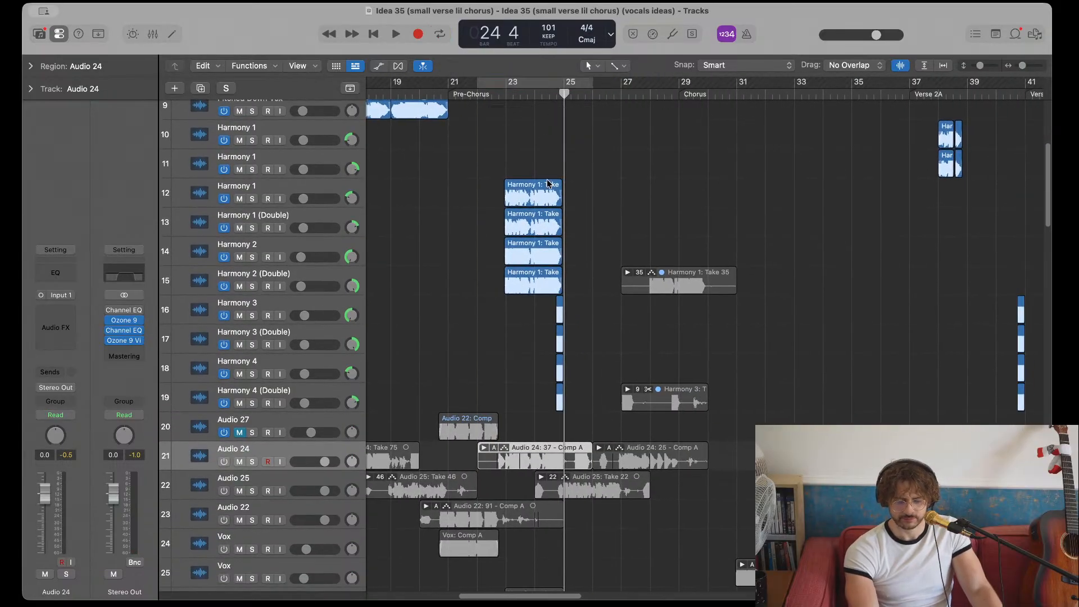
pyautogui.scroll(-3, 548, 183)
pyautogui.scroll(-3, 548, 183)
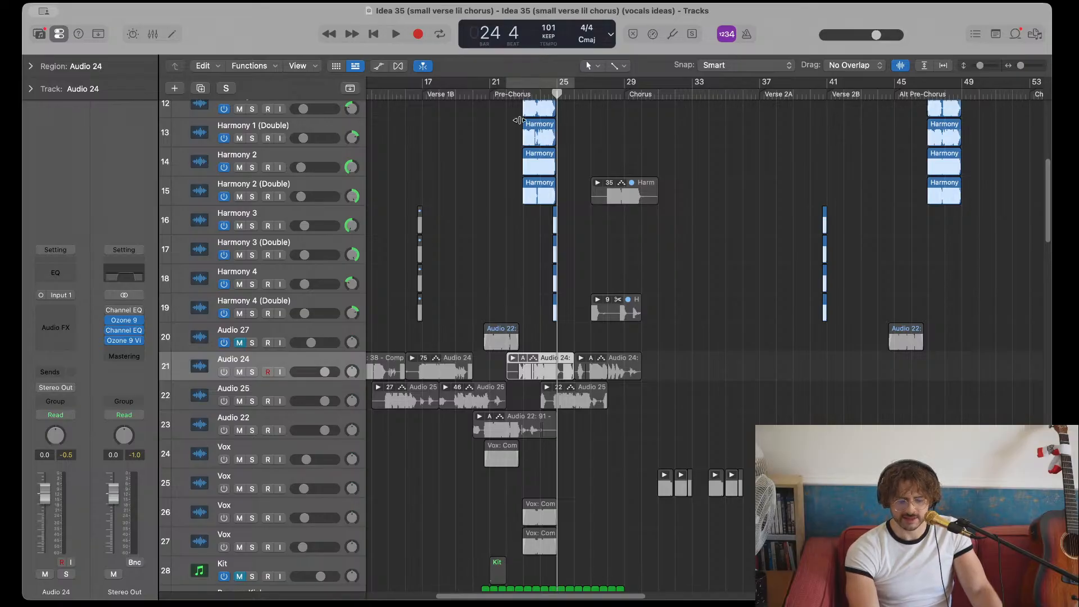
pyautogui.scroll(3, 516, 175)
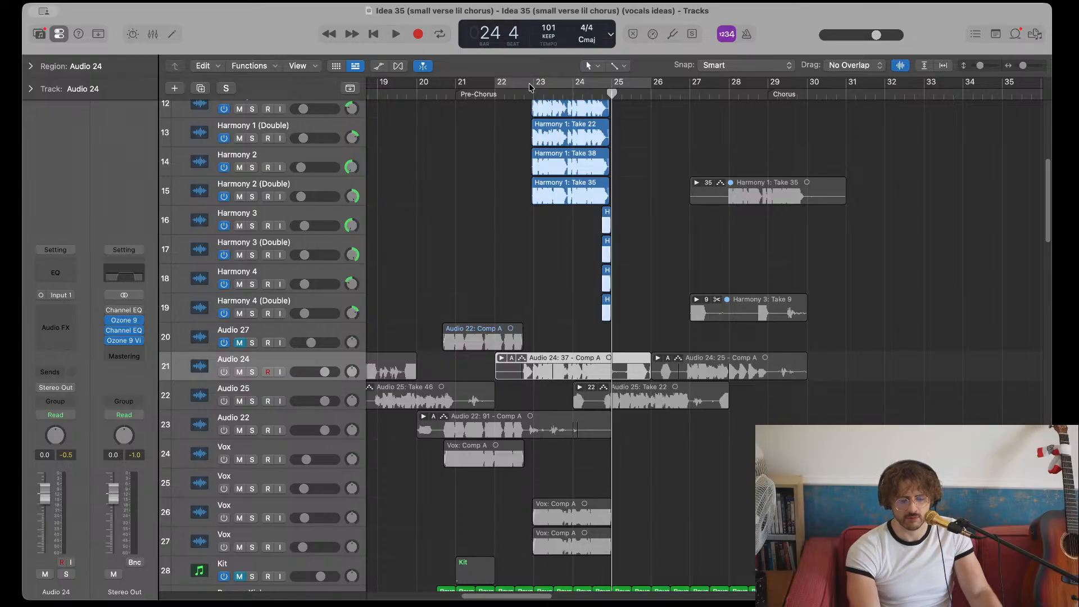
pyautogui.moveTo(530, 87); pyautogui.dragTo(610, 80)
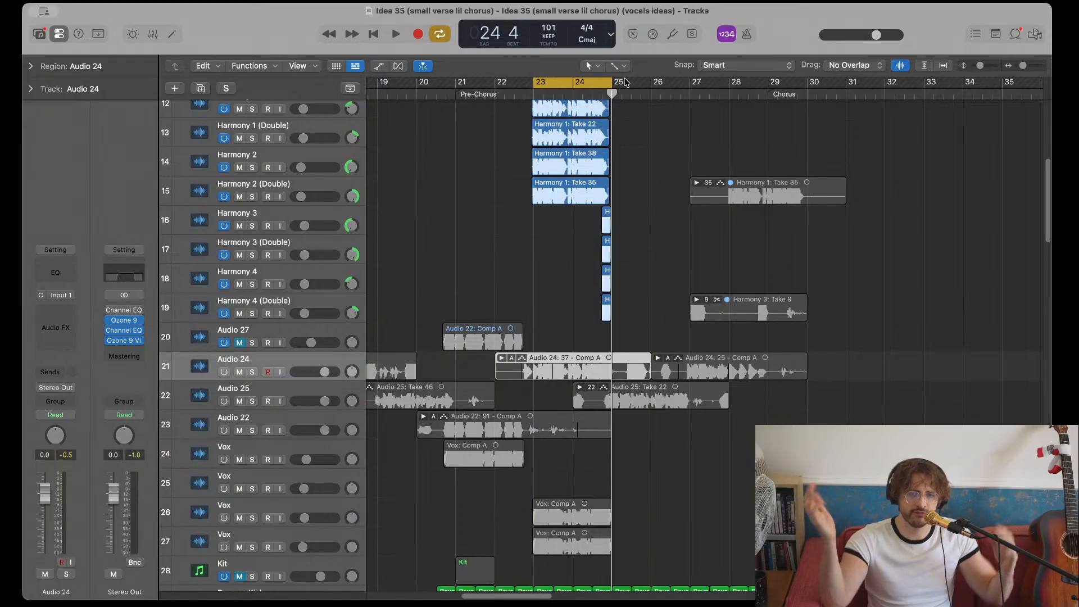
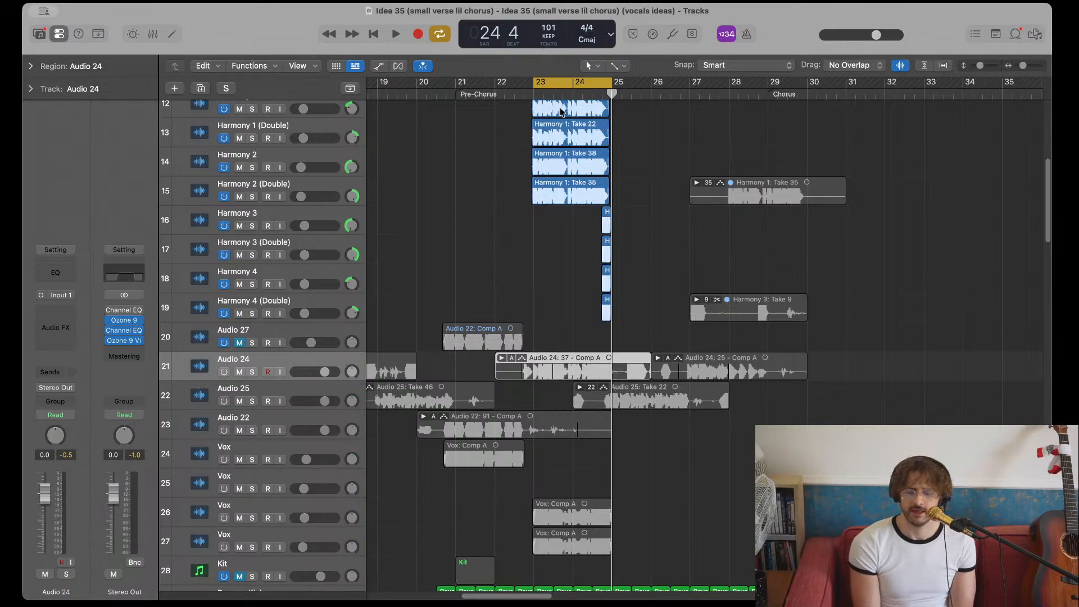
# - Solo Lead Vocal 2 and listen to it within the bar 23 to 25 cycle
pyautogui.scroll(-2, 517, 198)
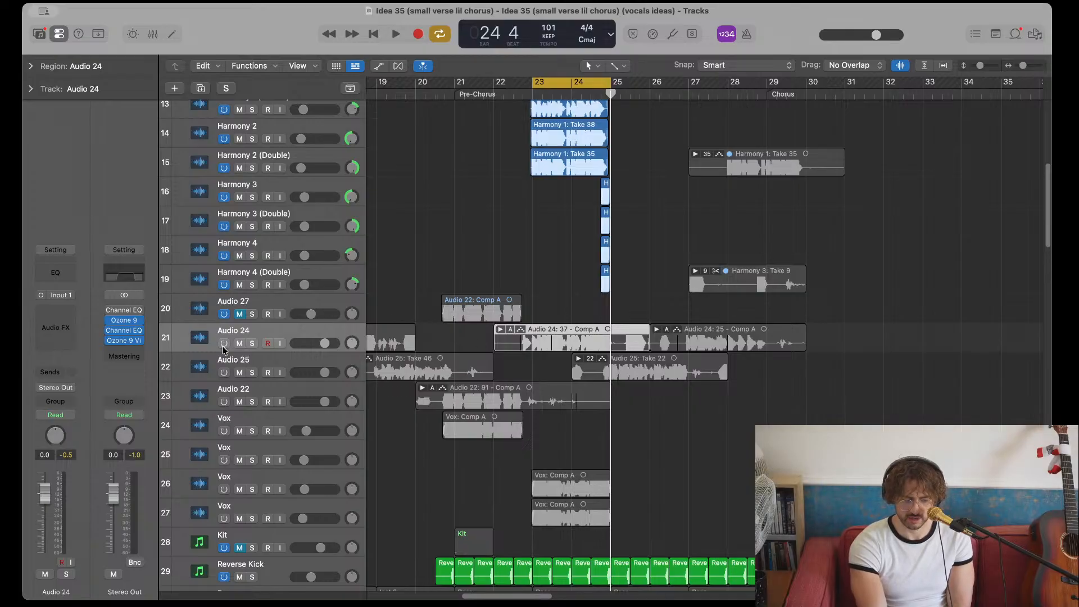
pyautogui.scroll(10, 251, 178)
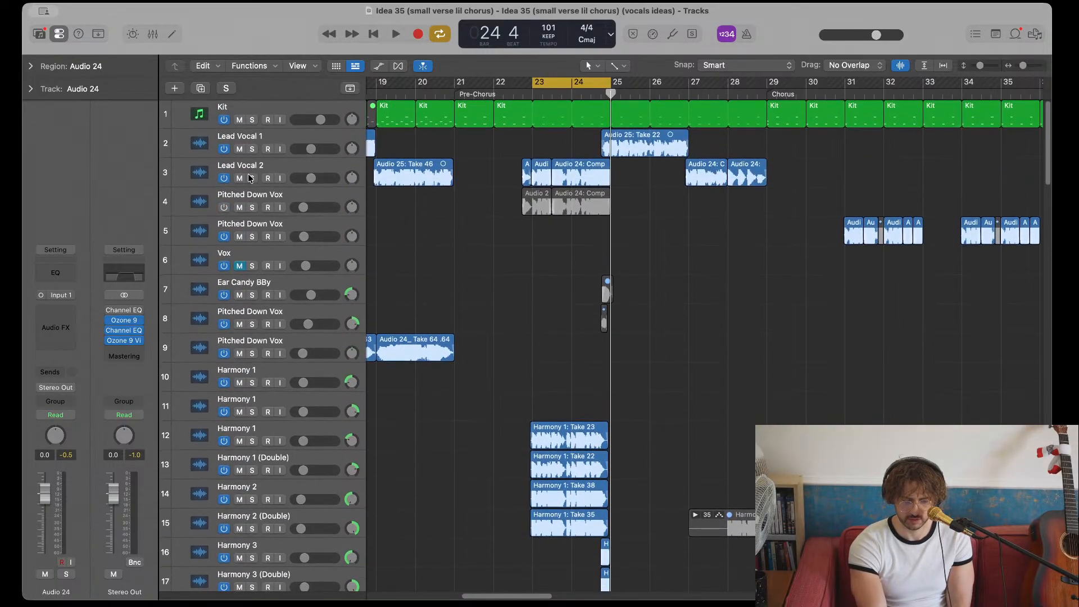
pyautogui.click(252, 178)
pyautogui.press('space')
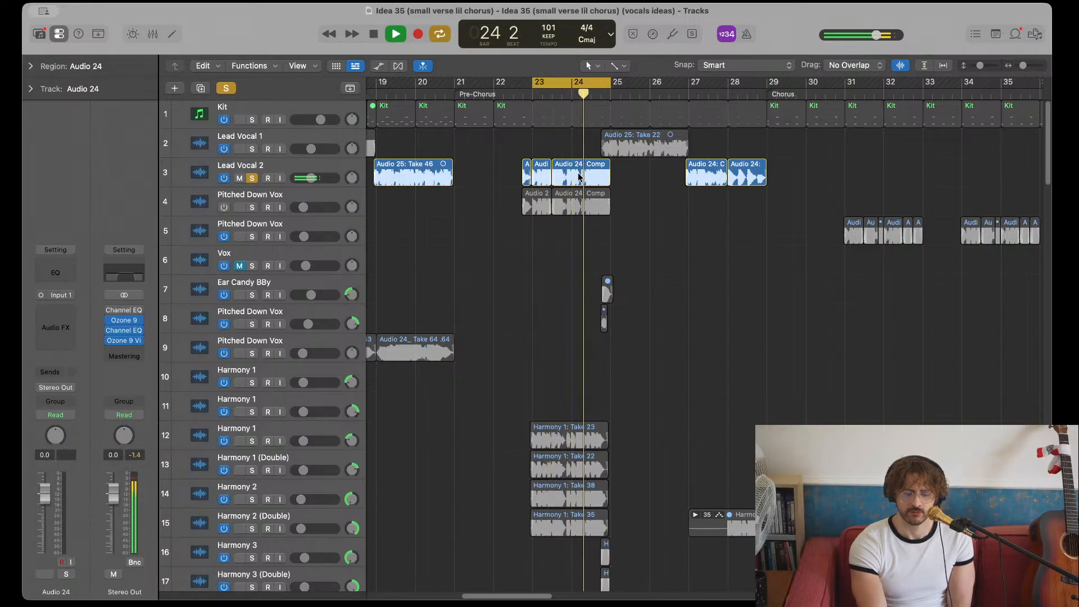
pyautogui.press('space')
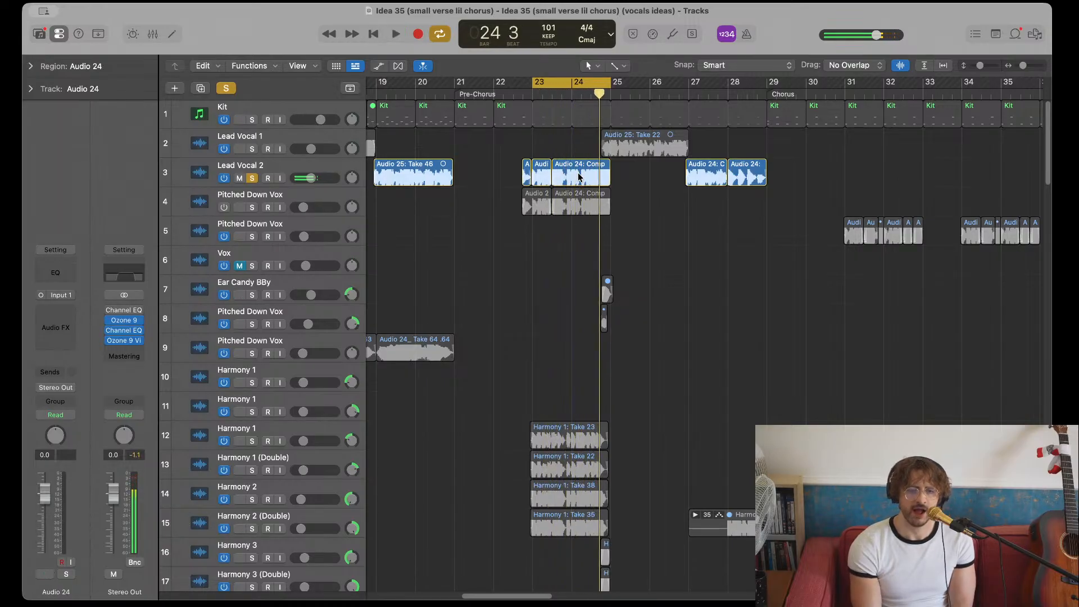
# - Clear the Lead Vocal 2 solo and set a two-bar cycle range from bar 31 to bar 33 in the Chorus
pyautogui.click(573, 88)
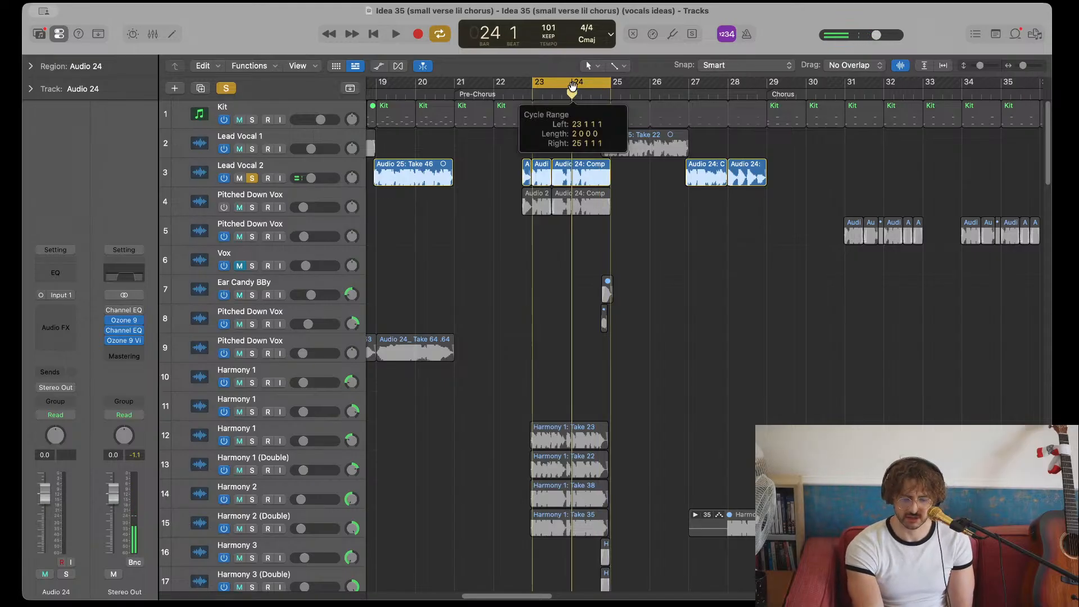
pyautogui.hscroll(3, 712, 218)
pyautogui.scroll(-10, 711, 218)
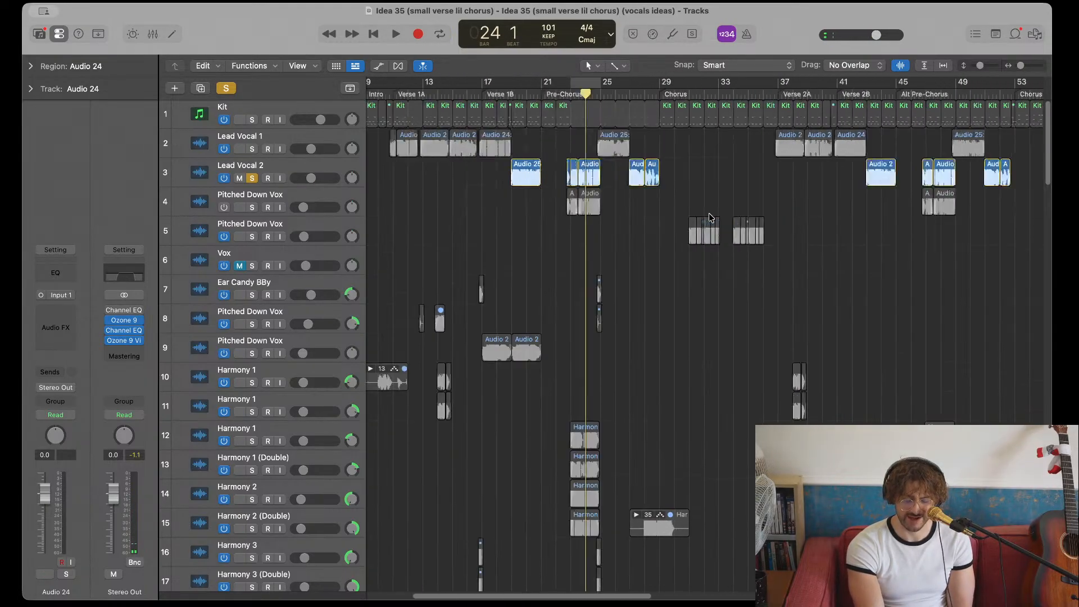
pyautogui.click(228, 90)
pyautogui.scroll(6, 559, 237)
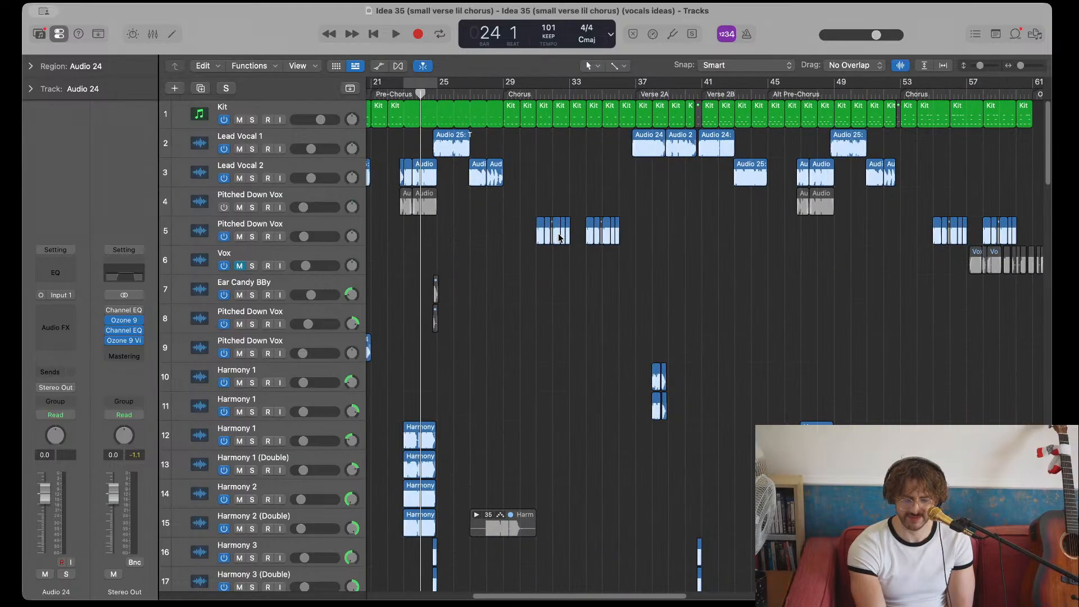
pyautogui.scroll(-5, 566, 209)
pyautogui.moveTo(536, 86); pyautogui.dragTo(569, 85)
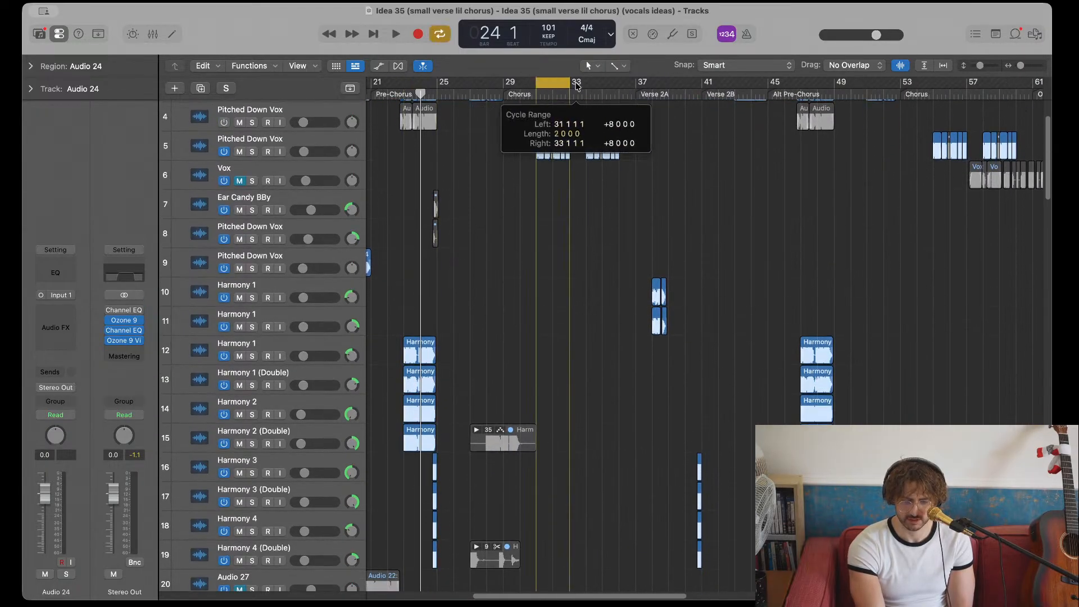
# - Solo the Pitched Down Vox track 5 and listen to it within the bar 31 to 33 Chorus cycle
pyautogui.click(252, 152)
pyautogui.press('space')
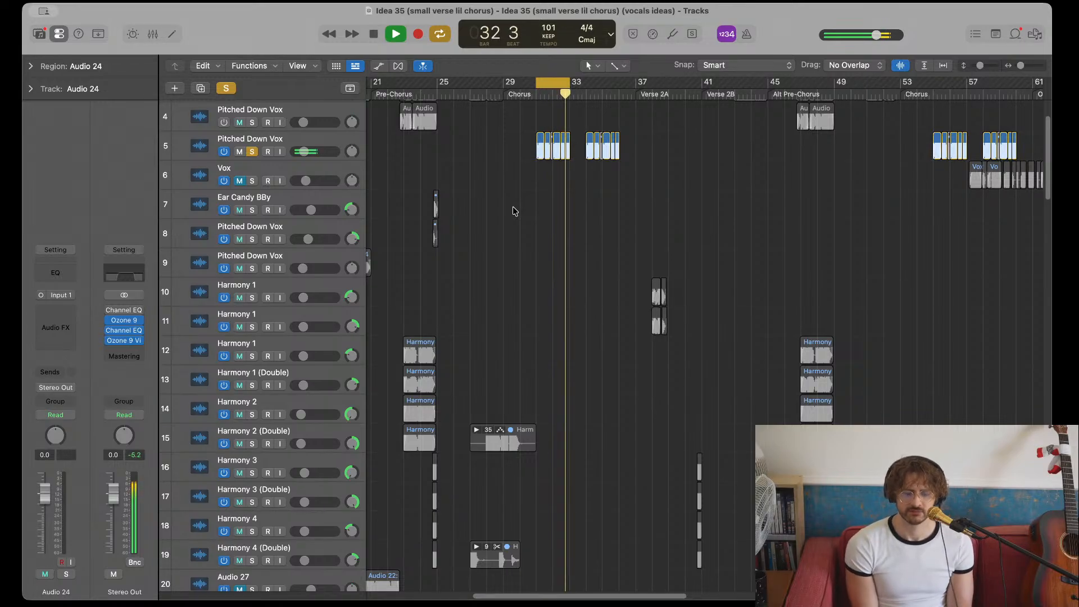
pyautogui.press('space')
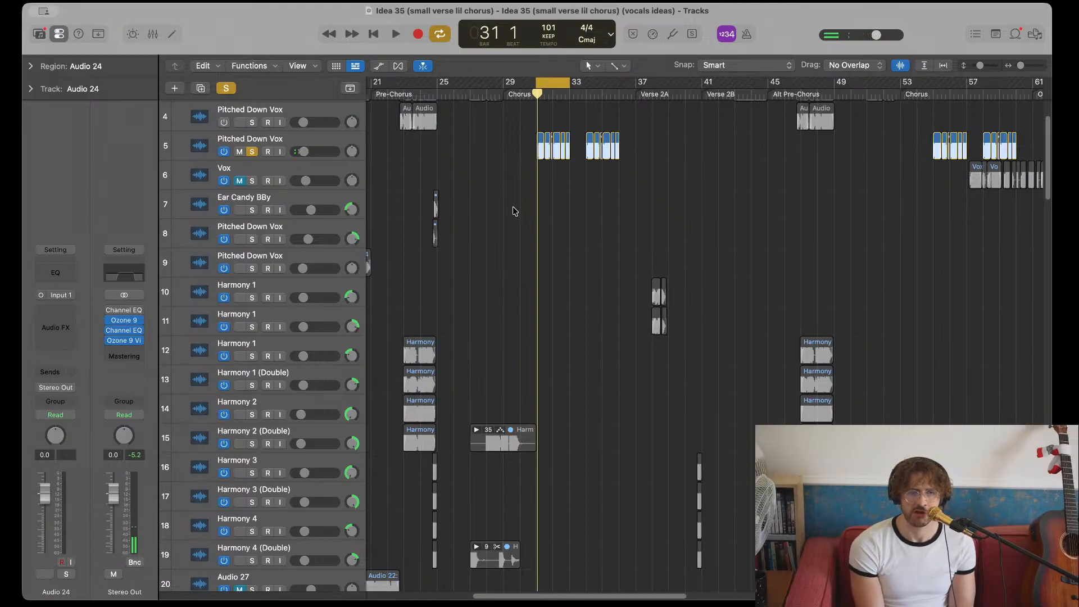
pyautogui.click(505, 207)
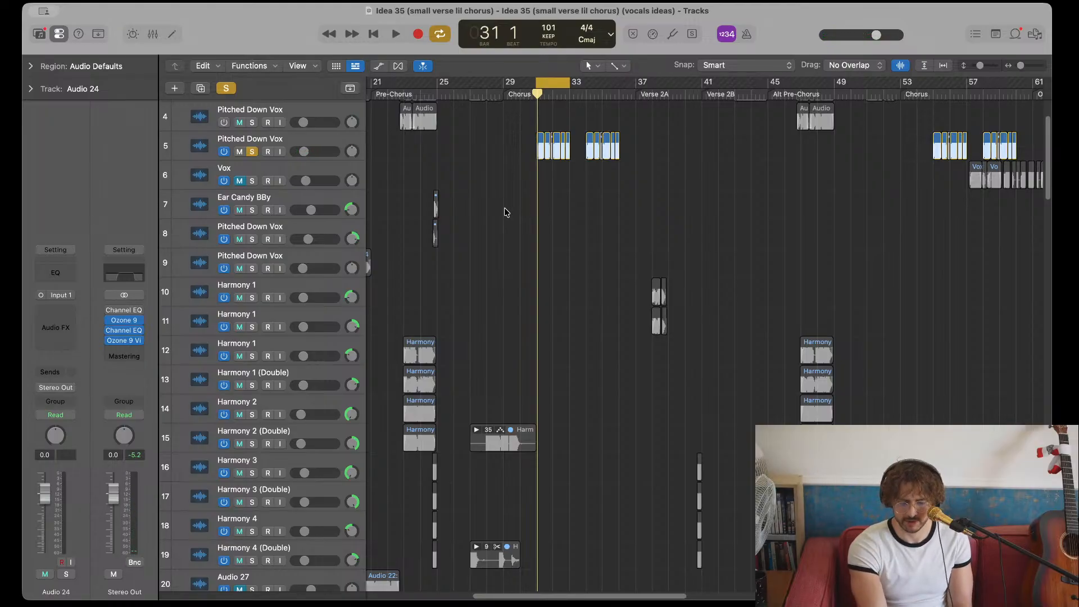
# - Select the six Pitched Down Vox regions between bars 31 and 33 and listen to the soloed cut-up phrase
pyautogui.scroll(5, 529, 208)
pyautogui.hscroll(2, 529, 212)
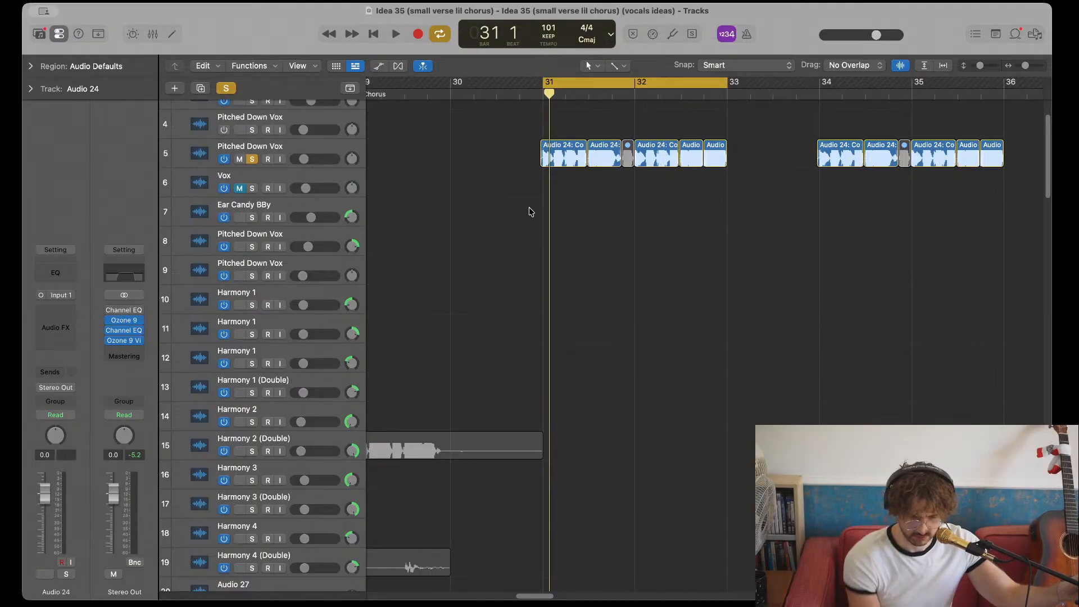
pyautogui.moveTo(551, 168); pyautogui.dragTo(735, 167)
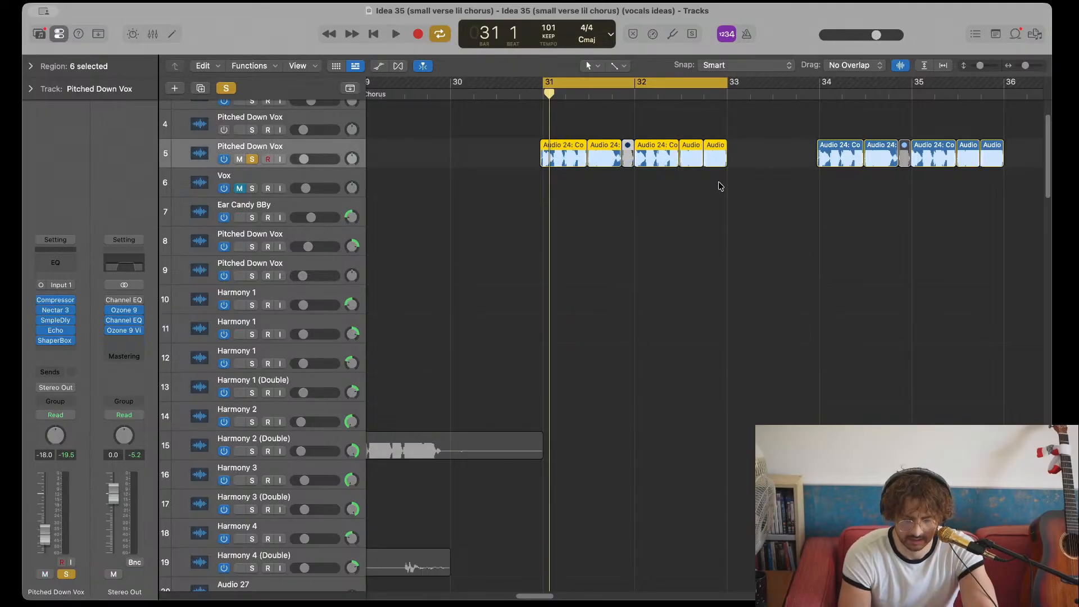
pyautogui.press('space')
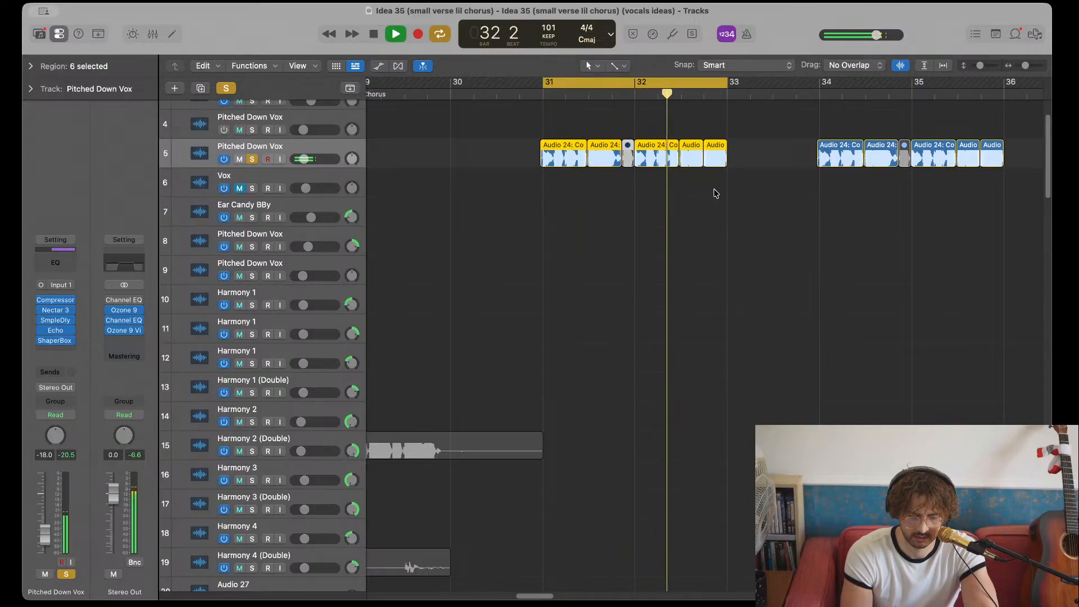
pyautogui.press('space')
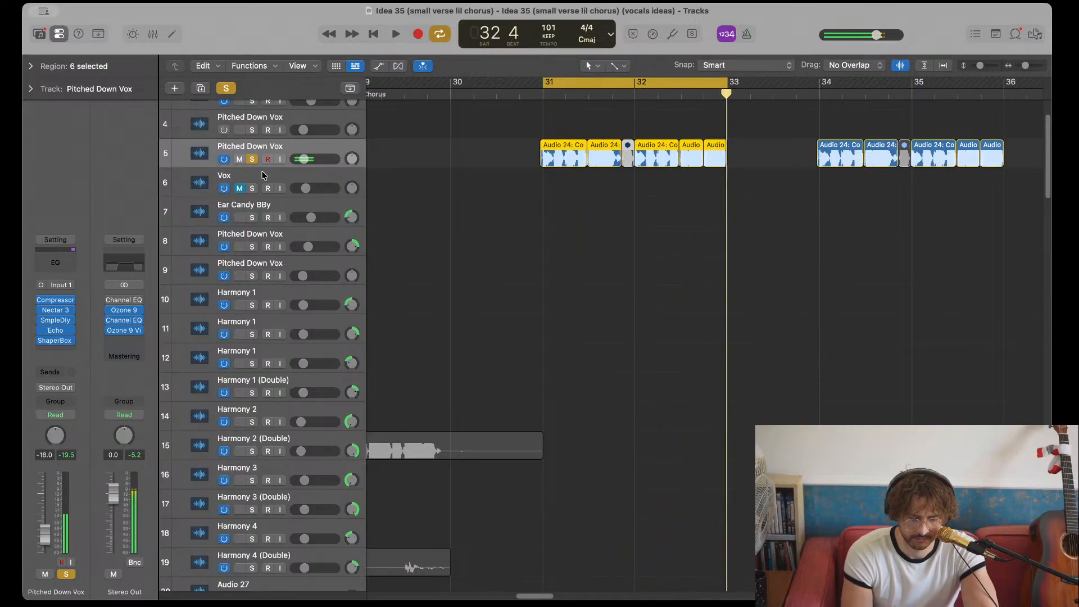
# - Clear the Pitched Down Vox solo and turn off cycle playback
pyautogui.click(252, 160)
pyautogui.scroll(-5, 420, 203)
pyautogui.hscroll(-10, 427, 203)
pyautogui.scroll(-20, 437, 204)
pyautogui.press('c')
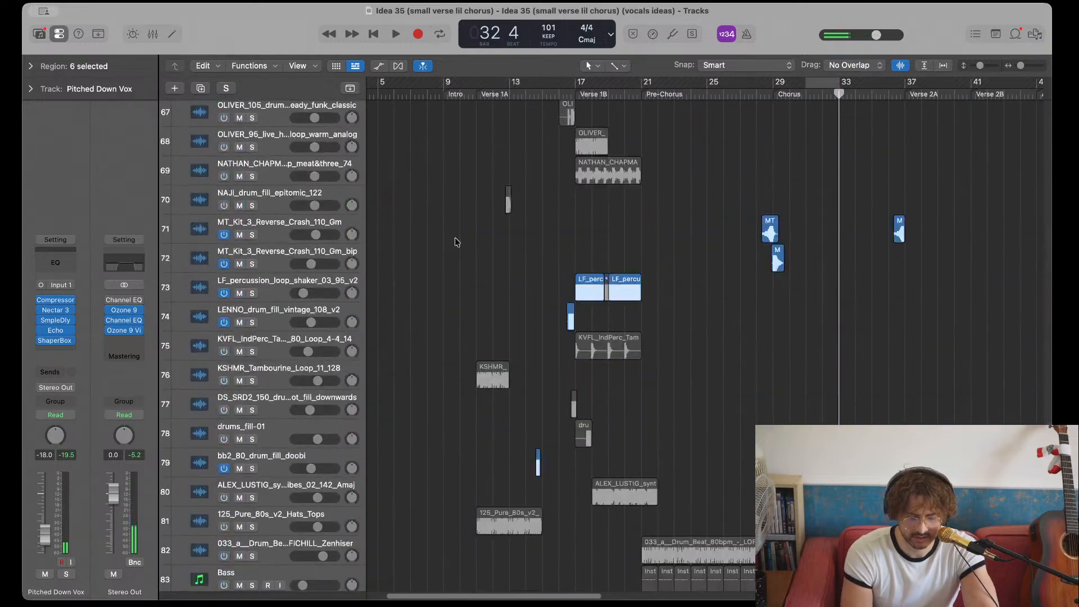
# - Turn on and solo the original Vox track 87, and listen to it from bar 9 into Verse 1A
pyautogui.scroll(-8, 469, 270)
pyautogui.scroll(-4, 472, 257)
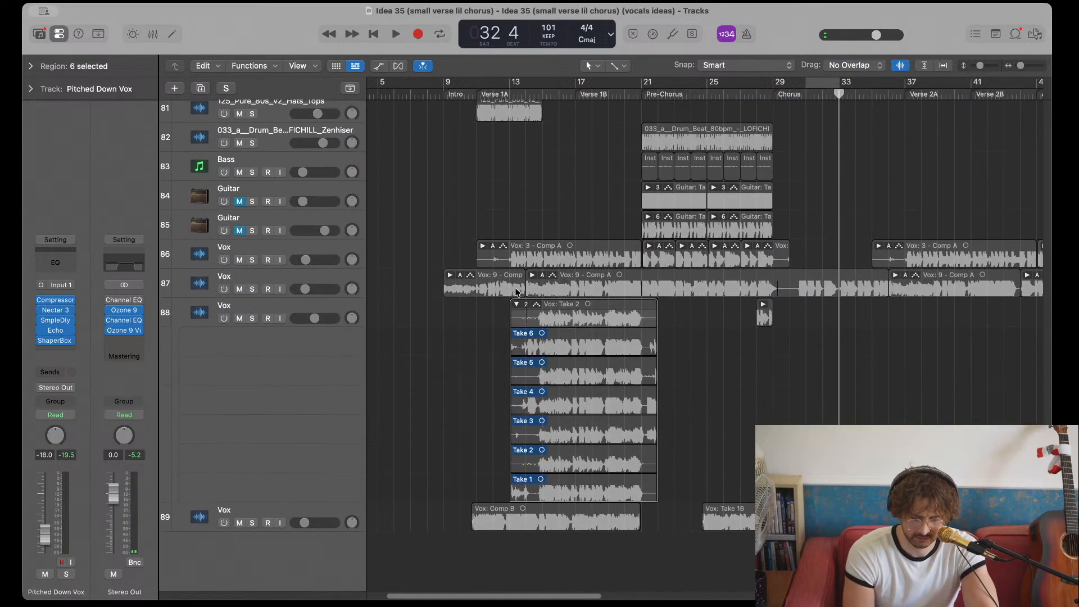
pyautogui.click(237, 298)
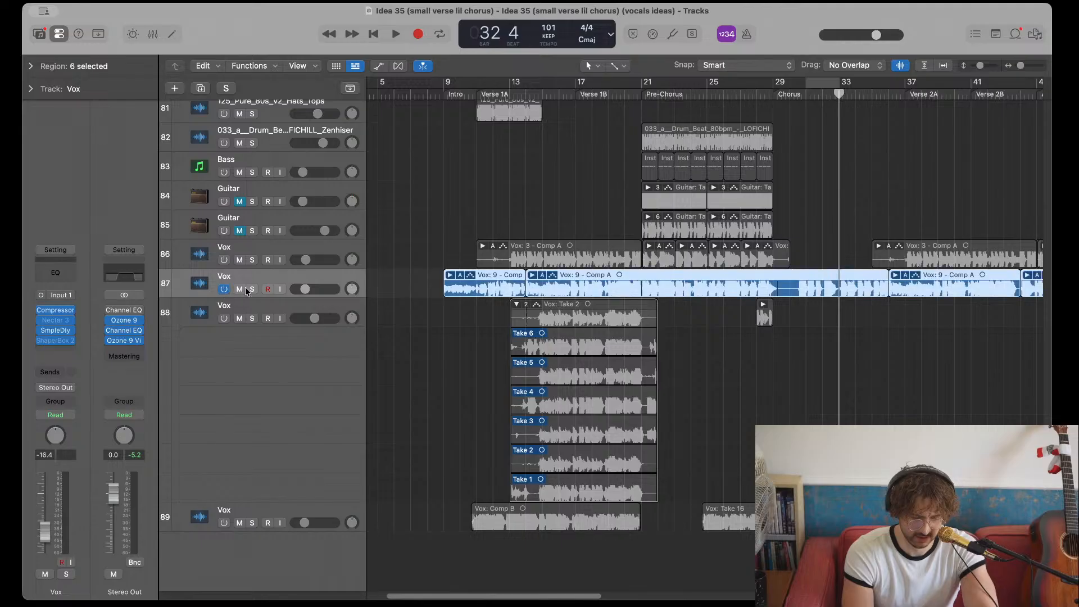
pyautogui.click(252, 289)
pyautogui.click(445, 94)
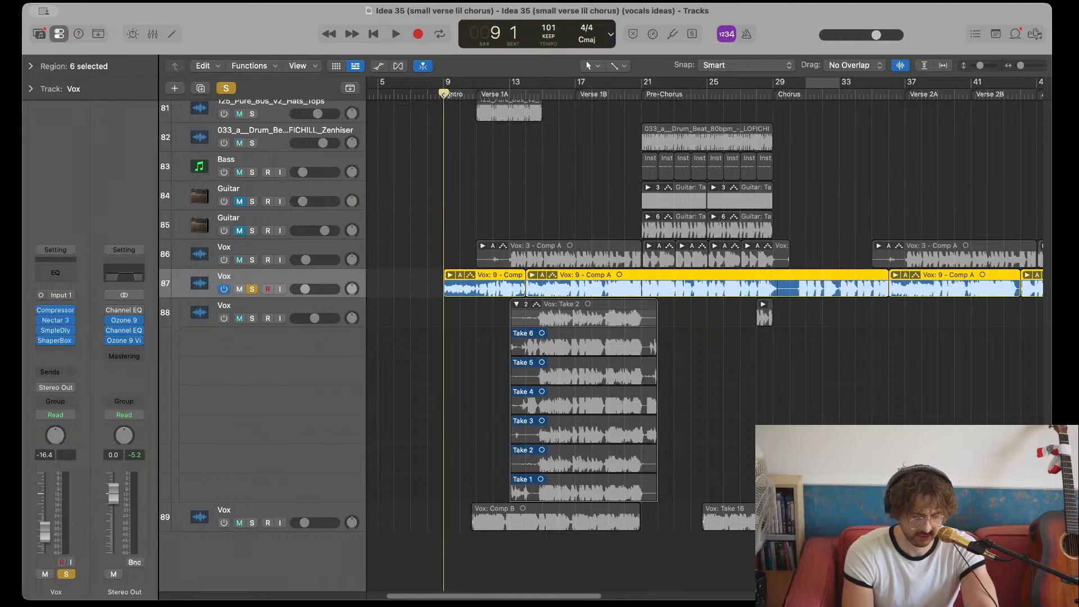
pyautogui.press('space')
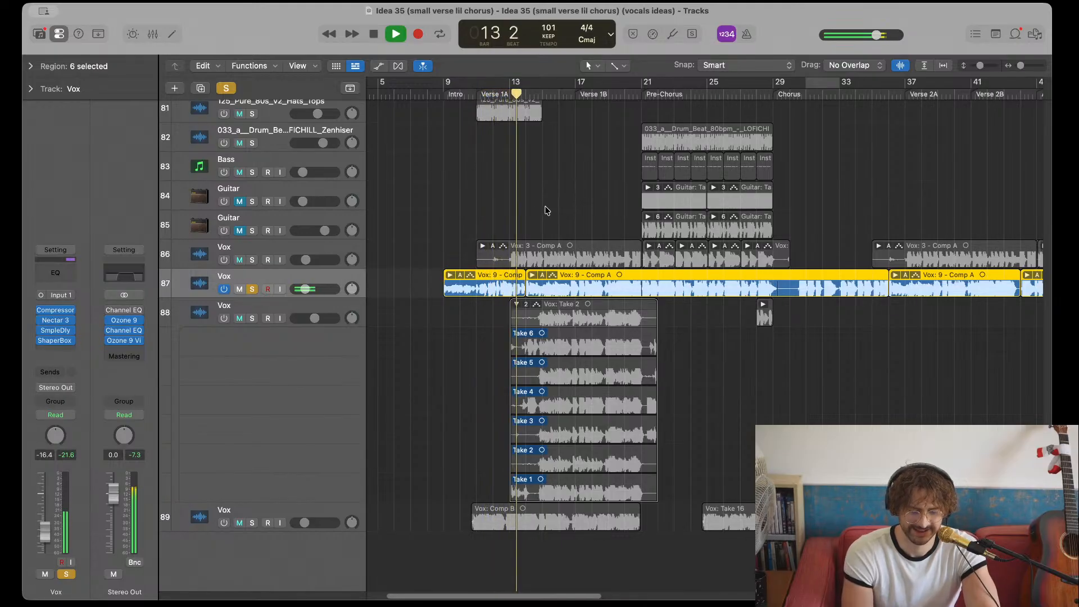
pyautogui.press('space')
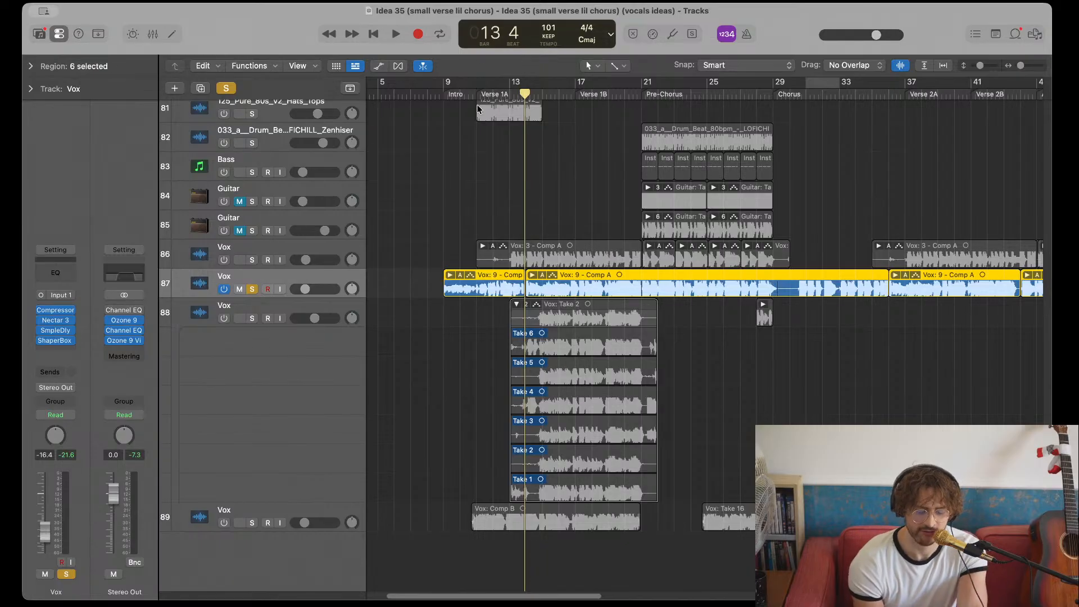
# - Cycle bars 9 to 14, listen to the soloed Vox take, and clear its solo
pyautogui.moveTo(450, 82); pyautogui.dragTo(525, 80)
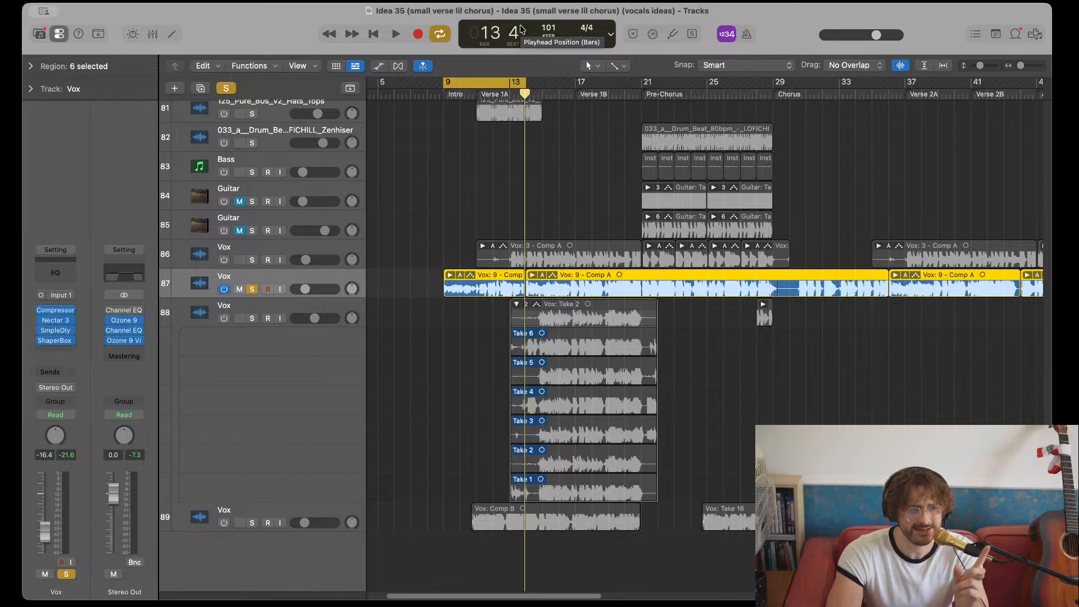
pyautogui.press('space')
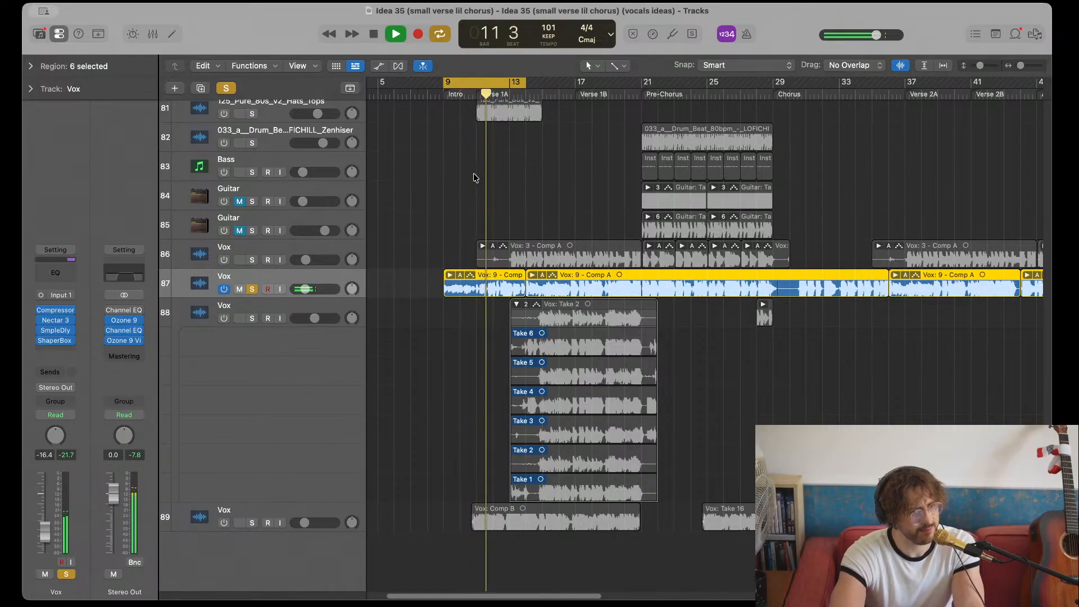
pyautogui.press('space')
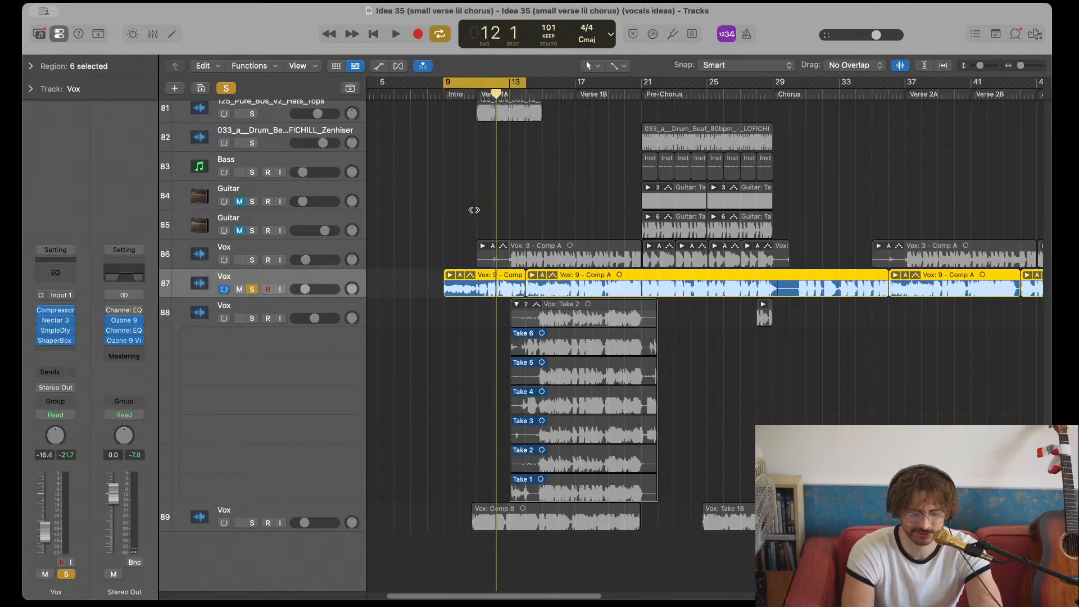
pyautogui.press('s')
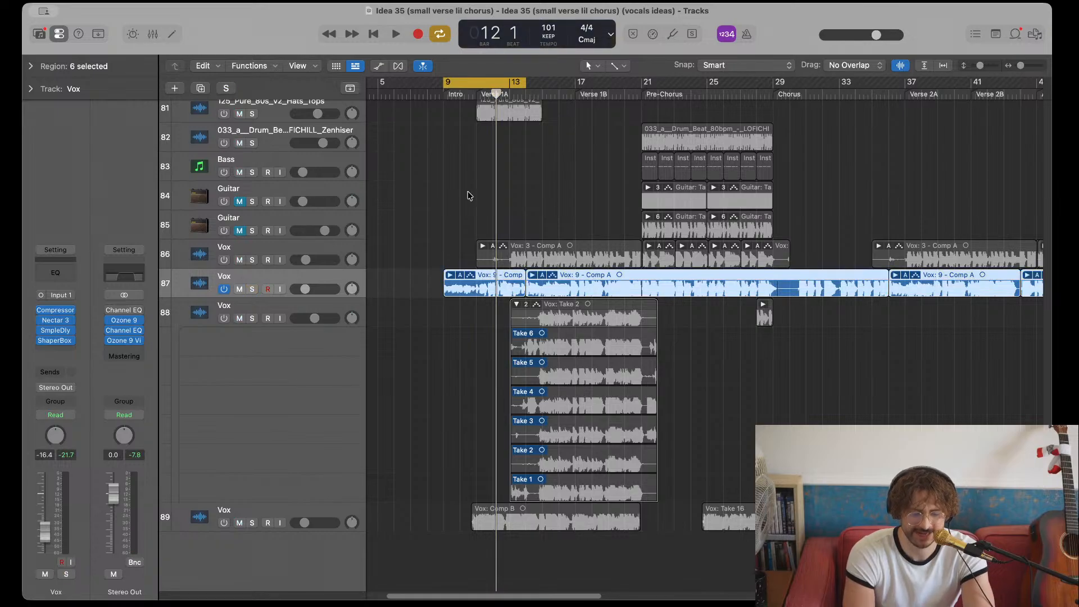
# - Examine the lead vocal, pitched-down and harmony regions across the Intro, Verse 1A and Verse 1B
pyautogui.hscroll(-2, 384, 286)
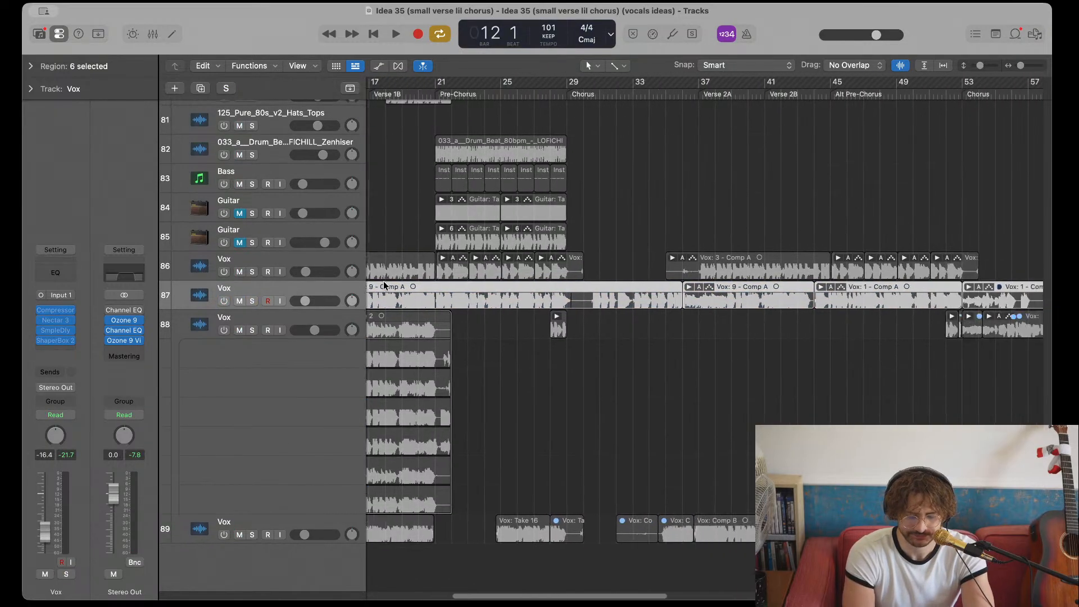
pyautogui.scroll(20, 384, 286)
pyautogui.scroll(15, 385, 288)
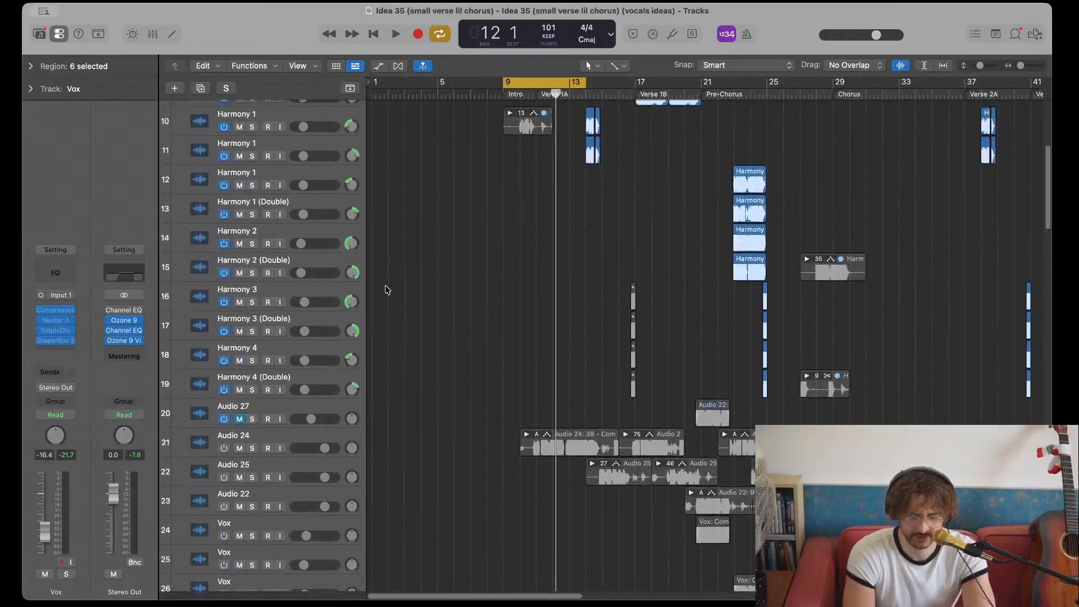
pyautogui.scroll(-3, 384, 287)
pyautogui.hscroll(1, 478, 248)
pyautogui.scroll(7, 478, 248)
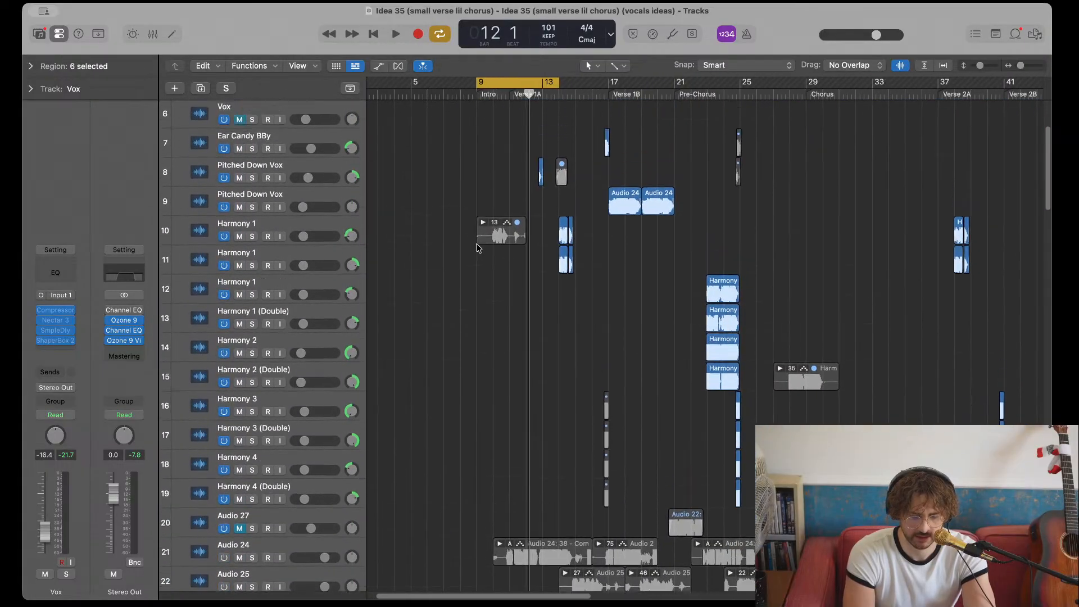
pyautogui.scroll(5, 505, 255)
pyautogui.hscroll(3, 573, 236)
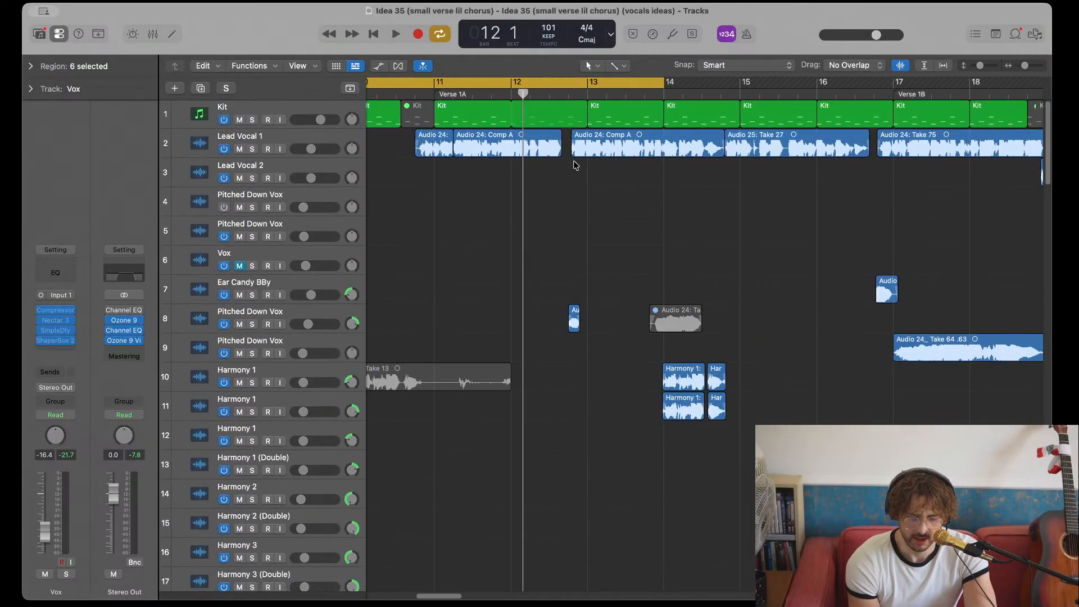
pyautogui.scroll(-8, 652, 325)
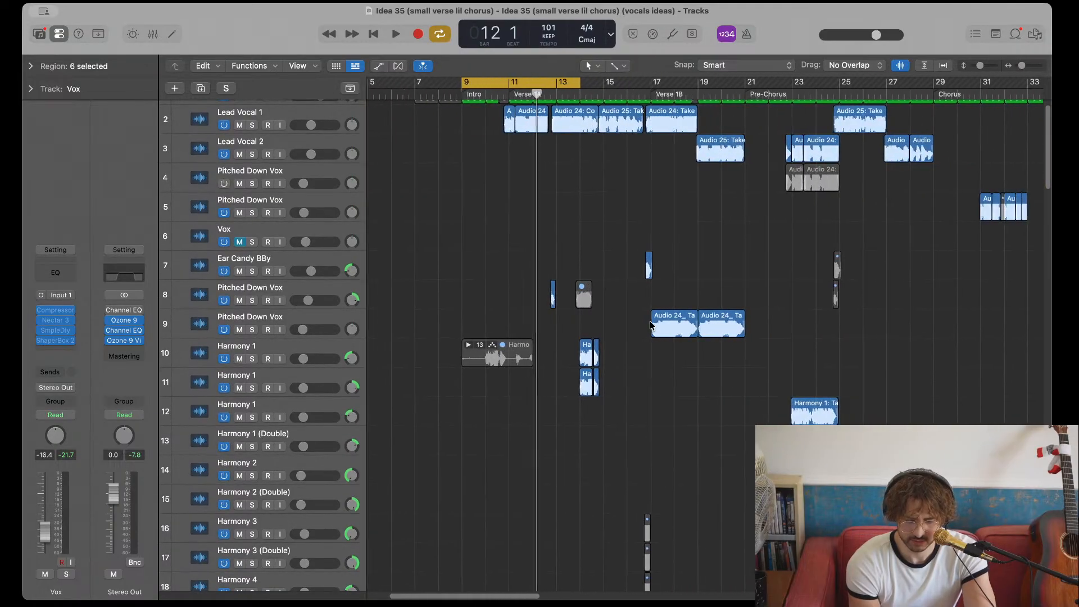
pyautogui.hscroll(1, 619, 270)
# - Replace the Intro cycle with a four-bar cycle range from bar 17 to bar 21 over Verse 1B
pyautogui.click(550, 82)
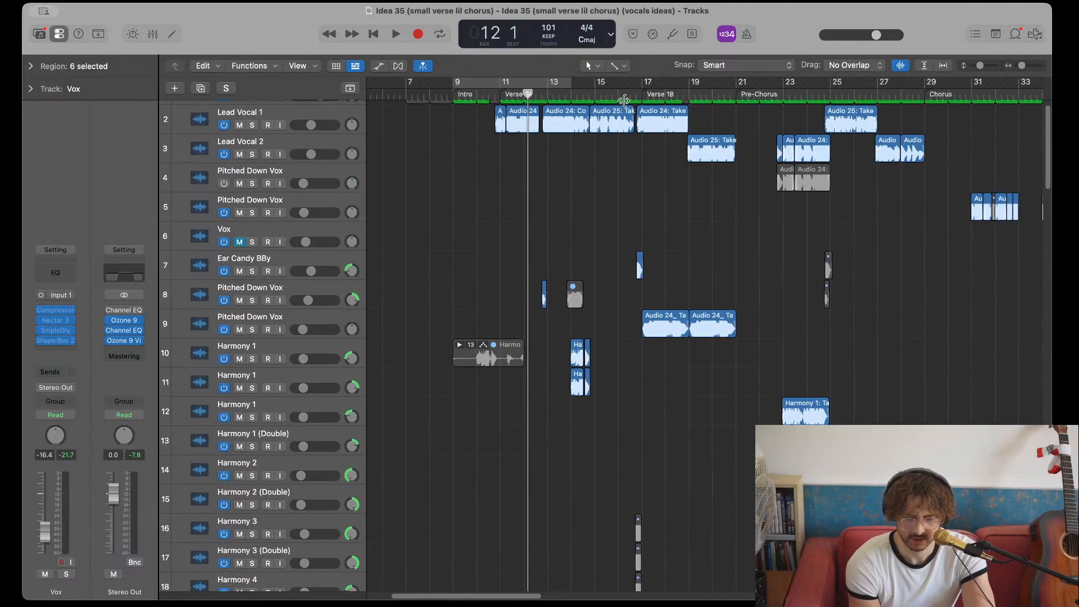
pyautogui.click(636, 83)
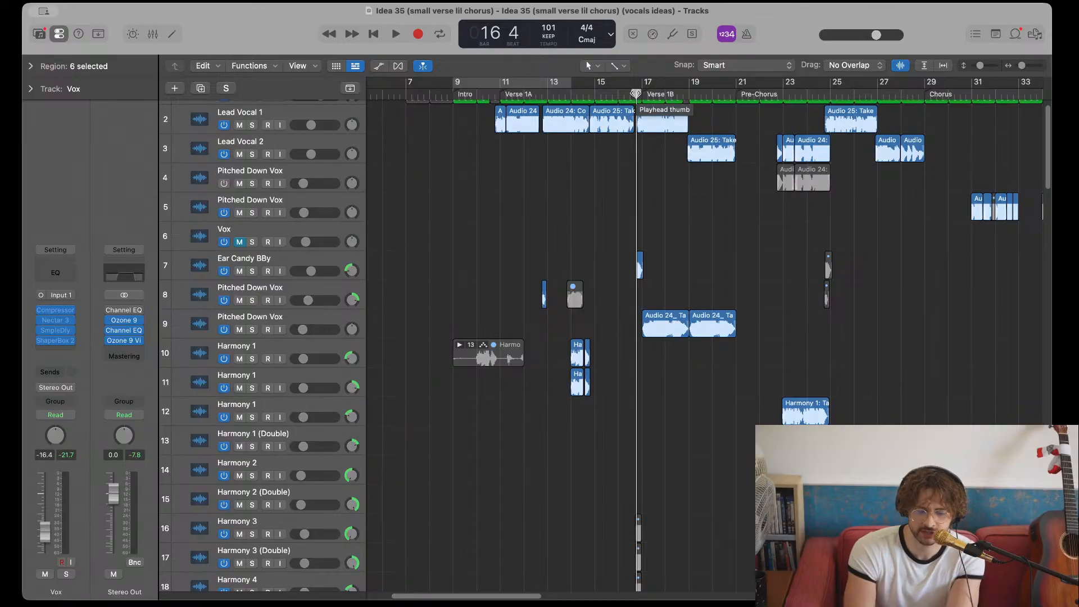
pyautogui.hscroll(5, 568, 112)
pyautogui.scroll(1, 596, 124)
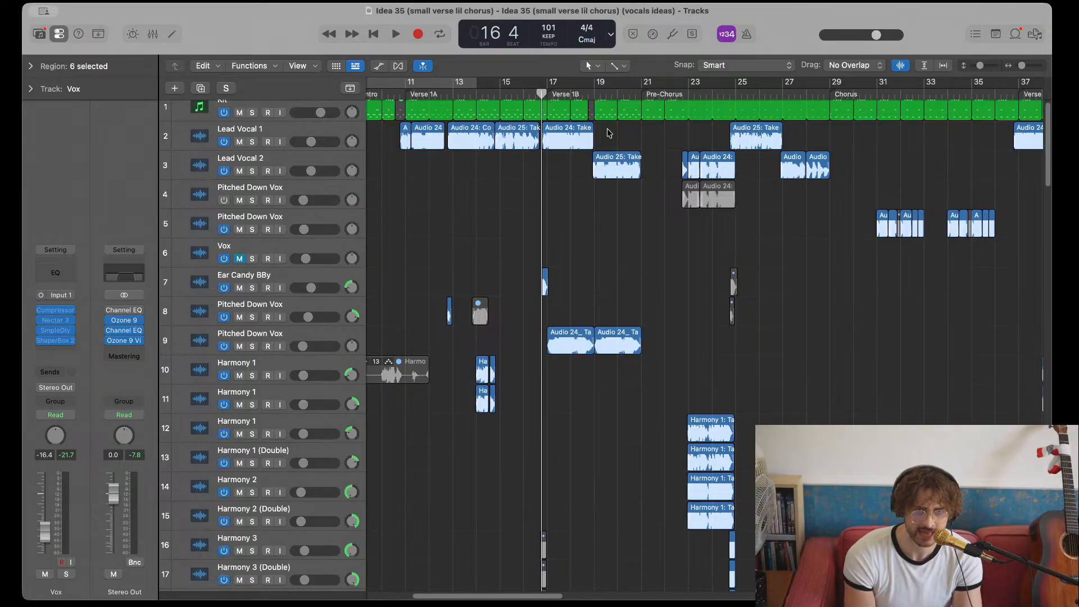
pyautogui.moveTo(553, 86); pyautogui.dragTo(642, 86)
# - Solo the Pitched Down Vox track 9 and listen to its two regions in the Verse 1B cycle
pyautogui.click(252, 346)
pyautogui.press('space')
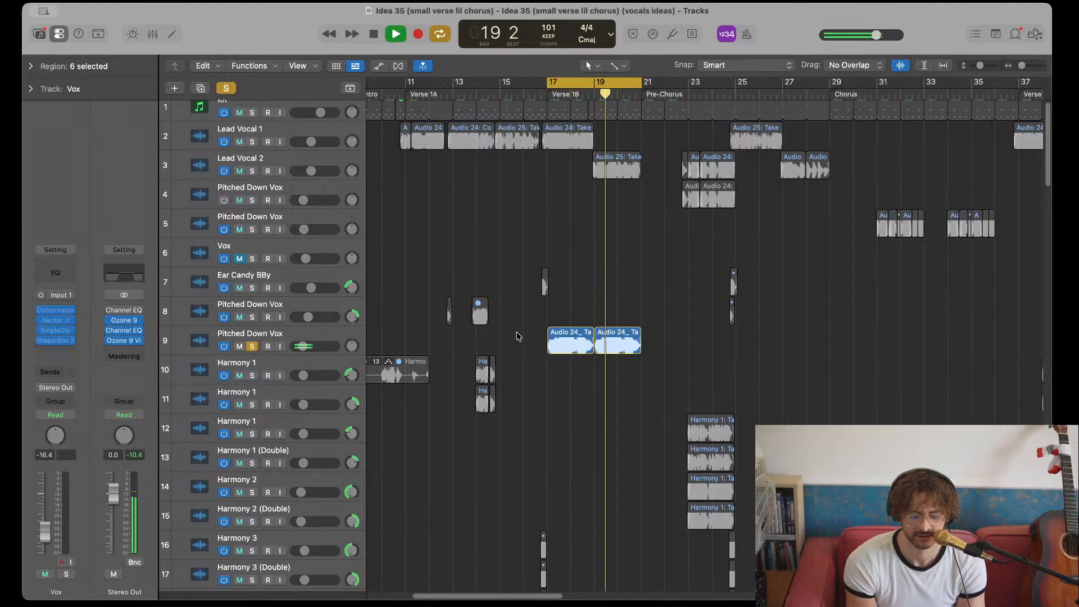
pyautogui.press('space')
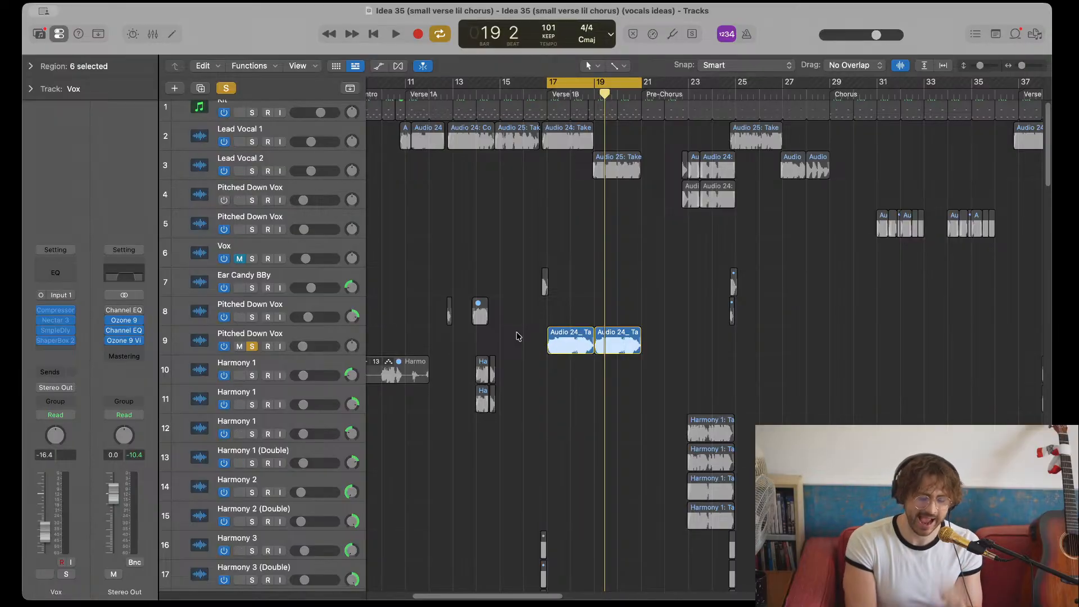
# - Try placing the second Verse 1B Pitched Down Vox region on the Ear Candy BBy track and zoom in on its waveform
pyautogui.click(643, 330)
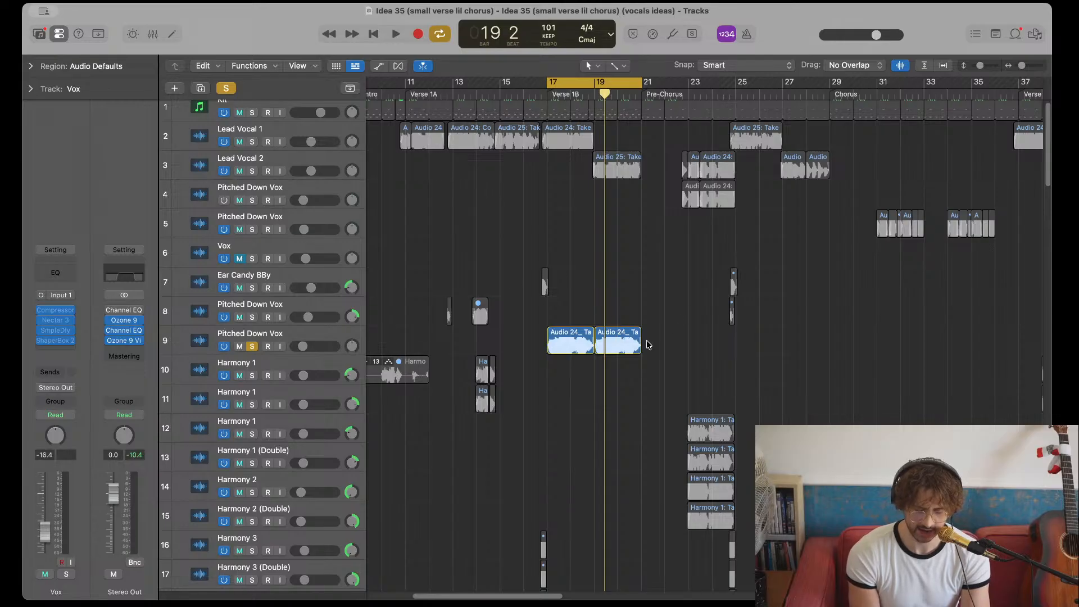
pyautogui.moveTo(616, 343); pyautogui.dragTo(634, 281)
pyautogui.press('z')
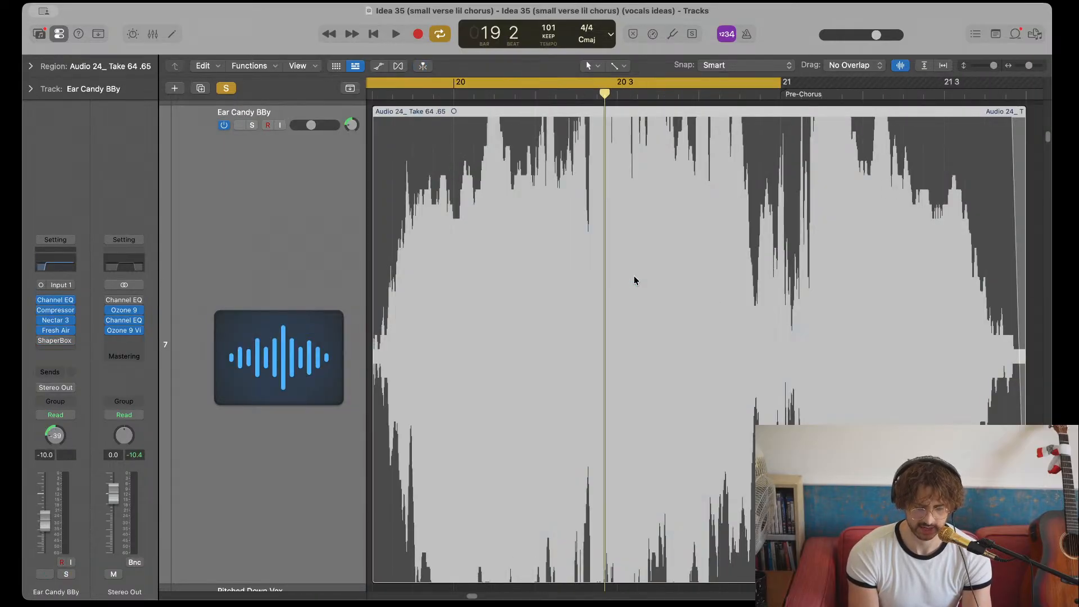
pyautogui.press('z')
pyautogui.press('super+z')
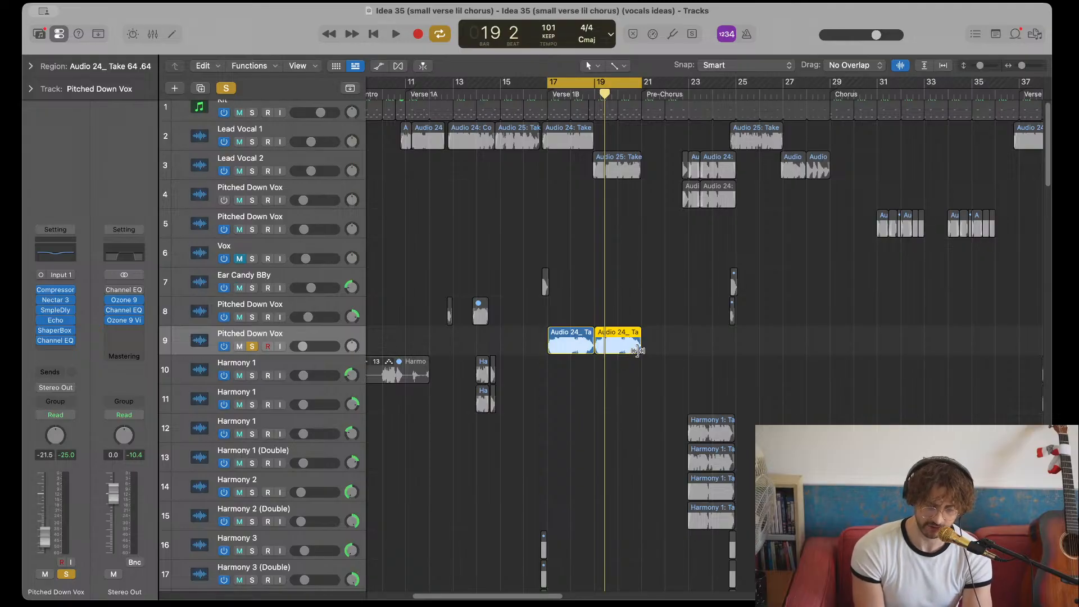
# - Try extending the Pitched Down Vox region at bar 19 to about bar 26 and play it
pyautogui.moveTo(638, 351); pyautogui.dragTo(759, 345)
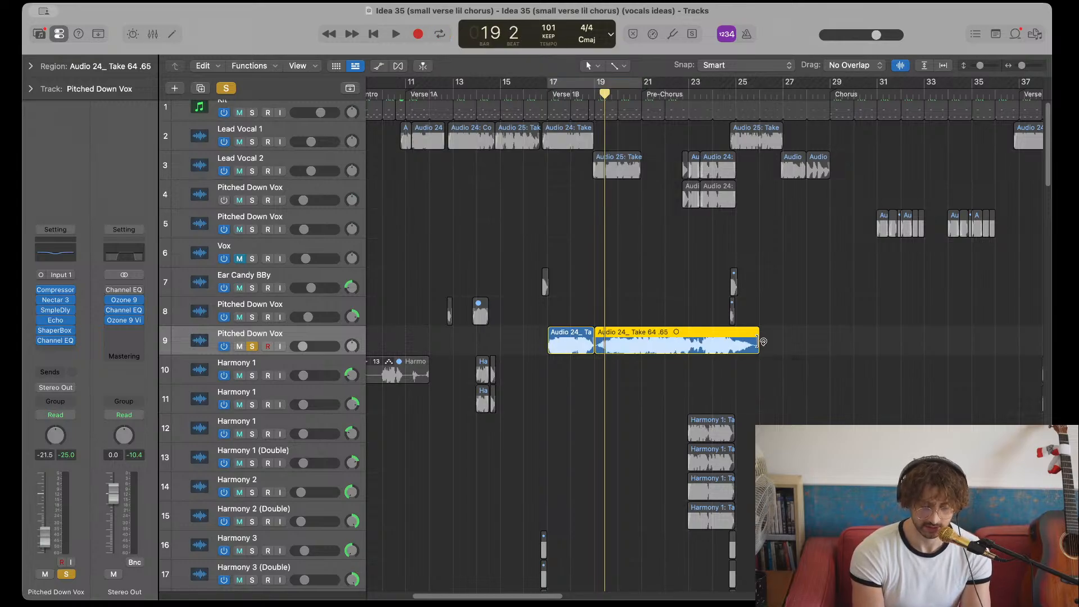
pyautogui.press('space')
pyautogui.hotkey('ctrl', 'z')
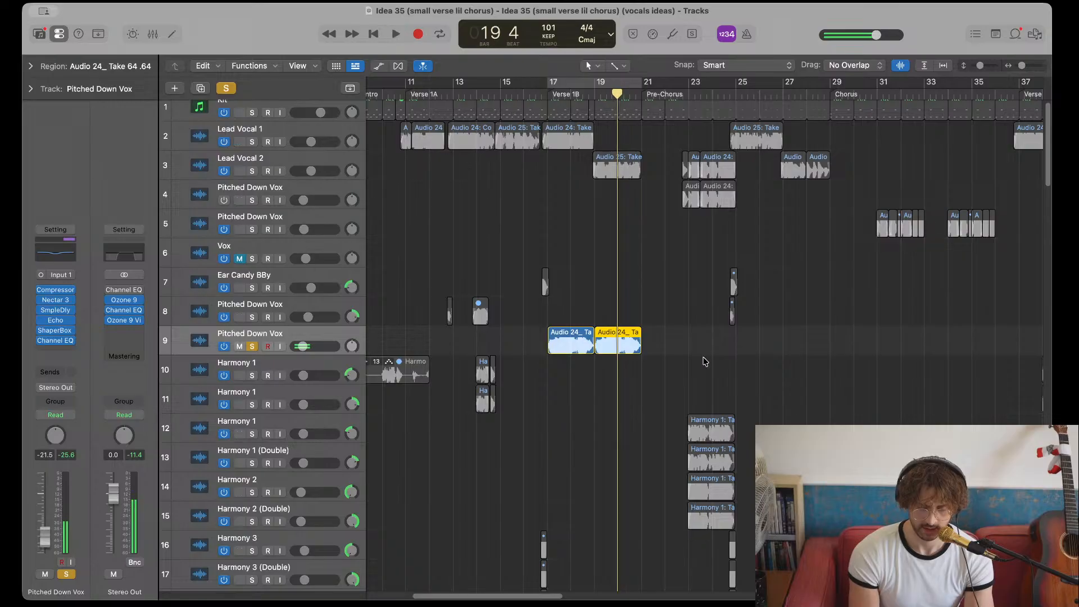
# - Shorten the Pitched Down Vox region at bar 19 to a length of 0 2 2 0 and delete the region before it
pyautogui.scroll(5, 705, 362)
pyautogui.hscroll(-5, 694, 369)
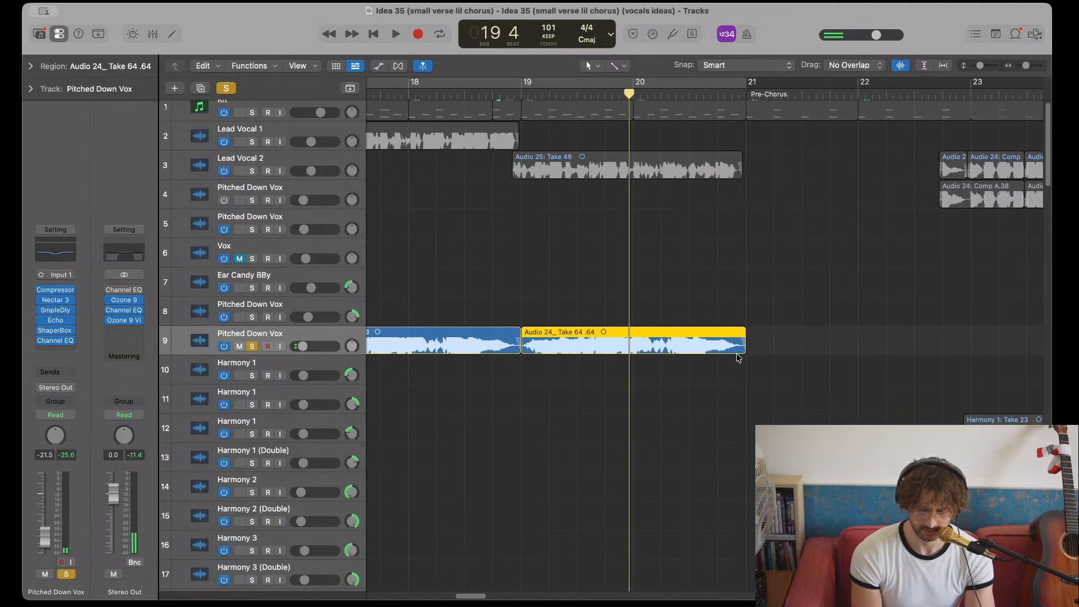
pyautogui.moveTo(742, 351); pyautogui.dragTo(590, 351)
pyautogui.click(497, 353)
pyautogui.press('Delete')
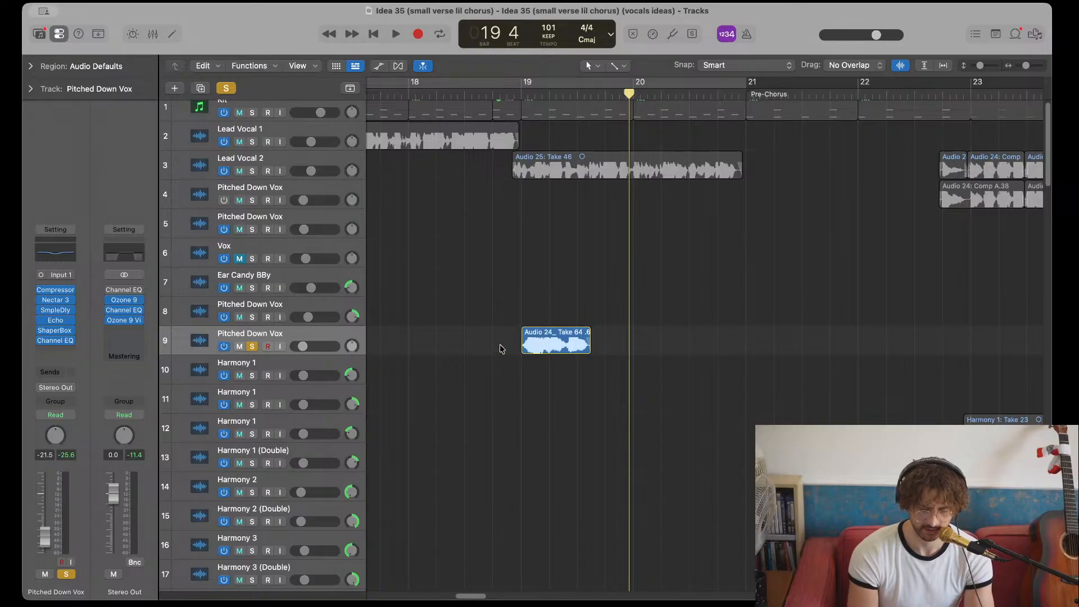
pyautogui.click(524, 353)
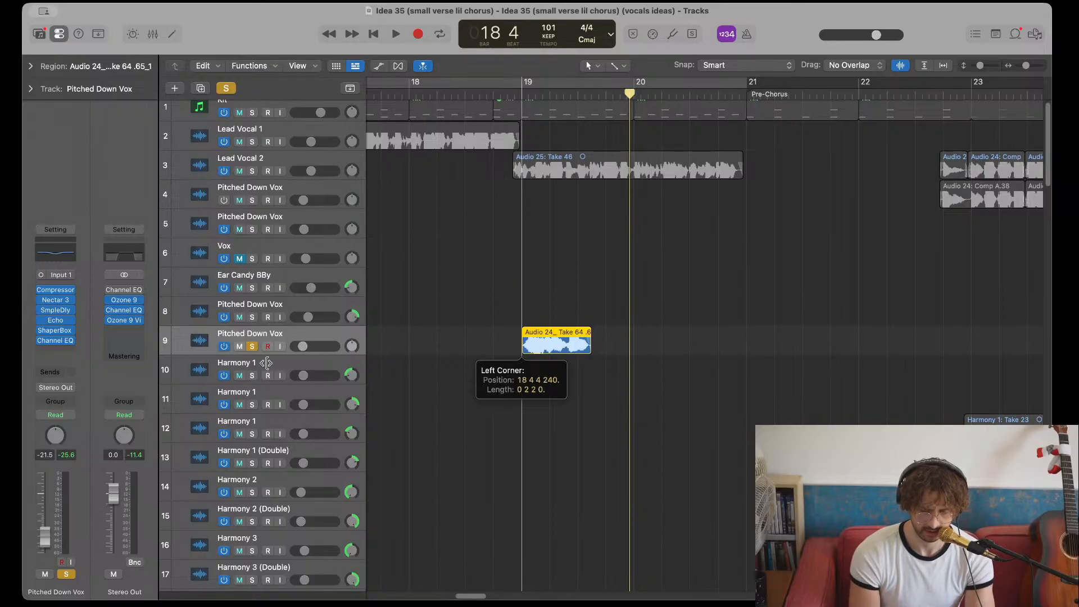
# - Play the shortened, soloed Pitched Down Vox region at bar 19 on track 9
pyautogui.click(588, 348)
pyautogui.click(507, 95)
pyautogui.press('space')
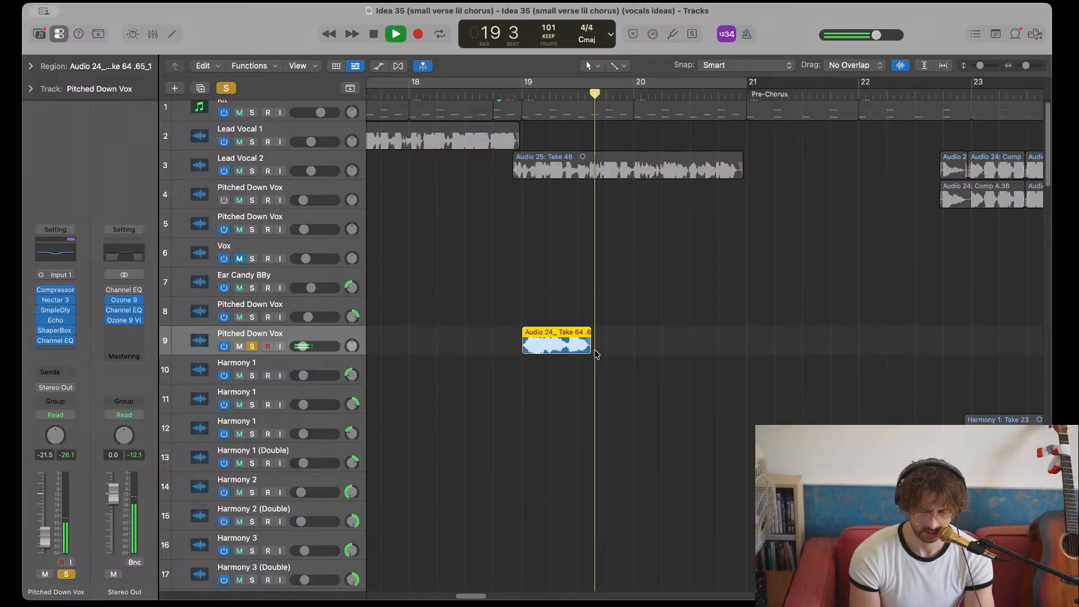
pyautogui.press('space')
# - Undo the deletion of the Pitched Down Vox region before bar 19 and delete that region again
pyautogui.press('super+z')
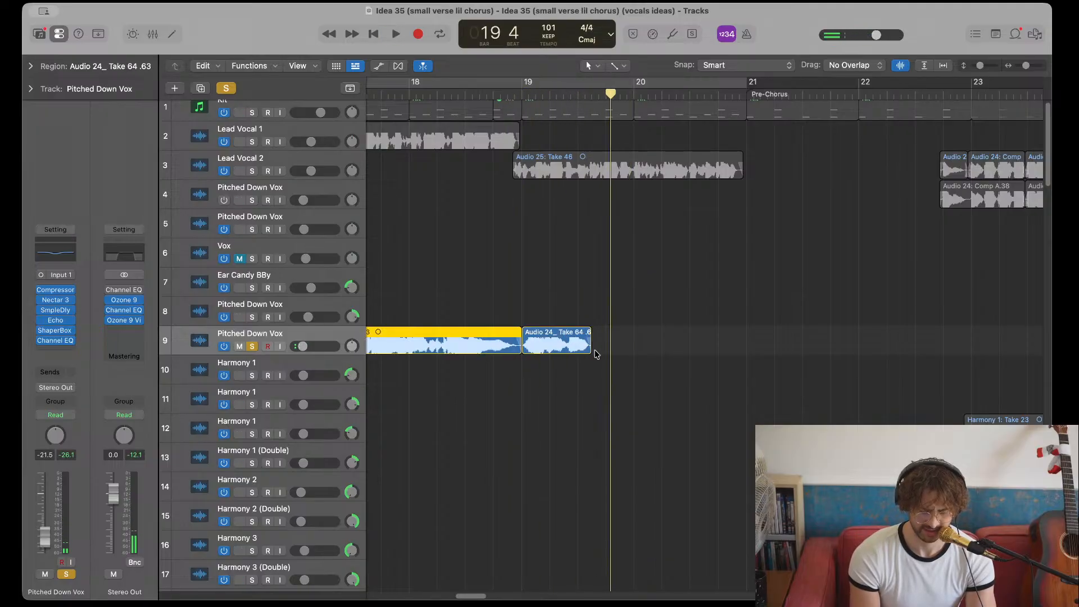
pyautogui.press('Delete')
pyautogui.moveTo(587, 352); pyautogui.dragTo(587, 352)
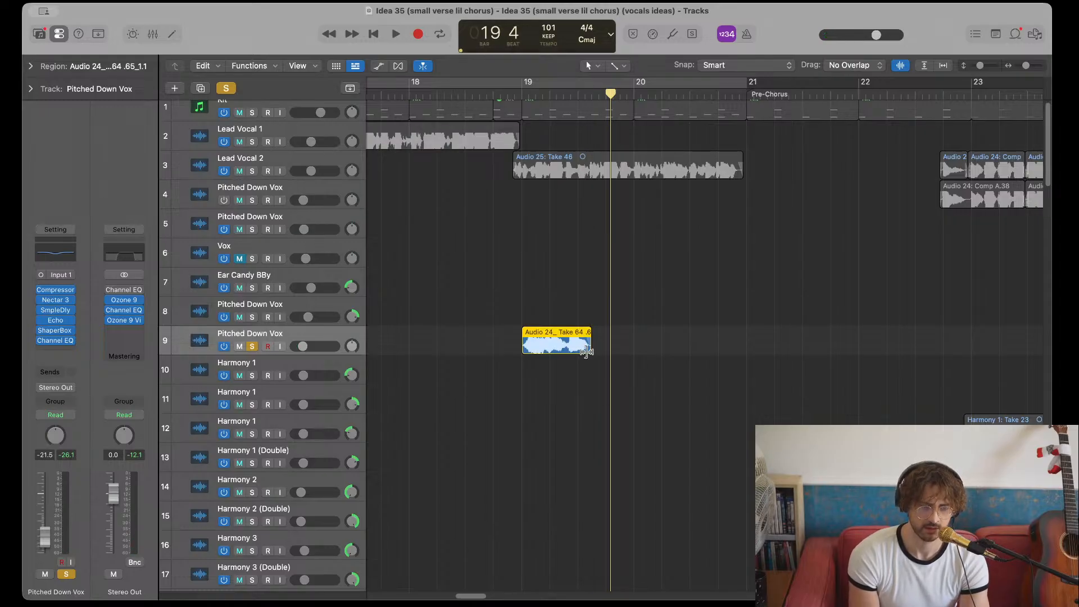
pyautogui.hscroll(3, 586, 352)
pyautogui.click(586, 352)
# - Turn off the solo and play the full mix in the Pre-Chorus from about bar 24
pyautogui.scroll(-8, 586, 352)
pyautogui.hscroll(2, 586, 352)
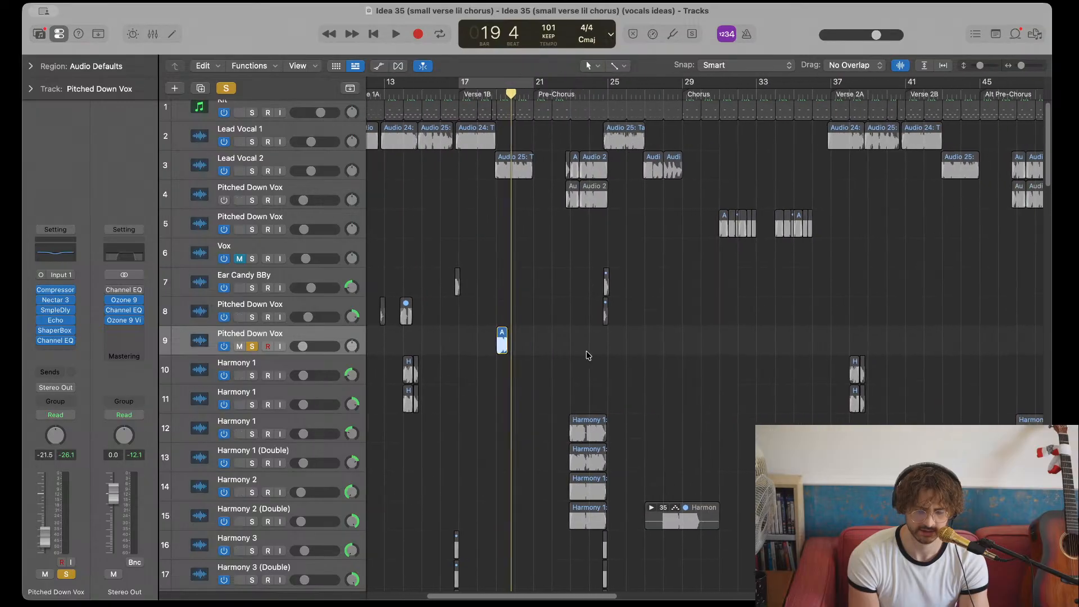
pyautogui.press('super+a')
pyautogui.press('s')
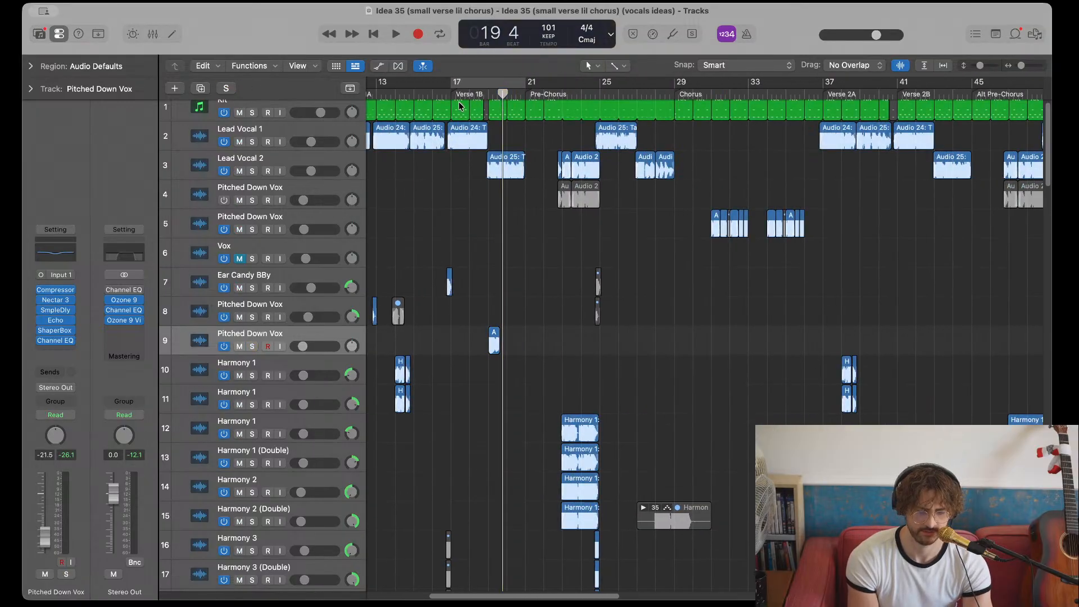
pyautogui.click(581, 97)
pyautogui.press('space')
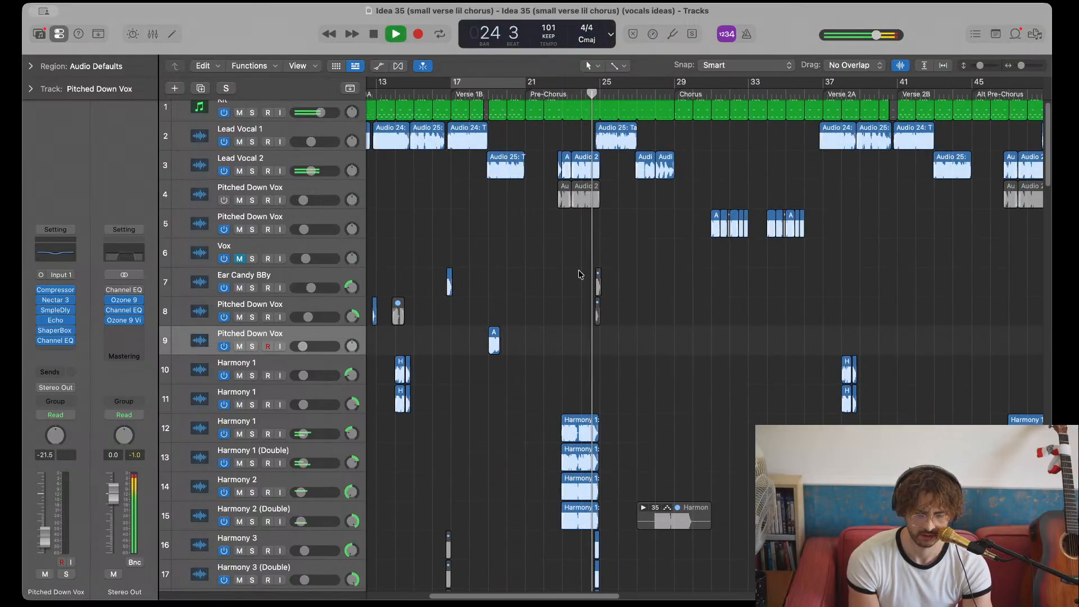
pyautogui.press('space')
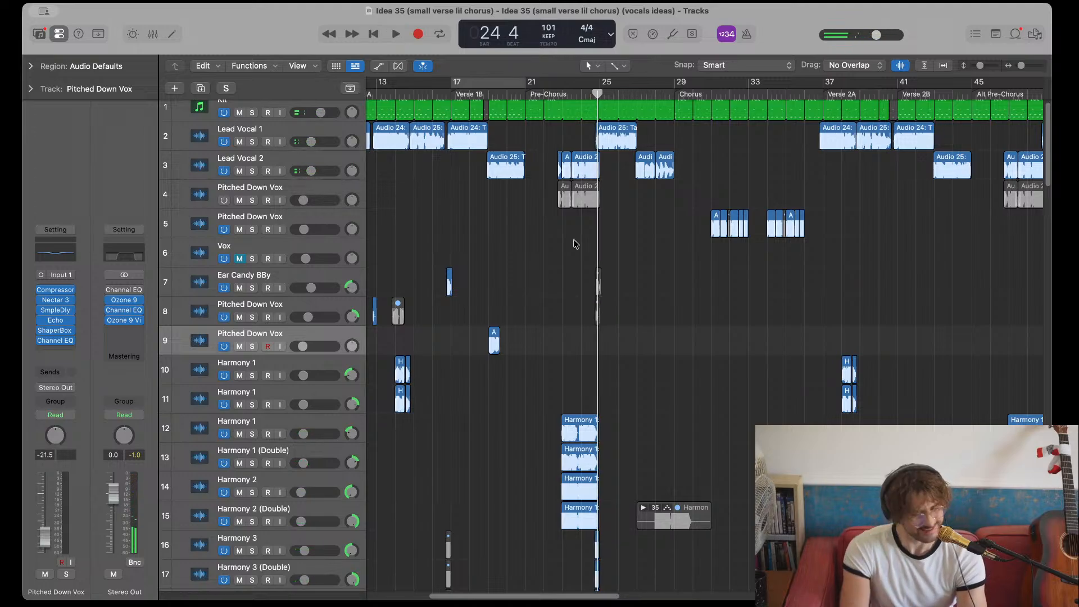
# - Solo the Lead Vocal 2 comp region ending at bar 25 and play a cycle from about 24 2 to 25 2
pyautogui.scroll(3, 433, 354)
pyautogui.hscroll(10, 669, 349)
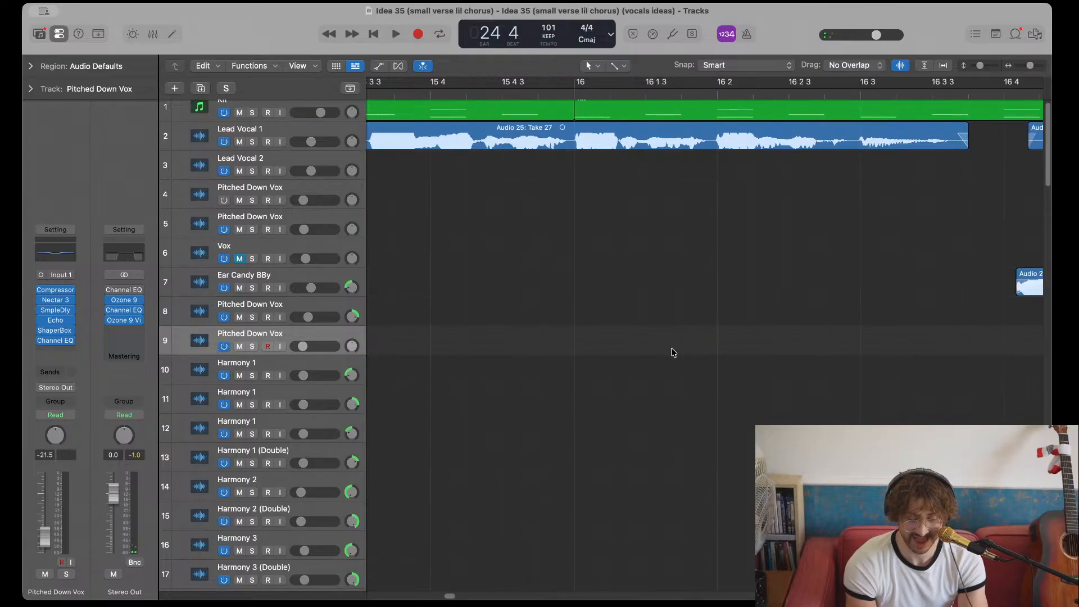
pyautogui.scroll(1, 673, 352)
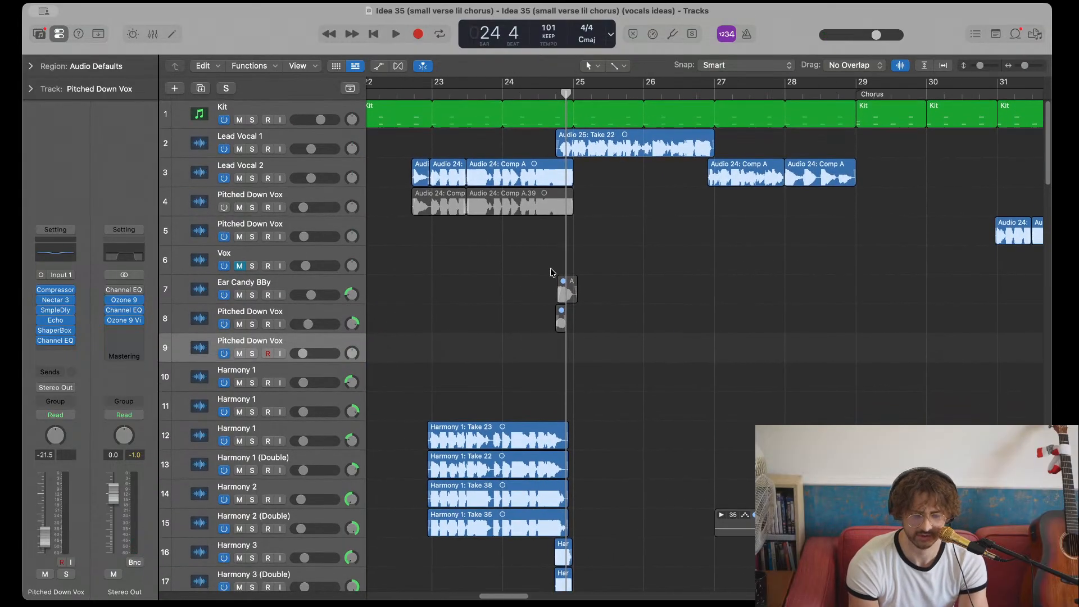
pyautogui.scroll(4, 552, 271)
pyautogui.click(549, 178)
pyautogui.moveTo(462, 83); pyautogui.dragTo(716, 83)
pyautogui.press('s')
pyautogui.press('space')
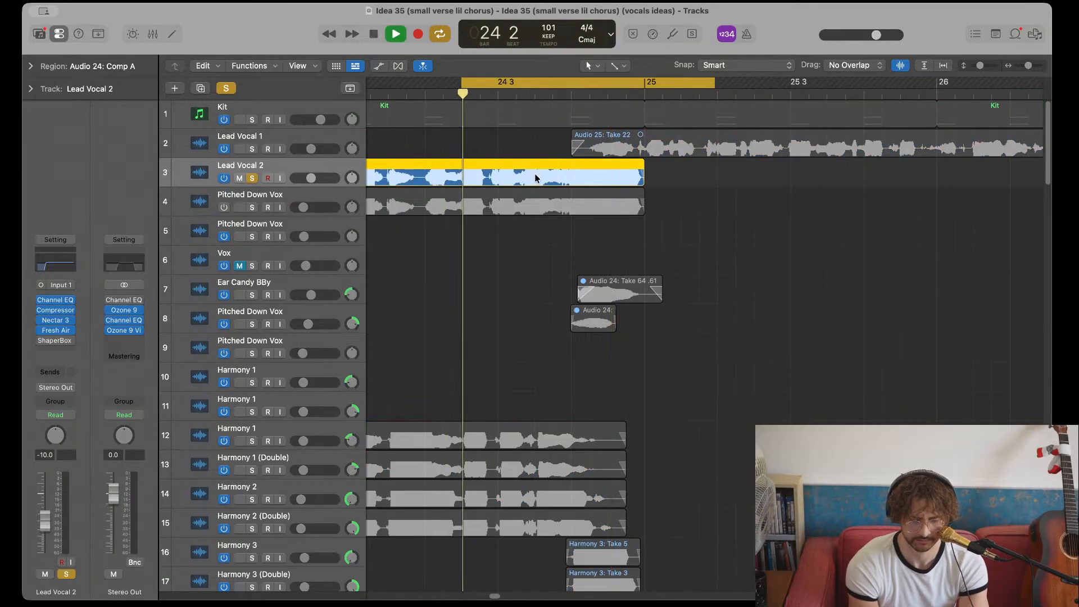
pyautogui.scroll(-3, 666, 174)
pyautogui.press('space')
pyautogui.hscroll(1, 652, 176)
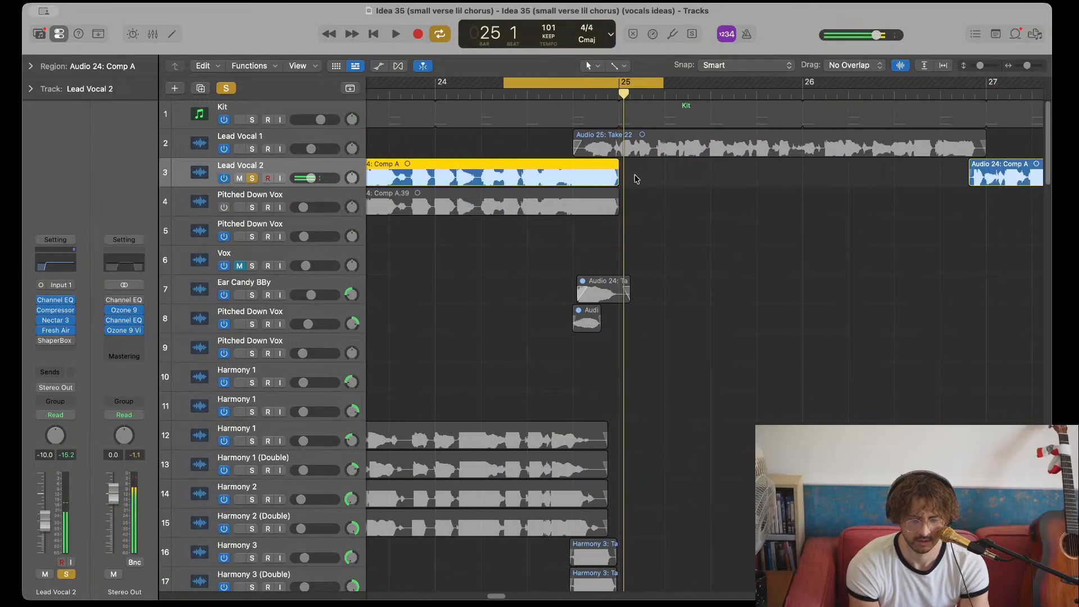
# - Extend the cycle to about bar 27 and try lengthening the Lead Vocal 2 comp region to about 26 3
pyautogui.scroll(-3, 667, 84)
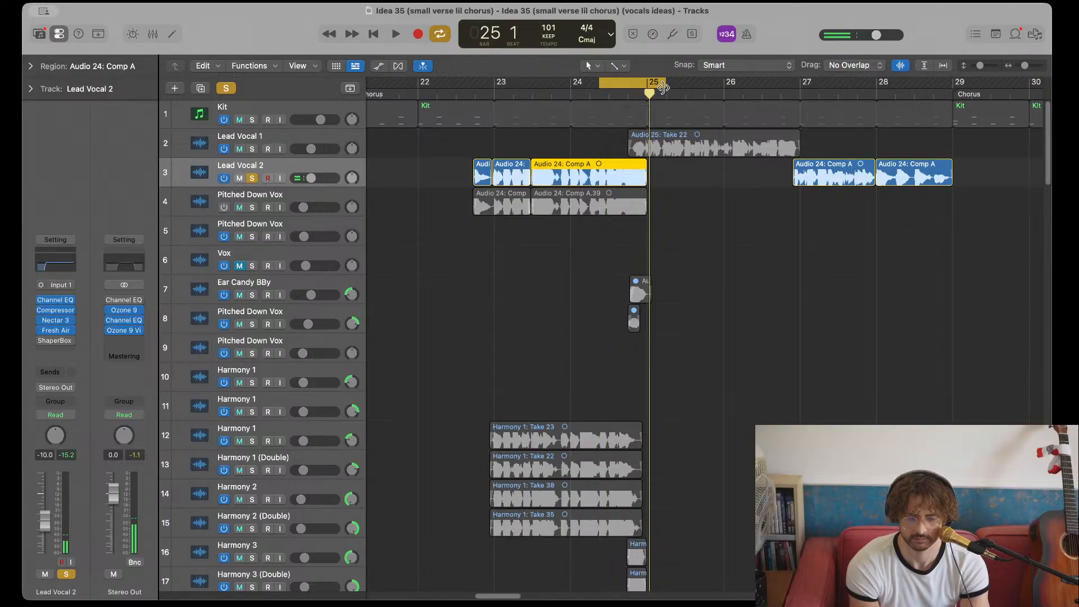
pyautogui.moveTo(667, 84); pyautogui.dragTo(810, 86)
pyautogui.moveTo(645, 181); pyautogui.dragTo(781, 201)
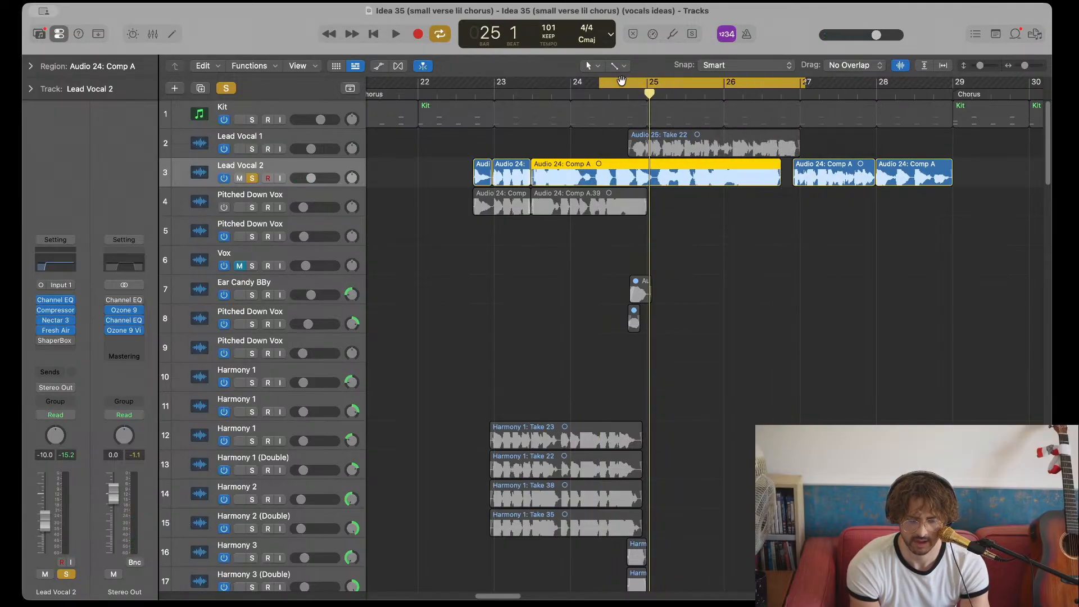
pyautogui.press('super+z')
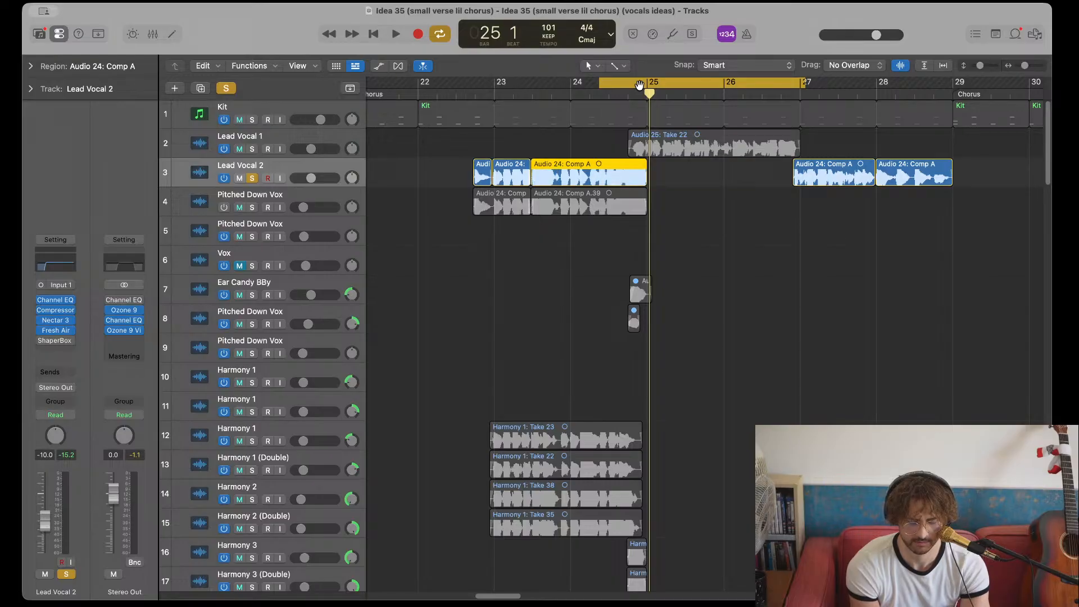
# - Duplicate the Lead Vocal 2 track and place a copy of the comp region on it, extended to about 28 3
pyautogui.click(260, 174)
pyautogui.press('super+d')
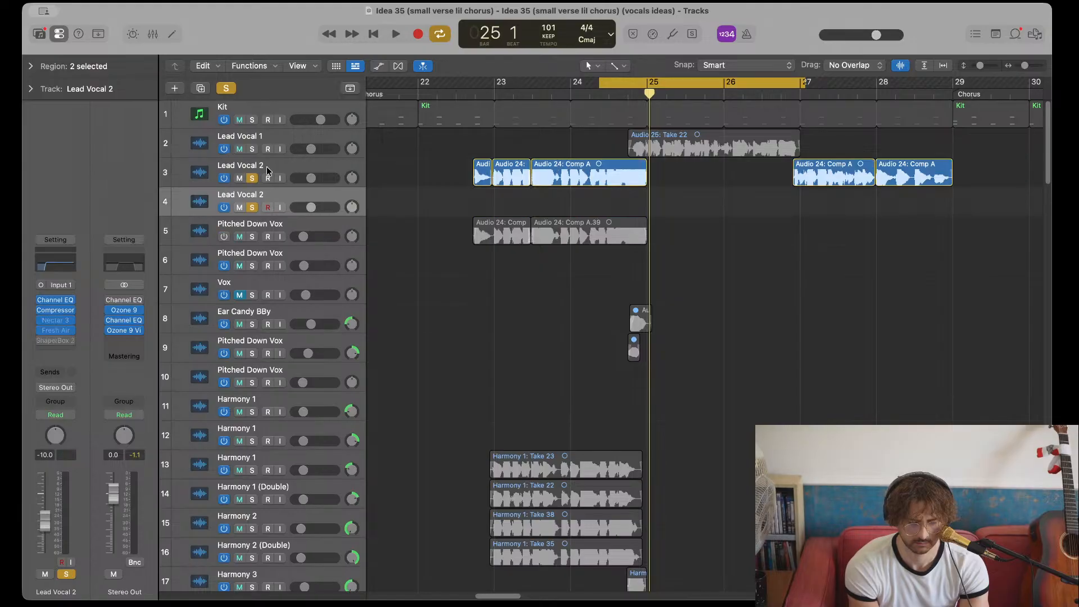
pyautogui.moveTo(579, 169); pyautogui.dragTo(832, 227)
pyautogui.hscroll(3, 577, 202)
pyautogui.hscroll(2, 573, 206)
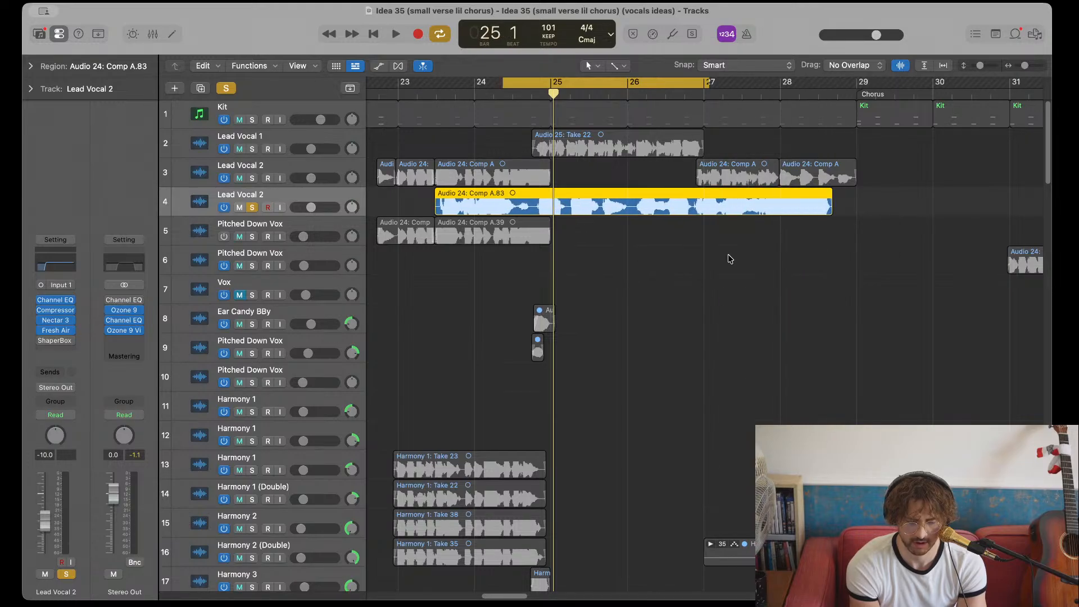
# - Turn off the cycle and play the extended Lead Vocal 2 region on track 4 from about bar 27
pyautogui.hscroll(6, 730, 258)
pyautogui.click(530, 83)
pyautogui.click(530, 91)
pyautogui.press('space')
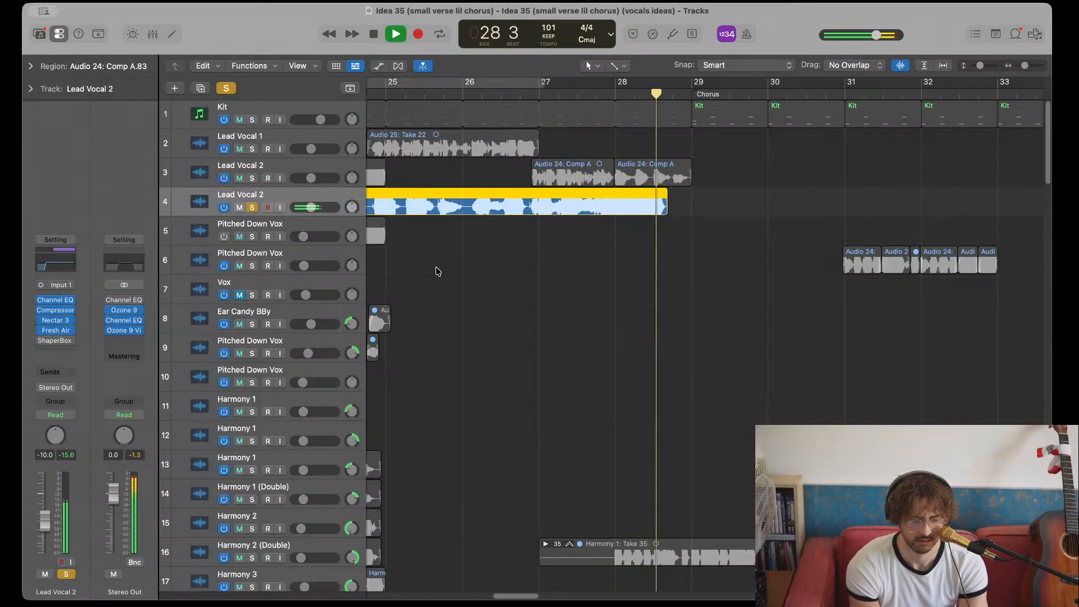
pyautogui.press('space')
# - Duplicate the Pitched Down Vox track 5 and copy the comp region ending at bar 25 onto the new track
pyautogui.scroll(-3, 438, 272)
pyautogui.click(215, 227)
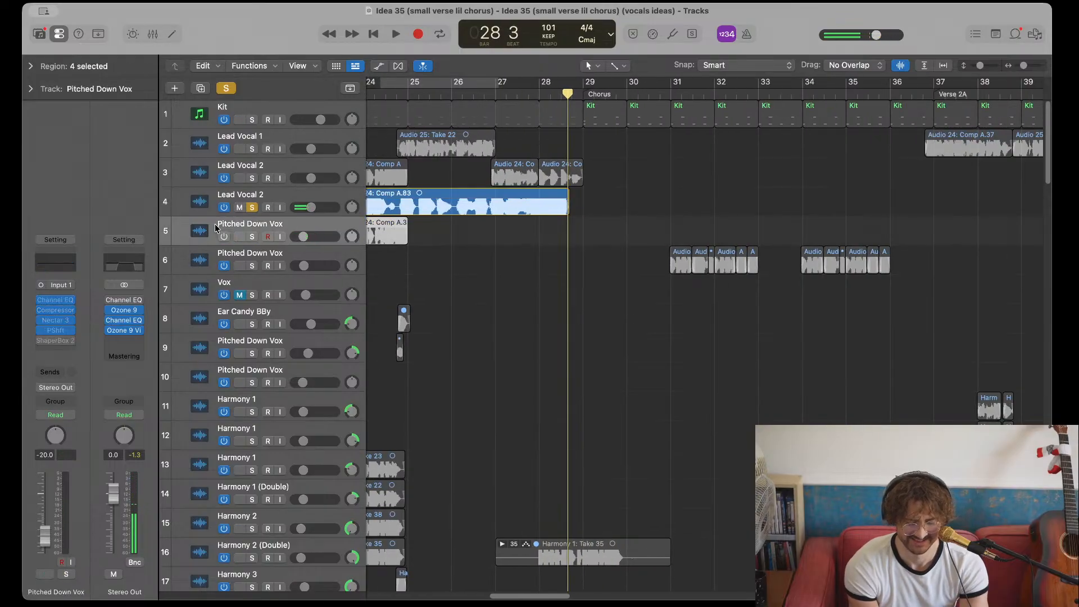
pyautogui.press('super+d')
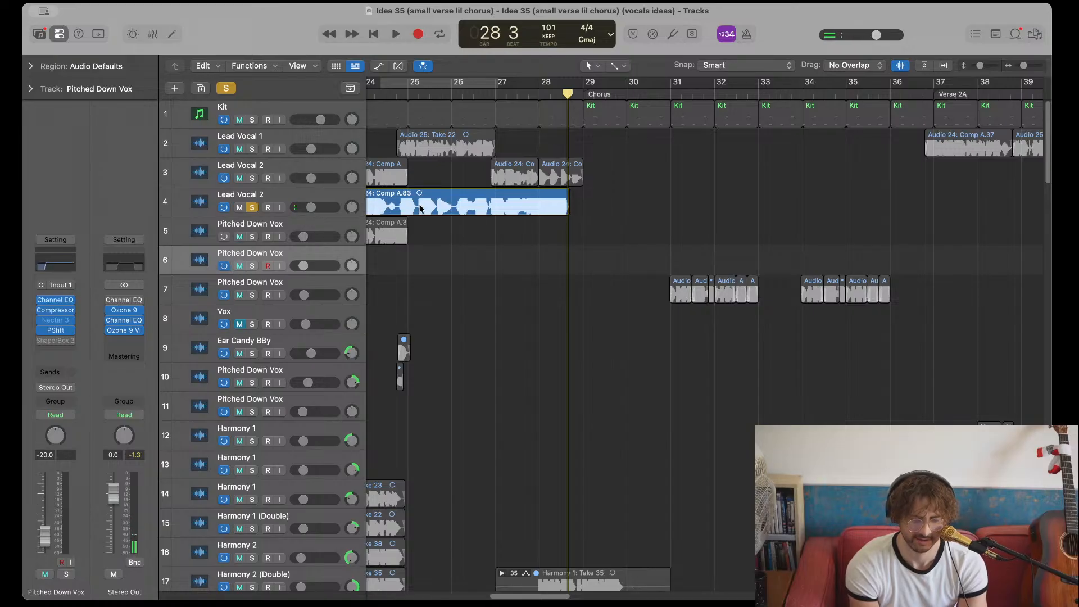
pyautogui.moveTo(419, 204); pyautogui.dragTo(425, 256)
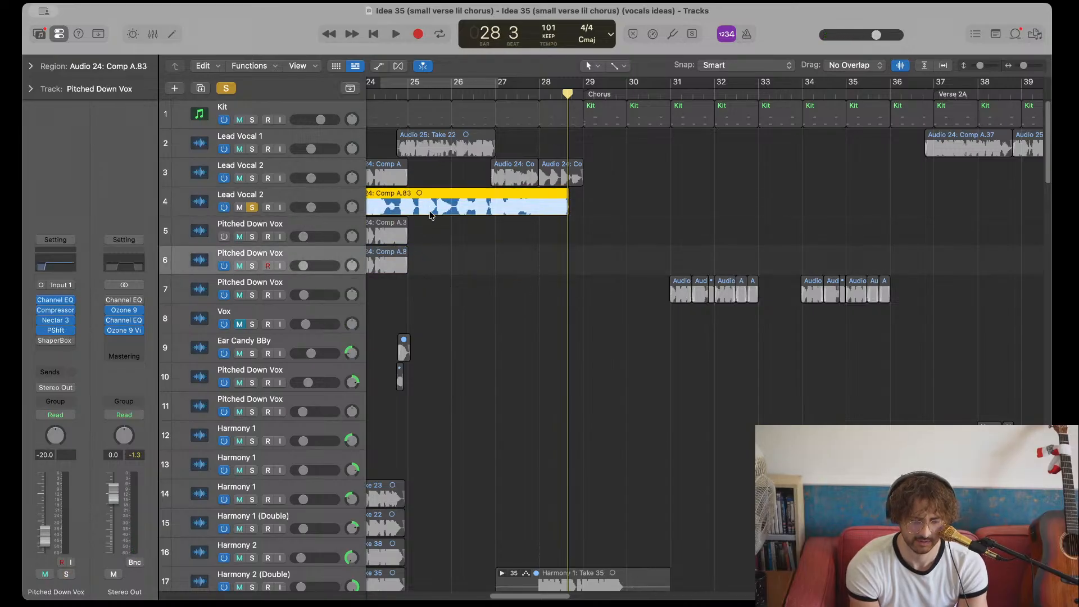
# - Try moving the extended Lead Vocal 2 comp region onto the Pitched Down Vox track 7
pyautogui.moveTo(431, 193); pyautogui.dragTo(431, 280)
pyautogui.hscroll(-5, 471, 256)
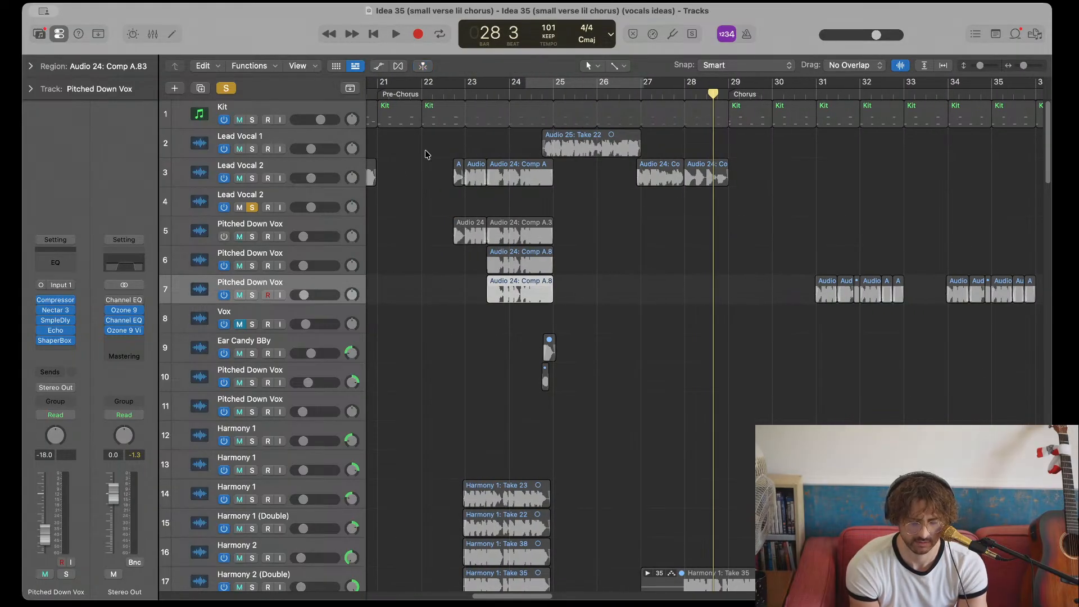
pyautogui.press('super+z')
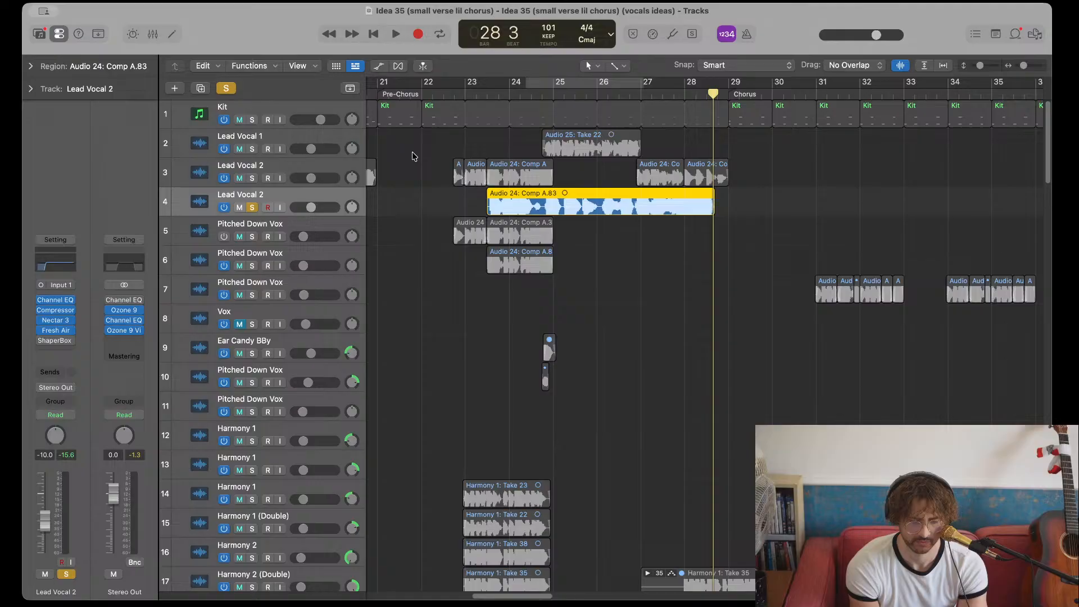
# - Examine the effect chains on the vocal and harmony channels in the mixer, and close the mixer
pyautogui.click(156, 33)
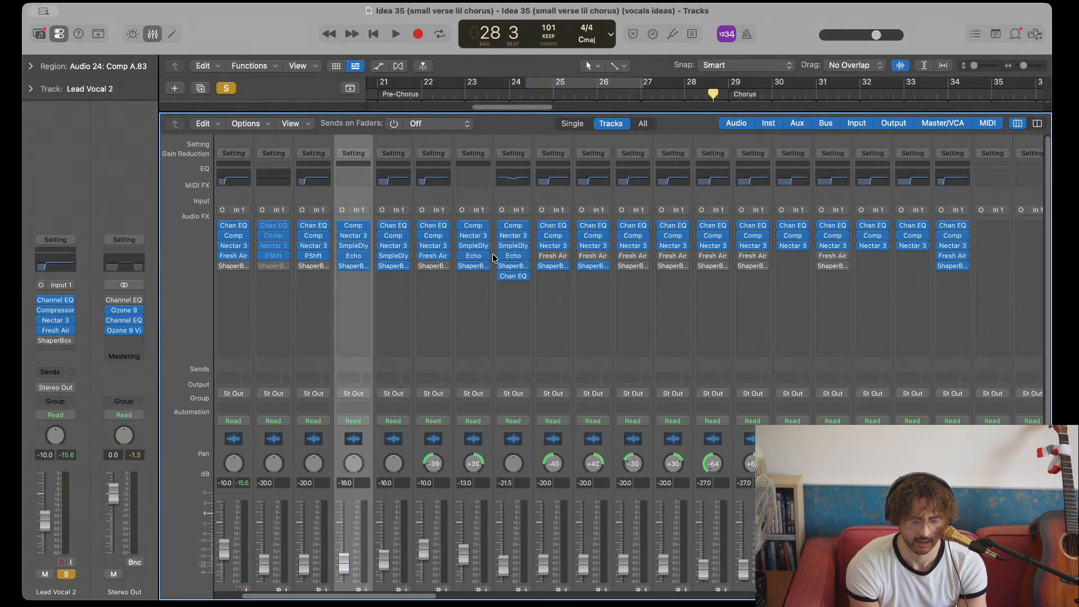
pyautogui.moveTo(500, 248)
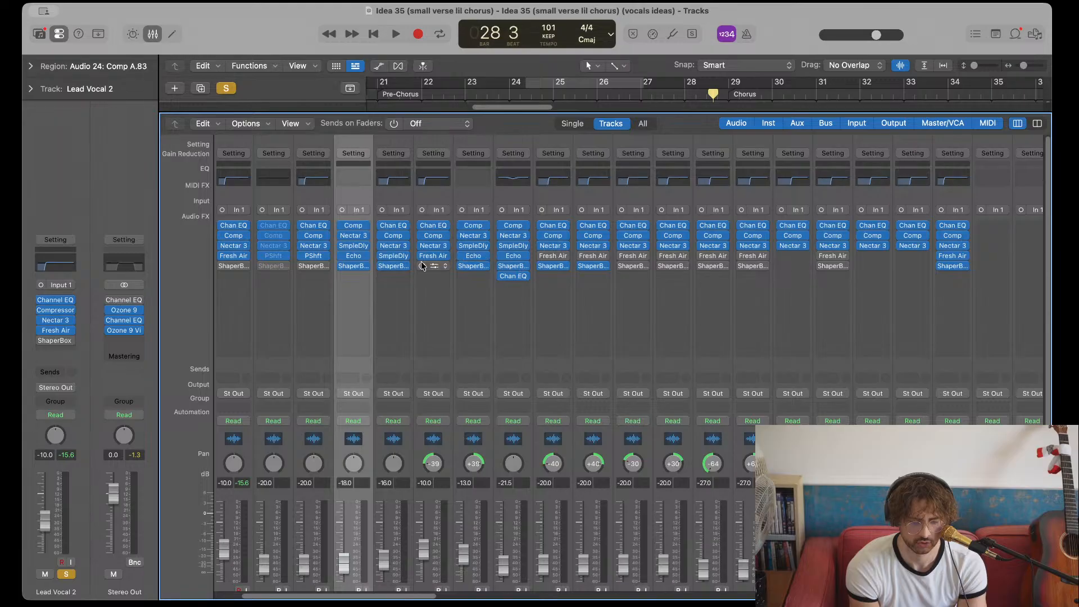
pyautogui.scroll(-5, 512, 366)
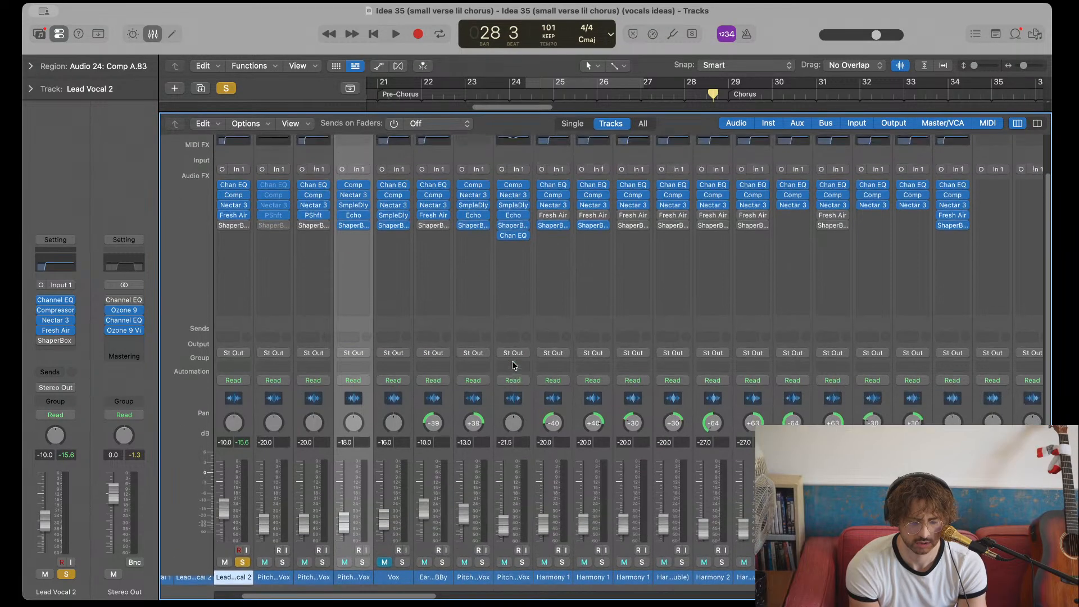
pyautogui.scroll(5, 479, 326)
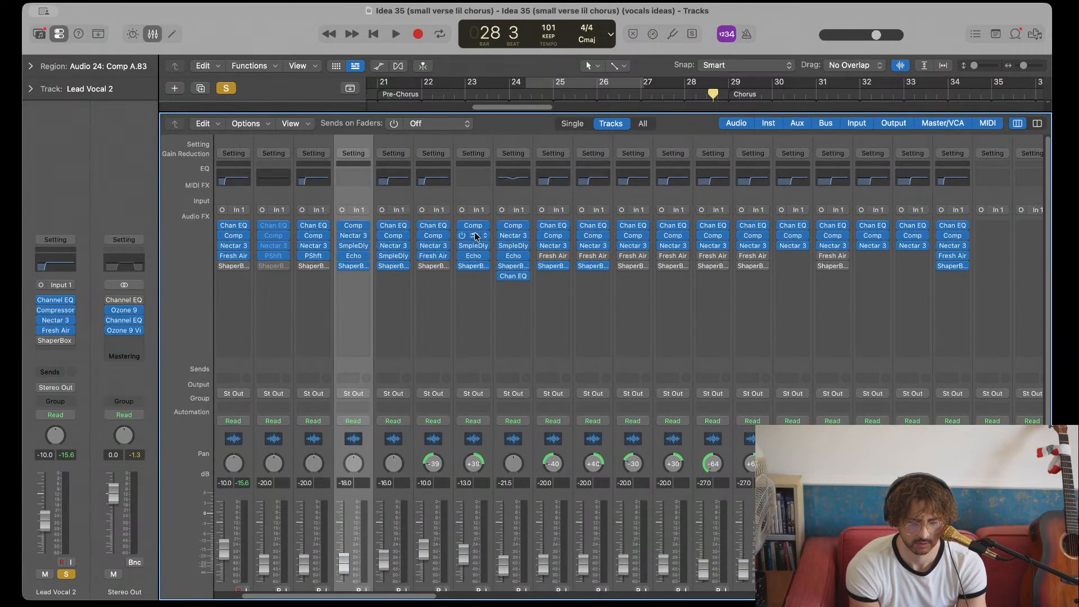
pyautogui.click(157, 34)
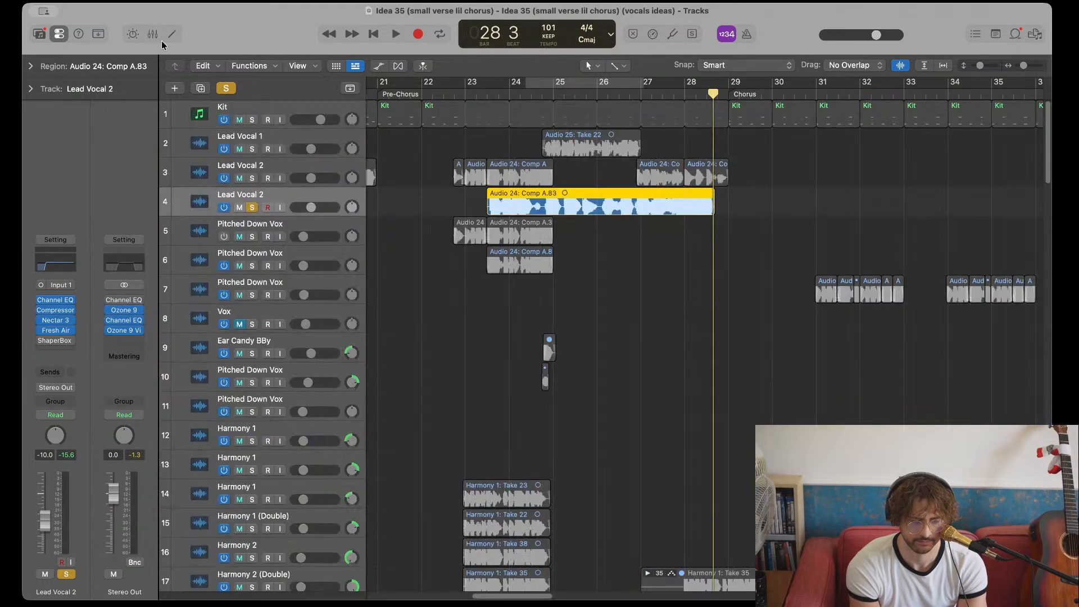
# - Play the extended Lead Vocal 2 region with its Nectar 3 plug-in open, replaying from about bar 26
pyautogui.press('space')
pyautogui.click(523, 95)
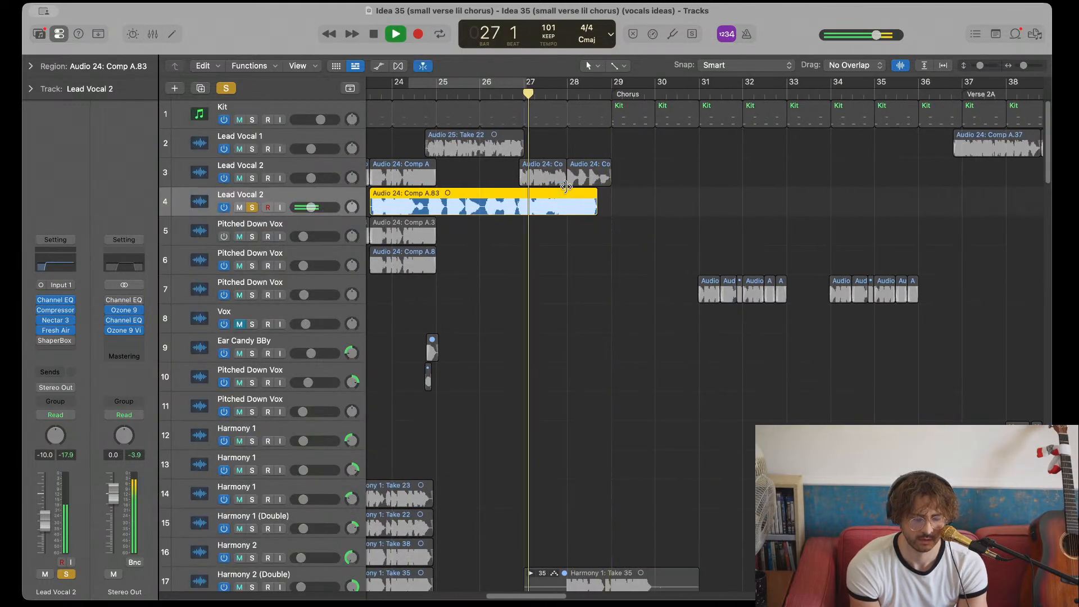
pyautogui.click(66, 324)
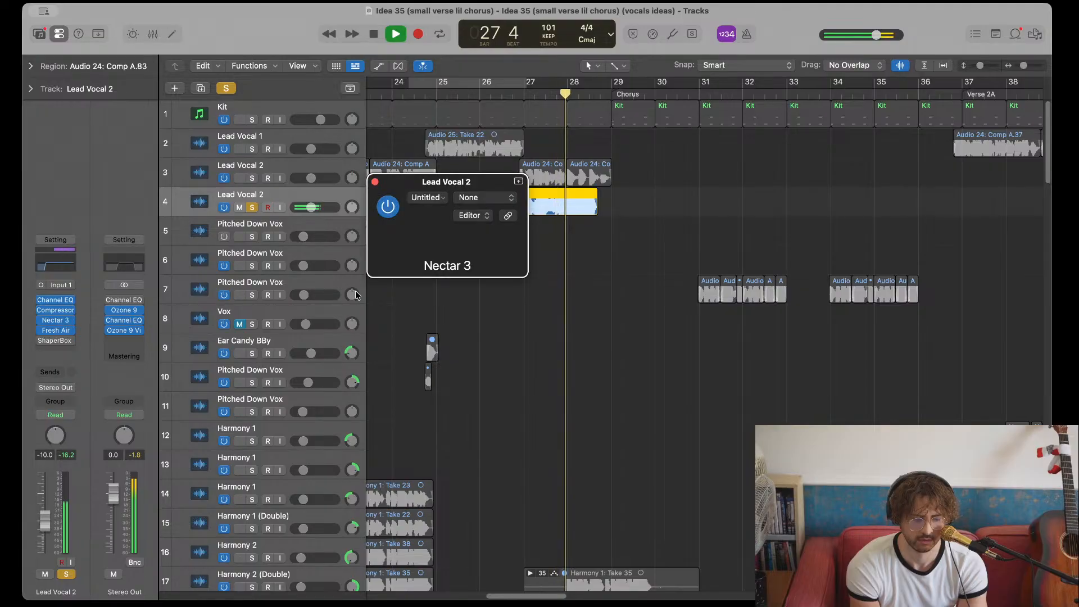
pyautogui.press('space')
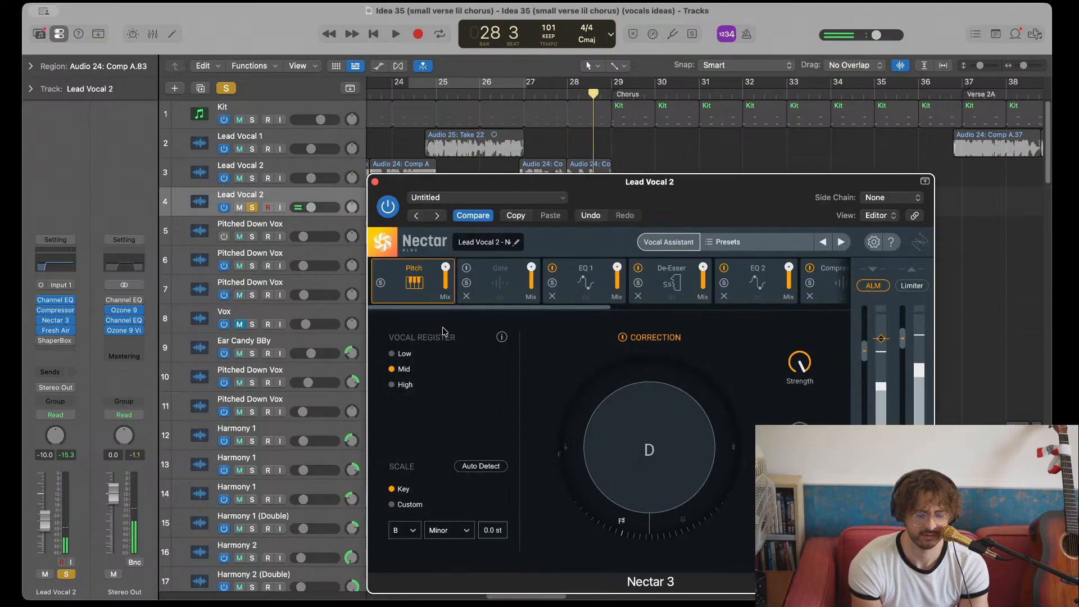
pyautogui.press('space')
pyautogui.click(488, 94)
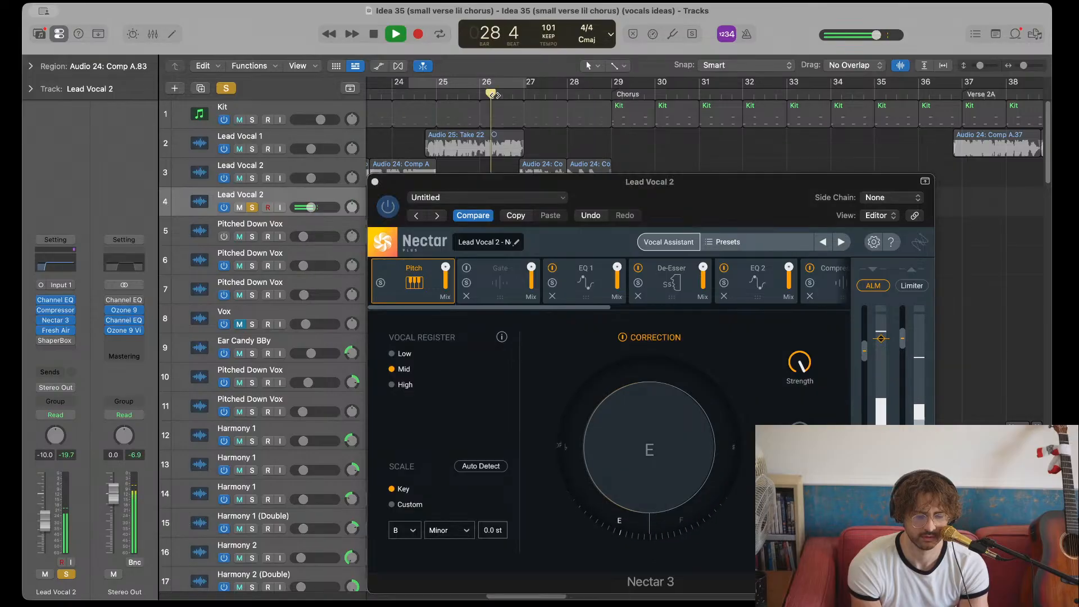
# - Close Nectar 3 and compare the extended Lead Vocal 2 region in the full mix and soloed, leaving solo off
pyautogui.click(224, 89)
pyautogui.click(375, 182)
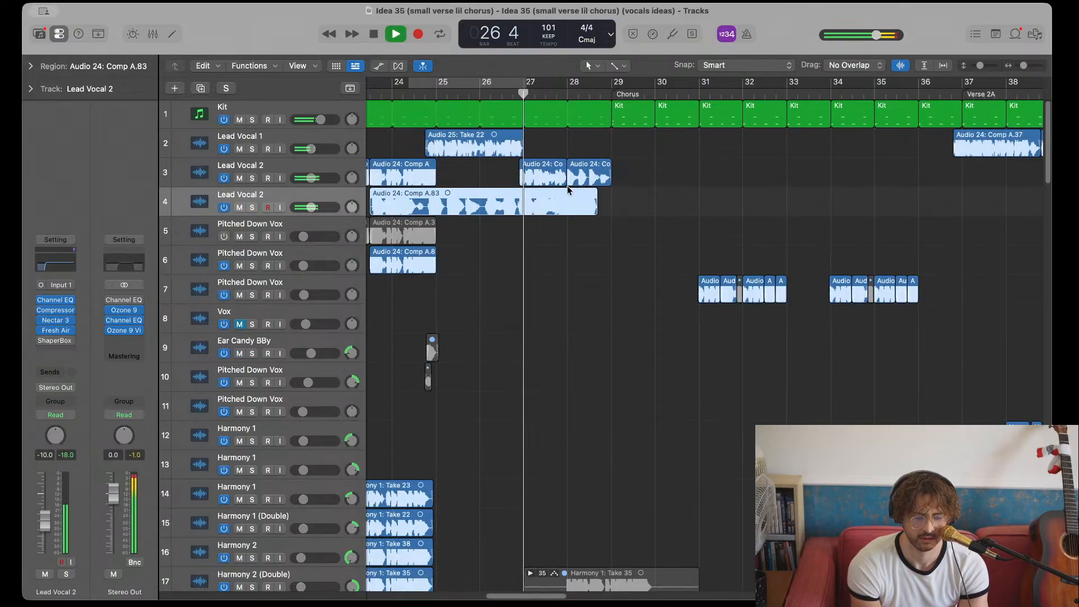
pyautogui.hotkey('ctrl', 's')
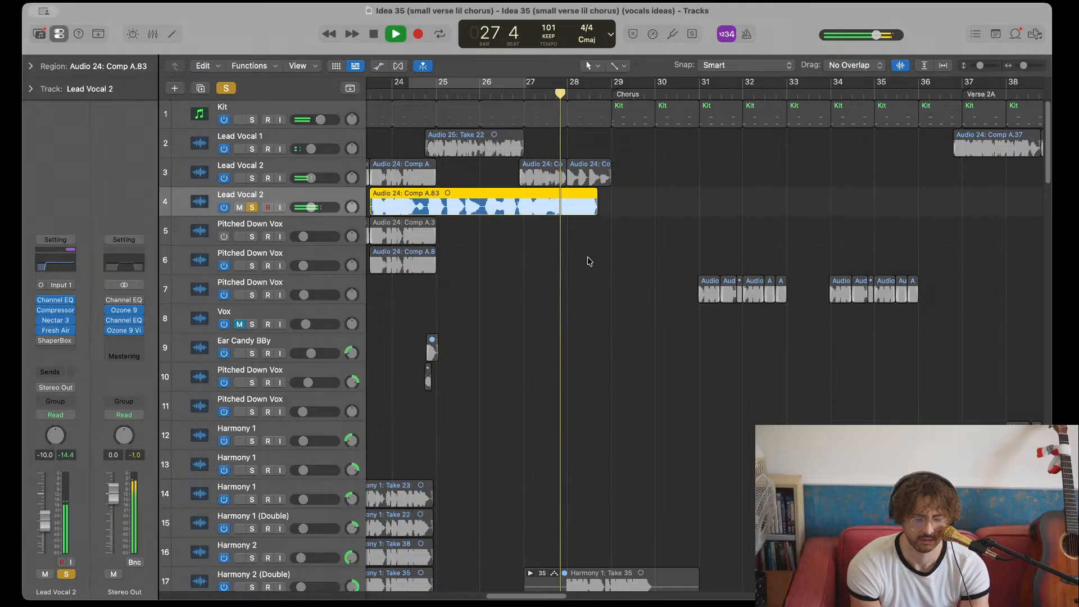
pyautogui.hotkey('ctrl', 's')
pyautogui.press('super+Left')
pyautogui.press('space')
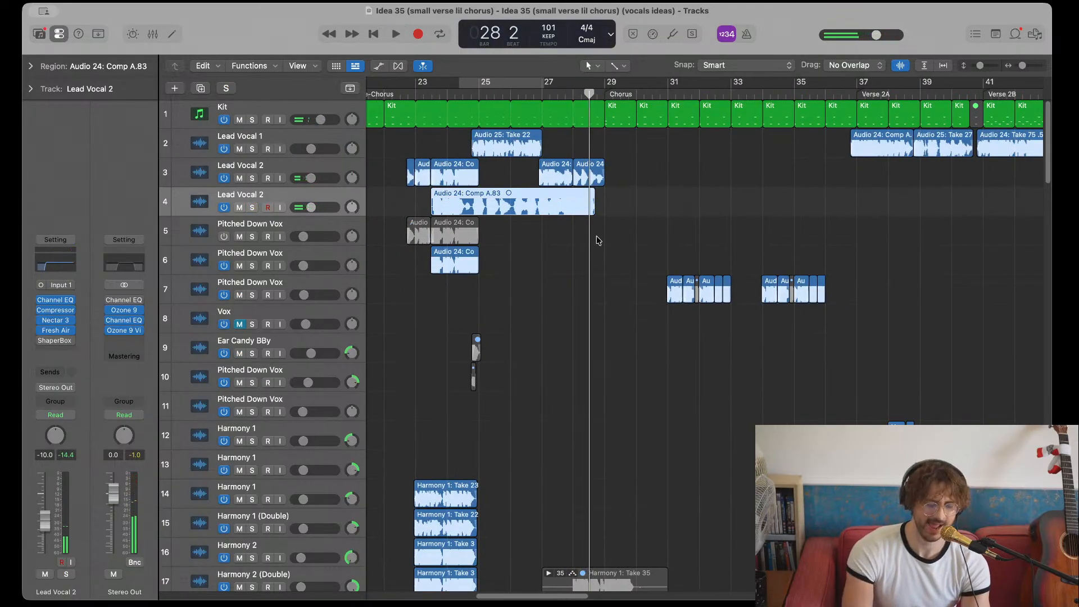
pyautogui.scroll(-2, 537, 248)
pyautogui.hscroll(-1, 537, 248)
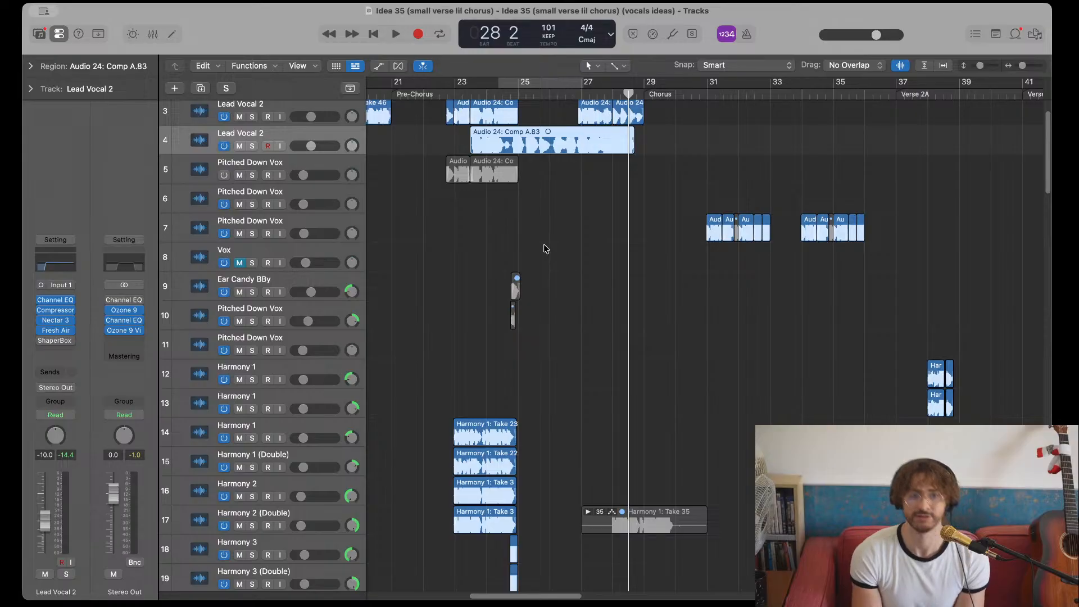
# - Undo the extension and copying of the Lead Vocal 2 comp region in the Pre-Chorus, together with the extra vocal tracks created for it
pyautogui.scroll(-2, 543, 245)
pyautogui.scroll(4, 543, 245)
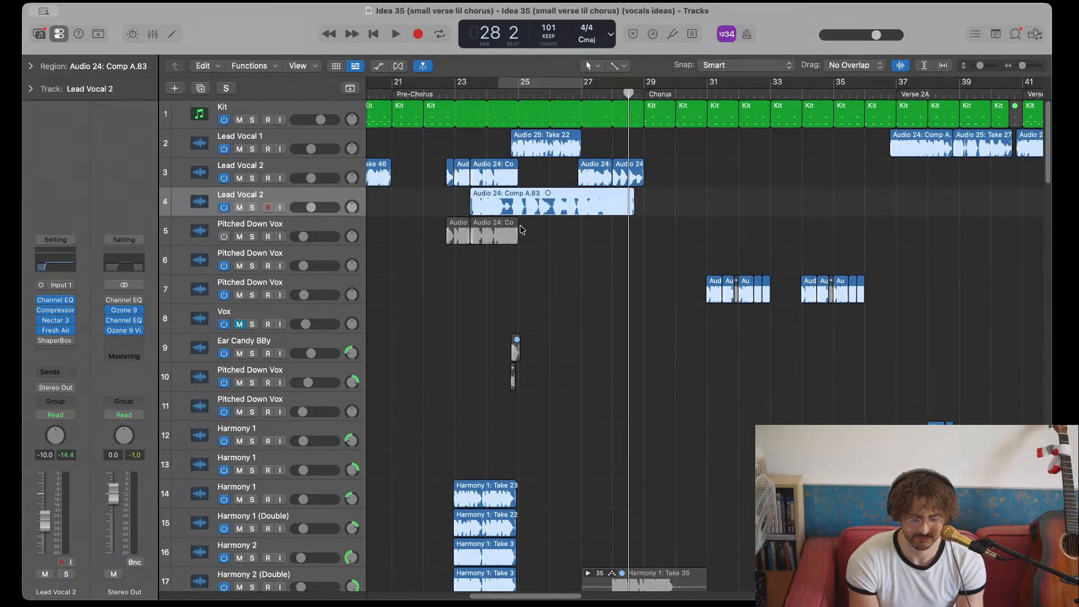
pyautogui.click(541, 250)
pyautogui.press('super+z')
pyautogui.press('super+z')
pyautogui.press('super+z')
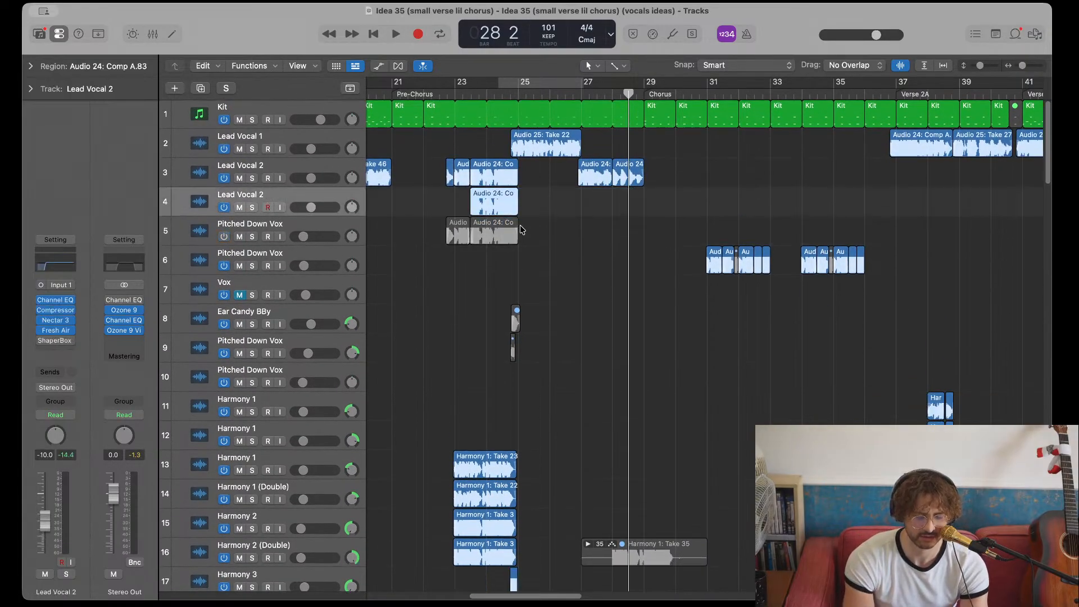
pyautogui.hscroll(-2, 522, 230)
pyautogui.scroll(-1, 522, 230)
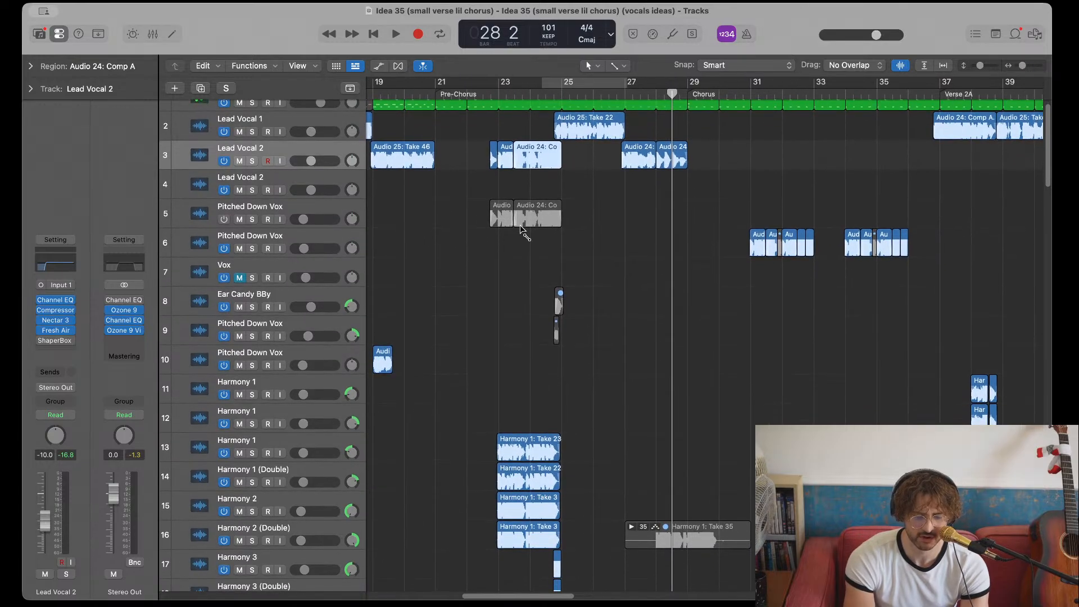
pyautogui.press('super+z')
# - Look through the arrangement's tracks, from the lead vocals and harmonies down to the original Vox takes at the end of the track list
pyautogui.scroll(-7, 523, 229)
pyautogui.scroll(-2, 526, 219)
pyautogui.hscroll(-2, 526, 219)
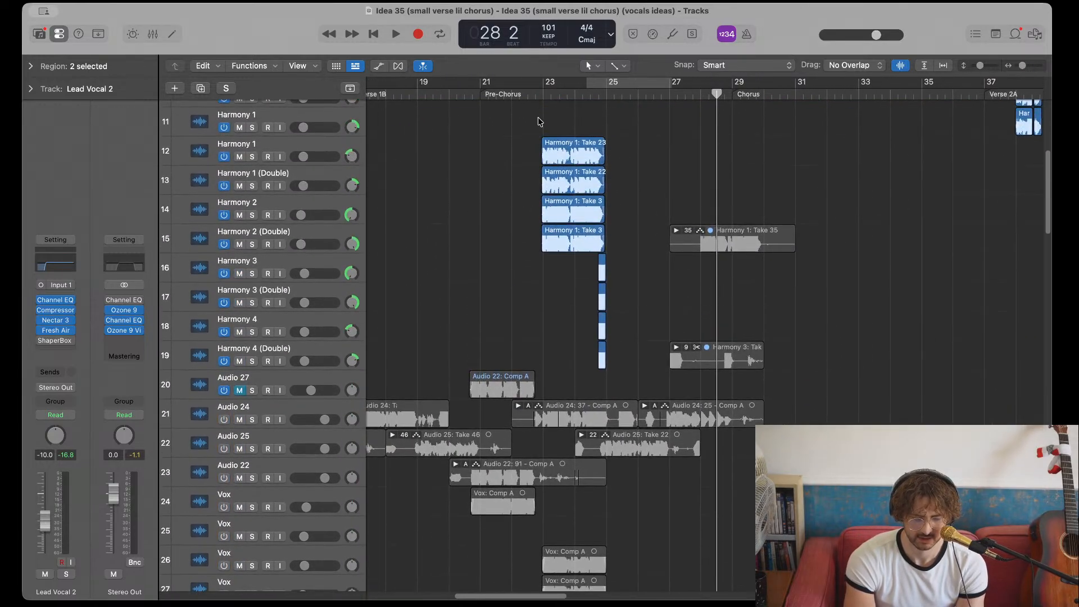
pyautogui.hscroll(-4, 544, 299)
pyautogui.scroll(8, 544, 299)
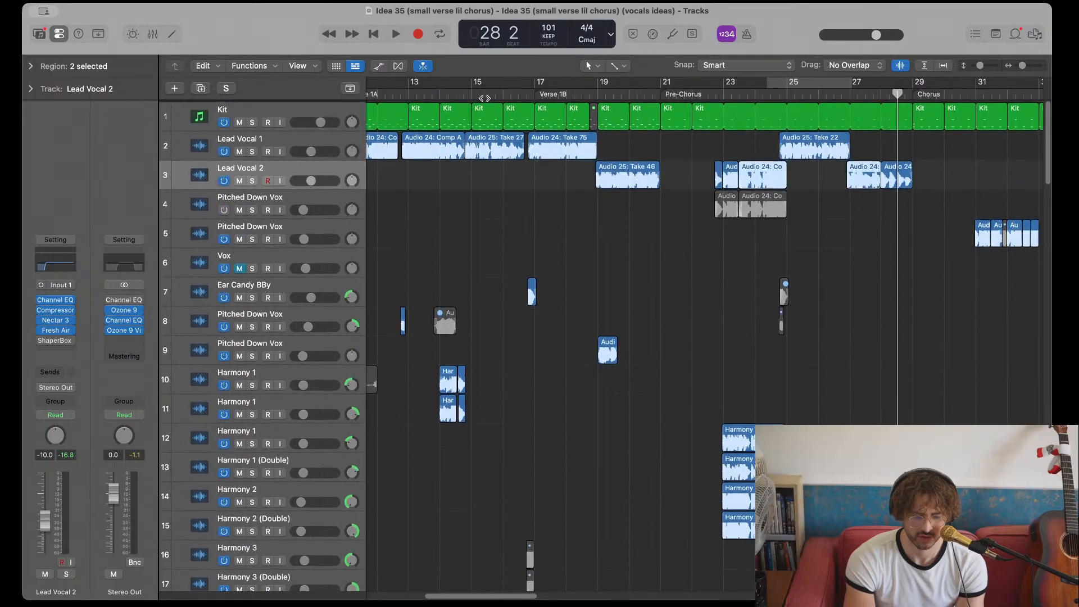
pyautogui.scroll(-8, 544, 299)
pyautogui.scroll(-20, 543, 292)
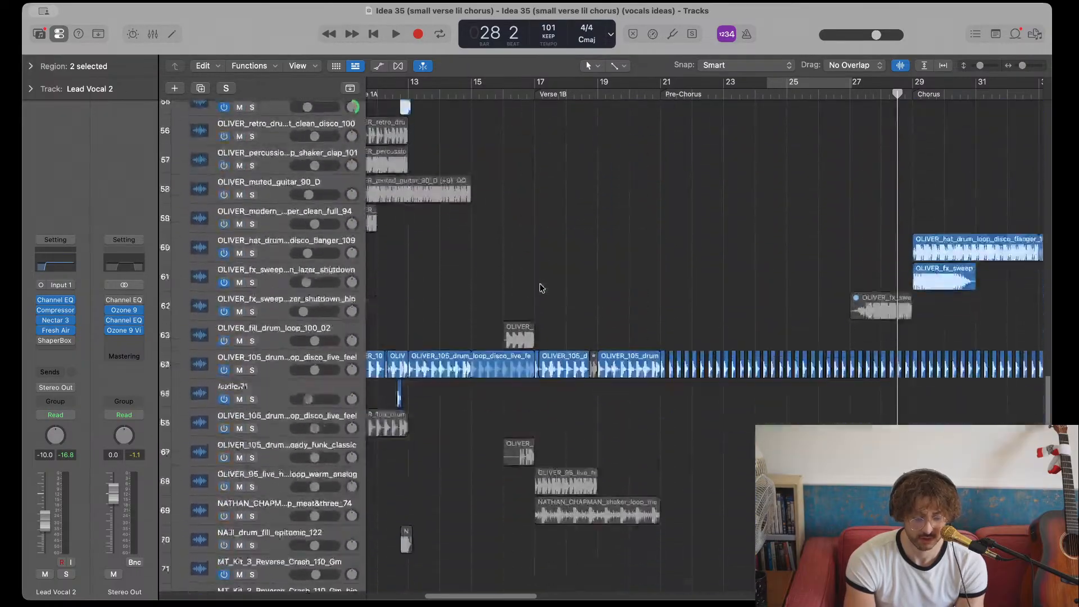
pyautogui.scroll(-10, 540, 288)
# - Play the song from just before Verse 1B to about bar 19, following the lead and pitched-down vocal tracks, and stop playback
pyautogui.click(529, 99)
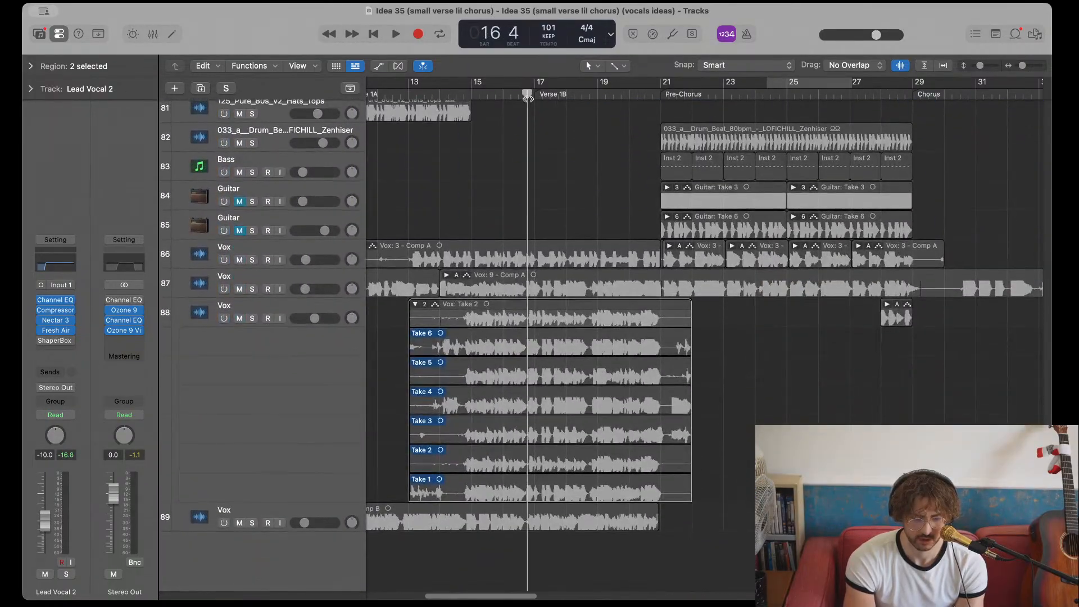
pyautogui.press('space')
pyautogui.scroll(20, 531, 207)
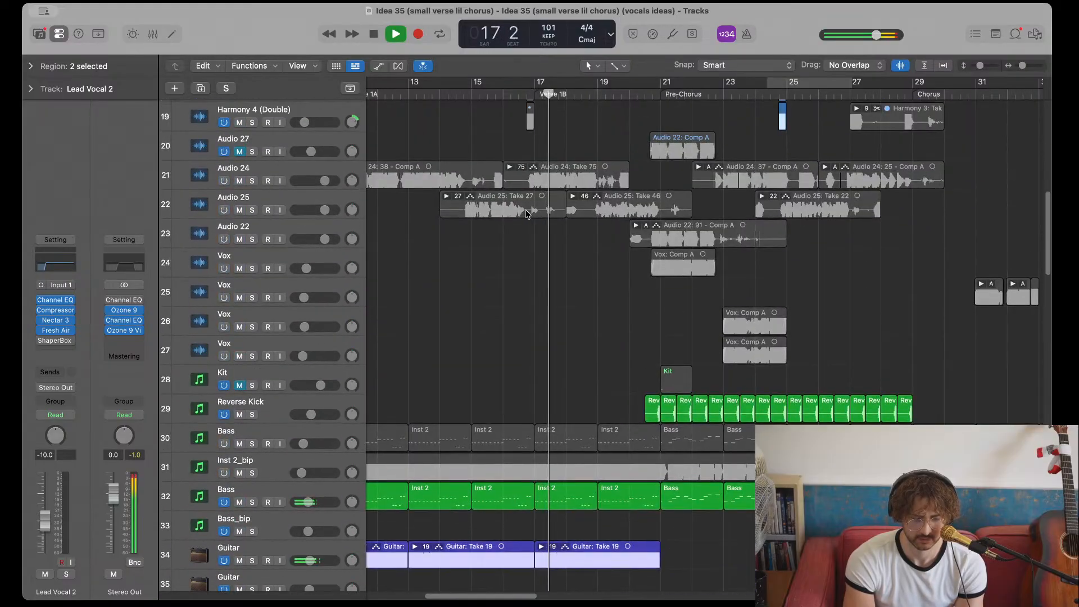
pyautogui.scroll(10, 444, 208)
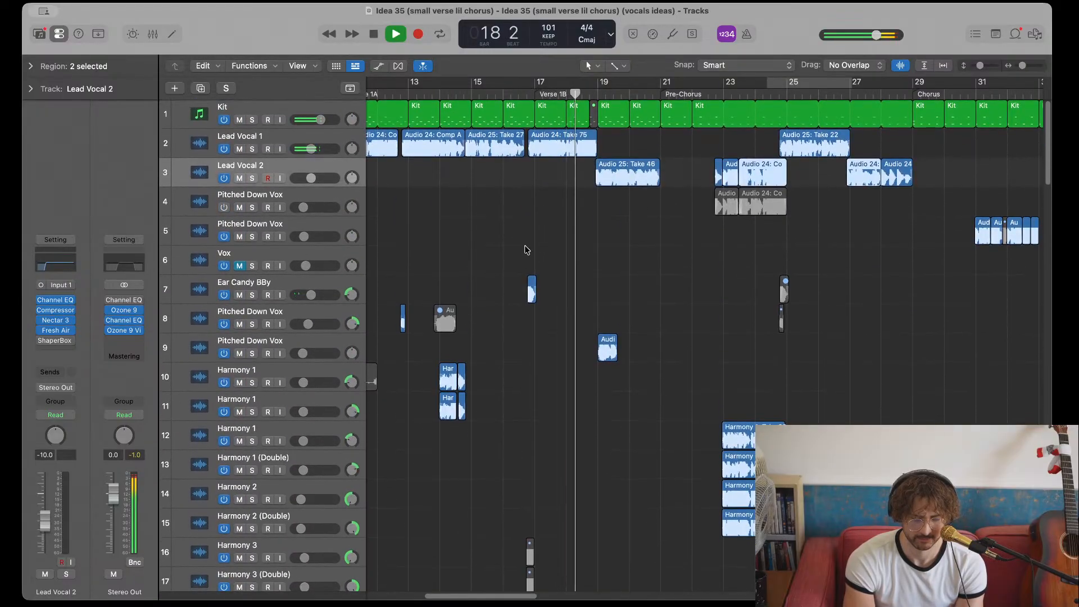
pyautogui.hscroll(2, 527, 250)
pyautogui.scroll(-5, 526, 246)
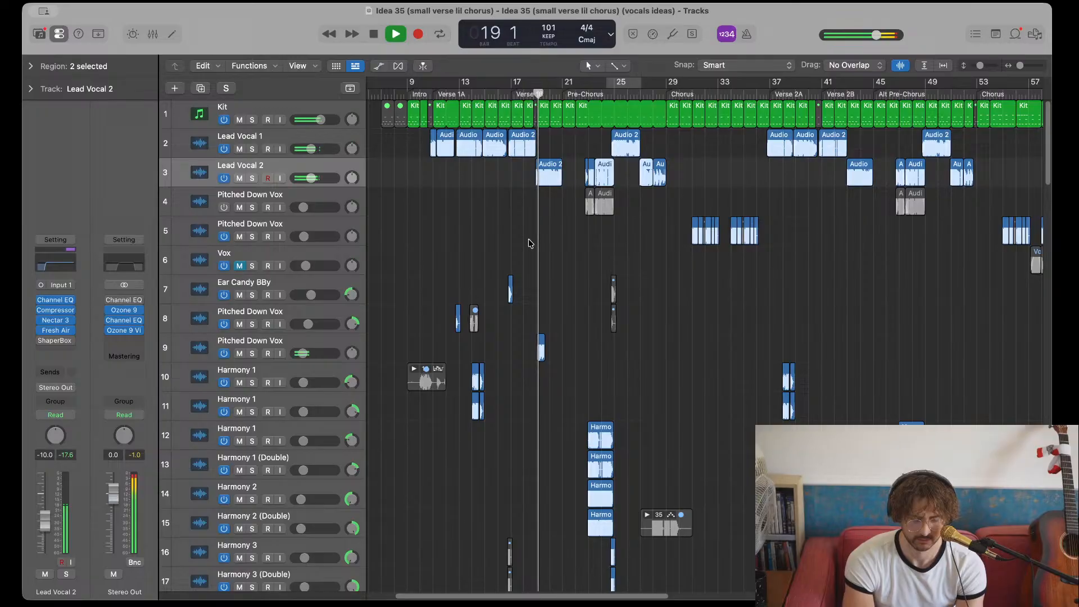
pyautogui.scroll(-2, 536, 346)
pyautogui.scroll(5, 535, 346)
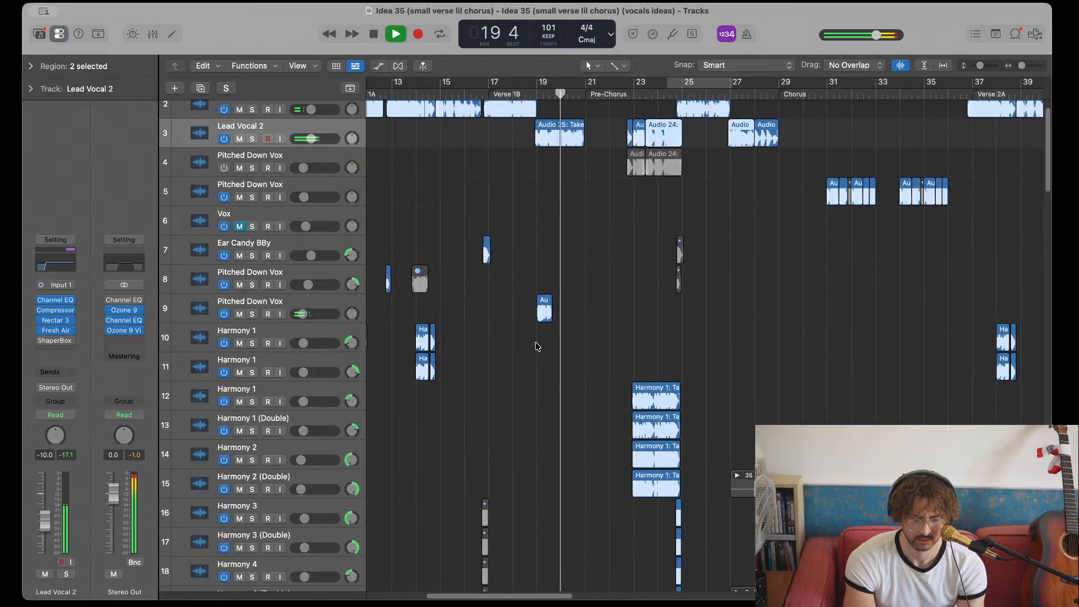
pyautogui.press('space')
# - Undo the removal and trimming of the Pitched Down Vox regions on track 9 across Verse 1B
pyautogui.press('super+z')
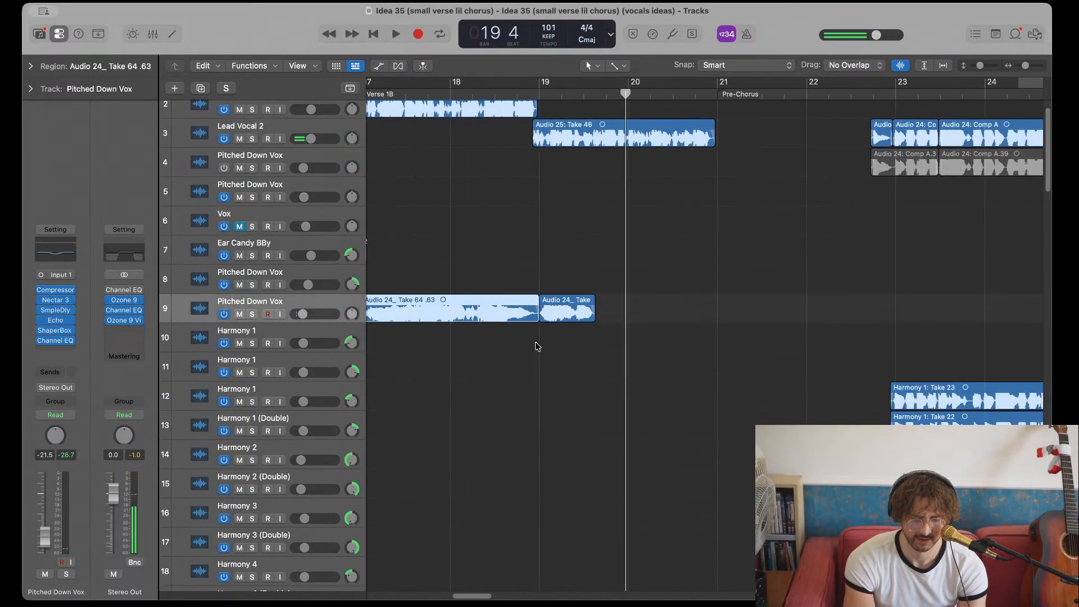
pyautogui.scroll(-3, 536, 347)
pyautogui.press('super+z')
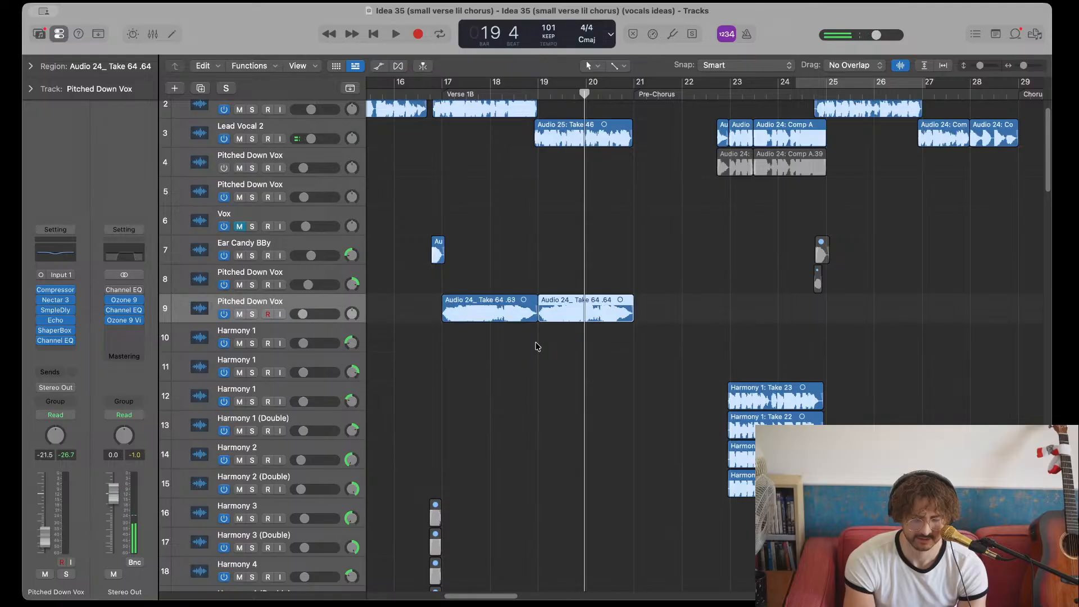
# - Play Verse 1B with the full-length Pitched Down Vox regions, briefly soloing track 9 before returning to the full mix, and stop playback
pyautogui.click(433, 87)
pyautogui.press('space')
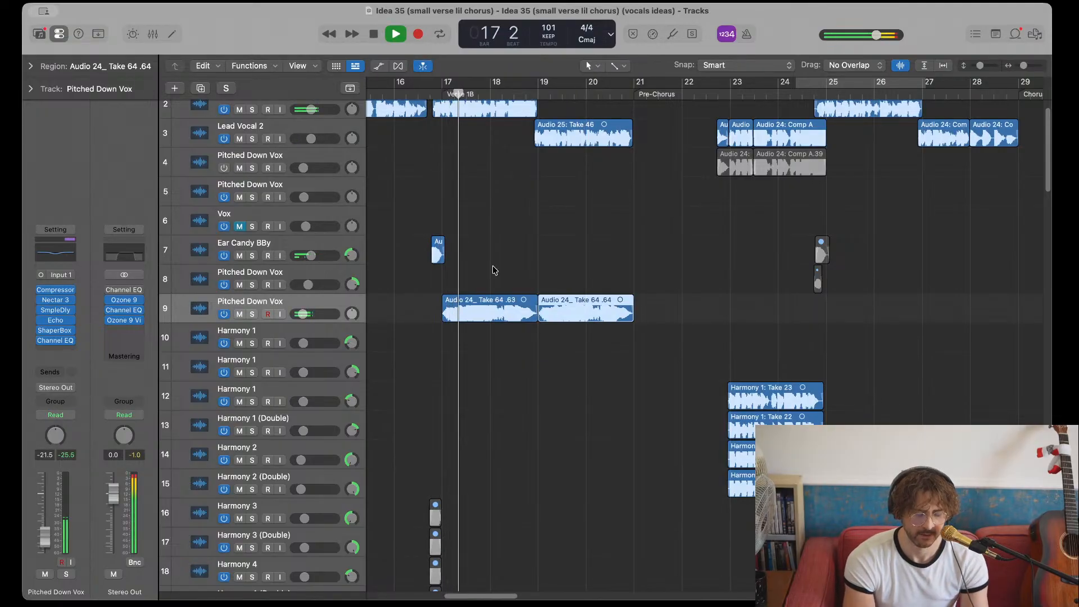
pyautogui.click(252, 315)
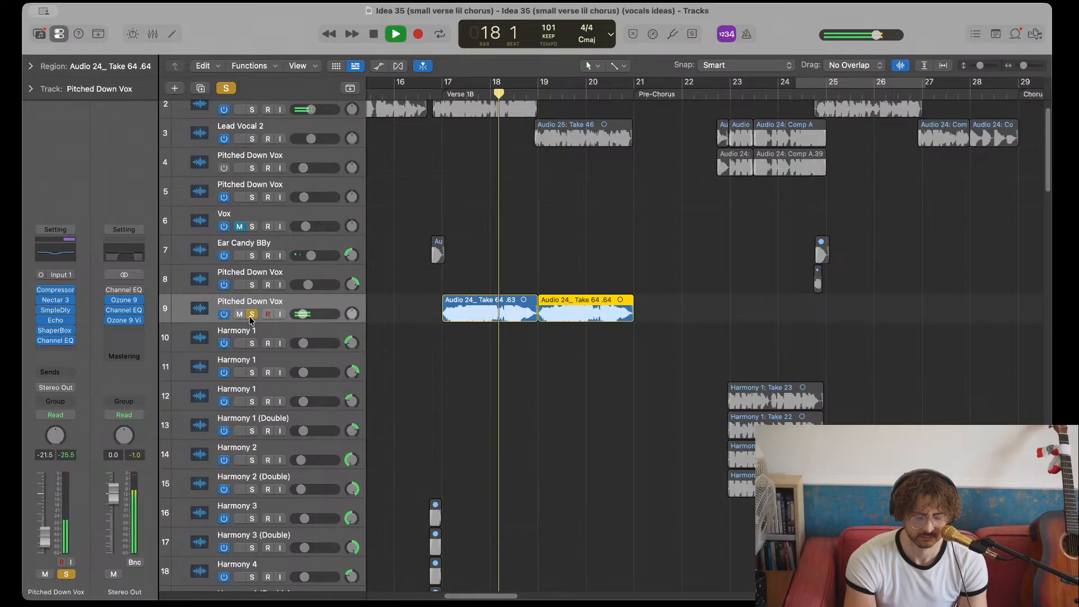
pyautogui.click(252, 315)
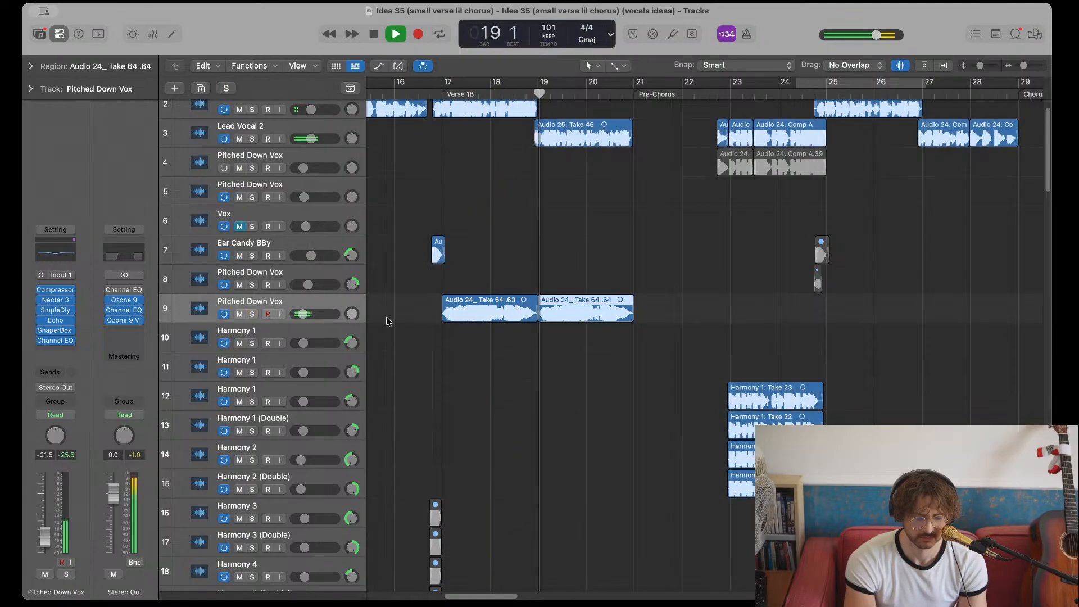
pyautogui.press('z')
pyautogui.press('space')
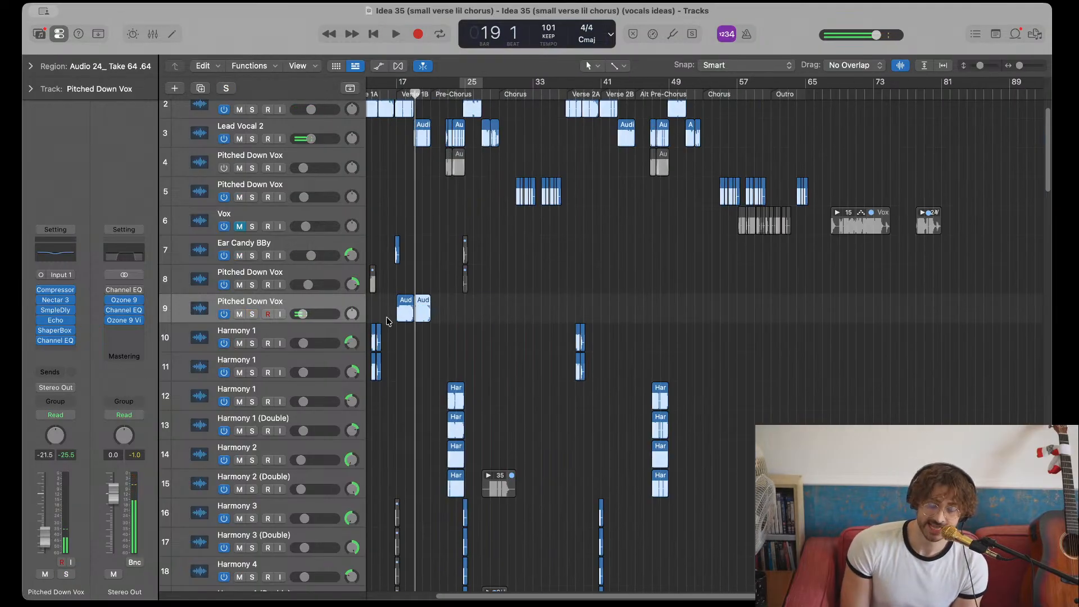
# - Play from the end of the Pre-Chorus into the Chorus and set the cycle range from bar 29 to bar 37
pyautogui.hscroll(-4, 388, 321)
pyautogui.hscroll(2, 427, 318)
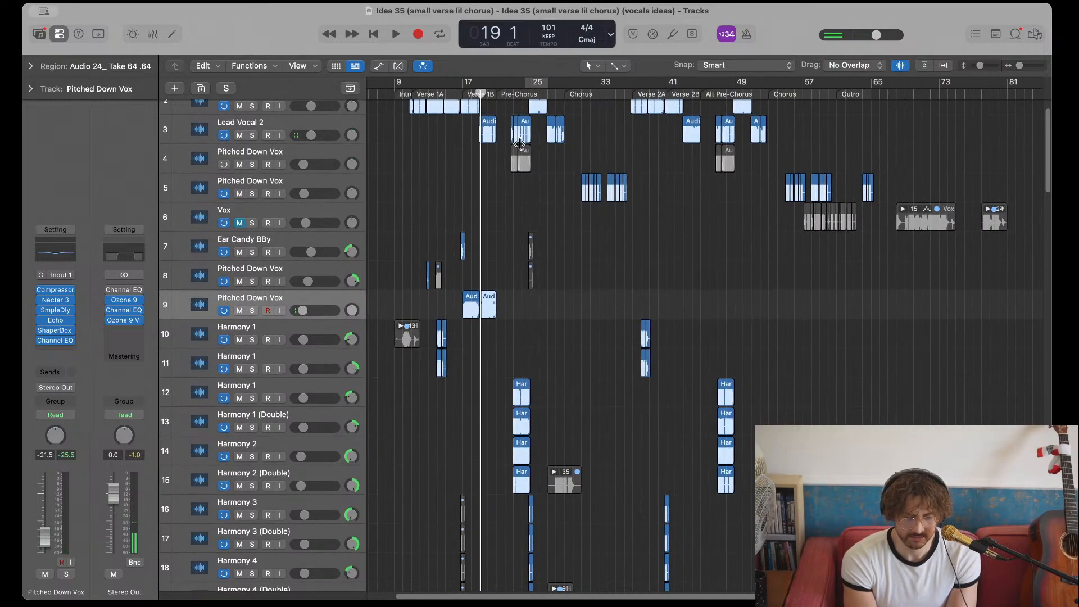
pyautogui.click(556, 93)
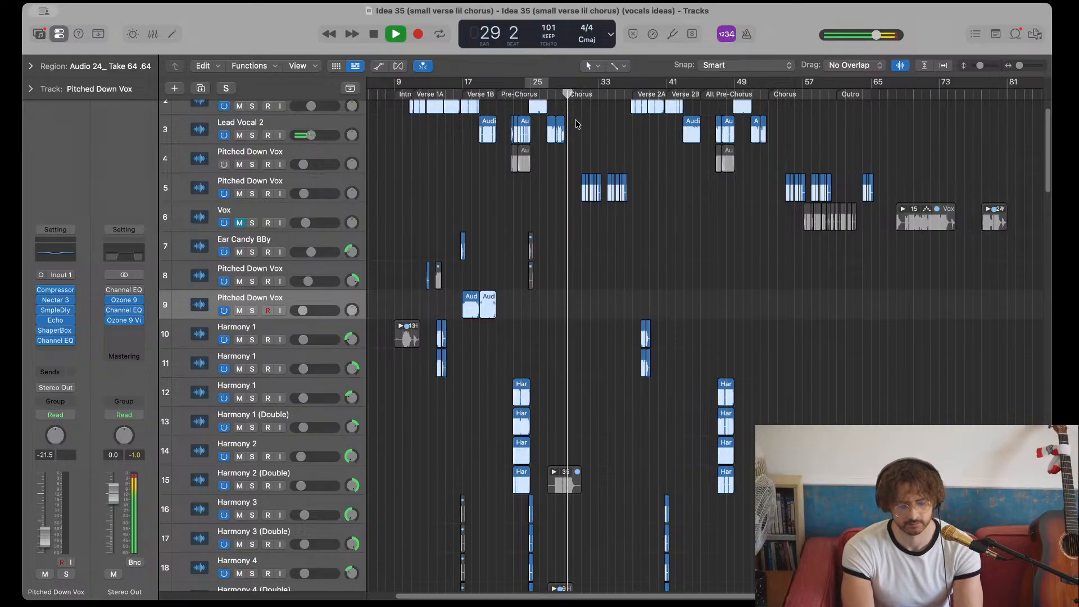
pyautogui.scroll(3, 606, 176)
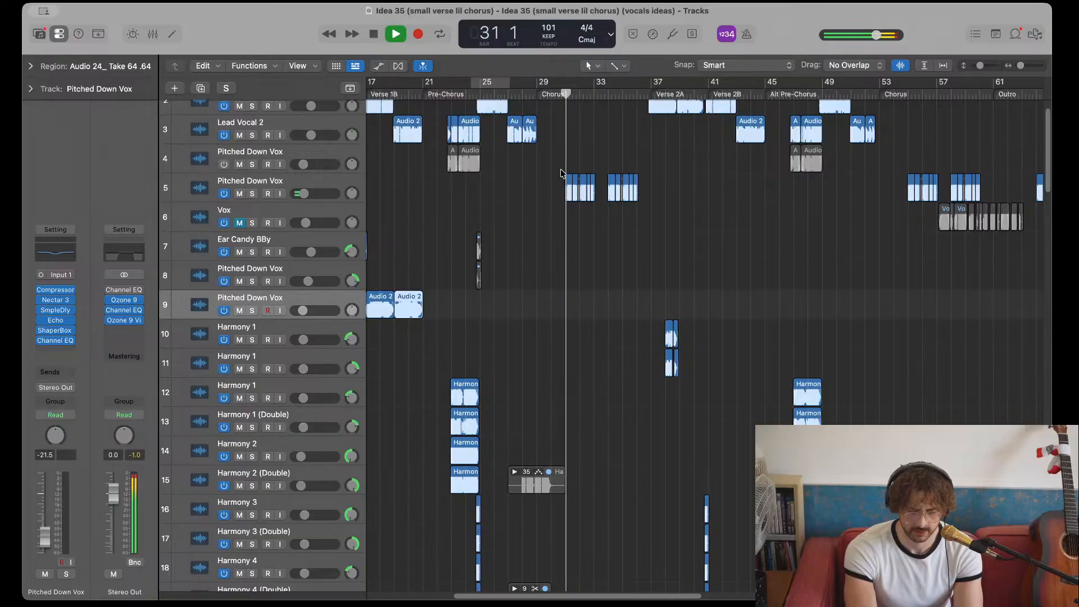
pyautogui.scroll(3, 561, 173)
pyautogui.scroll(-3, 561, 172)
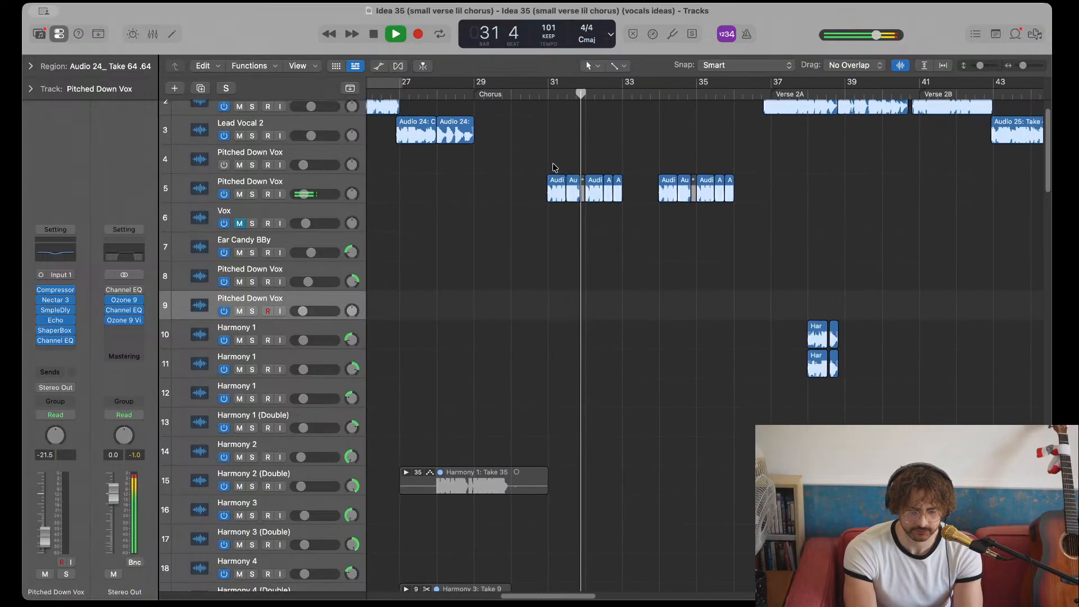
pyautogui.moveTo(475, 82); pyautogui.dragTo(783, 74)
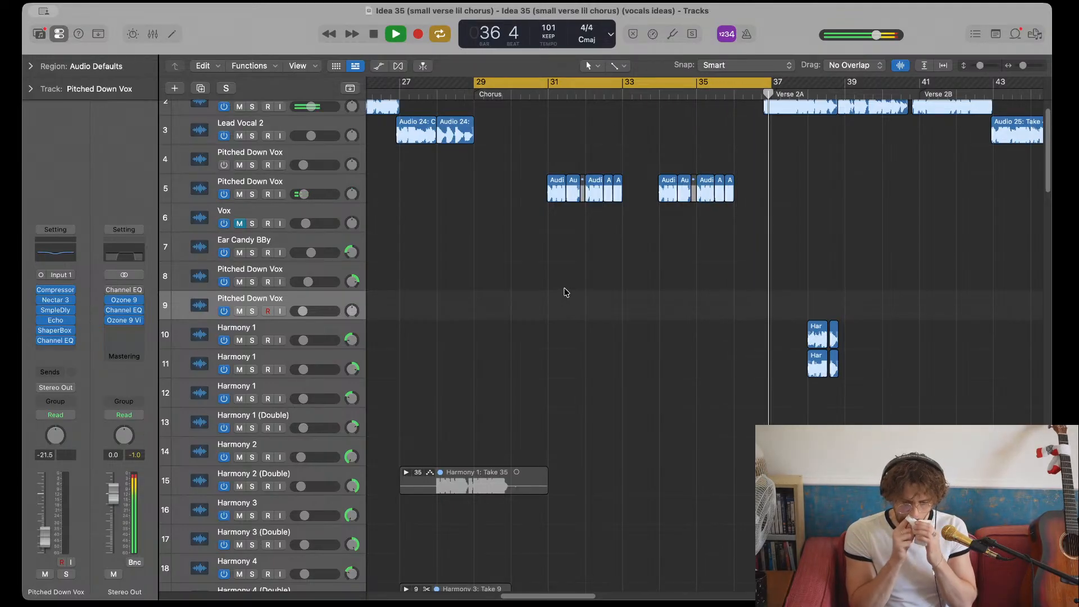
# - Audition the OLIVER_fx_sweep lazer shutdown region at the start of the chorus in solo, ending with its track unsoloed
pyautogui.press('space')
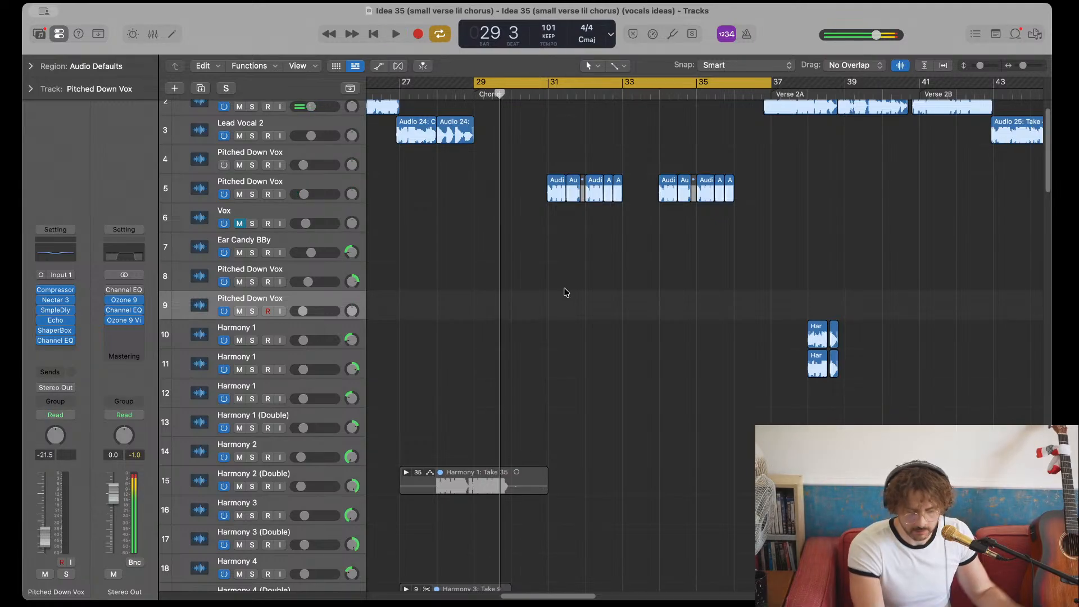
pyautogui.scroll(-20, 560, 313)
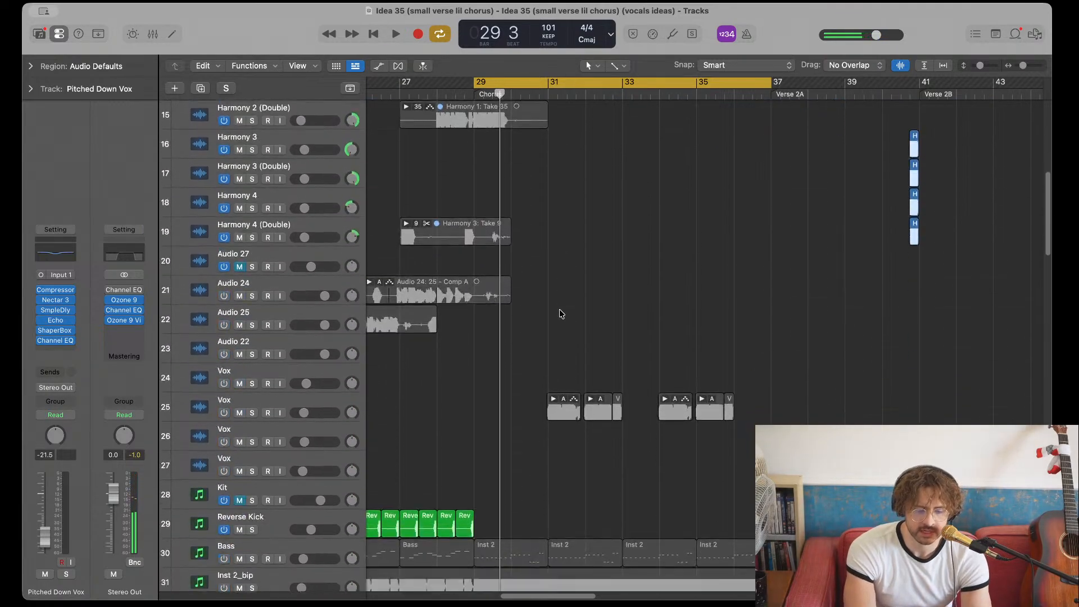
pyautogui.scroll(-3, 561, 313)
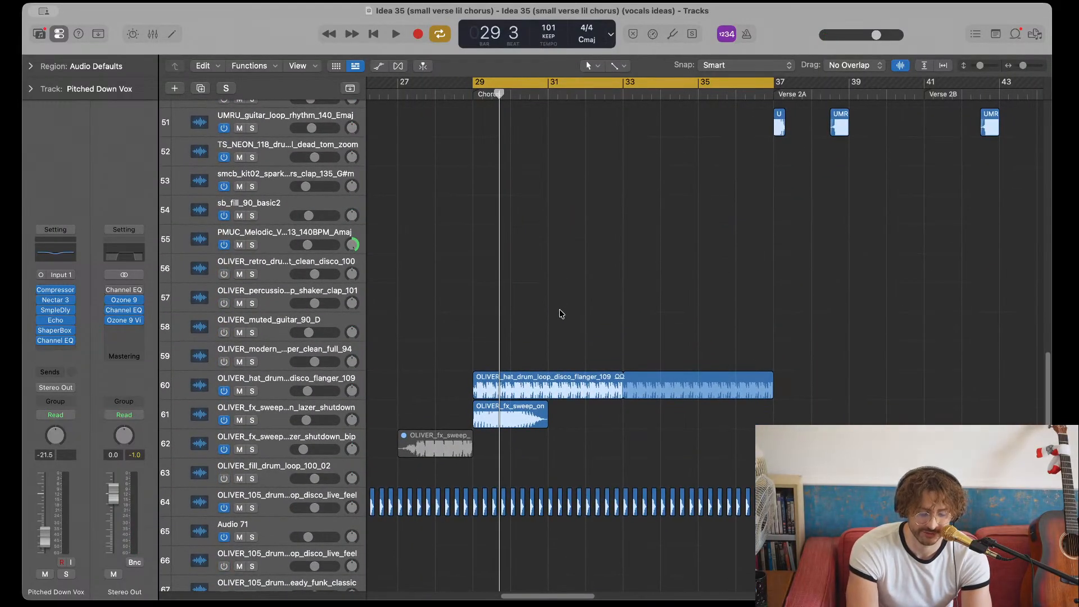
pyautogui.click(301, 426)
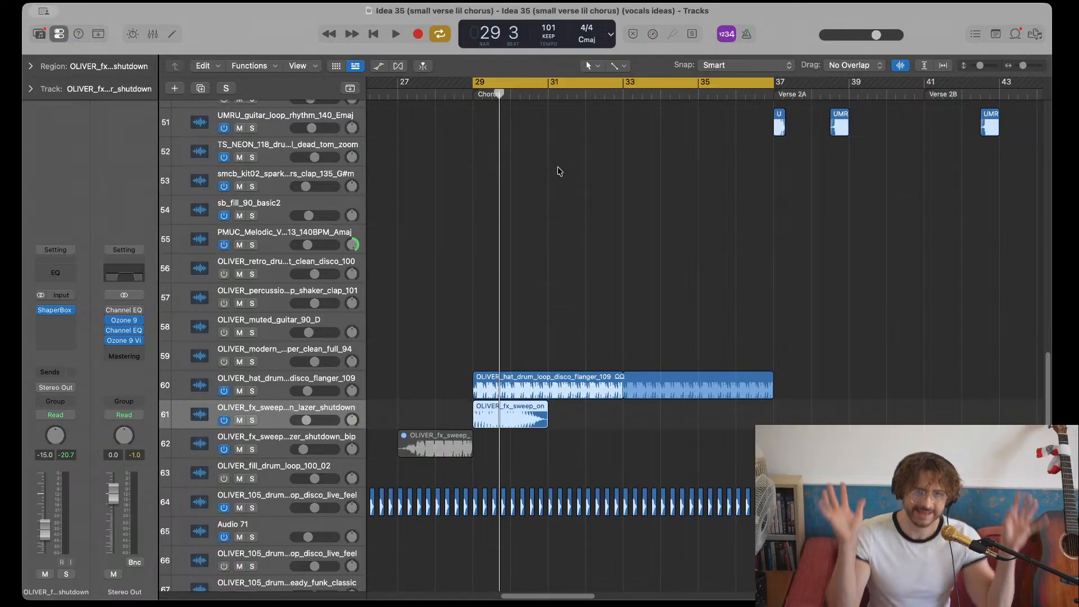
pyautogui.press('s')
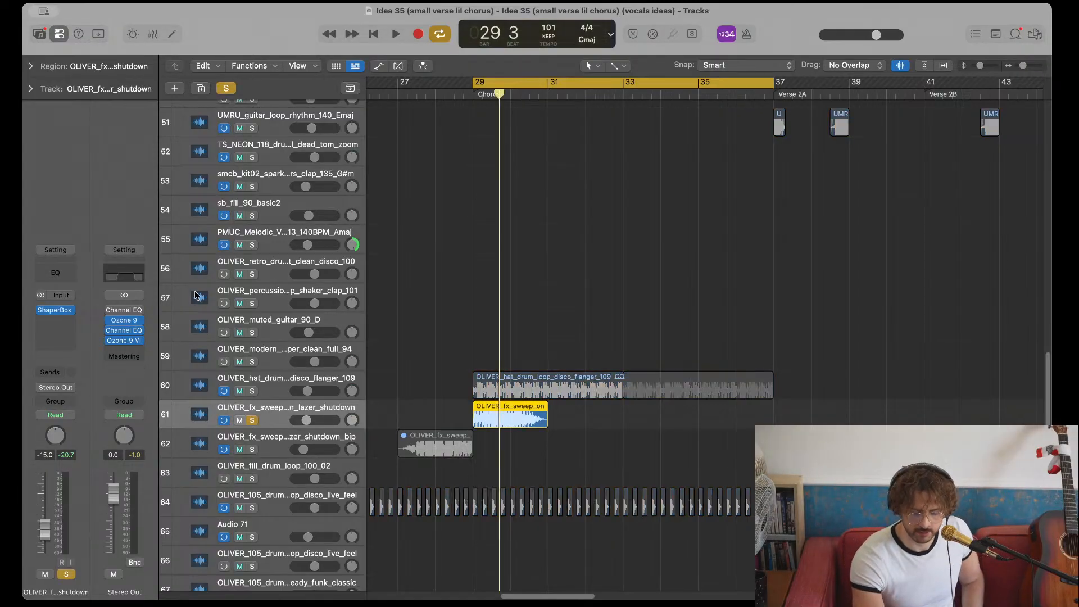
pyautogui.press('space')
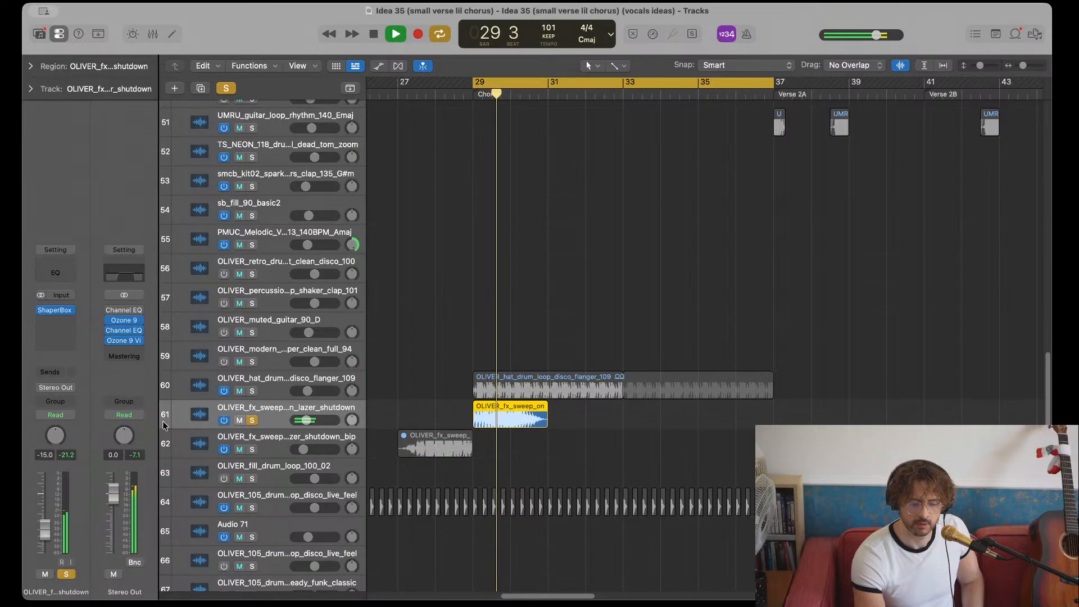
pyautogui.doubleClick(520, 421)
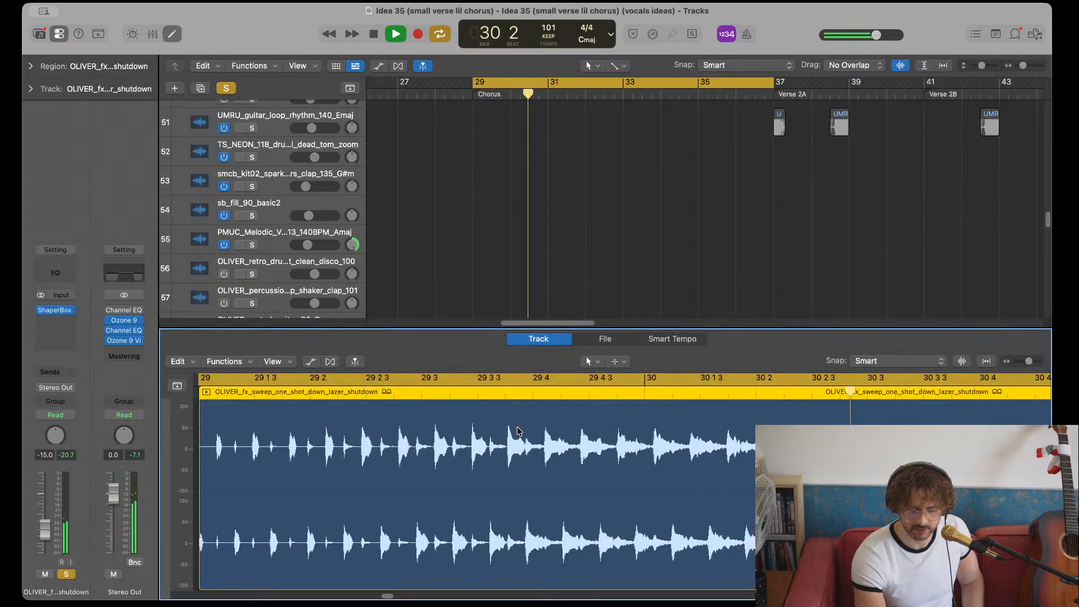
pyautogui.click(178, 33)
pyautogui.press('space')
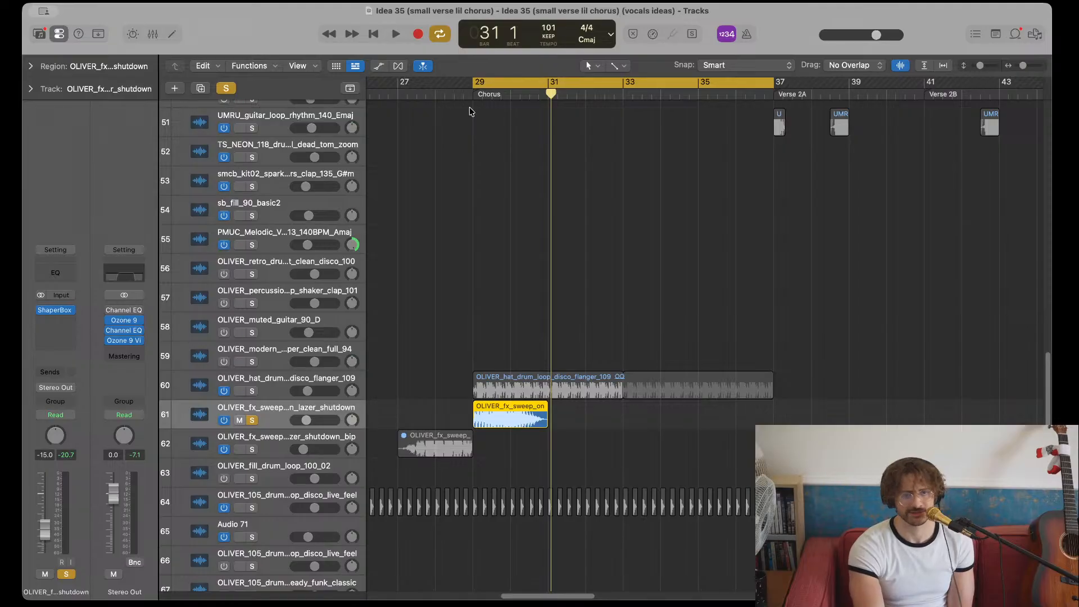
pyautogui.scroll(-4, 475, 110)
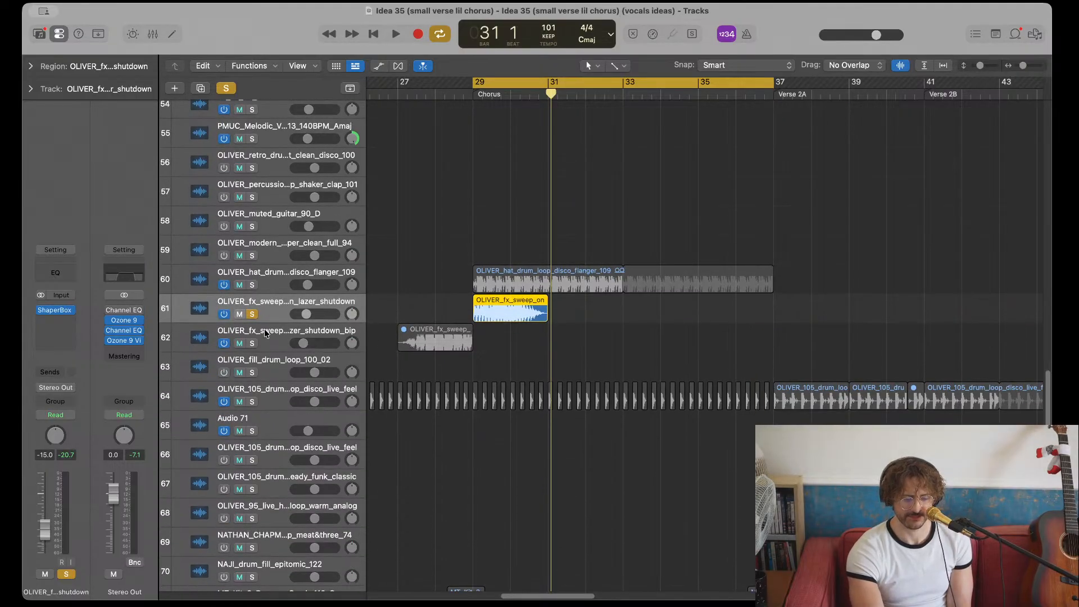
pyautogui.click(253, 315)
# - Loop bars 28 to 30 and audition the two MT_Kit_3_Reverse_Crash tracks in solo, ending with both unsoloed
pyautogui.scroll(-1, 611, 363)
pyautogui.scroll(-2, 611, 363)
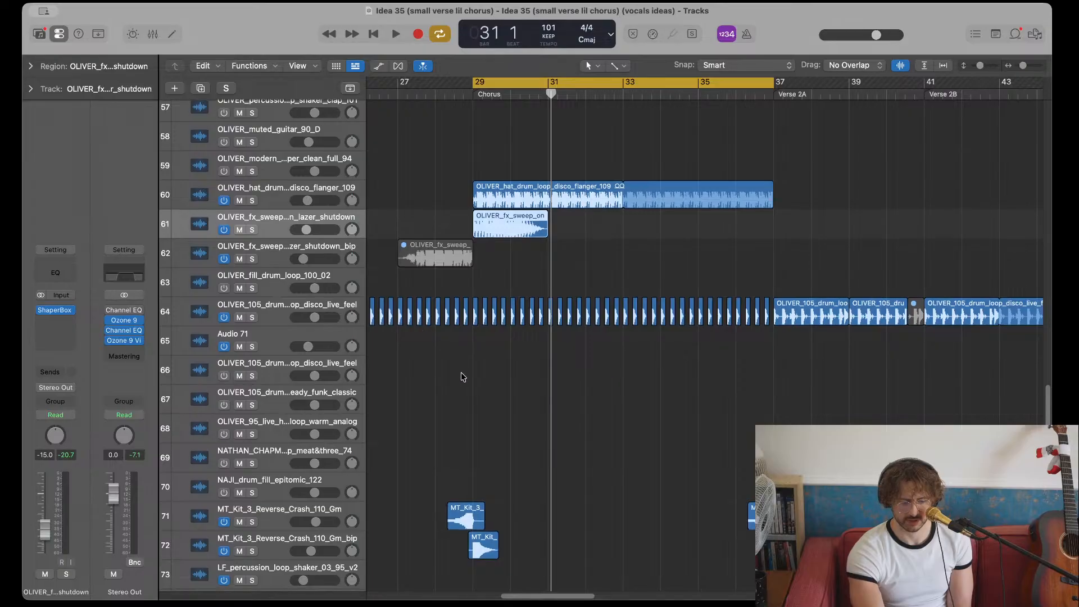
pyautogui.scroll(-2, 461, 366)
pyautogui.scroll(-10, 455, 353)
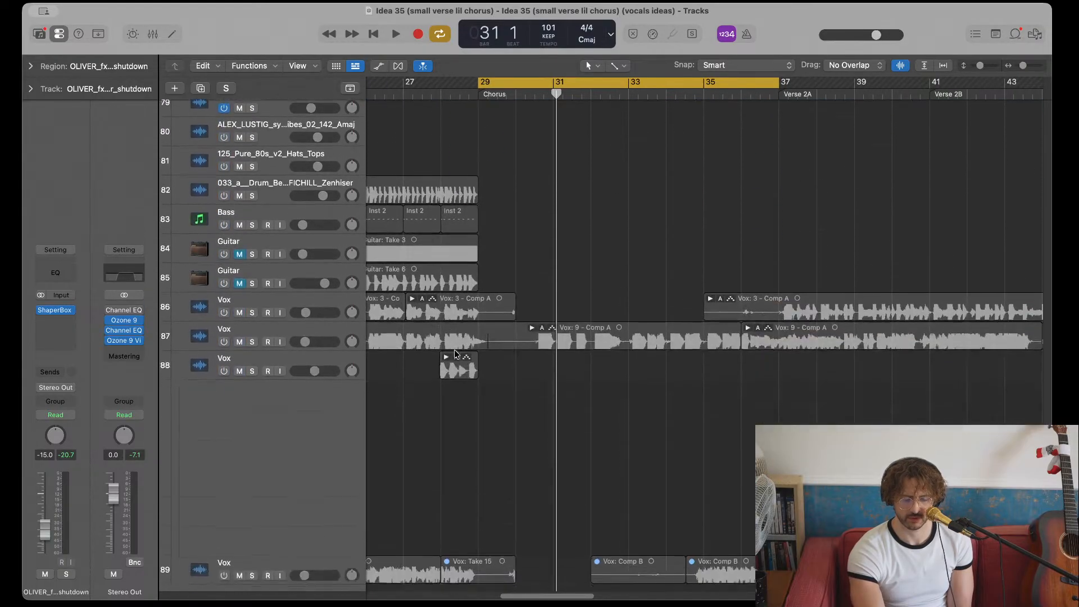
pyautogui.scroll(6, 456, 353)
pyautogui.moveTo(442, 84); pyautogui.dragTo(516, 83)
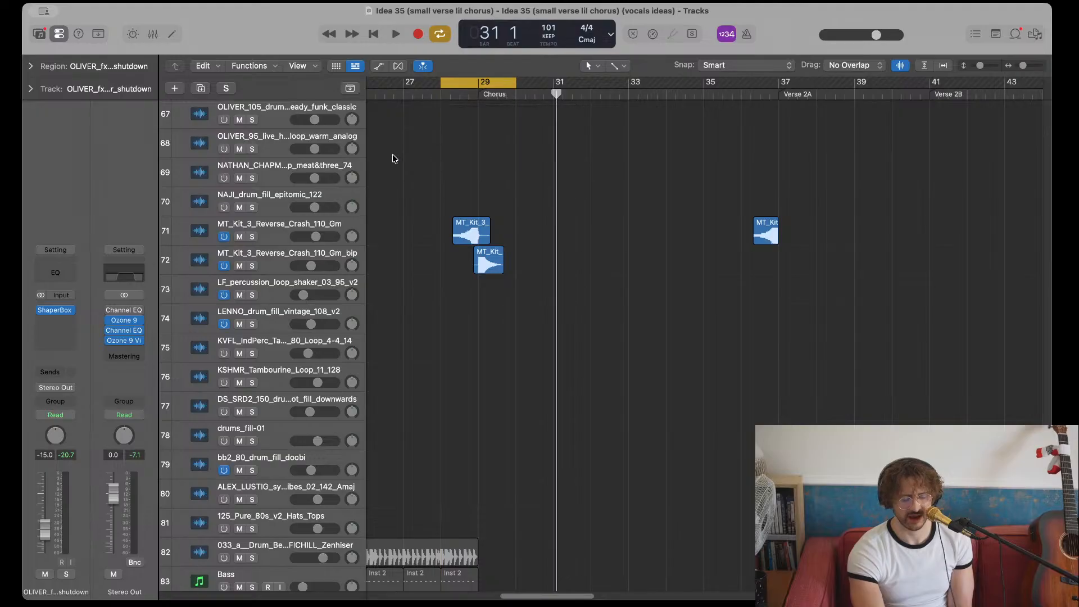
pyautogui.click(252, 237)
pyautogui.click(253, 265)
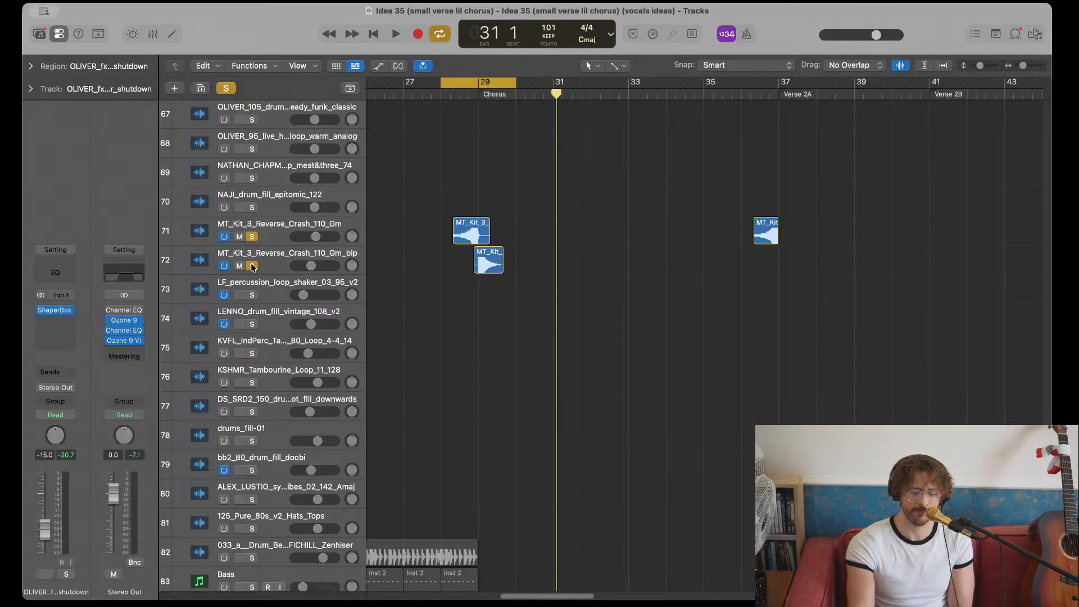
pyautogui.press('space')
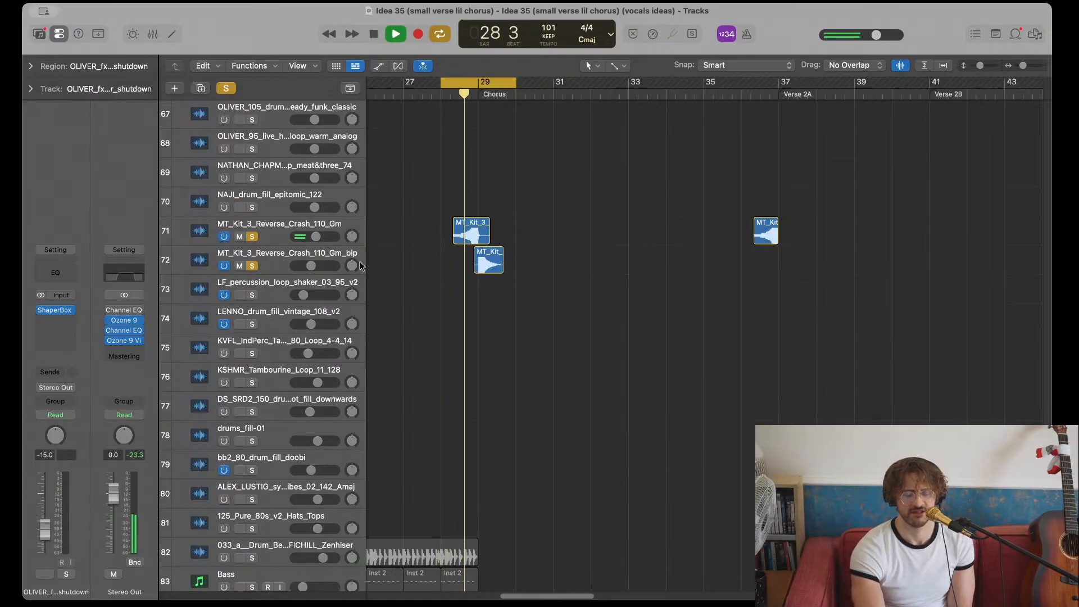
pyautogui.press('space')
pyautogui.click(253, 266)
pyautogui.click(253, 236)
pyautogui.click(570, 169)
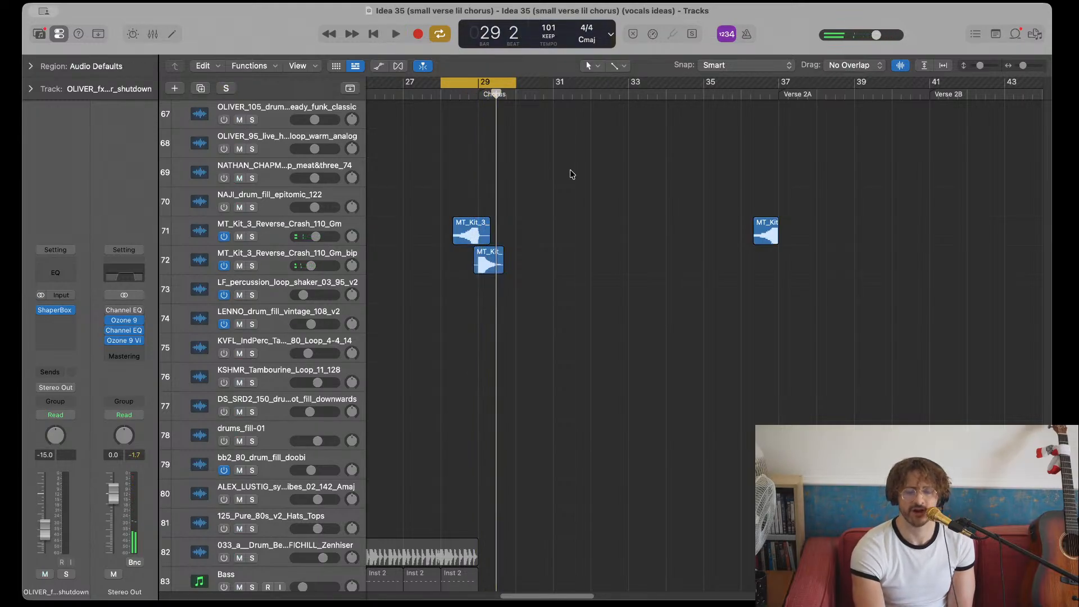
# - Turn off looping of the bar 28 to 30 range around the chorus entry
pyautogui.hscroll(2, 570, 170)
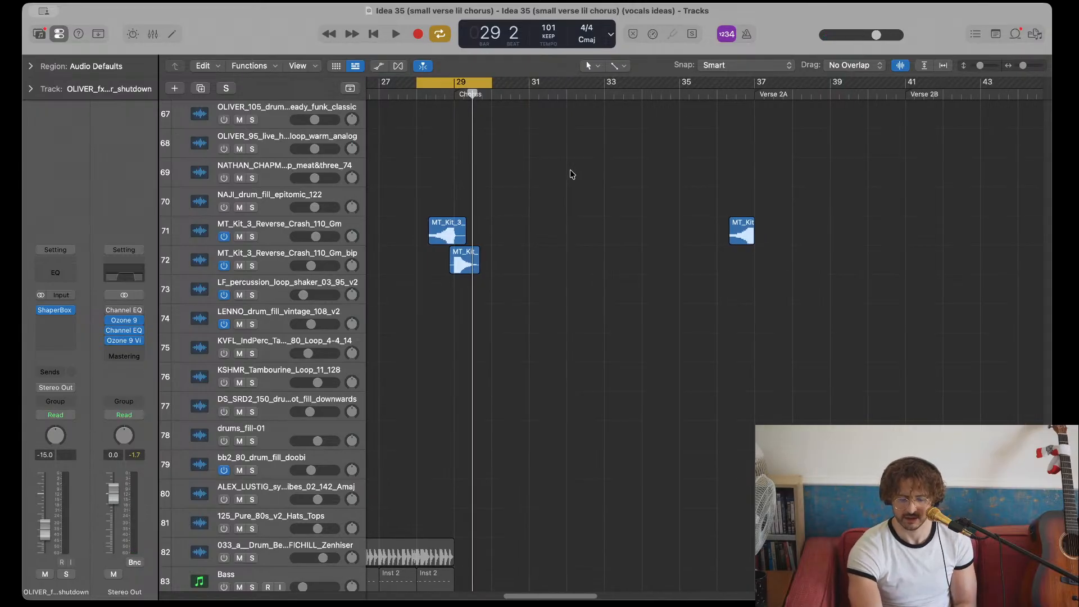
pyautogui.scroll(10, 570, 170)
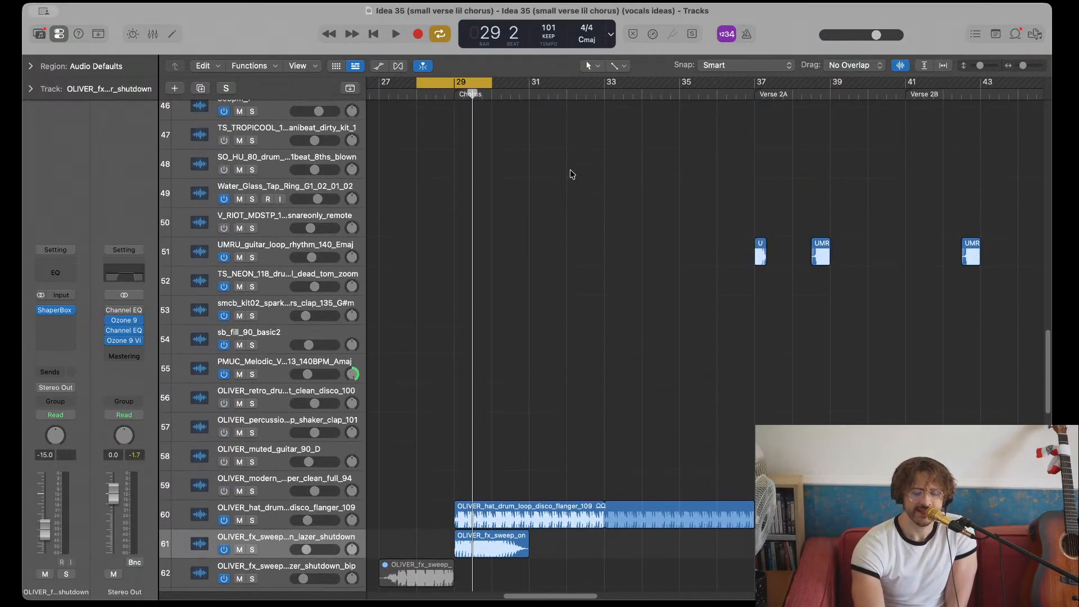
pyautogui.click(464, 81)
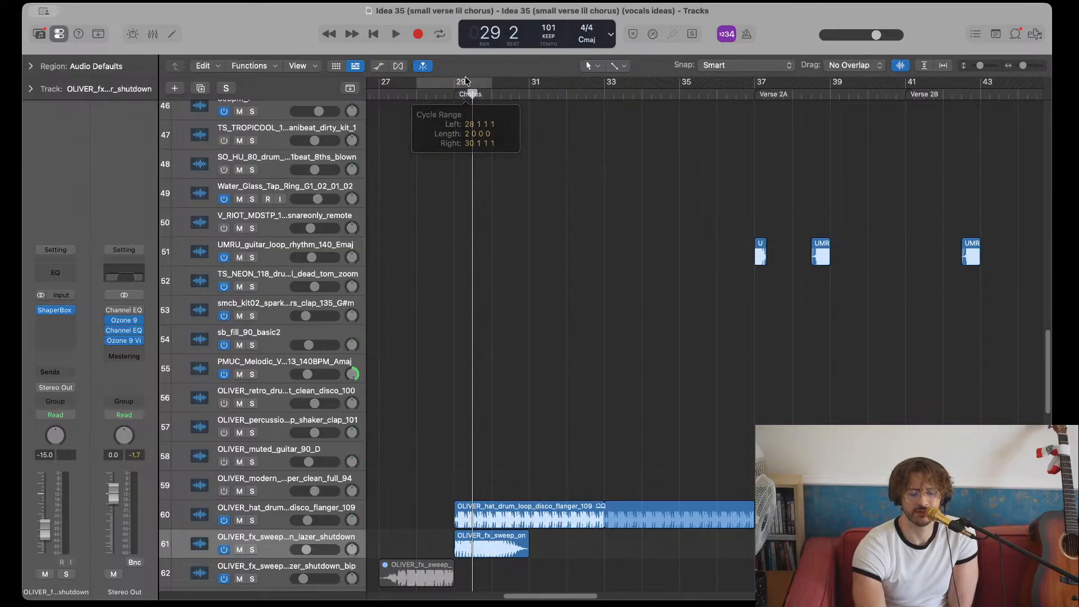
# - Look through the whole track list around the chorus to examine which vocal, guitar, drum and effect parts play there
pyautogui.scroll(7, 455, 186)
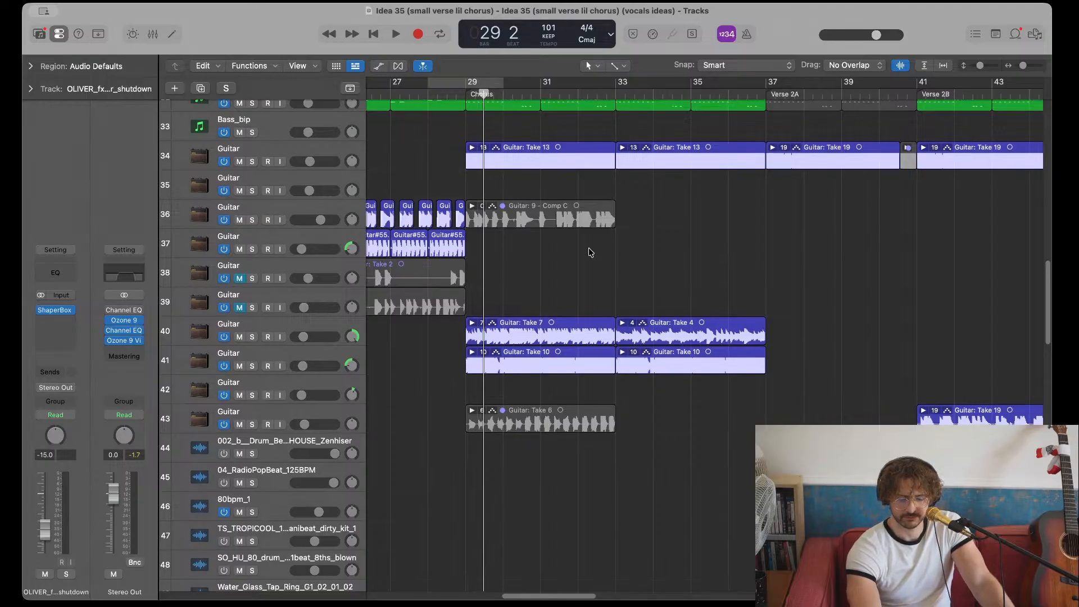
pyautogui.scroll(-10, 588, 248)
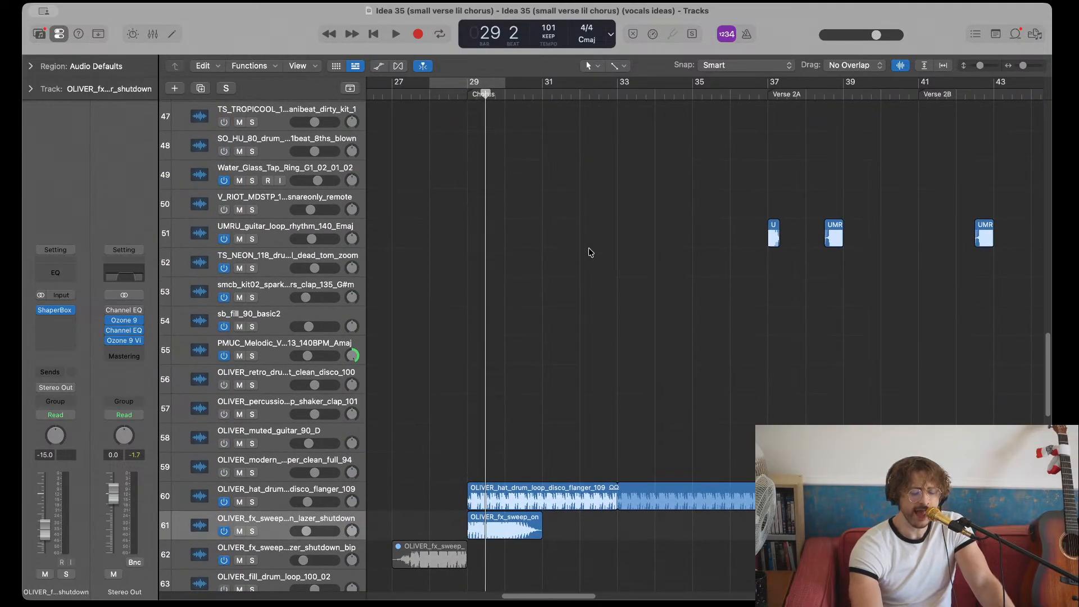
pyautogui.scroll(-15, 546, 305)
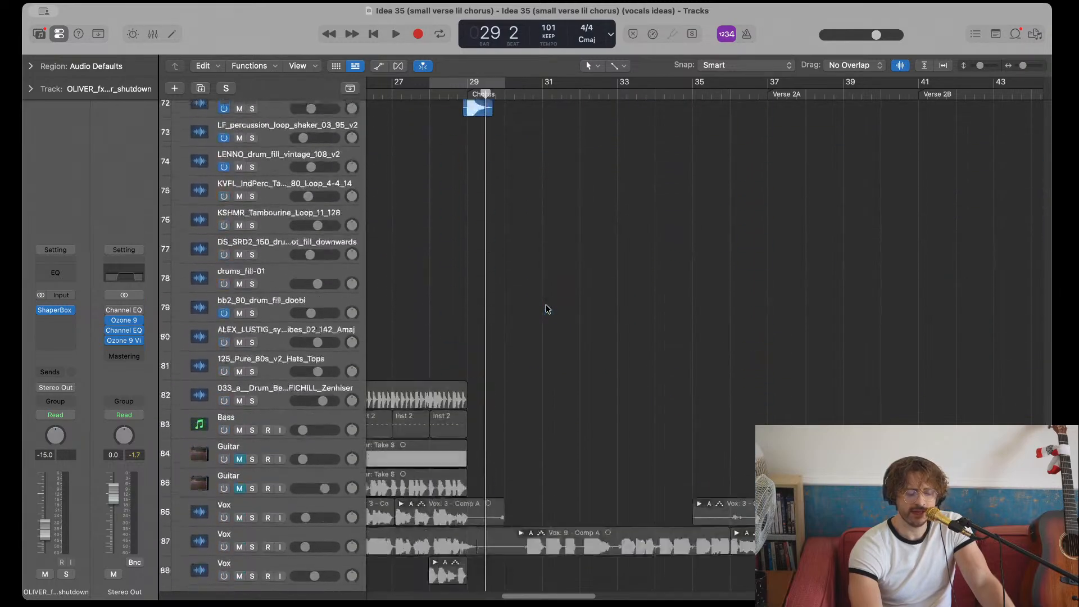
pyautogui.scroll(-6, 546, 305)
pyautogui.scroll(-5, 544, 305)
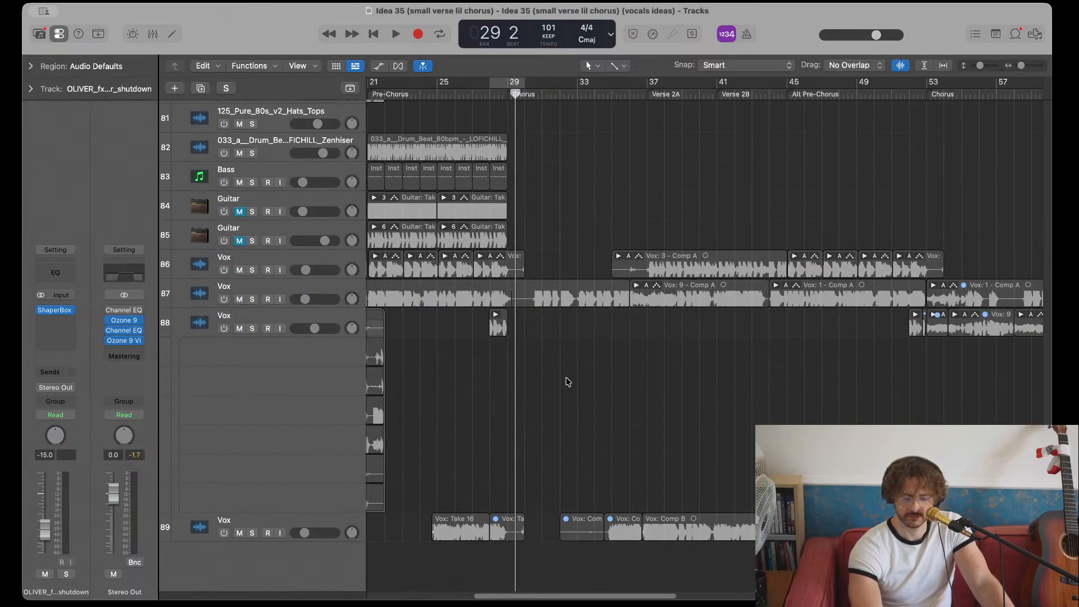
pyautogui.scroll(12, 567, 381)
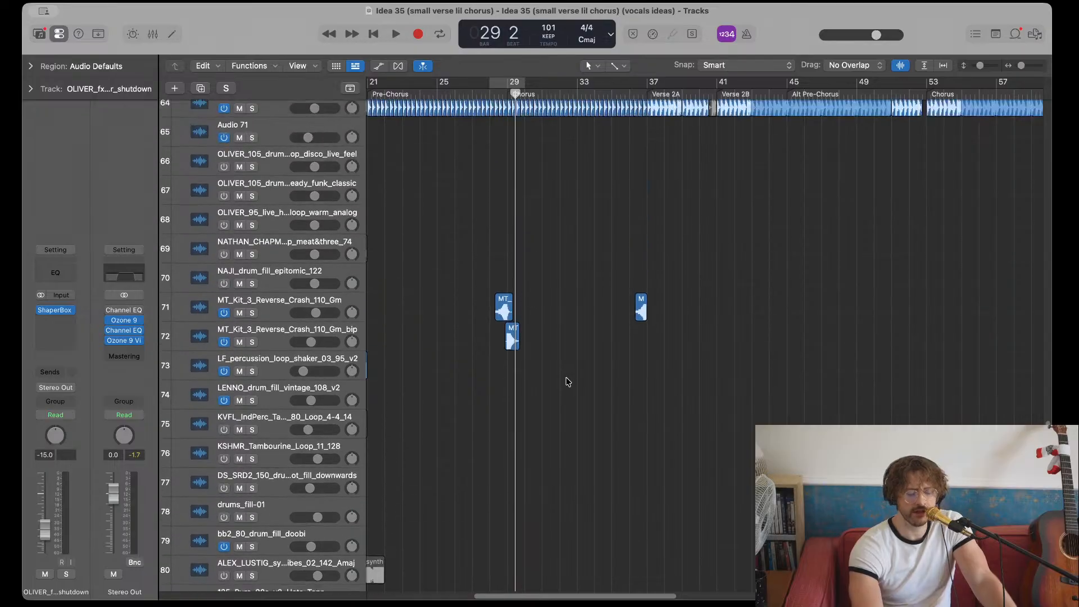
pyautogui.scroll(10, 568, 382)
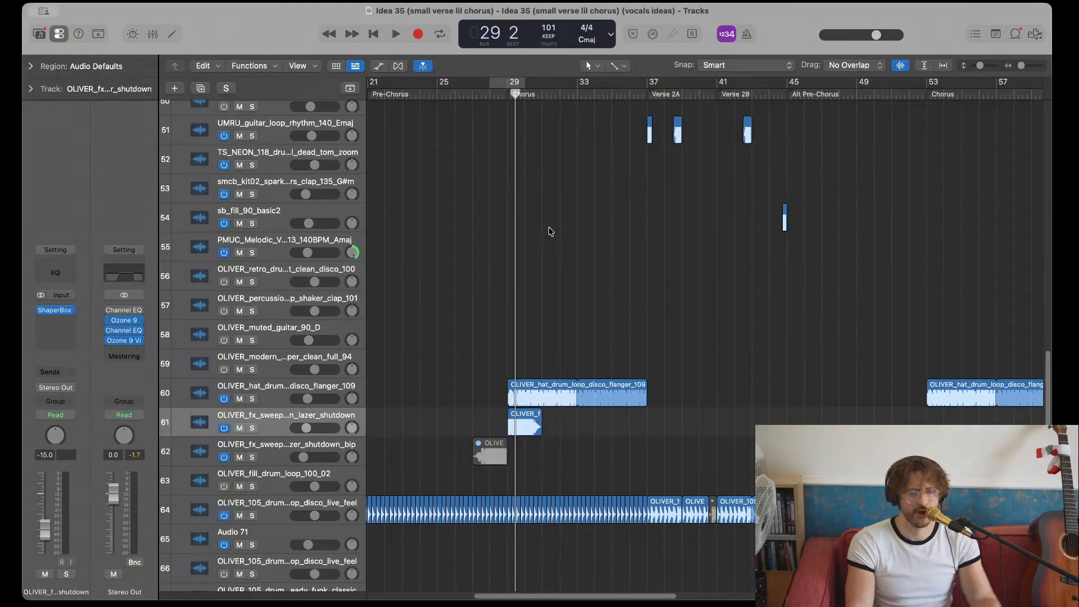
pyautogui.scroll(15, 550, 224)
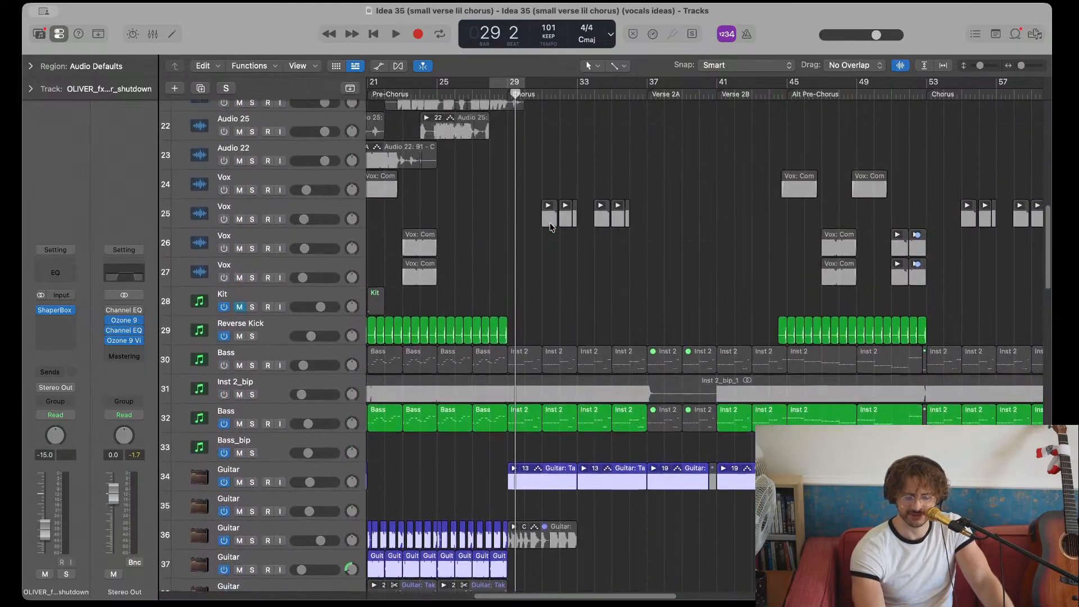
pyautogui.scroll(11, 550, 226)
pyautogui.scroll(-6, 551, 226)
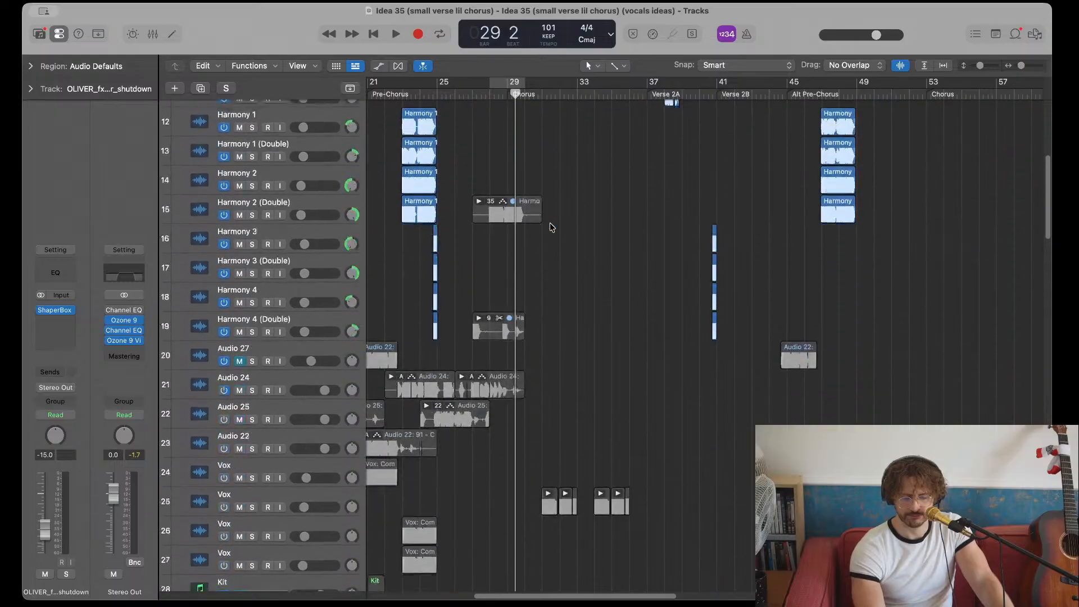
pyautogui.scroll(-15, 551, 227)
pyautogui.scroll(3, 551, 227)
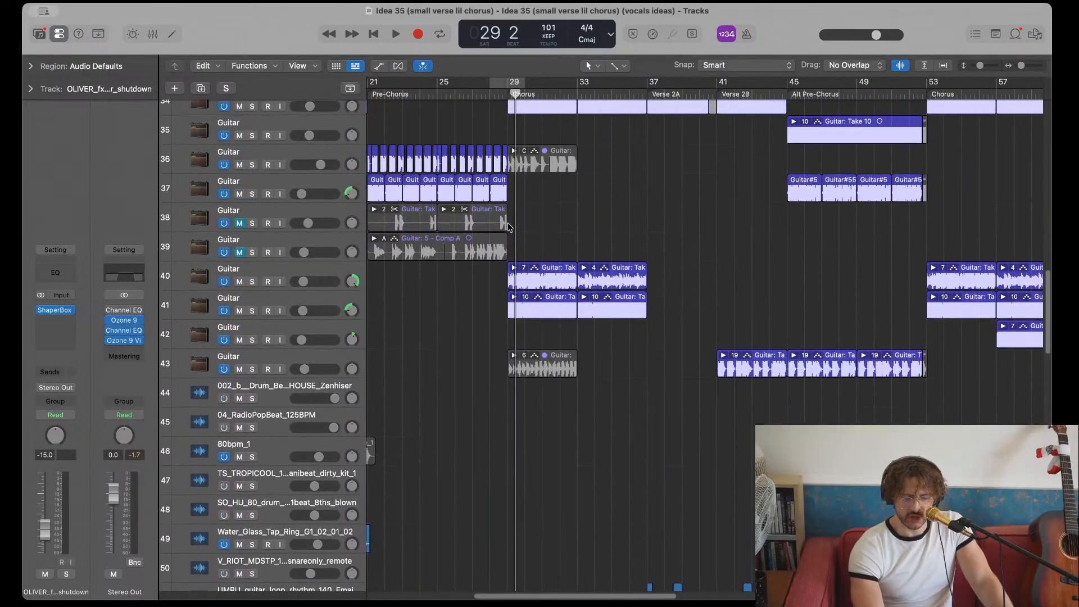
# - Set the cycle range from bar 29 to bar 33 and listen to the first half of the chorus
pyautogui.scroll(6, 511, 236)
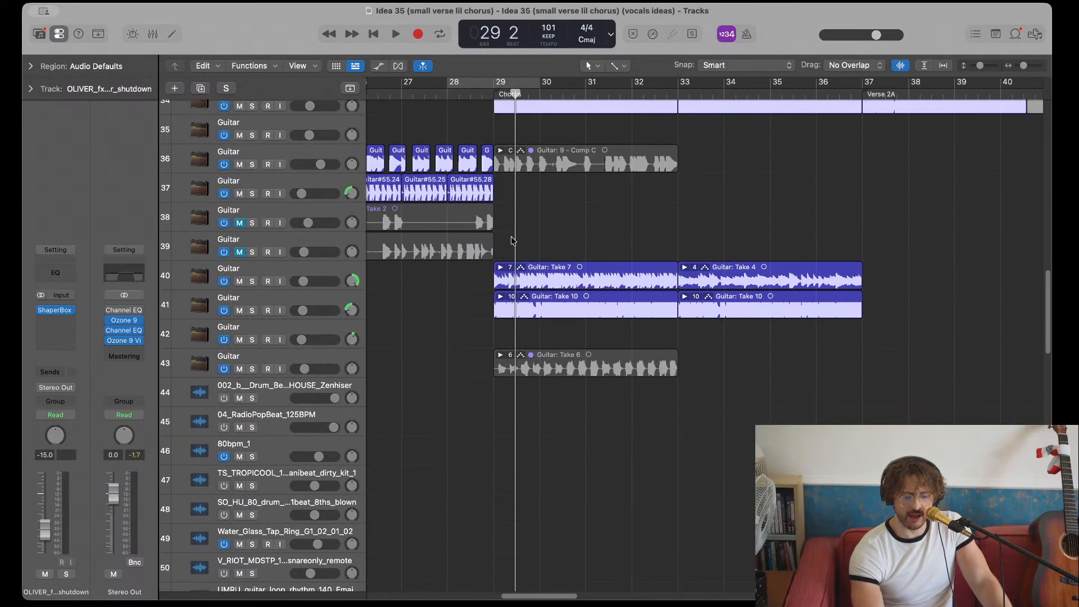
pyautogui.scroll(-6, 511, 237)
pyautogui.moveTo(481, 82); pyautogui.dragTo(547, 83)
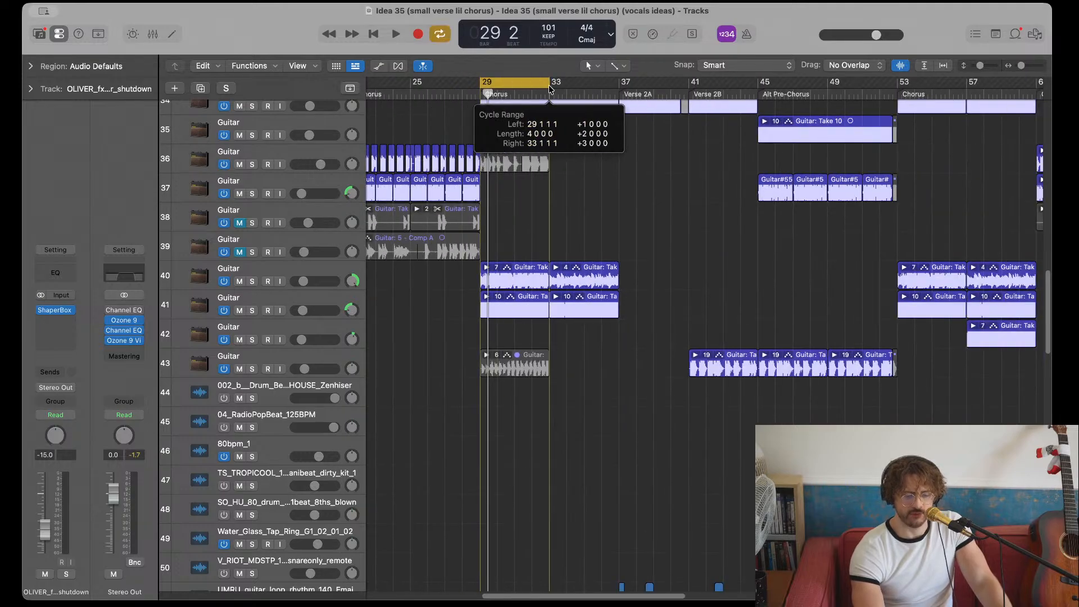
pyautogui.press('space')
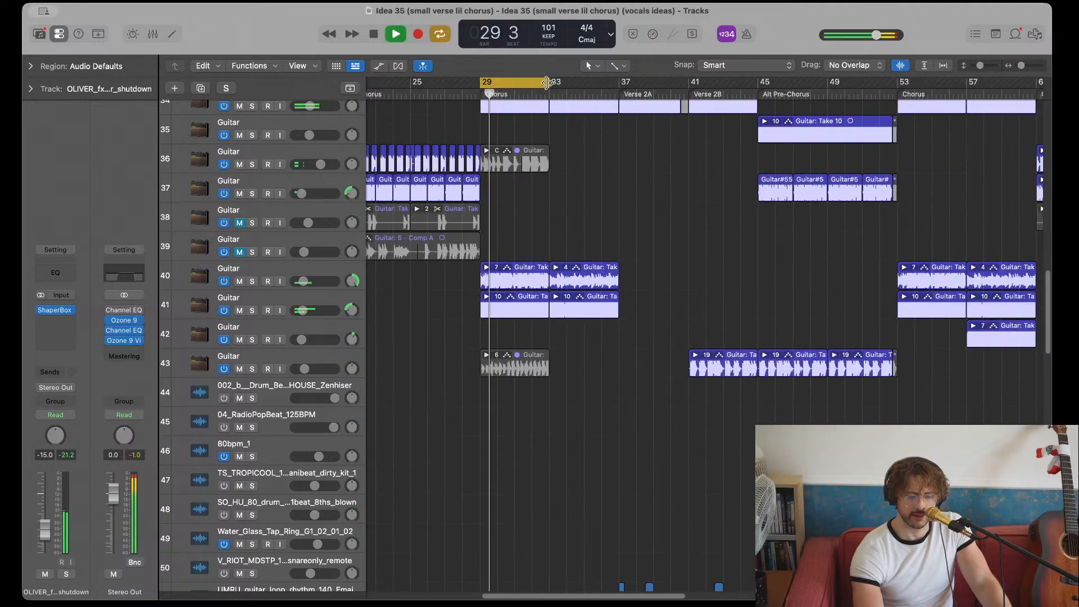
pyautogui.press('space')
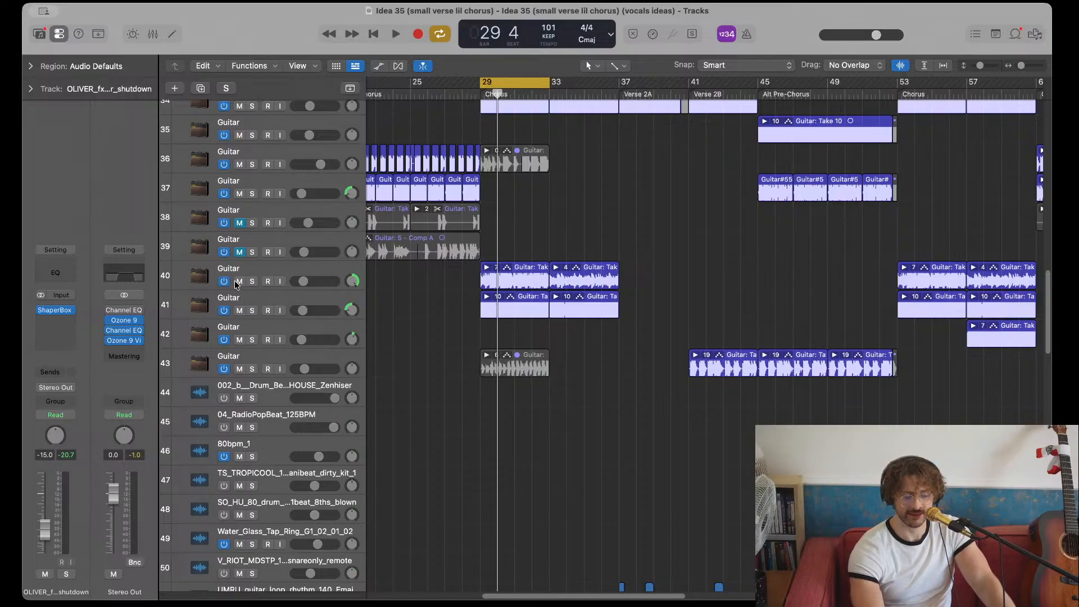
# - Mute Guitar tracks 40 and 41 and play the looped chorus section without them
pyautogui.moveTo(239, 282); pyautogui.dragTo(239, 311)
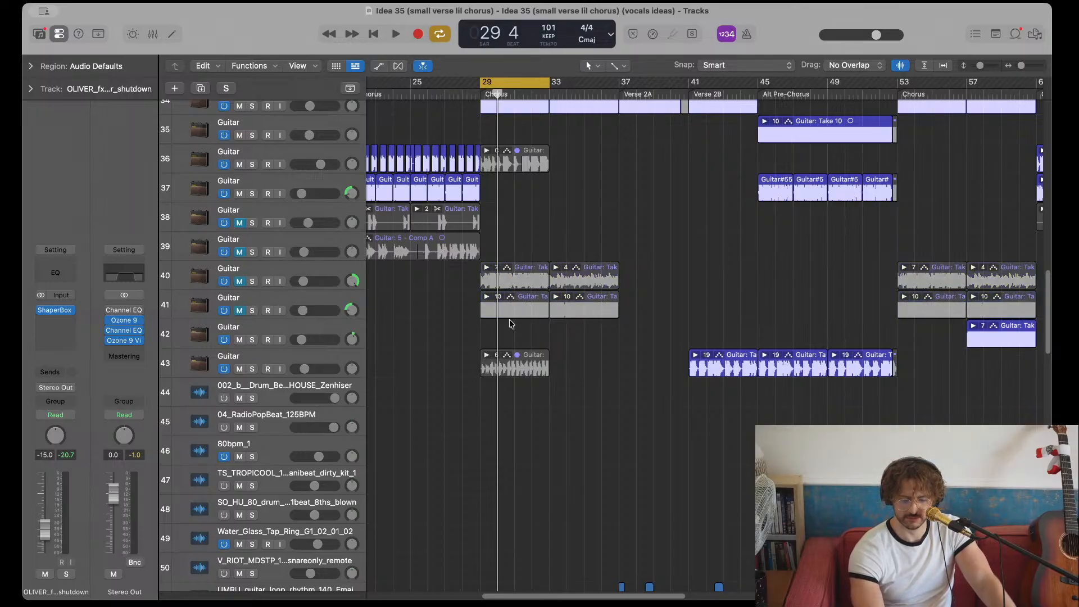
pyautogui.scroll(2, 495, 337)
pyautogui.hscroll(-2, 495, 337)
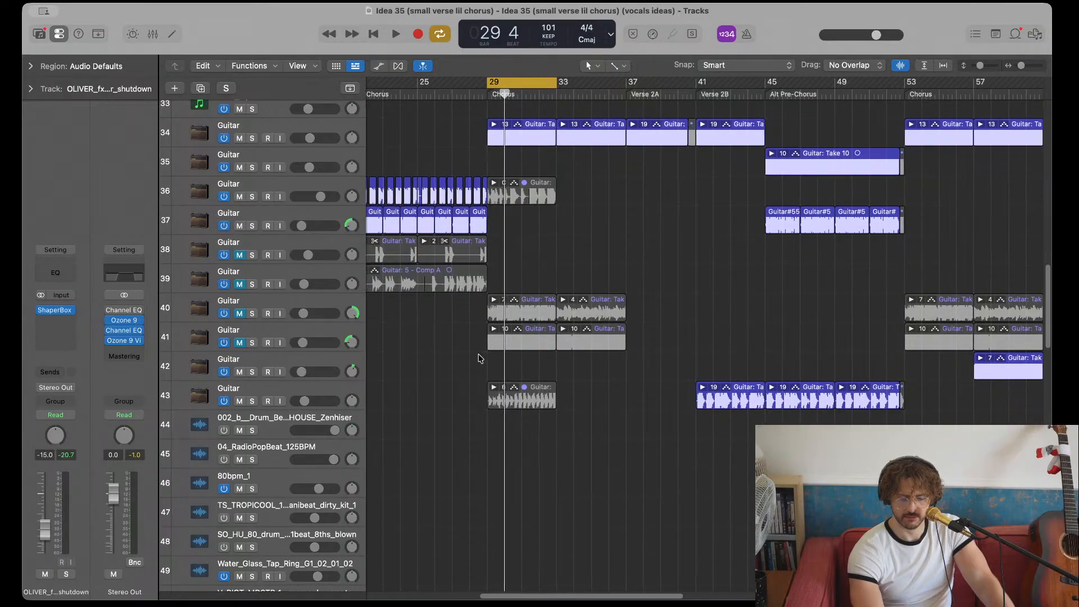
pyautogui.press('space')
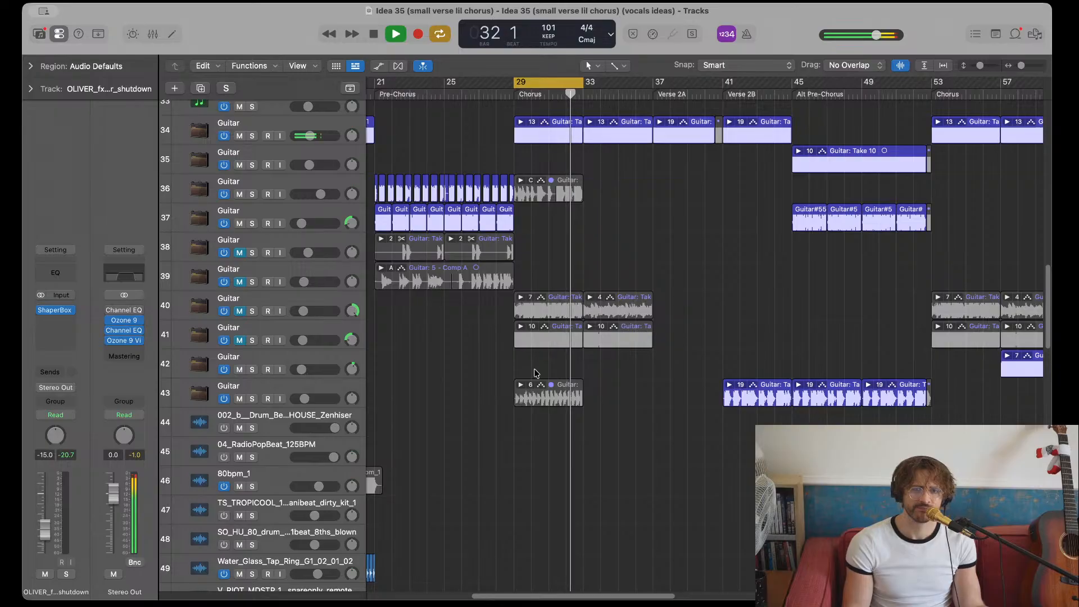
pyautogui.press('space')
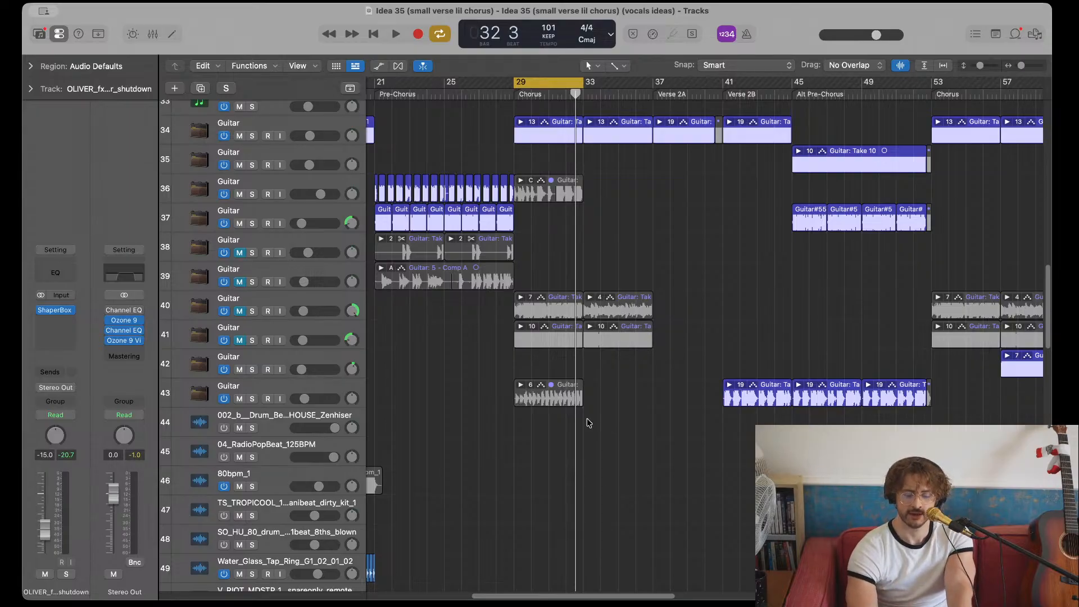
# - Play the looped chorus with Guitar tracks 40 and 41 unmuted, and listen to track 40 on its own in solo
pyautogui.scroll(2, 587, 423)
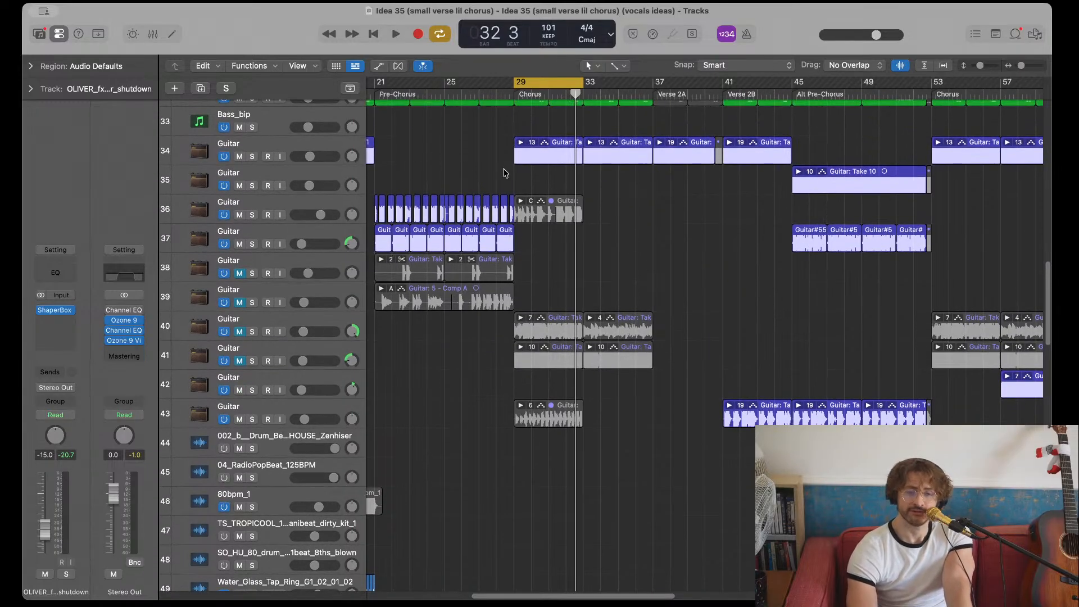
pyautogui.press('space')
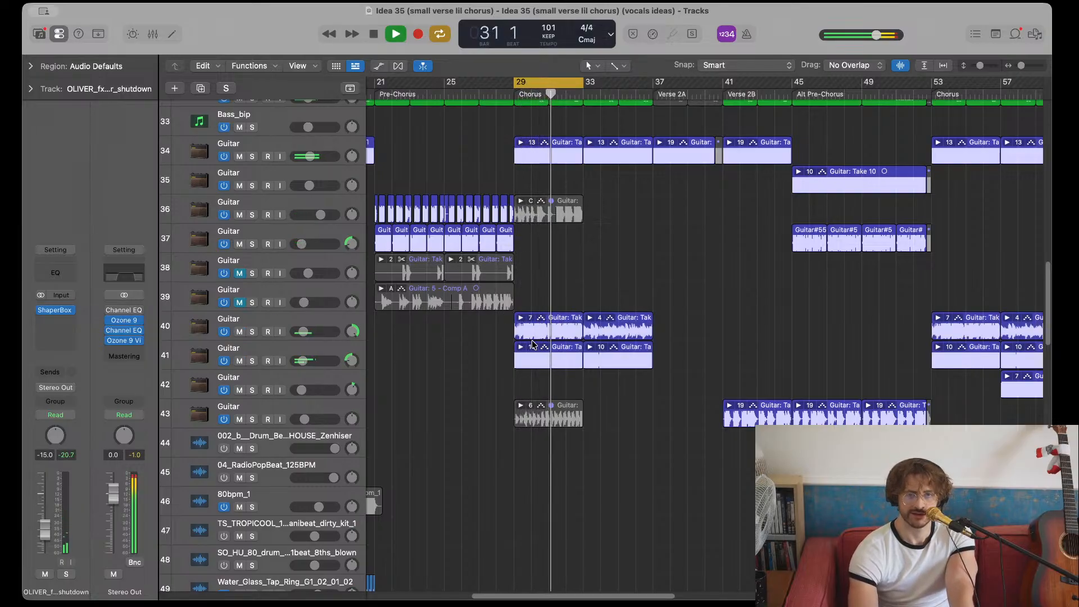
pyautogui.click(252, 332)
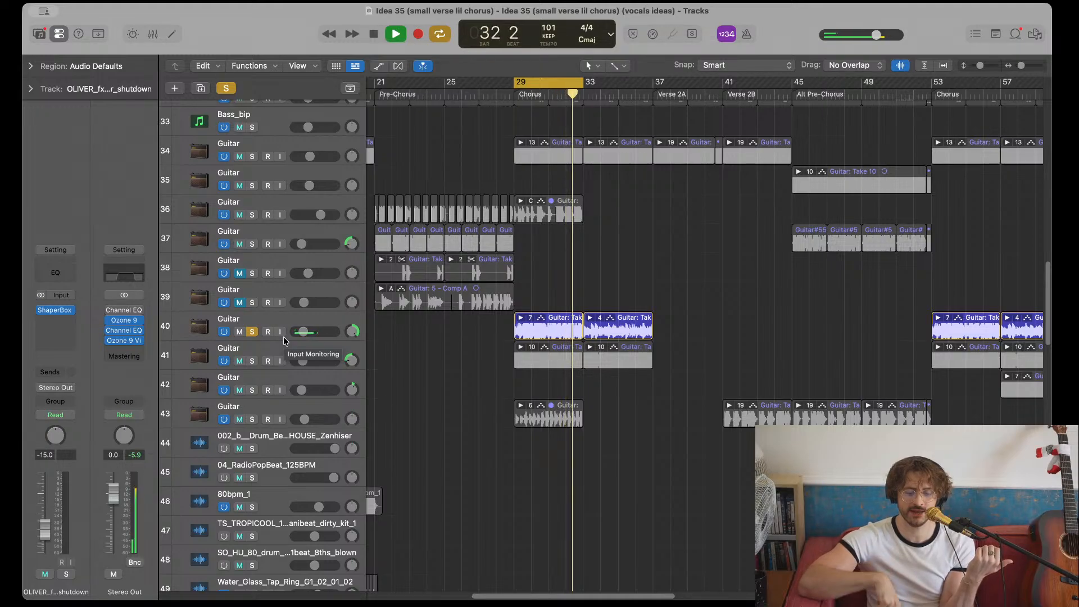
pyautogui.press('space')
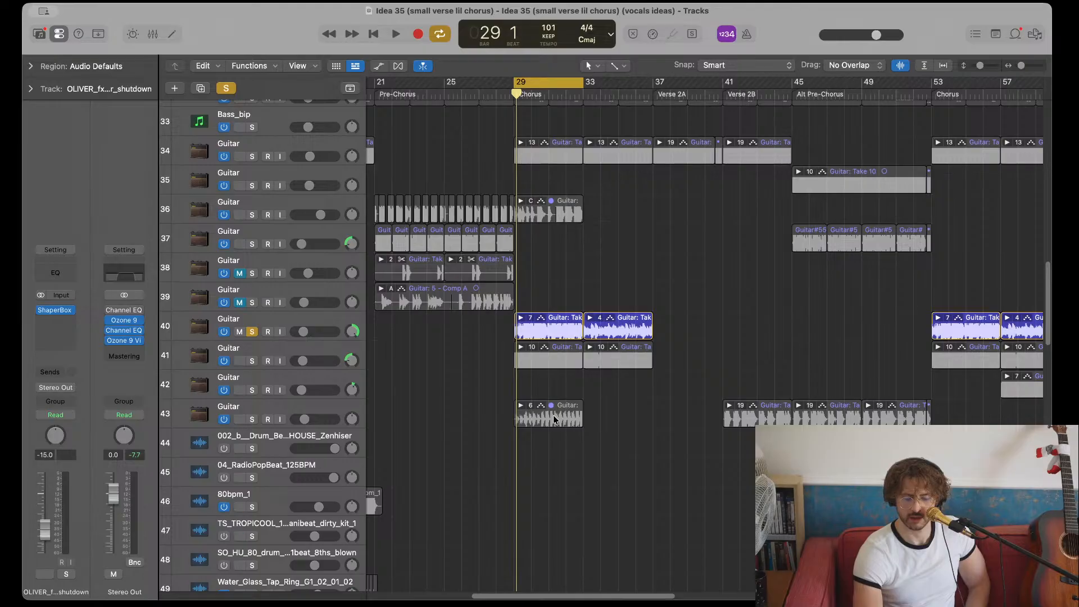
# - Solo Guitar track 41 in place of track 40, listen to it in the looped chorus, and clear the solo
pyautogui.scroll(-2, 506, 409)
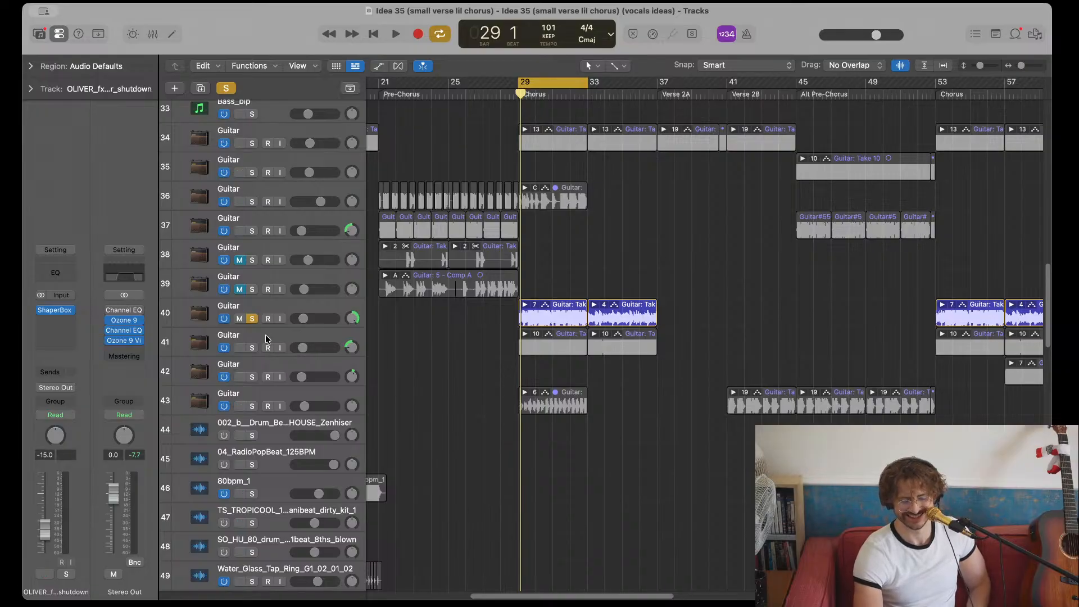
pyautogui.click(252, 348)
pyautogui.press('space')
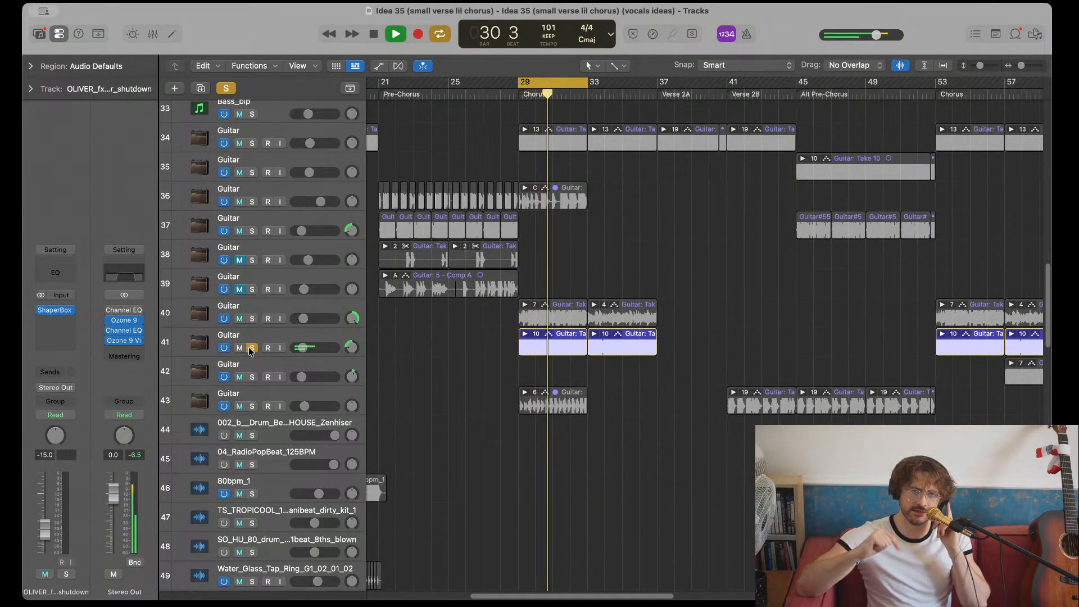
pyautogui.press('space')
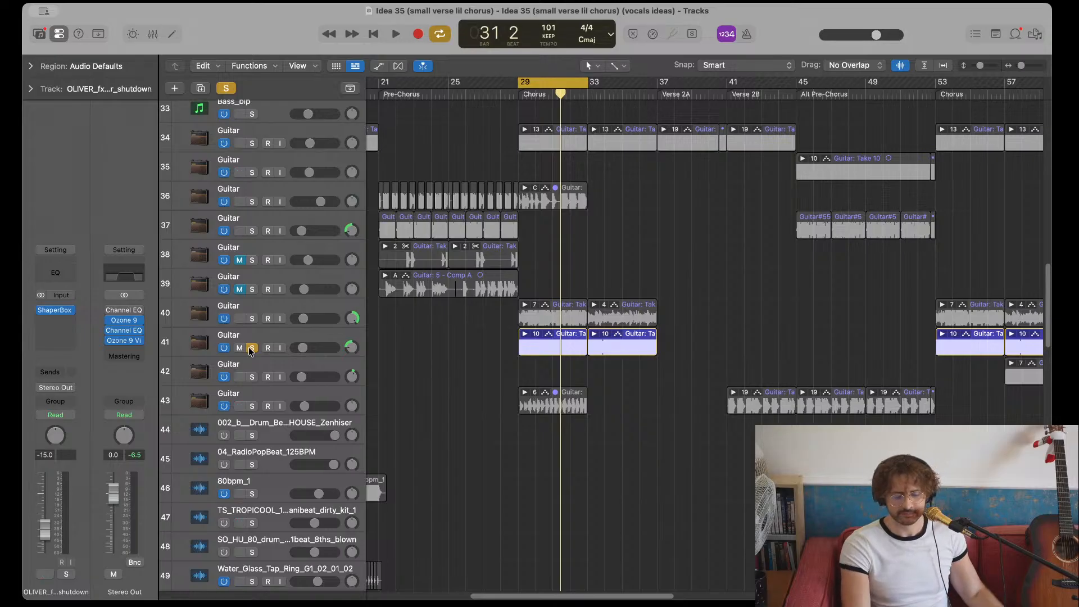
pyautogui.click(252, 348)
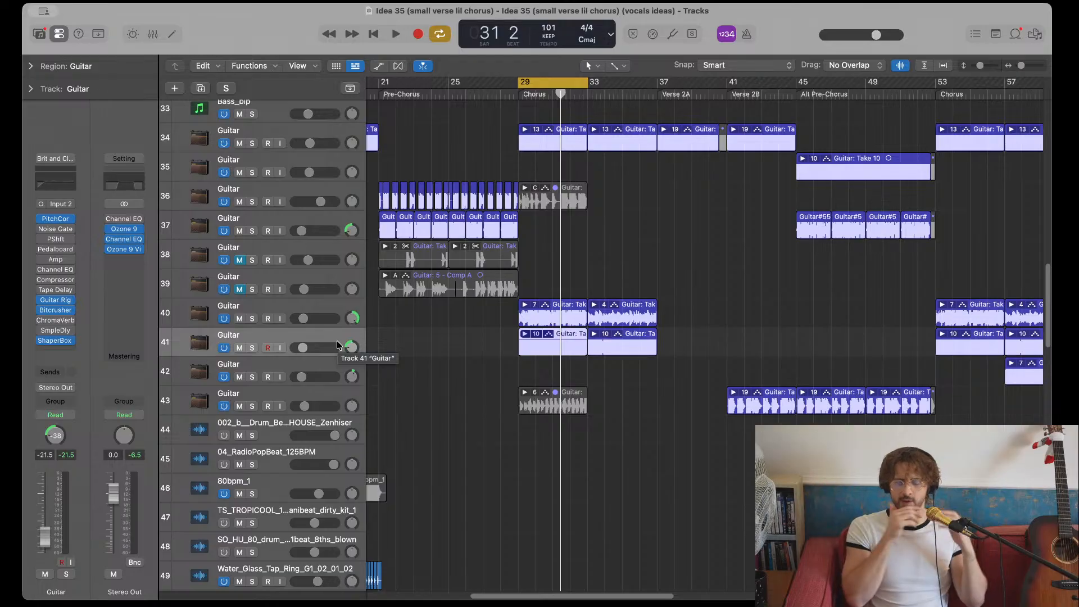
# - Move the playhead to bar 17 and look over the guitar and drum parts across the whole arrangement
pyautogui.hscroll(-5, 413, 286)
pyautogui.scroll(1, 413, 287)
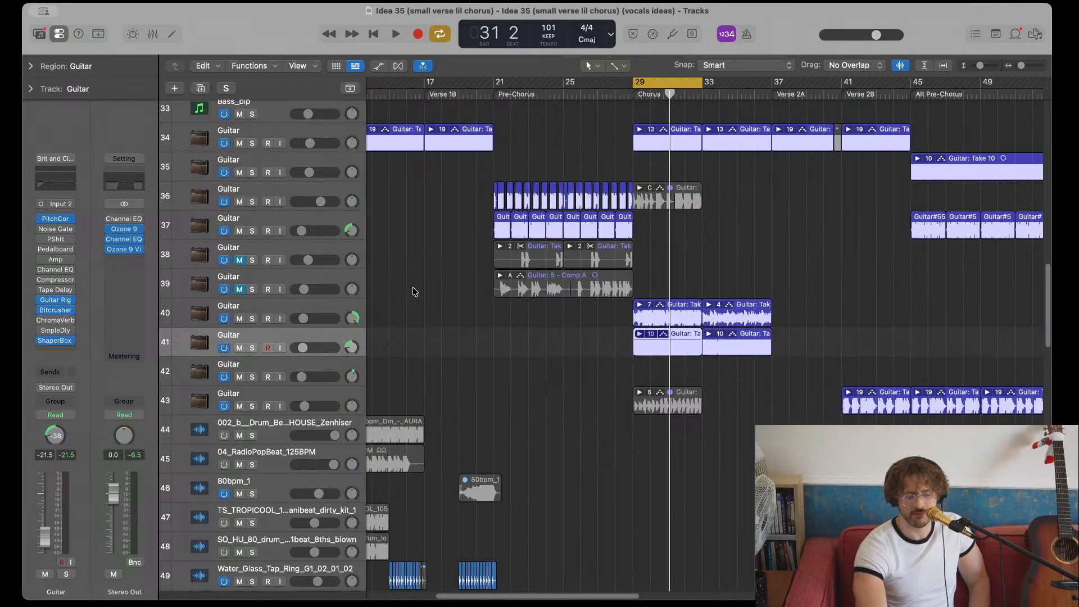
pyautogui.scroll(-1, 413, 288)
pyautogui.scroll(-5, 539, 211)
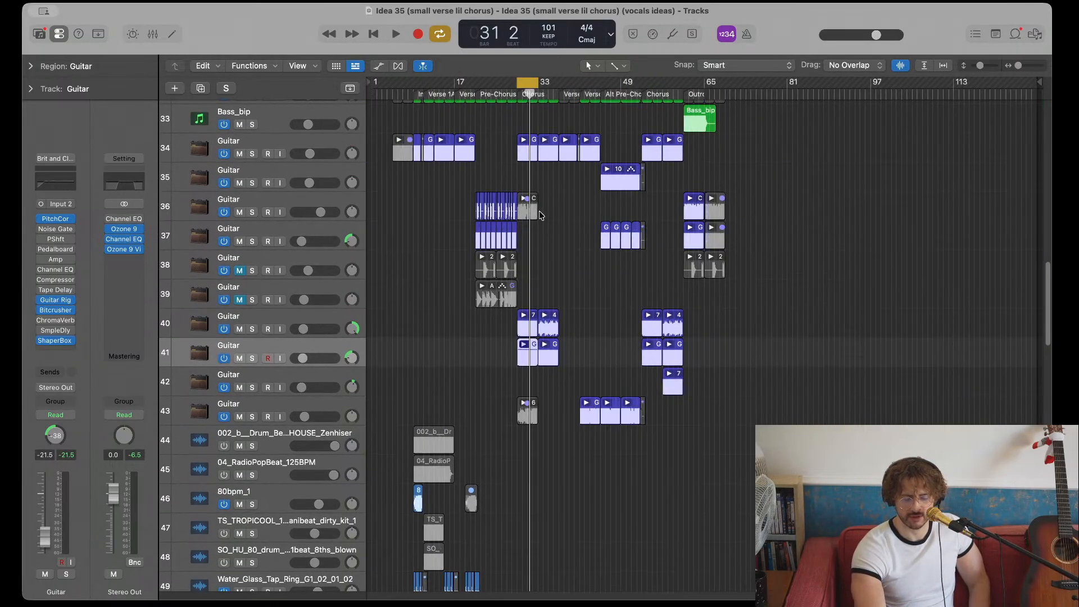
pyautogui.scroll(6, 540, 216)
pyautogui.click(455, 95)
pyautogui.scroll(-10, 388, 270)
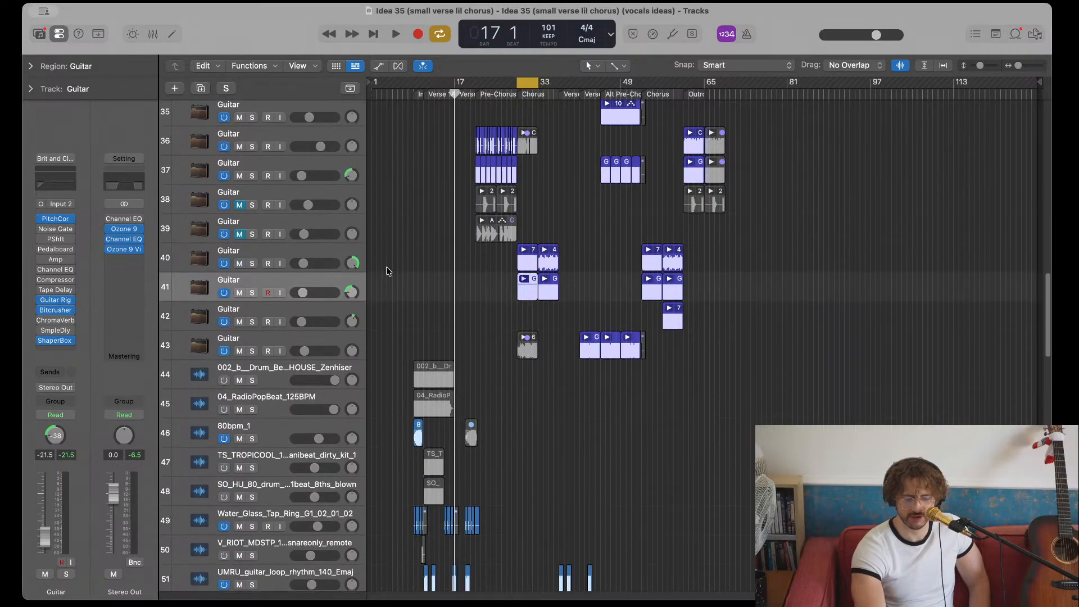
# - Set the pan of the Inst 2_bip track to 0
pyautogui.scroll(7, 387, 266)
pyautogui.moveTo(352, 197)
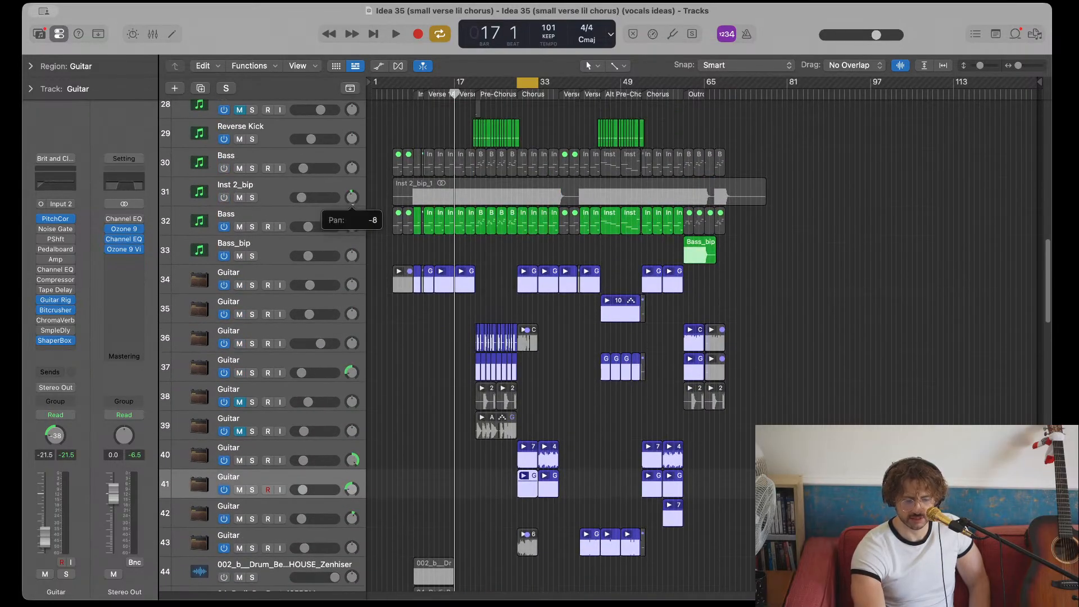
pyautogui.moveTo(352, 196)
pyautogui.mouseDown()
pyautogui.moveTo(352, 185)
pyautogui.moveTo(351, 197)
pyautogui.mouseUp()
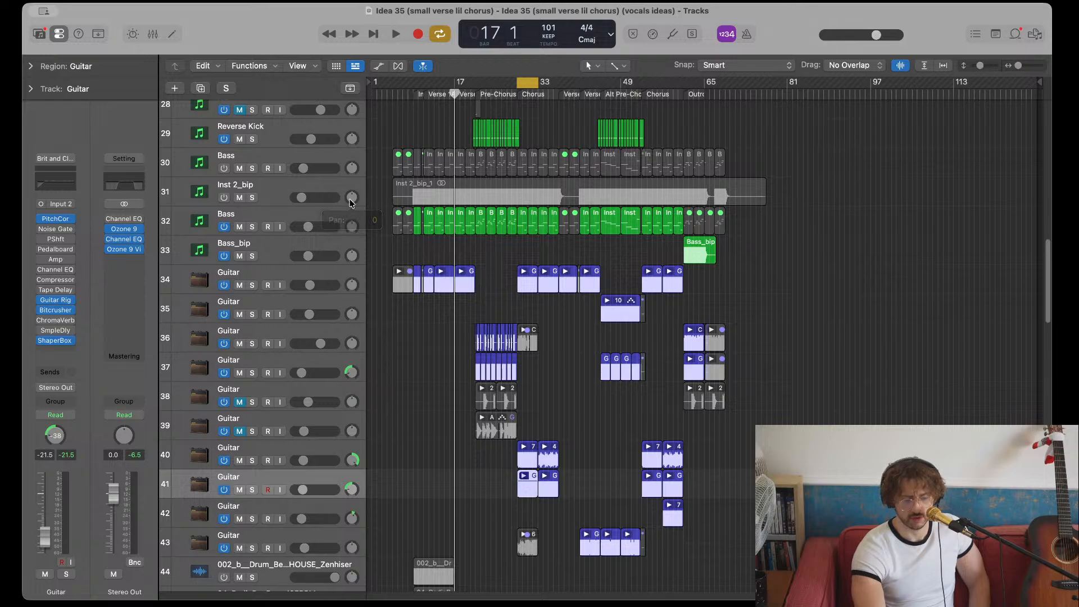
pyautogui.scroll(5, 445, 268)
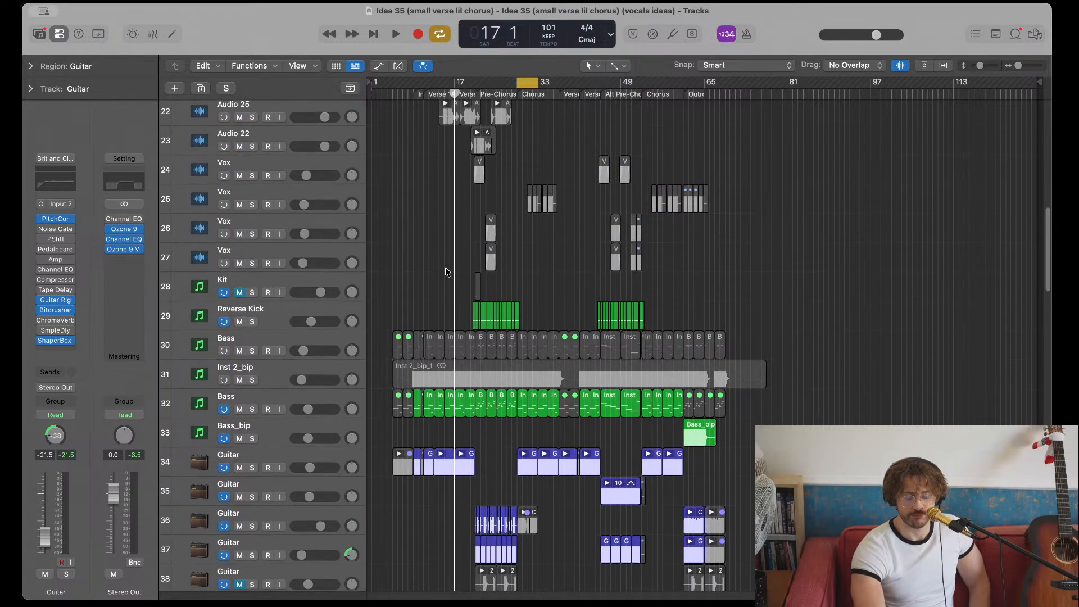
# - Look through the vocal, bass, guitar and drum tracks to examine which parts play in each section, with cycling turned off
pyautogui.scroll(-8, 446, 268)
pyautogui.scroll(-15, 286, 266)
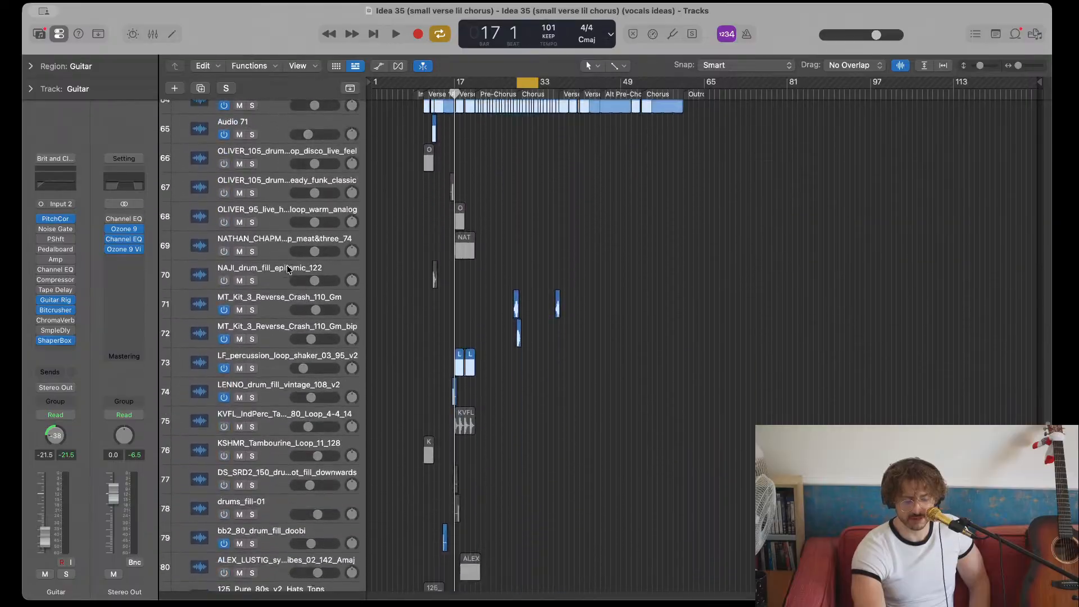
pyautogui.scroll(18, 287, 267)
pyautogui.scroll(-4, 287, 266)
pyautogui.scroll(4, 287, 269)
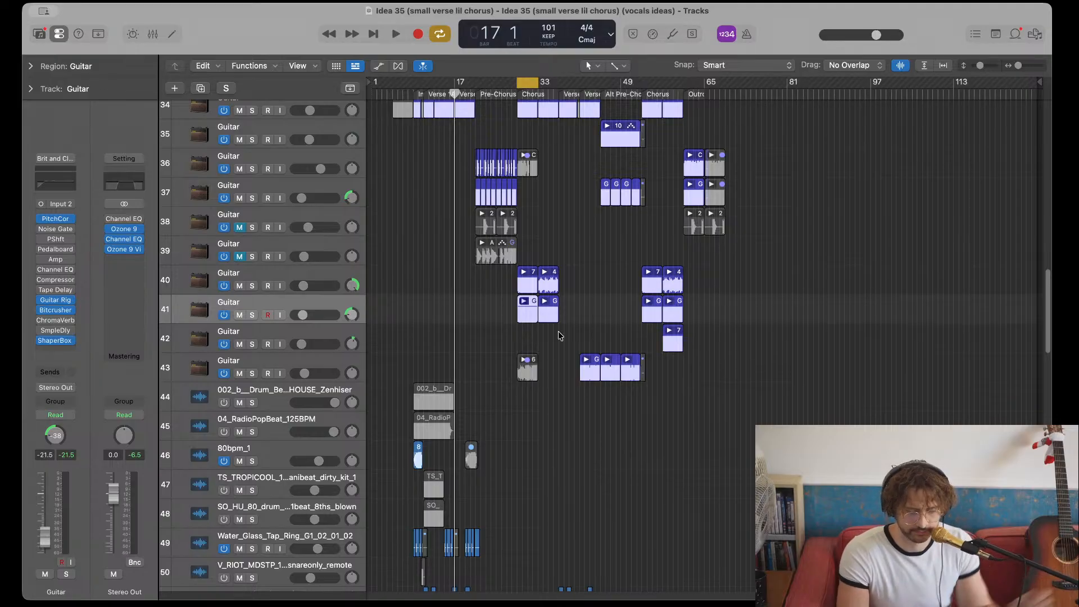
pyautogui.press('c')
pyautogui.scroll(3, 558, 331)
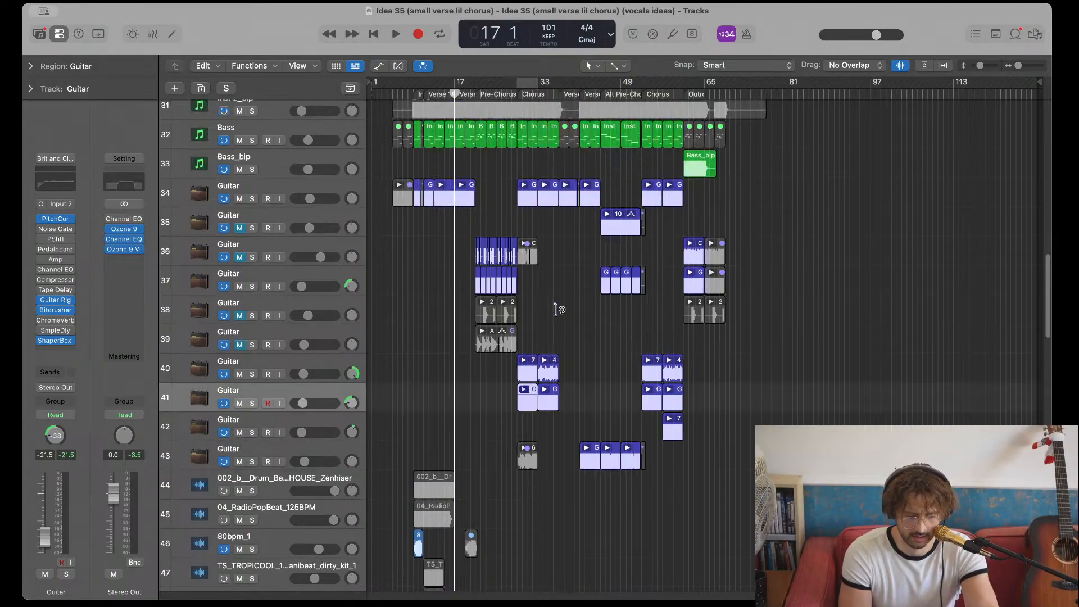
pyautogui.scroll(15, 559, 309)
pyautogui.scroll(3, 528, 353)
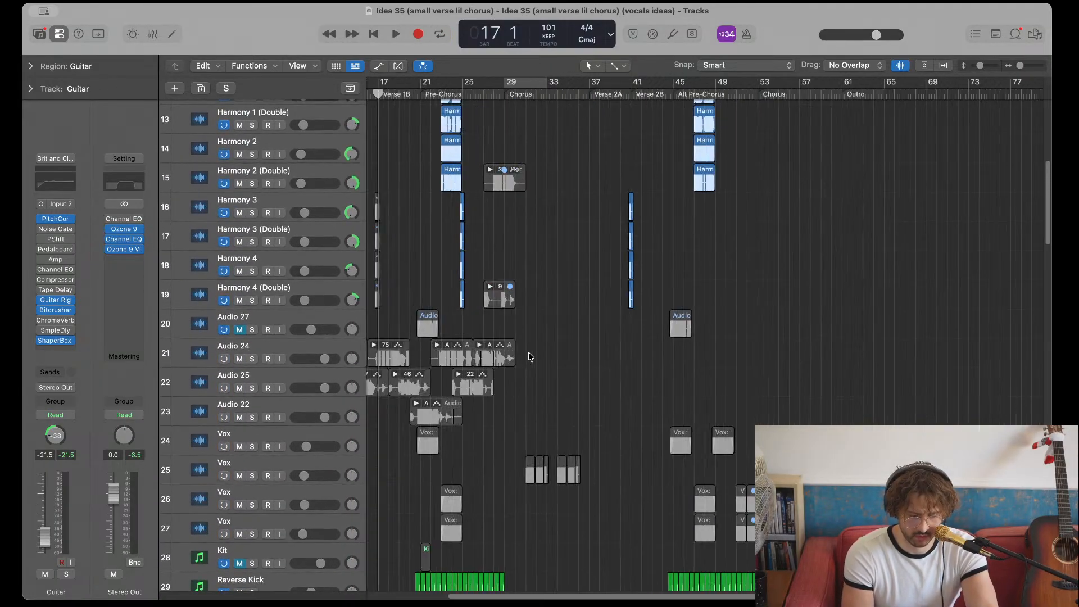
pyautogui.hscroll(-3, 528, 352)
pyautogui.scroll(-9, 528, 352)
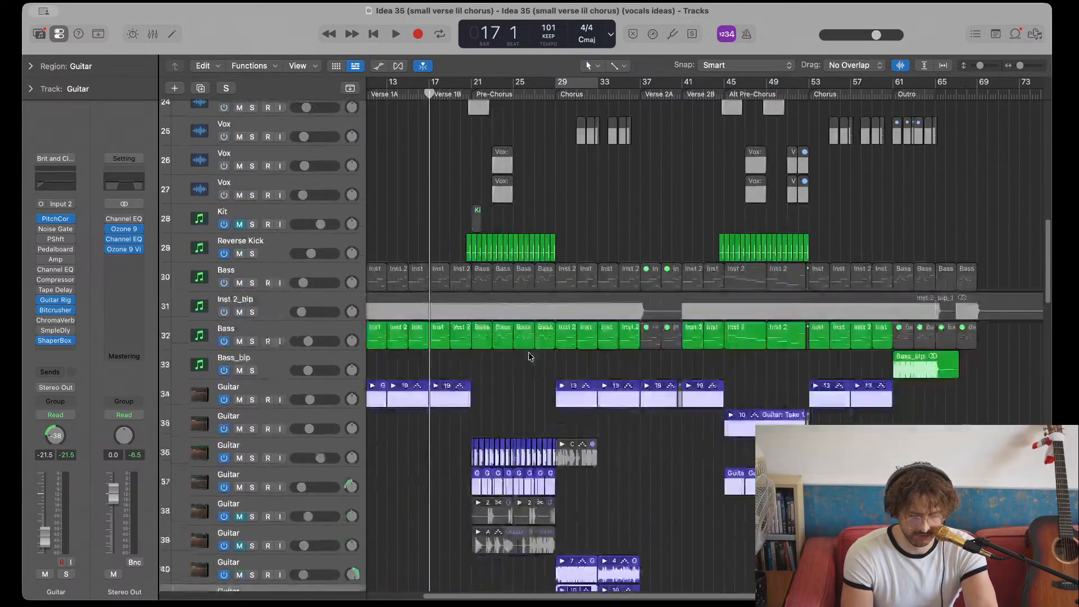
pyautogui.scroll(-10, 528, 352)
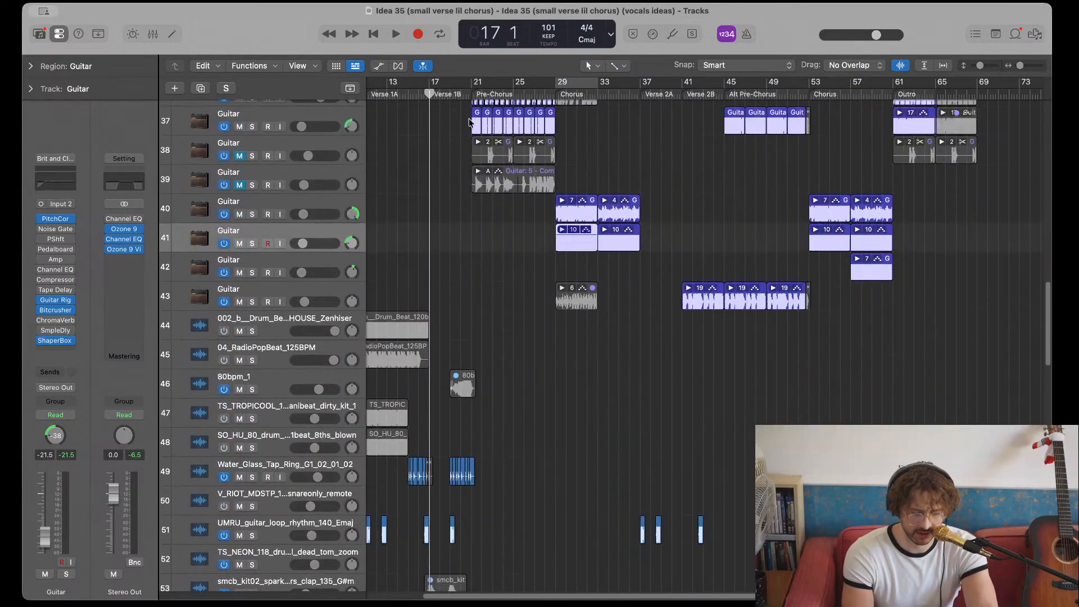
# - Set the cycle range to the pre-chorus, bars 21 to 29, unmute Guitar track 39, and play the section
pyautogui.scroll(6, 470, 123)
pyautogui.scroll(-4, 518, 103)
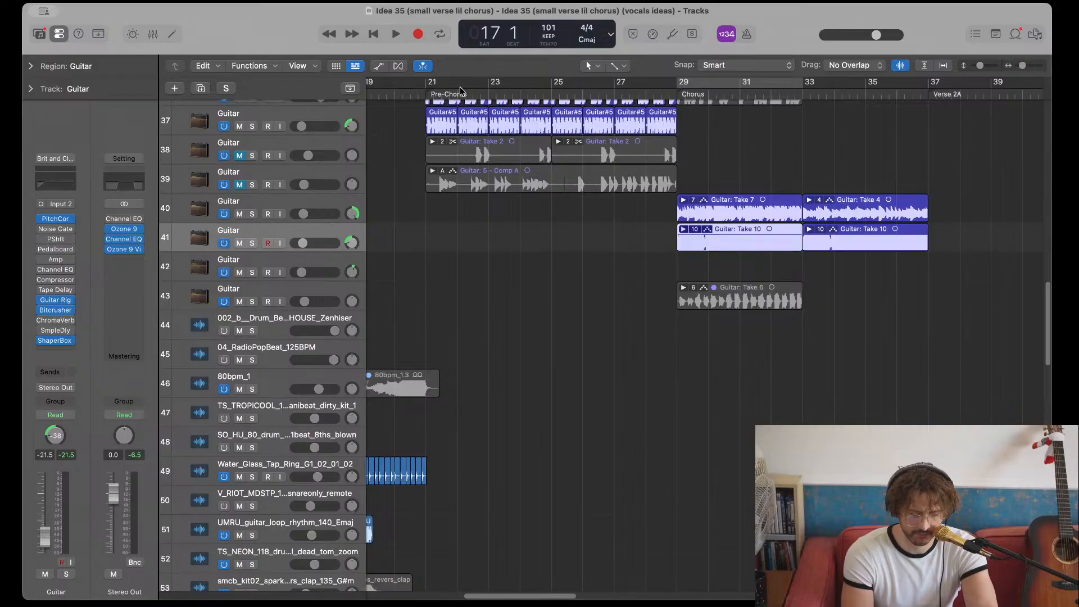
pyautogui.moveTo(430, 85); pyautogui.dragTo(664, 88)
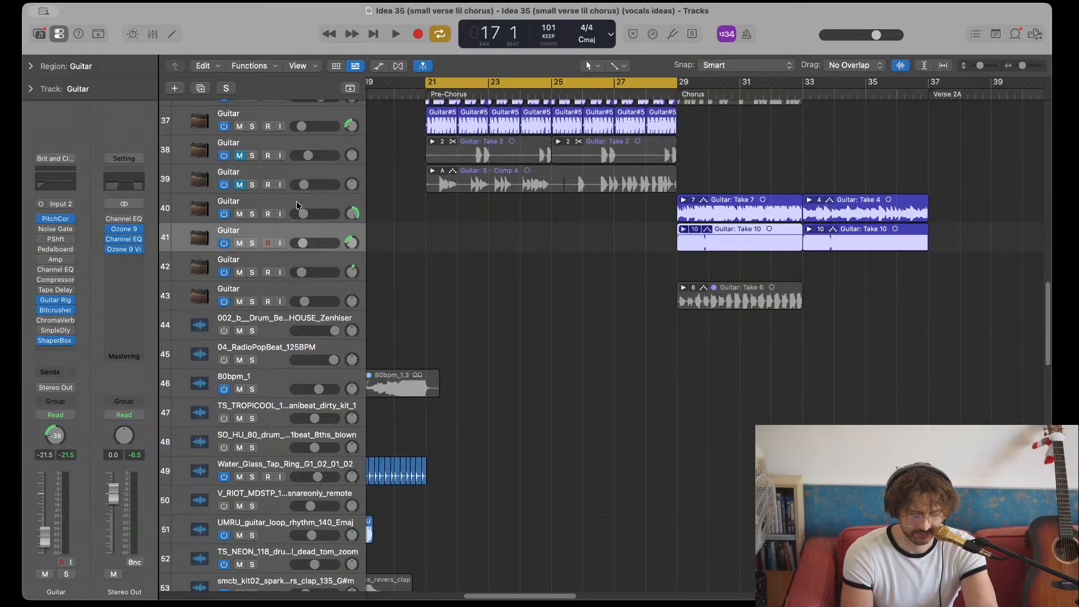
pyautogui.click(239, 175)
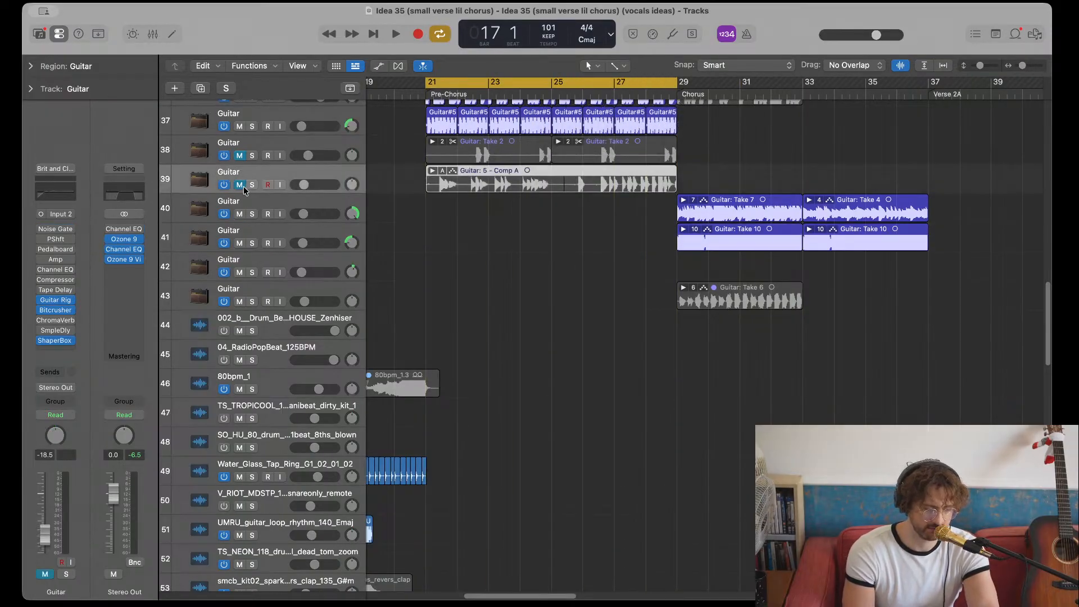
pyautogui.click(240, 184)
pyautogui.press('space')
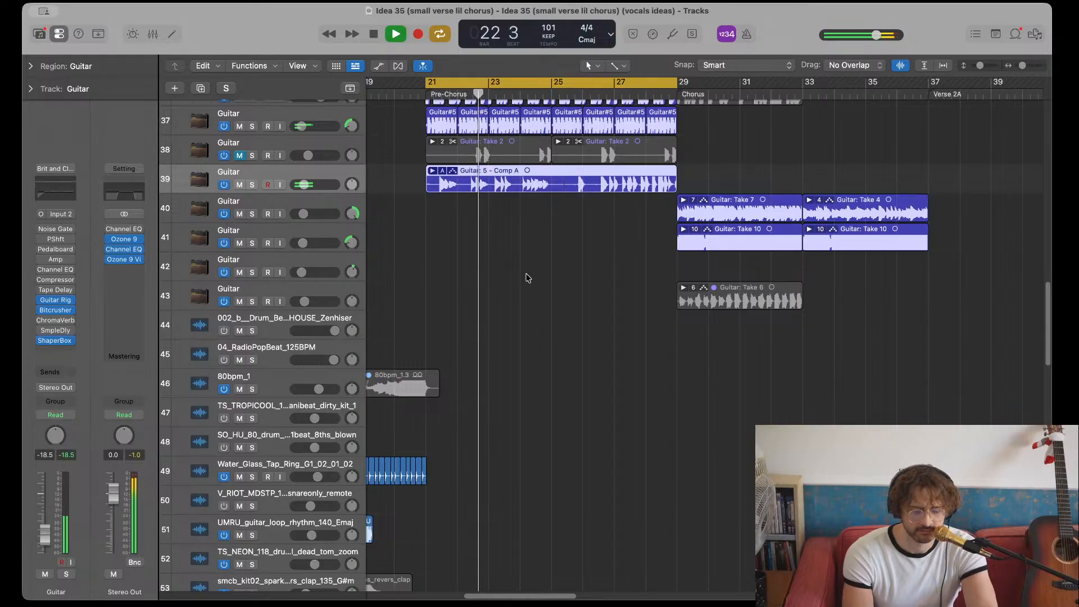
# - Unmute the Audio 27 vocal track while the pre-chorus plays
pyautogui.scroll(15, 526, 278)
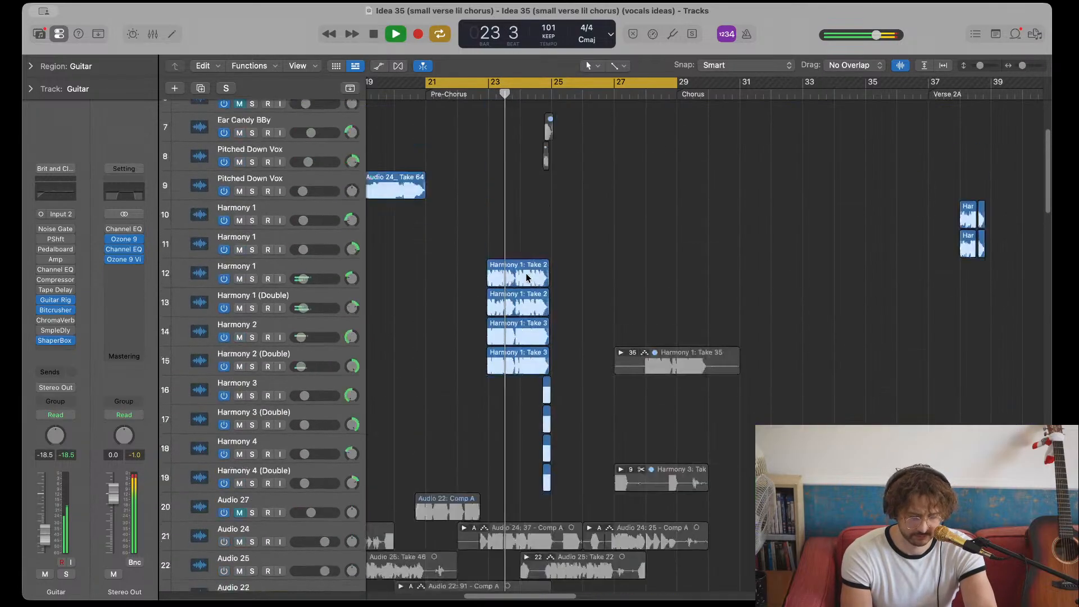
pyautogui.scroll(-10, 375, 227)
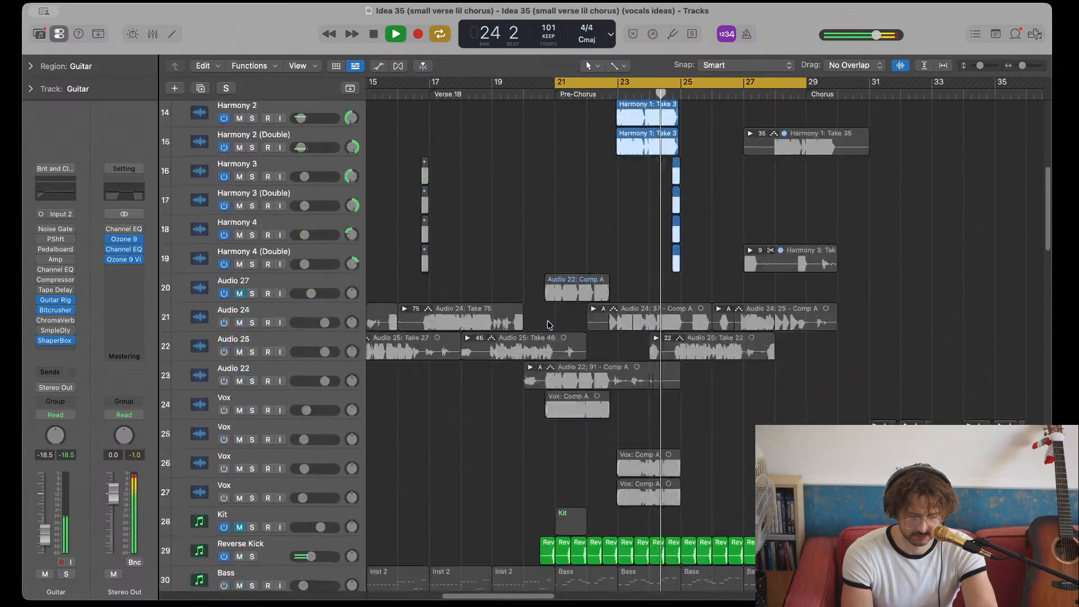
pyautogui.click(239, 378)
pyautogui.scroll(-7, 512, 305)
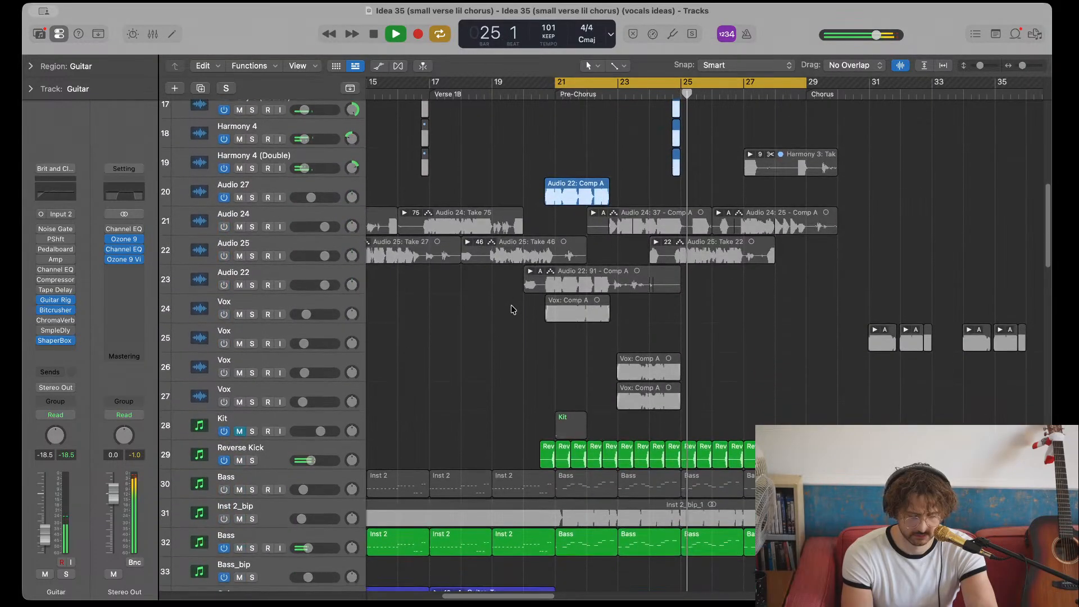
# - Solo Guitar track 39 to hear it alone in the pre-chorus, clear the solo, and stop playback
pyautogui.scroll(-9, 552, 337)
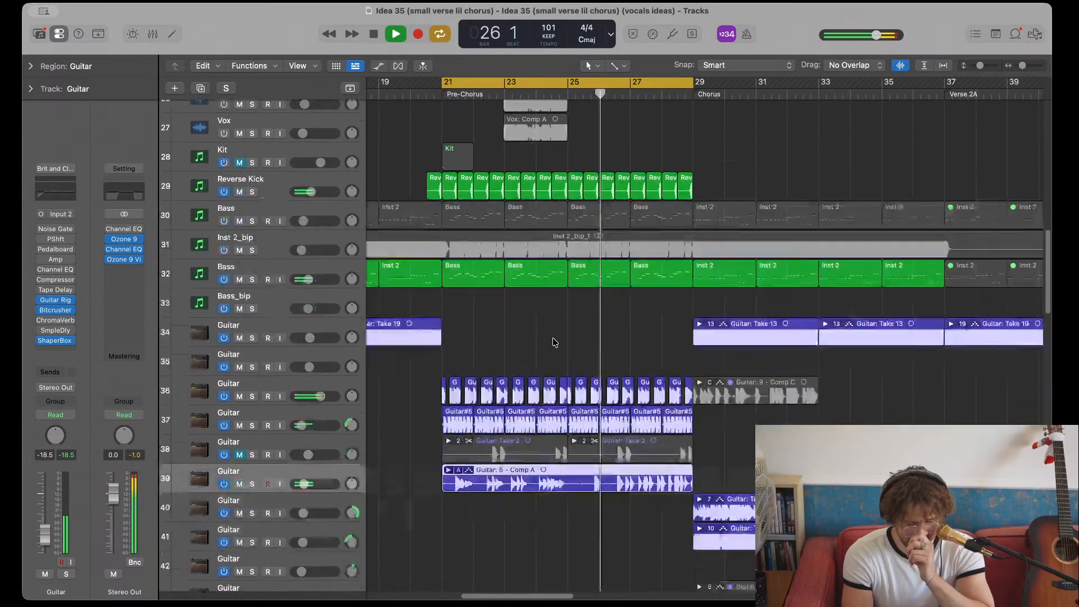
pyautogui.click(251, 468)
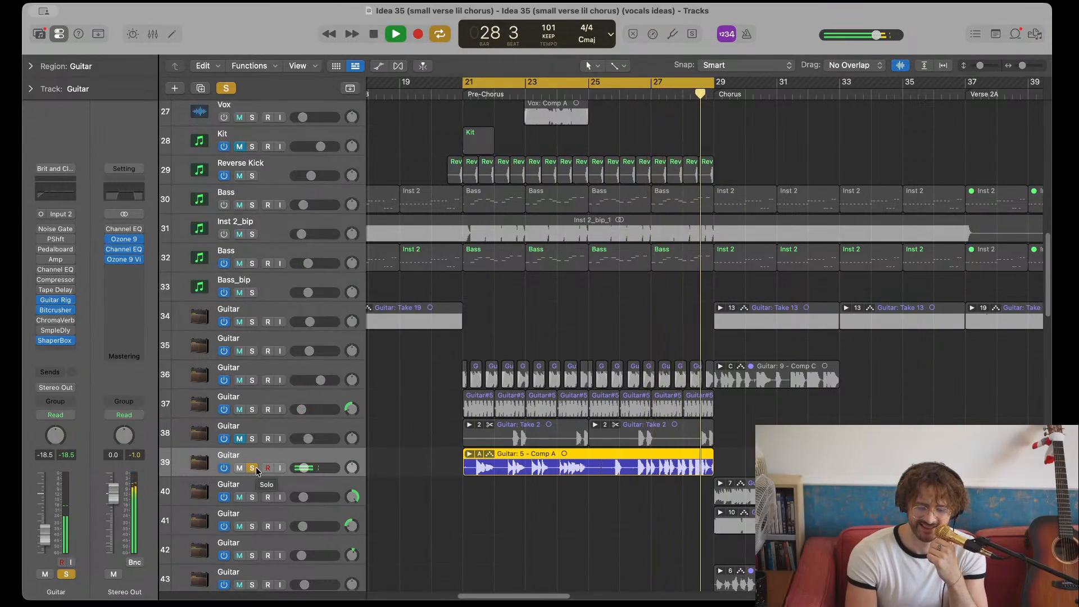
pyautogui.click(253, 467)
pyautogui.press('space')
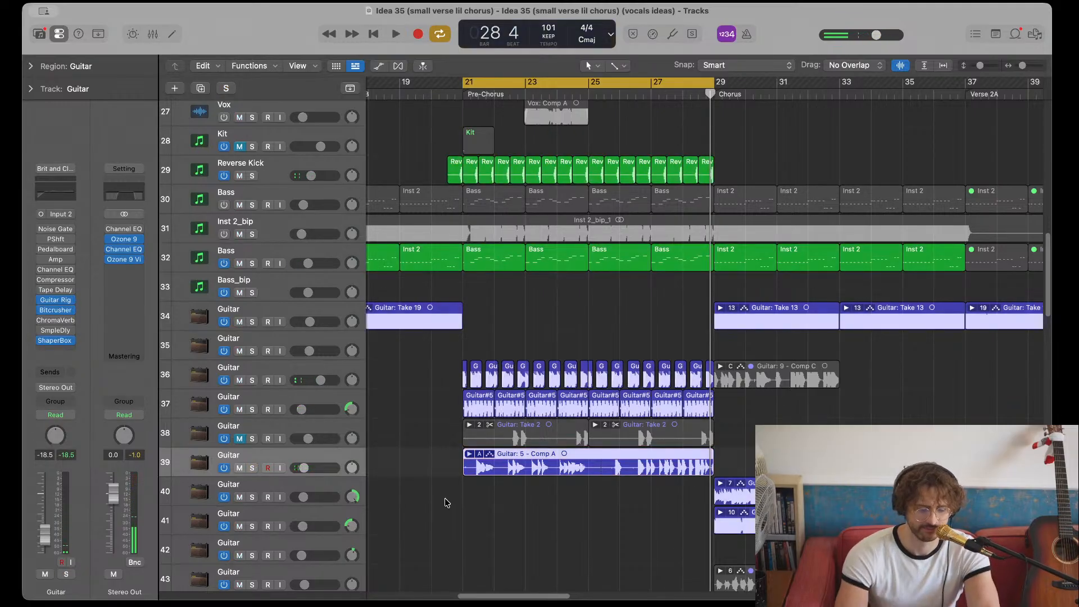
# - Open the takes of Guitar track 39, choose Take 3 for the whole pre-chorus comp while listening, and close the take folder
pyautogui.click(474, 453)
pyautogui.scroll(-3, 483, 449)
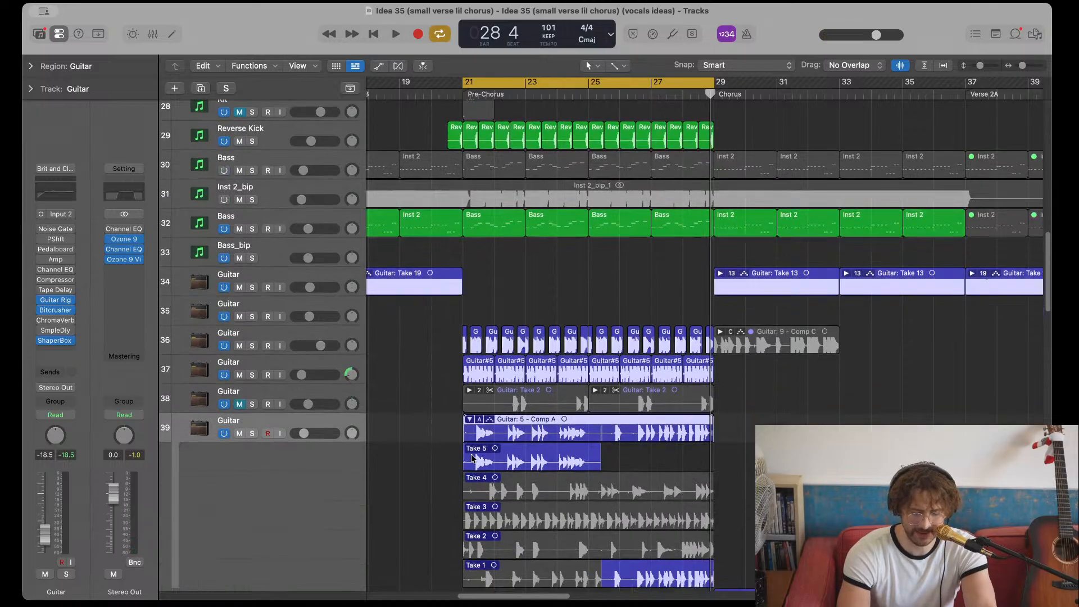
pyautogui.click(498, 447)
pyautogui.press('space')
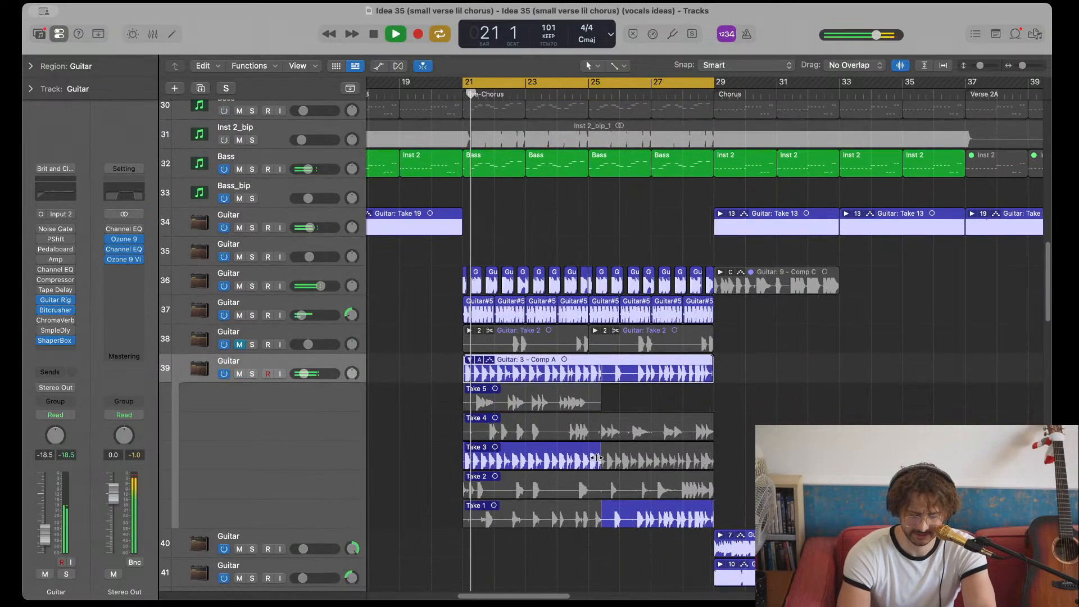
pyautogui.moveTo(601, 450); pyautogui.dragTo(722, 446)
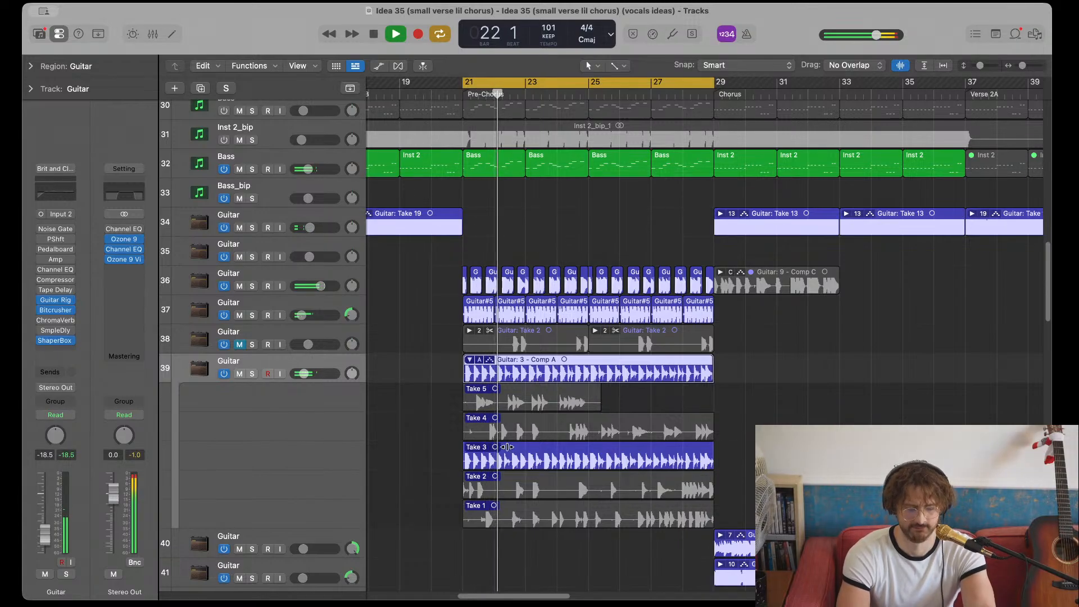
pyautogui.click(469, 359)
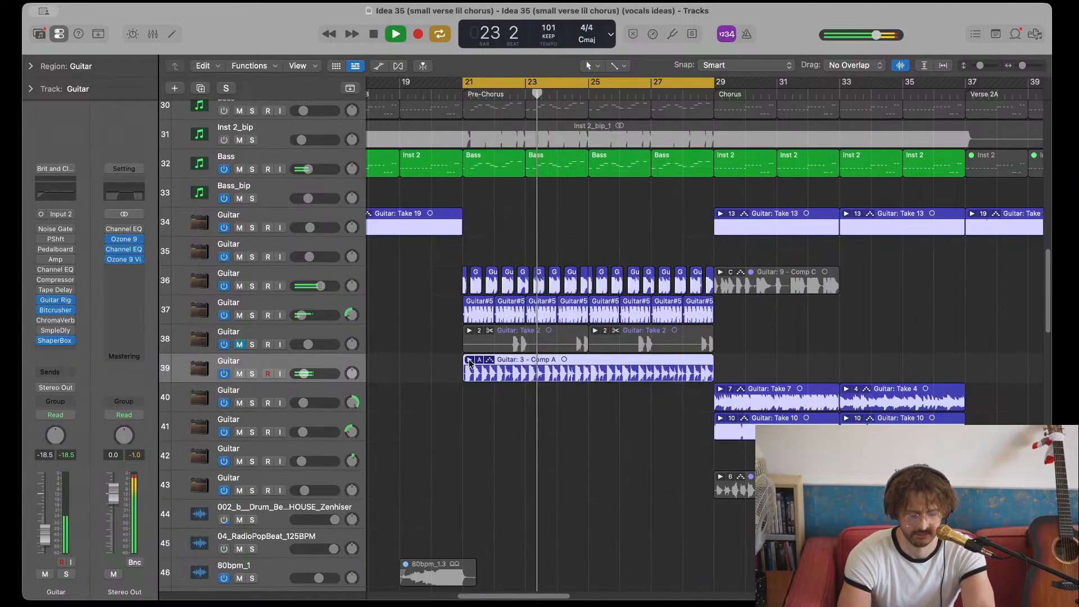
# - Mute Guitar track 39, unmute Guitar track 38, and play the pre-chorus from bar 21
pyautogui.click(240, 373)
pyautogui.click(241, 345)
pyautogui.press('space')
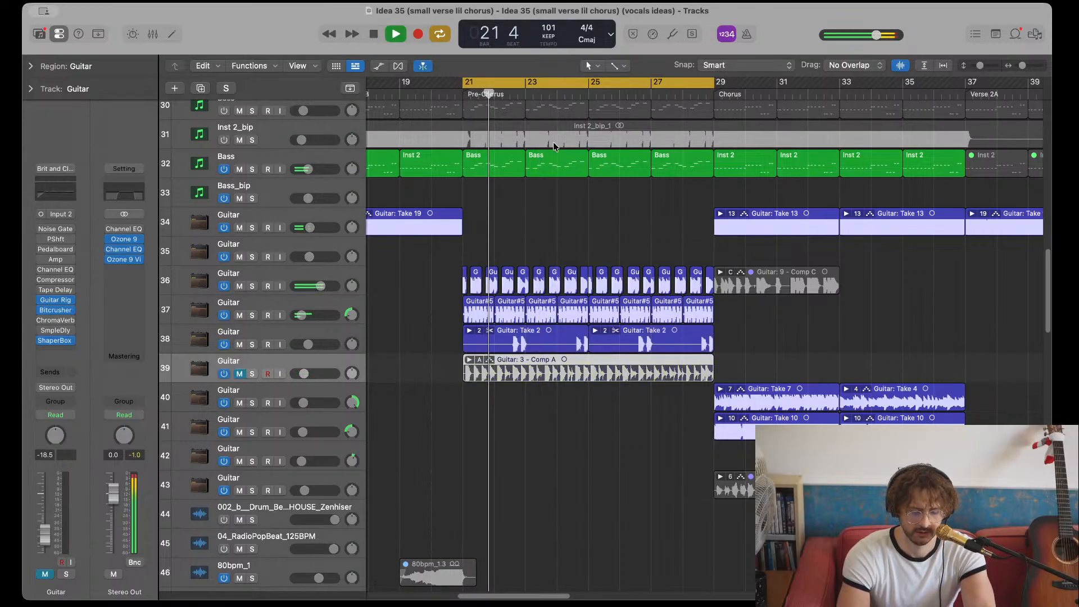
# - Solo Guitar track 38 in the pre-chorus, clear the solo, raise the track's volume, and stop playback after listening
pyautogui.click(252, 346)
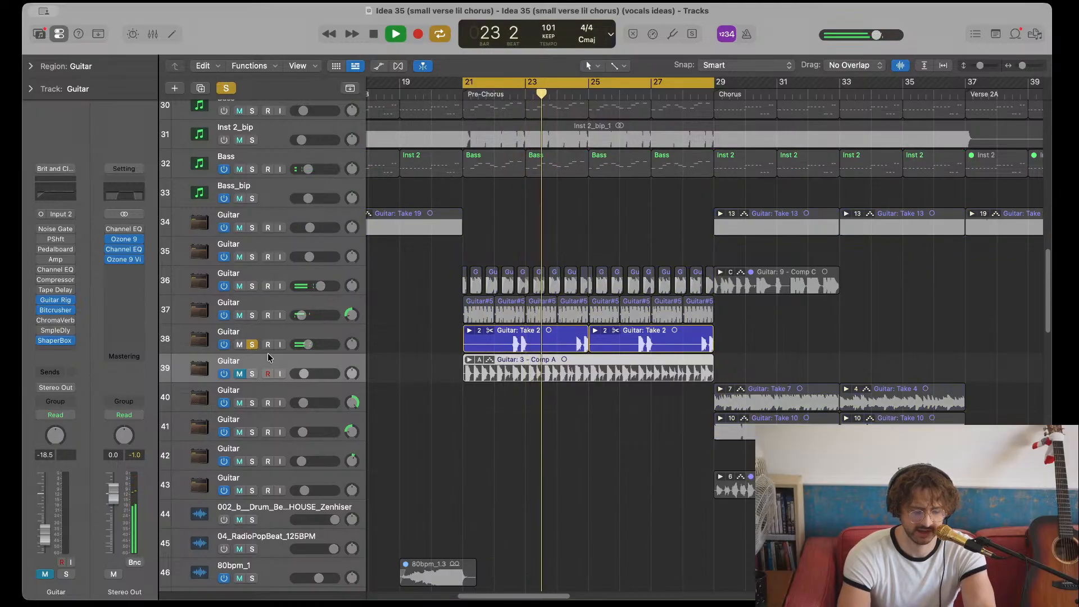
pyautogui.click(252, 345)
pyautogui.moveTo(308, 345); pyautogui.dragTo(340, 345)
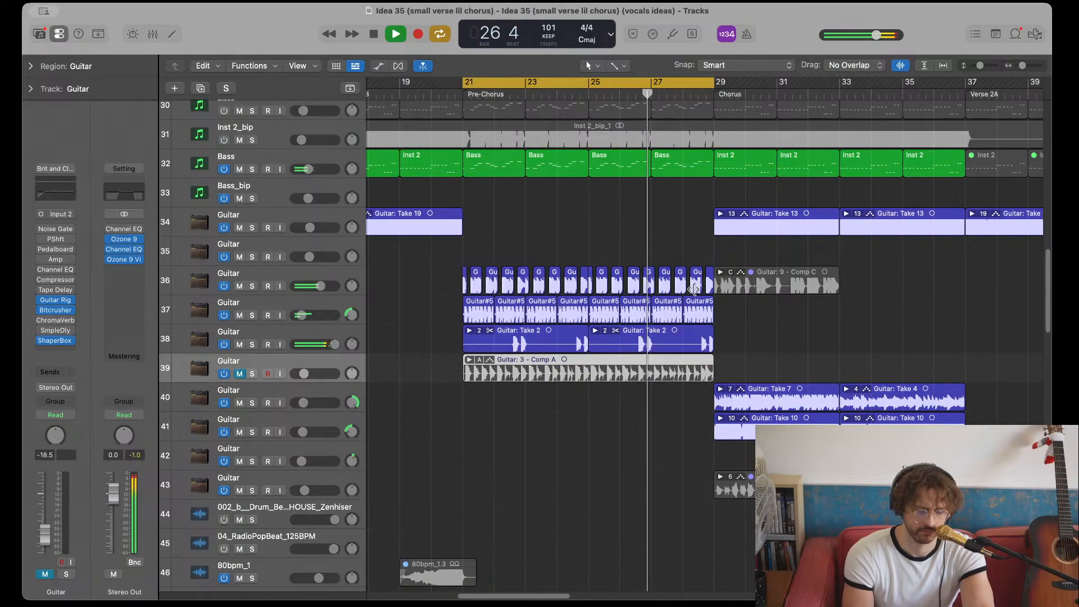
pyautogui.press('space')
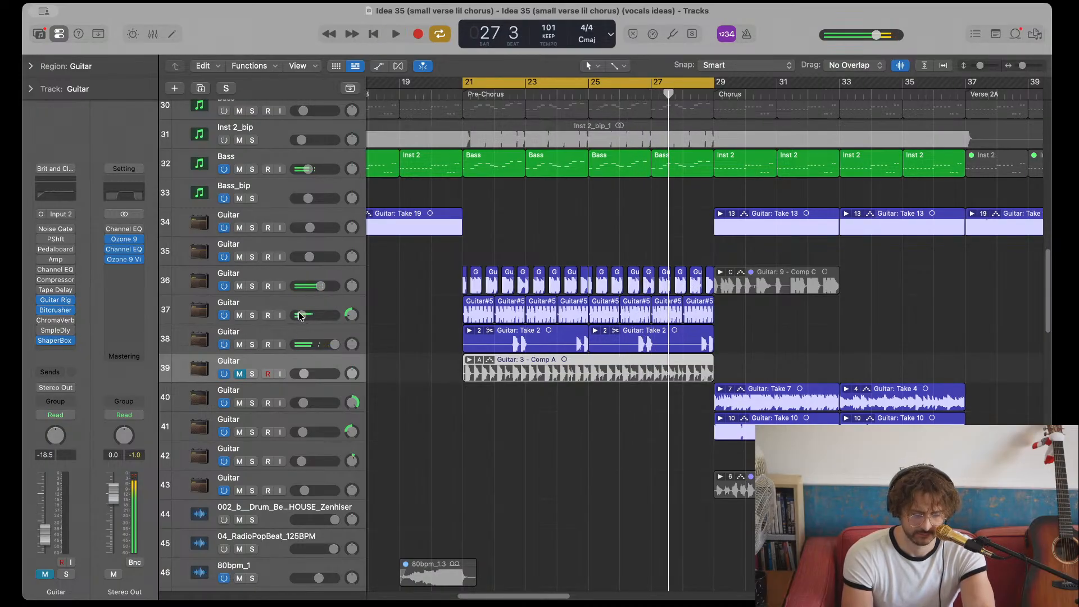
# - Select Guitar track 37, play the pre-chorus briefly, stop playback, and mute Guitar track 38
pyautogui.click(286, 303)
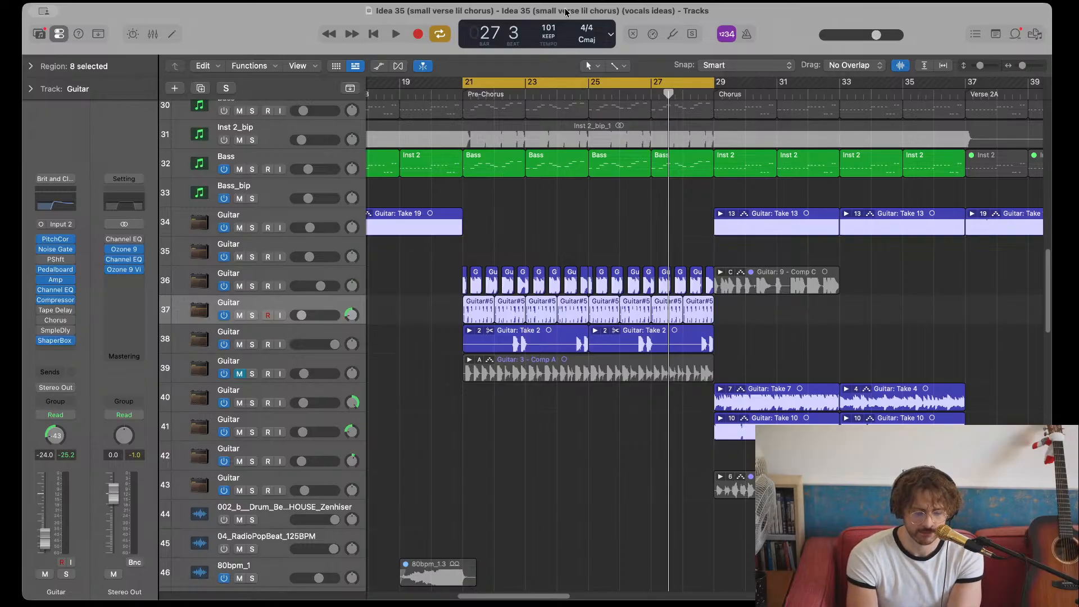
pyautogui.press('space')
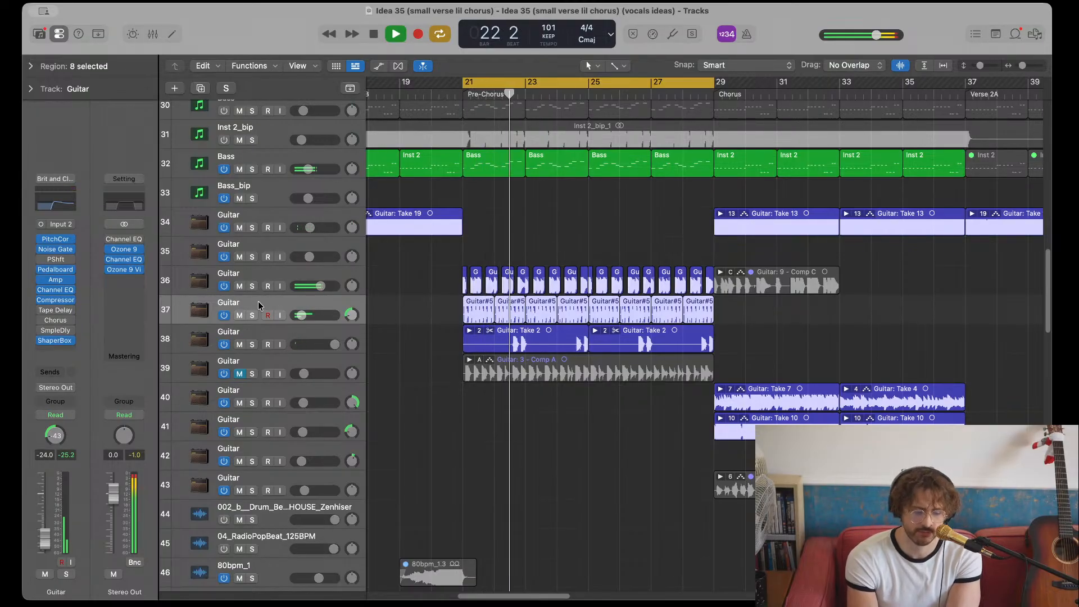
pyautogui.press('space')
pyautogui.click(239, 344)
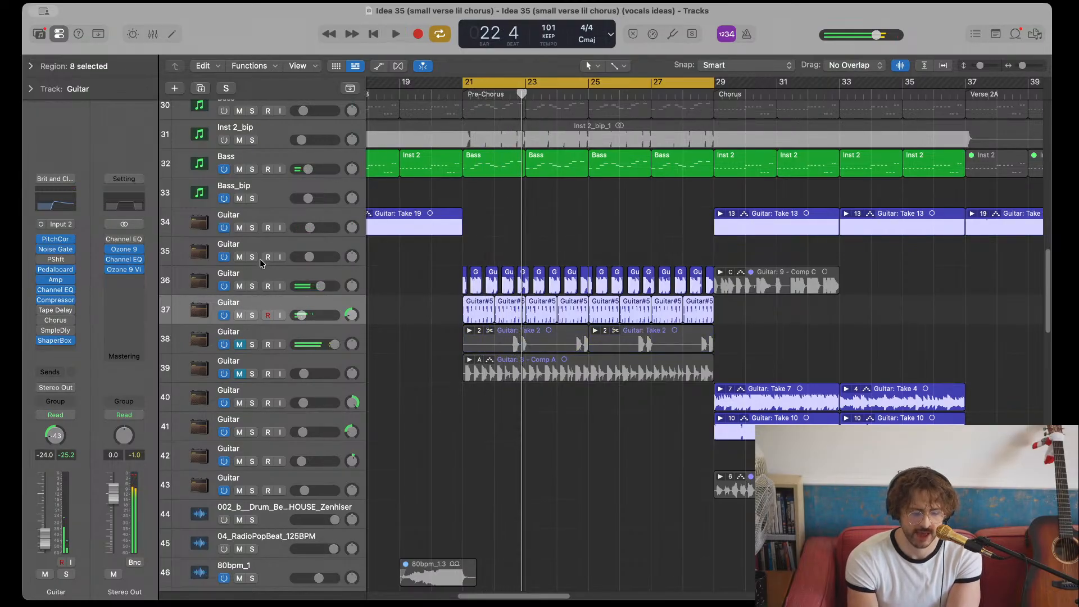
# - Solo Guitar track 36, play it in the pre-chorus, and bypass its PShft plug-in to hear the original pitch
pyautogui.click(252, 286)
pyautogui.press('space')
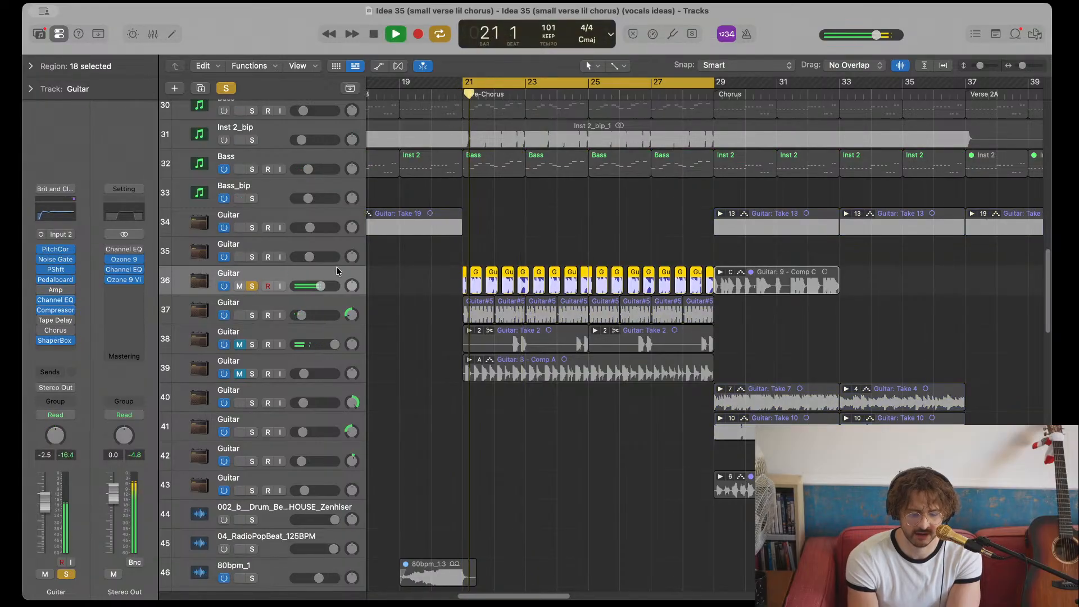
pyautogui.rightClick(43, 270)
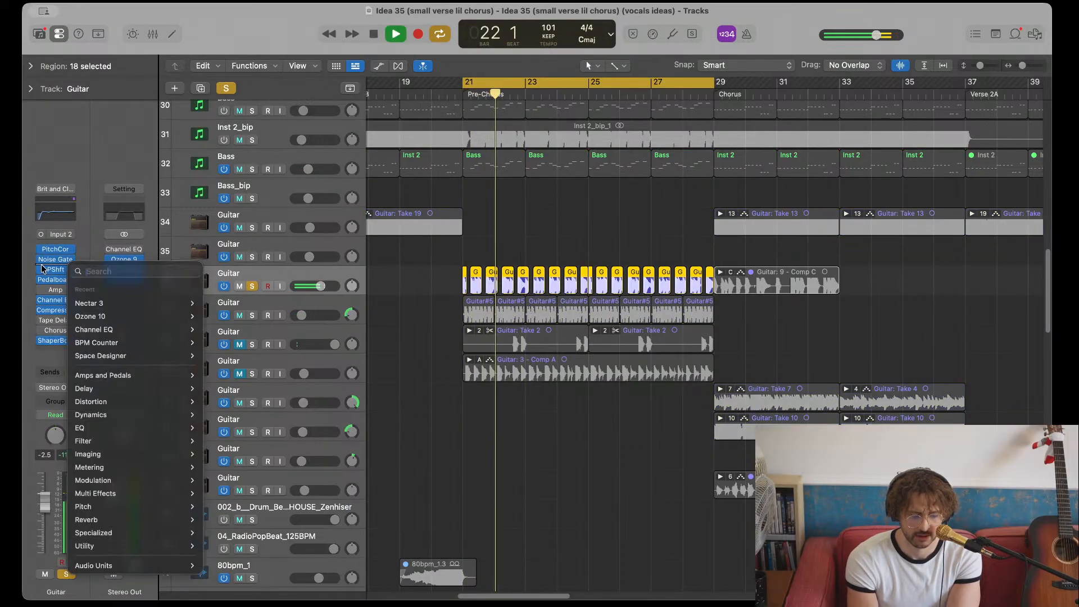
pyautogui.click(41, 269)
pyautogui.press('space')
pyautogui.press('space')
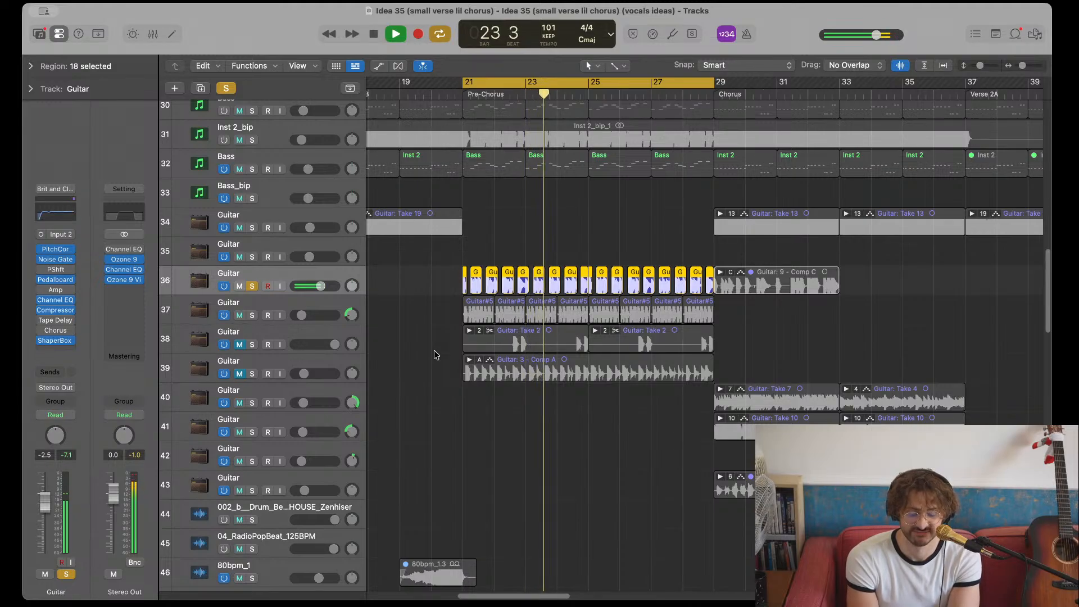
# - Bypass ShaperBox on Guitar track 36, replay the pre-chorus from bar 21, and stop playback
pyautogui.click(41, 341)
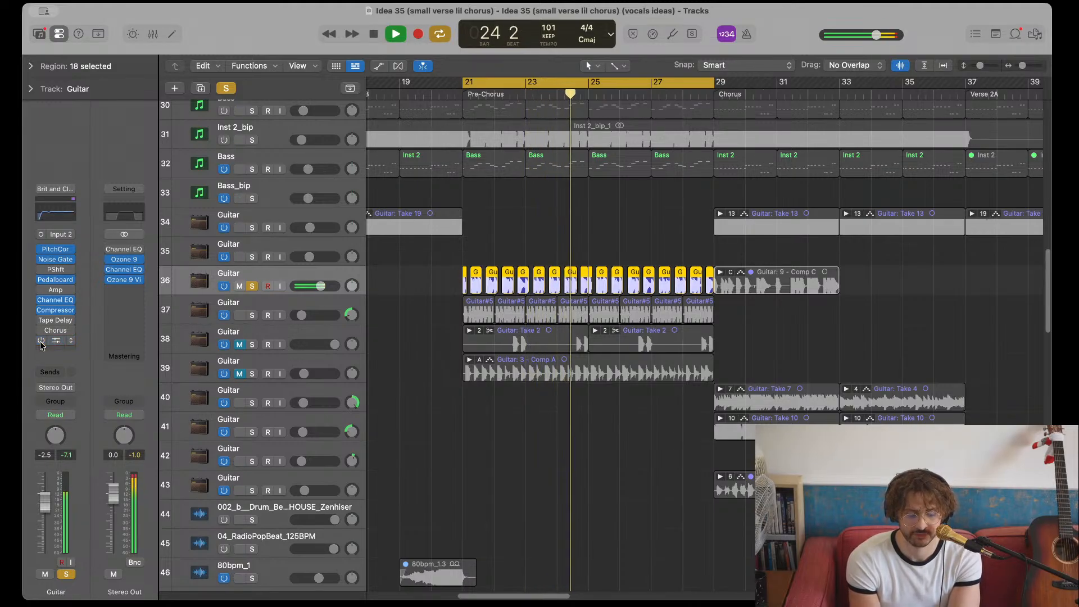
pyautogui.press('space')
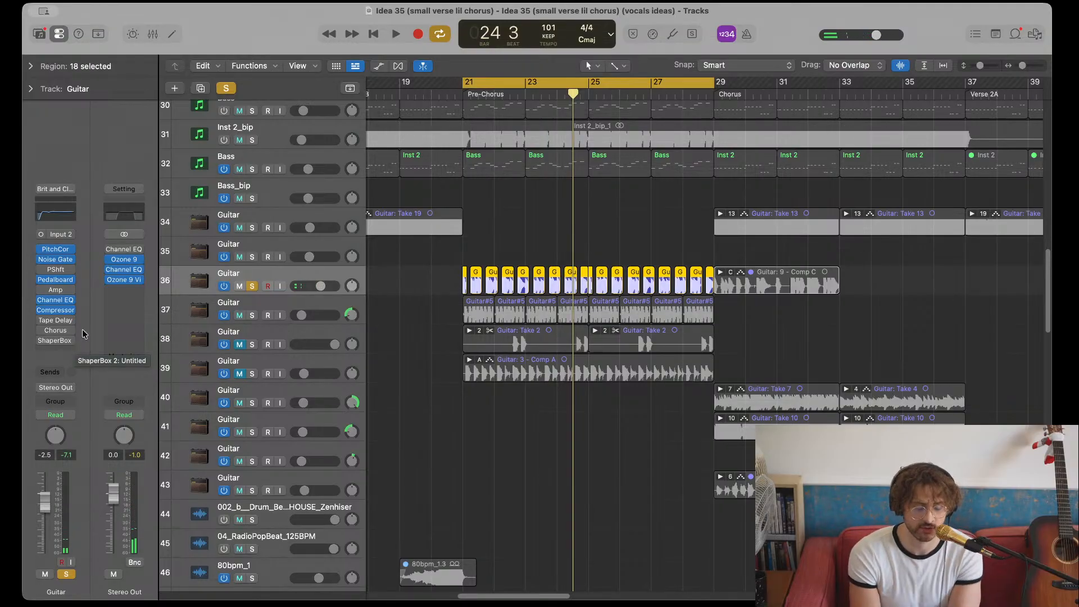
pyautogui.press('space')
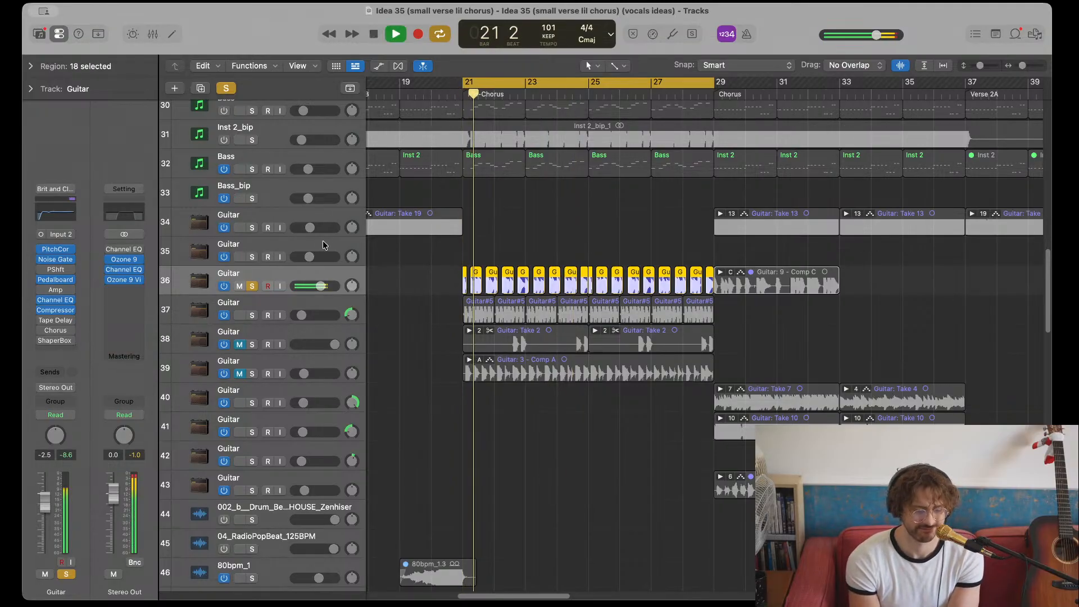
pyautogui.press('space')
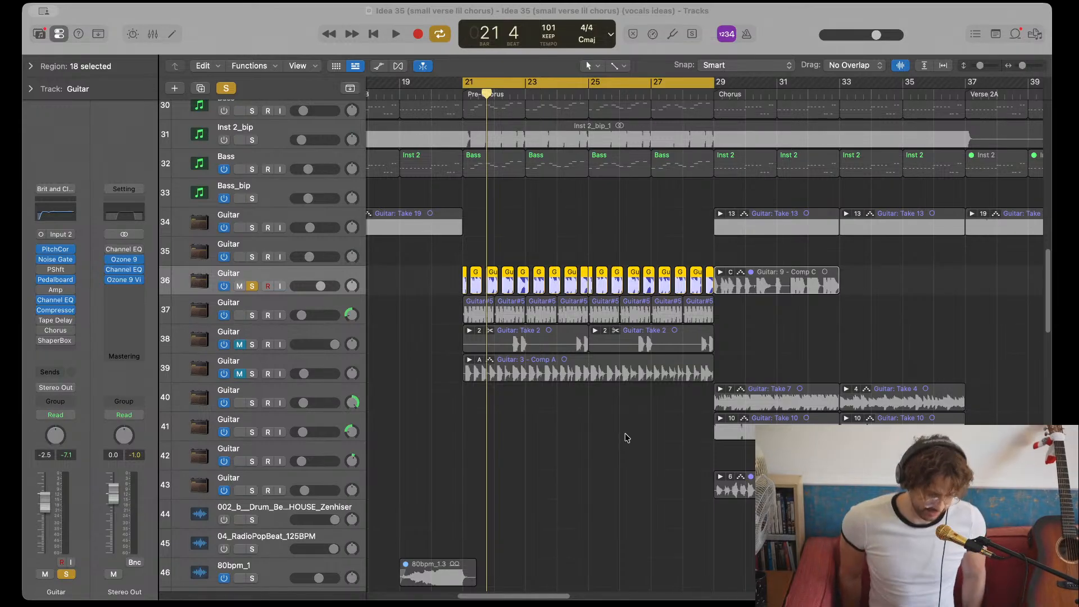
# - Deselect the guitar regions, move the playhead to bar 19, and clear the solo on Guitar track 36
pyautogui.click(598, 450)
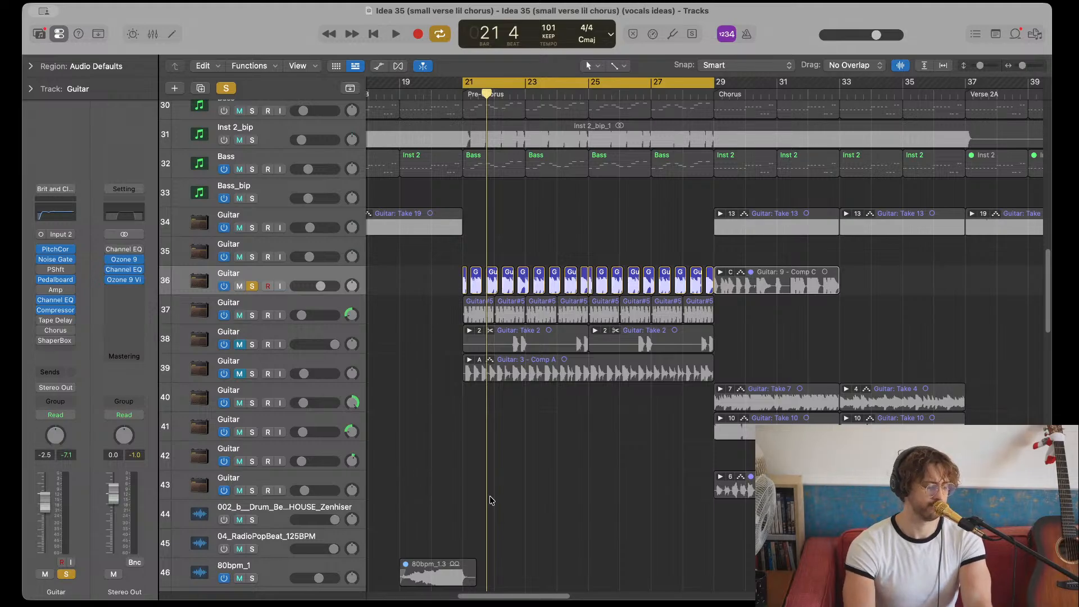
pyautogui.scroll(-7, 500, 429)
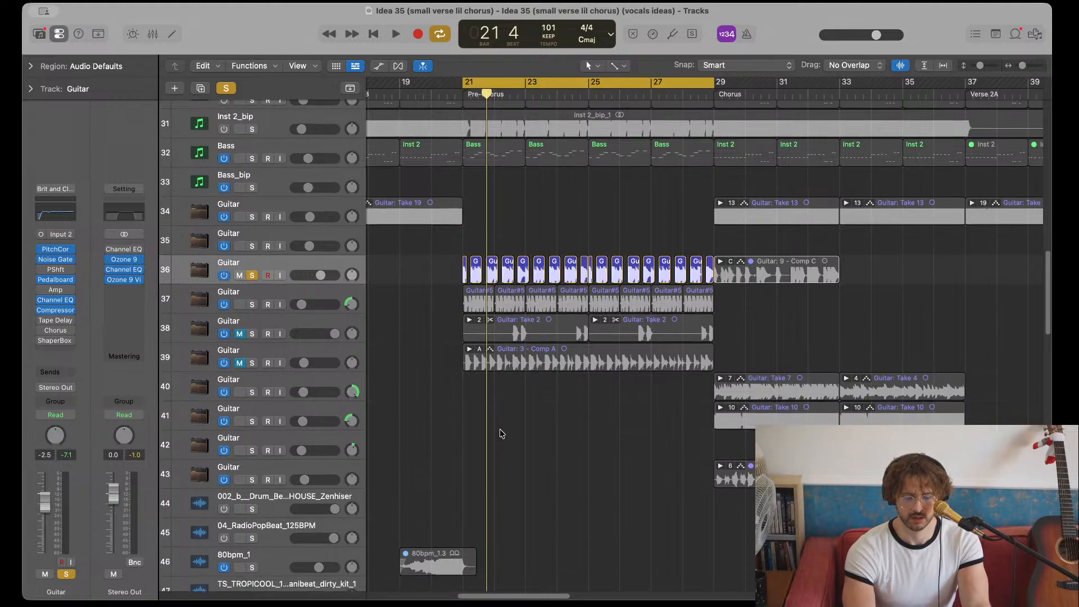
pyautogui.scroll(-5, 579, 382)
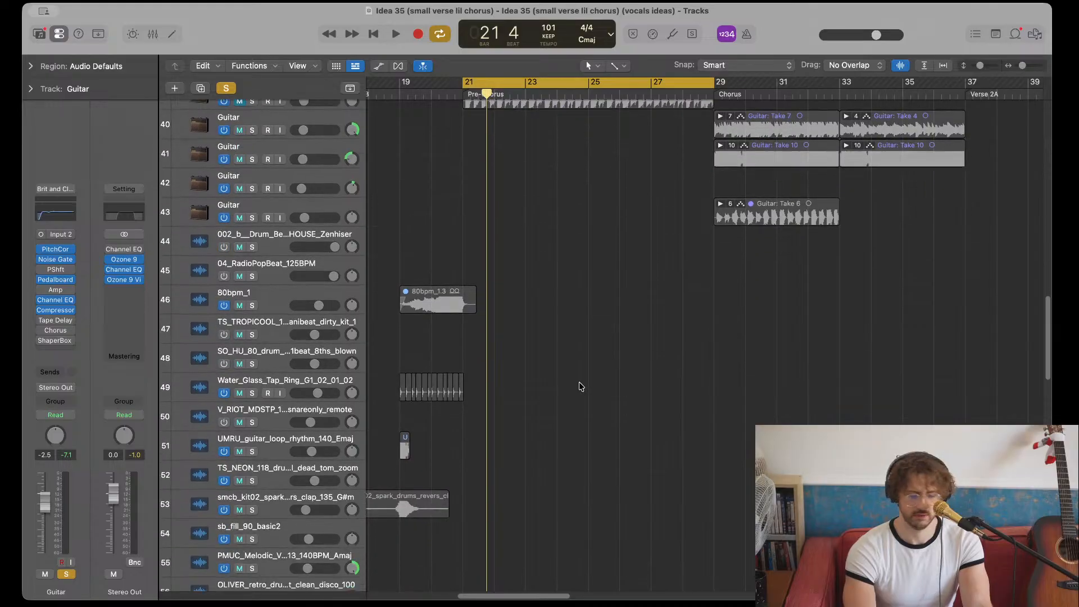
pyautogui.scroll(3, 579, 381)
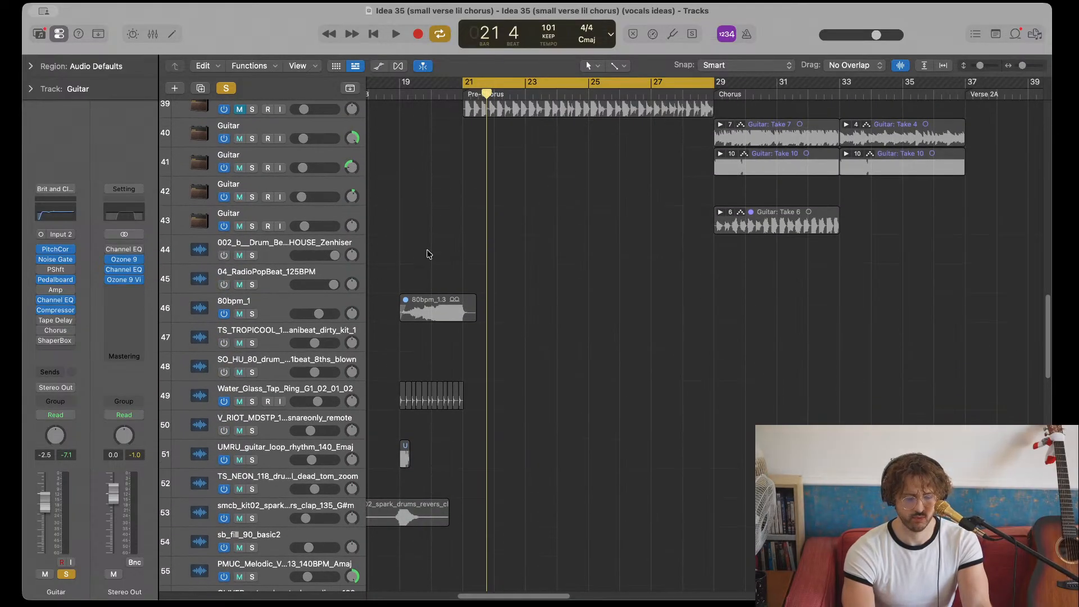
pyautogui.click(403, 84)
pyautogui.hscroll(-10, 644, 109)
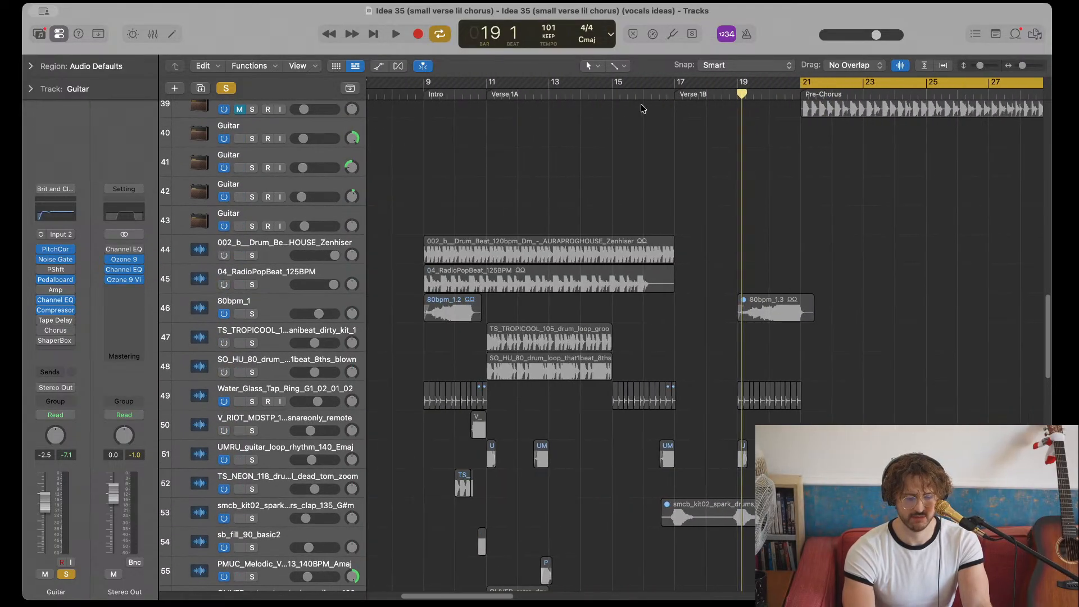
pyautogui.hscroll(6, 641, 107)
pyautogui.scroll(8, 670, 230)
pyautogui.hscroll(2, 670, 231)
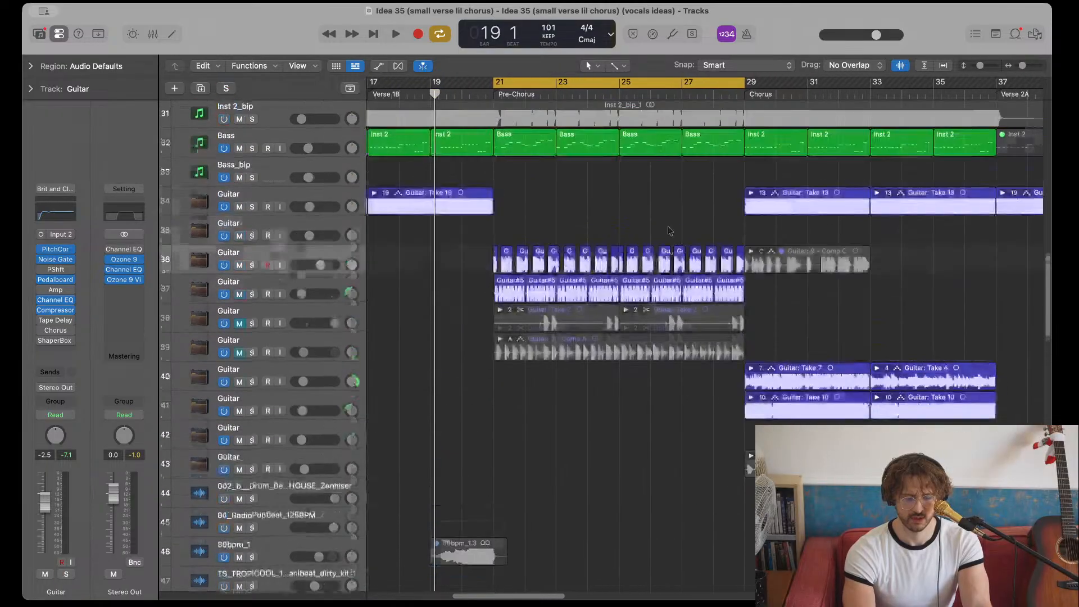
# - Look over the whole arrangement, from the lead vocals through the guitars and sampled loops to the last vocal takes
pyautogui.scroll(5, 671, 231)
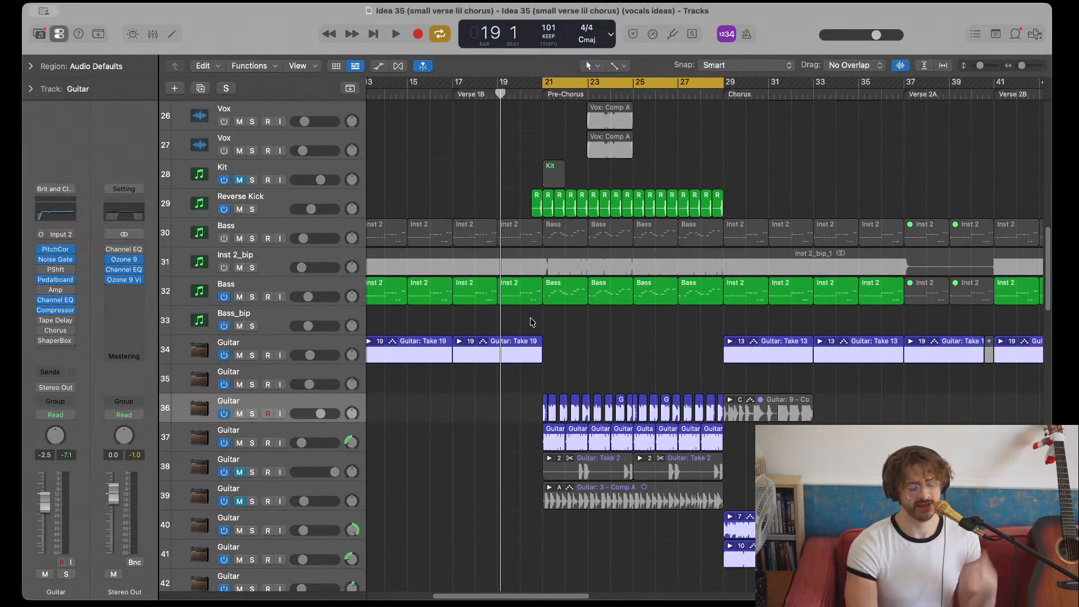
pyautogui.scroll(15, 530, 319)
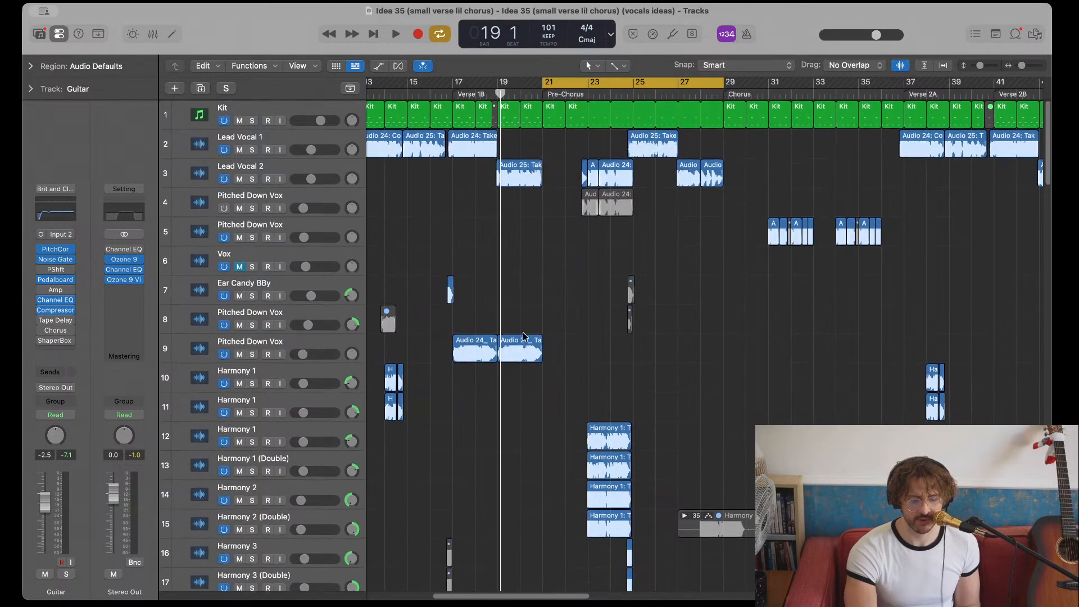
pyautogui.scroll(-3, 522, 342)
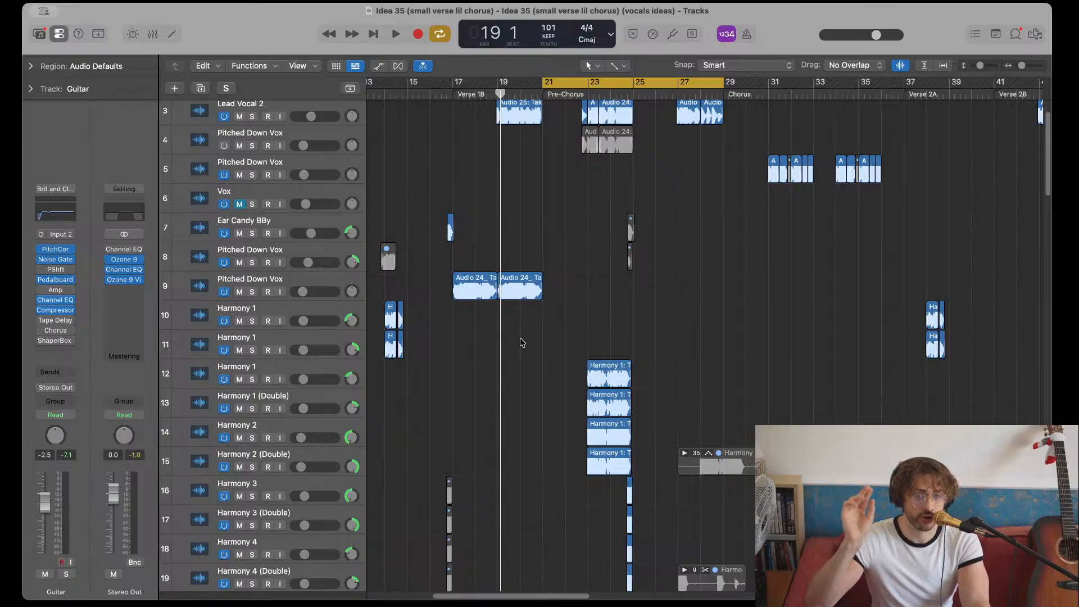
pyautogui.scroll(-20, 522, 342)
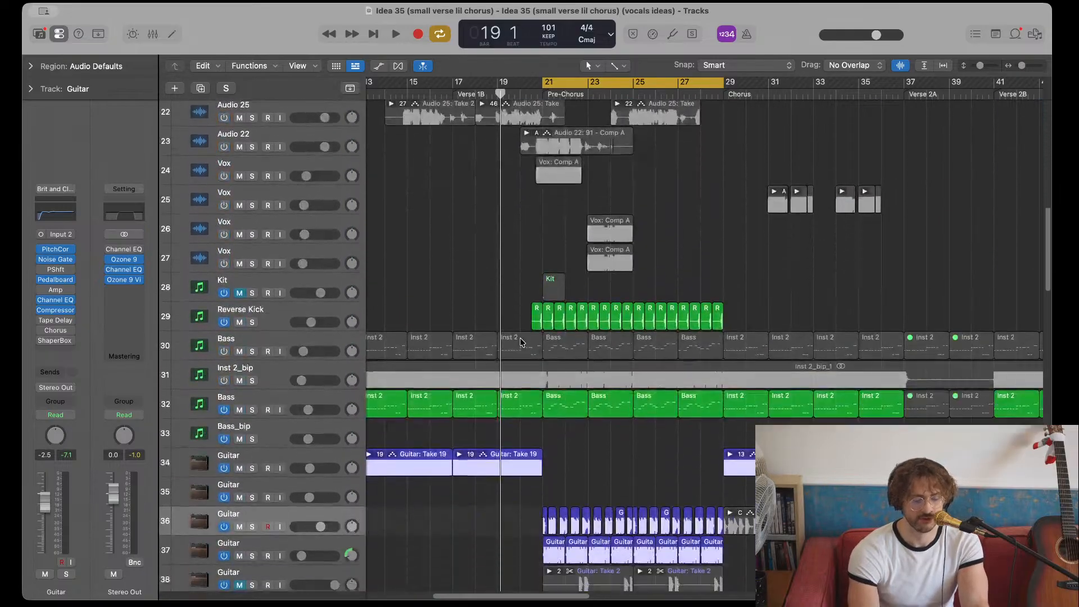
pyautogui.scroll(-8, 520, 337)
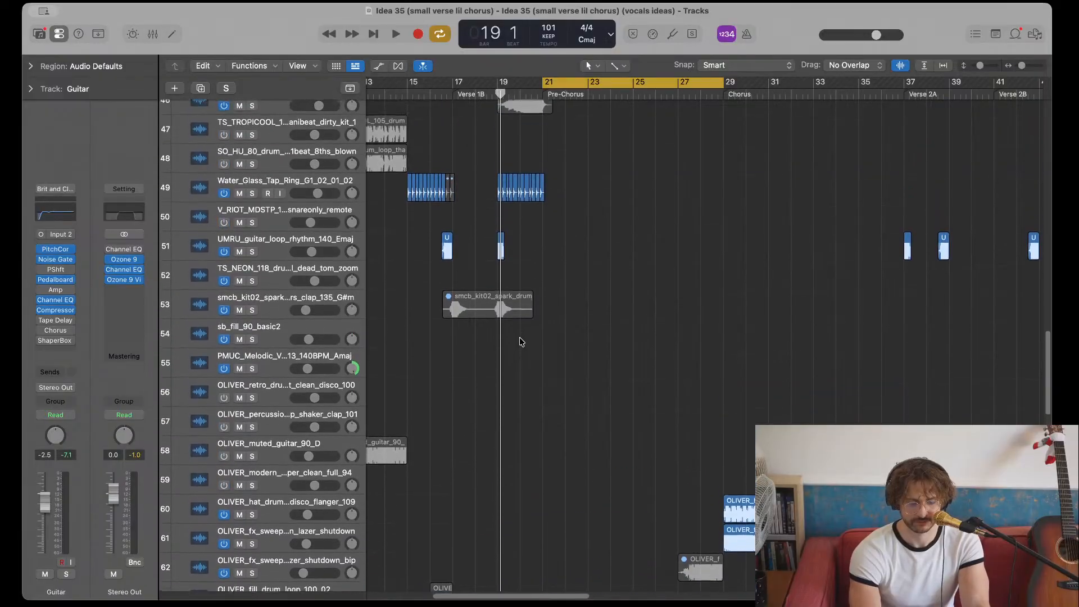
pyautogui.hscroll(-1, 534, 334)
pyautogui.scroll(-1, 535, 334)
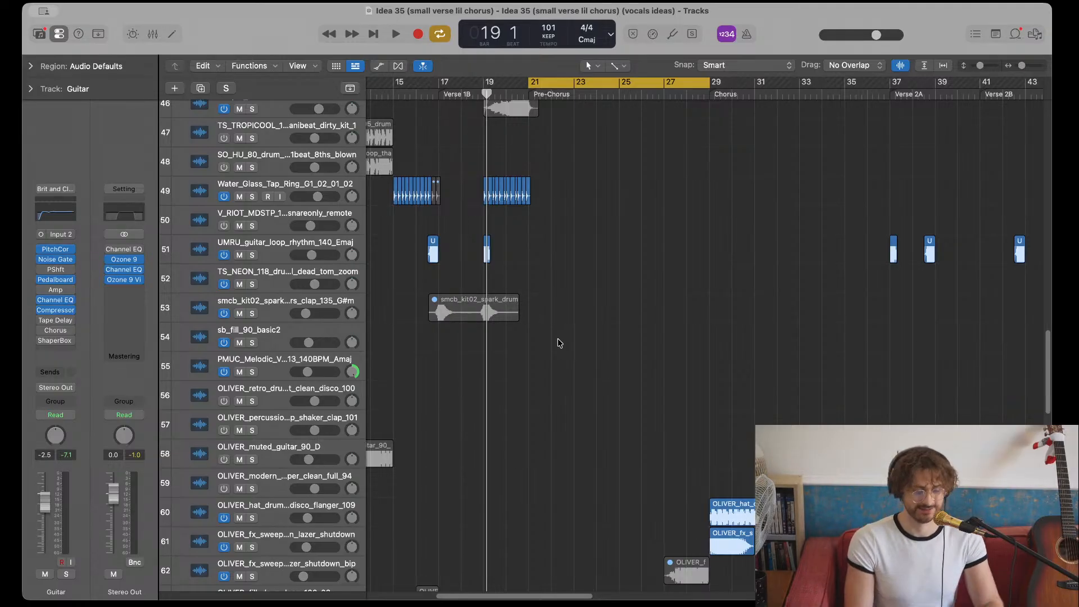
pyautogui.scroll(-5, 596, 303)
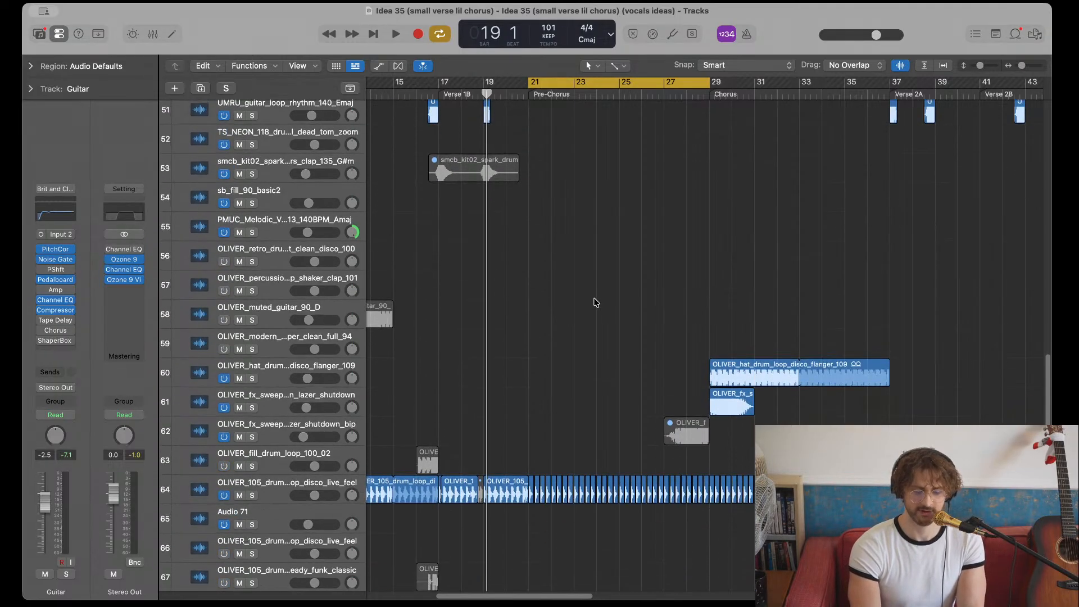
pyautogui.scroll(10, 596, 302)
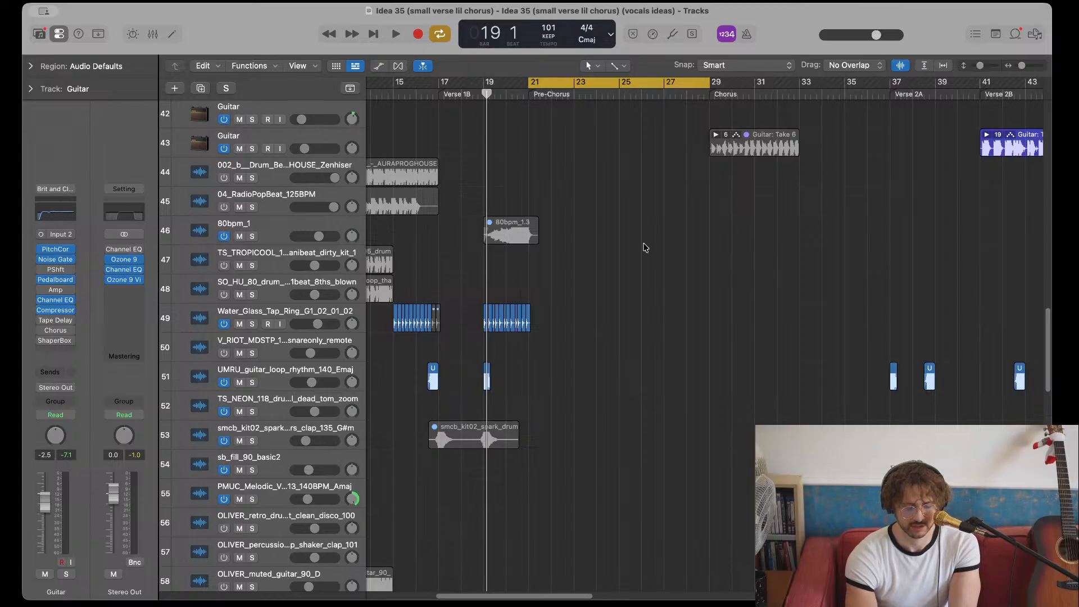
pyautogui.scroll(-20, 645, 248)
pyautogui.press('super+Left')
pyautogui.press('super+Left')
pyautogui.press('super+Left')
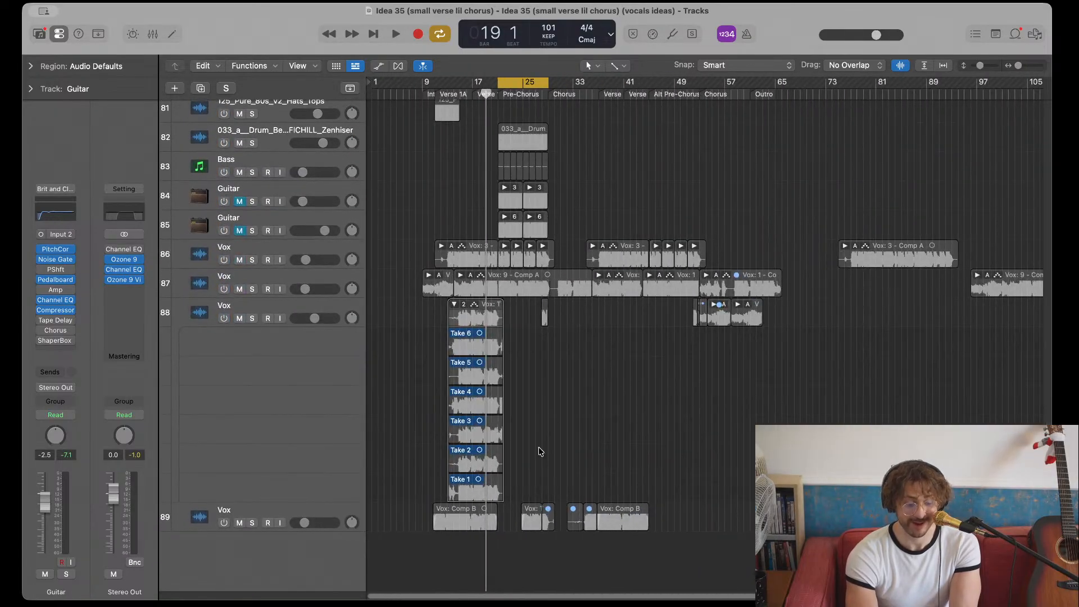
pyautogui.scroll(20, 518, 410)
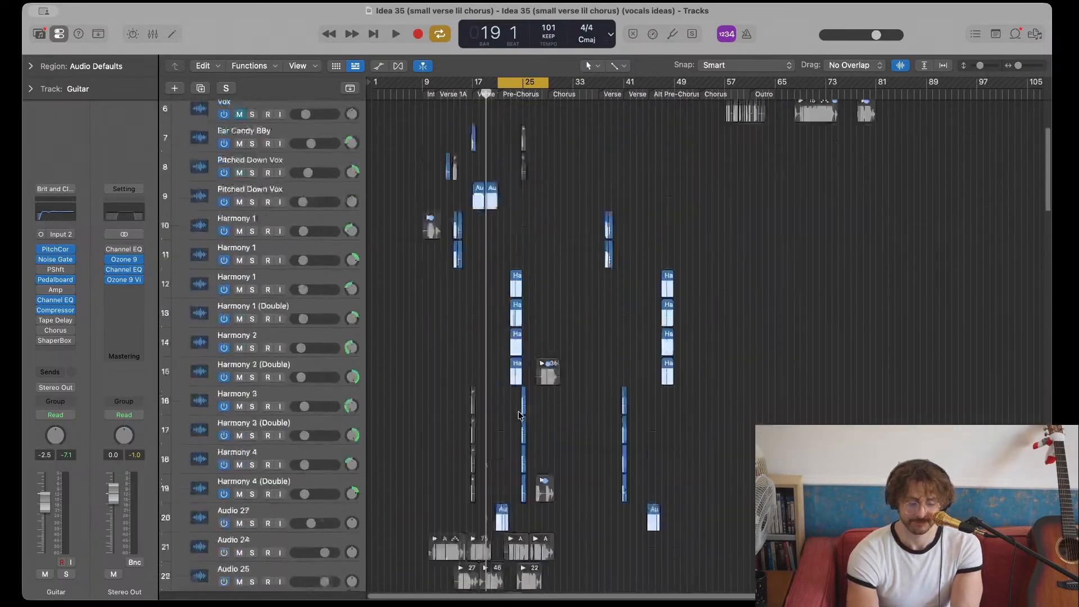
pyautogui.scroll(-5, 518, 414)
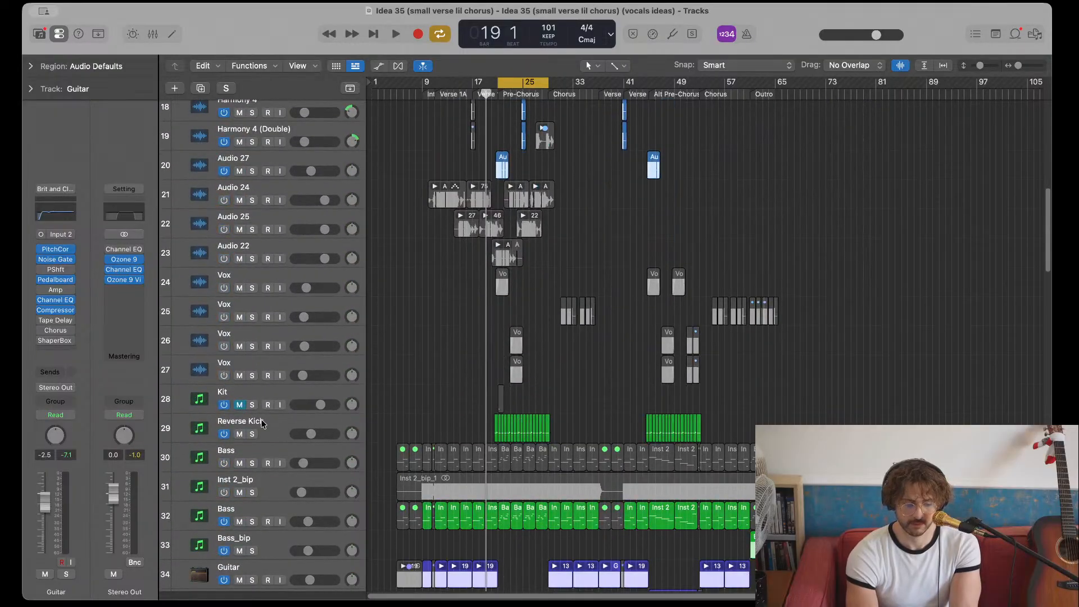
# - Select Kit track 28, inspect Ozone 9 on the Stereo Out and close it, and open the first Channel EQ there
pyautogui.click(199, 399)
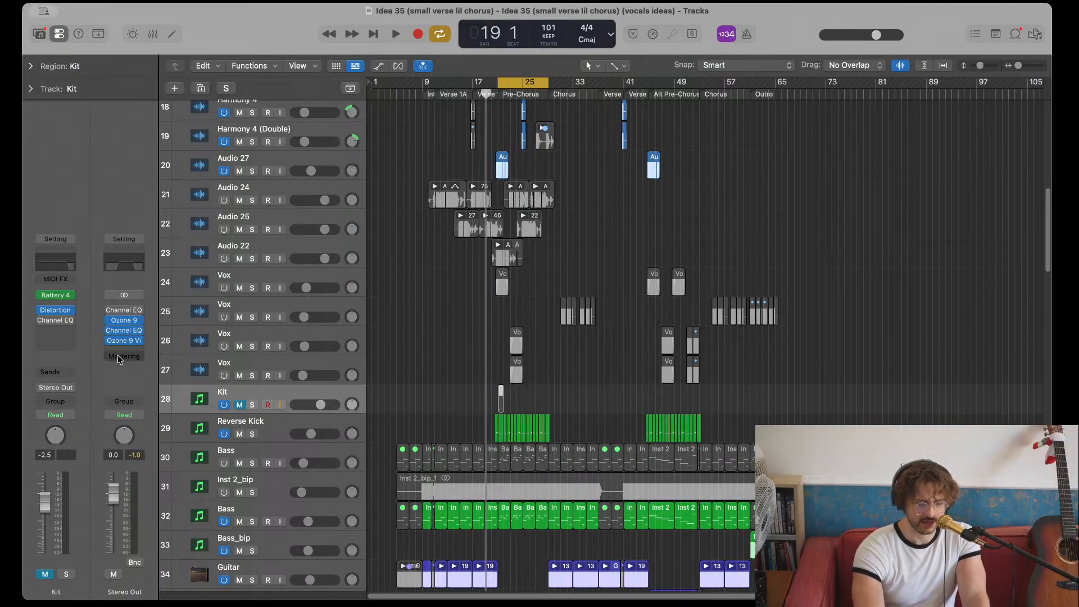
pyautogui.moveTo(120, 330)
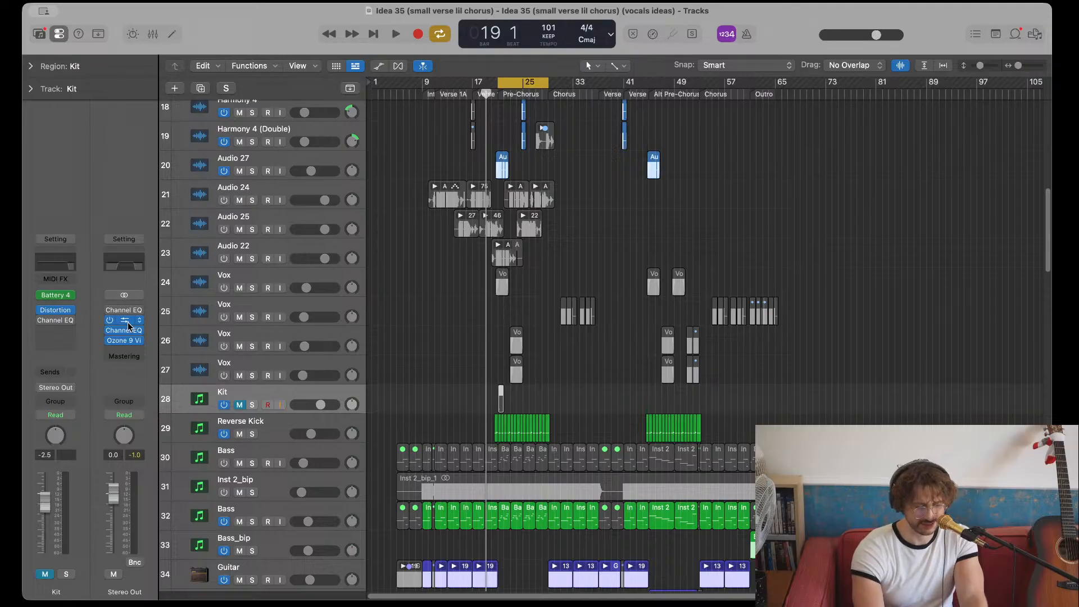
pyautogui.click(128, 324)
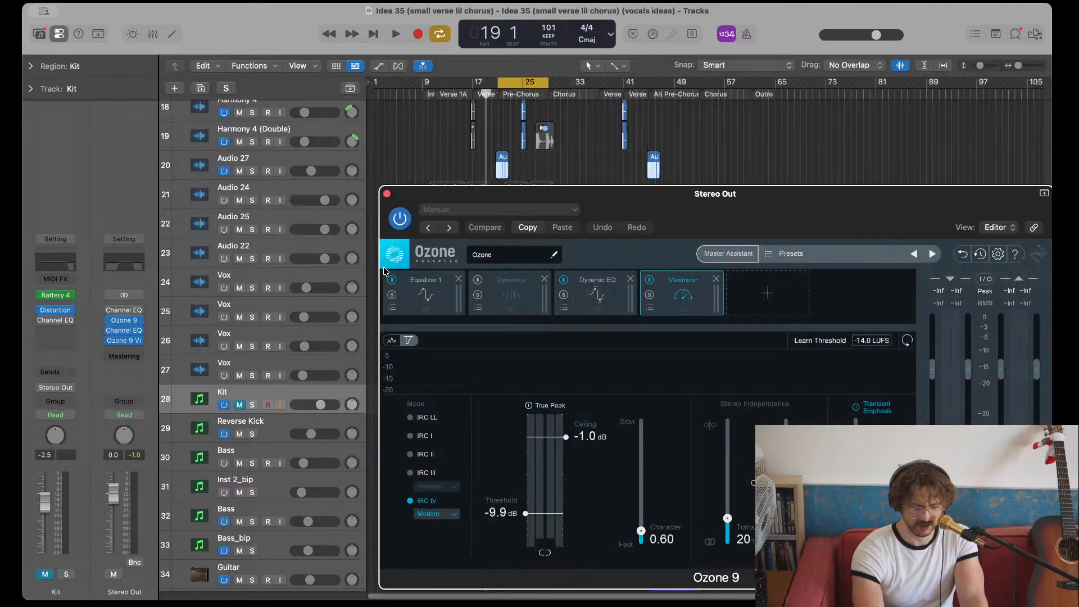
pyautogui.click(387, 194)
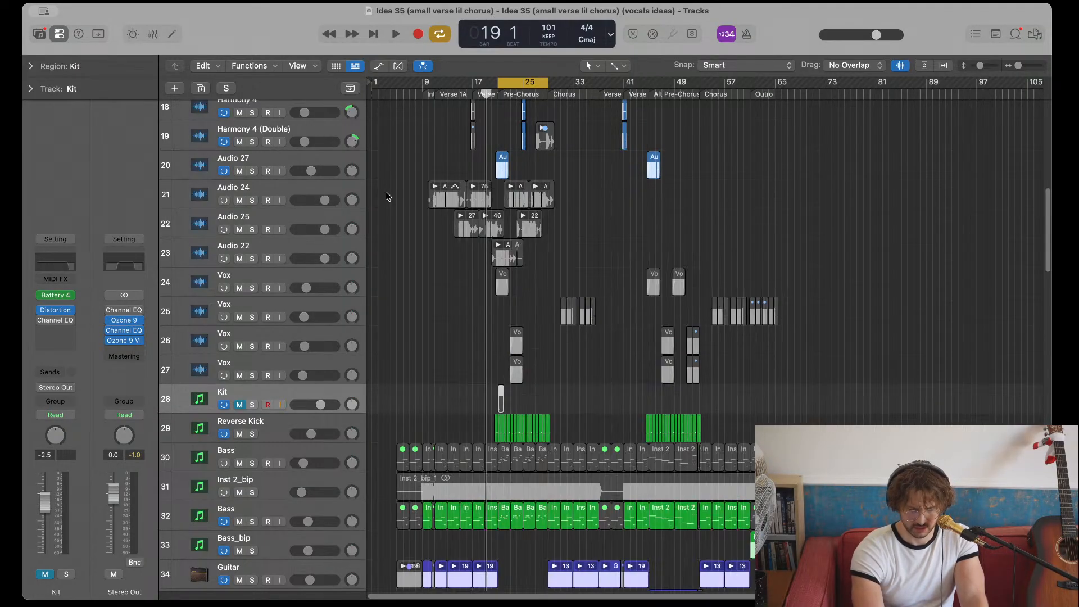
pyautogui.click(122, 311)
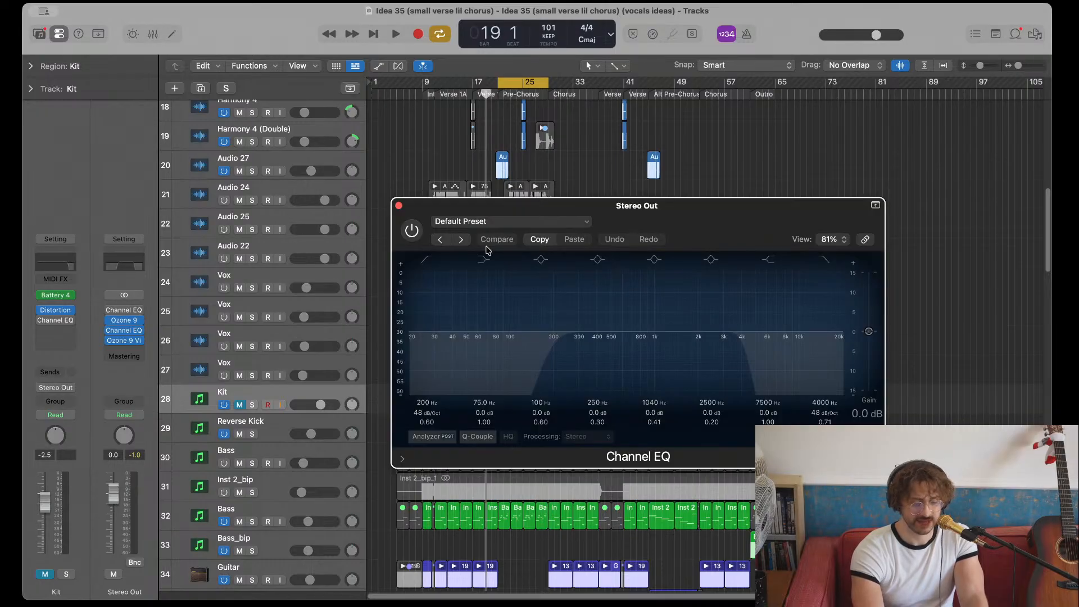
# - Turn on the first Channel EQ on the Stereo Out and play the pre-chorus through it
pyautogui.click(411, 233)
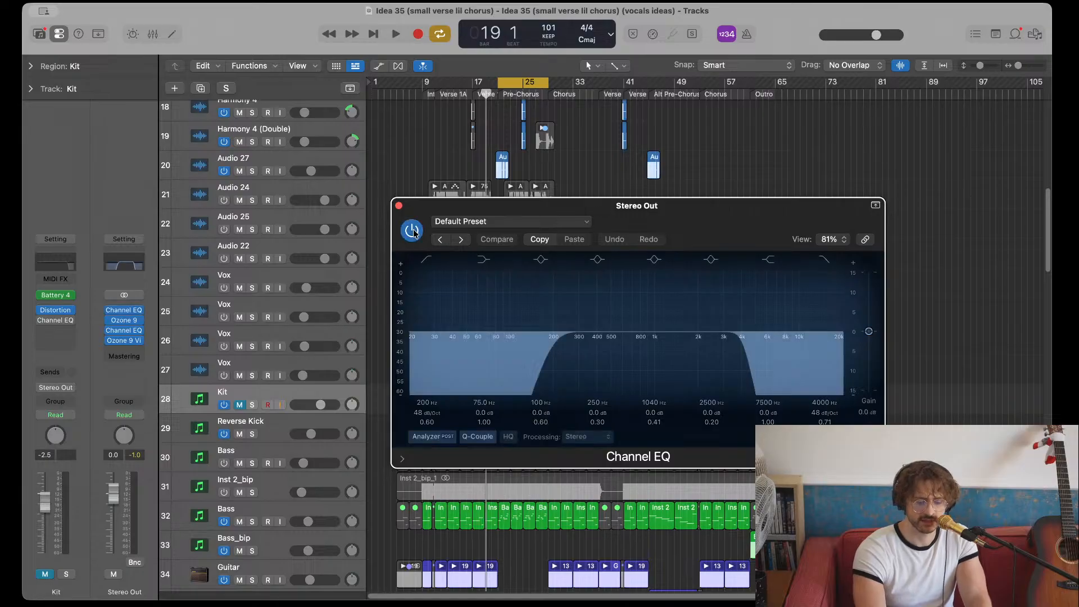
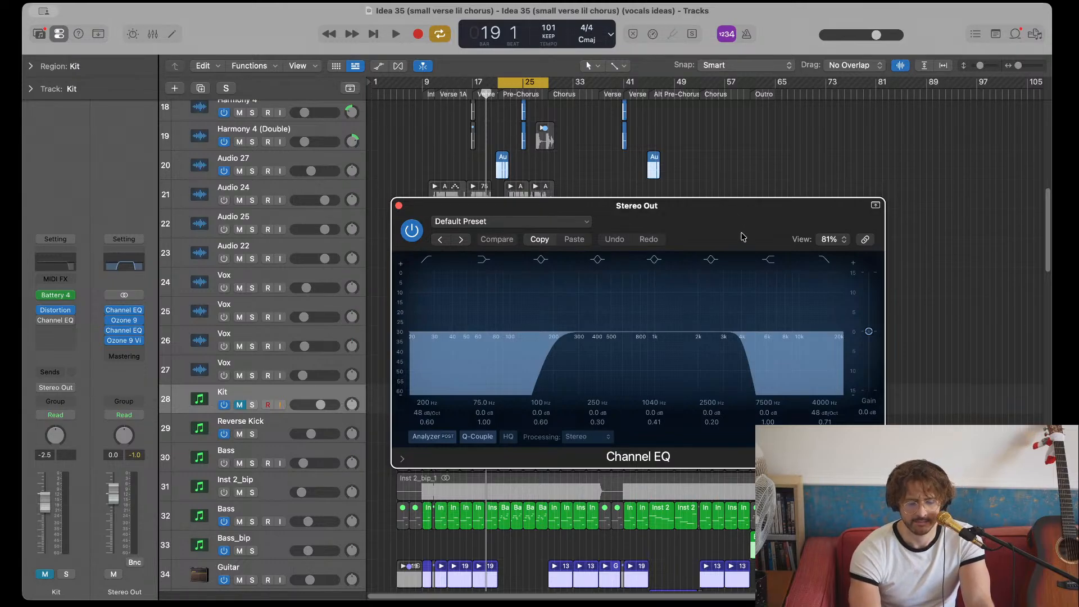
pyautogui.moveTo(742, 233); pyautogui.dragTo(707, 191)
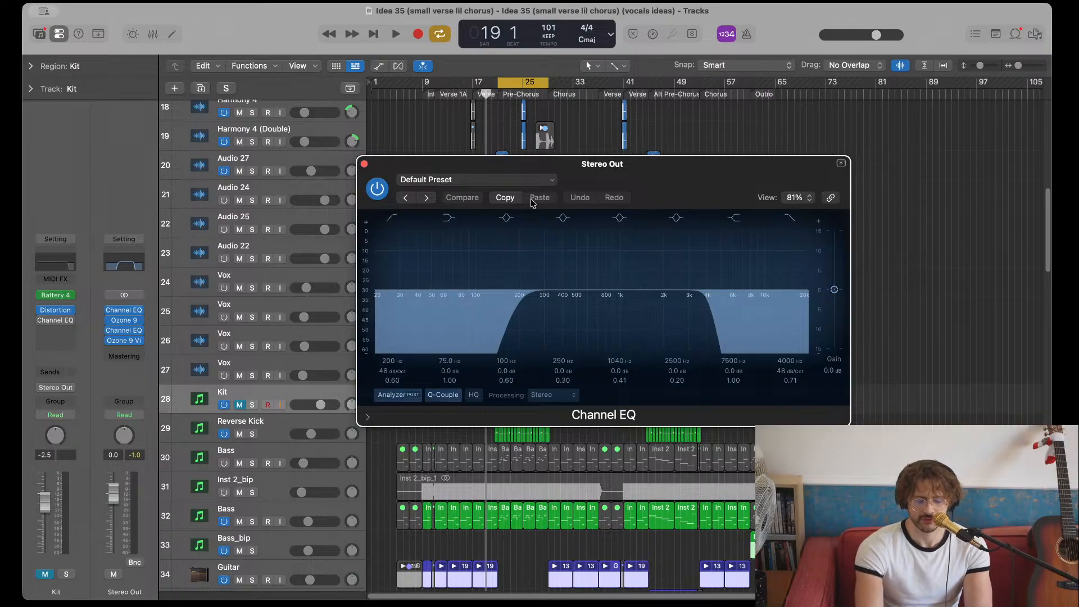
pyautogui.press('space')
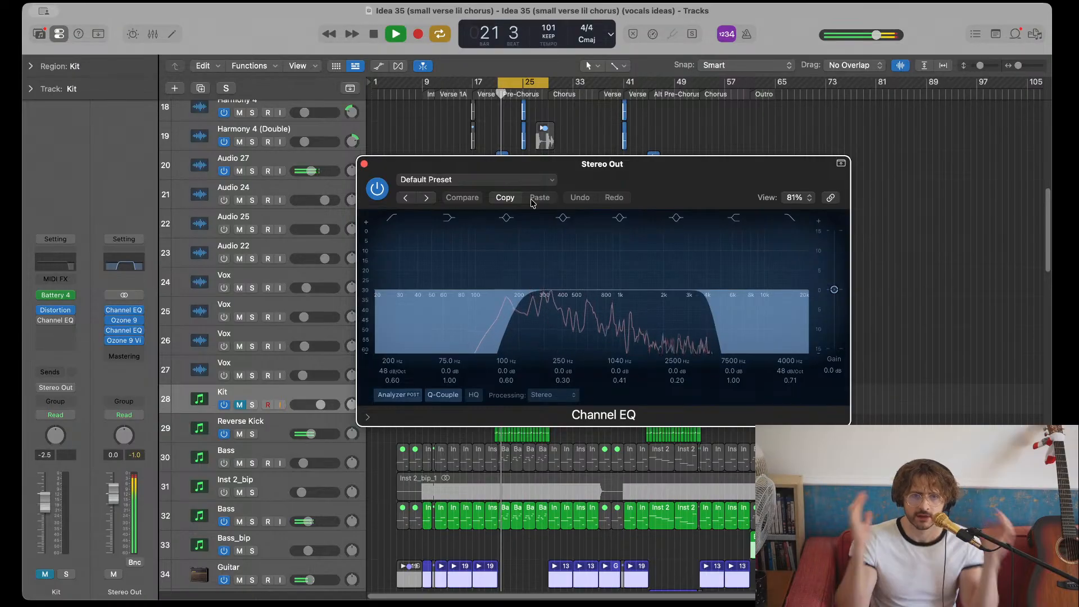
# - Move the cycle range to the first chorus at bar 29, play its opening through the Channel EQ, and stop playback
pyautogui.moveTo(540, 80); pyautogui.dragTo(614, 118)
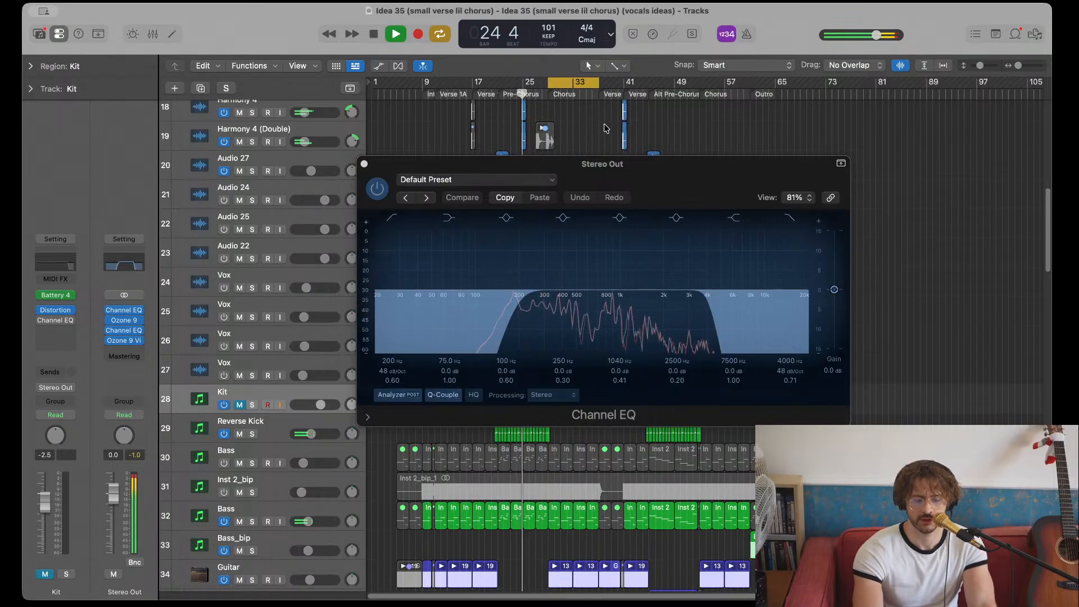
pyautogui.press('space')
pyautogui.press('space')
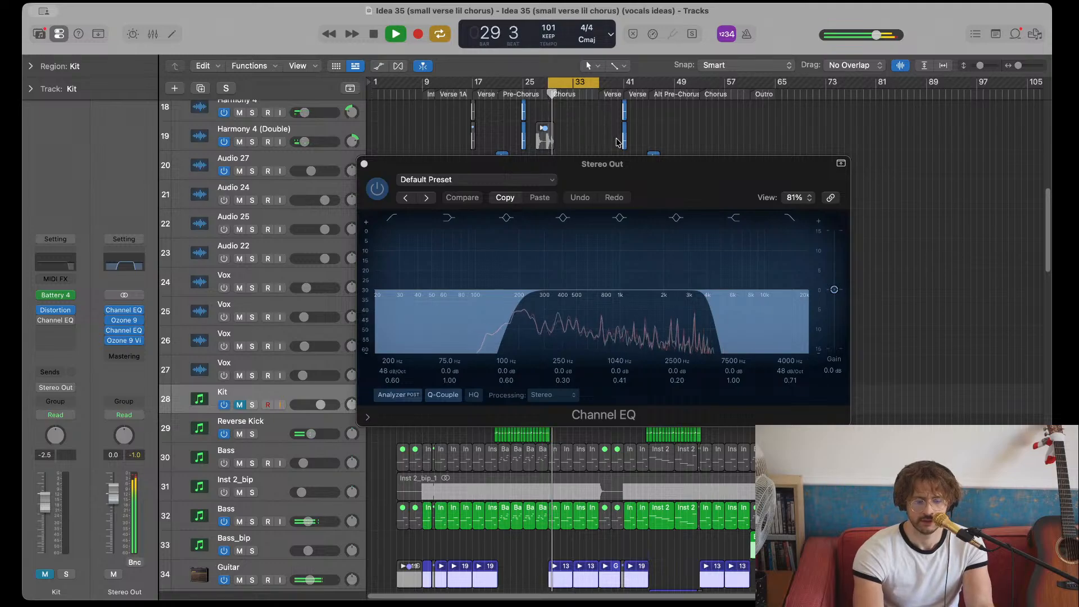
pyautogui.press('space')
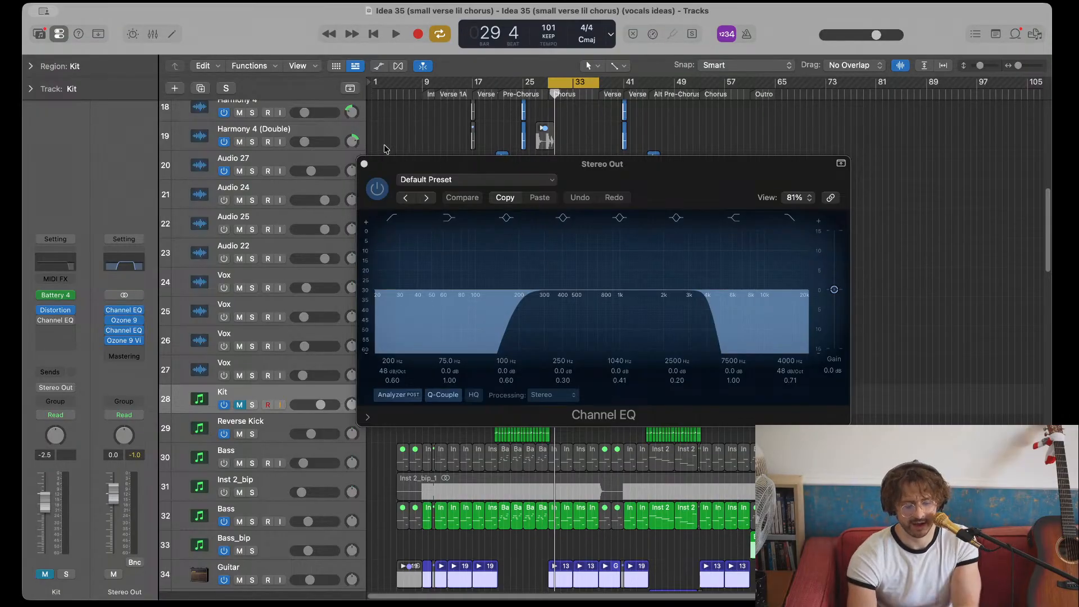
# - Close the Channel EQ window, play the section around the chorus start again, and bypass that EQ on the Stereo Out
pyautogui.click(365, 163)
pyautogui.scroll(15, 462, 341)
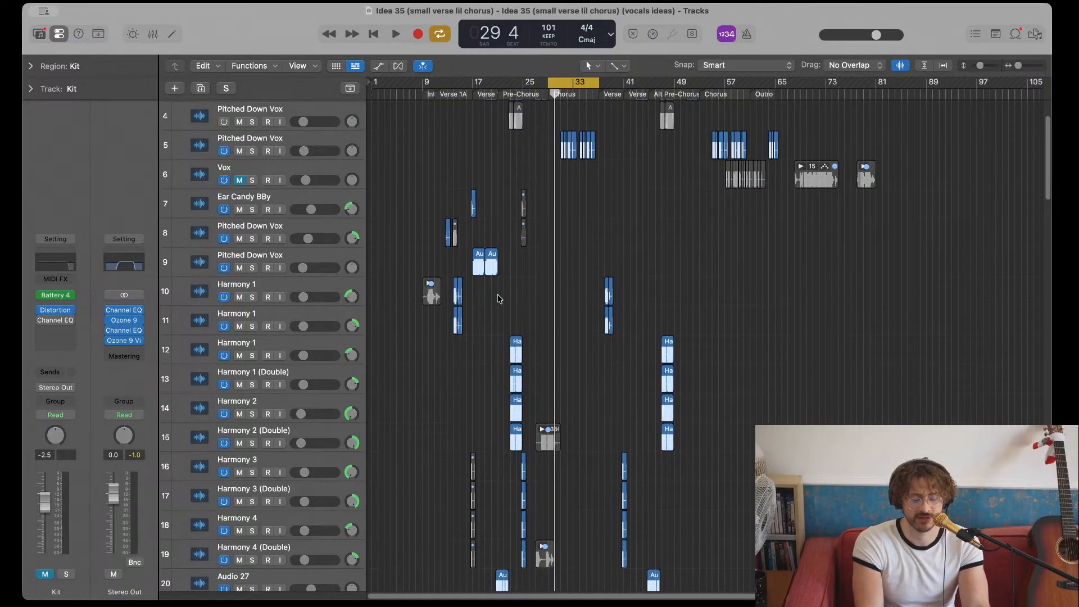
pyautogui.scroll(-15, 604, 241)
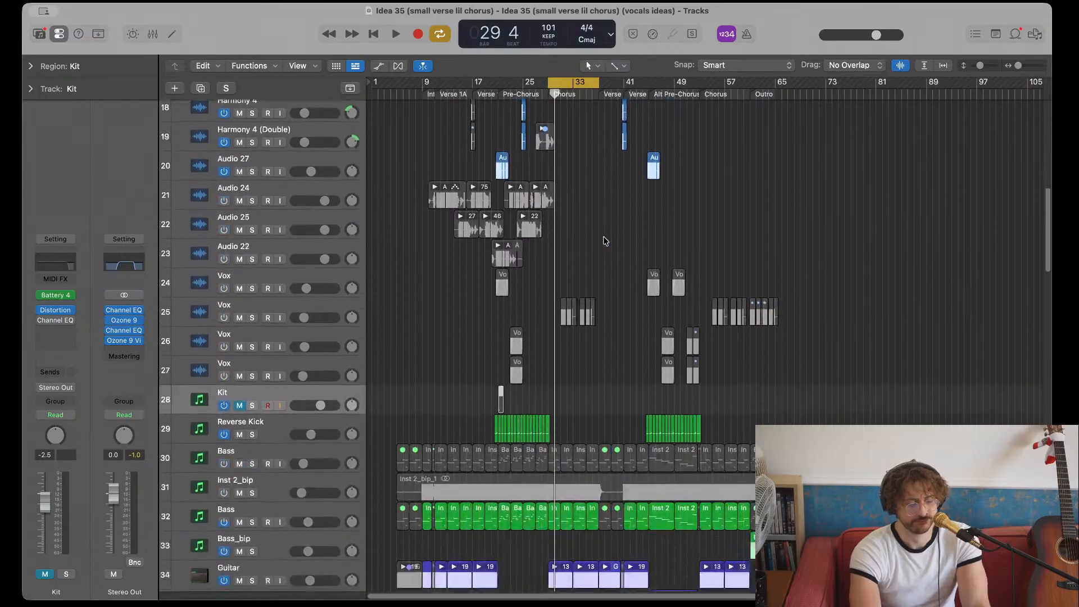
pyautogui.scroll(10, 605, 241)
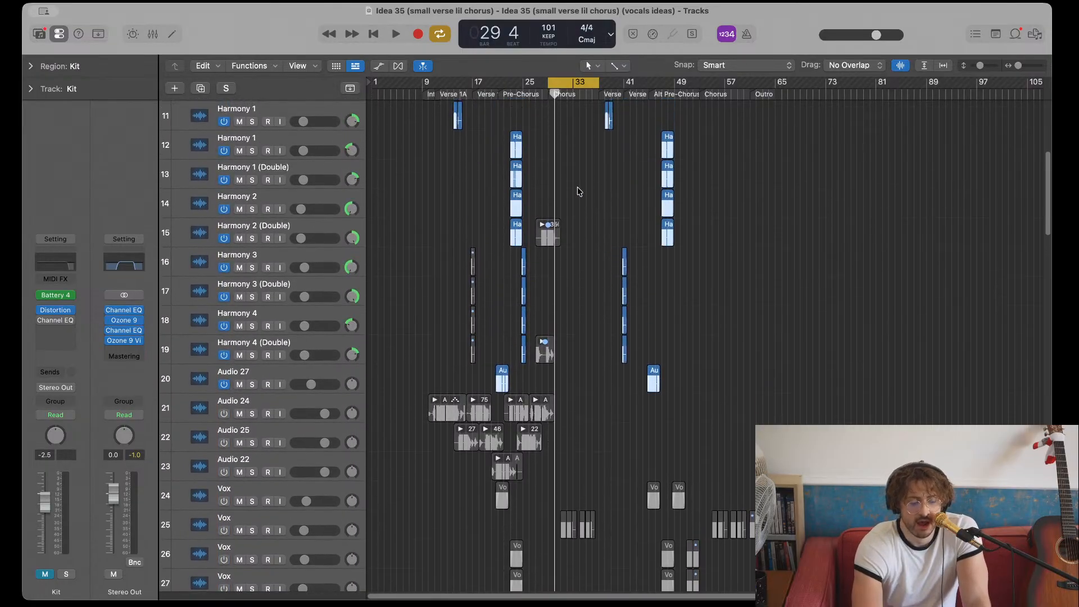
pyautogui.press('space')
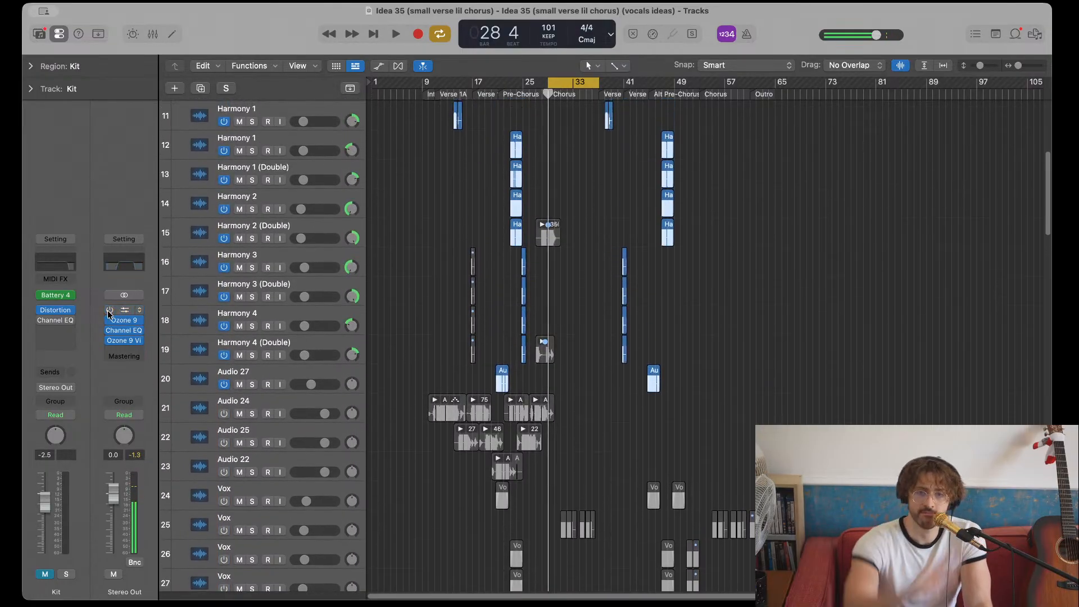
pyautogui.click(110, 310)
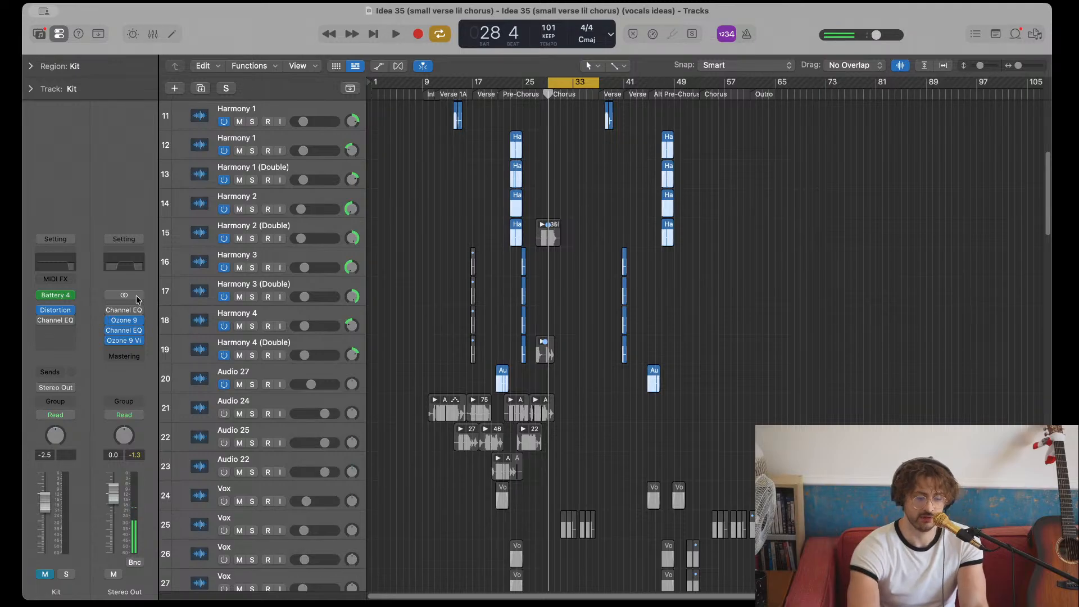
# - Insert a stereo Gain plug-in on the Stereo Out between the first Channel EQ and Ozone 9, and switch Mono on
pyautogui.click(130, 352)
pyautogui.moveTo(173, 402)
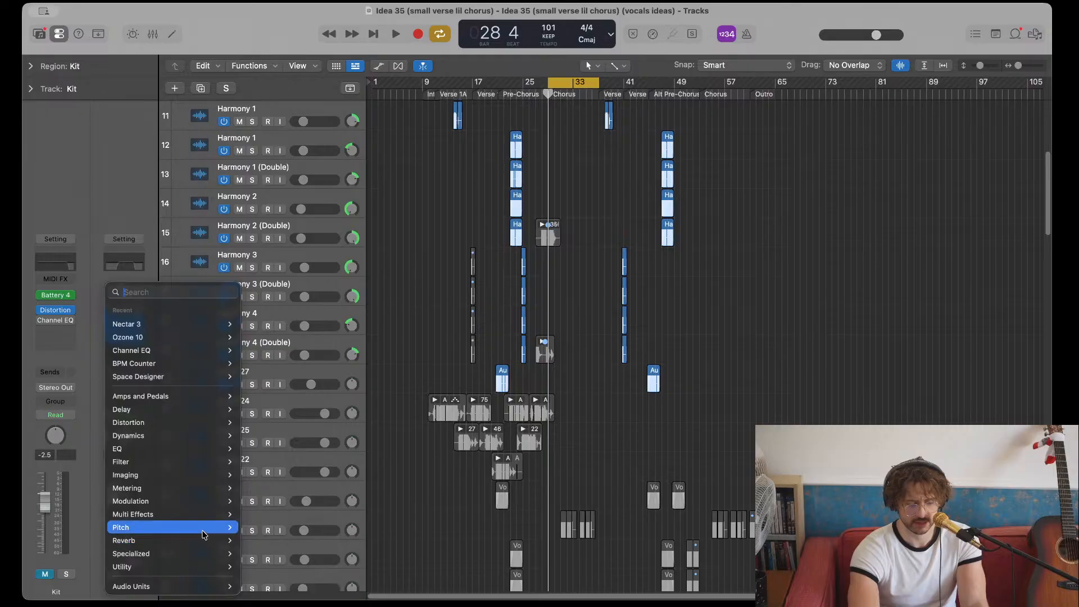
pyautogui.moveTo(202, 567)
pyautogui.moveTo(292, 574)
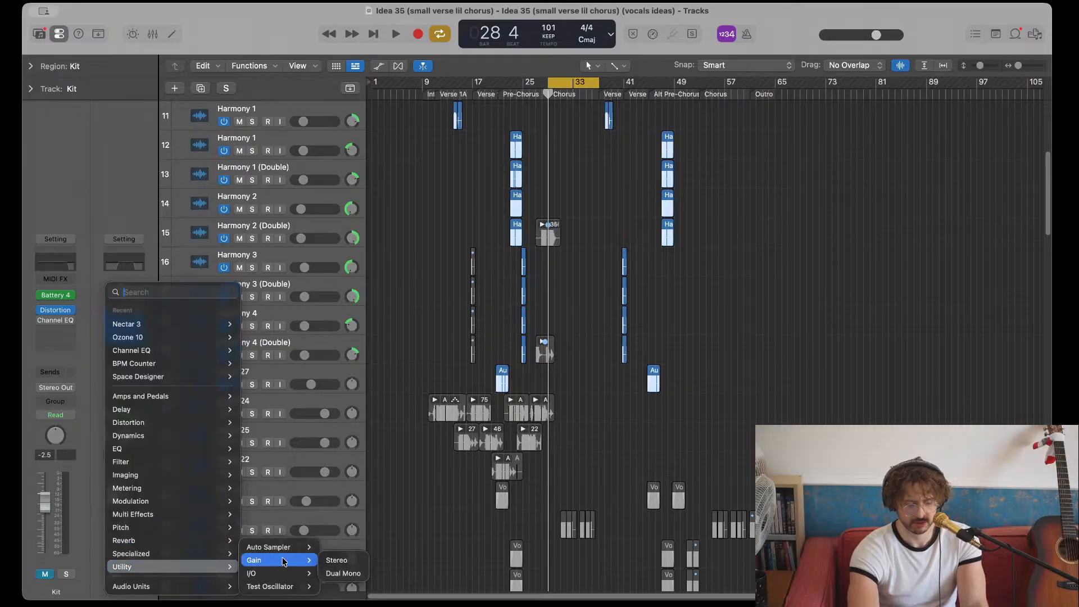
pyautogui.click(336, 574)
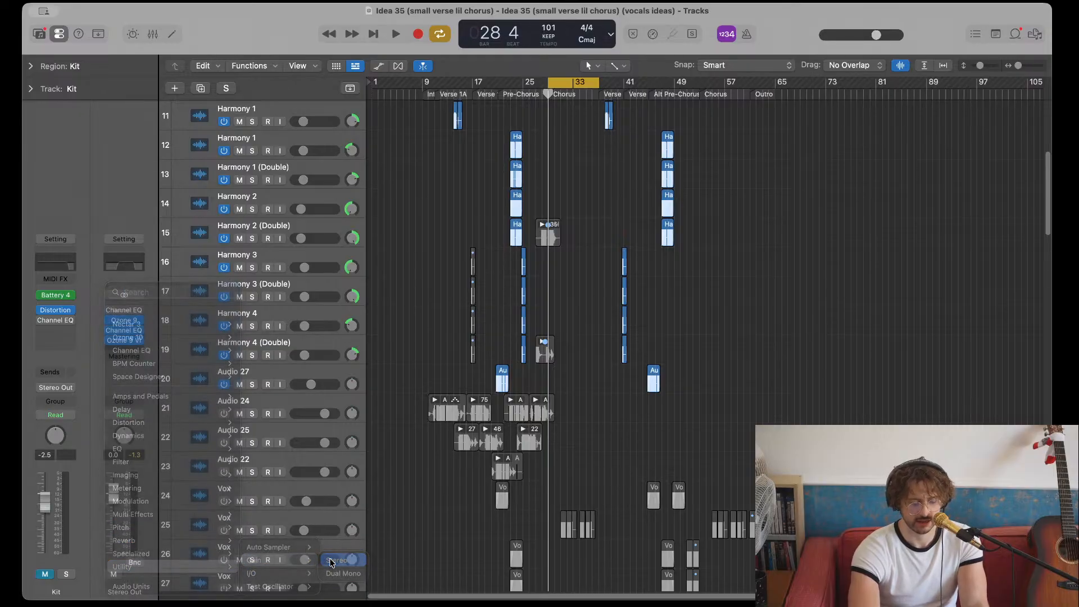
pyautogui.moveTo(120, 339); pyautogui.dragTo(113, 309)
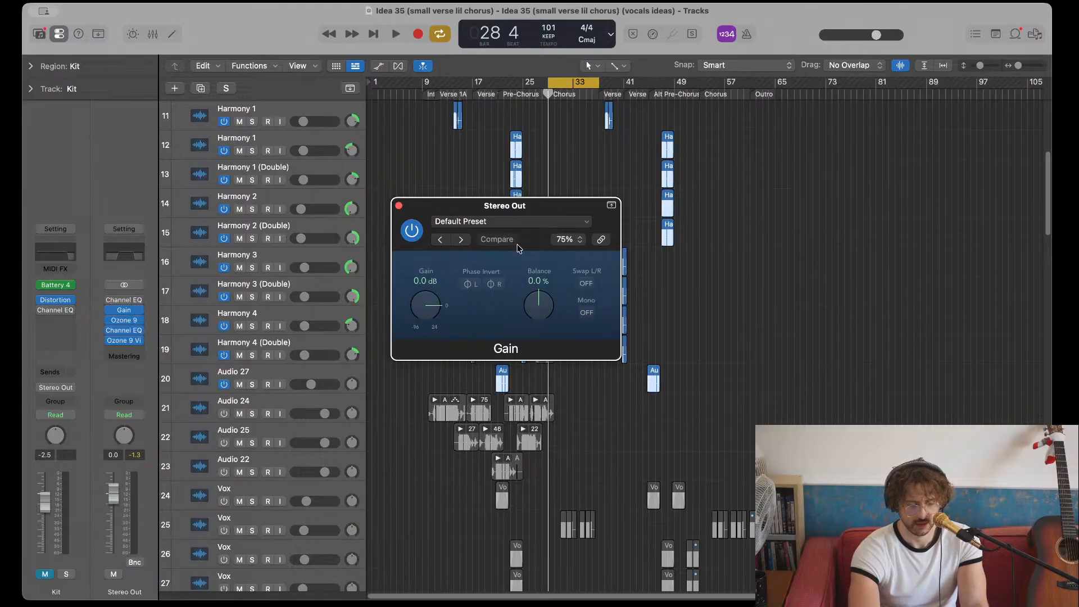
pyautogui.click(586, 313)
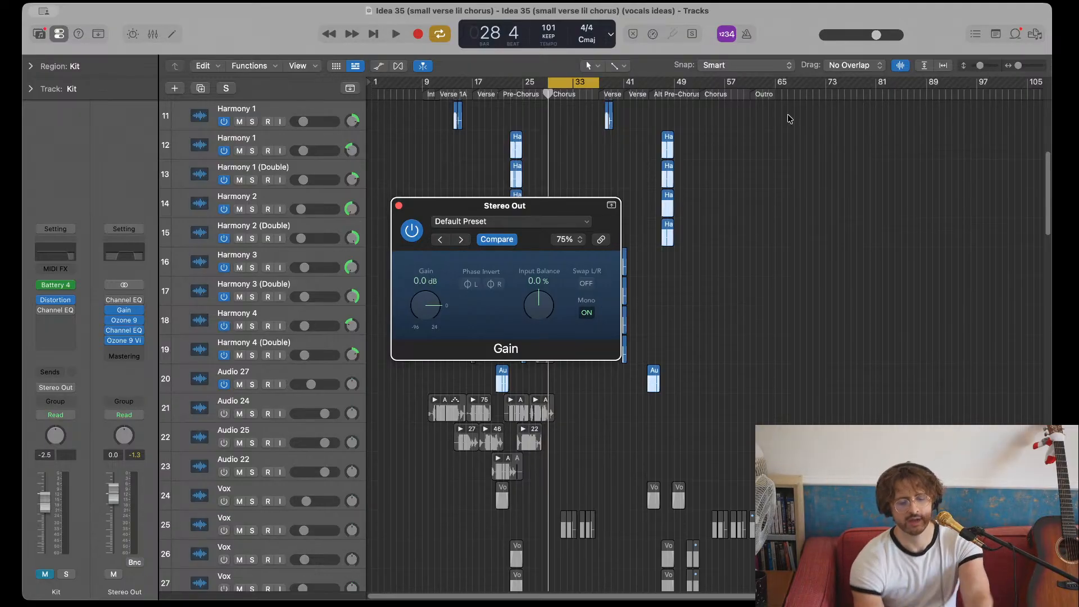
# - Duplicate Harmony 1 track 12 and copy its Take 23 region at bar 23 onto the new track 13
pyautogui.scroll(2, 785, 113)
pyautogui.moveTo(492, 208); pyautogui.dragTo(678, 215)
pyautogui.scroll(-1, 511, 214)
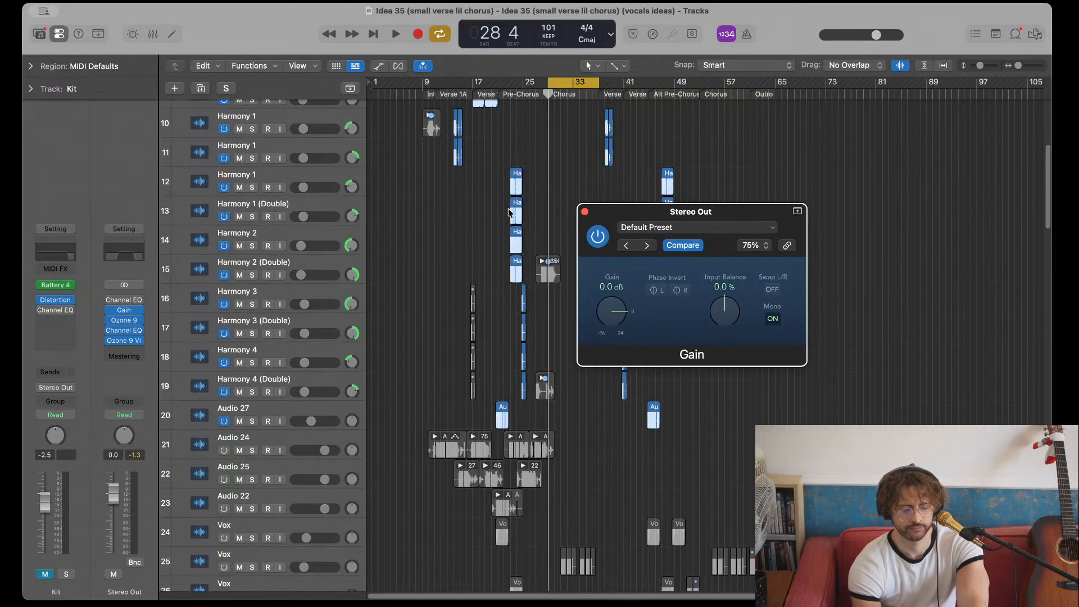
pyautogui.scroll(5, 510, 214)
pyautogui.scroll(2, 509, 215)
pyautogui.click(313, 219)
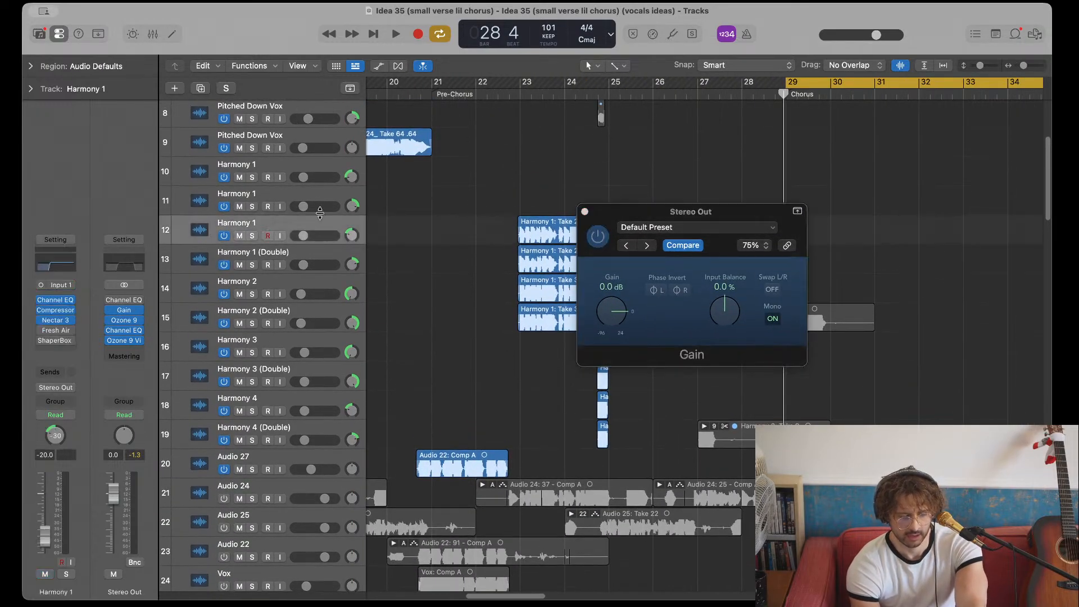
pyautogui.press('super+d')
pyautogui.hscroll(2, 534, 255)
pyautogui.moveTo(522, 231); pyautogui.dragTo(521, 261)
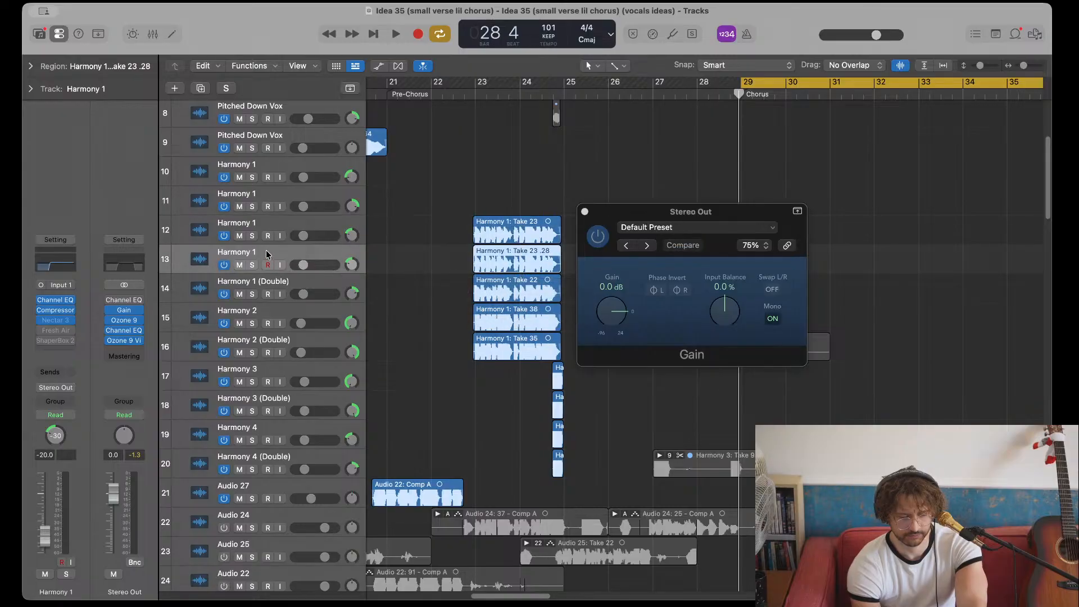
# - Solo Harmony 1 track 12, open its Take 23 region in the Flex Pitch editor, and move the Gain window aside
pyautogui.click(252, 235)
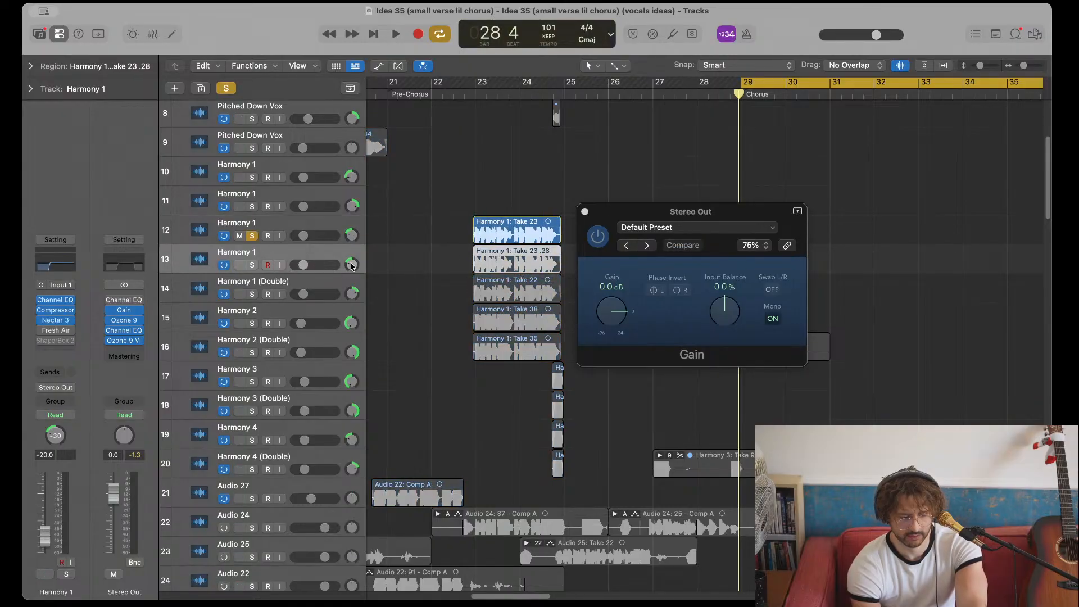
pyautogui.doubleClick(506, 232)
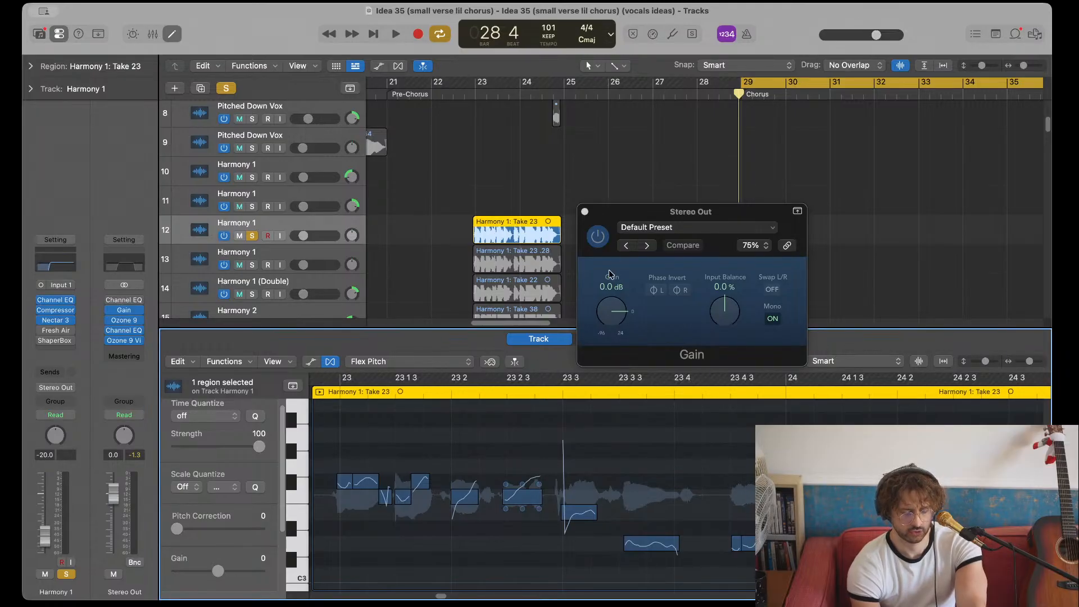
pyautogui.moveTo(614, 212); pyautogui.dragTo(871, 175)
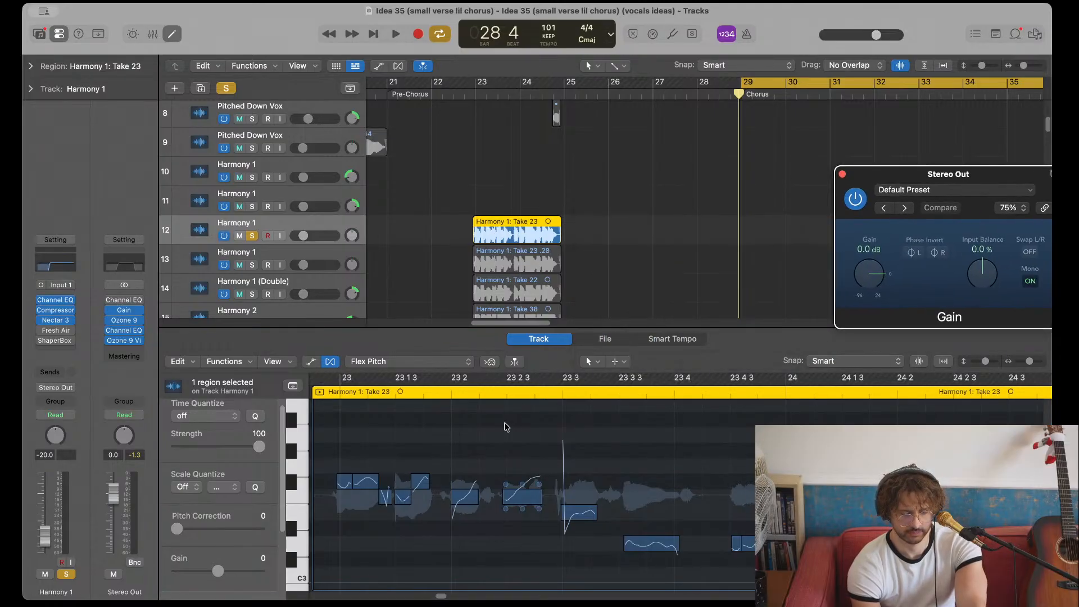
pyautogui.click(623, 339)
pyautogui.click(562, 339)
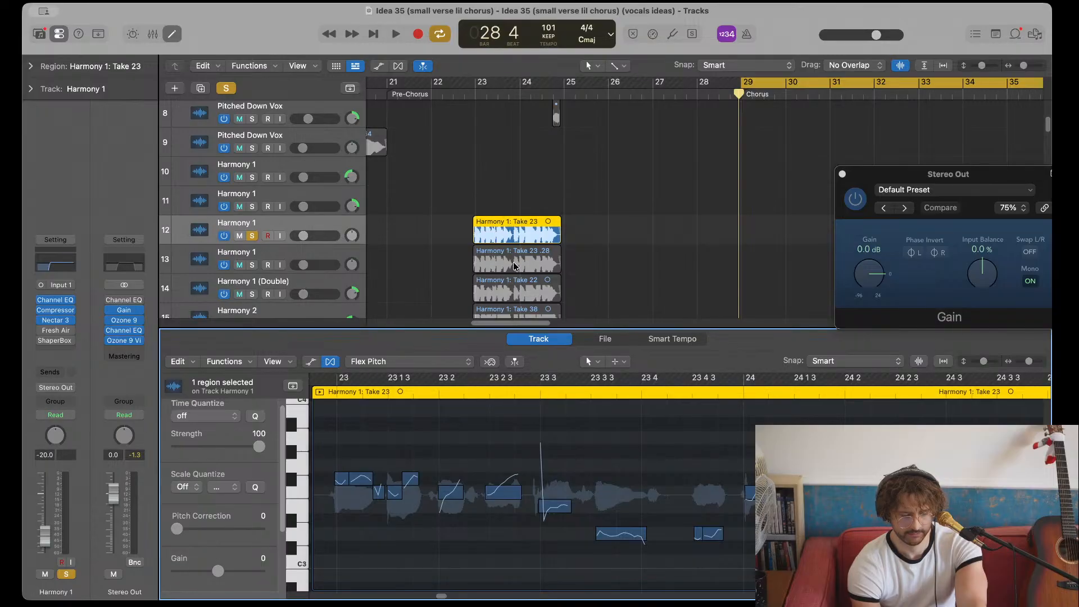
# - Examine the Take 23 waveform closely in the audio file editor
pyautogui.scroll(3, 526, 505)
pyautogui.hscroll(-5, 526, 505)
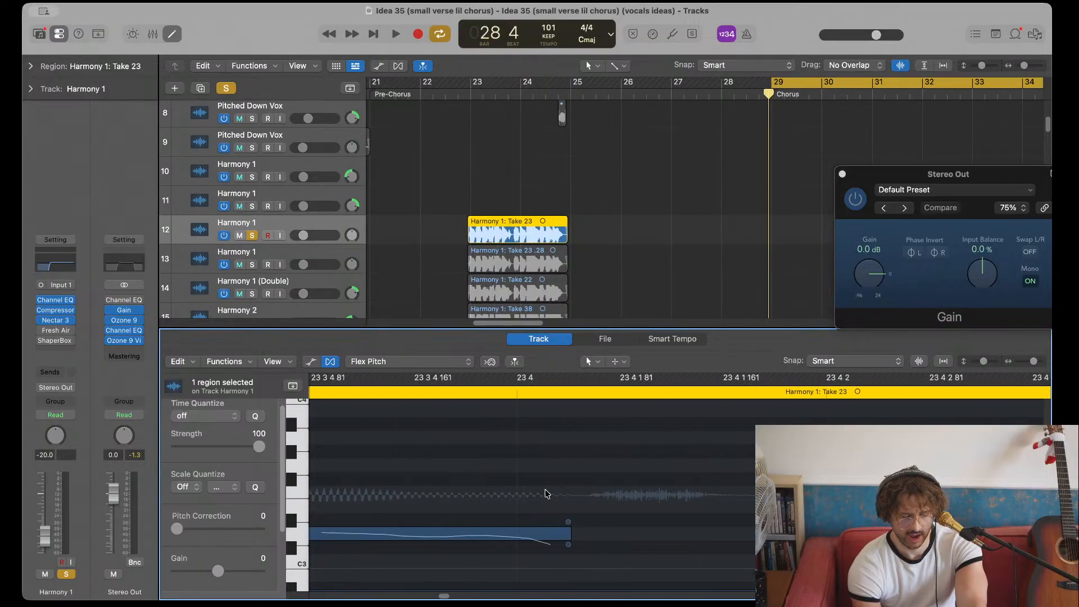
pyautogui.click(602, 338)
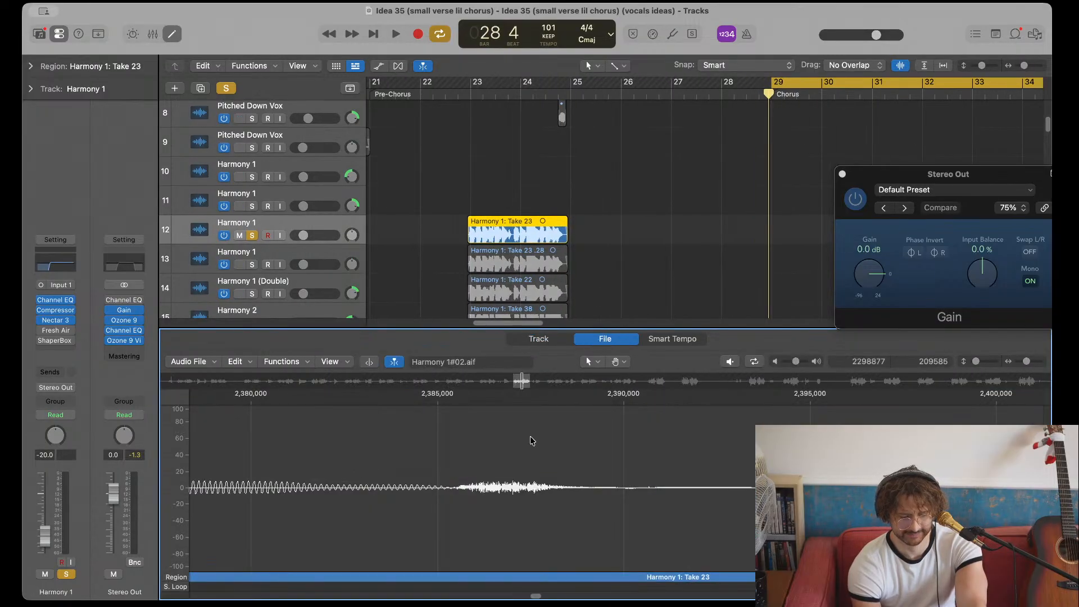
pyautogui.scroll(3, 500, 478)
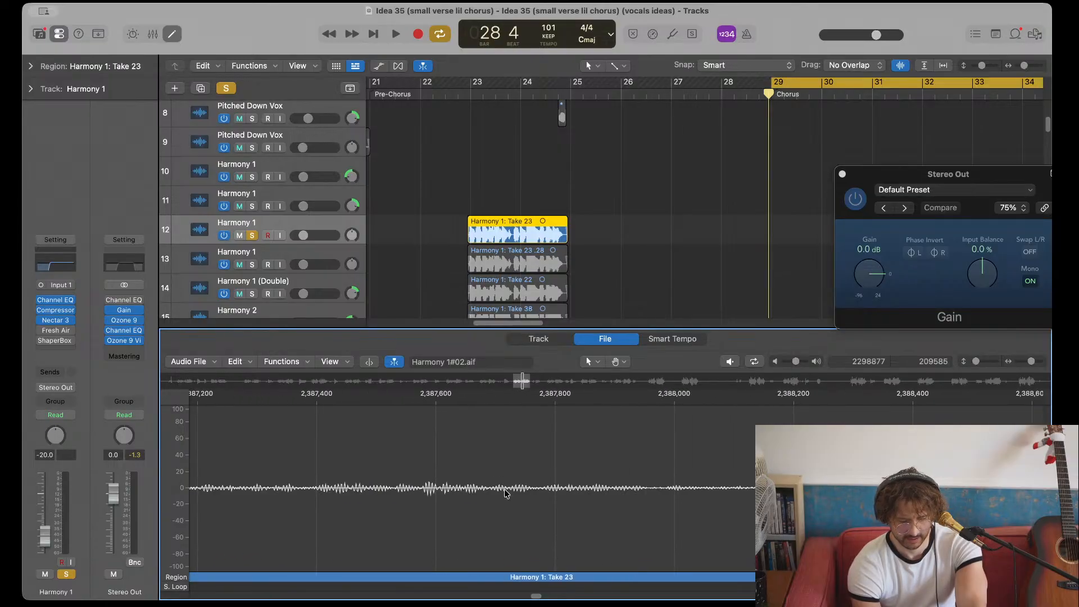
pyautogui.scroll(4, 517, 505)
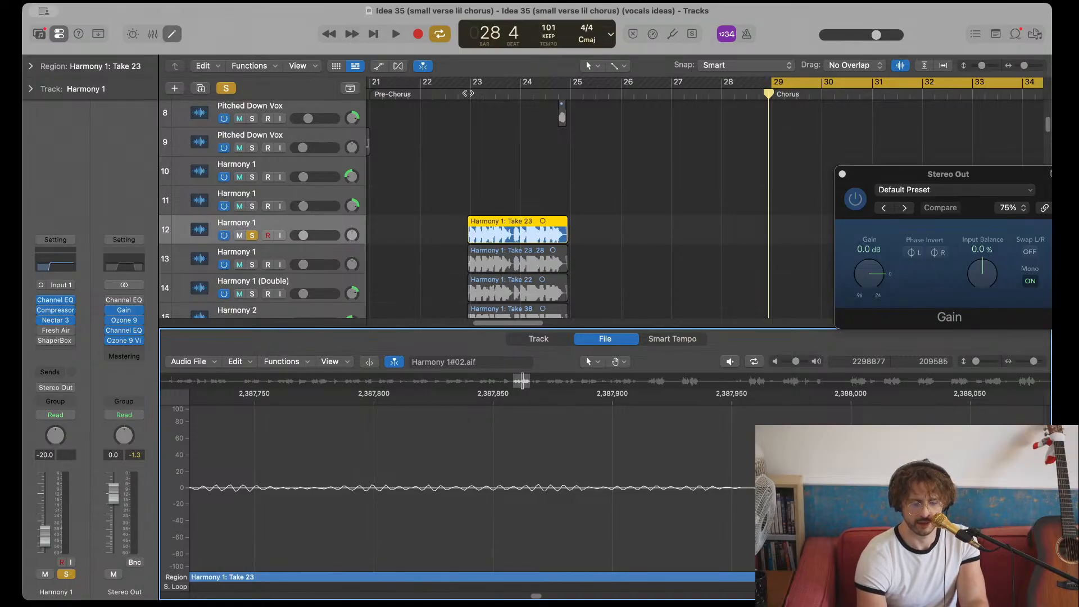
# - Set the cycle range to bars 23 to 25, audition the soloed harmony, and solo its duplicate on track 13 too
pyautogui.moveTo(473, 90); pyautogui.dragTo(562, 90)
pyautogui.press('space')
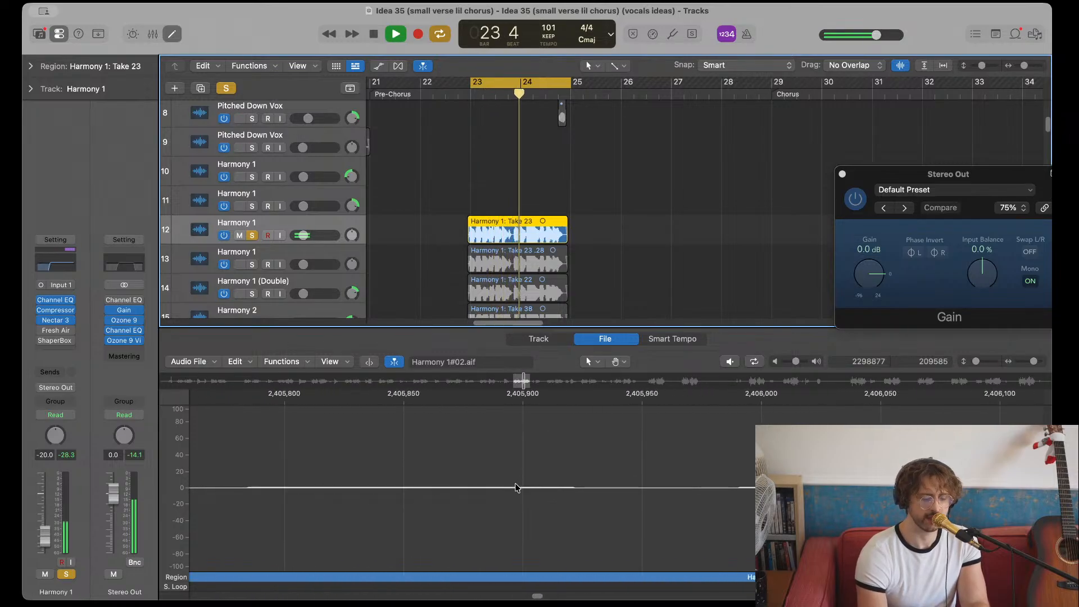
pyautogui.press('space')
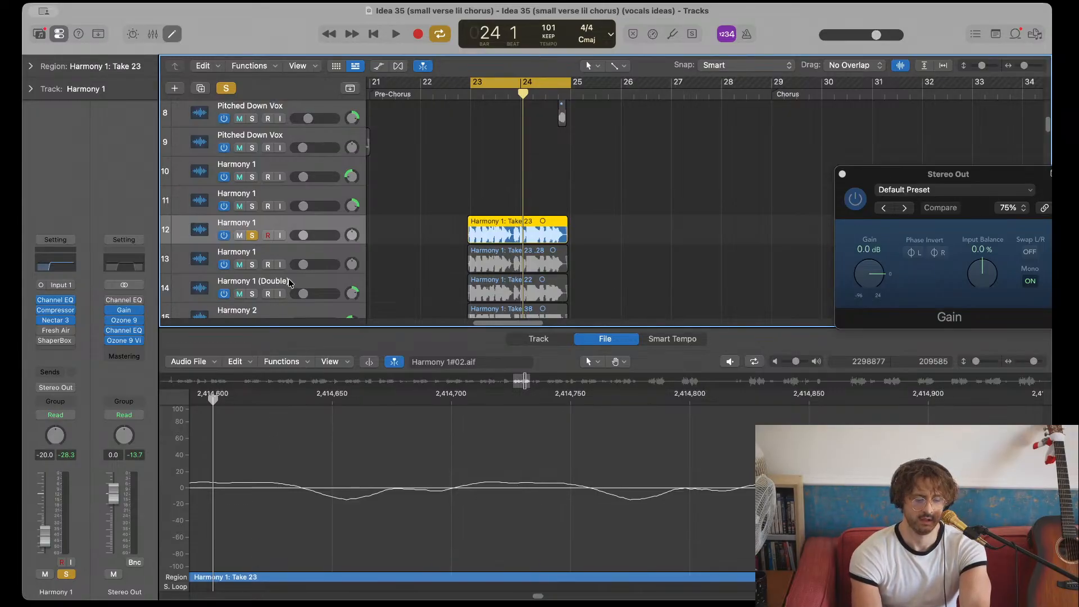
pyautogui.click(291, 258)
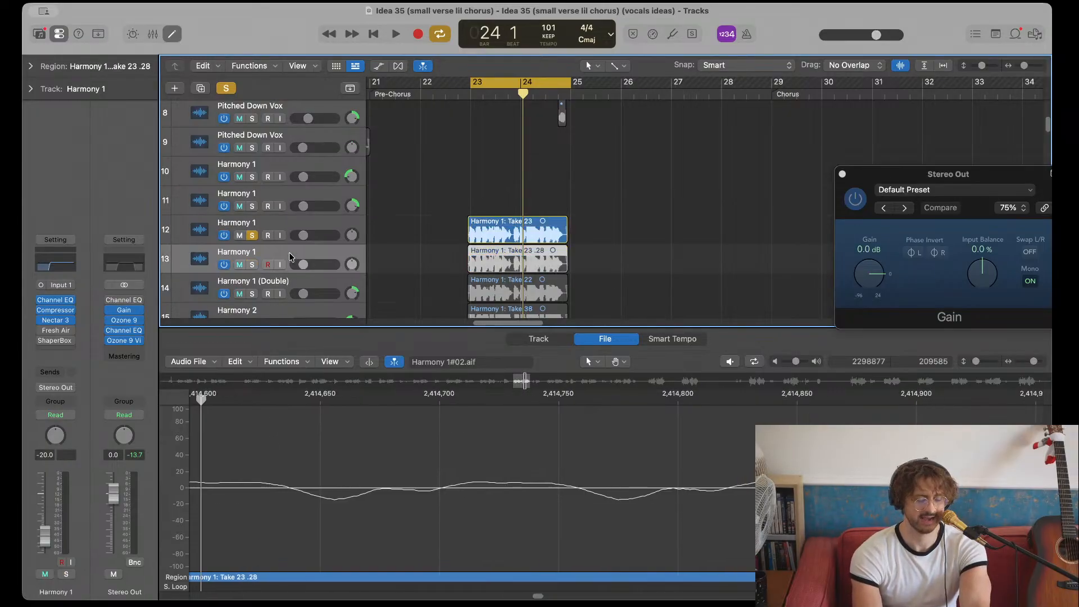
pyautogui.click(253, 266)
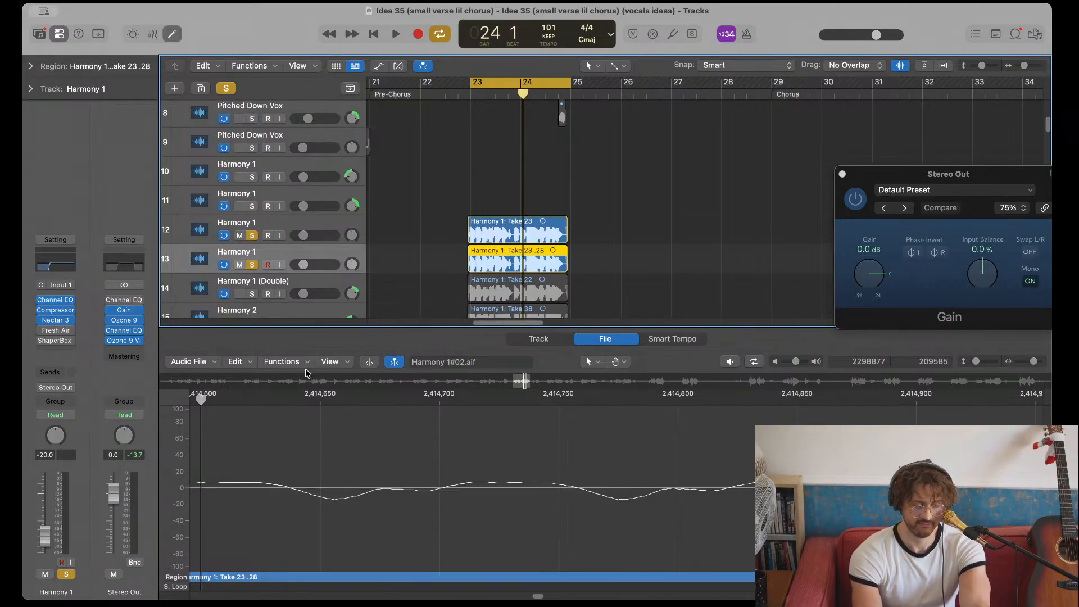
pyautogui.click(243, 359)
pyautogui.click(448, 394)
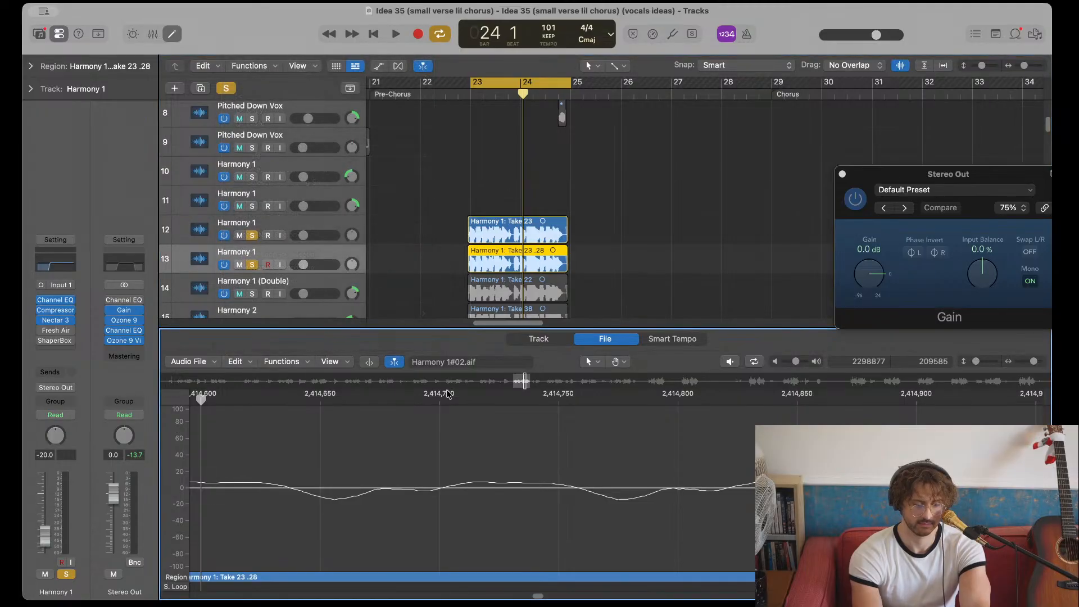
pyautogui.click(204, 361)
pyautogui.click(205, 363)
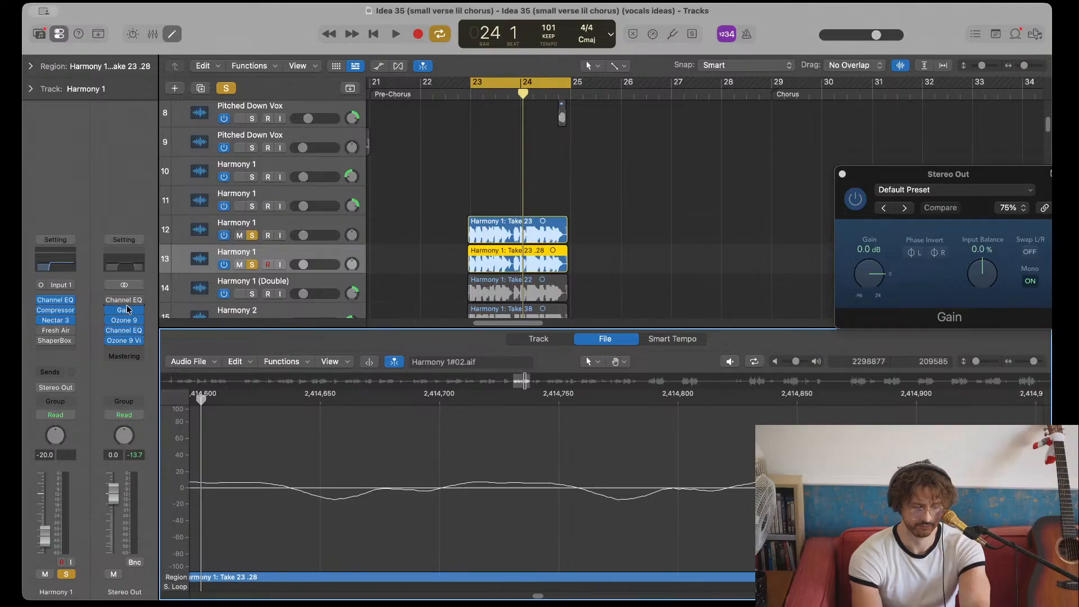
# - Copy the Gain plug-in from the Stereo Out to Harmony 1 track 13, directly below Nectar 3
pyautogui.moveTo(128, 312); pyautogui.dragTo(56, 328)
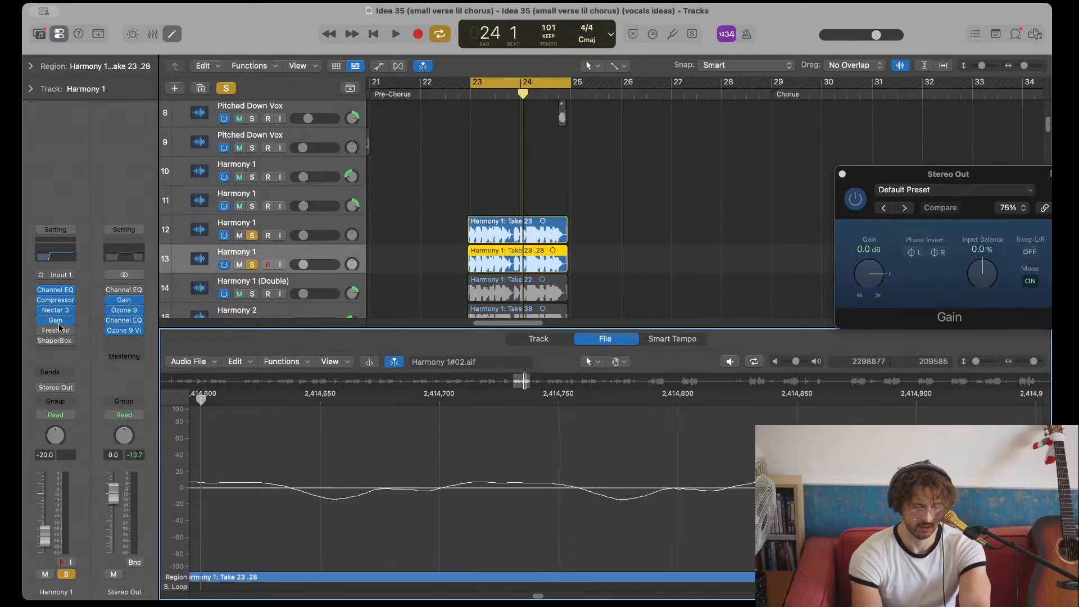
# - In the Gain plug-in on Harmony 1 track 13, turn Mono off and invert the phase of both left and right channels
pyautogui.click(55, 326)
pyautogui.click(56, 324)
pyautogui.click(55, 321)
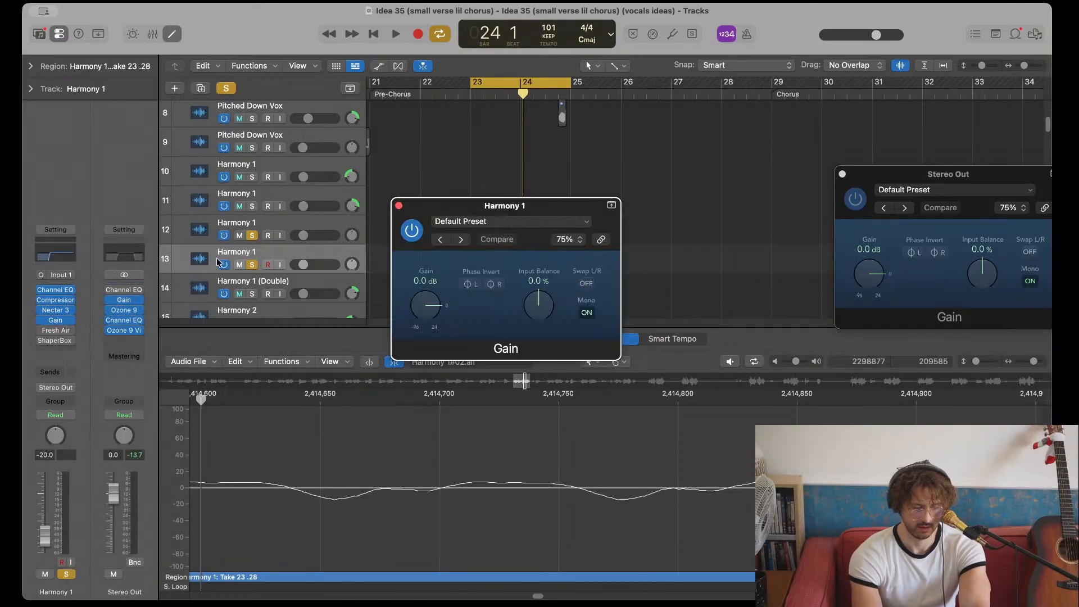
pyautogui.click(586, 314)
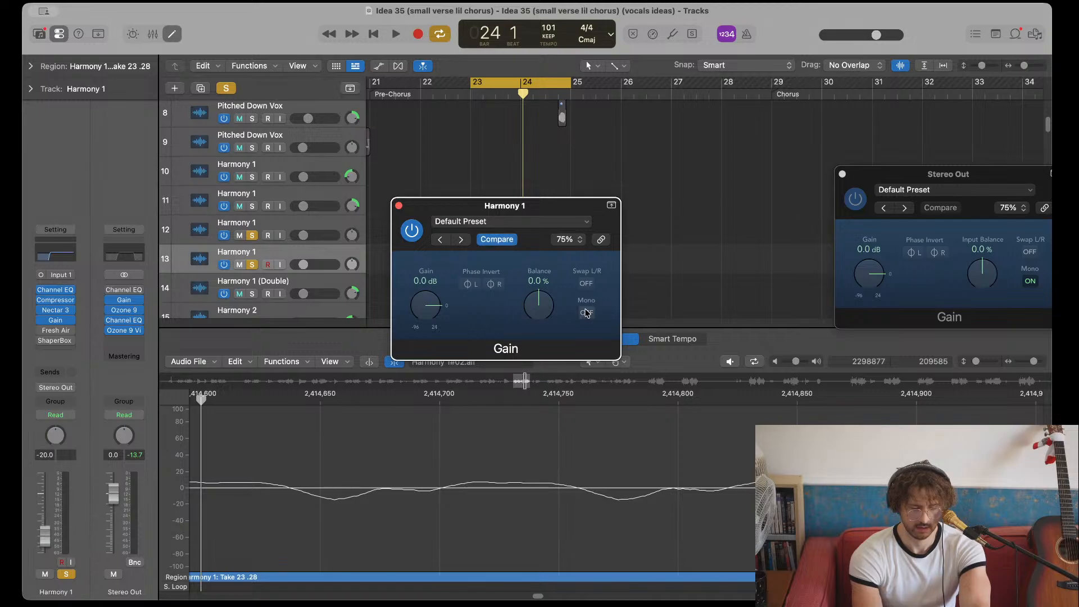
pyautogui.click(470, 285)
pyautogui.click(495, 285)
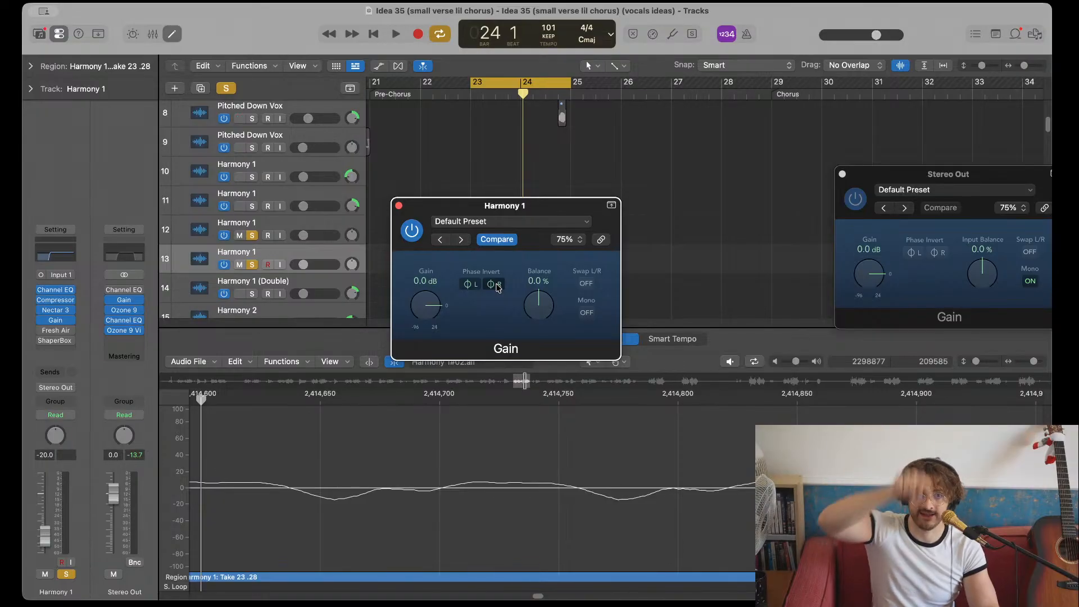
# - Play the soloed harmony against its phase-inverted duplicate, close the Gain window, and toggle track 13's solo off and on to compare
pyautogui.press('space')
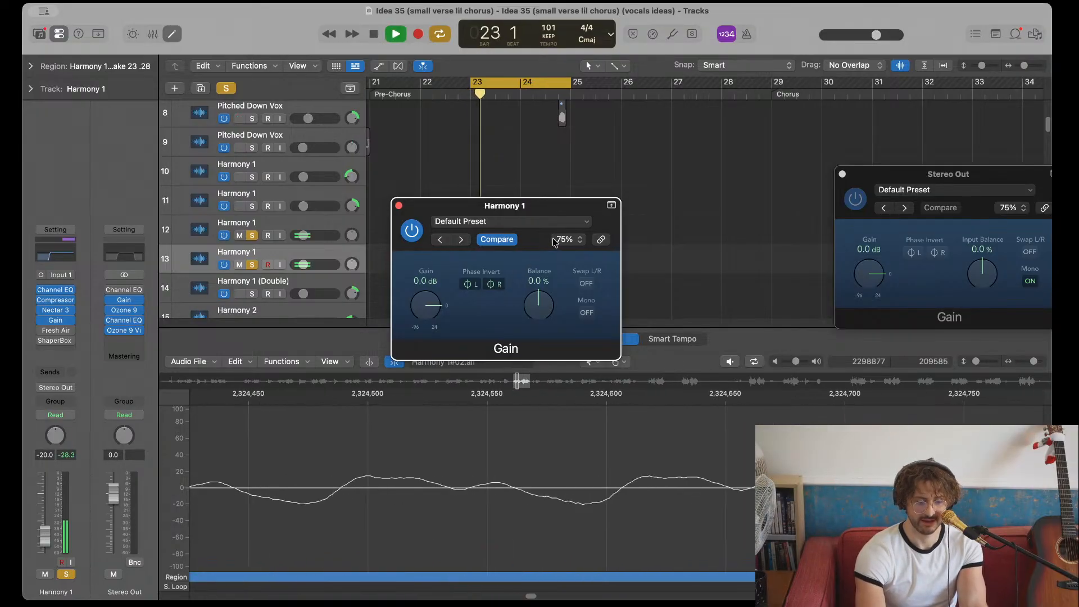
pyautogui.click(399, 205)
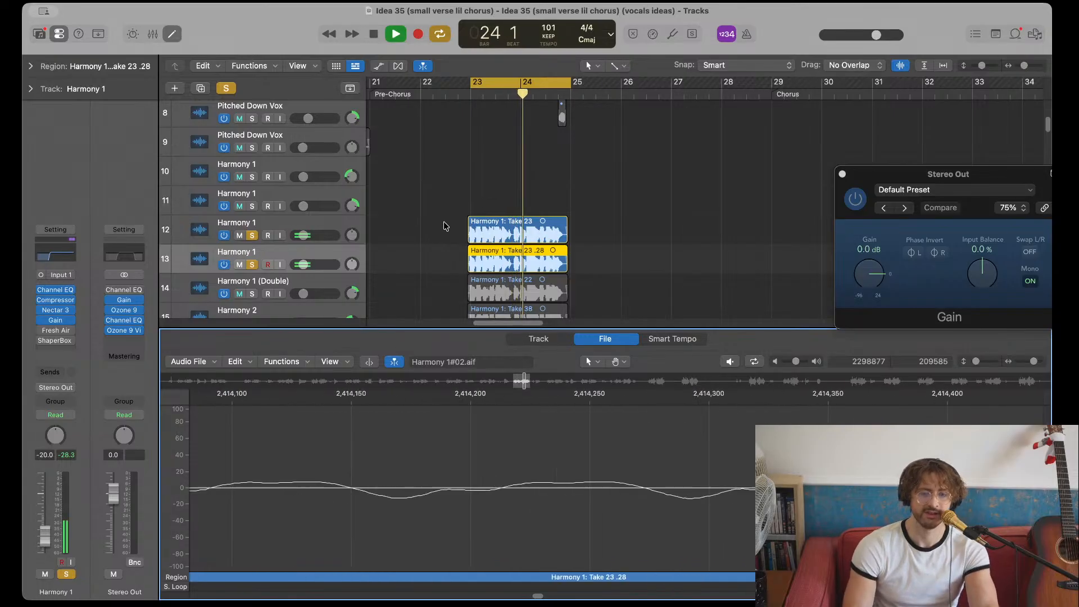
pyautogui.click(252, 264)
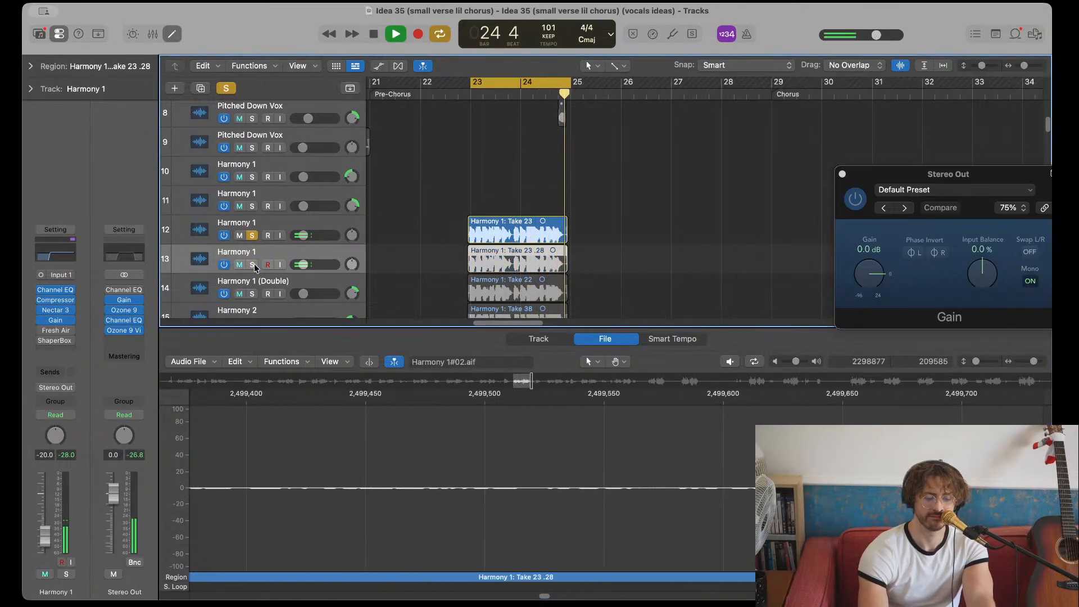
pyautogui.click(252, 265)
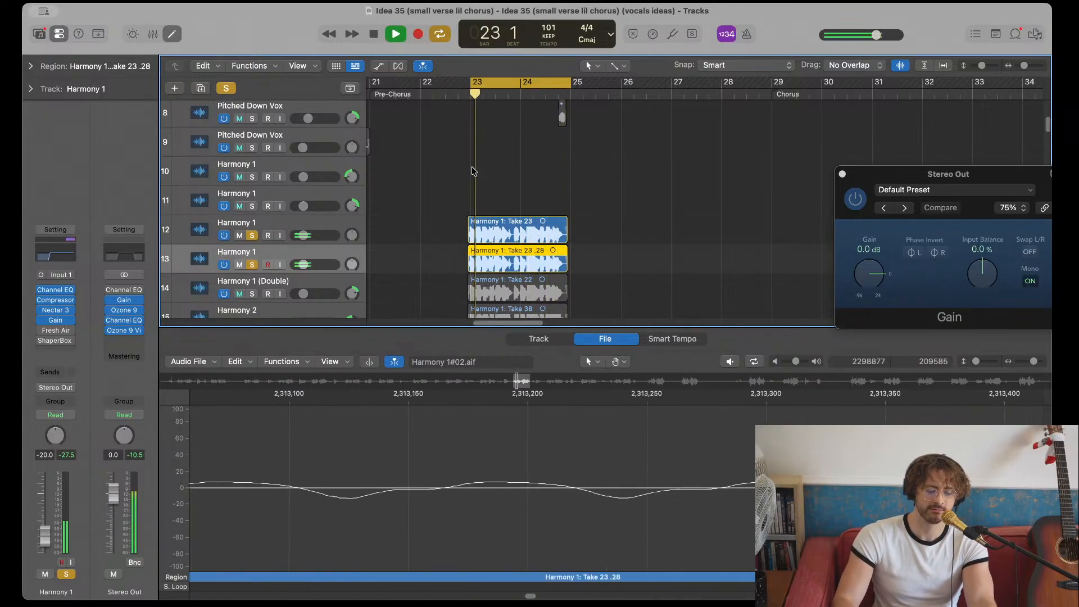
pyautogui.press('space')
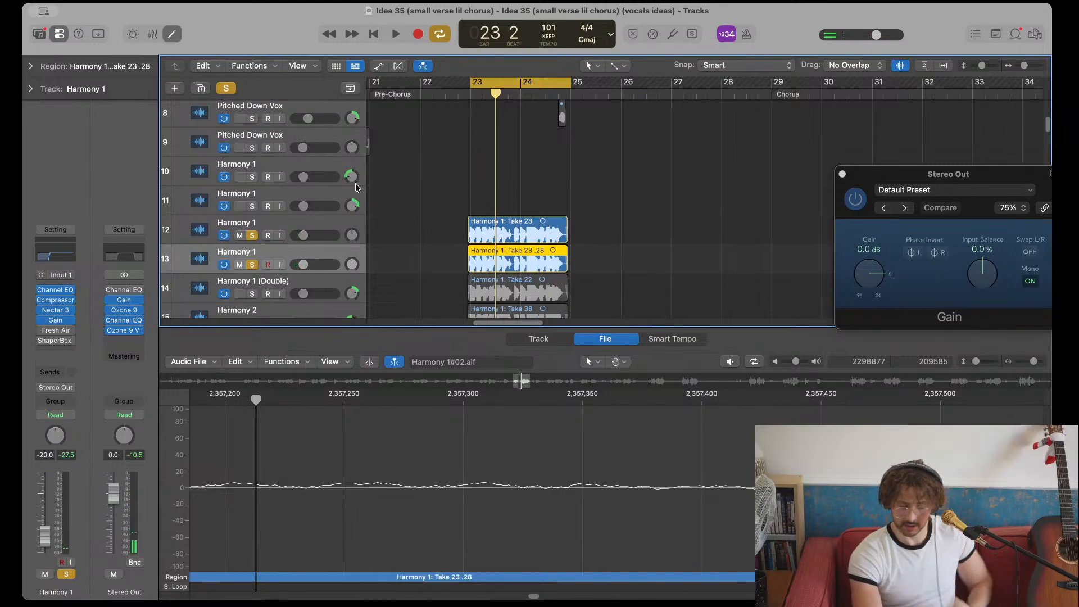
# - Unsolo Harmony 1 tracks 12 and 13, mute the duplicate on track 13, and hide the audio file editor
pyautogui.click(251, 264)
pyautogui.click(252, 235)
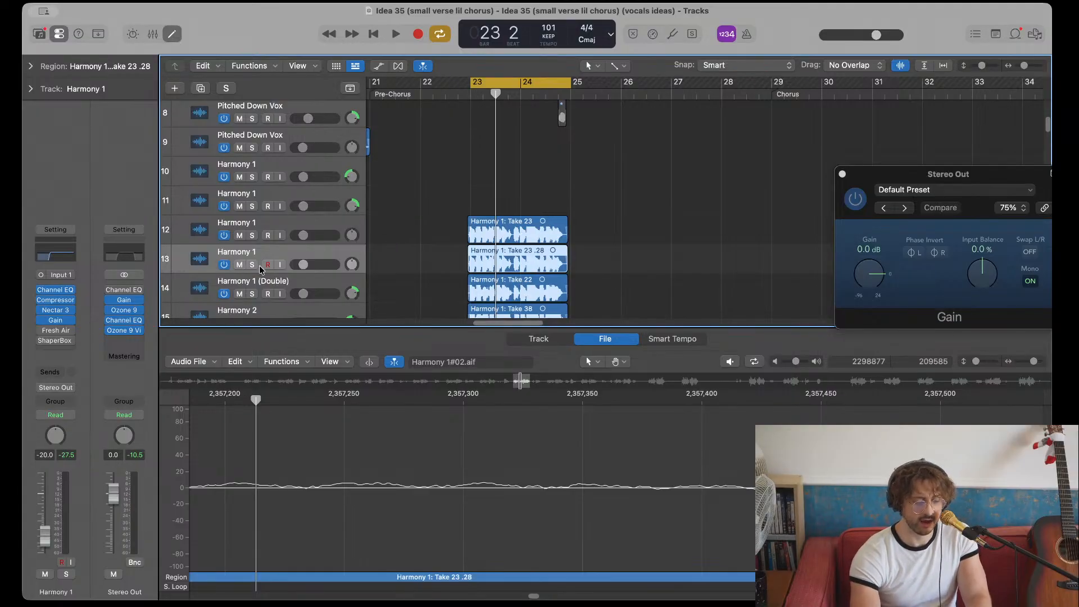
pyautogui.click(240, 265)
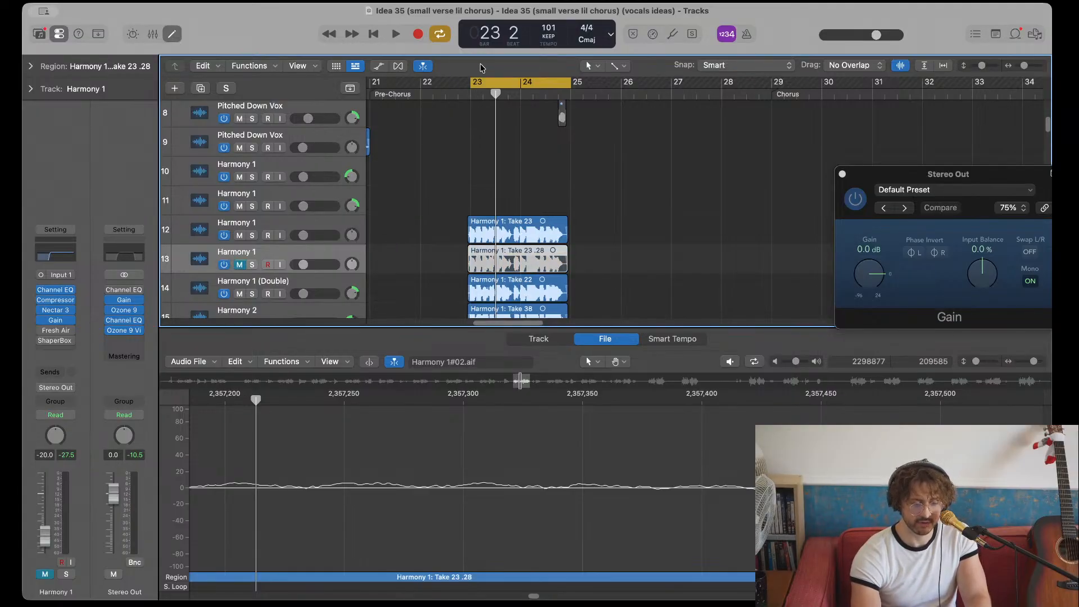
pyautogui.press('space')
pyautogui.press('e')
pyautogui.press('space')
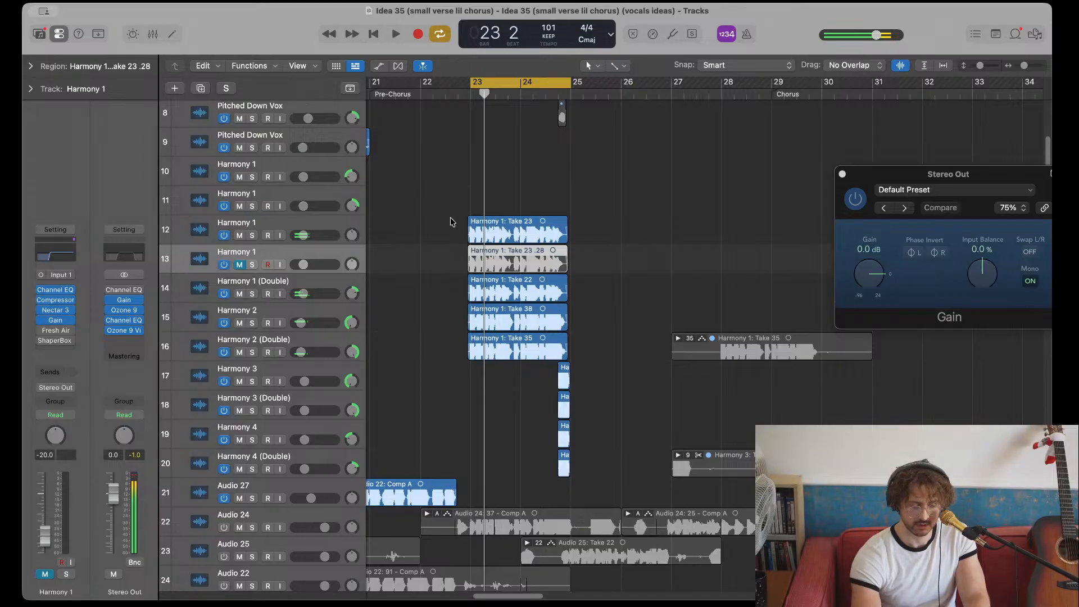
# - Audition the full mix in mono with the Stereo Out's Gain plug-in open, and bypass that Gain plug-in
pyautogui.click(124, 300)
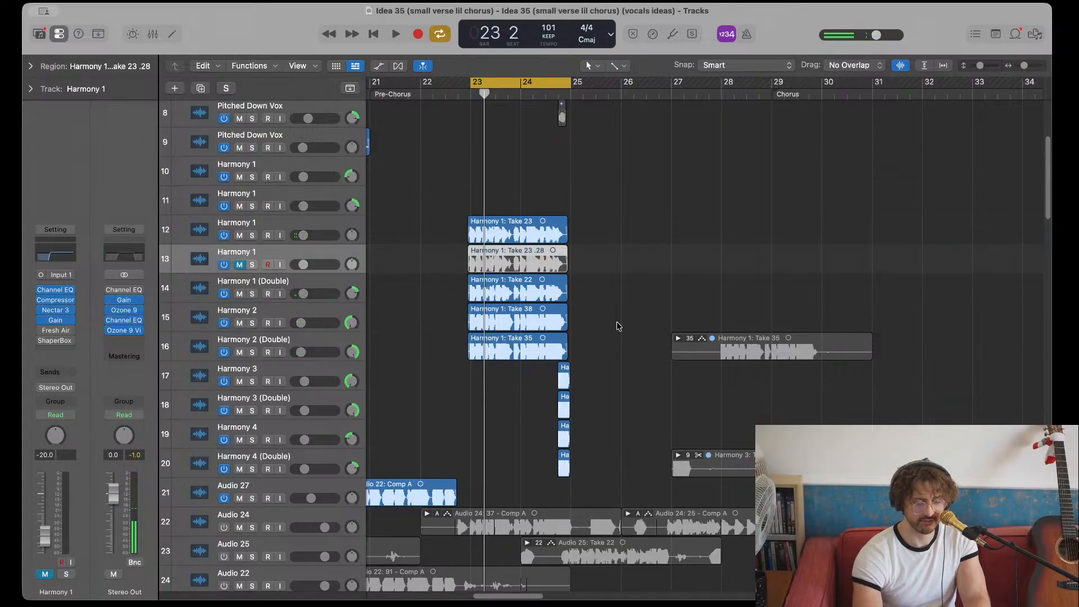
pyautogui.click(124, 300)
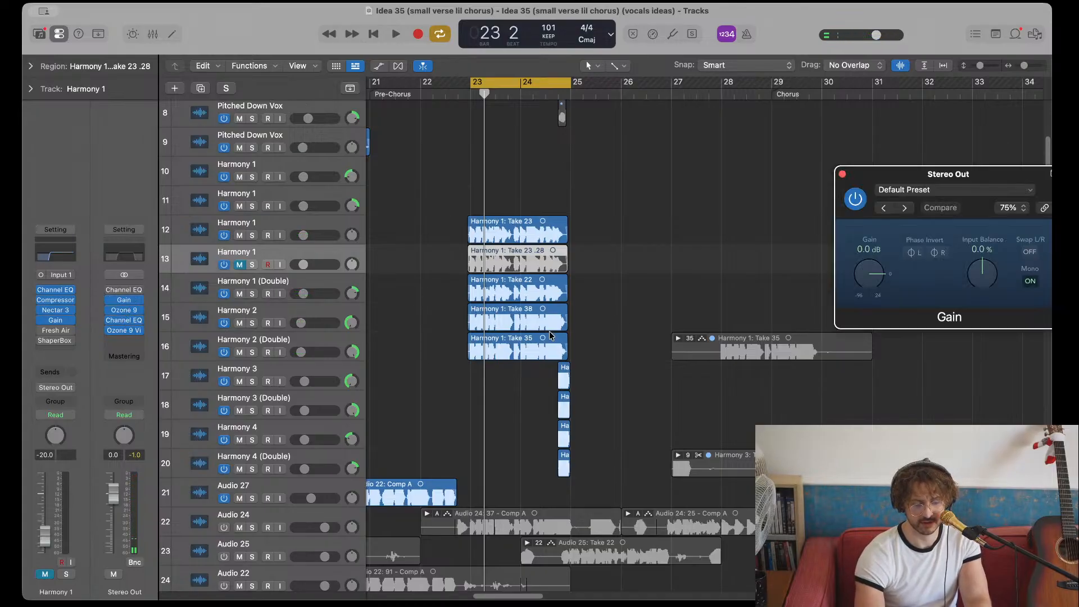
pyautogui.click(125, 300)
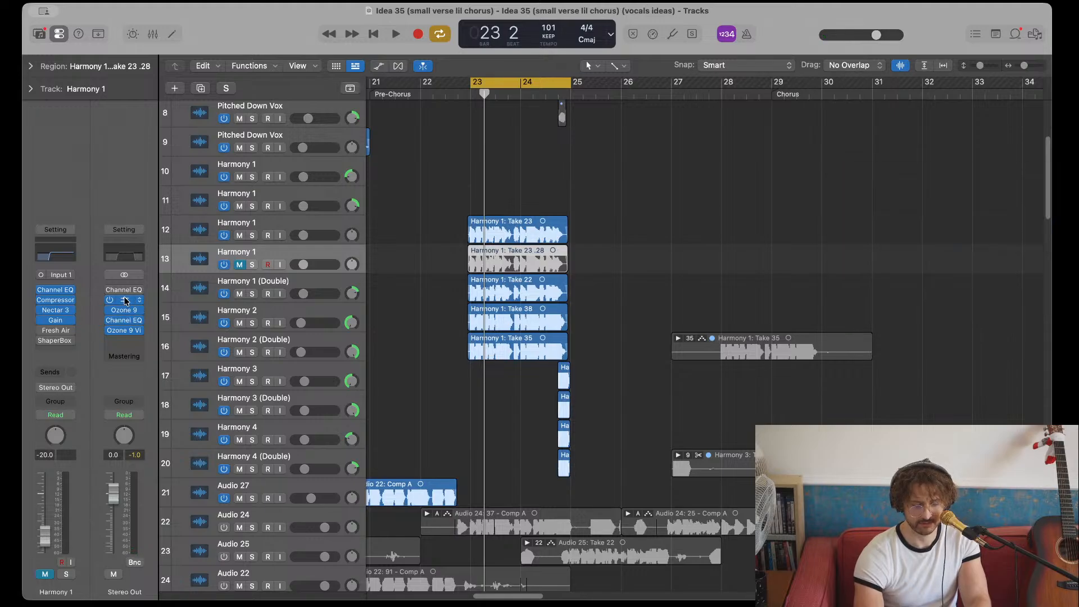
pyautogui.click(125, 300)
pyautogui.moveTo(1015, 196); pyautogui.dragTo(773, 205)
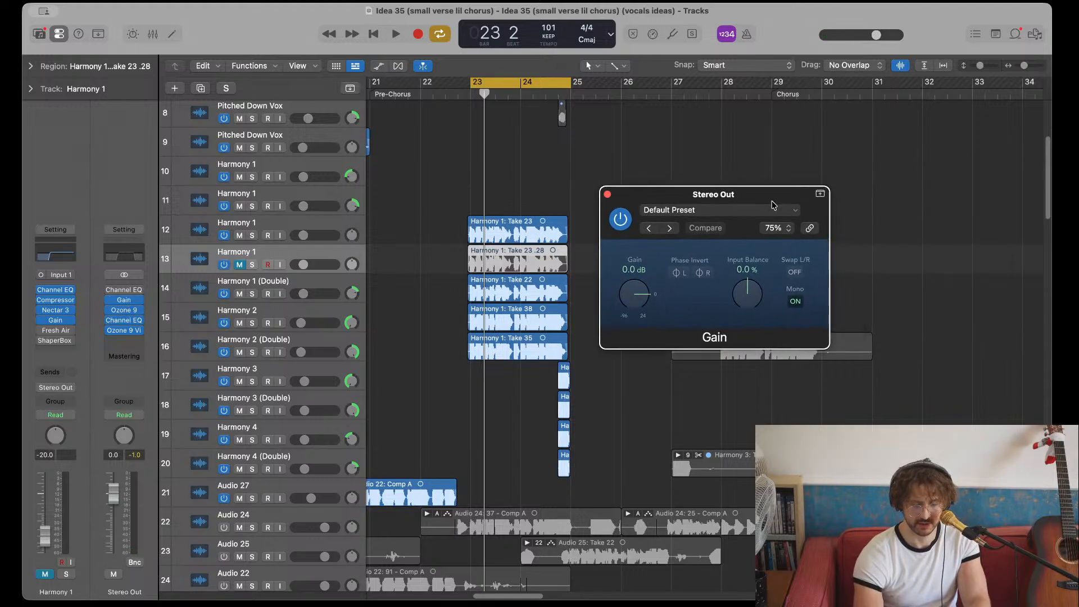
pyautogui.press('space')
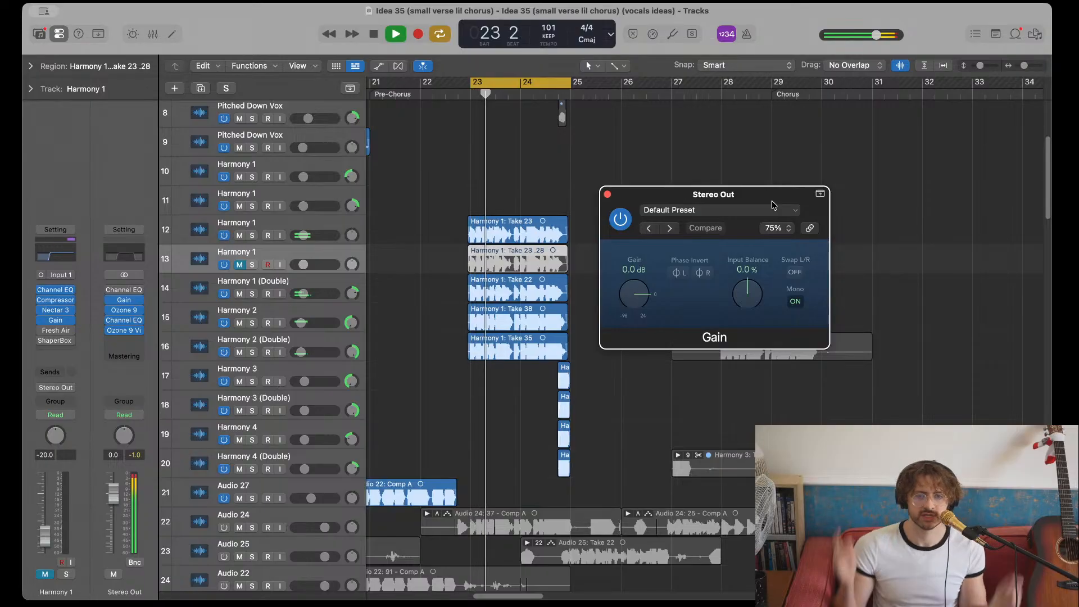
pyautogui.press('space')
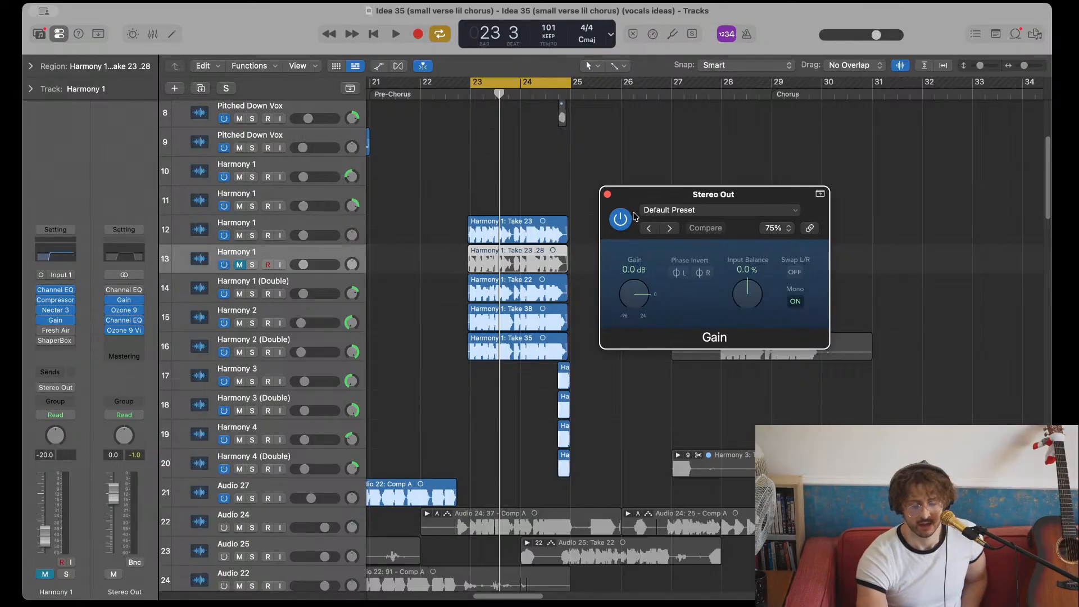
pyautogui.click(608, 195)
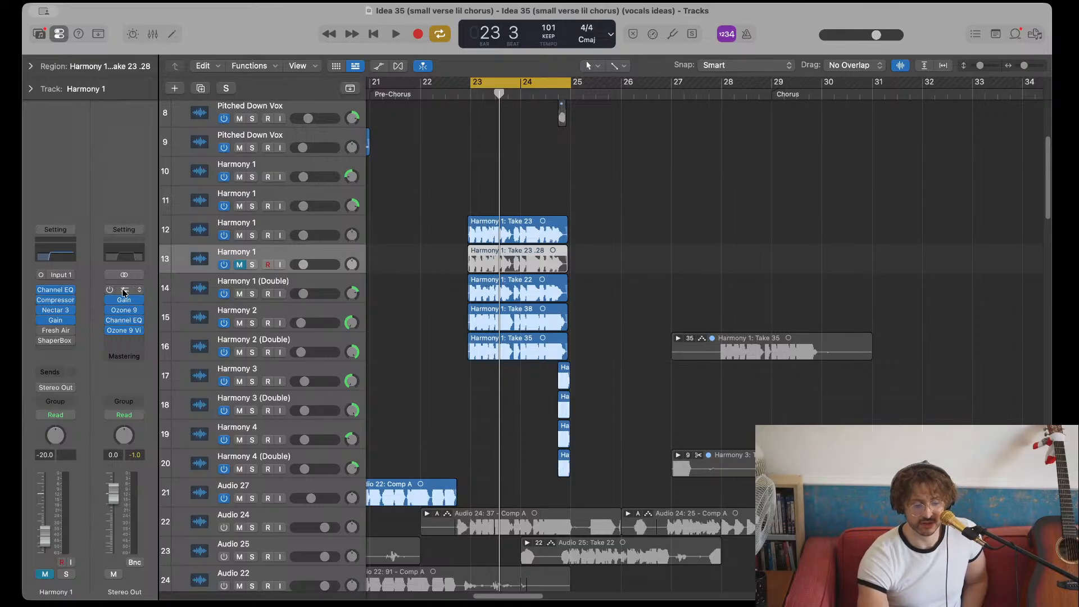
pyautogui.click(109, 300)
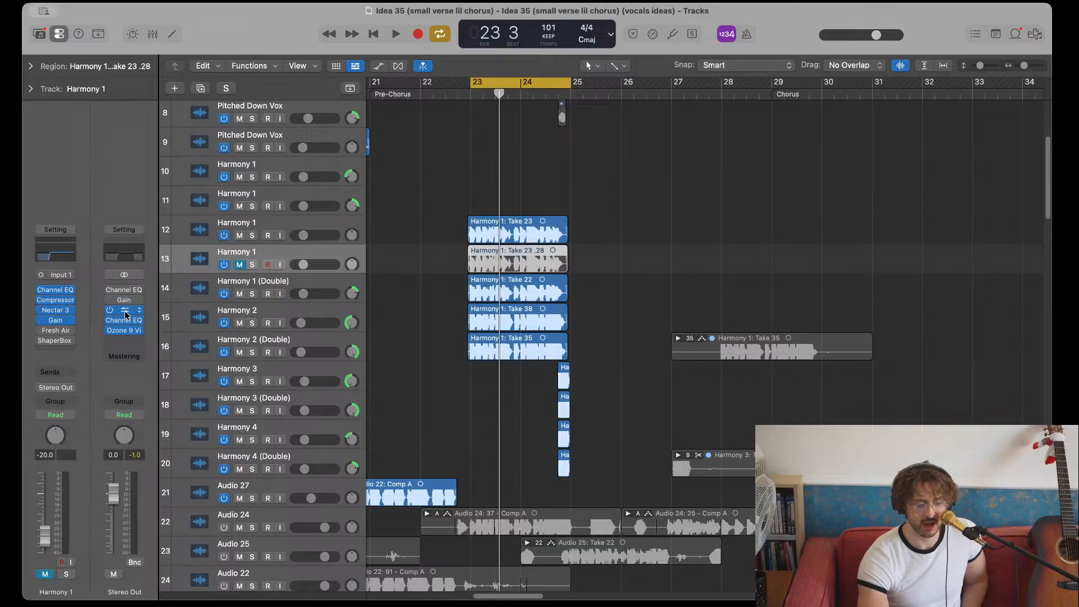
# - Open Ozone 9 on the Stereo Out and inspect its Dynamics, Dynamic EQ and Maximizer modules
pyautogui.click(124, 311)
pyautogui.moveTo(661, 196); pyautogui.dragTo(555, 102)
pyautogui.click(507, 209)
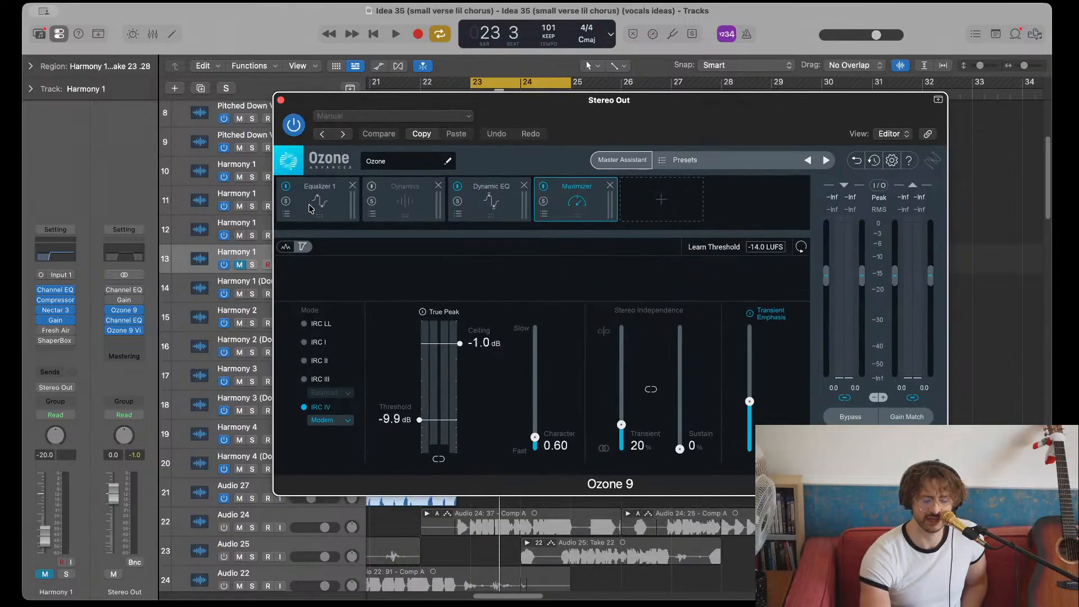
pyautogui.click(409, 212)
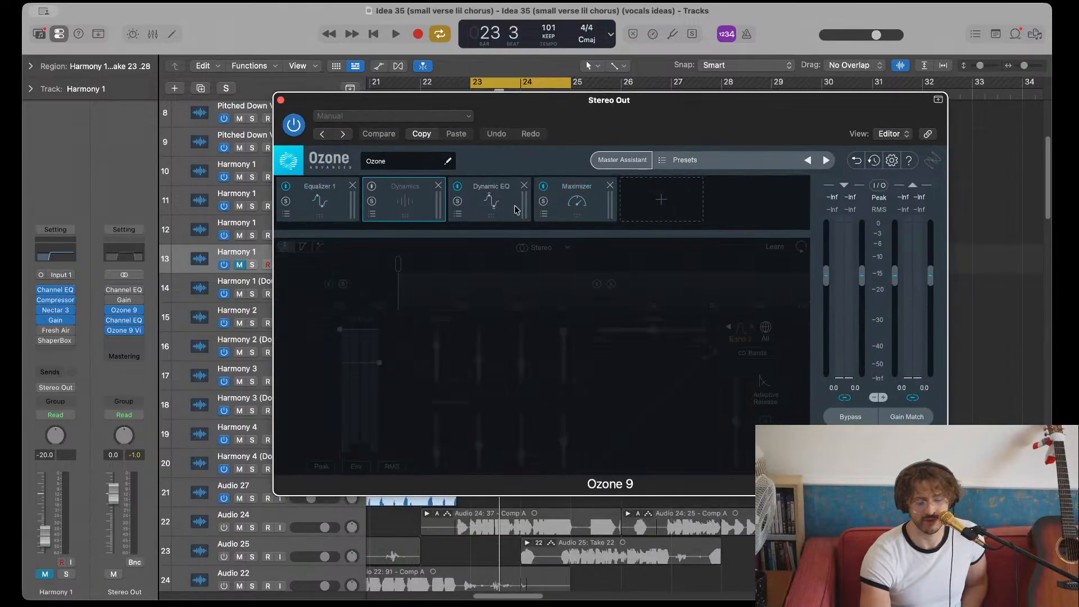
pyautogui.click(496, 212)
pyautogui.click(585, 209)
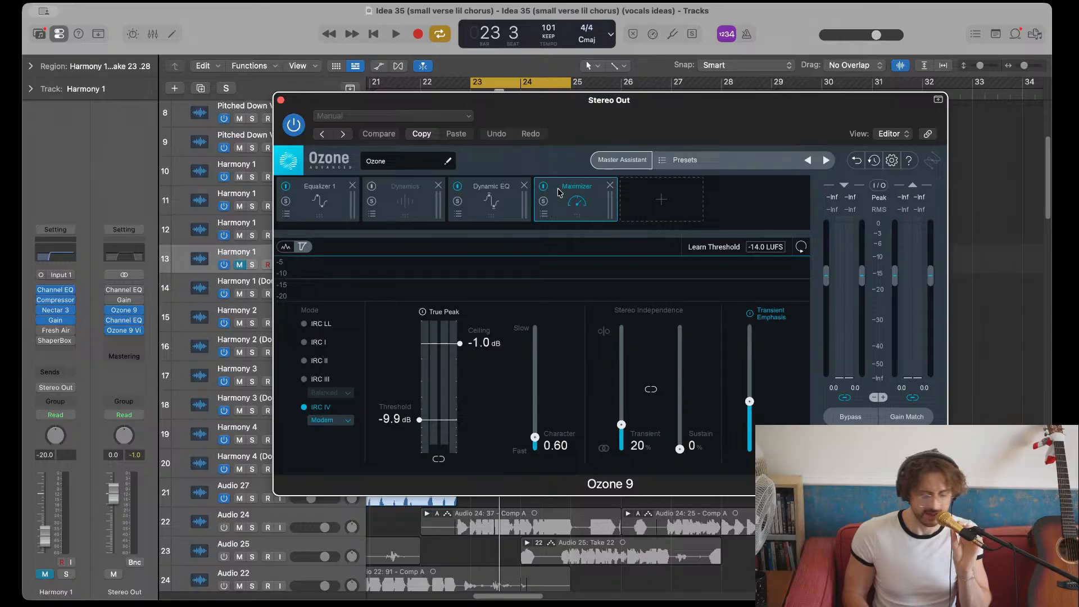
pyautogui.click(972, 272)
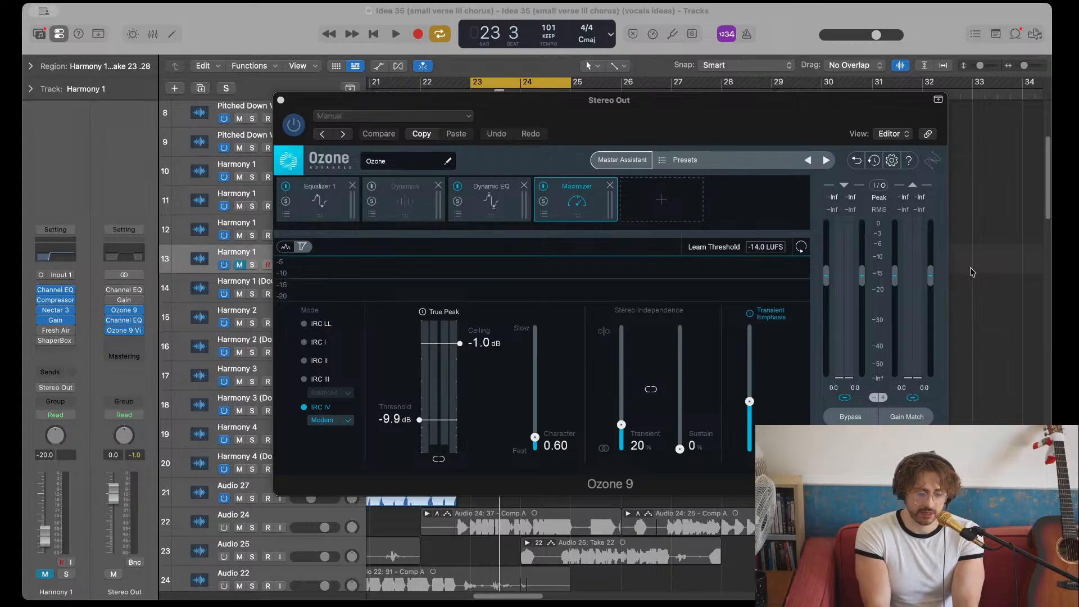
pyautogui.moveTo(799, 118); pyautogui.dragTo(683, 121)
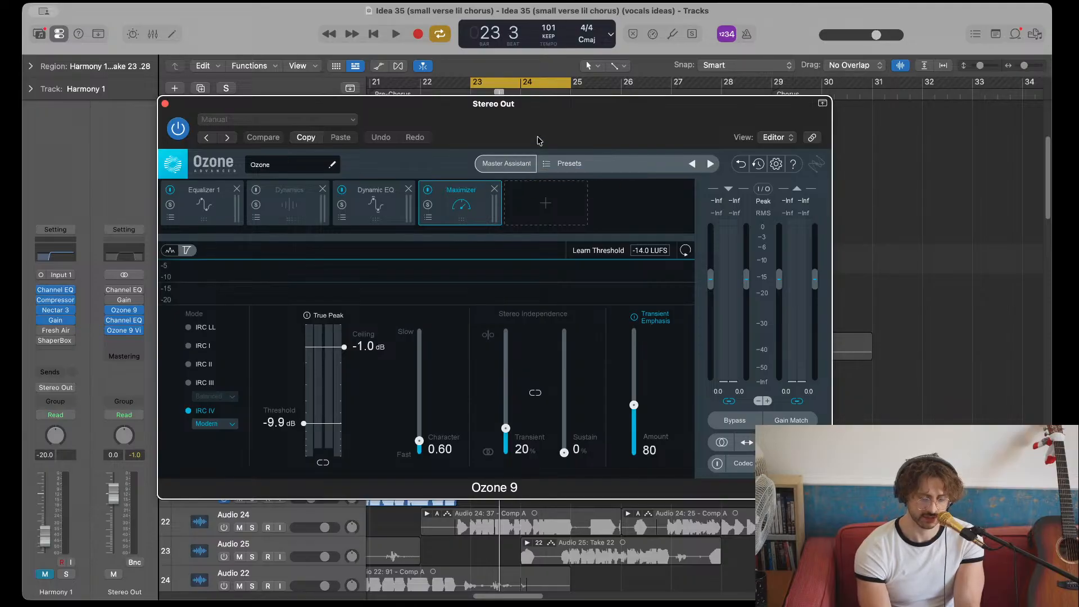
pyautogui.moveTo(538, 140); pyautogui.dragTo(539, 124)
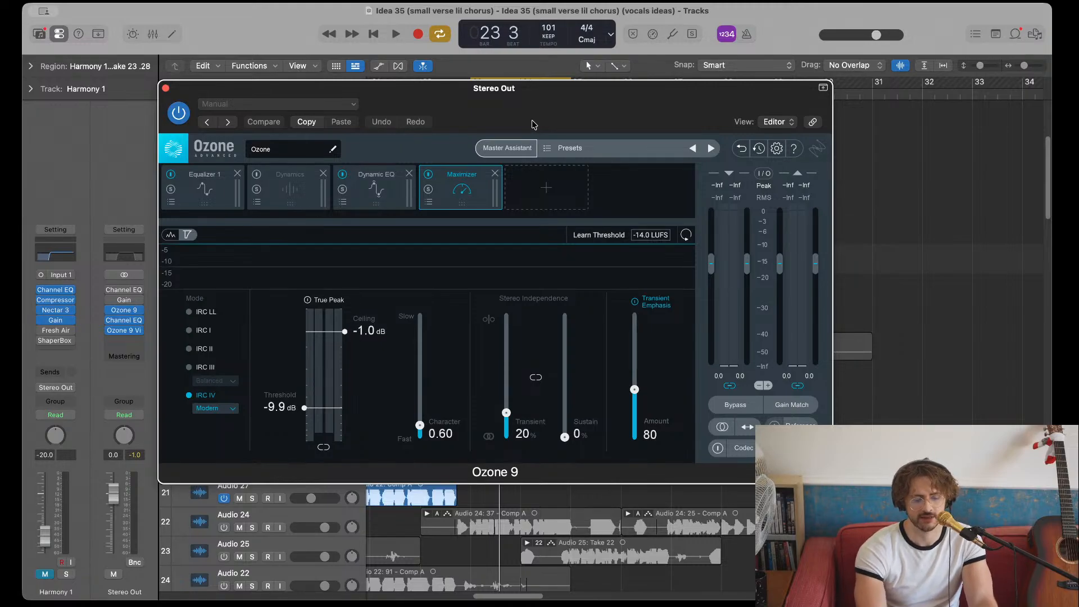
# - Review Ozone's Equalizer 1, Dynamics, Dynamic EQ and Maximizer modules in turn, and enable the Dynamics module
pyautogui.click(194, 202)
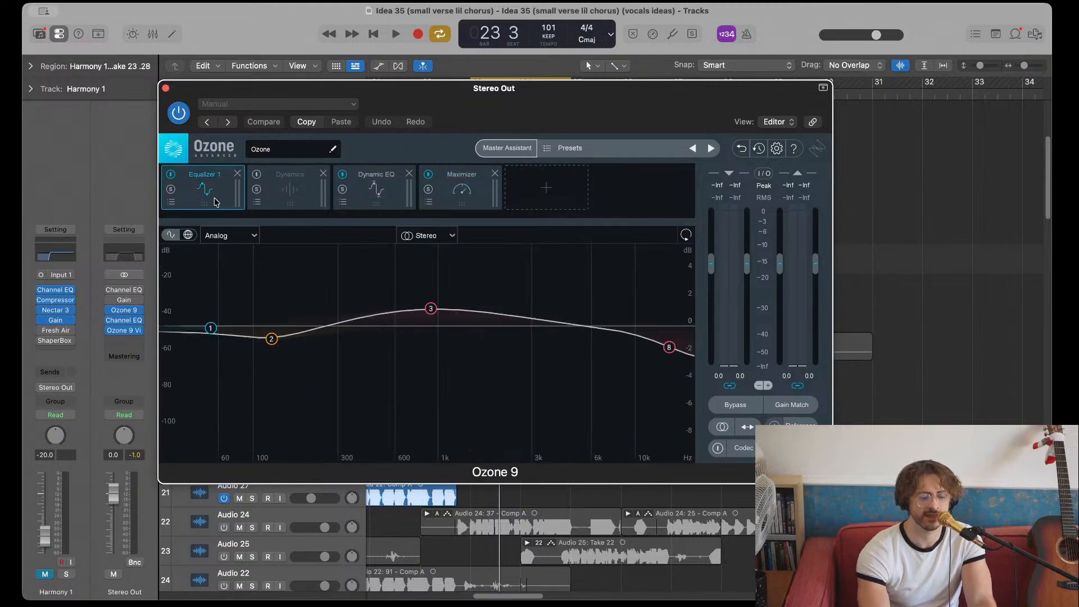
pyautogui.click(290, 197)
pyautogui.moveTo(489, 100); pyautogui.dragTo(581, 108)
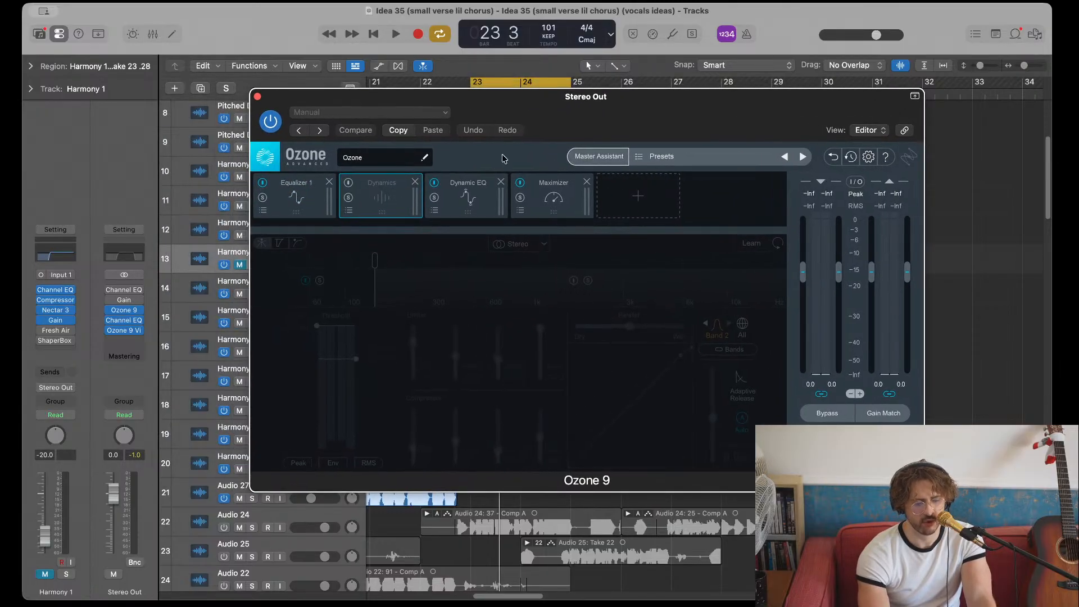
pyautogui.click(445, 215)
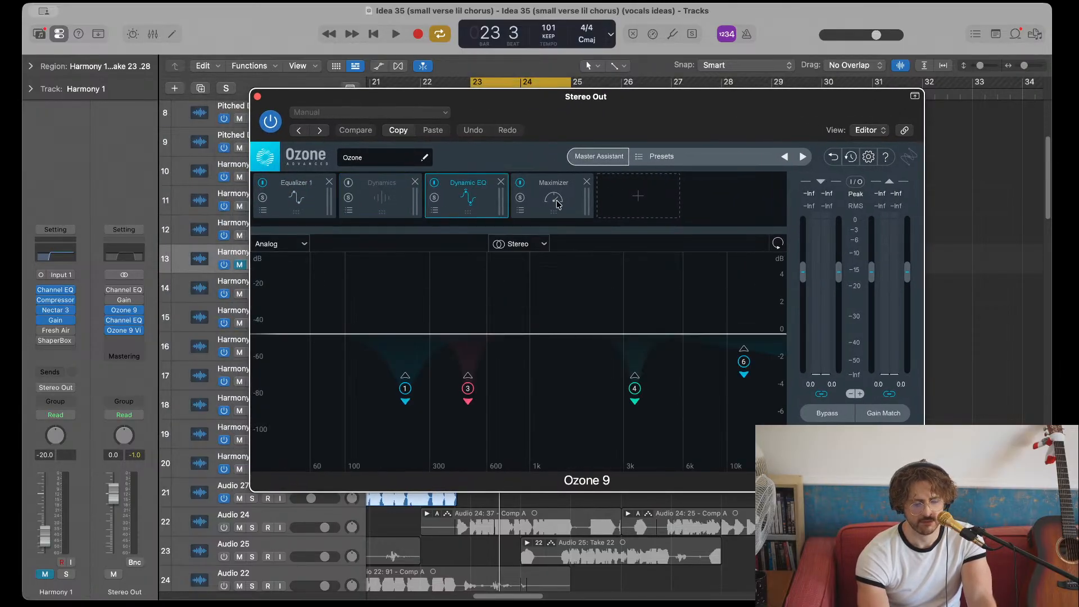
pyautogui.click(559, 206)
pyautogui.click(306, 195)
pyautogui.click(392, 212)
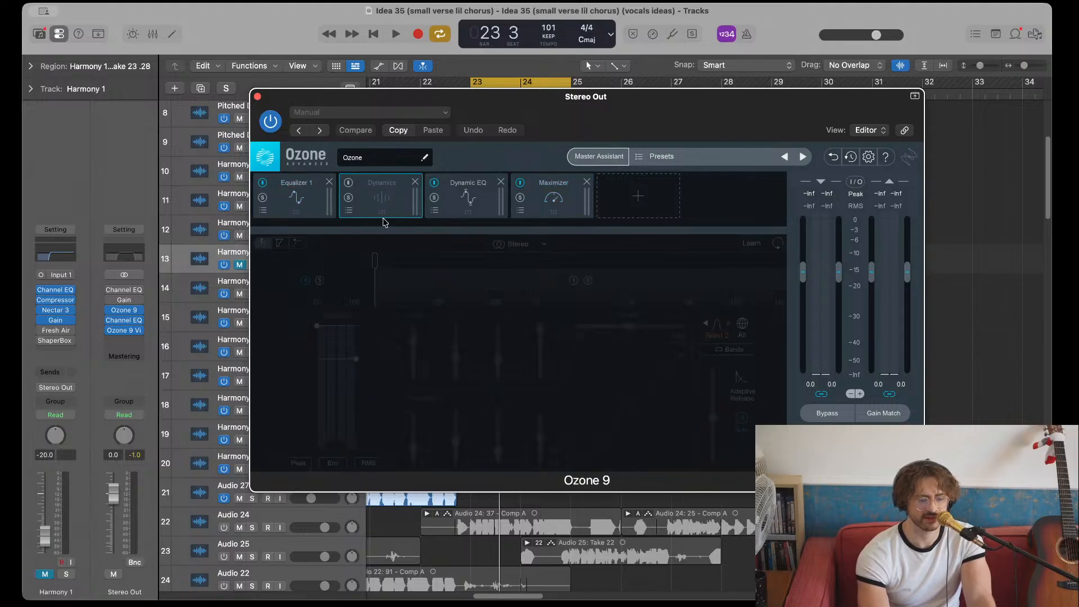
pyautogui.click(348, 183)
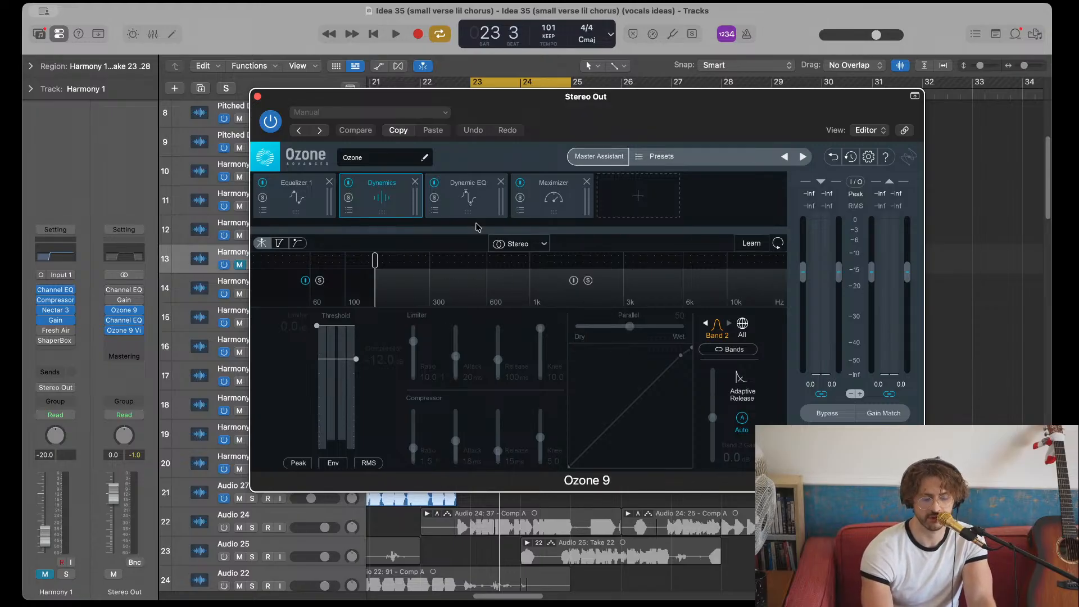
# - Add an Equalizer 2 module to the Ozone chain and place it between Dynamic EQ and Maximizer
pyautogui.click(484, 199)
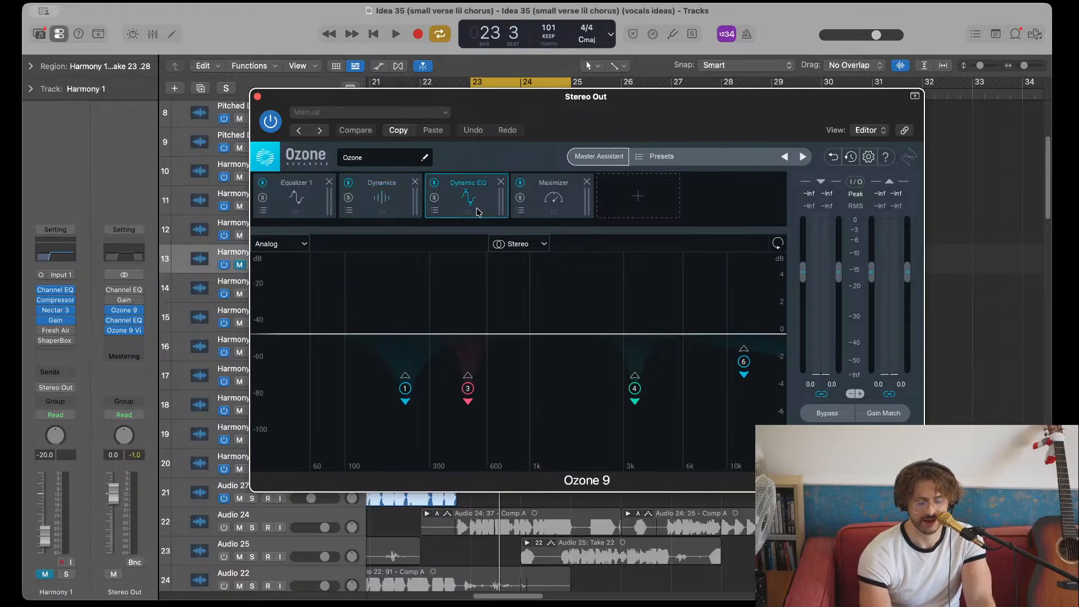
pyautogui.click(545, 205)
pyautogui.click(472, 198)
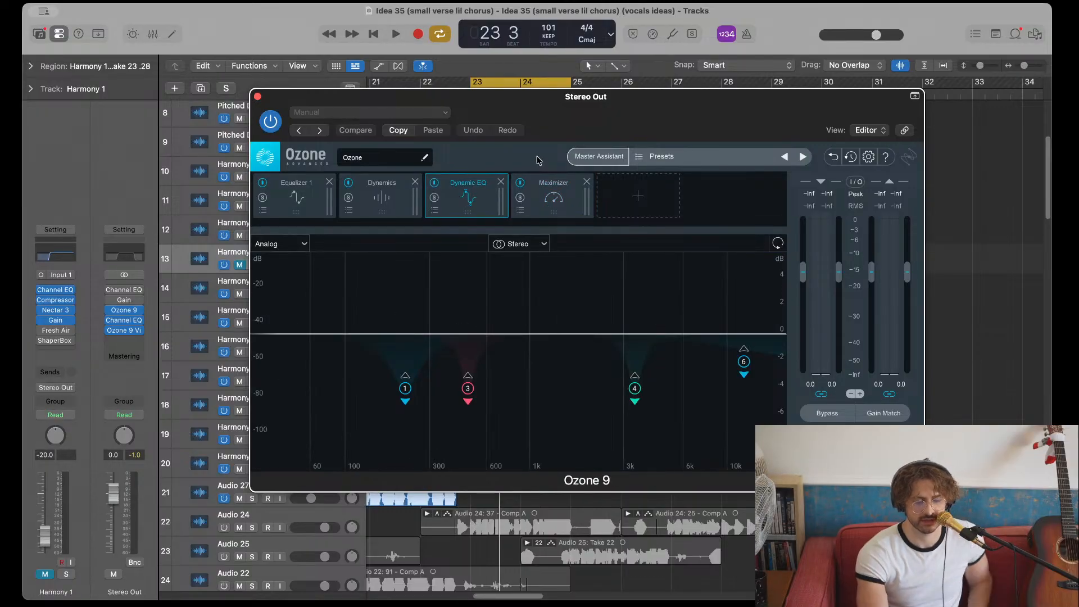
pyautogui.click(570, 184)
pyautogui.click(609, 195)
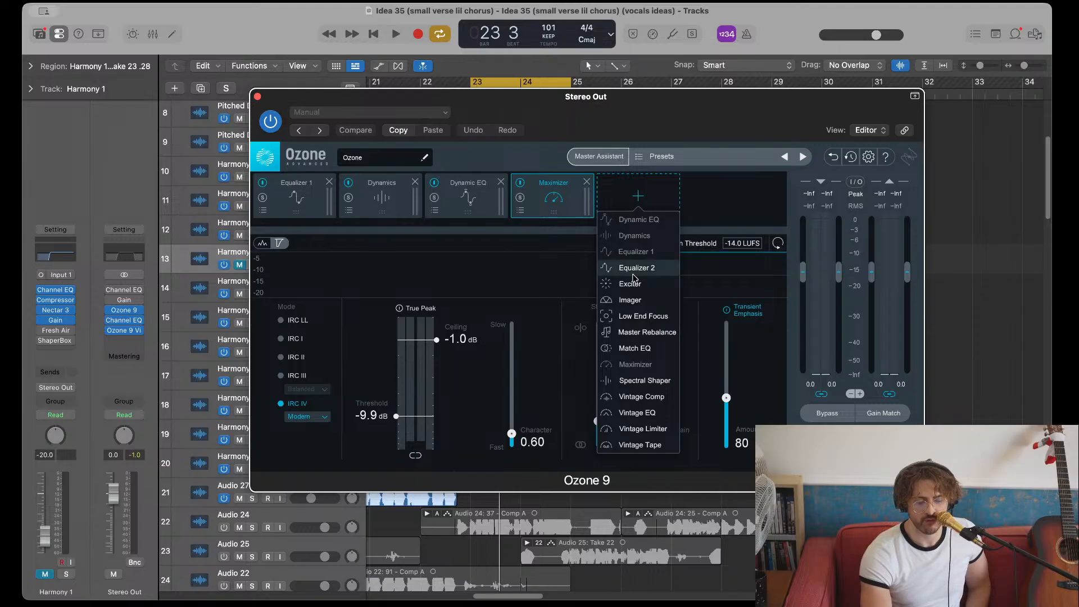
pyautogui.click(636, 274)
pyautogui.moveTo(660, 201); pyautogui.dragTo(573, 204)
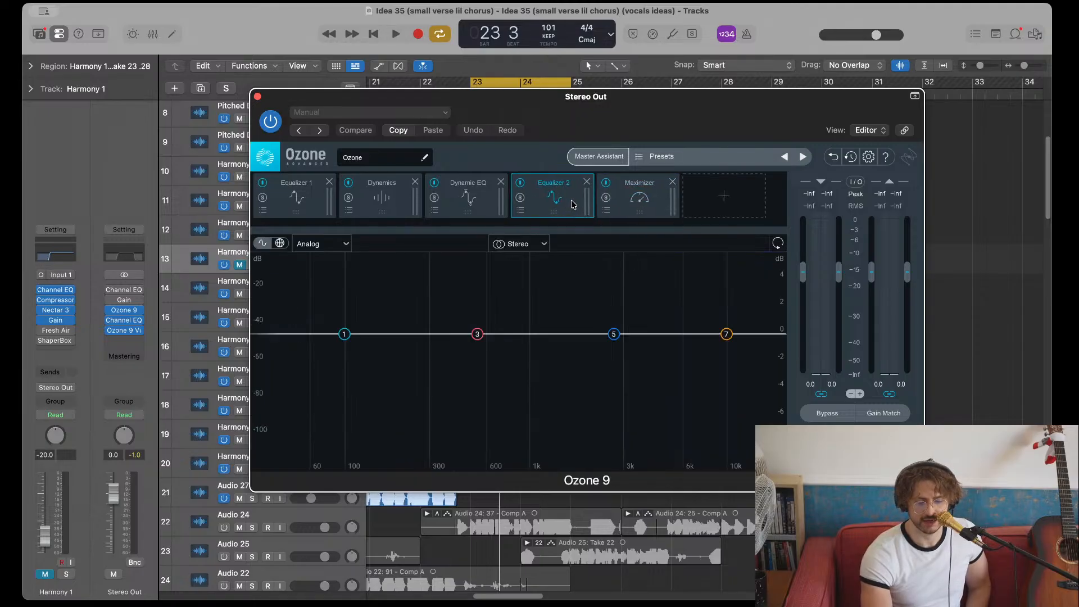
# - Check the custom presets of Ozone's Equalizer 2 module, and close the preset manager and Ozone 9
pyautogui.click(521, 210)
pyautogui.click(699, 228)
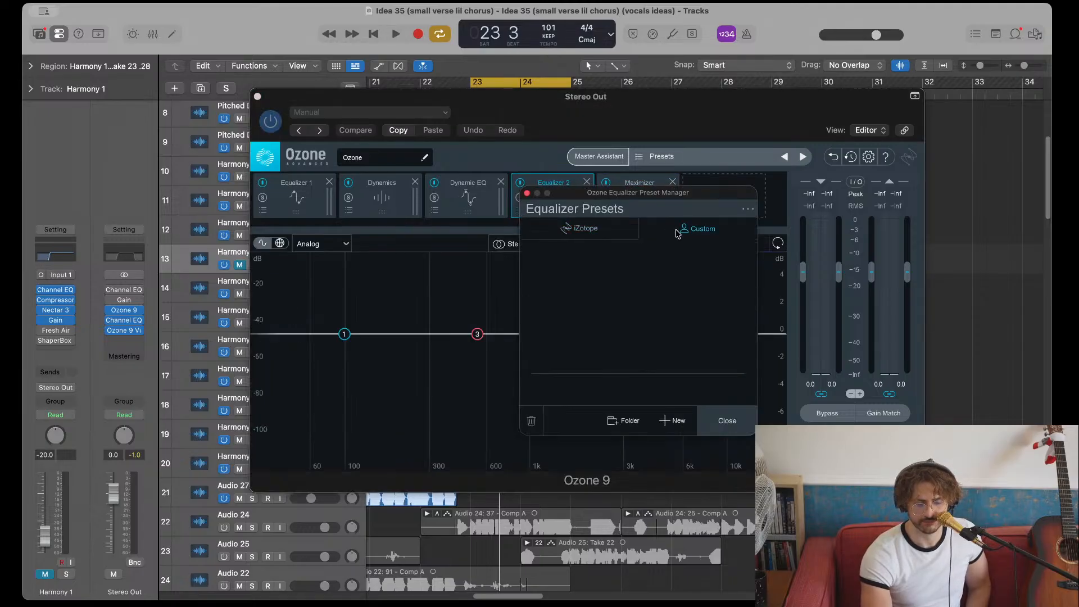
pyautogui.click(727, 420)
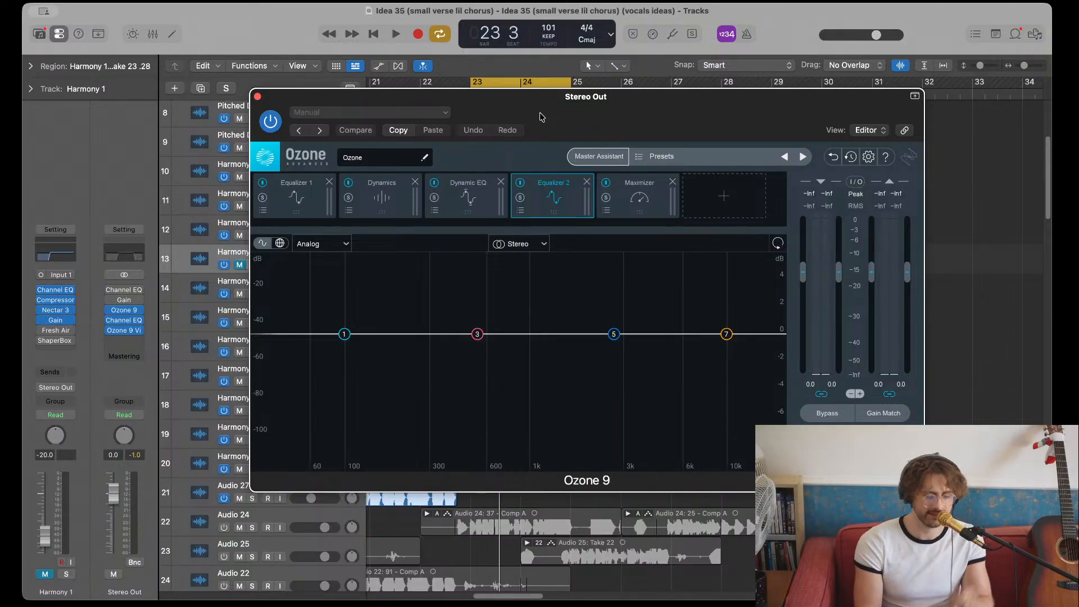
pyautogui.click(955, 129)
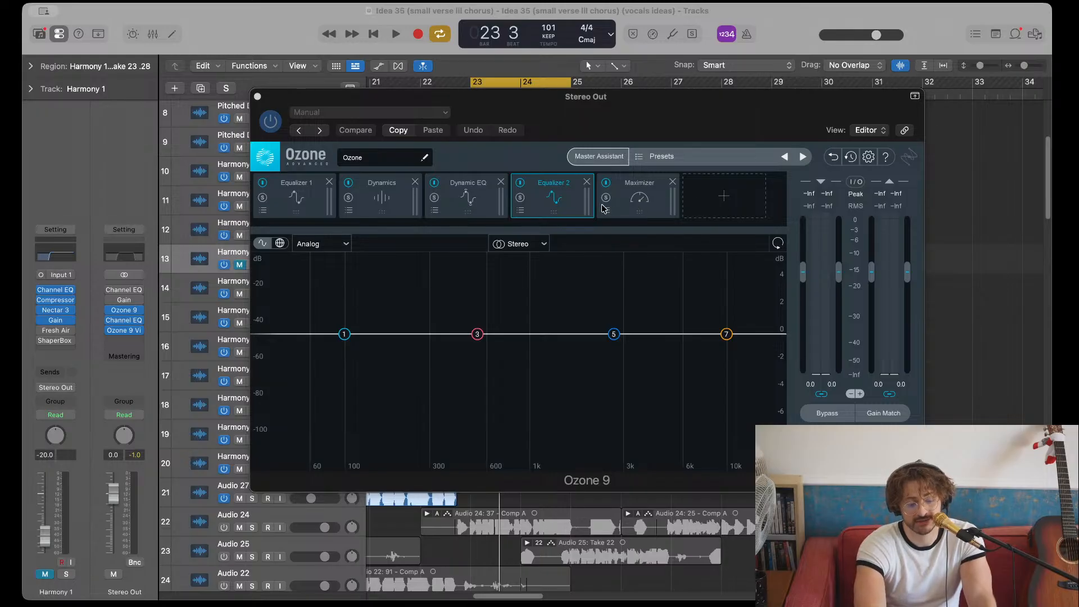
pyautogui.click(567, 200)
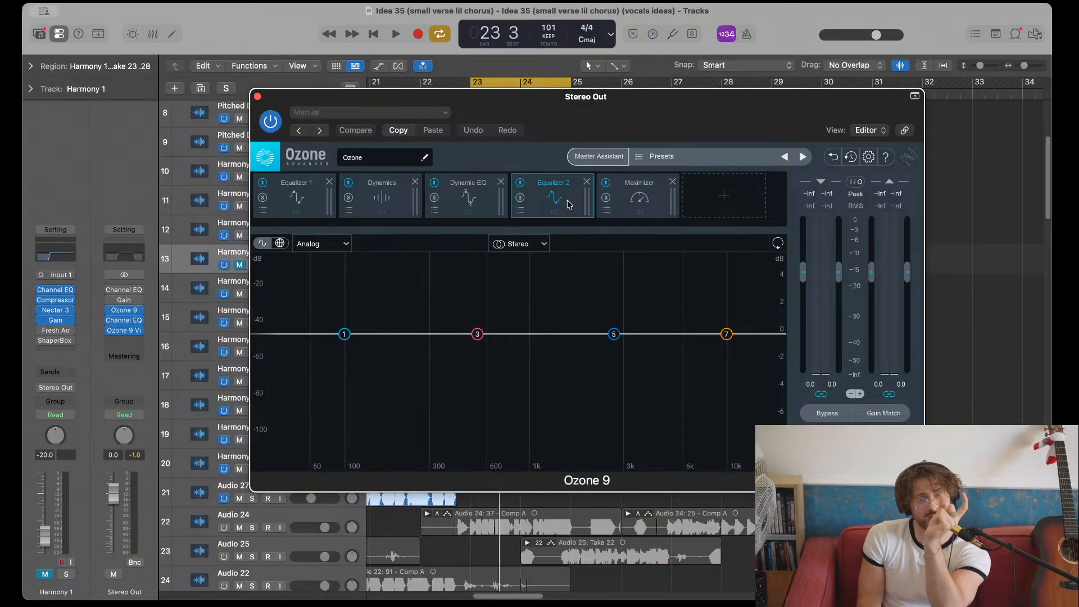
pyautogui.click(257, 97)
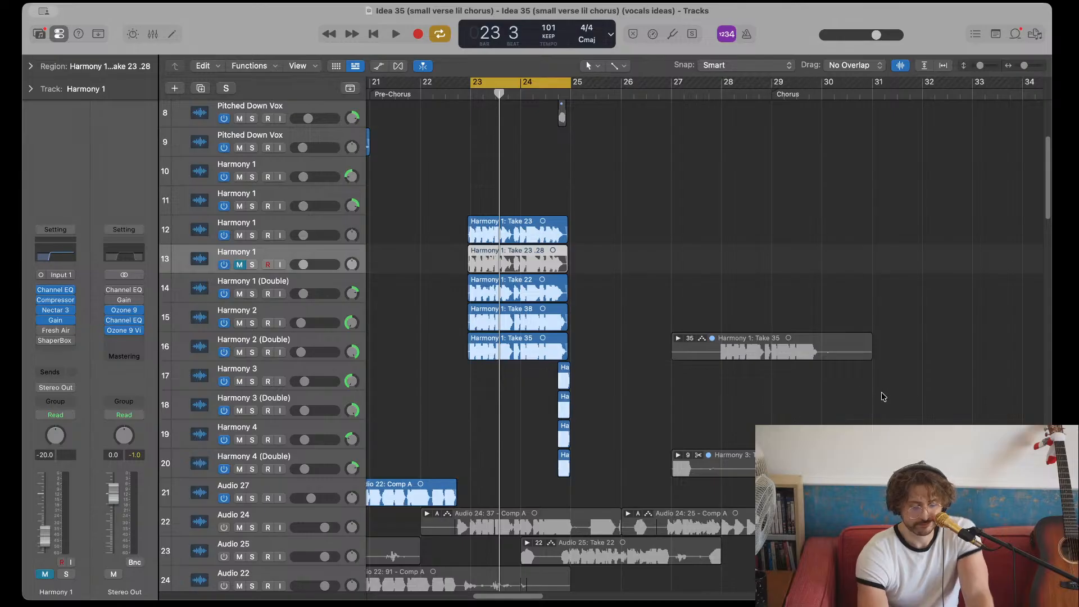
pyautogui.click(528, 182)
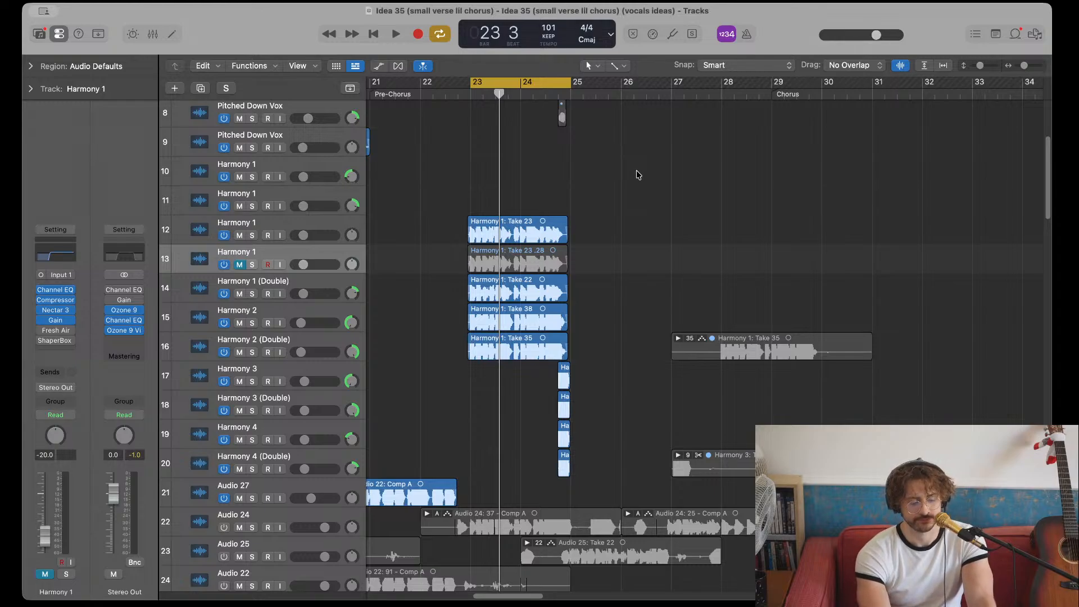
pyautogui.scroll(-3, 535, 271)
pyautogui.scroll(-2, 535, 271)
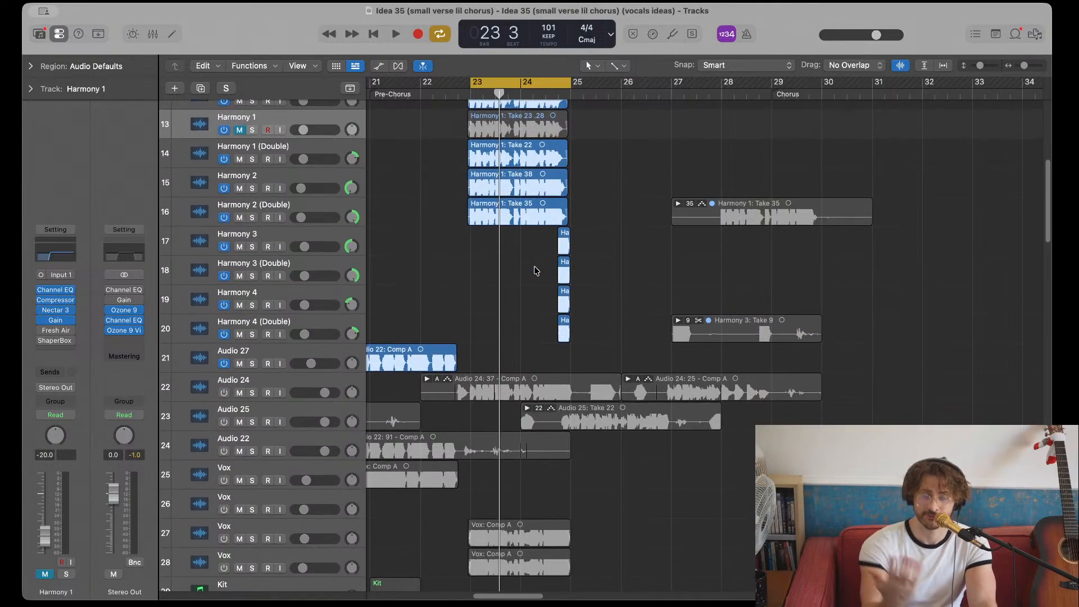
pyautogui.scroll(3, 535, 271)
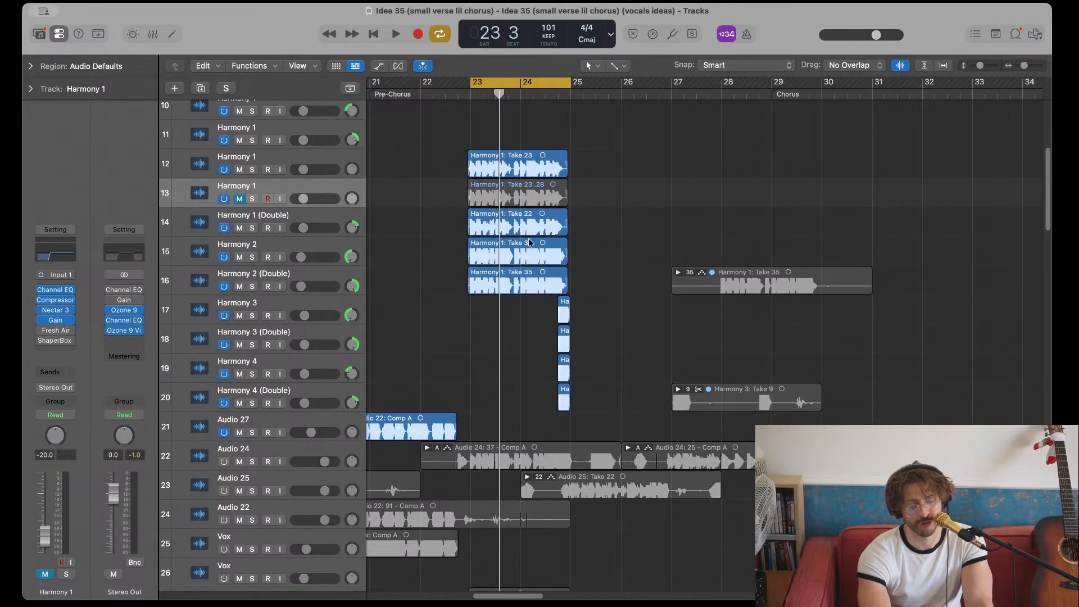
pyautogui.scroll(5, 529, 221)
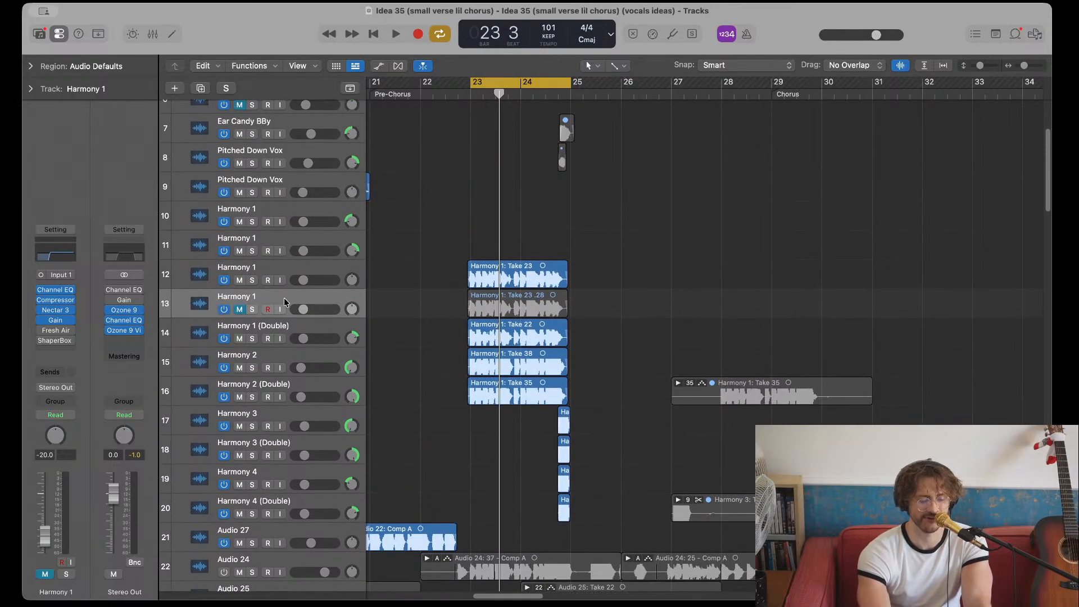
# - Open the Ozone 9 Vintage Limiter on the Stereo Out, review its mode, threshold and ceiling, and close it
pyautogui.moveTo(126, 335)
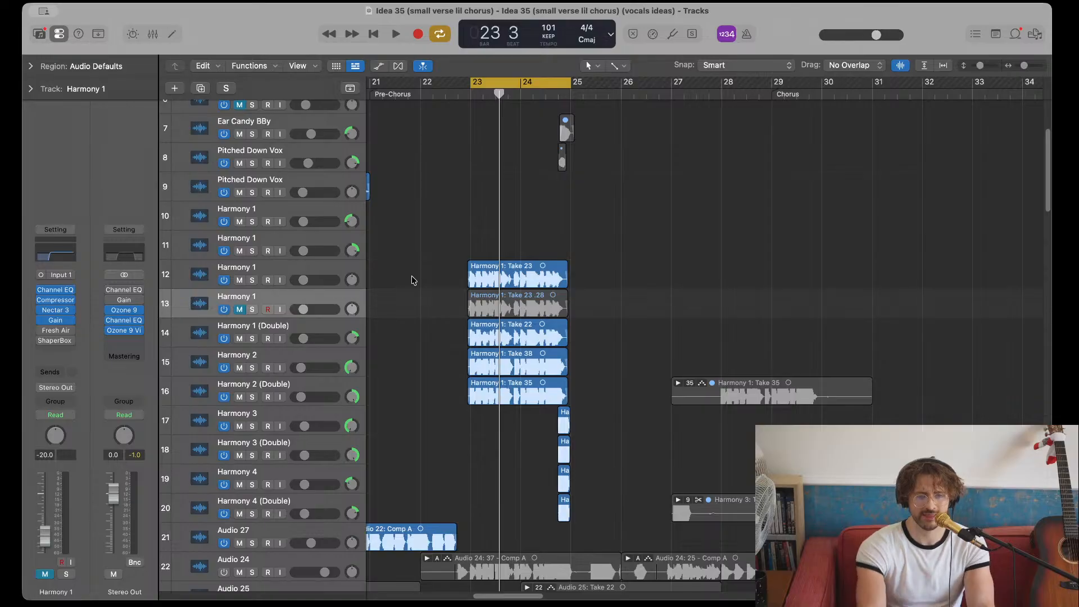
pyautogui.click(124, 330)
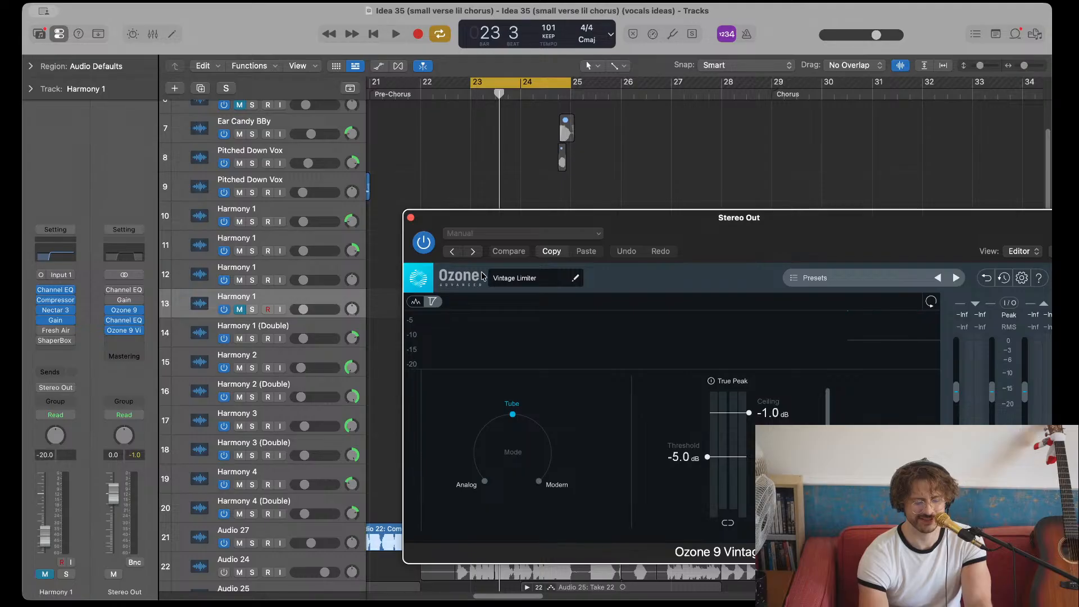
pyautogui.moveTo(779, 237); pyautogui.dragTo(728, 191)
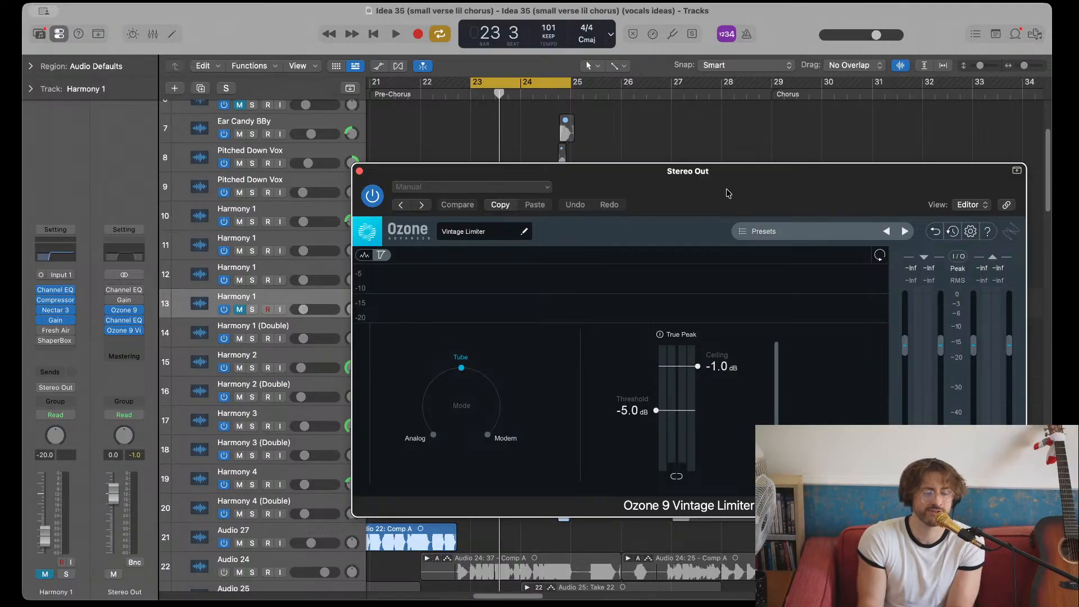
pyautogui.click(359, 171)
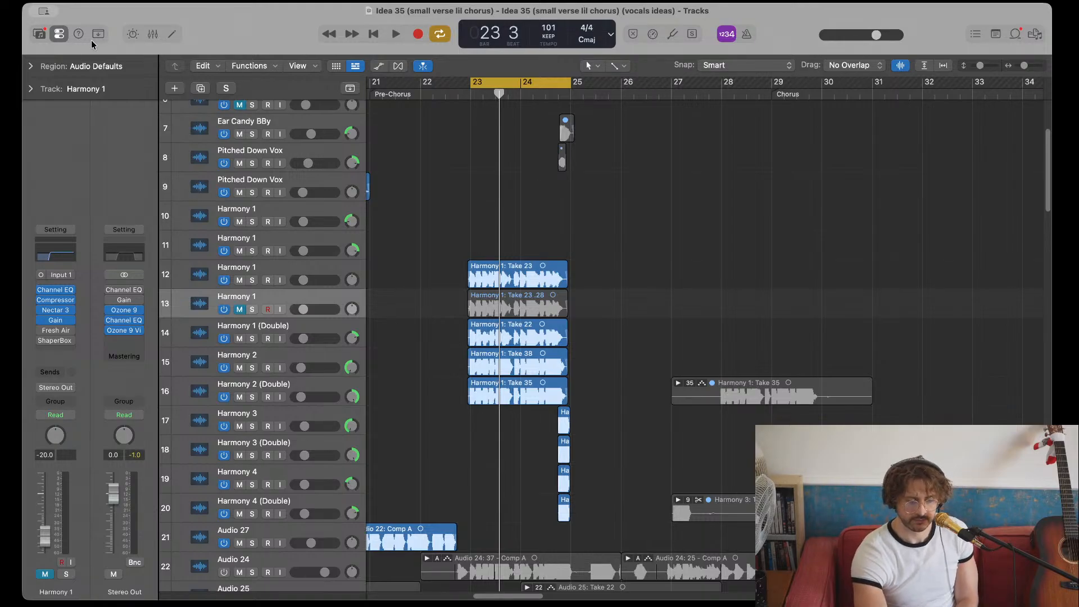
# - Play the song briefly from the start of Verse 2A at bar 37 and bring its lead vocal tracks into view
pyautogui.scroll(-3, 666, 136)
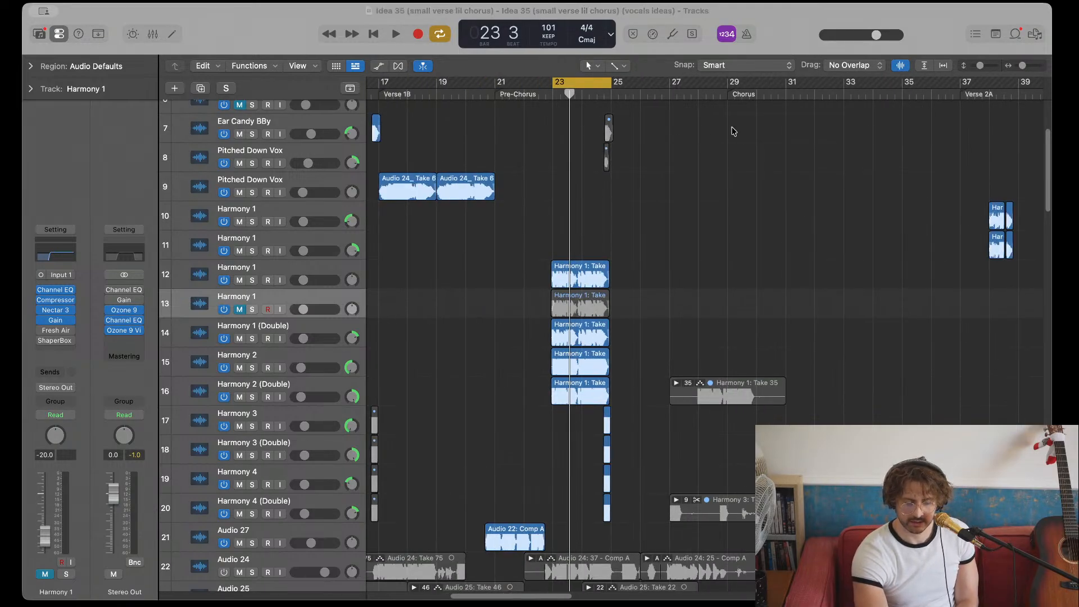
pyautogui.hscroll(3, 923, 136)
pyautogui.click(908, 96)
pyautogui.press('space')
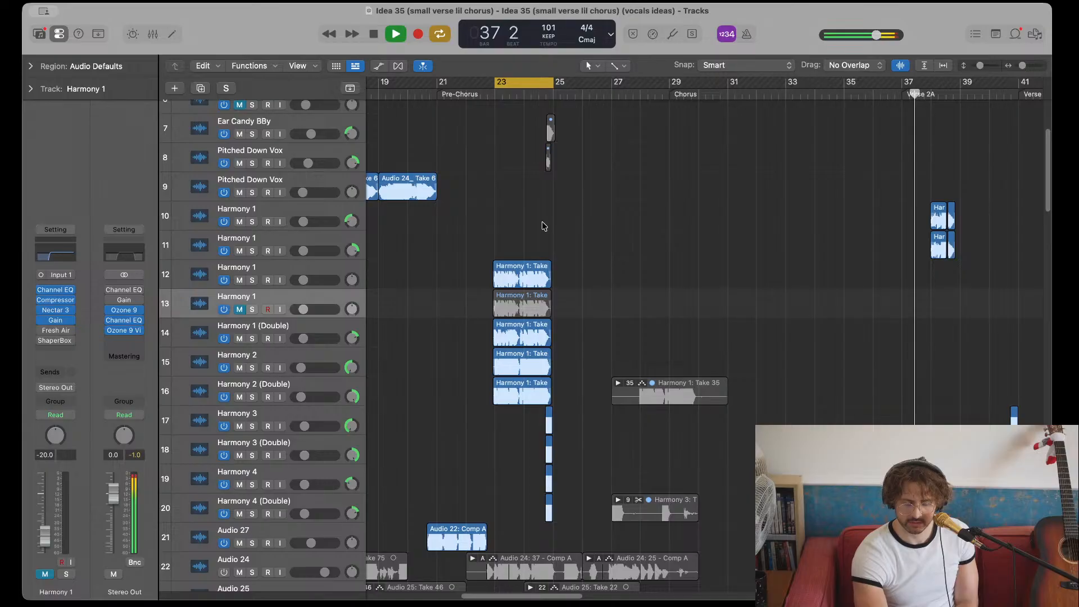
pyautogui.hscroll(10, 551, 222)
pyautogui.scroll(2, 568, 218)
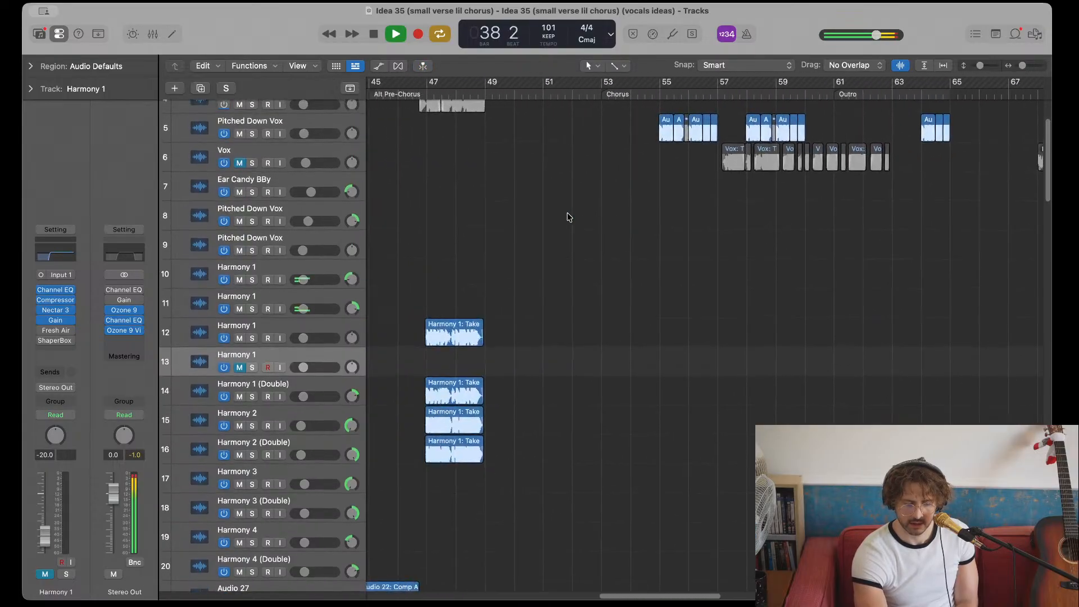
pyautogui.hscroll(-5, 568, 217)
pyautogui.scroll(4, 568, 217)
pyautogui.press('space')
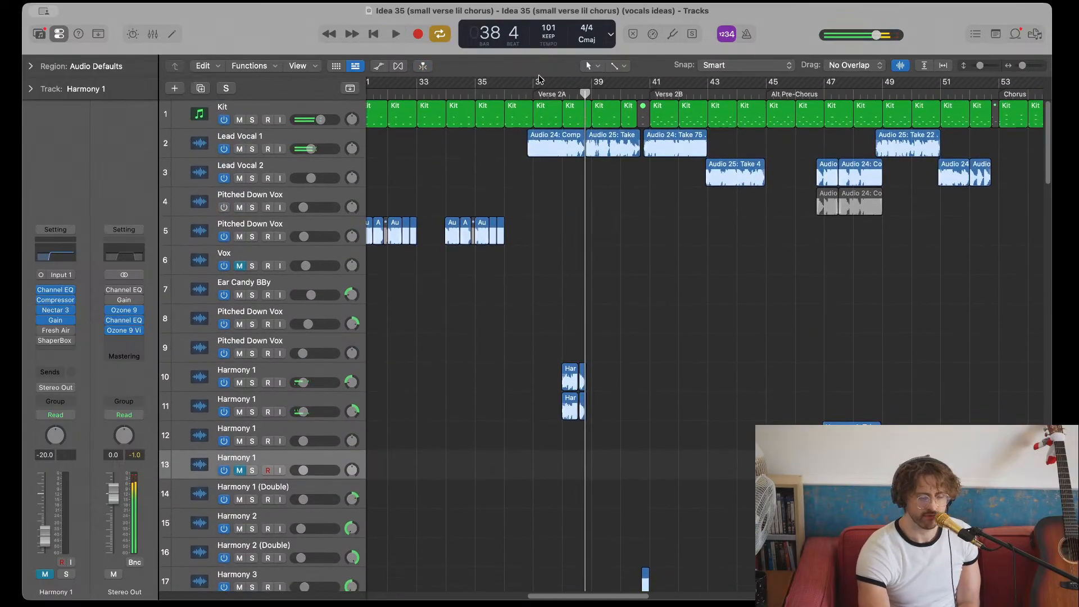
# - Set the cycle range from bar 37 to bar 48 and solo the Lead Vocal 1 and Lead Vocal 2 tracks
pyautogui.moveTo(540, 82); pyautogui.dragTo(838, 99)
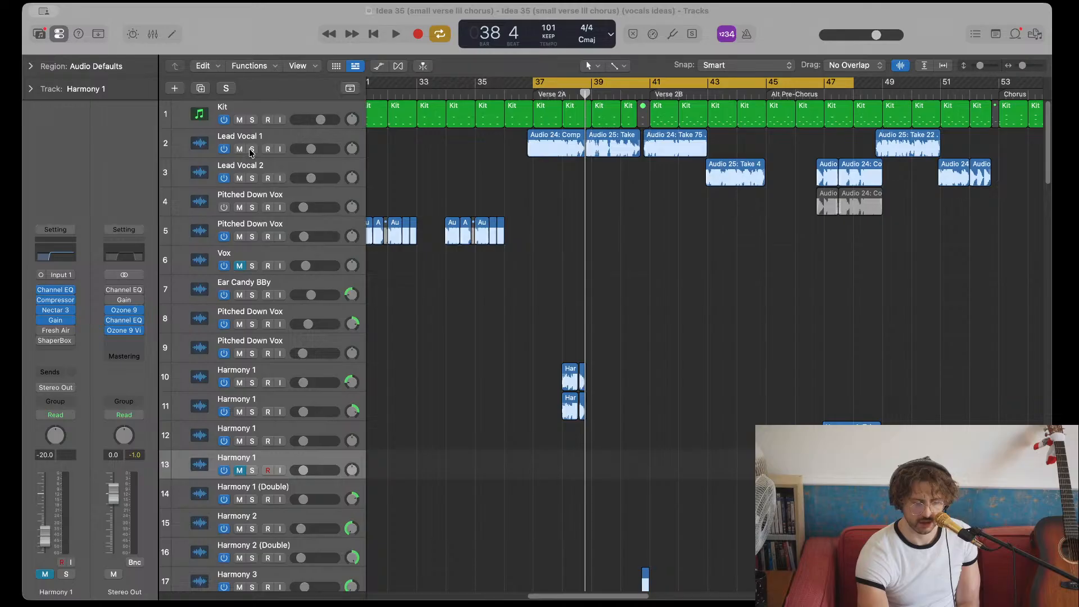
pyautogui.moveTo(251, 150); pyautogui.dragTo(252, 178)
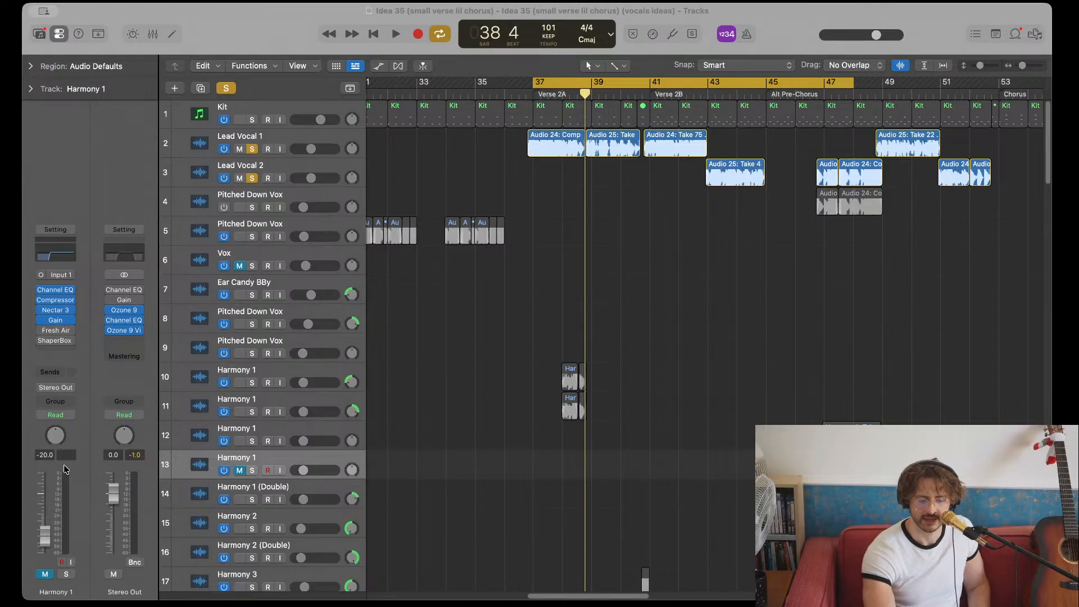
pyautogui.click(208, 249)
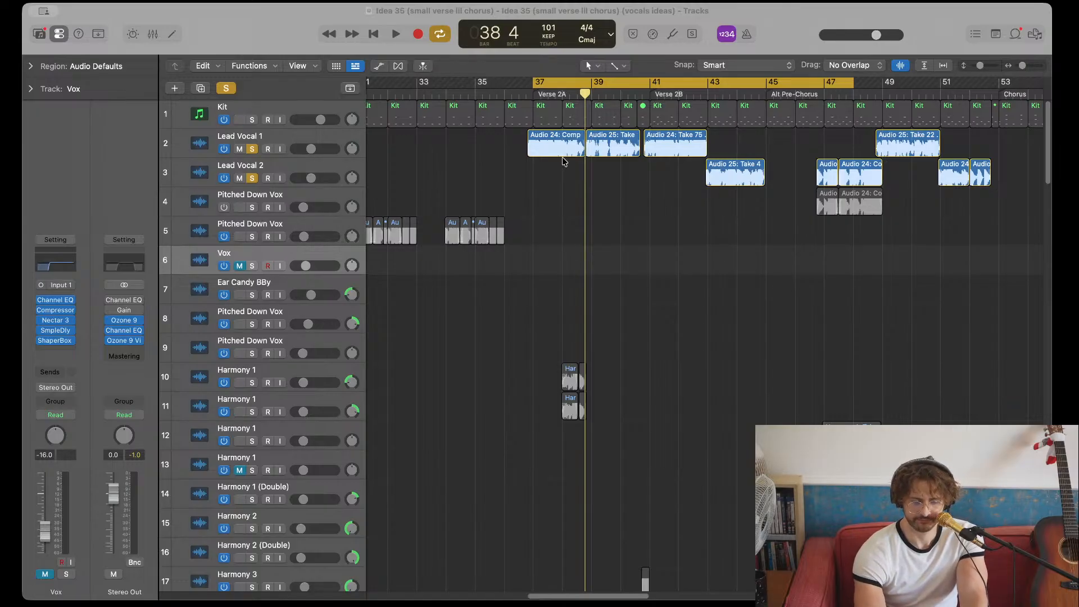
# - Select the Lead Vocal 1 track and audition the soloed lead vocals through Verse 2A into Verse 2B
pyautogui.click(240, 136)
pyautogui.hotkey('shift', 'Return')
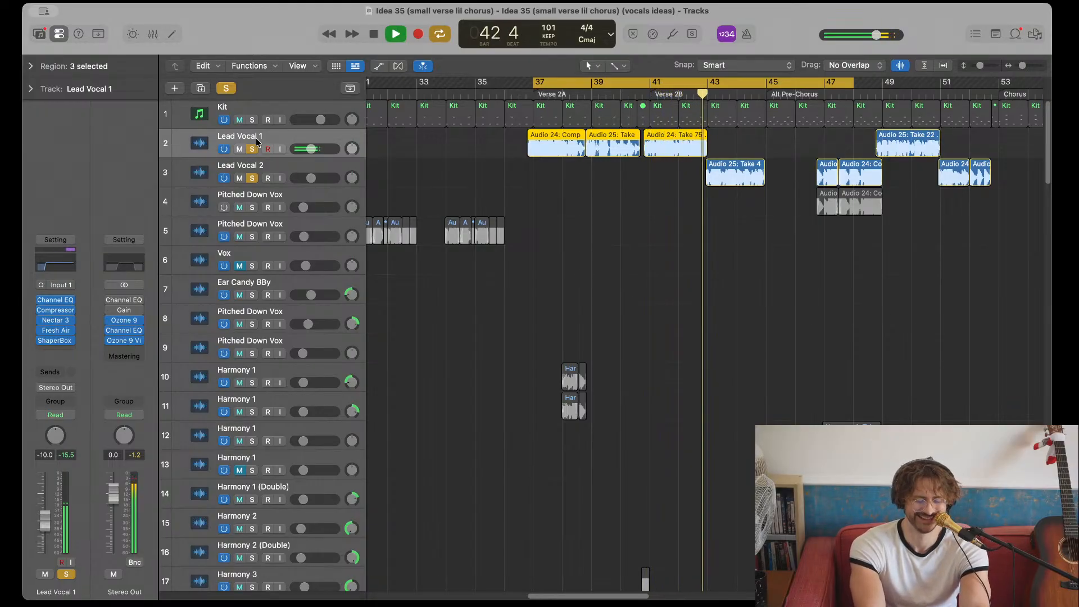
pyautogui.press('space')
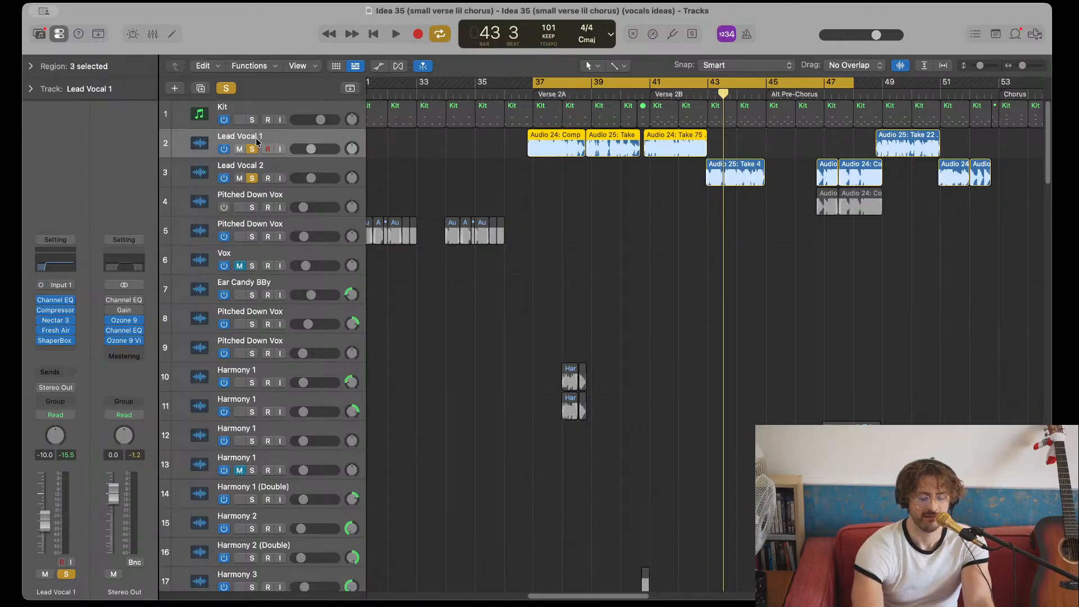
# - Open Nectar 3 on Lead Vocal 1 and review its Pitch, EQ 1, EQ 2 and Reverb modules
pyautogui.click(54, 320)
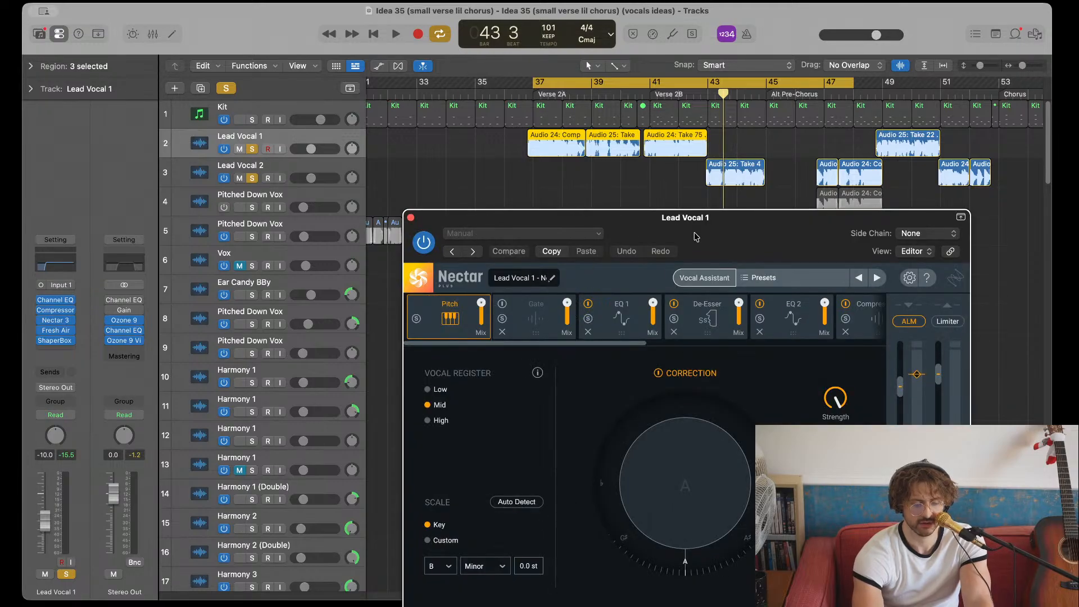
pyautogui.moveTo(695, 236); pyautogui.dragTo(595, 138)
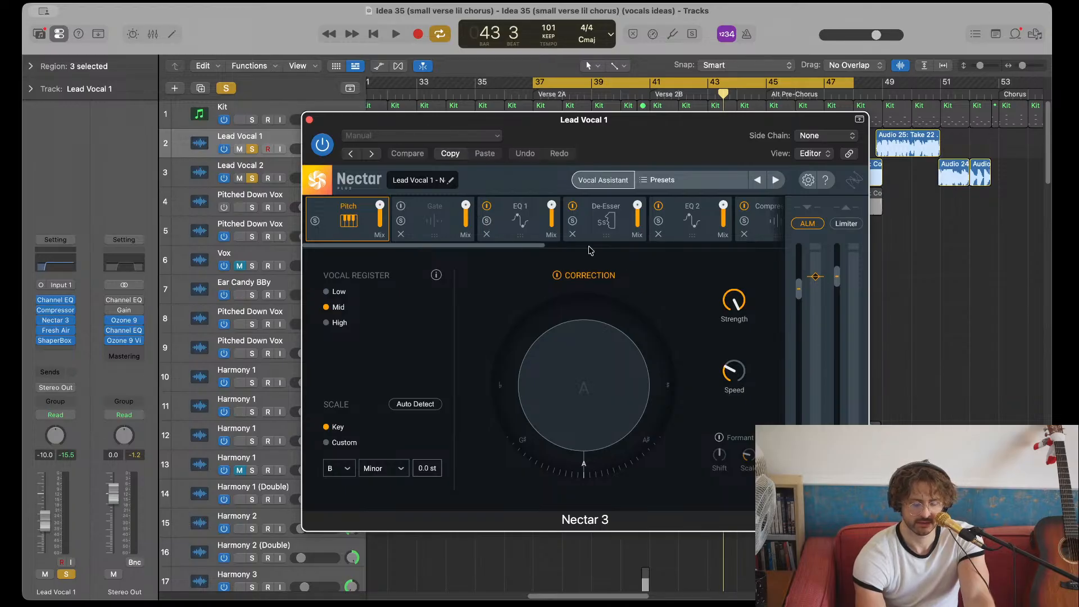
pyautogui.click(517, 228)
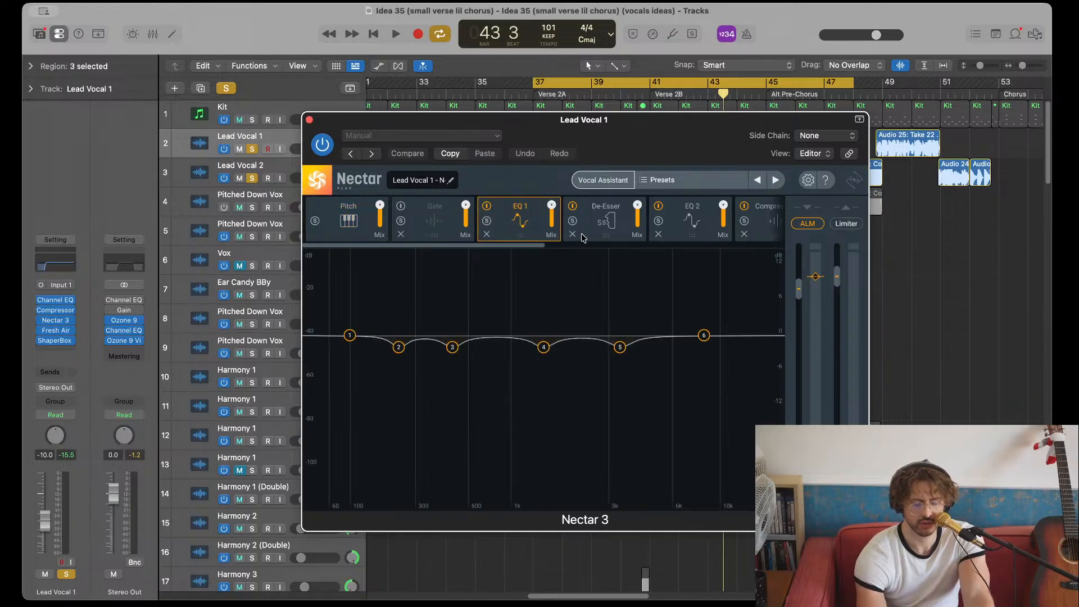
pyautogui.click(598, 234)
pyautogui.click(619, 221)
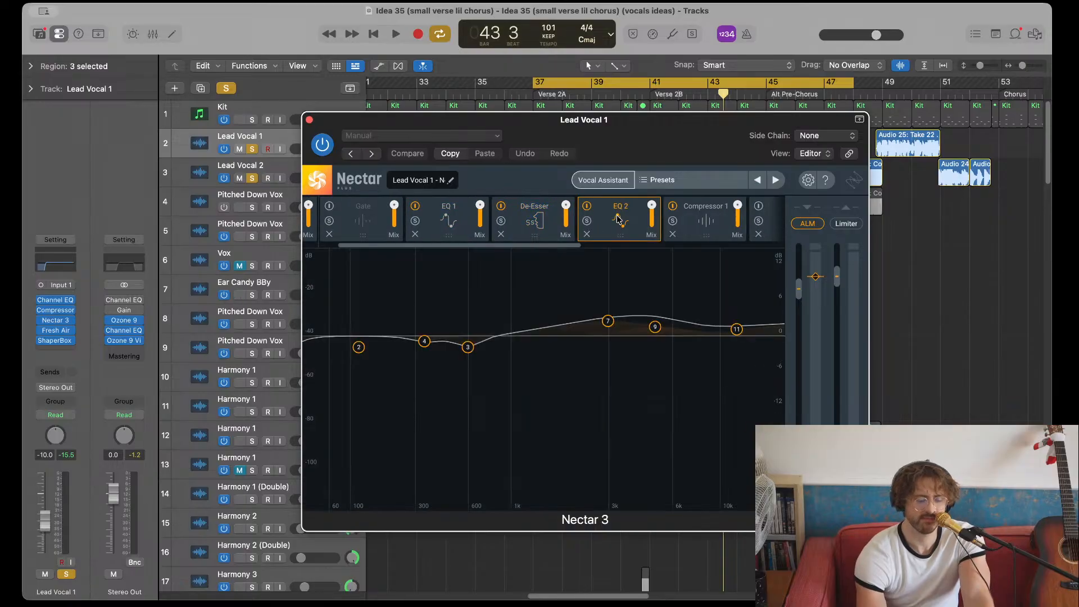
pyautogui.click(616, 222)
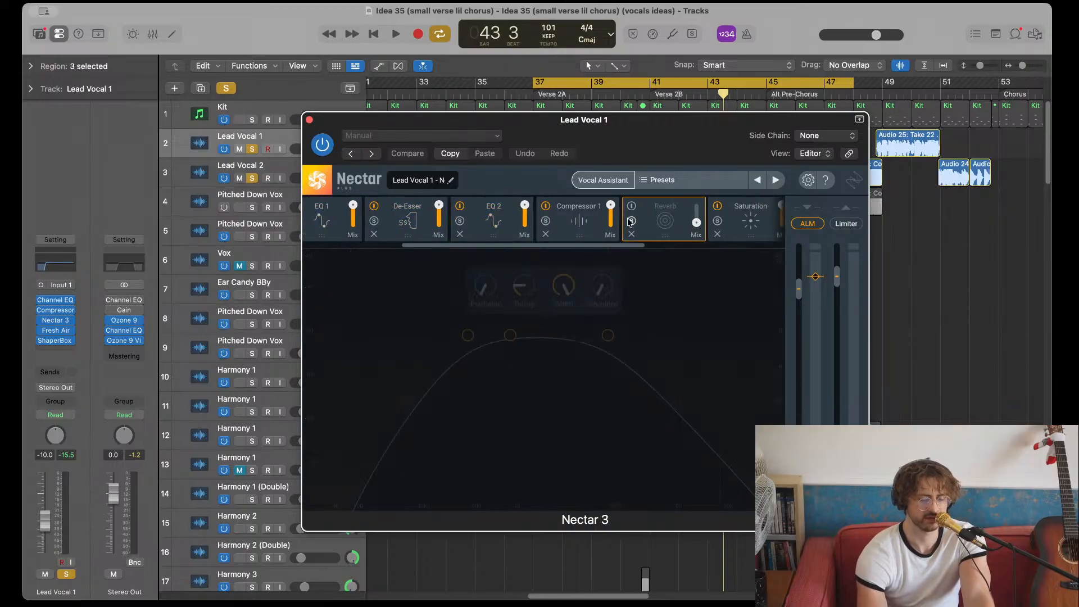
pyautogui.click(489, 228)
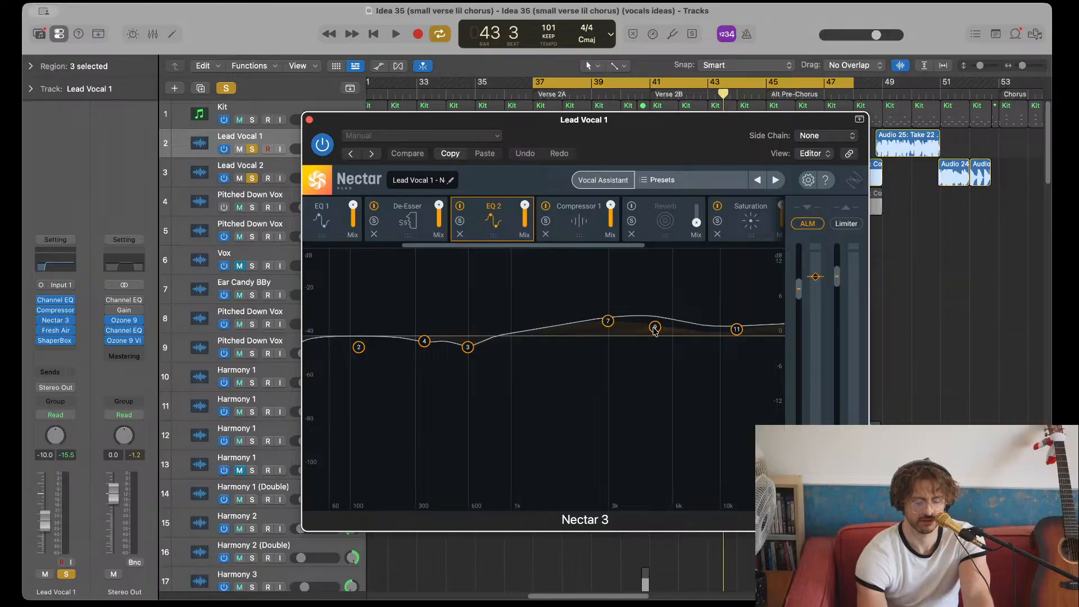
# - Review Nectar's Saturation and Dimension modules and the two unison voices in its Harmony module, and close the plug-in
pyautogui.click(737, 225)
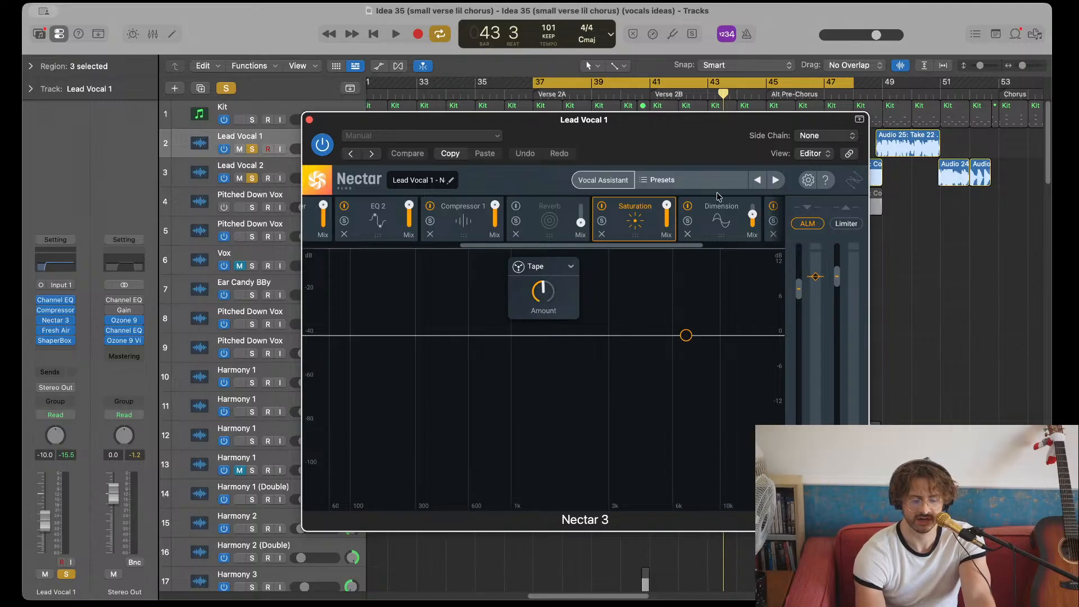
pyautogui.click(726, 222)
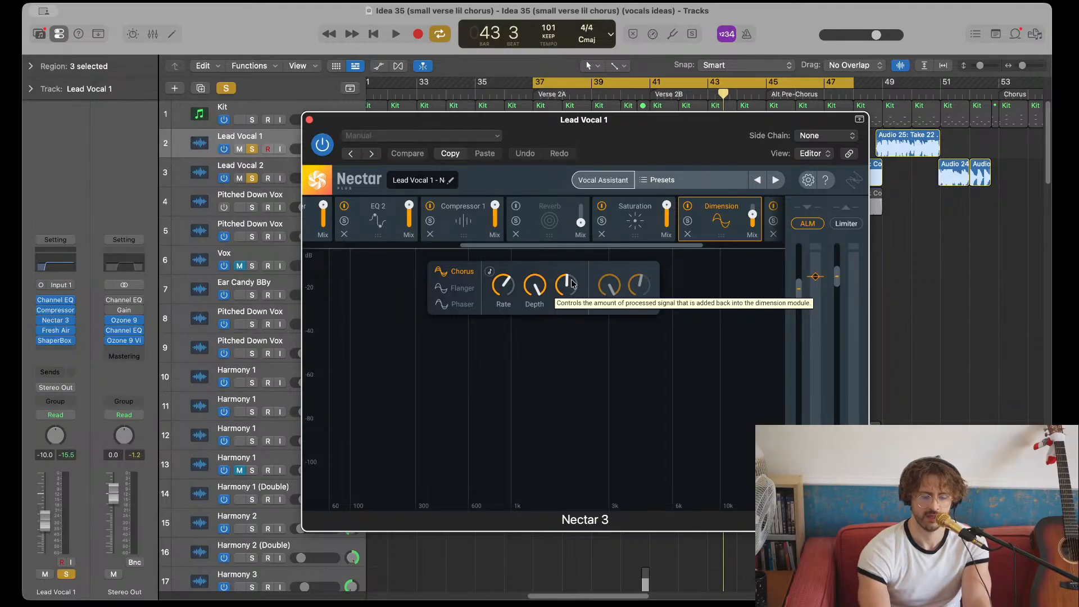
pyautogui.hscroll(3, 702, 210)
pyautogui.click(702, 209)
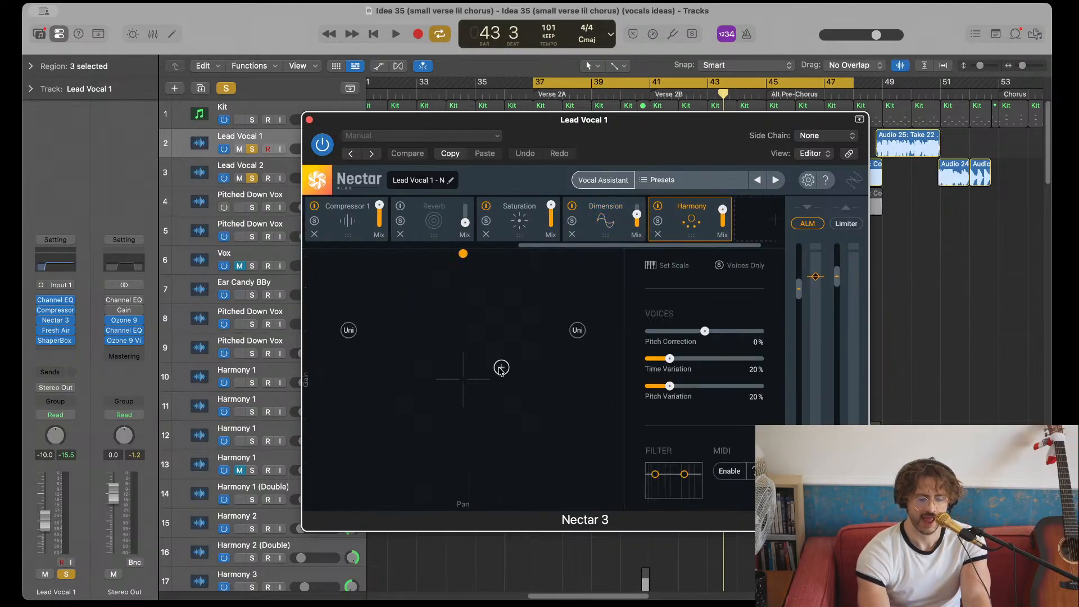
pyautogui.click(579, 331)
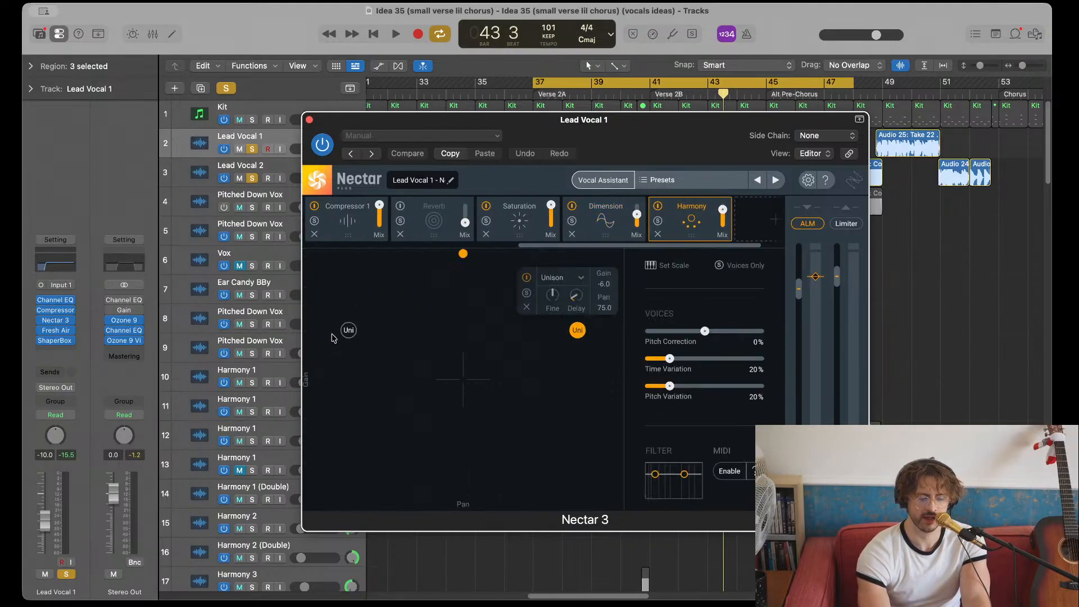
pyautogui.click(349, 332)
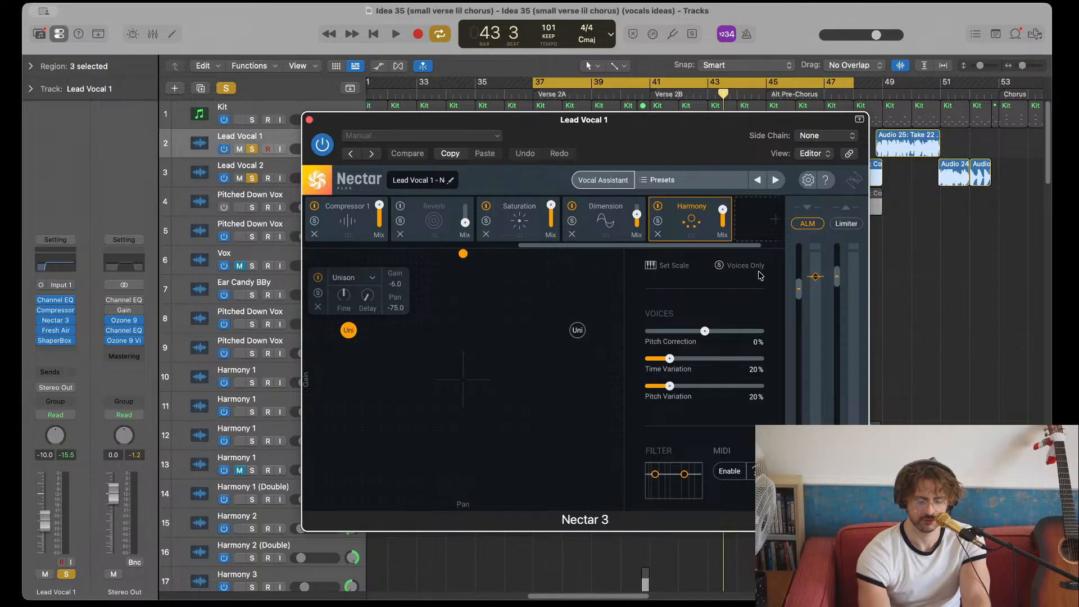
pyautogui.click(310, 120)
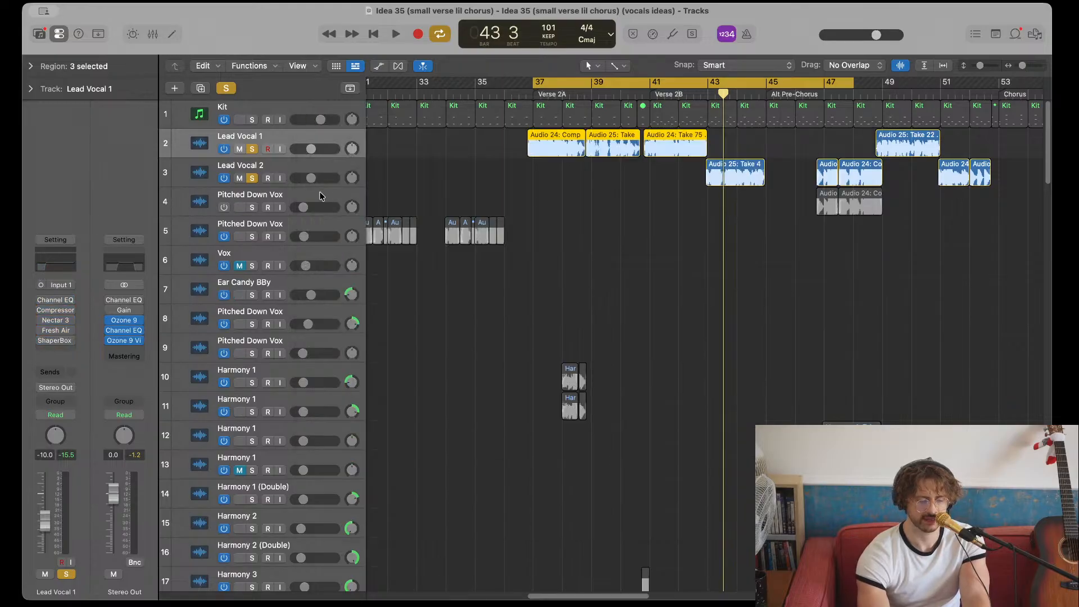
# - Select the Lead Vocal 2 track and audition the soloed vocals through the end of Verse 2B
pyautogui.press('Down')
pyautogui.press('space')
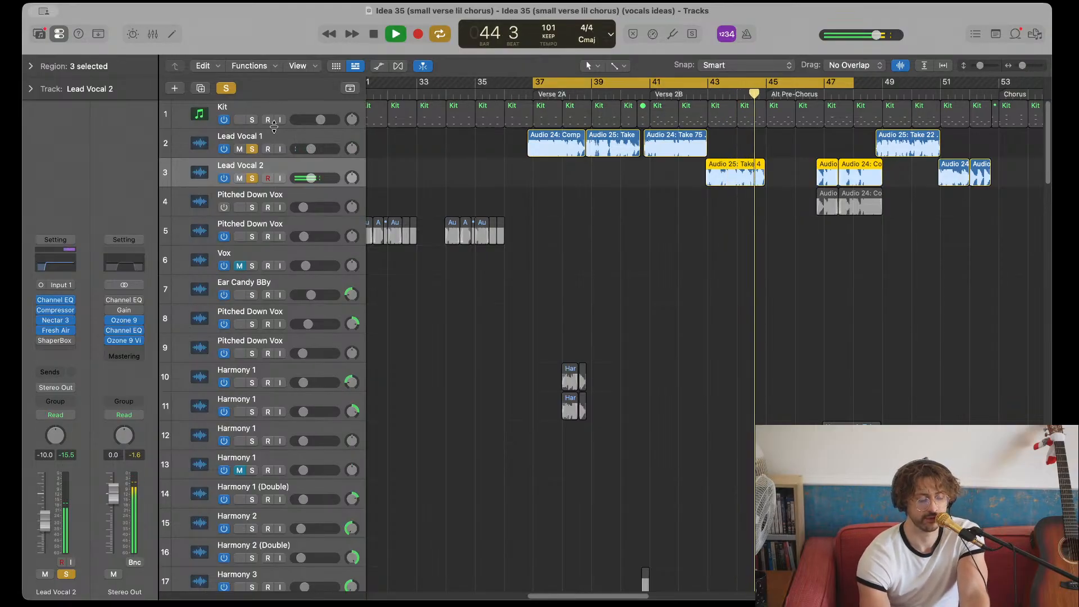
pyautogui.press('space')
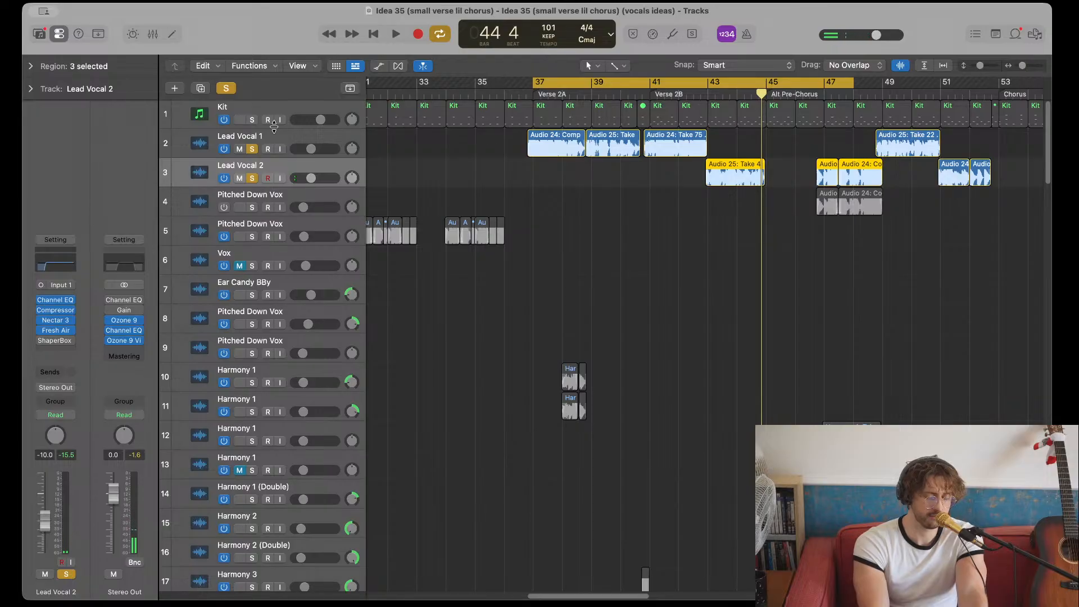
# - Clear the lead vocal solos and solo the harmony tracks from track 10 to track 20 instead
pyautogui.click(189, 135)
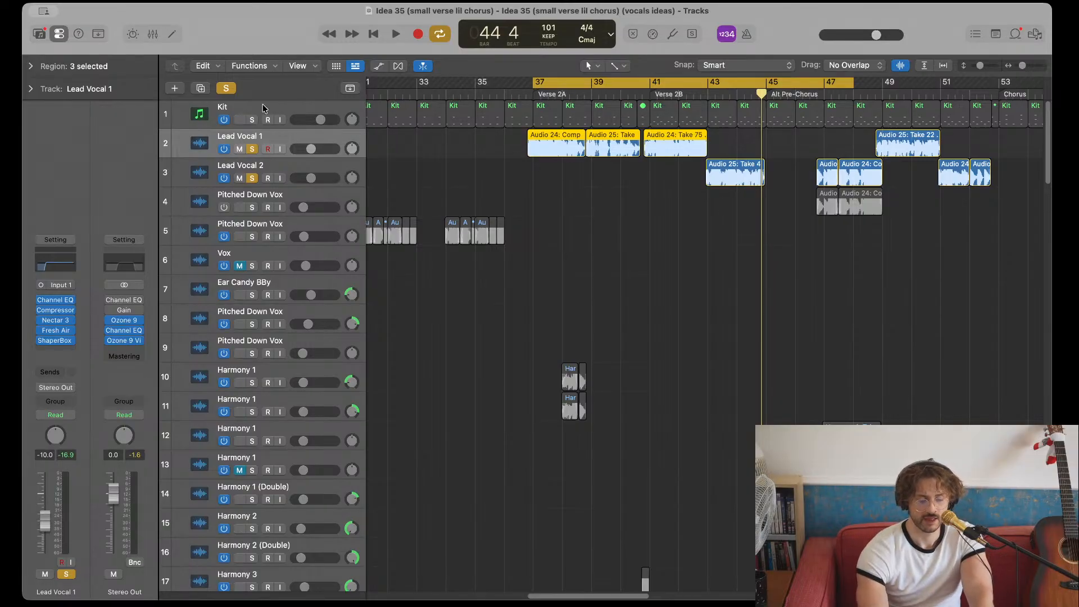
pyautogui.click(227, 88)
pyautogui.hscroll(-3, 553, 217)
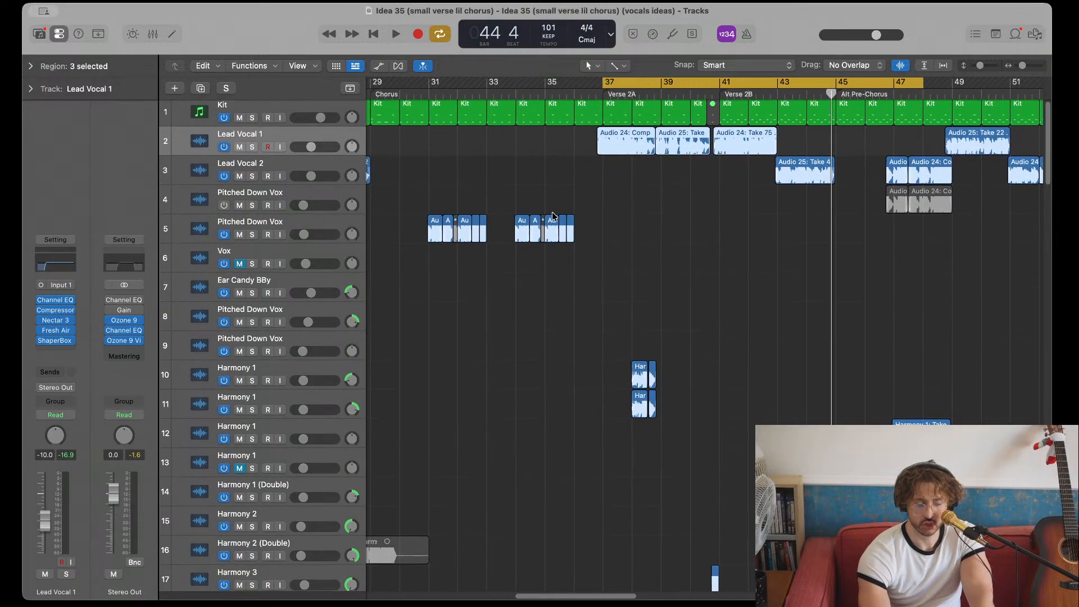
pyautogui.scroll(-15, 543, 253)
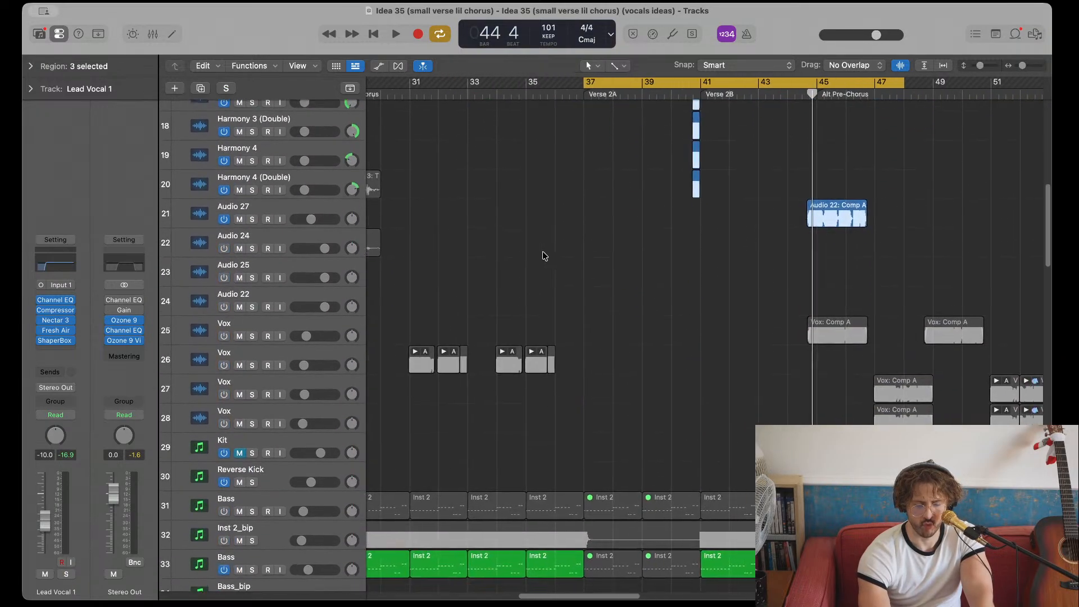
pyautogui.scroll(13, 544, 256)
pyautogui.scroll(-5, 545, 257)
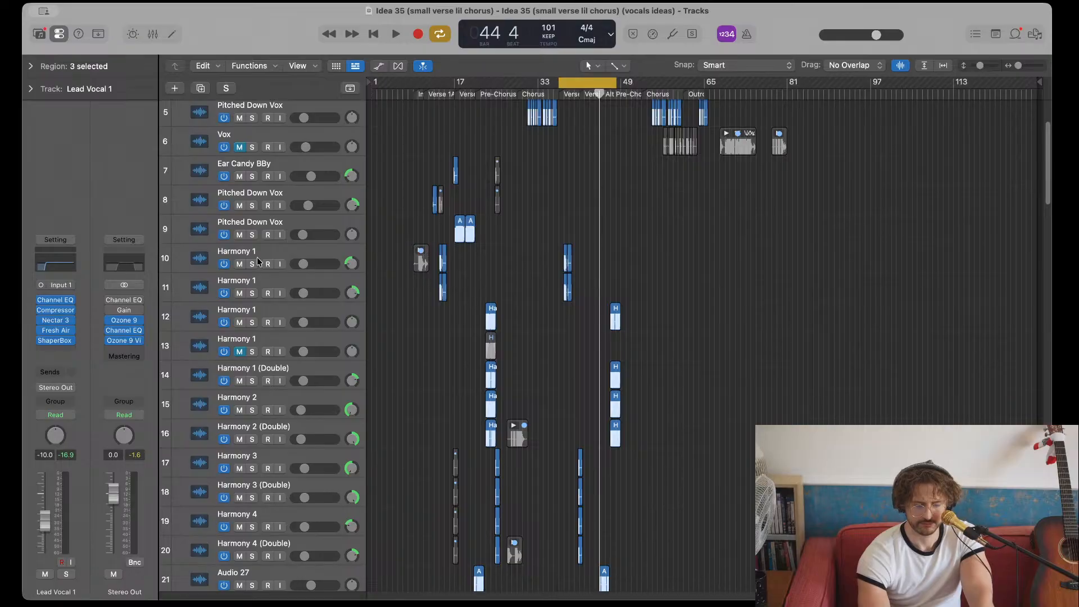
pyautogui.scroll(-4, 337, 307)
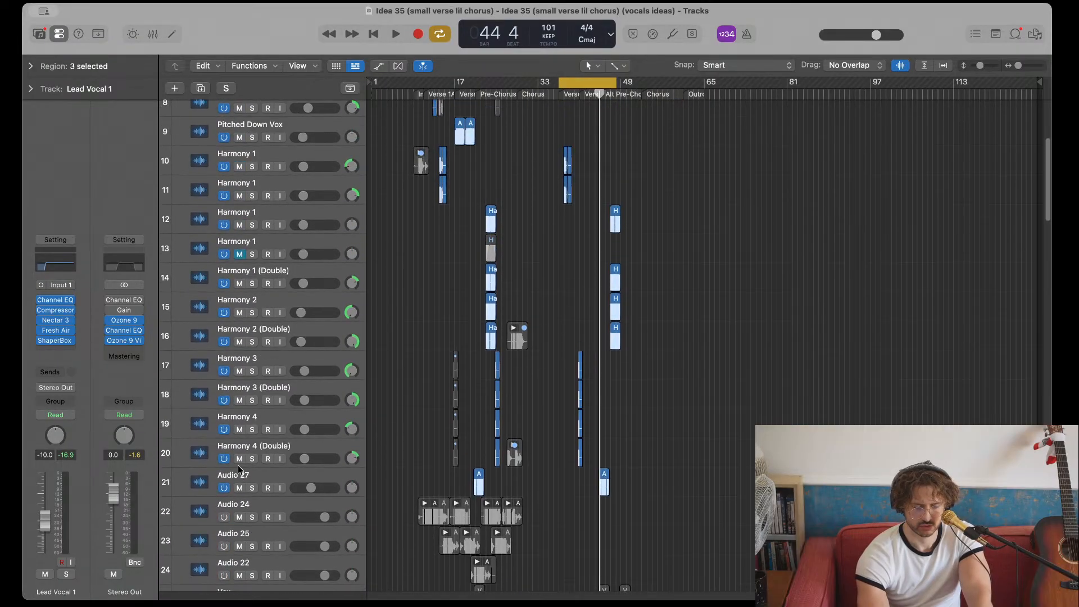
pyautogui.moveTo(252, 459); pyautogui.dragTo(252, 137)
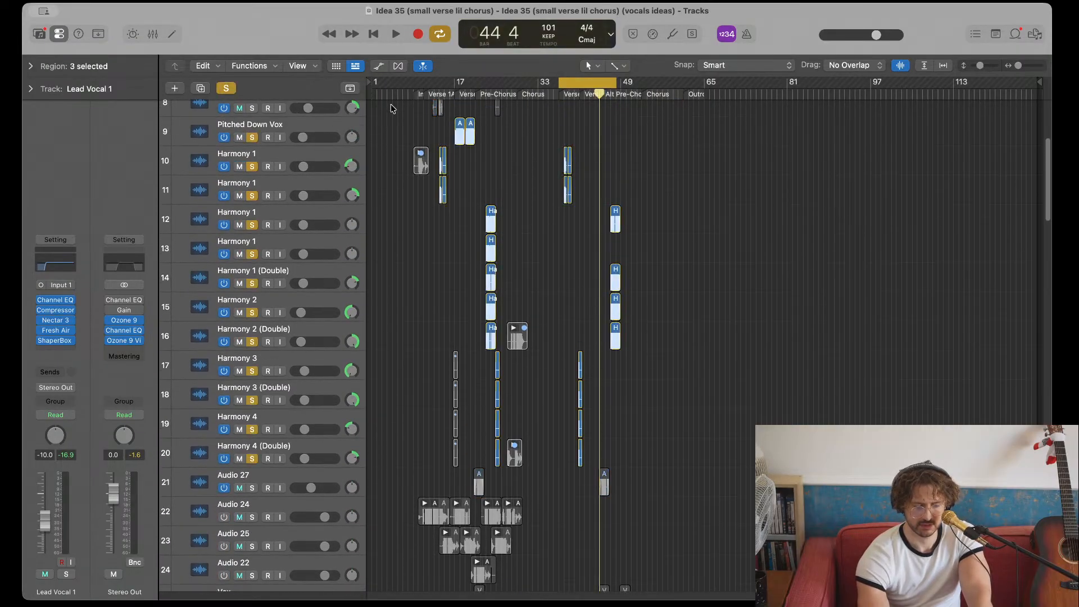
# - Audition the soloed harmonies in the first Pre-Chorus, and clear the solos to hear them in the full mix before stopping playback
pyautogui.click(483, 93)
pyautogui.press('space')
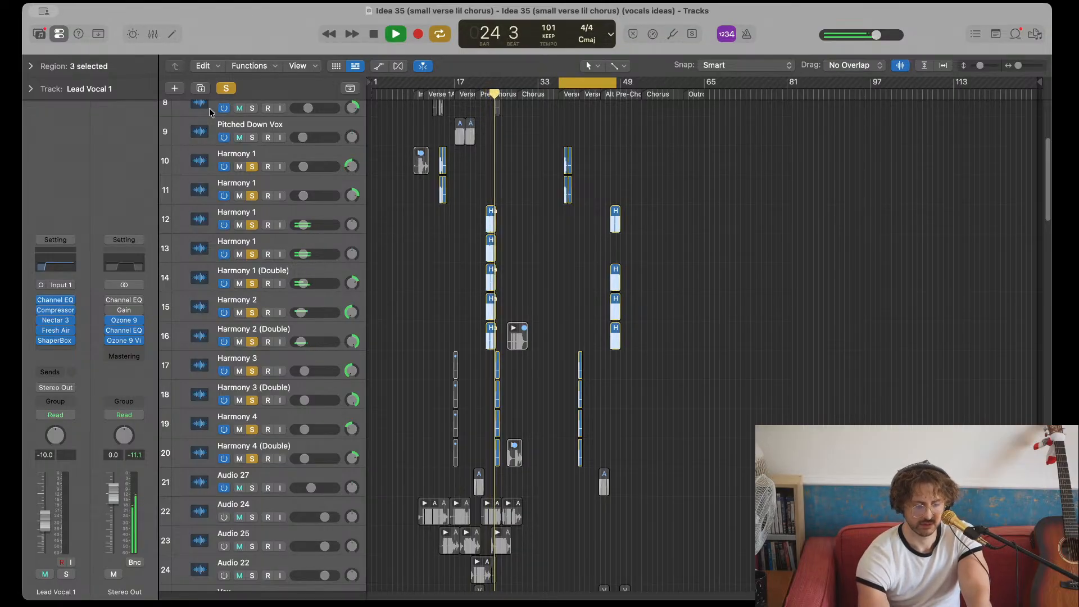
pyautogui.click(222, 90)
pyautogui.click(225, 89)
pyautogui.press('space')
# - Examine the guitar, drum loop and sample tracks down to about track 82, and return to the first track
pyautogui.scroll(-10, 500, 224)
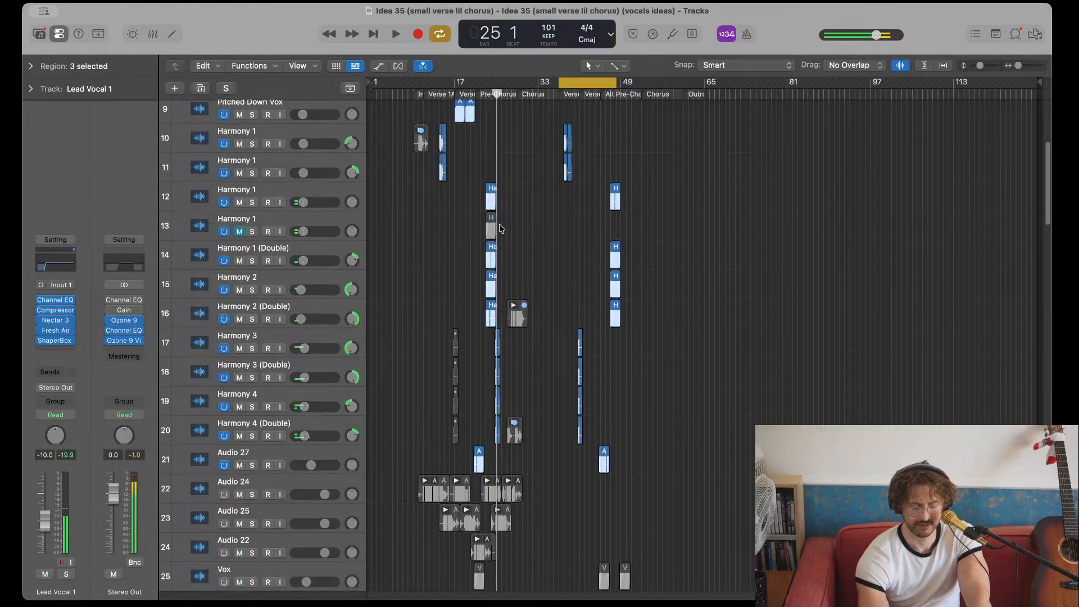
pyautogui.scroll(-10, 499, 224)
pyautogui.scroll(3, 499, 224)
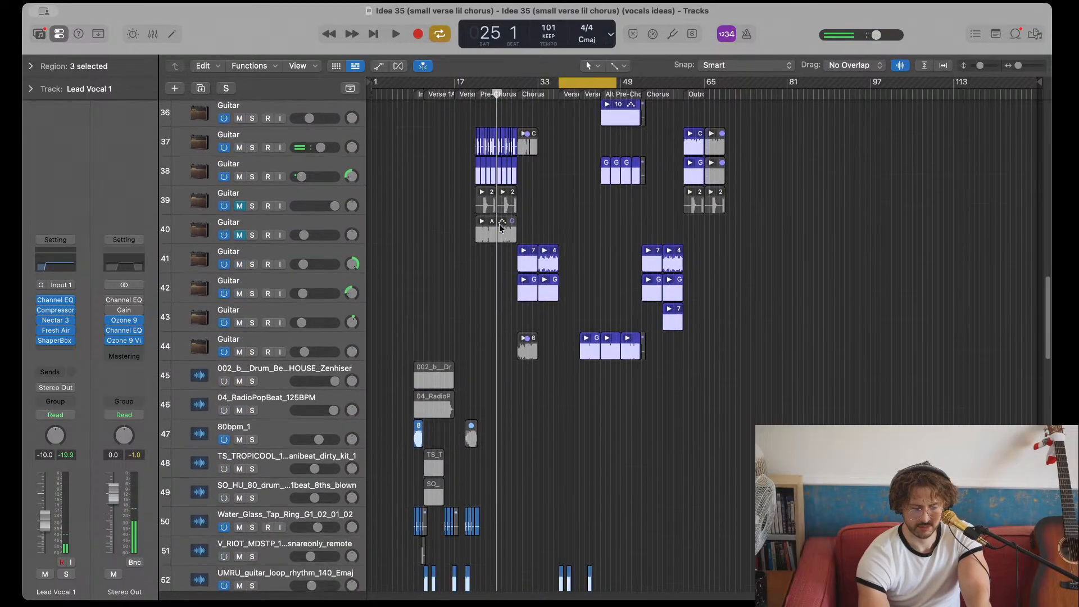
pyautogui.scroll(-5, 528, 281)
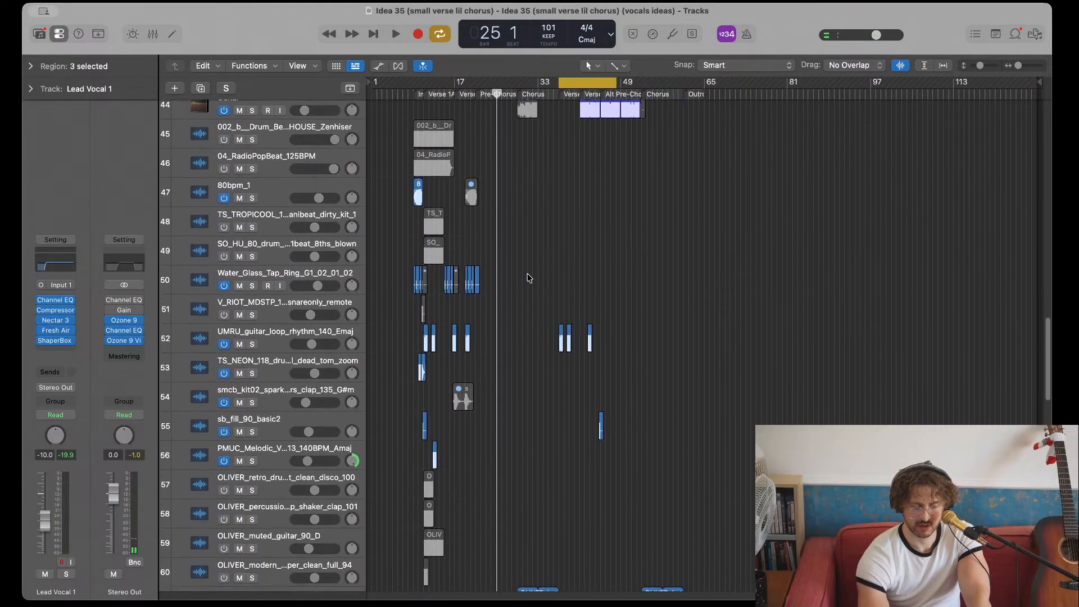
pyautogui.scroll(-5, 548, 218)
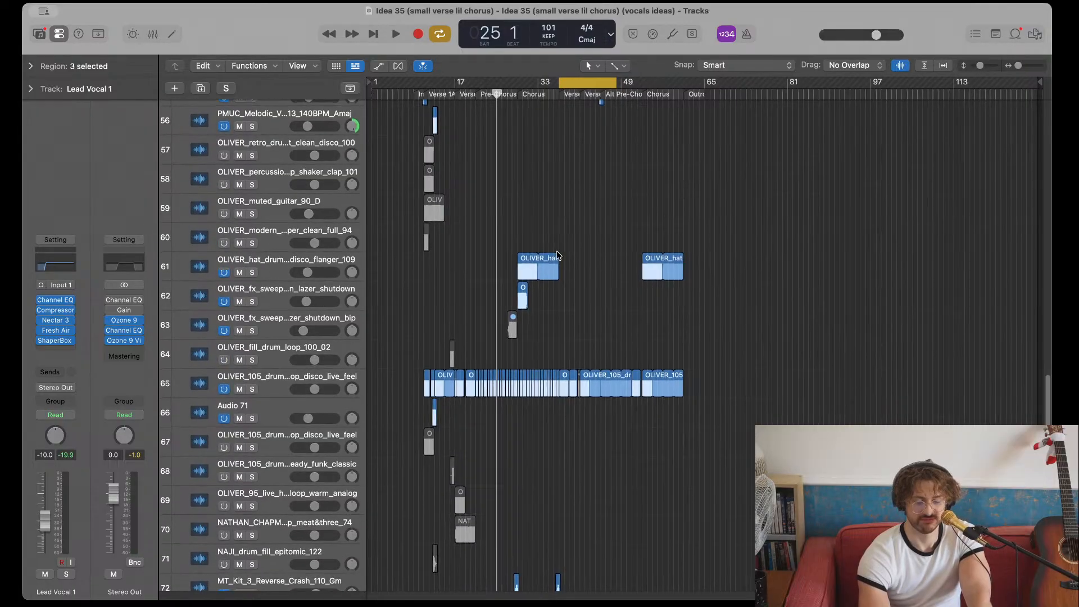
pyautogui.click(558, 225)
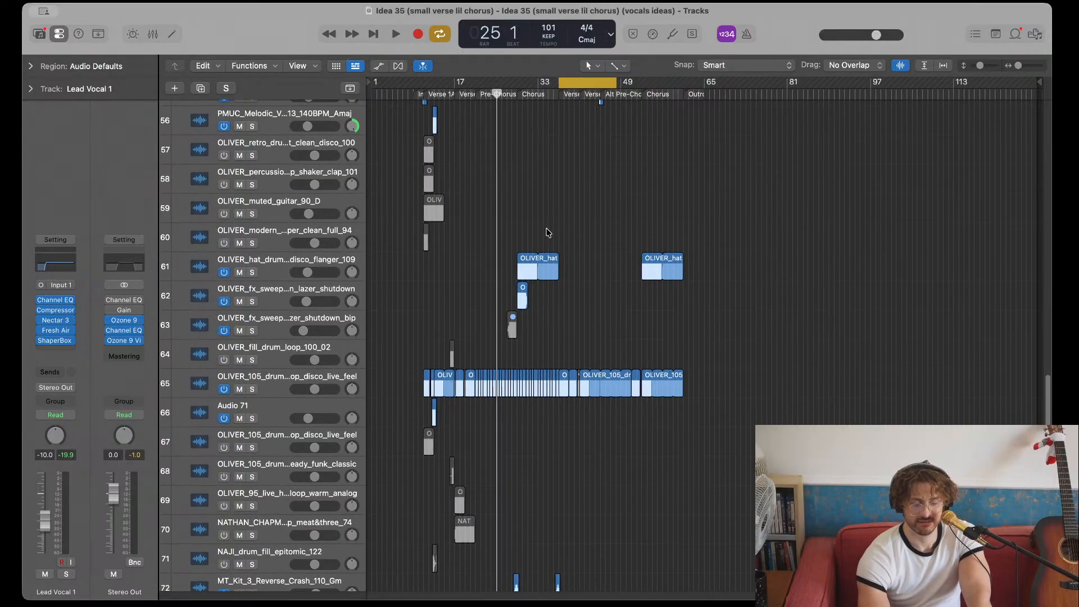
pyautogui.scroll(-3, 528, 250)
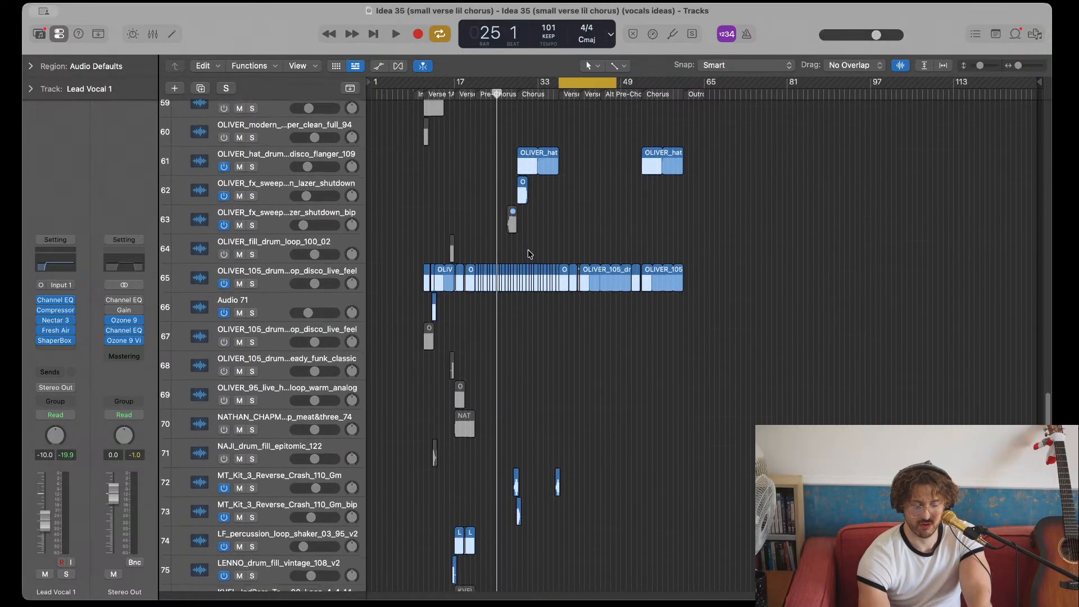
pyautogui.scroll(-6, 528, 253)
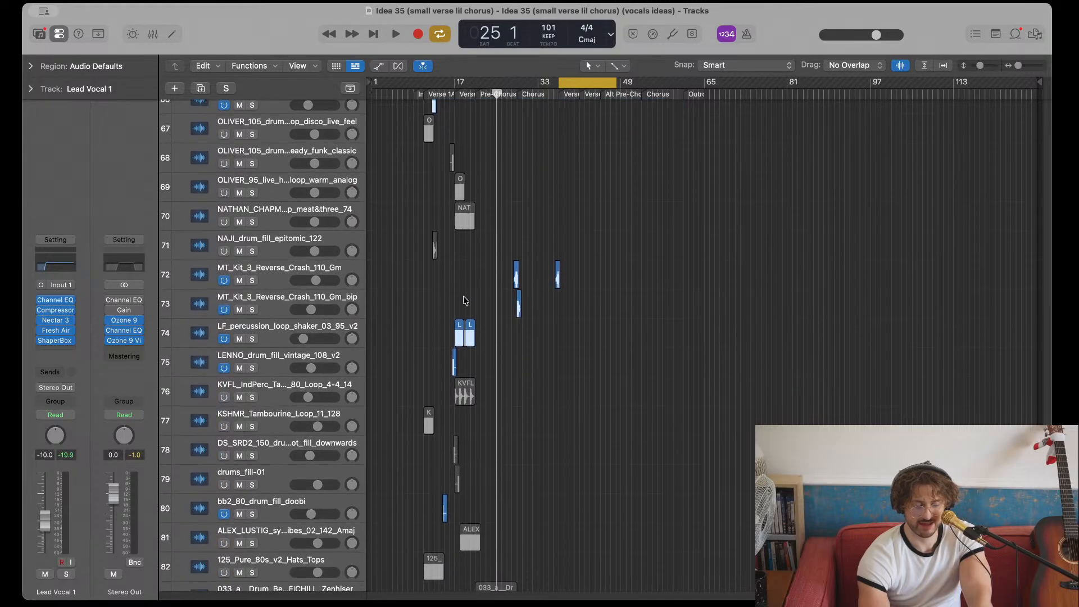
pyautogui.scroll(20, 463, 301)
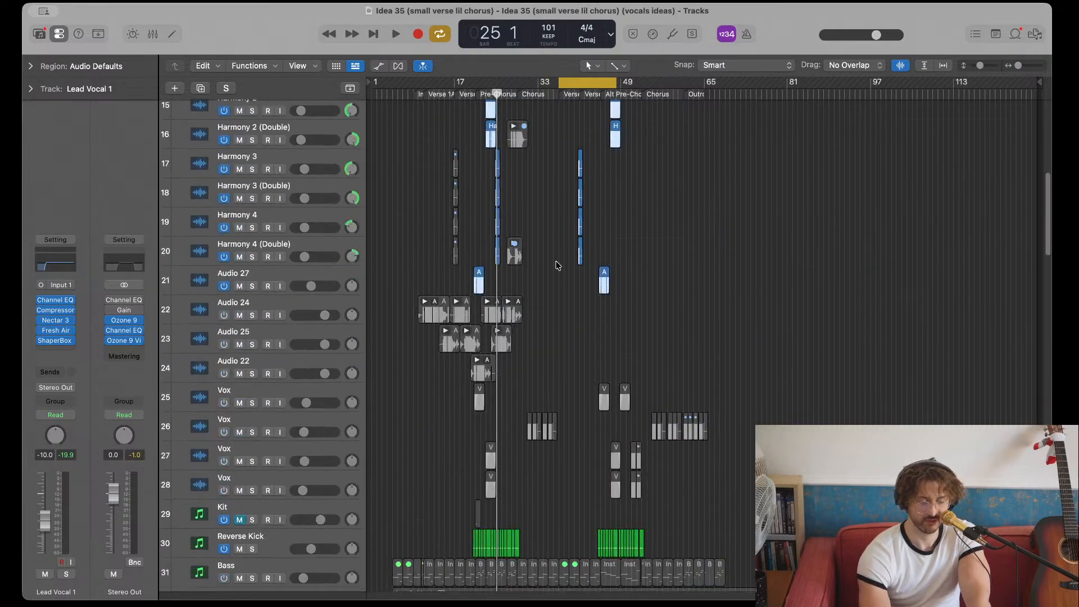
pyautogui.scroll(10, 556, 265)
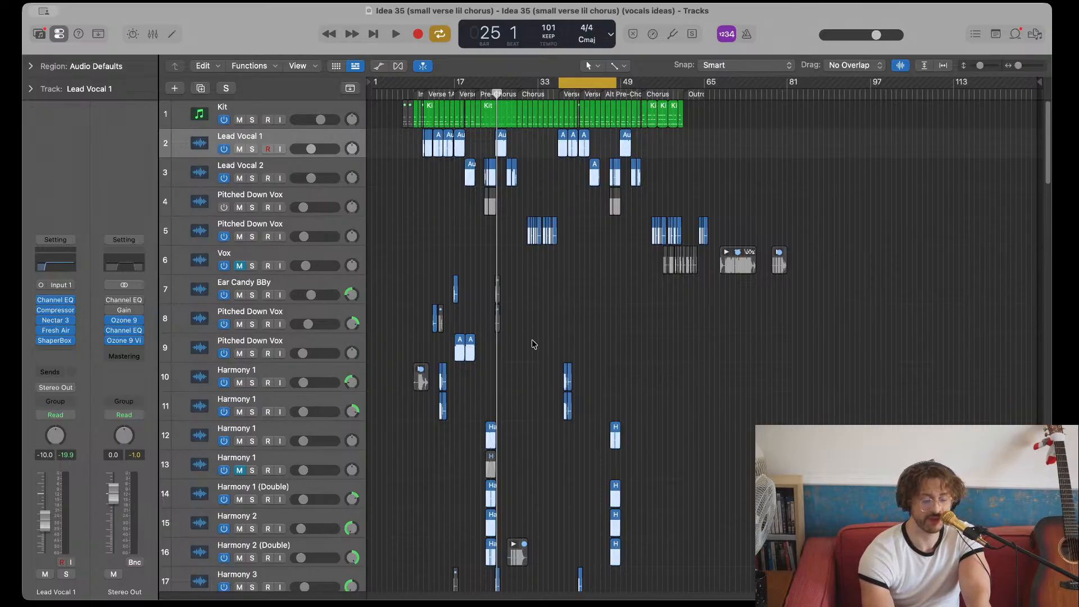
# - Select the Bass track 33 and the Guitar track 35 to view their channel strip plug-ins
pyautogui.scroll(-6, 532, 341)
pyautogui.scroll(-20, 531, 342)
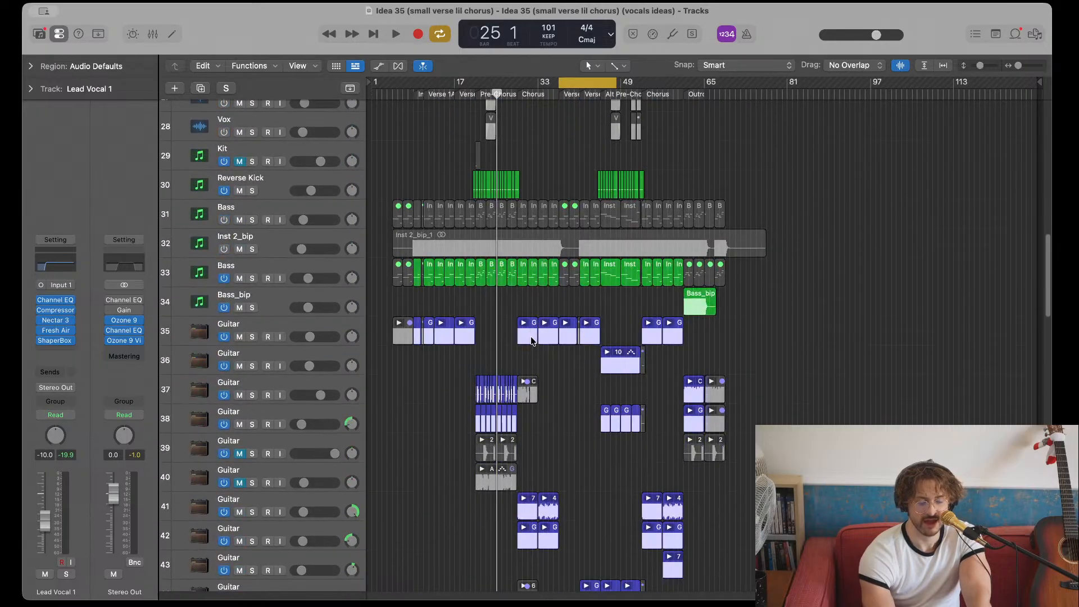
pyautogui.click(233, 272)
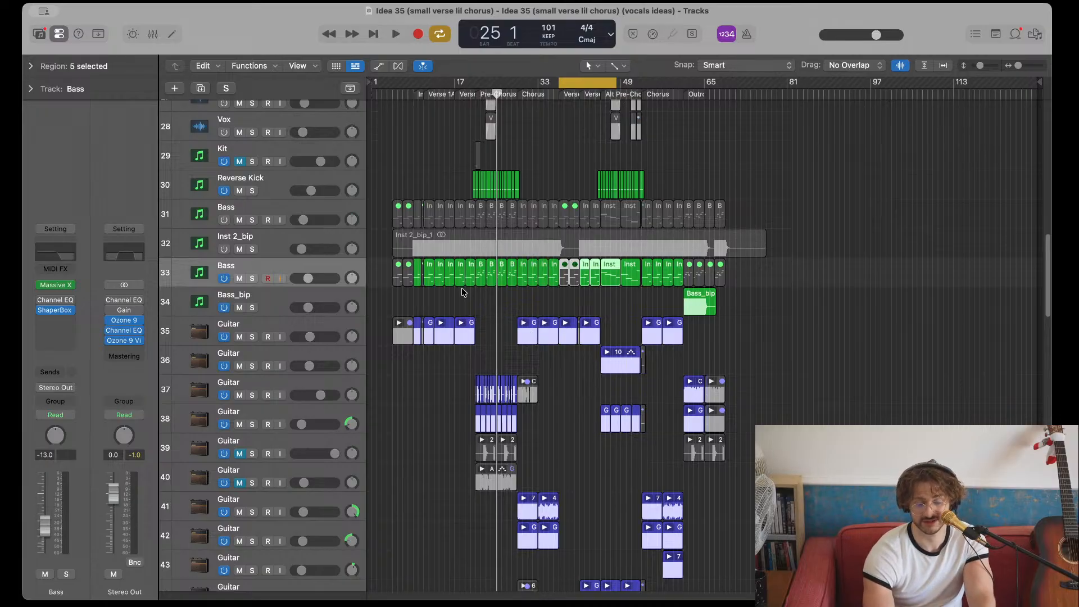
pyautogui.click(464, 333)
pyautogui.click(479, 366)
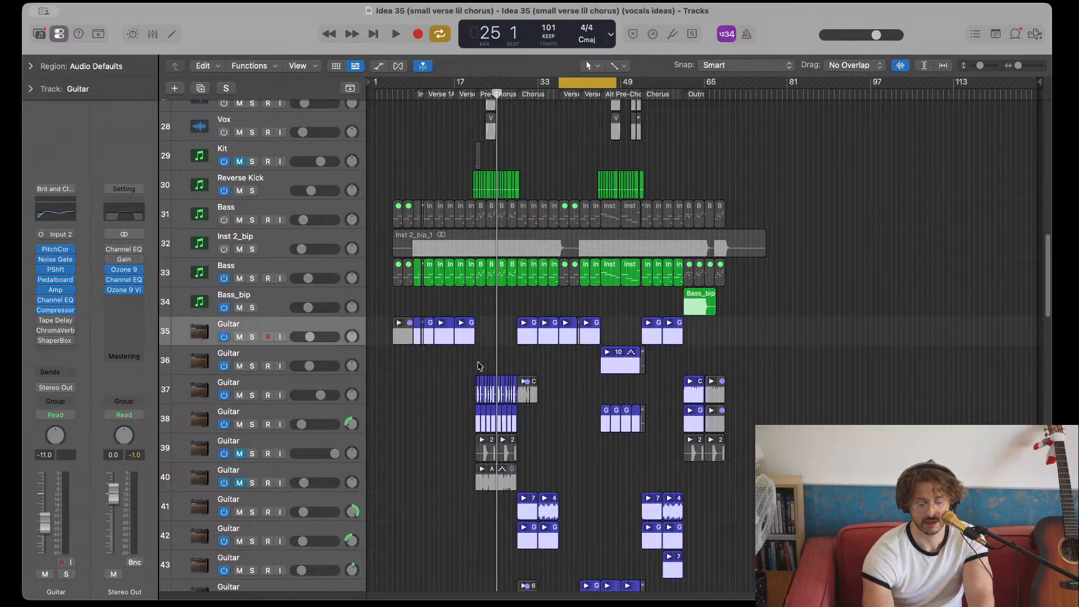
# - Look over the remaining tracks down to Vox track 90, return to the first track, and open and cancel the file-opening dialog
pyautogui.scroll(-5, 480, 366)
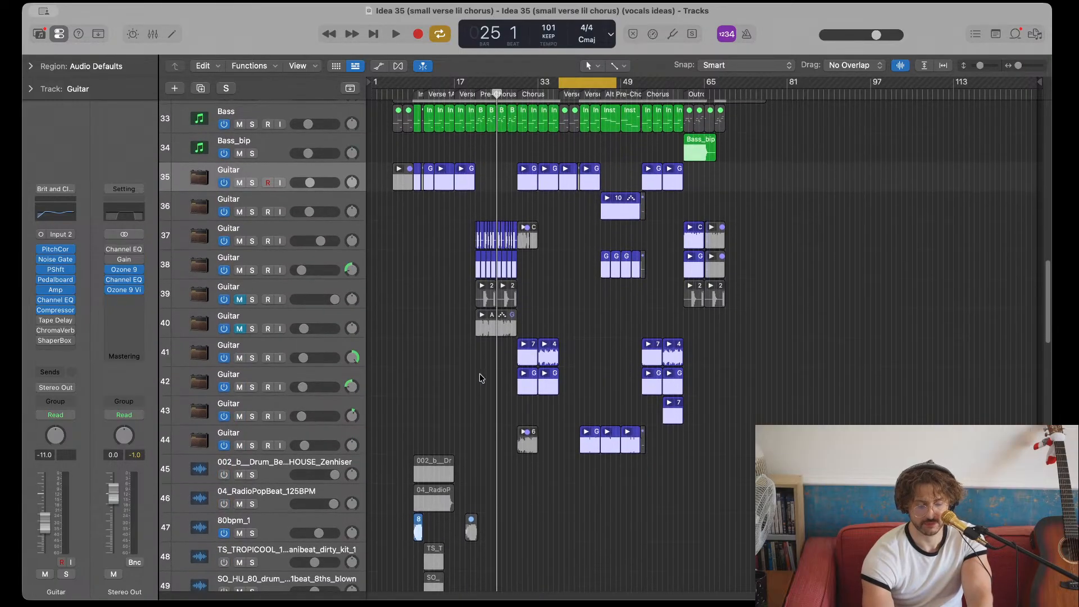
pyautogui.scroll(-20, 481, 377)
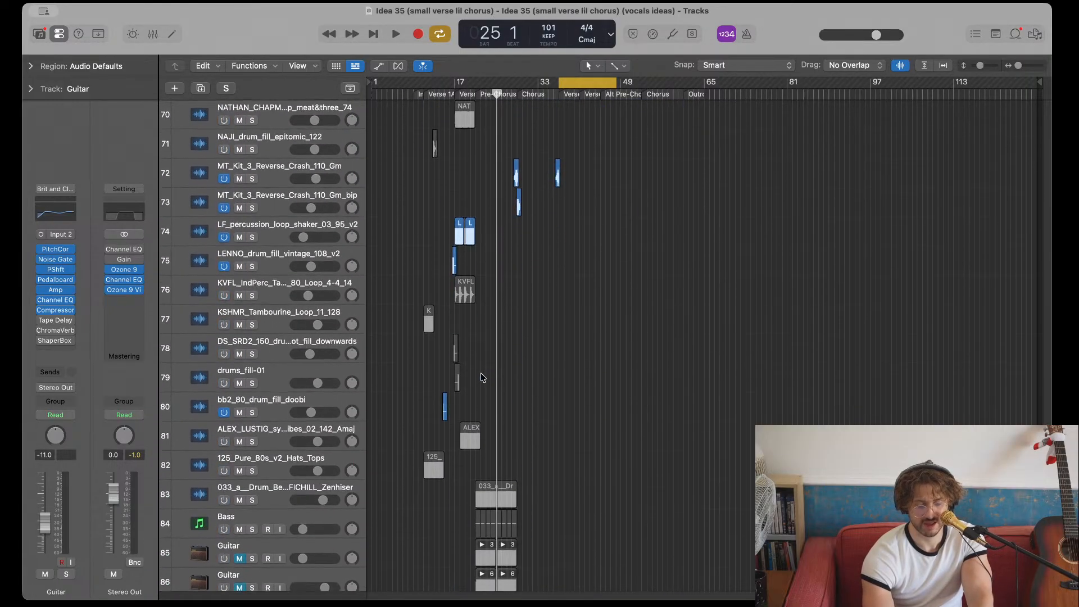
pyautogui.scroll(-6, 481, 378)
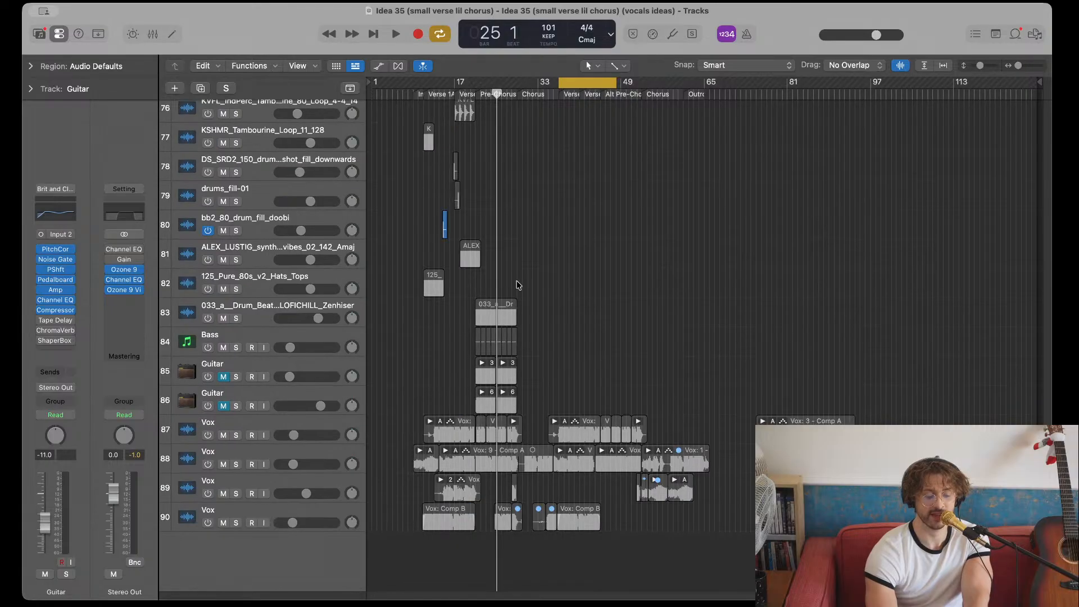
pyautogui.scroll(20, 509, 275)
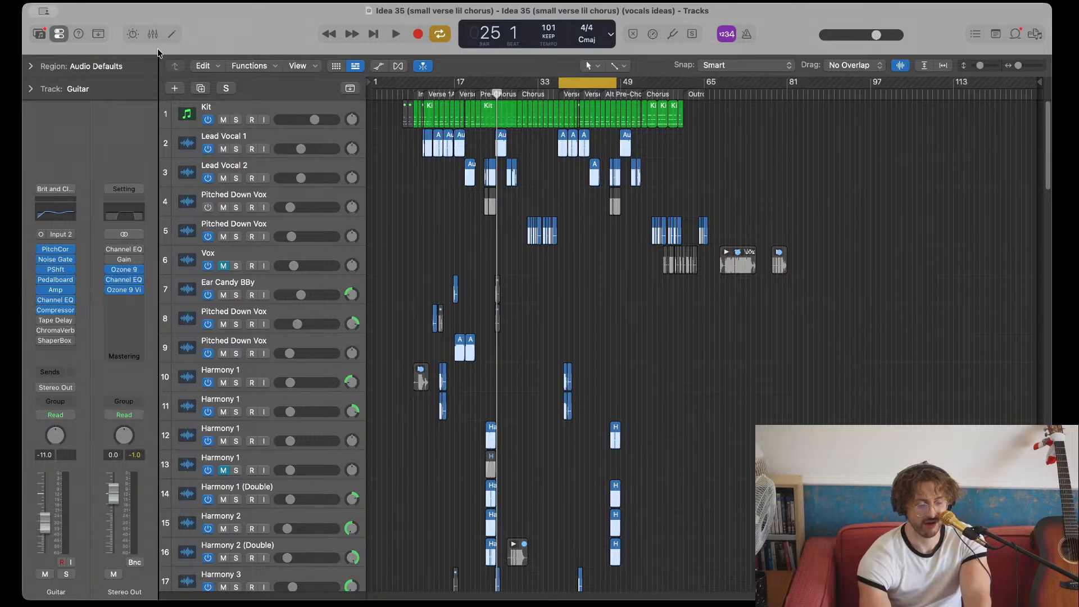
pyautogui.press('super+o')
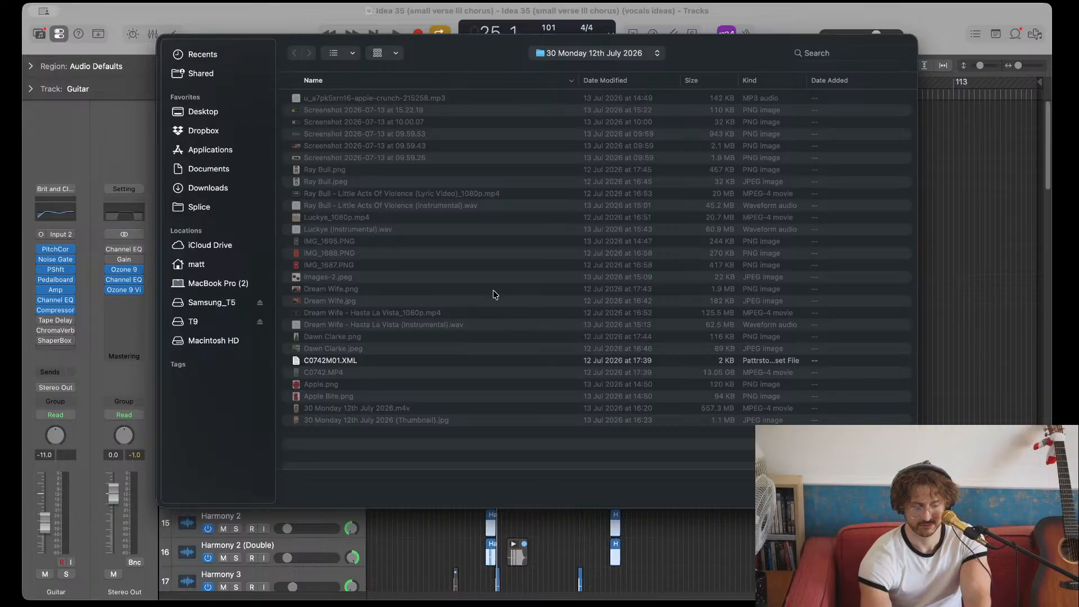
pyautogui.press('Escape')
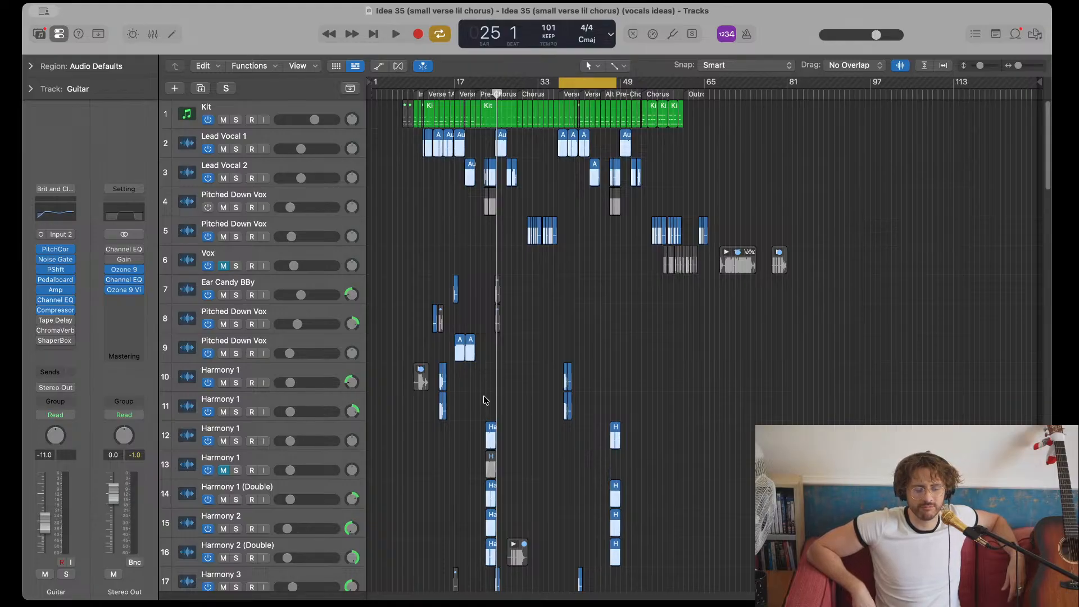
# - Look over the harmony and sample tracks down to about track 75, and play the cycled Verse 2 section in the full mix
pyautogui.scroll(-10, 531, 371)
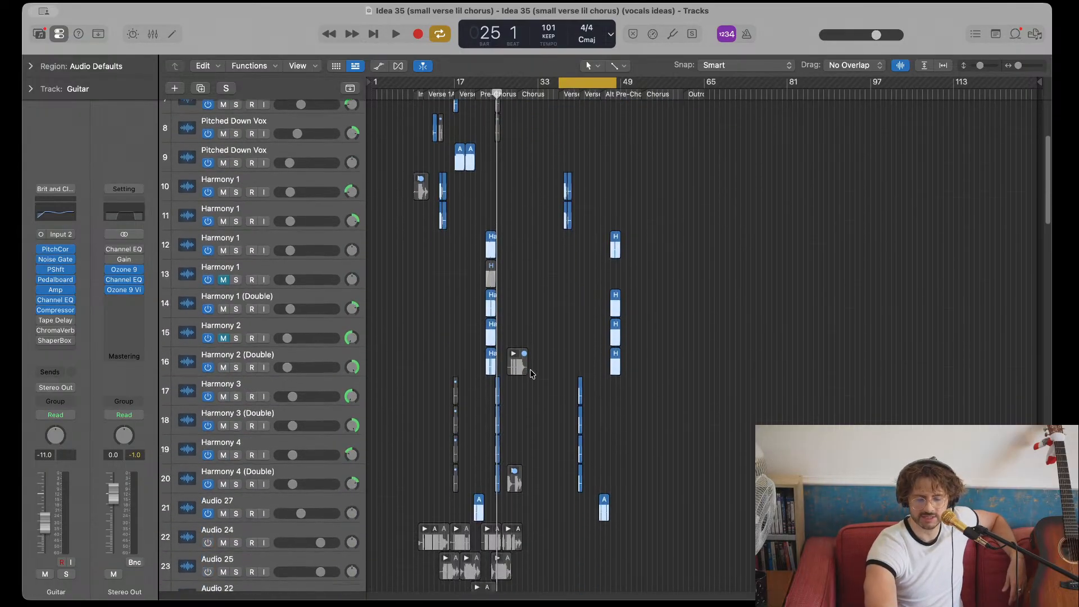
pyautogui.scroll(-20, 531, 374)
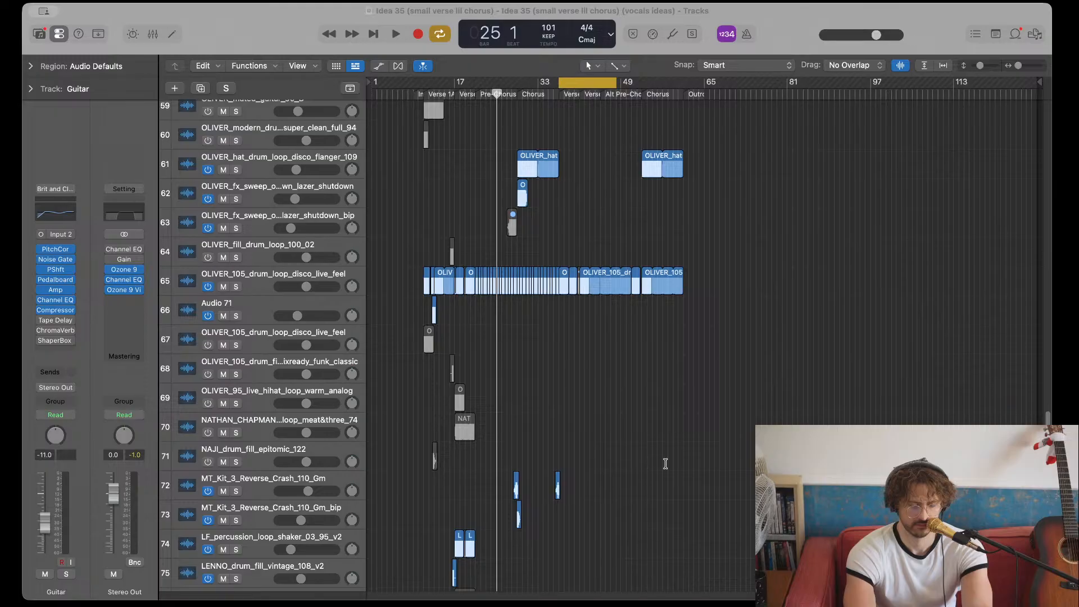
pyautogui.click(736, 587)
pyautogui.scroll(-1, 736, 587)
pyautogui.press('space')
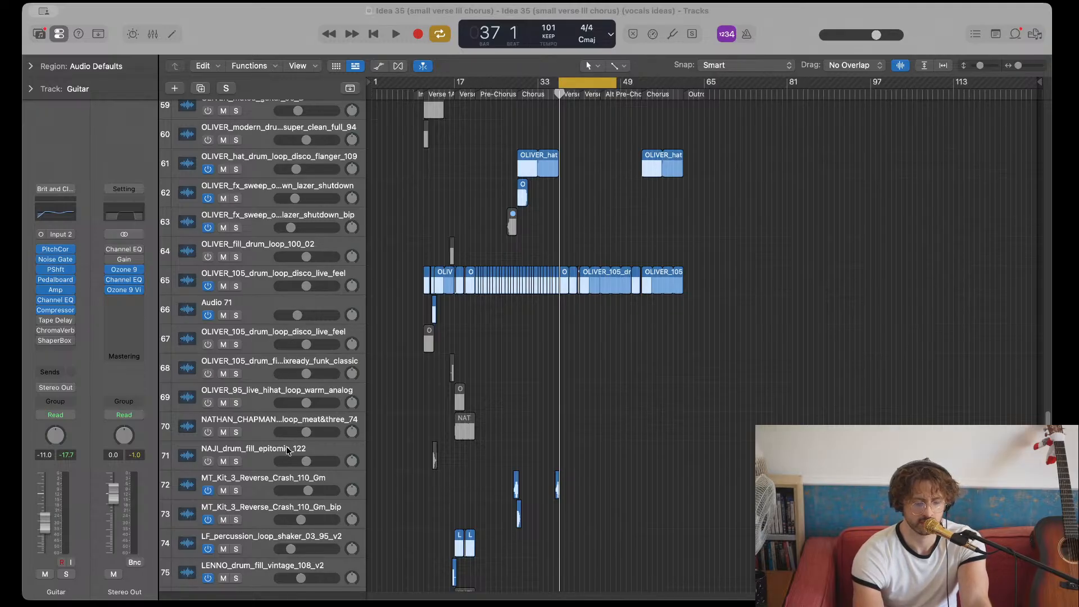
# - Switch to the s.w.i.m. (Official Lyrics) document in Pages and enlarge its view to 193%
pyautogui.press('super+Tab')
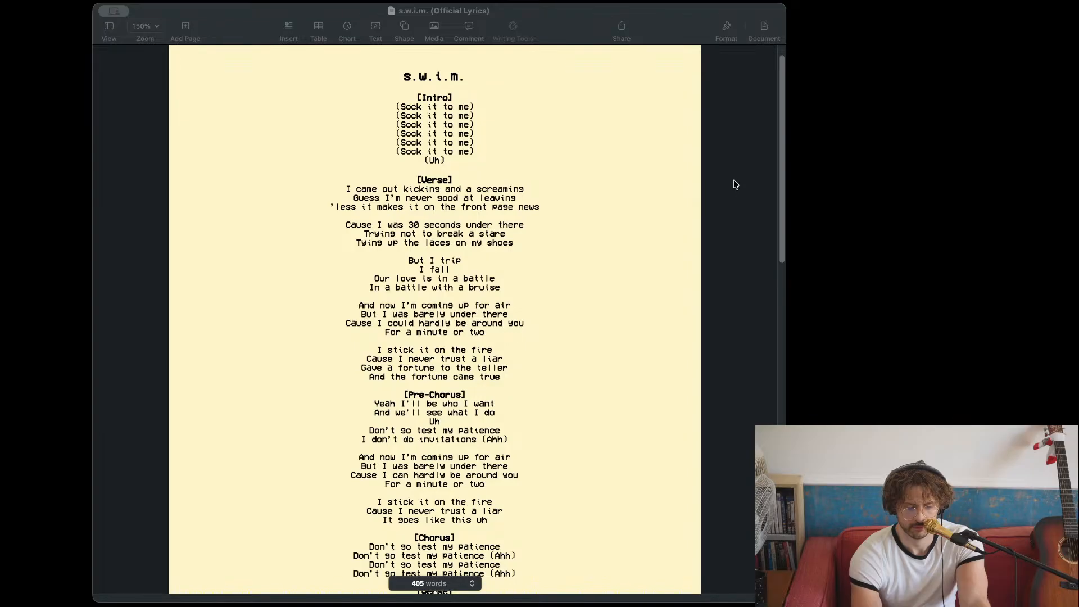
pyautogui.press('super+Tab')
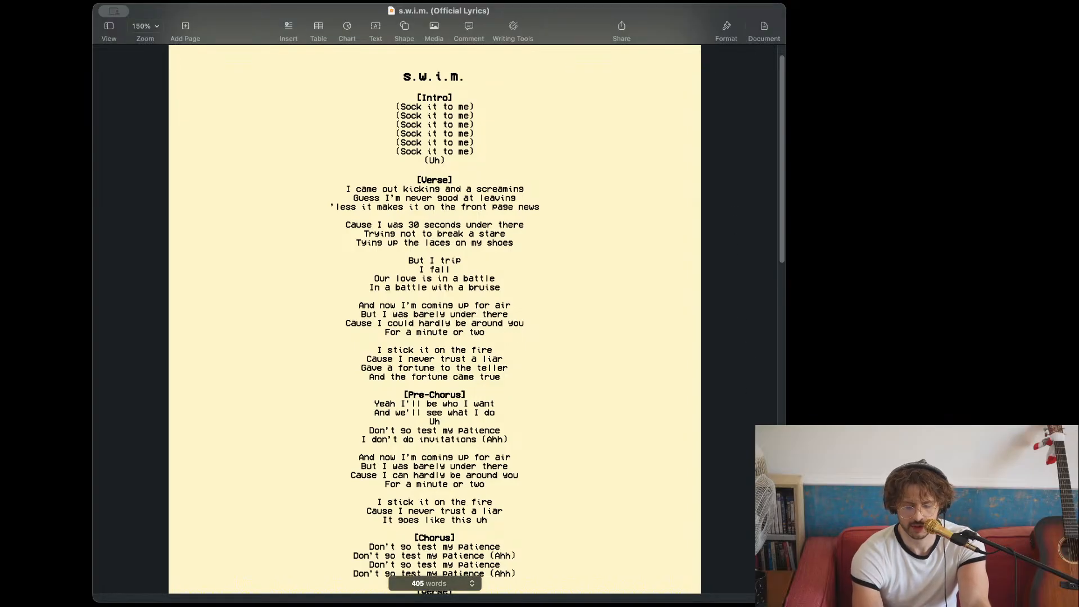
pyautogui.scroll(2, 567, 444)
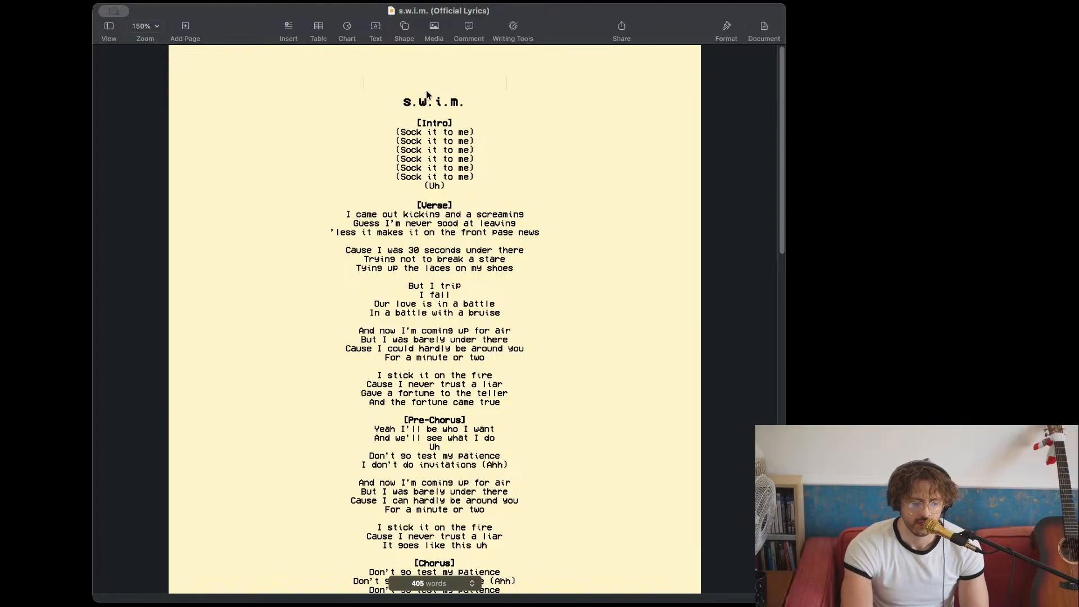
pyautogui.scroll(3, 435, 215)
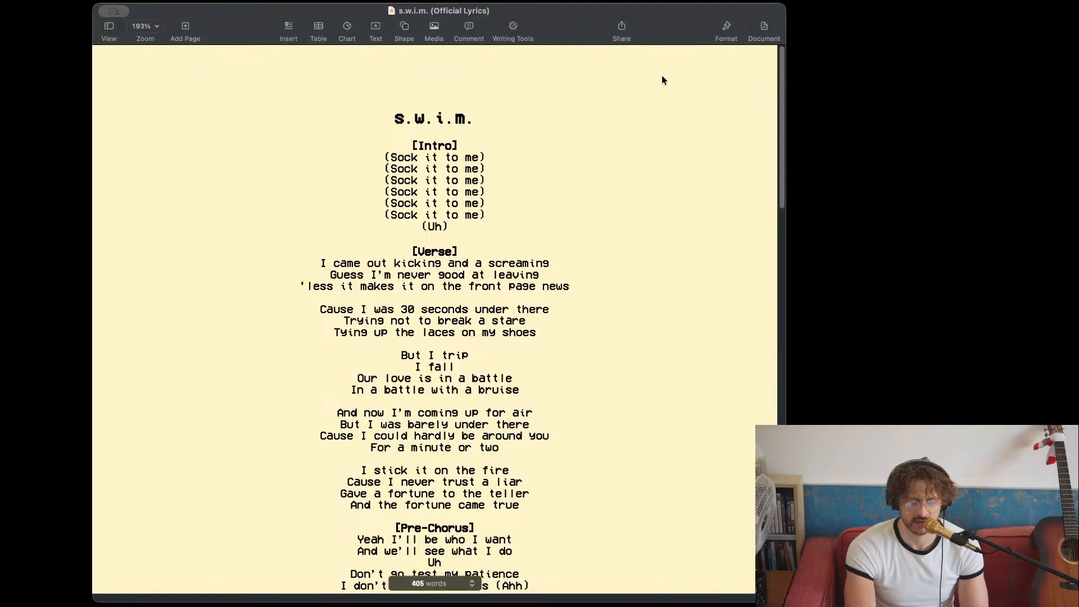
# - Resize the lyrics document window so that it fills nearly the whole recorded screen area
pyautogui.doubleClick(667, 19)
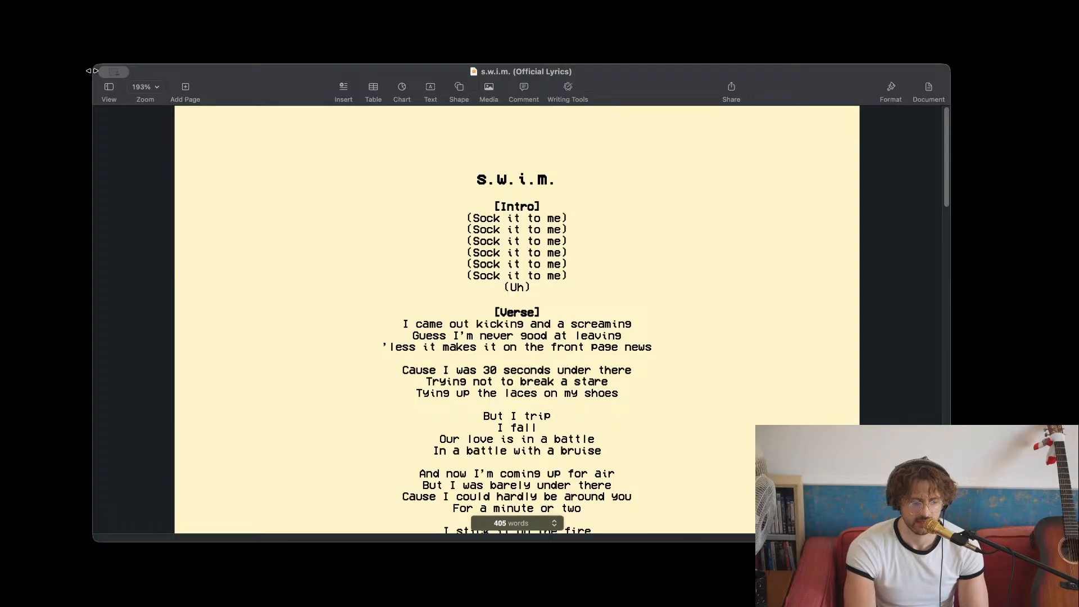
pyautogui.moveTo(92, 70); pyautogui.dragTo(24, 2)
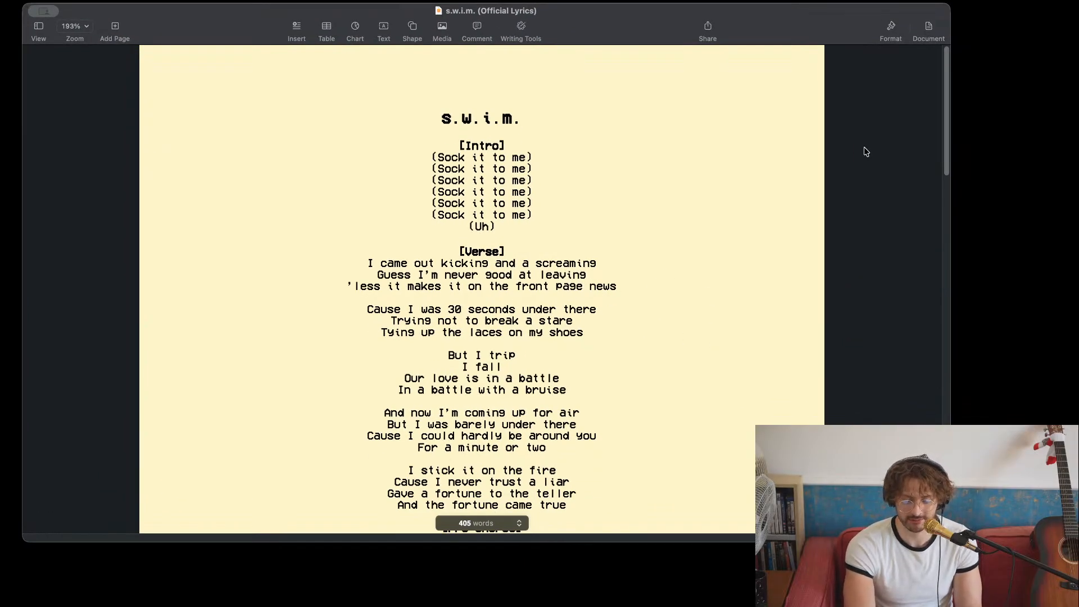
pyautogui.press('super+Tab')
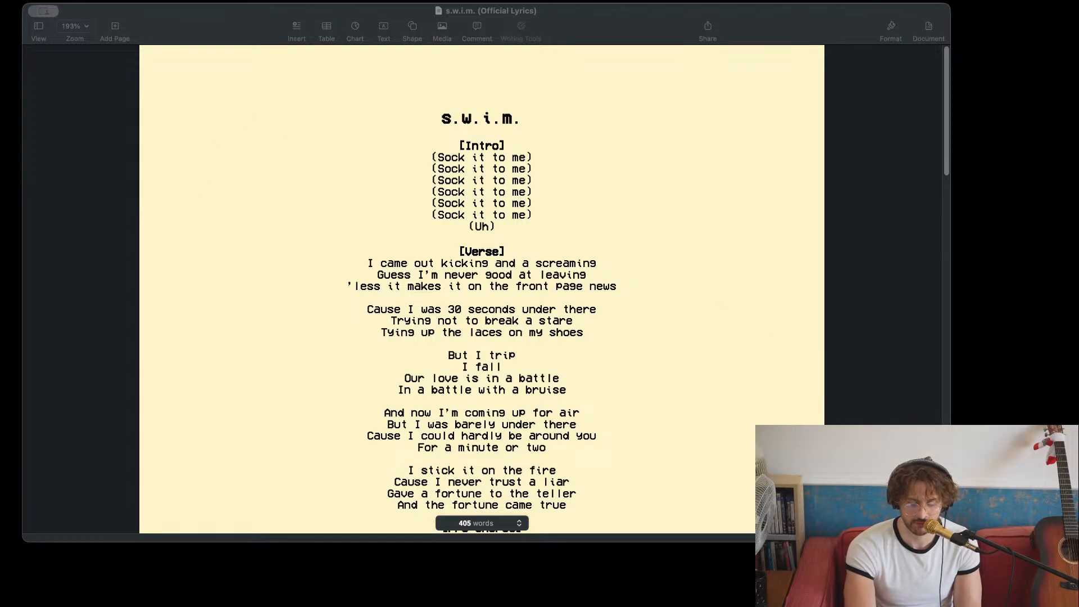
pyautogui.click(949, 540)
pyautogui.moveTo(950, 541); pyautogui.dragTo(1051, 601)
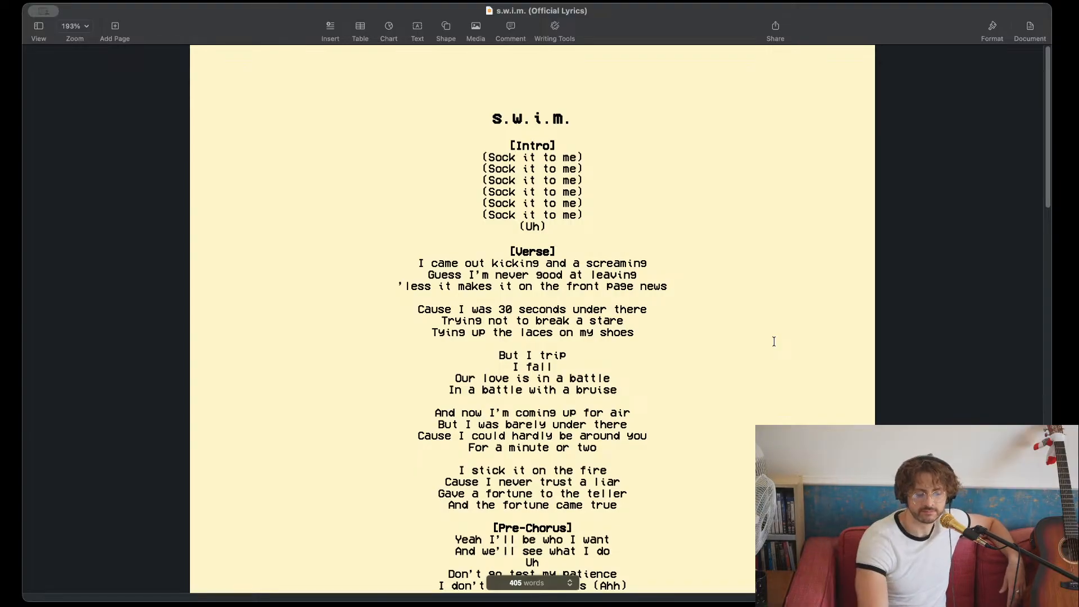
# - Highlight the first verse's opening three lines, from "I came out kicking" to "front page news", and clear the selection
pyautogui.scroll(-1, 759, 286)
pyautogui.scroll(1, 757, 264)
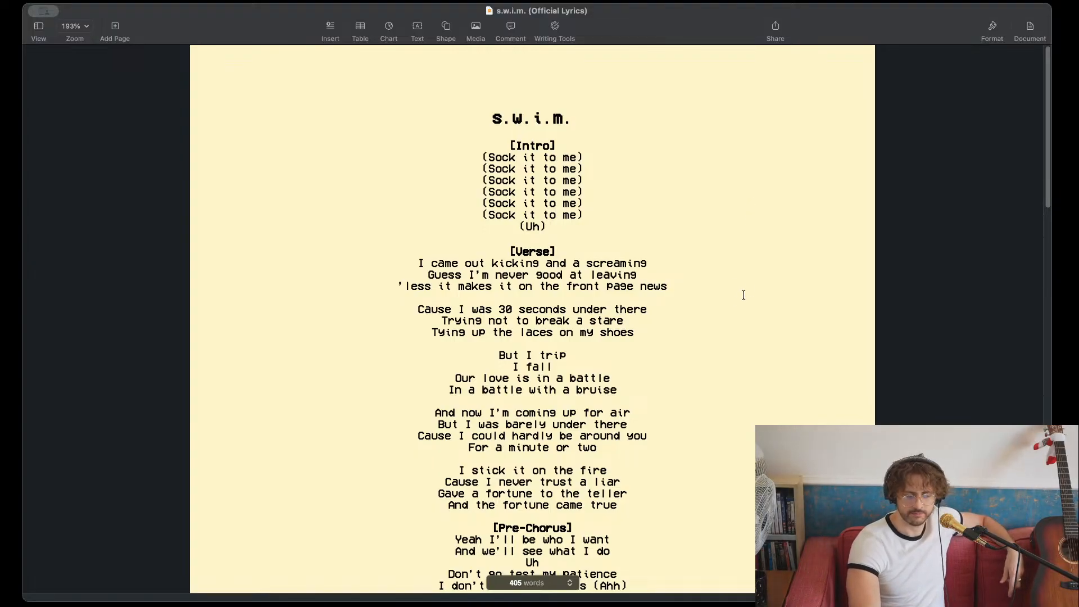
pyautogui.scroll(-2, 700, 259)
pyautogui.click(700, 260)
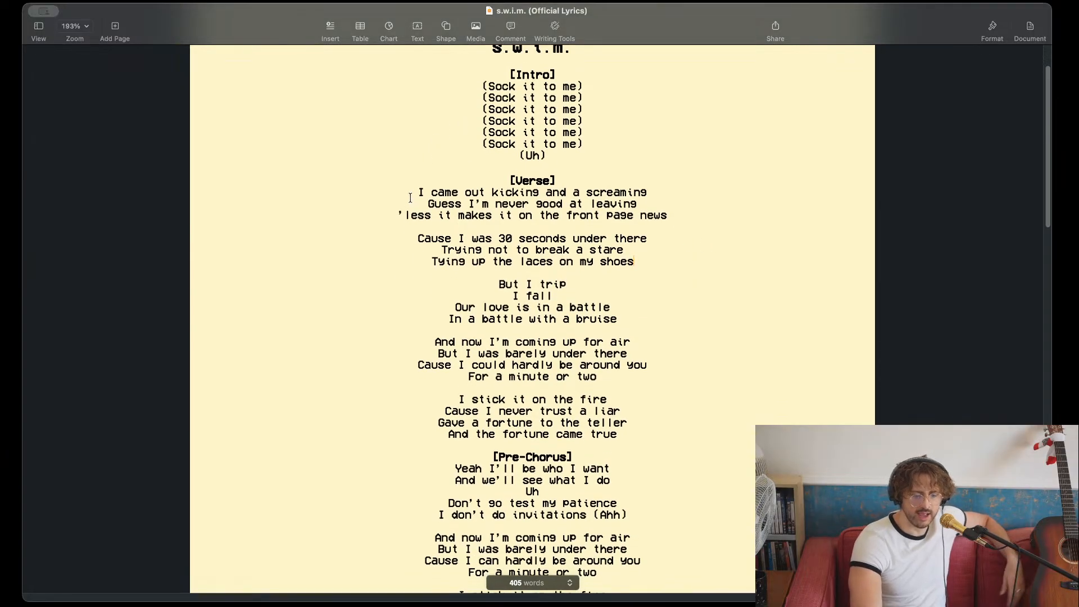
pyautogui.click(411, 198)
pyautogui.moveTo(410, 198); pyautogui.dragTo(682, 221)
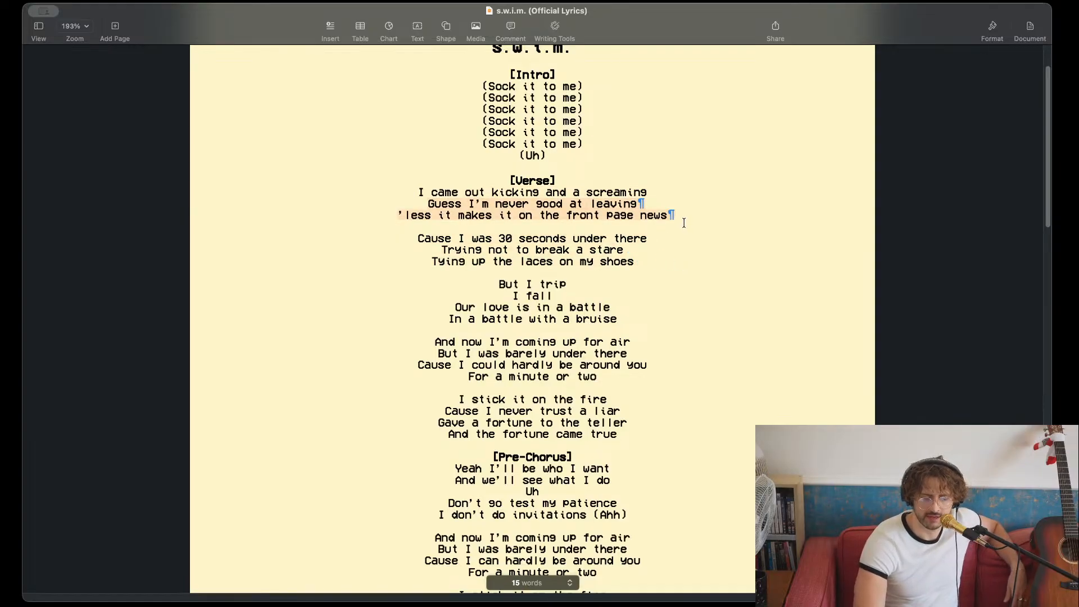
pyautogui.click(682, 221)
pyautogui.moveTo(407, 185); pyautogui.dragTo(733, 226)
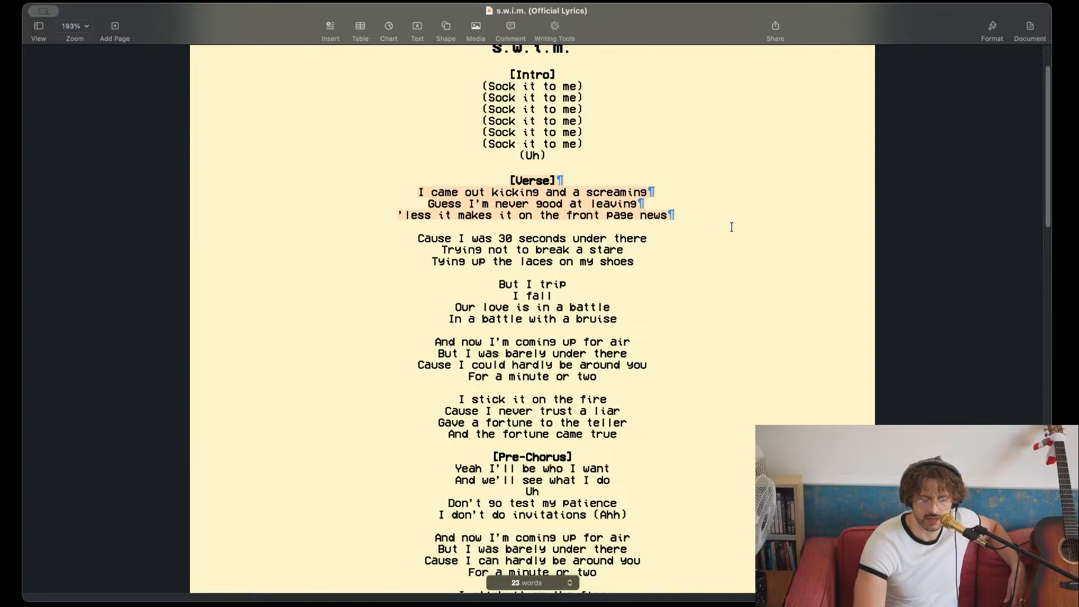
pyautogui.click(732, 226)
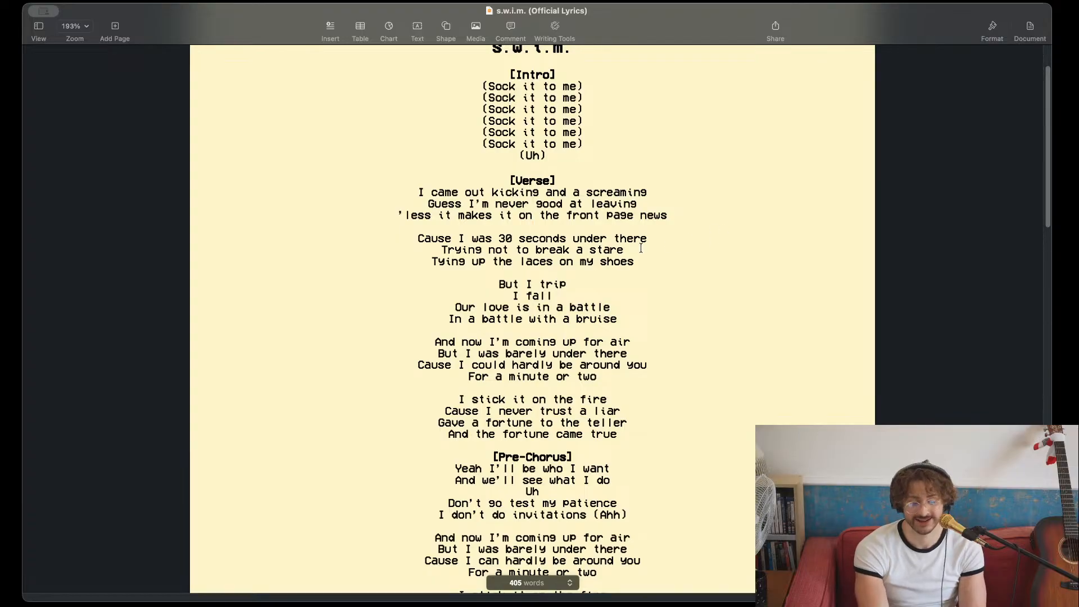
# - Highlight the first verse's three-line stanza beginning "Cause I was 30 seconds under there" and clear the selection
pyautogui.moveTo(416, 240); pyautogui.dragTo(639, 260)
pyautogui.click(674, 263)
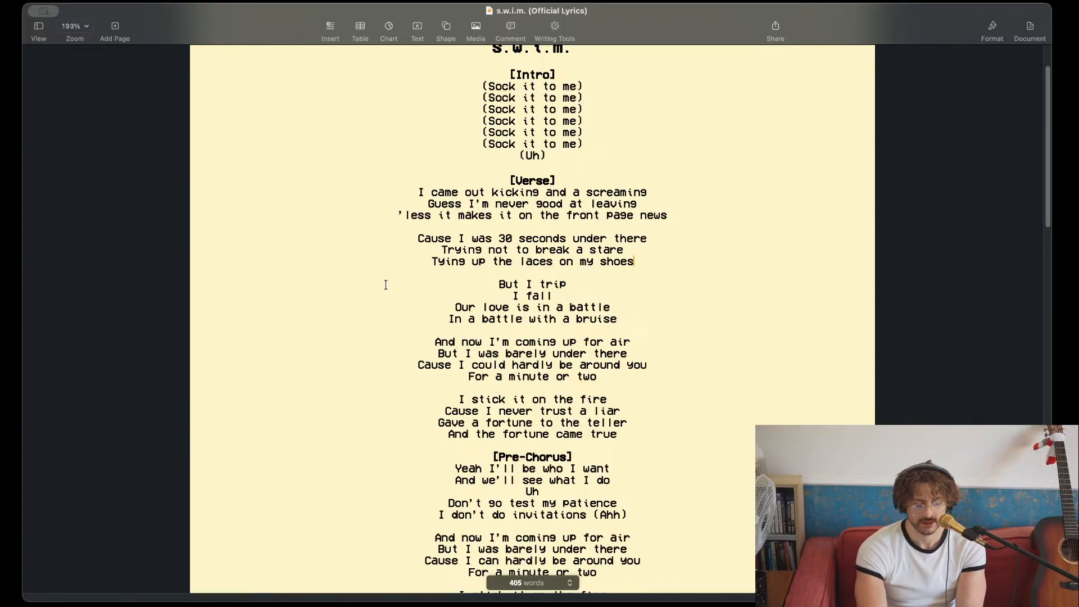
pyautogui.moveTo(412, 231); pyautogui.dragTo(647, 274)
pyautogui.click(646, 273)
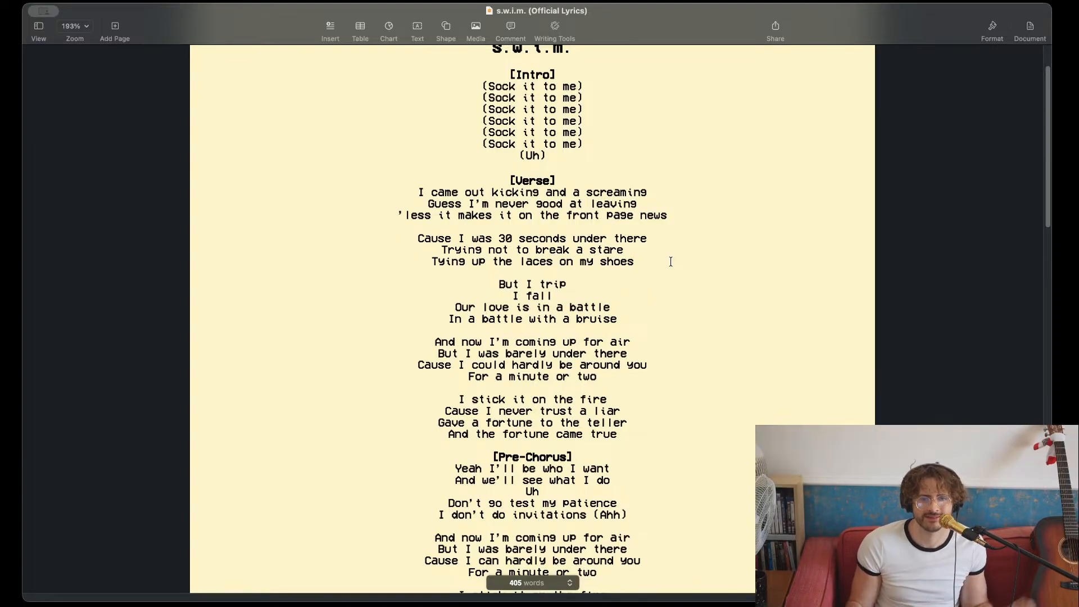
pyautogui.click(691, 274)
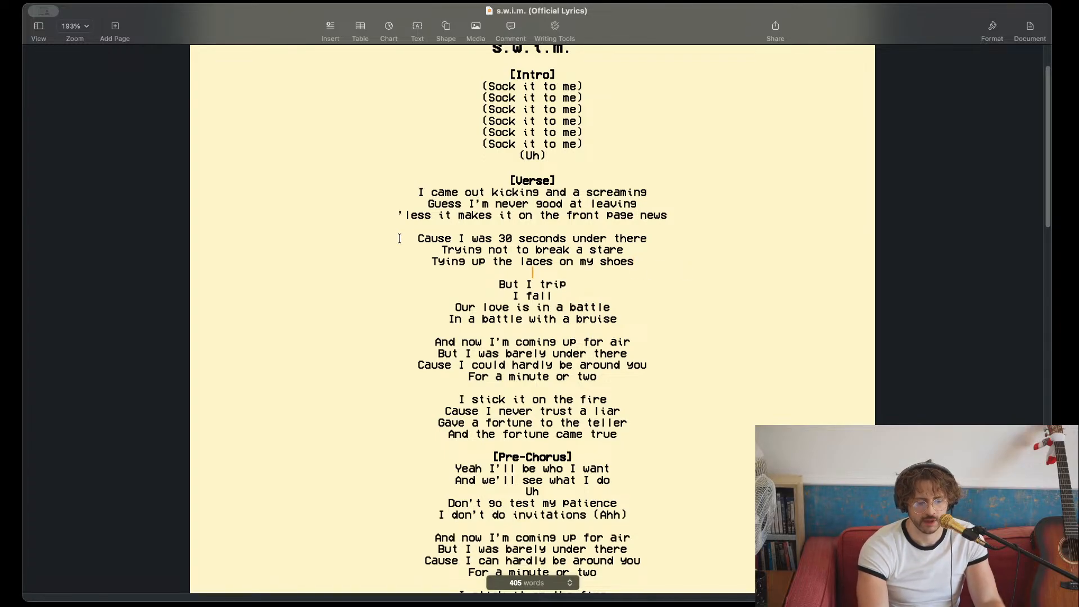
# - Highlight the first verse from "Cause I was 30 seconds" to "with a bruise", highlight just the two battle lines, and clear the selection
pyautogui.moveTo(400, 238); pyautogui.dragTo(629, 325)
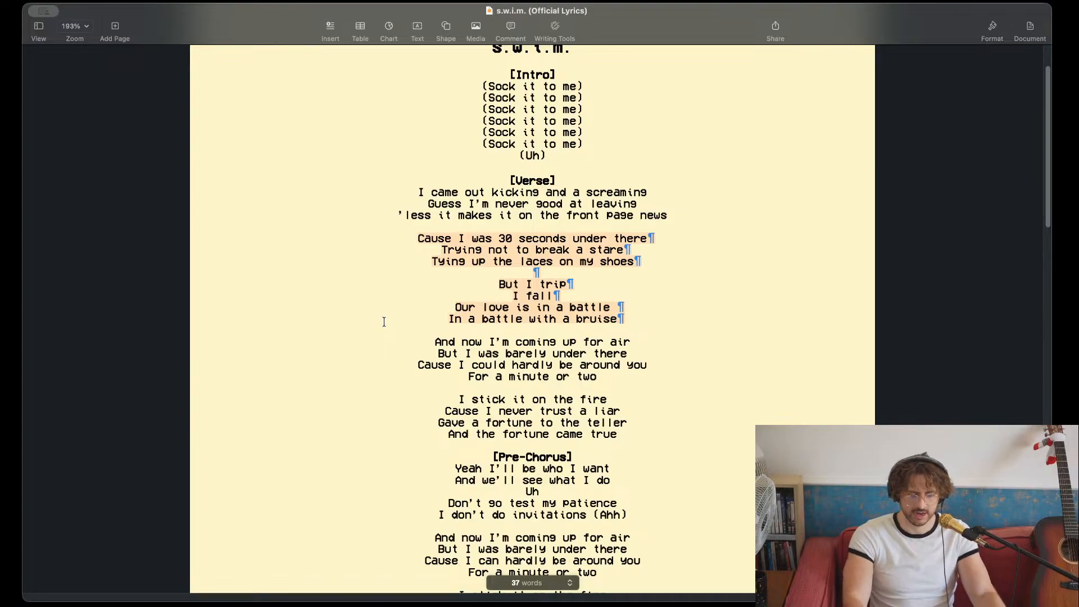
pyautogui.click(437, 298)
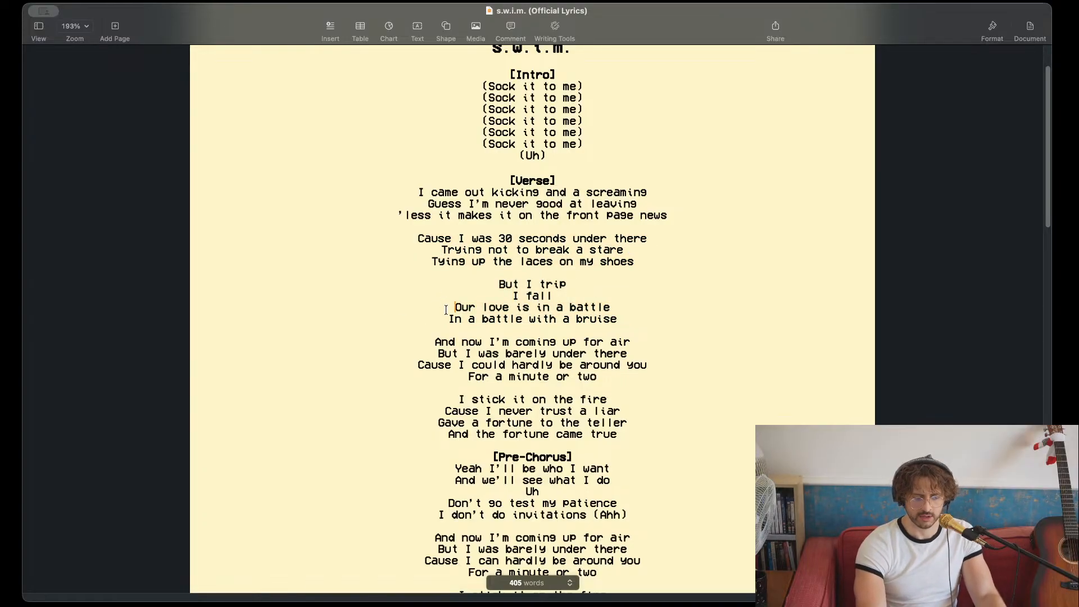
pyautogui.moveTo(446, 310)
pyautogui.mouseDown()
pyautogui.moveTo(621, 320)
pyautogui.moveTo(474, 300)
pyautogui.moveTo(448, 309)
pyautogui.mouseUp()
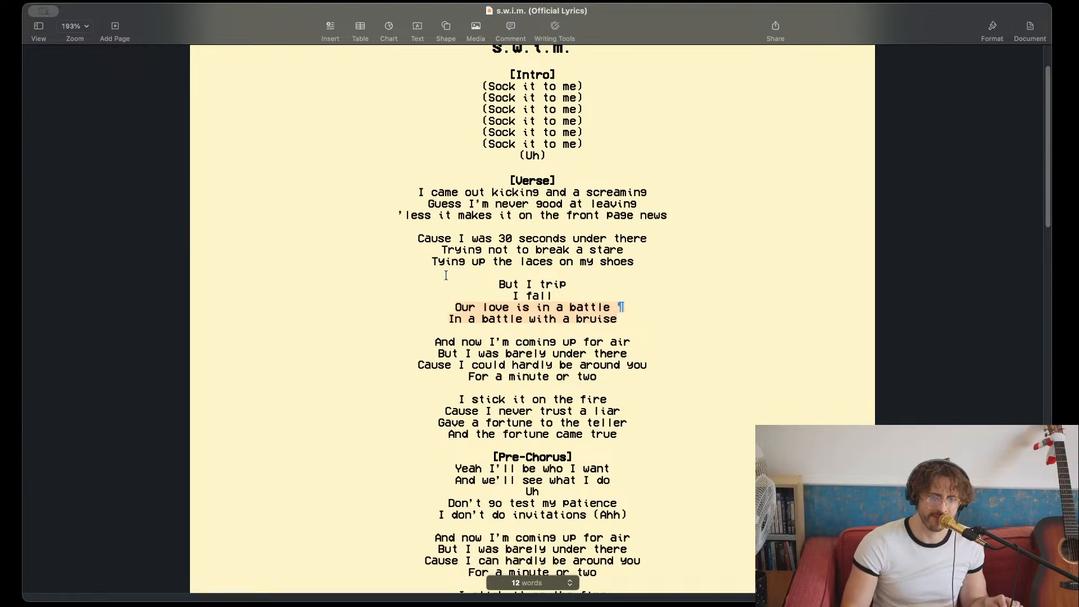
pyautogui.click(397, 309)
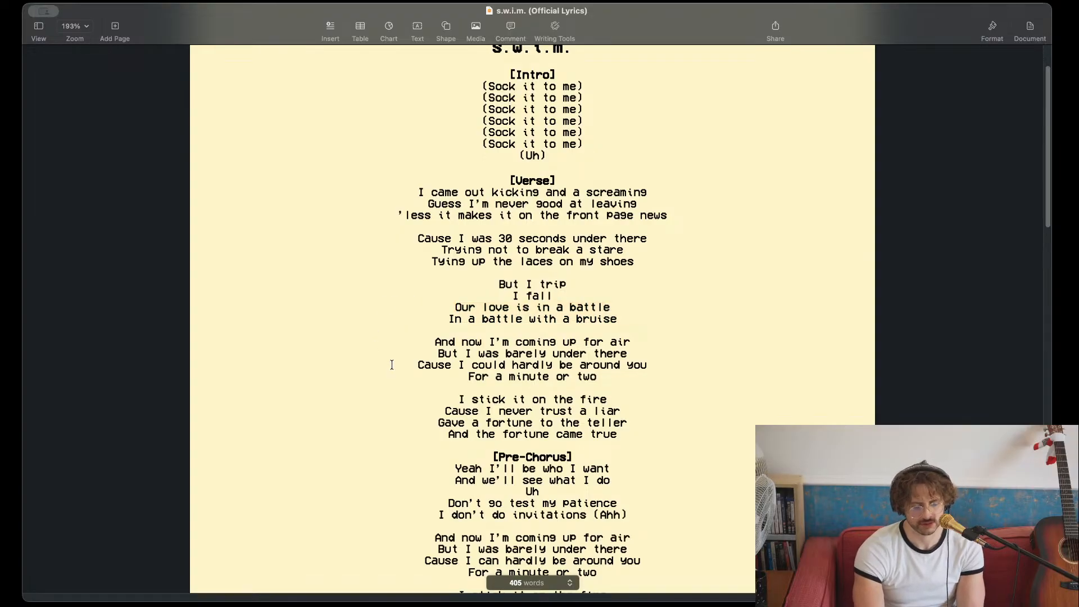
# - Highlight the first verse's four-line stanza beginning "And now I'm coming up for air" and clear the selection
pyautogui.scroll(-2, 392, 365)
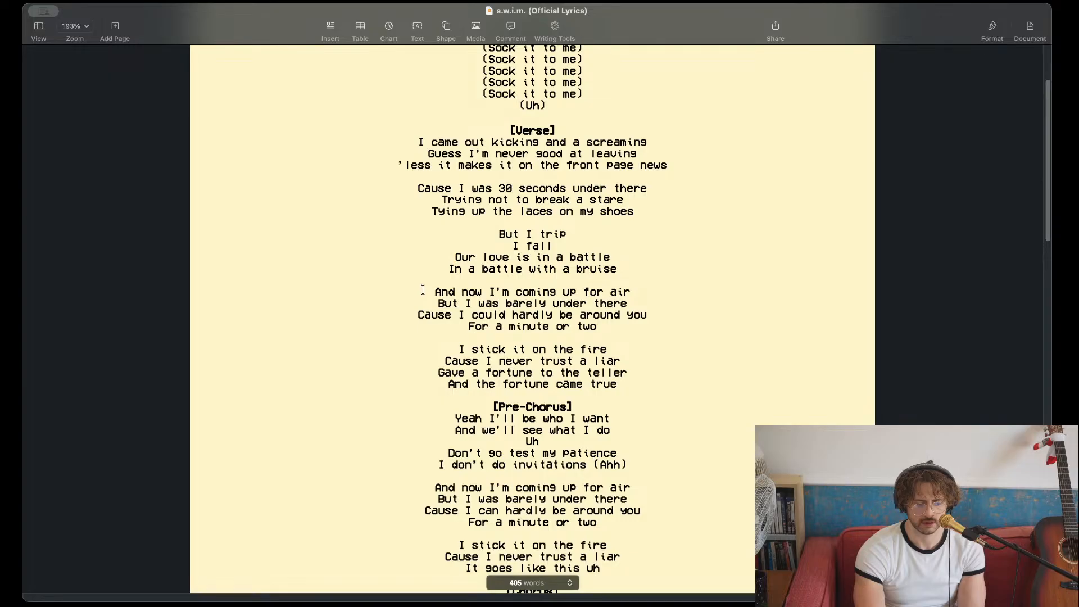
pyautogui.moveTo(421, 296); pyautogui.dragTo(604, 342)
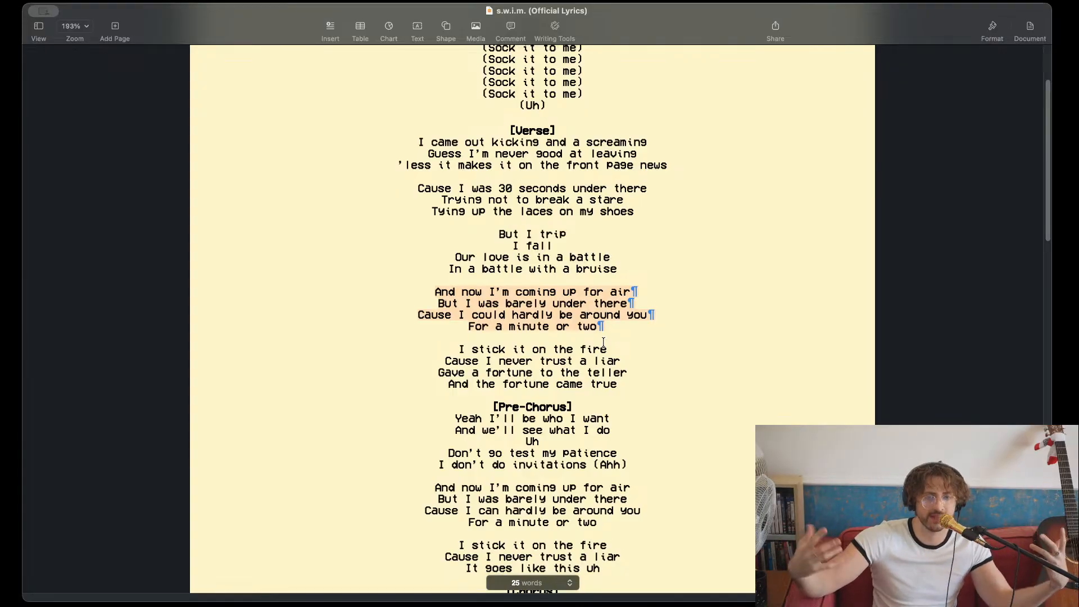
pyautogui.scroll(-2, 668, 371)
pyautogui.click(668, 369)
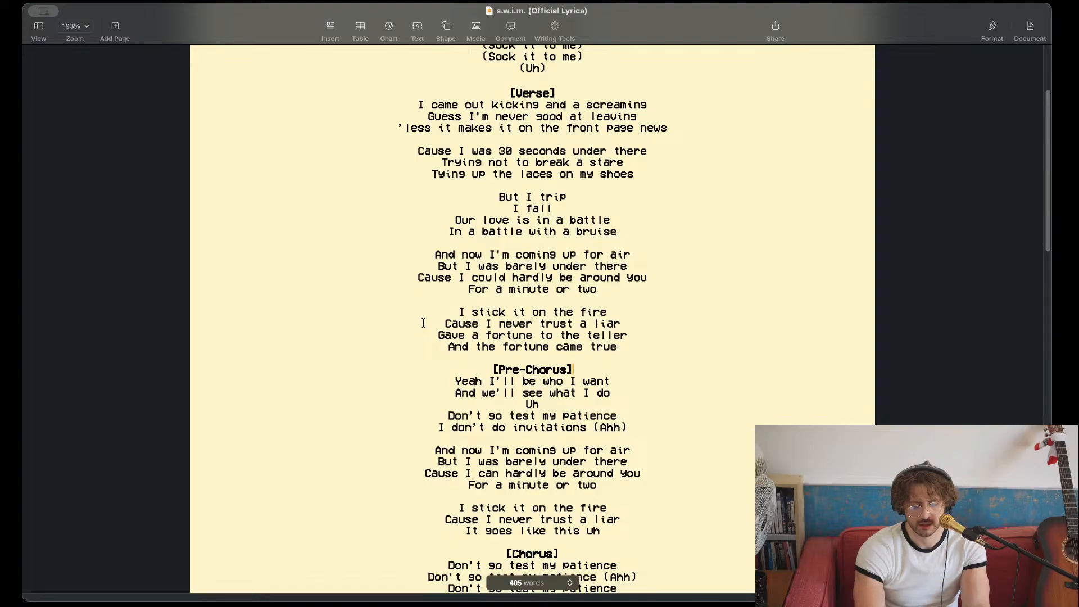
# - Highlight the first verse's "I stick it on the fire" stanza, single out its two fortune lines, and clear the selection
pyautogui.moveTo(460, 312); pyautogui.dragTo(638, 347)
pyautogui.click(663, 354)
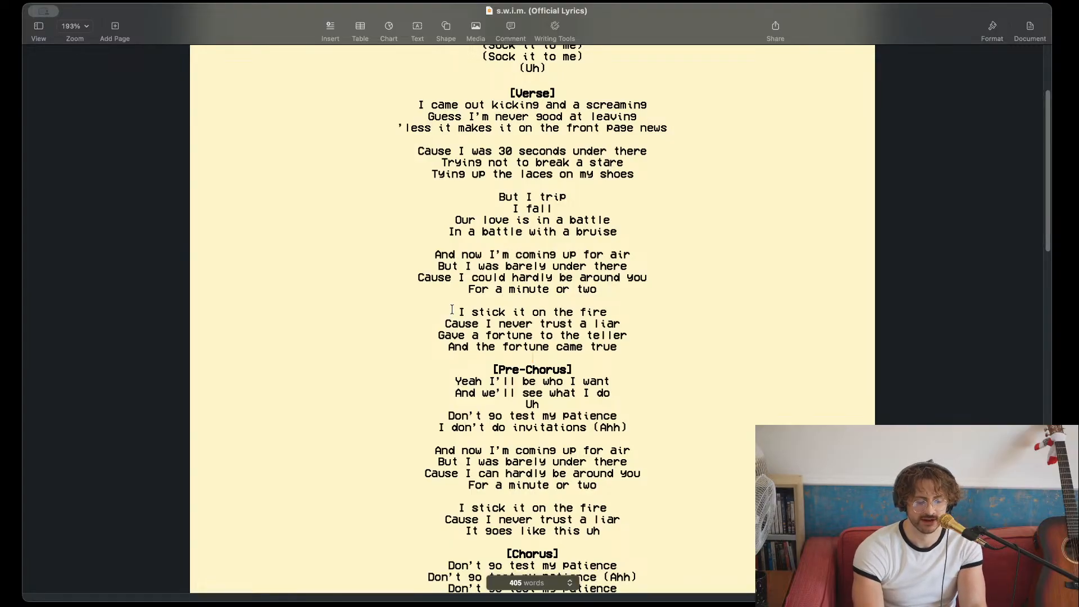
pyautogui.moveTo(457, 308); pyautogui.dragTo(416, 340)
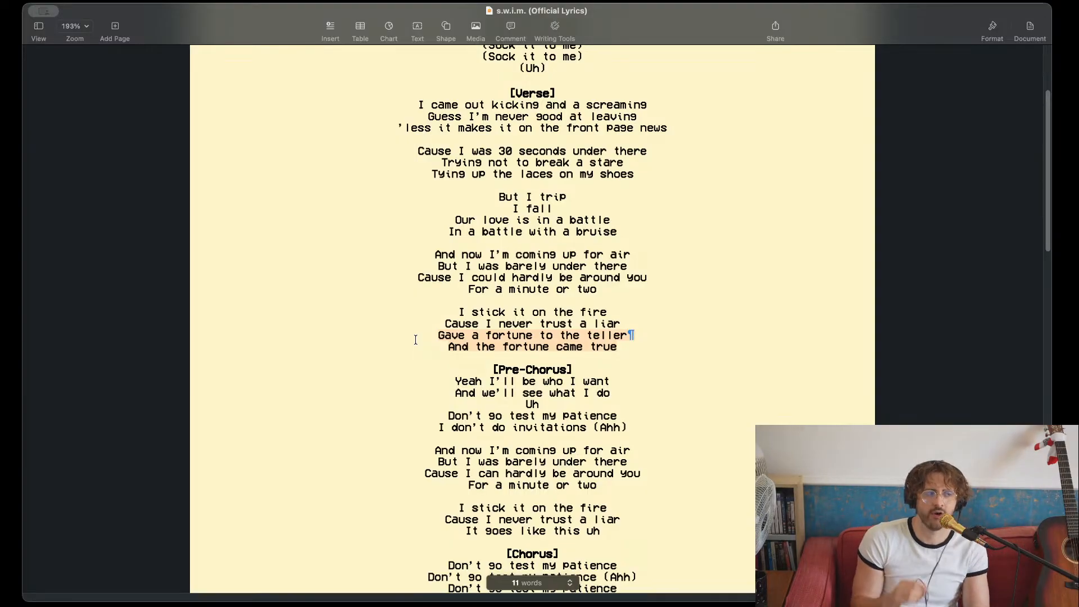
pyautogui.moveTo(416, 339); pyautogui.dragTo(632, 349)
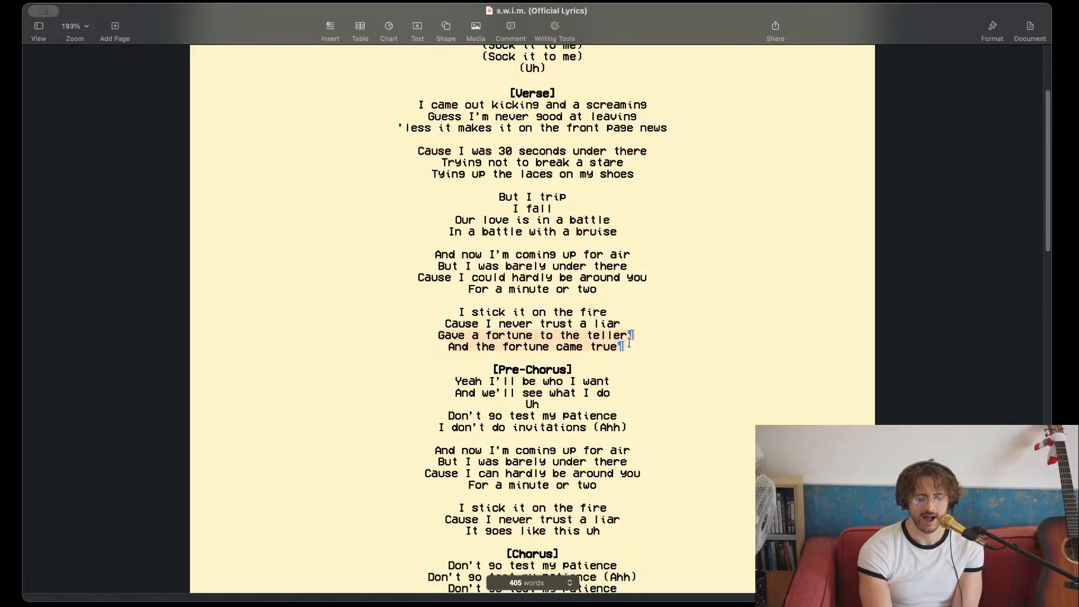
pyautogui.click(665, 349)
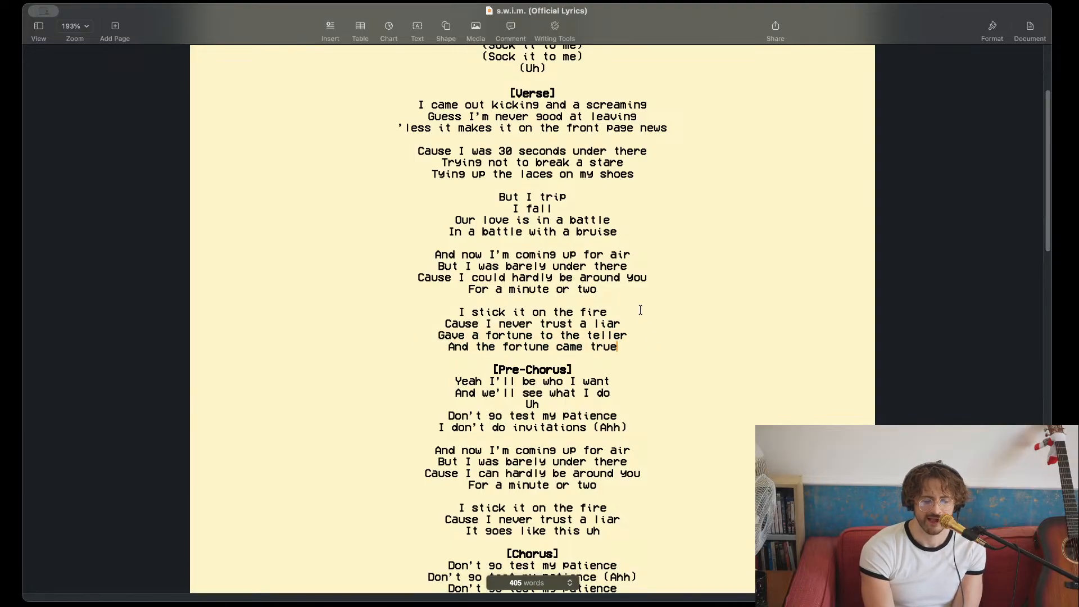
pyautogui.moveTo(637, 346); pyautogui.dragTo(414, 335)
pyautogui.click(413, 335)
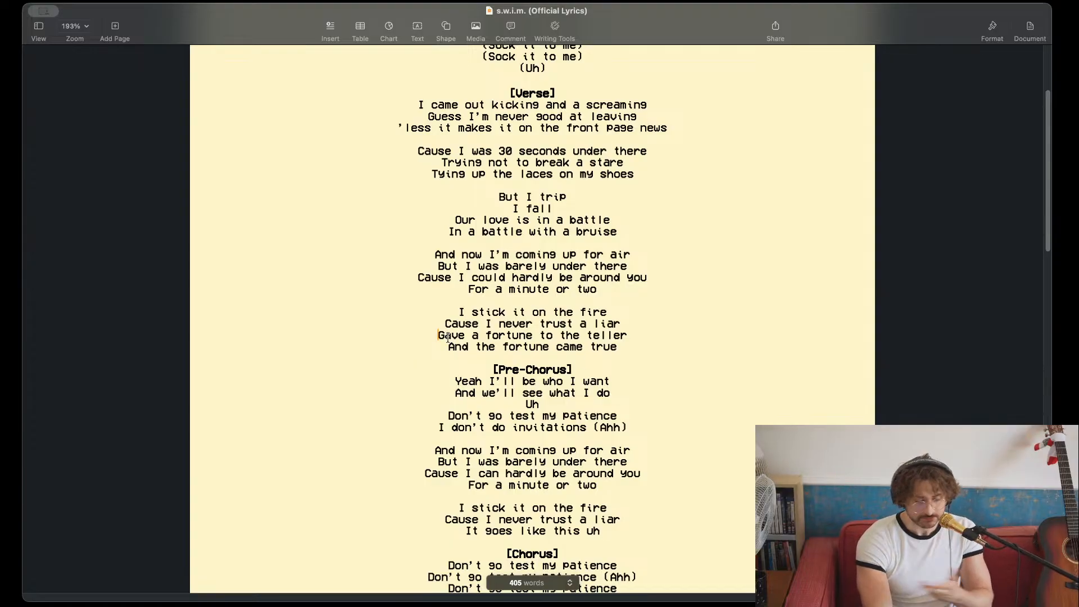
# - Highlight the first five Pre-Chorus lines, from "Yeah I'll be who I want" to "I don't do invitations (Ahh)"
pyautogui.scroll(-3, 453, 338)
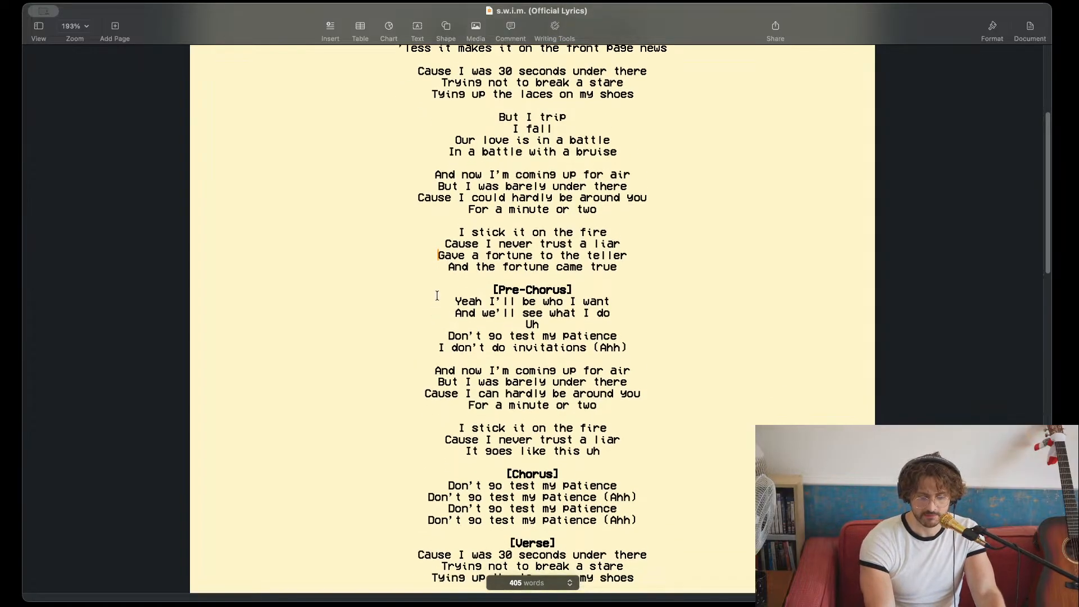
pyautogui.moveTo(455, 301); pyautogui.dragTo(671, 353)
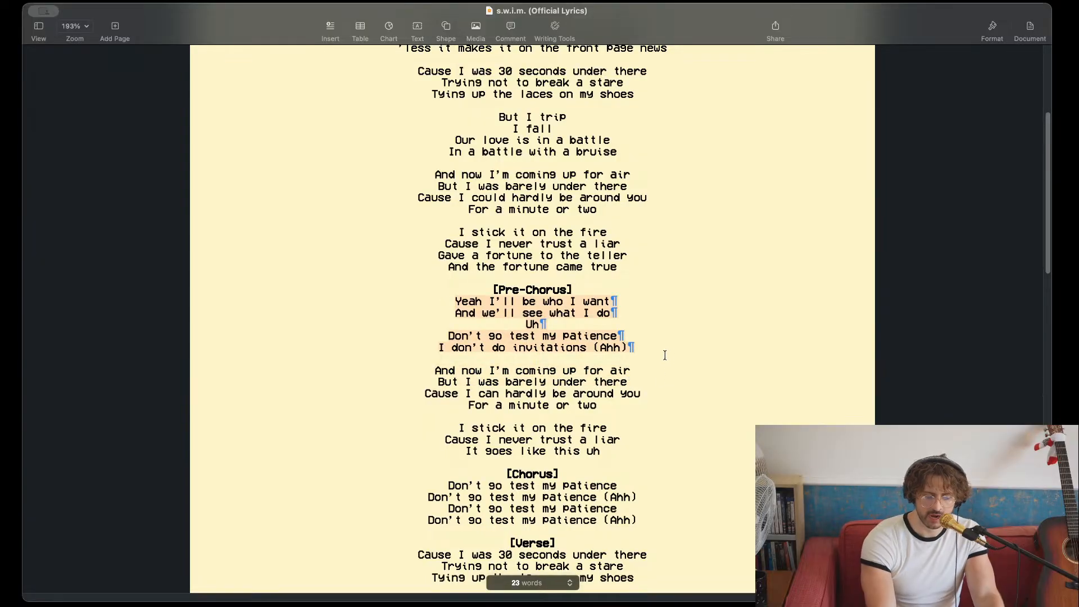
pyautogui.click(691, 304)
pyautogui.moveTo(632, 348); pyautogui.dragTo(450, 302)
pyautogui.click(715, 296)
pyautogui.scroll(-2, 716, 297)
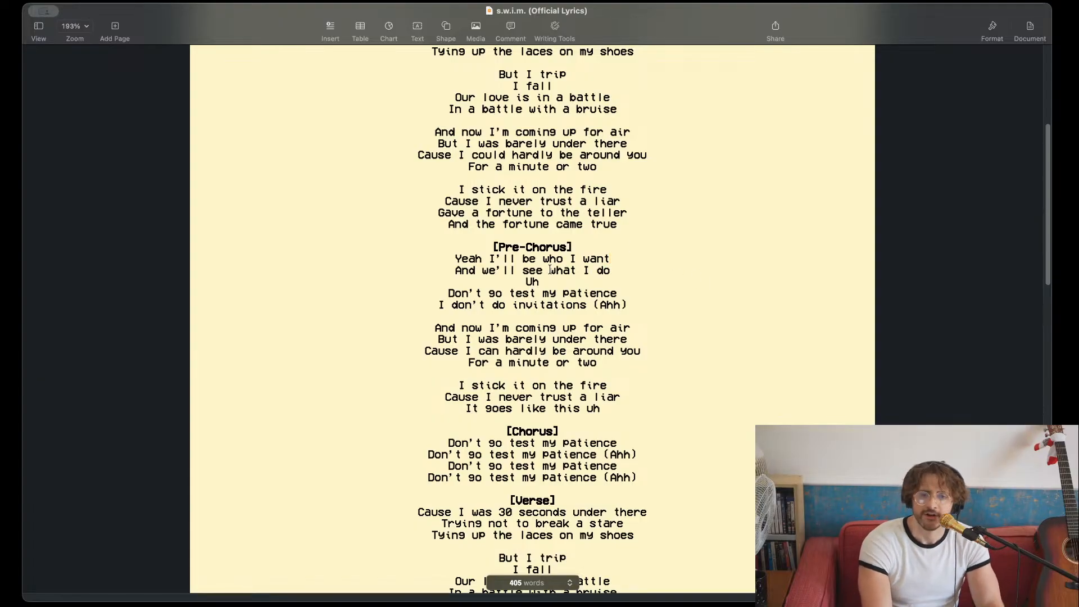
pyautogui.moveTo(450, 260); pyautogui.dragTo(634, 279)
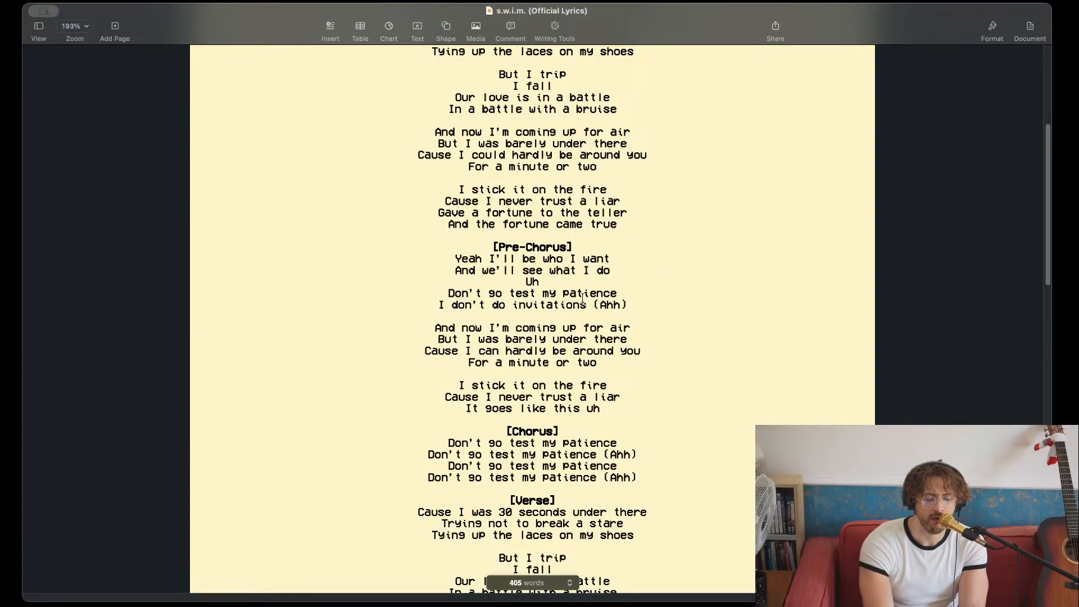
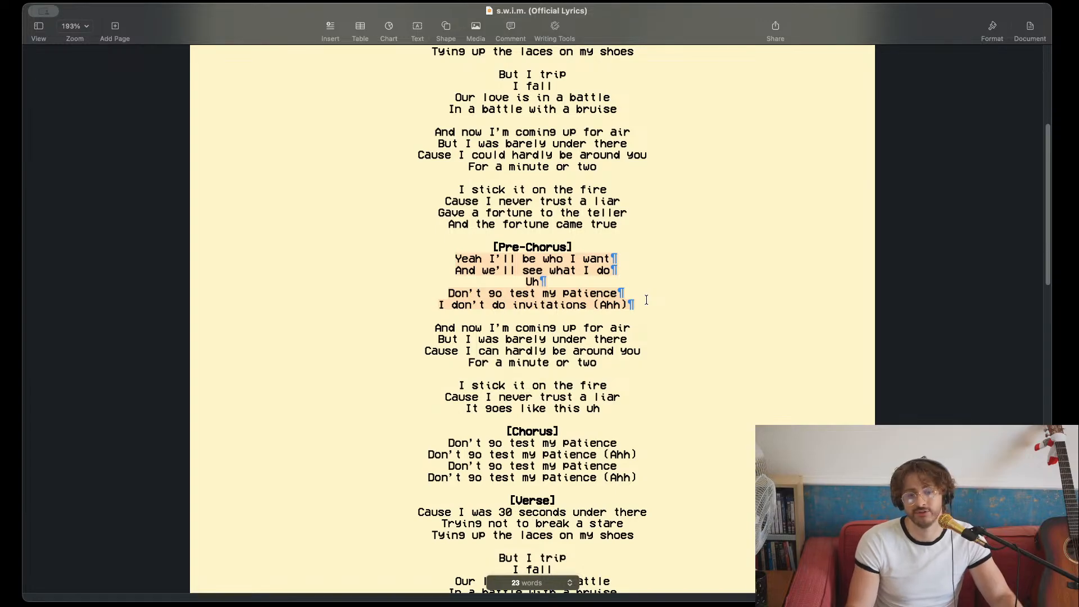
pyautogui.moveTo(646, 300); pyautogui.dragTo(415, 257)
# - Highlight the first Pre-Chorus's lines from "And now I'm coming up for air" to "Cause I never trust a liar", and clear the selection
pyautogui.scroll(-1, 667, 342)
pyautogui.click(668, 340)
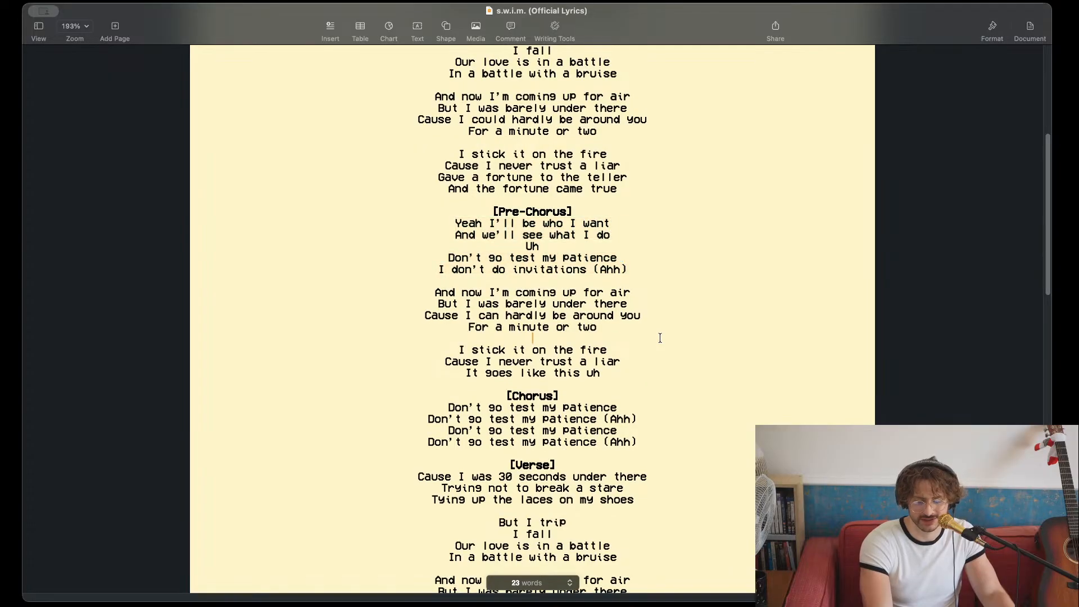
pyautogui.moveTo(439, 289); pyautogui.dragTo(624, 362)
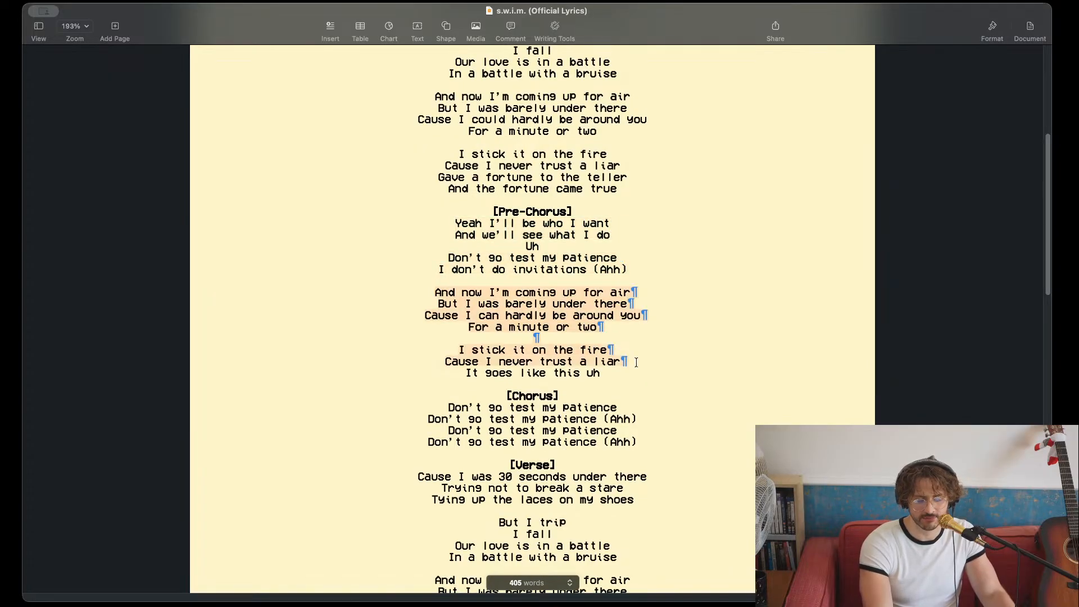
pyautogui.click(627, 374)
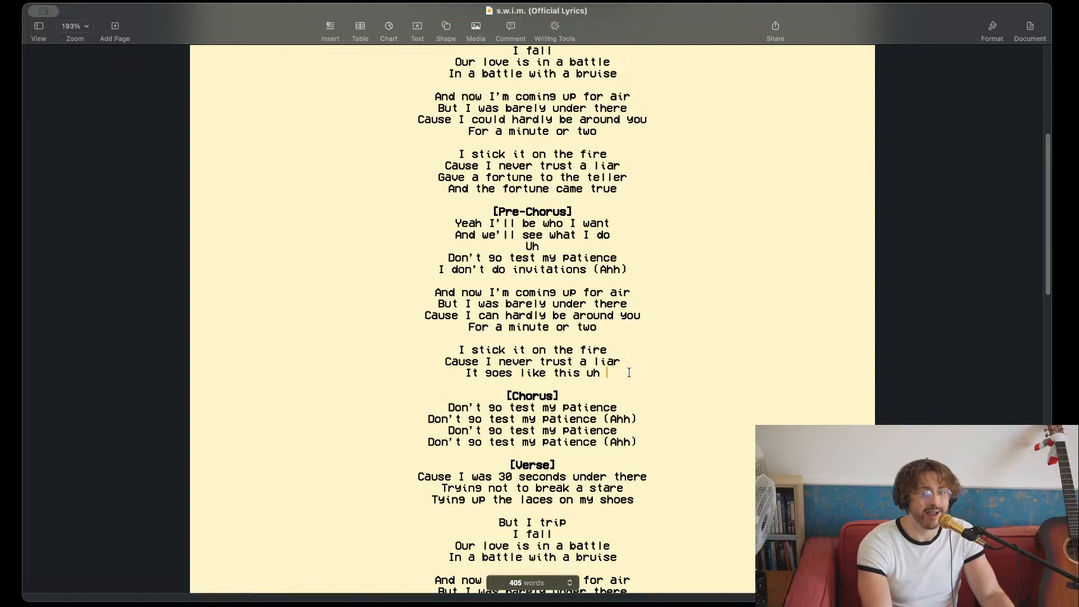
# - Highlight the first Pre-Chorus from "And now I'm coming up for air" through the Chorus heading, compare it with the first verse, and clear the selection
pyautogui.scroll(-3, 629, 373)
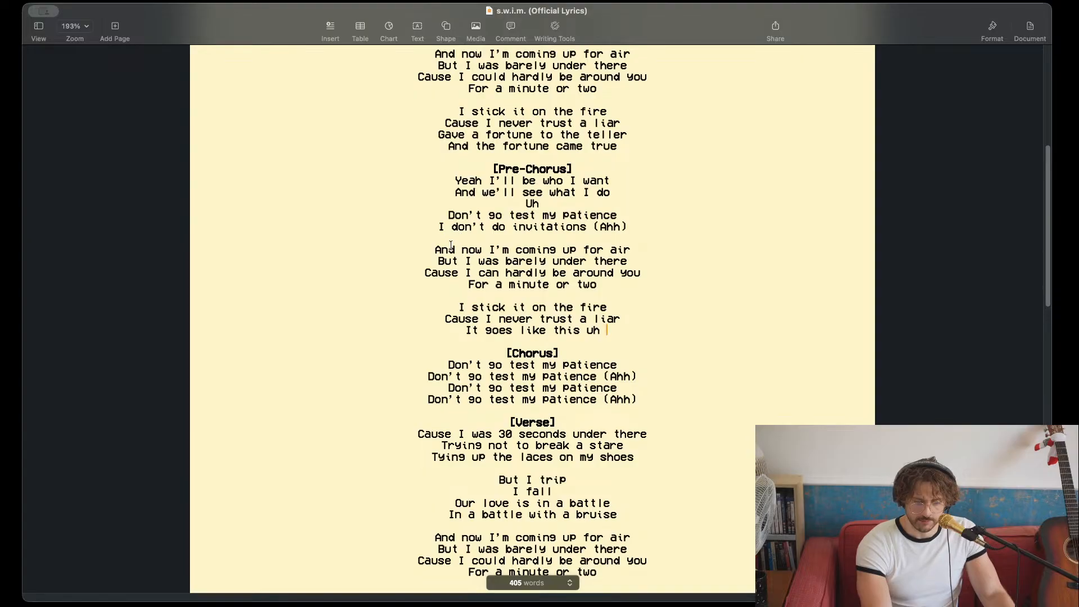
pyautogui.moveTo(424, 250); pyautogui.dragTo(600, 349)
pyautogui.scroll(1, 573, 293)
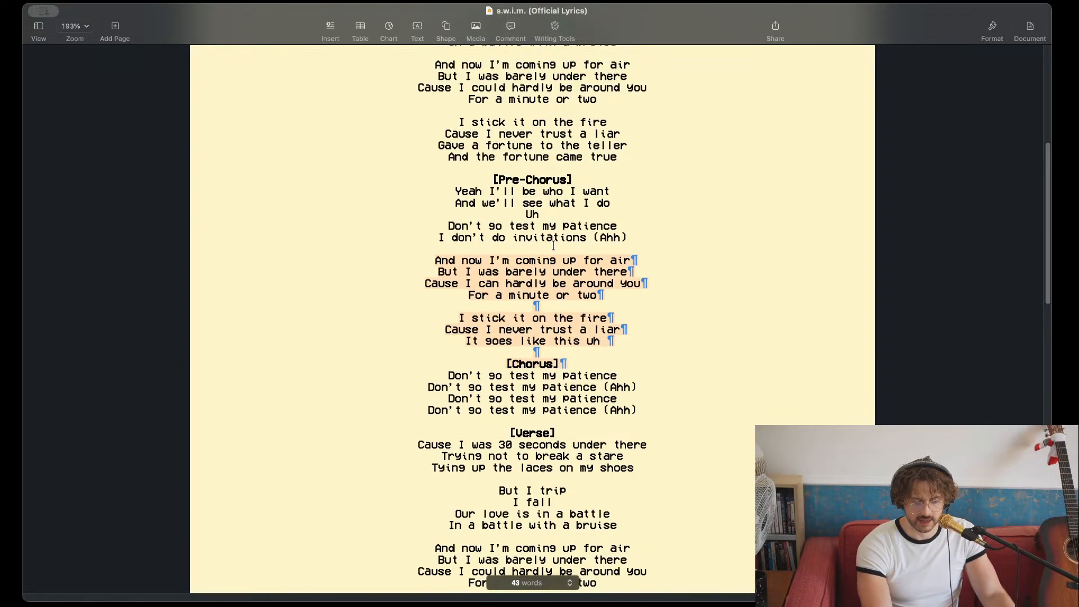
pyautogui.scroll(4, 535, 239)
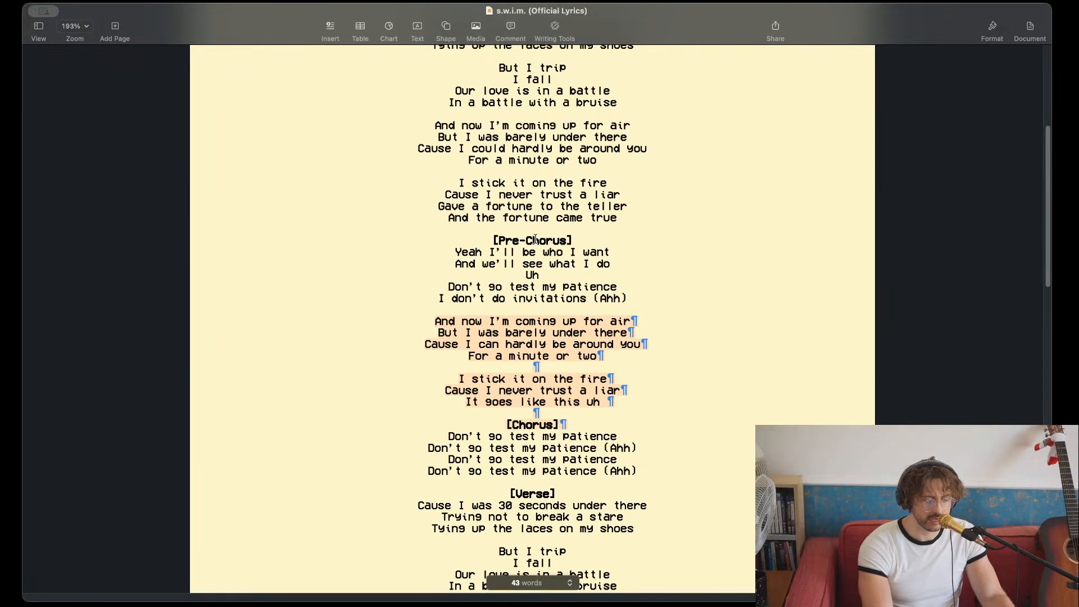
pyautogui.scroll(5, 528, 224)
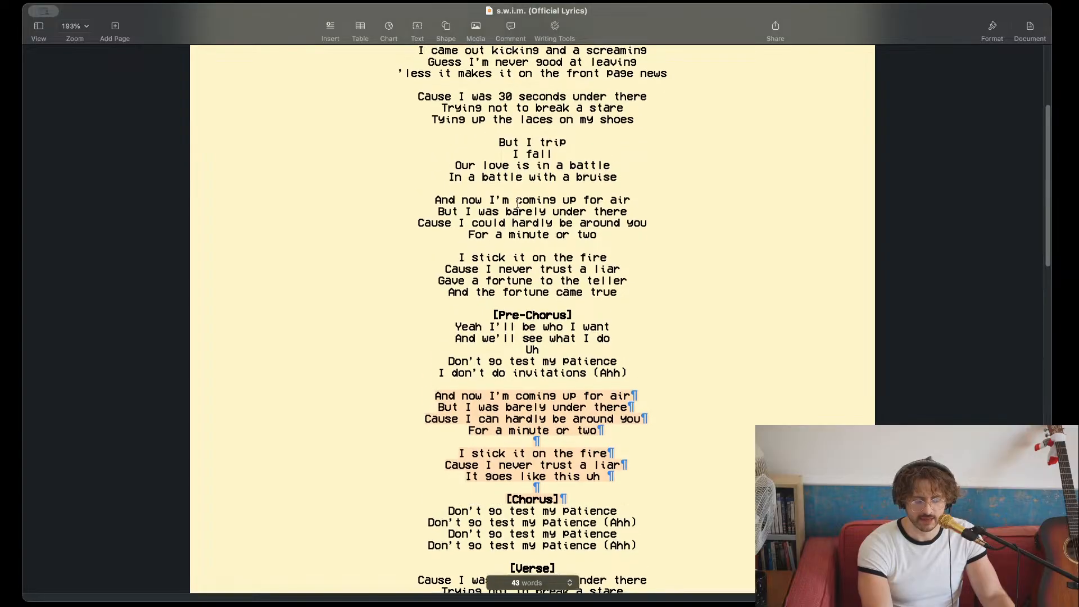
pyautogui.scroll(-10, 517, 202)
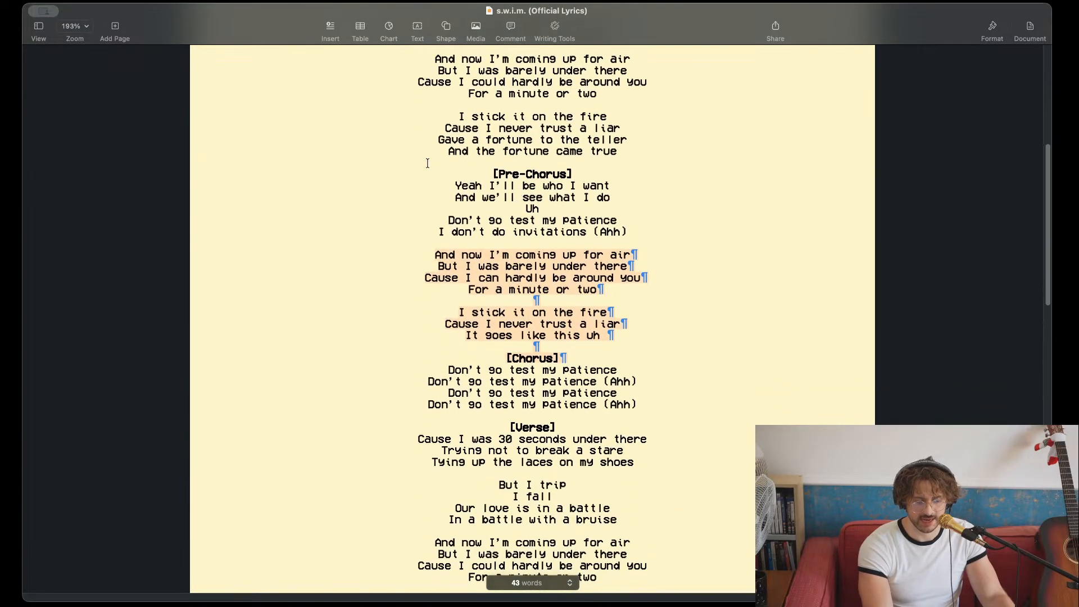
pyautogui.click(434, 301)
pyautogui.moveTo(446, 324); pyautogui.dragTo(670, 353)
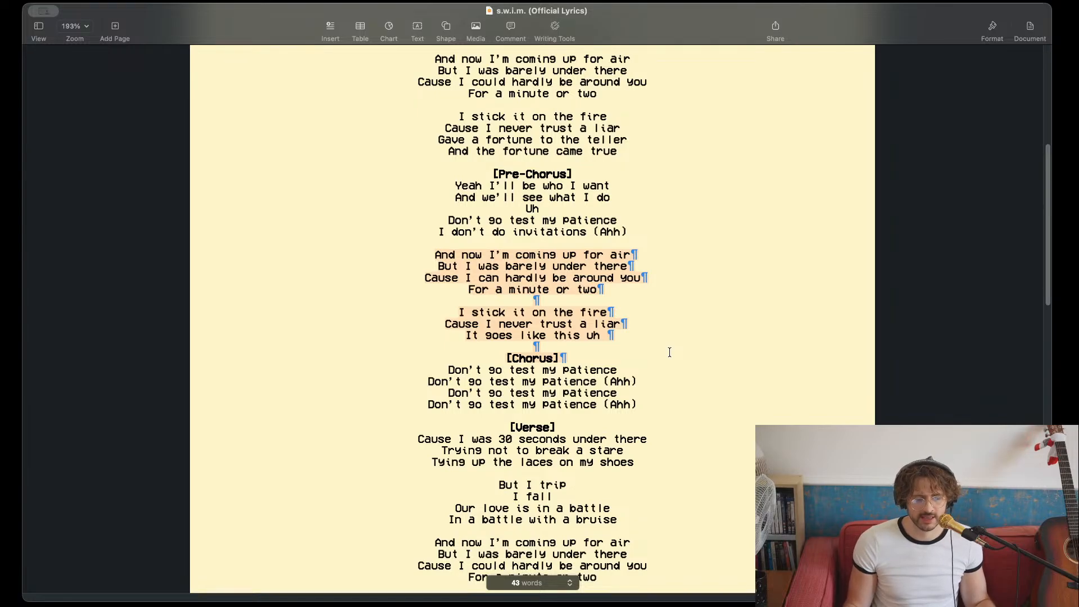
pyautogui.click(710, 279)
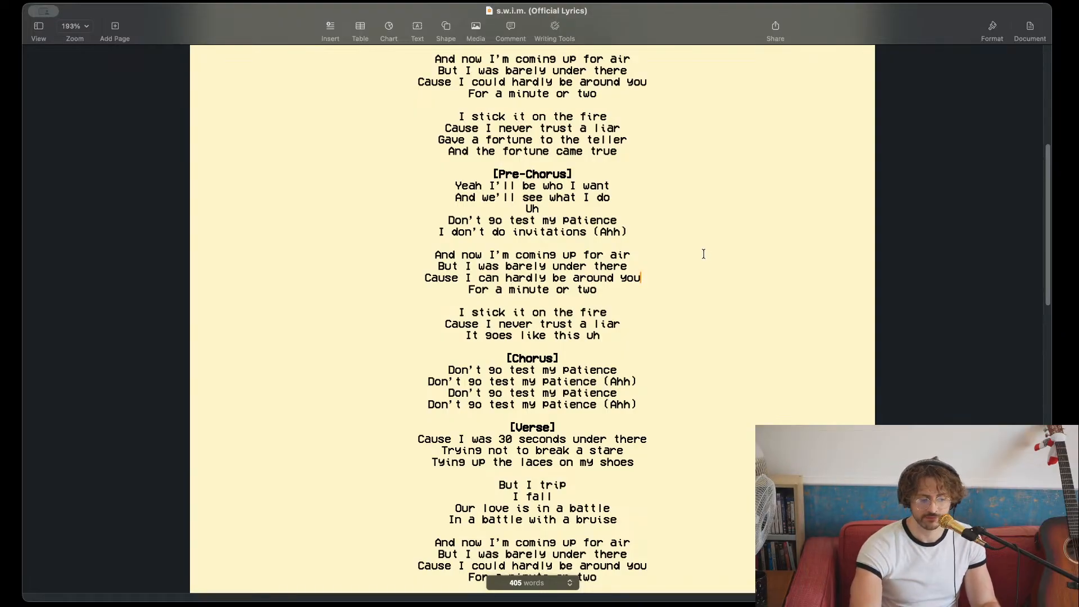
# - Highlight the second verse from "Cause I was 30 seconds under there" to "In a battle with a bruise"
pyautogui.scroll(-2, 502, 405)
pyautogui.scroll(-2, 502, 406)
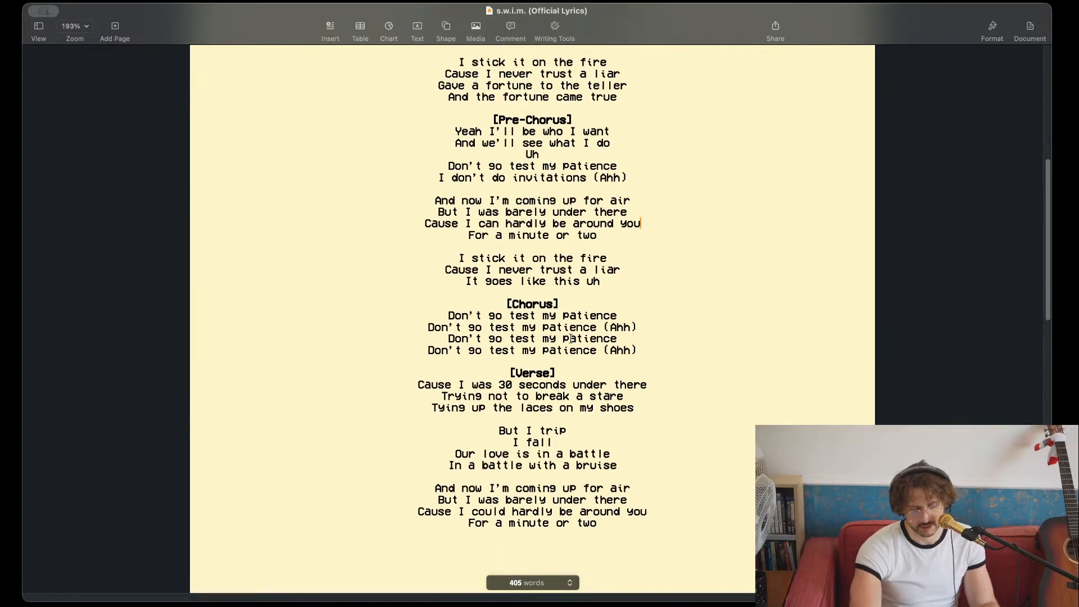
pyautogui.scroll(-4, 573, 333)
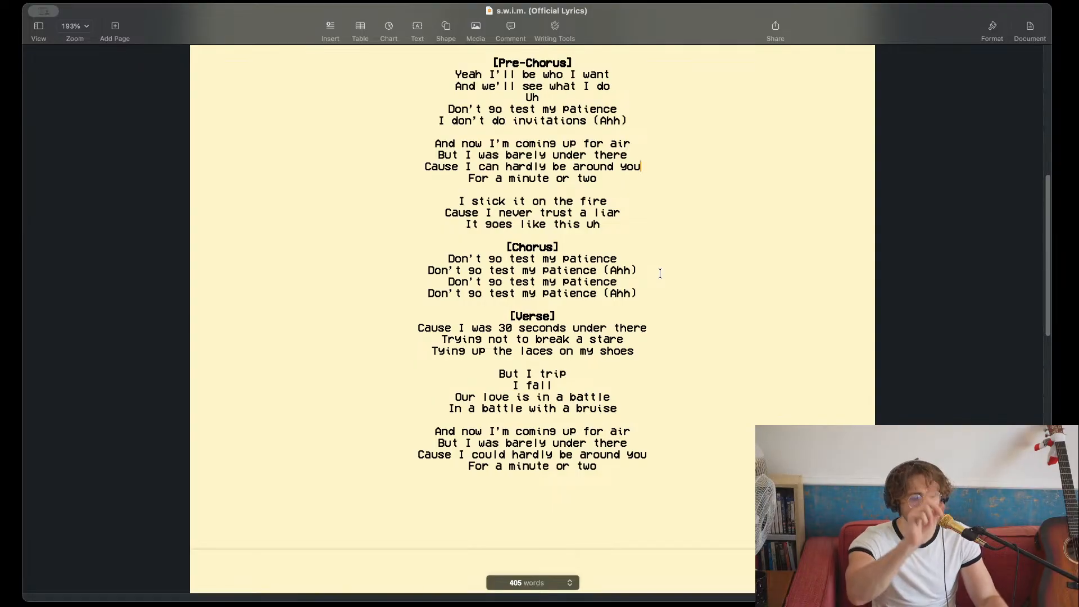
pyautogui.scroll(-2, 540, 276)
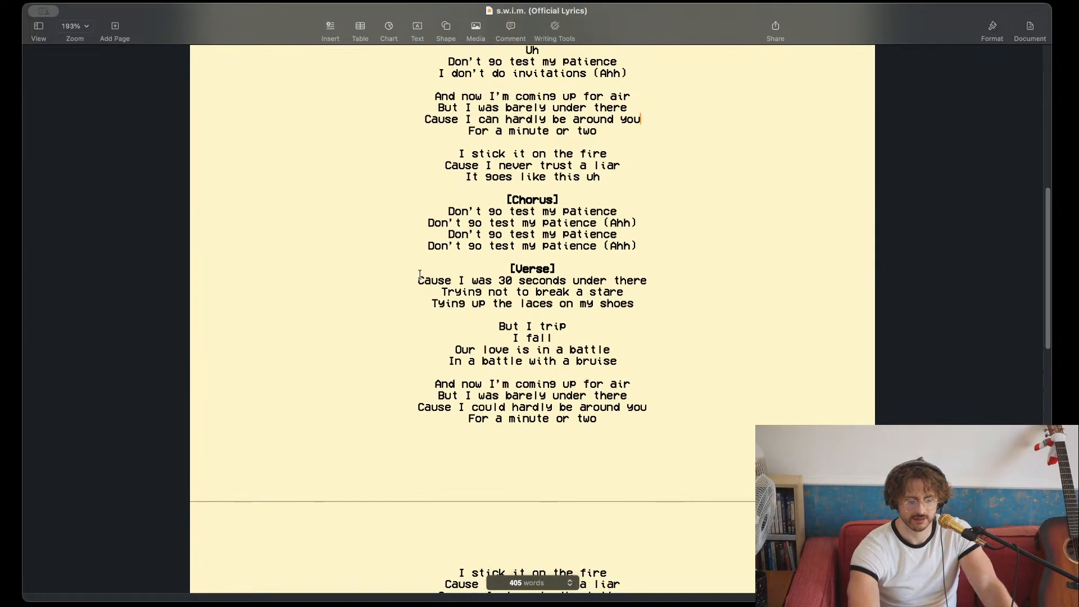
pyautogui.moveTo(420, 280); pyautogui.dragTo(622, 361)
# - Look through the lyrics following the second verse, clear the verse selection, and return to the second verse
pyautogui.scroll(-4, 636, 354)
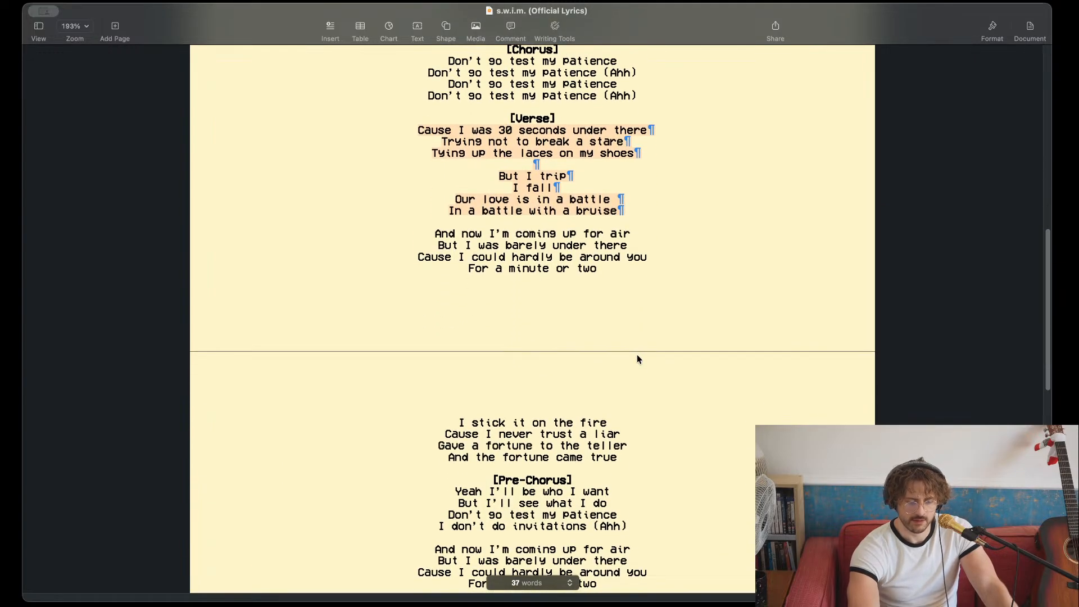
pyautogui.scroll(-8, 636, 354)
pyautogui.scroll(-5, 636, 355)
pyautogui.scroll(12, 666, 280)
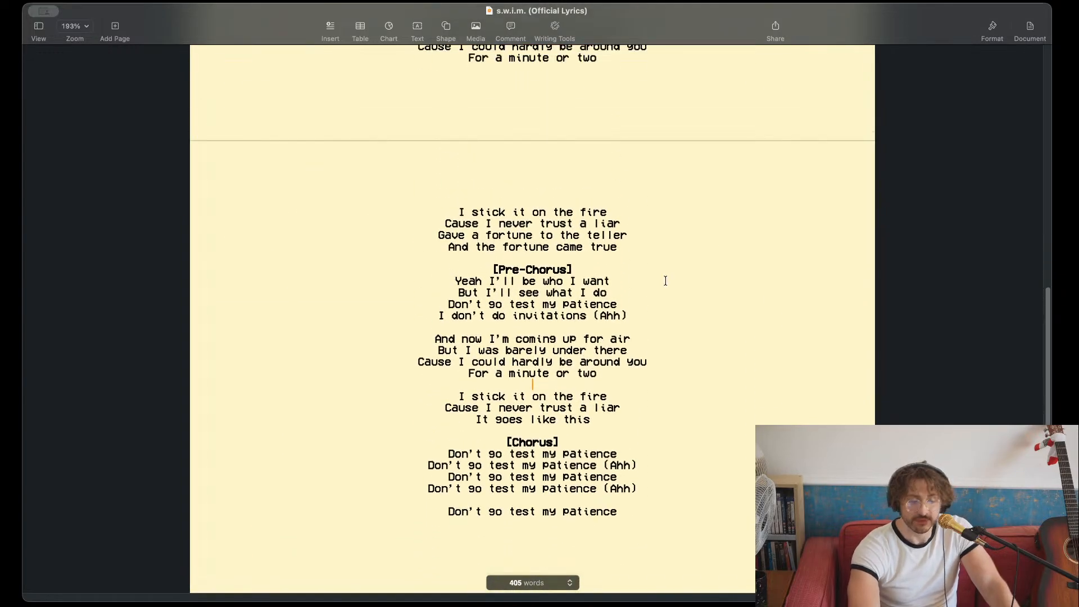
pyautogui.click(579, 226)
pyautogui.scroll(3, 579, 226)
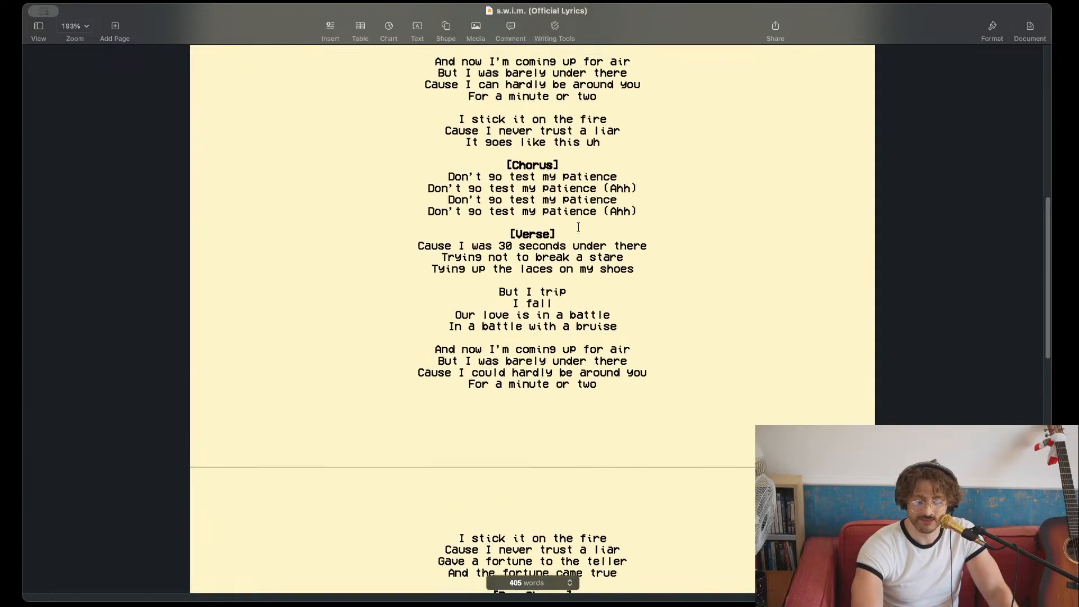
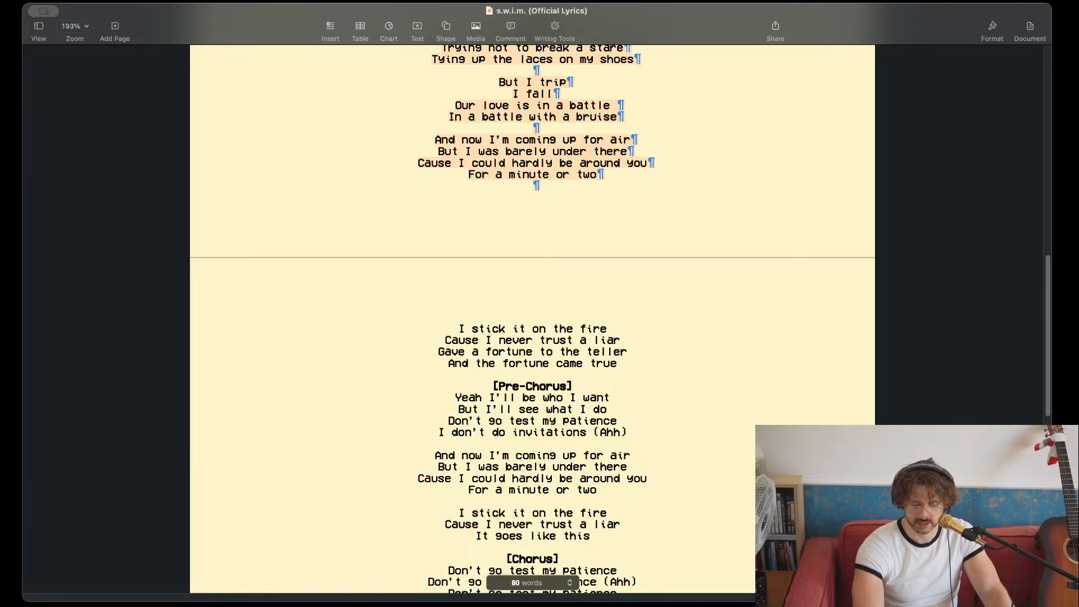
# - Switch to the Logic Pro project, bring the Verse 2A bass and guitar tracks into view, and play from bar 37
pyautogui.press('super+Tab')
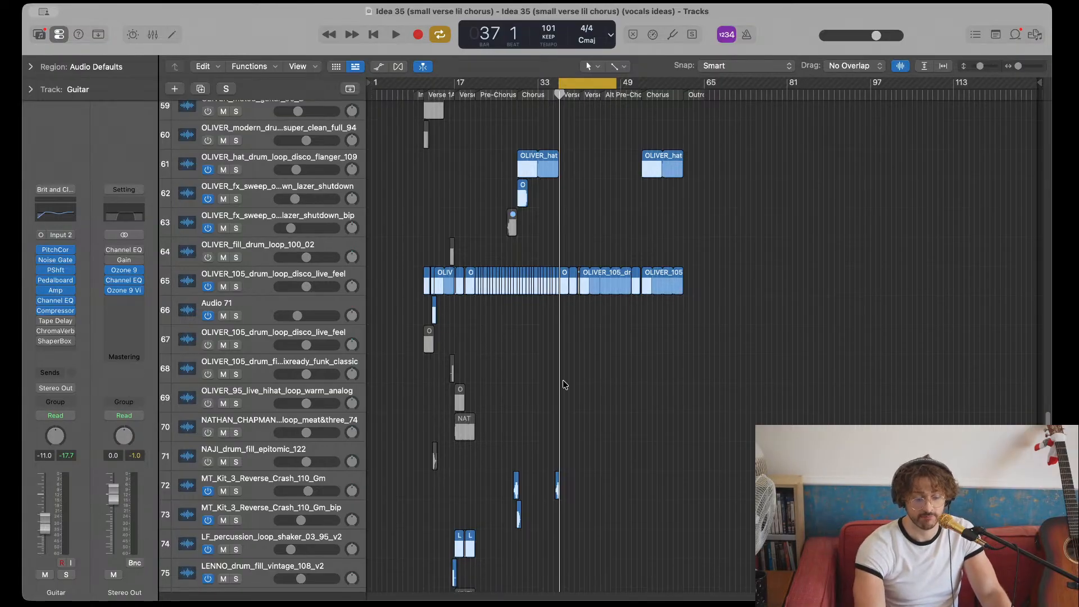
pyautogui.scroll(5, 549, 332)
pyautogui.hscroll(2, 549, 331)
pyautogui.scroll(1, 549, 331)
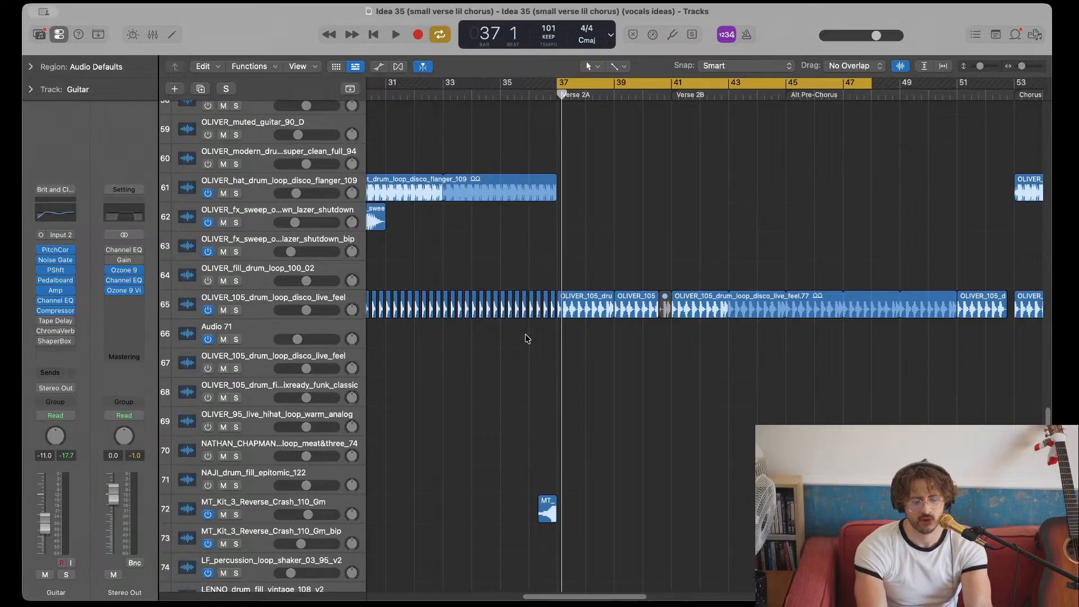
pyautogui.scroll(5, 526, 338)
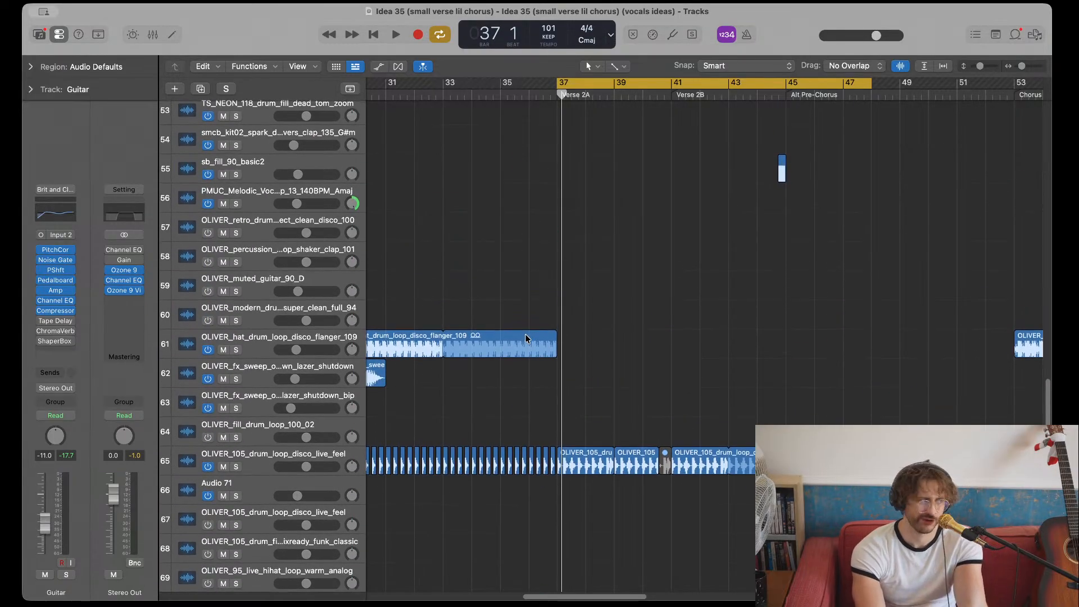
pyautogui.scroll(15, 594, 336)
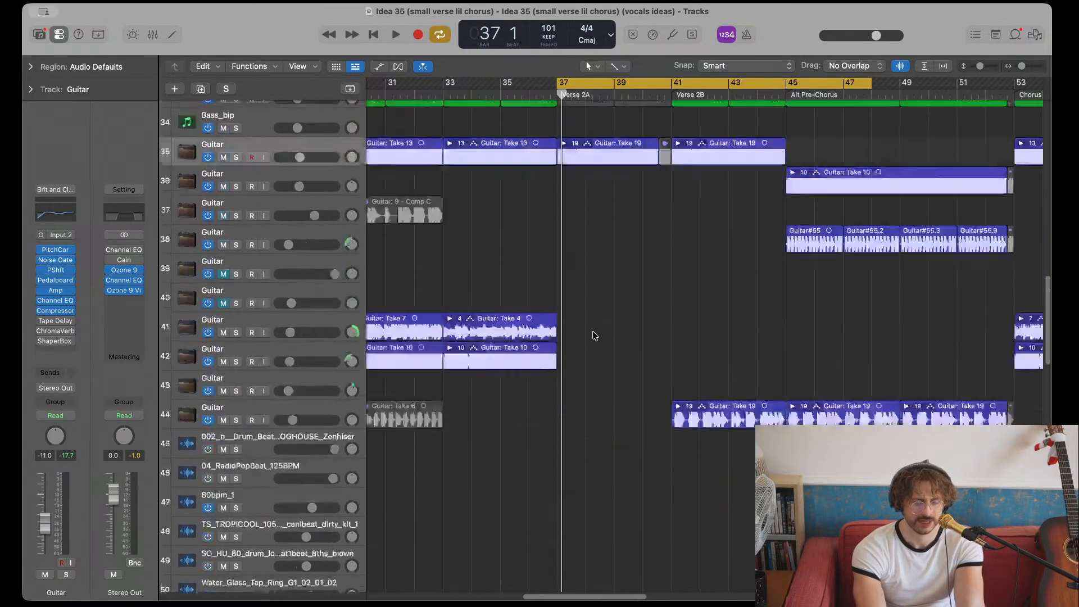
pyautogui.scroll(8, 595, 336)
pyautogui.hscroll(-2, 643, 279)
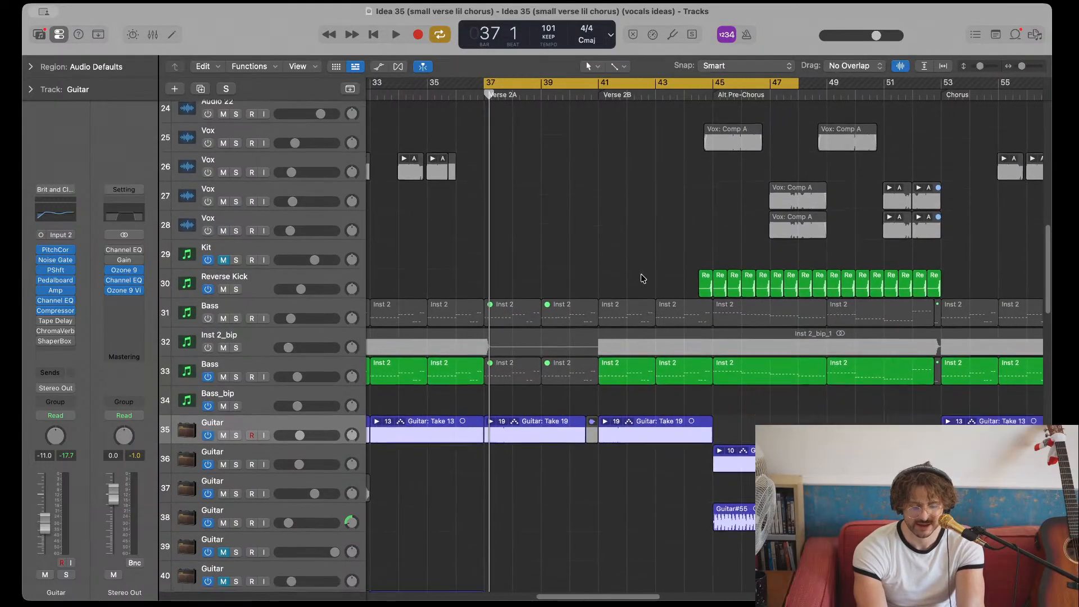
pyautogui.scroll(-1, 643, 278)
pyautogui.press('space')
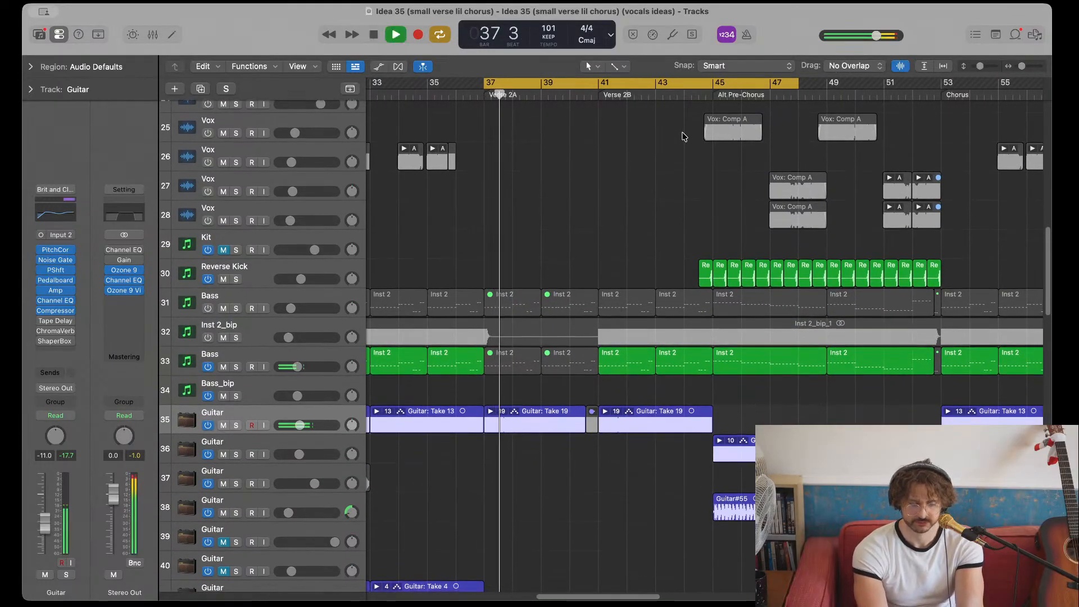
# - Set the cycle range from bar 41 to bar 53, covering Verse 2B and the Alt Pre-Chorus, and stop playback
pyautogui.hscroll(2, 683, 136)
pyautogui.click(545, 96)
pyautogui.hscroll(1, 623, 122)
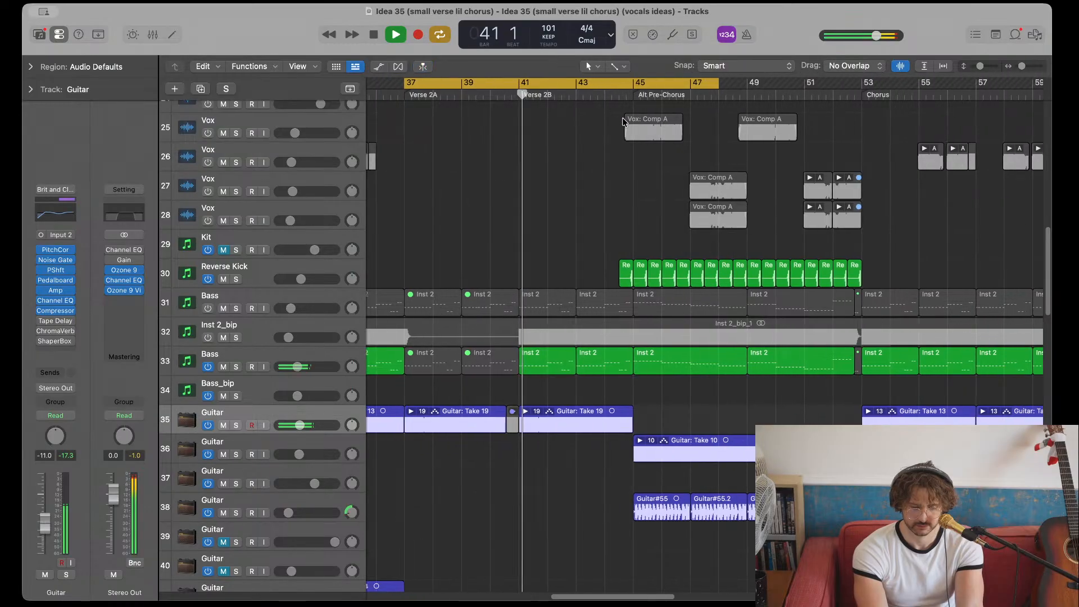
pyautogui.click(506, 91)
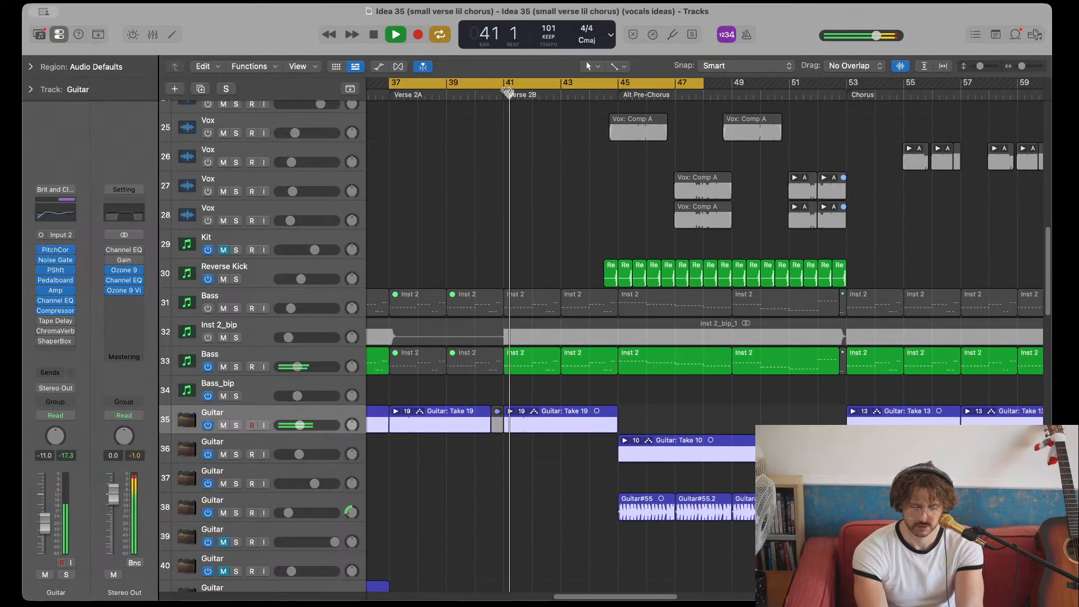
pyautogui.moveTo(506, 91); pyautogui.dragTo(847, 83)
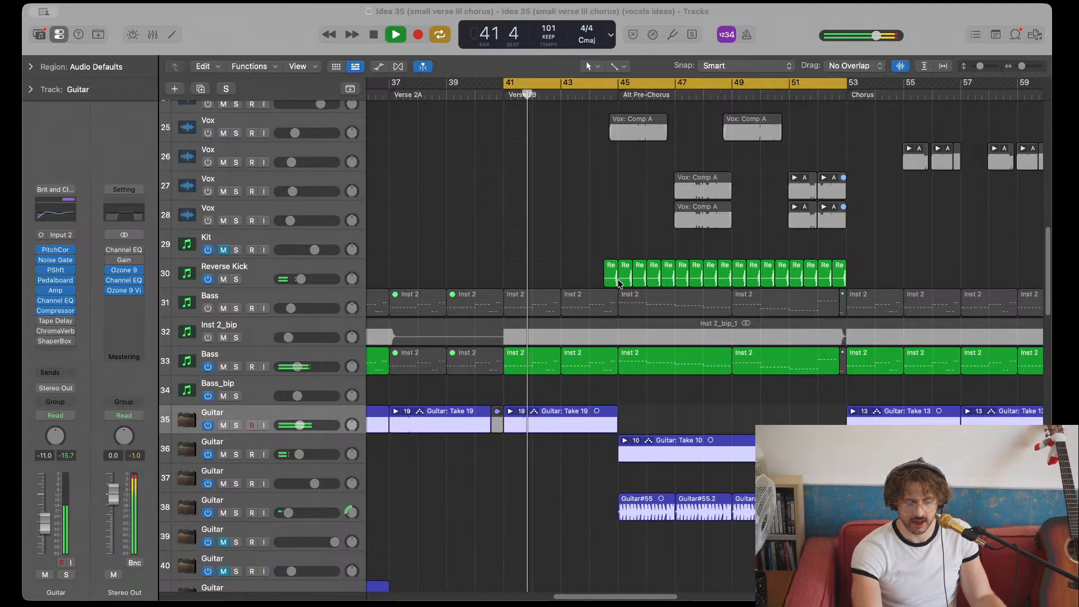
pyautogui.press('space')
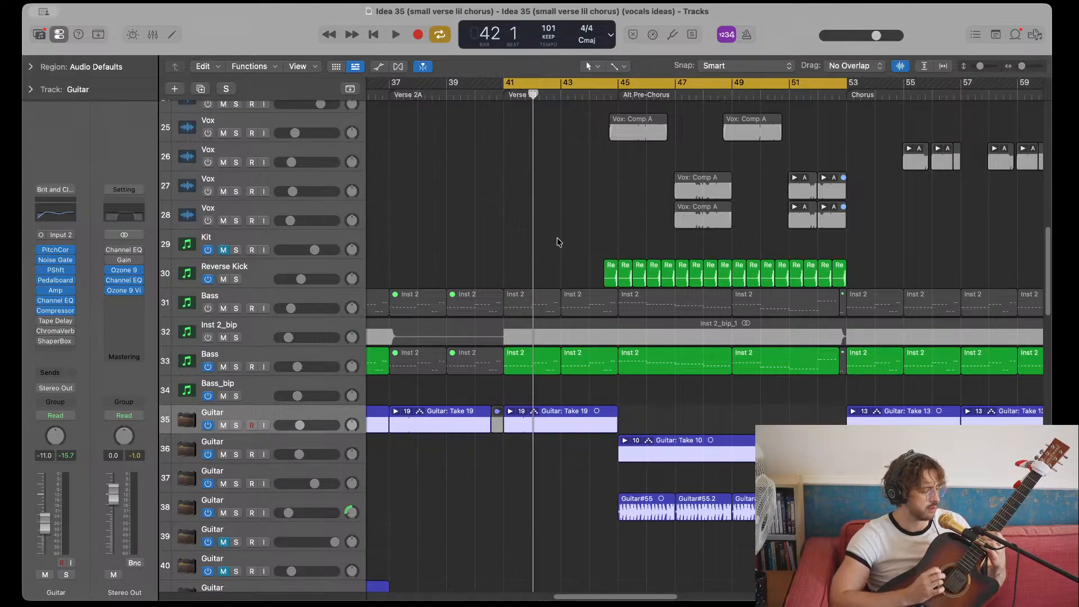
# - Open the Bass track's Alt Pre-Chorus region at bar 45 in the Piano Roll, examine its notes, and deselect the selected note
pyautogui.doubleClick(690, 356)
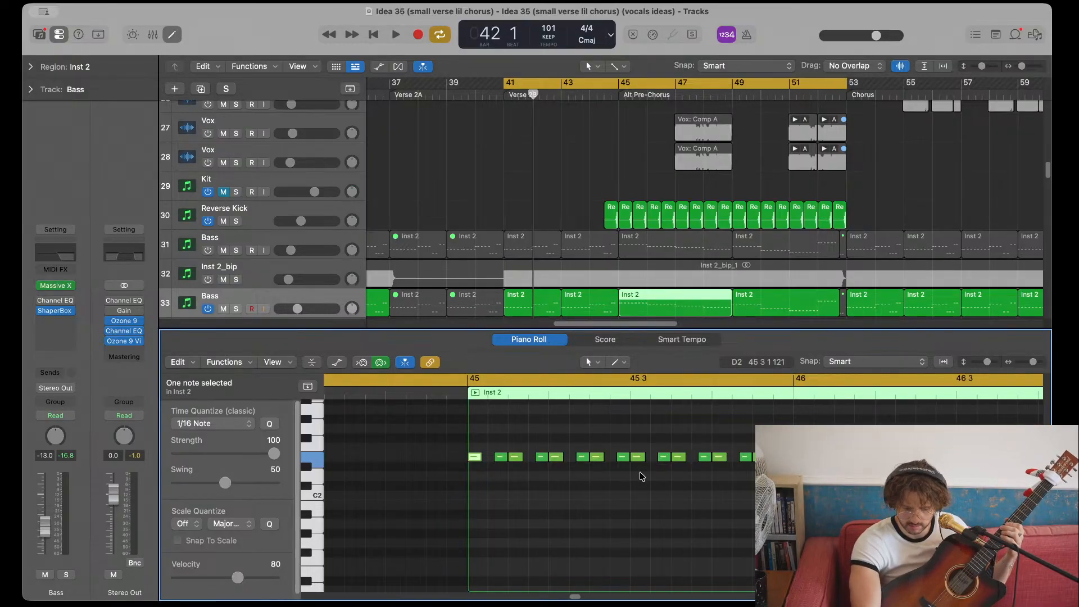
pyautogui.hscroll(10, 623, 474)
pyautogui.hscroll(3, 623, 473)
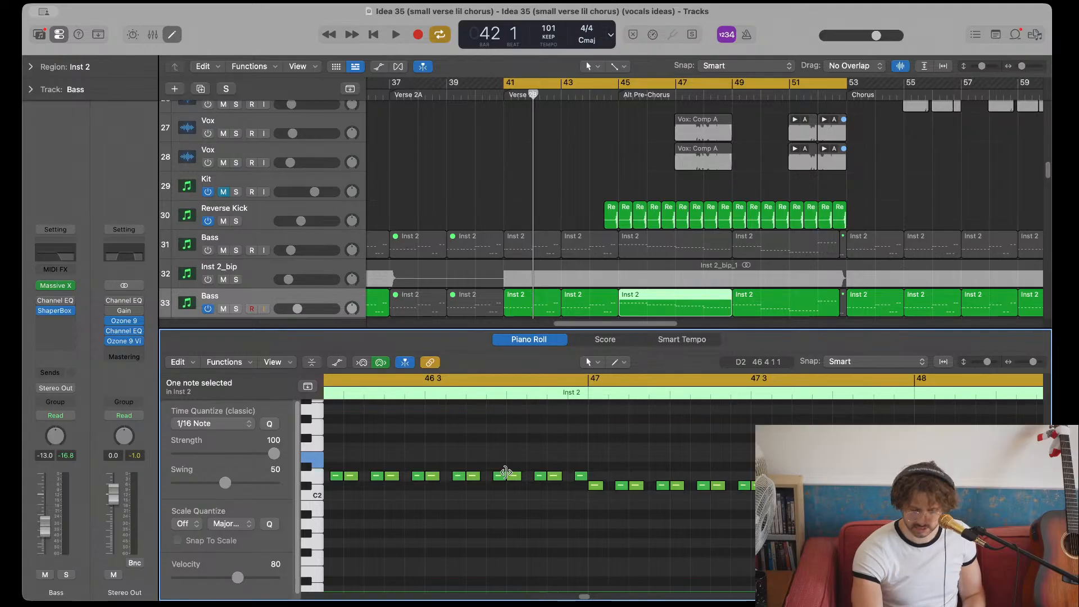
pyautogui.click(498, 413)
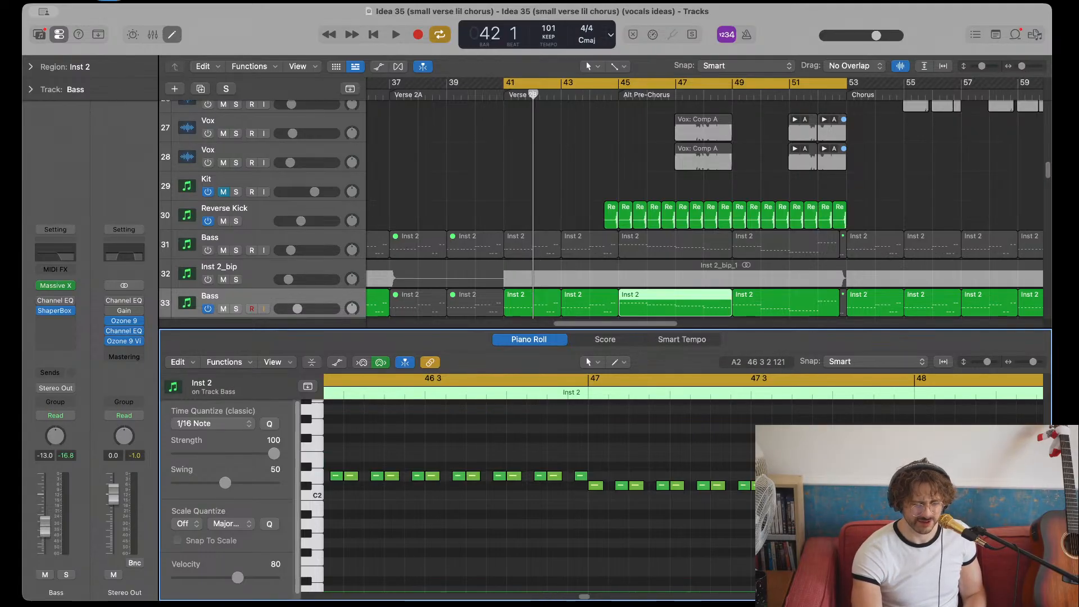
# - Browse for a project to open, going through the T9 drive and the Desktop to the safety in jumpers folder
pyautogui.click(180, 45)
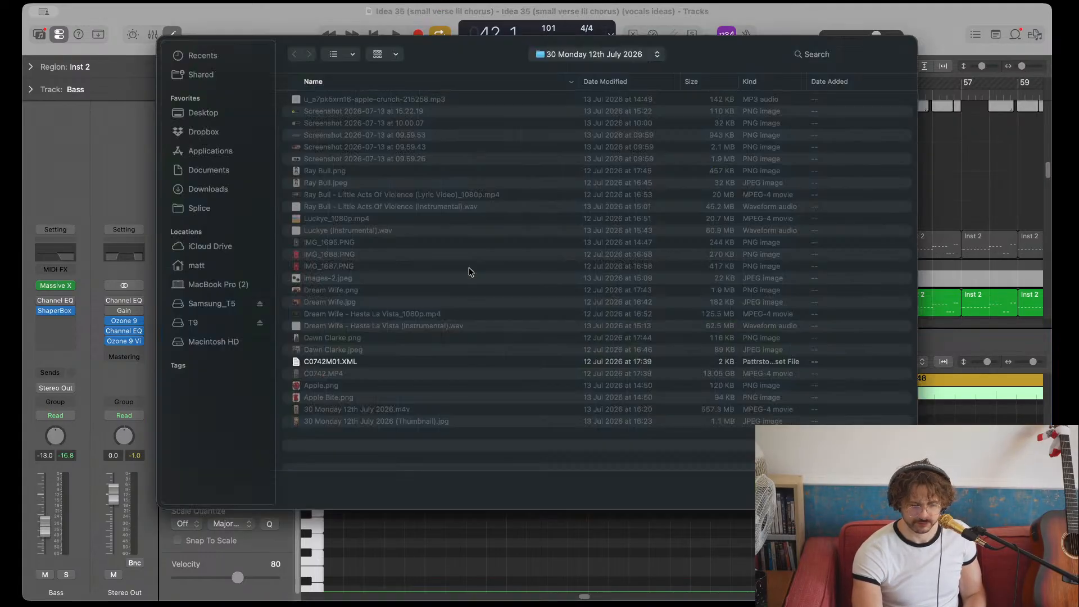
pyautogui.click(201, 324)
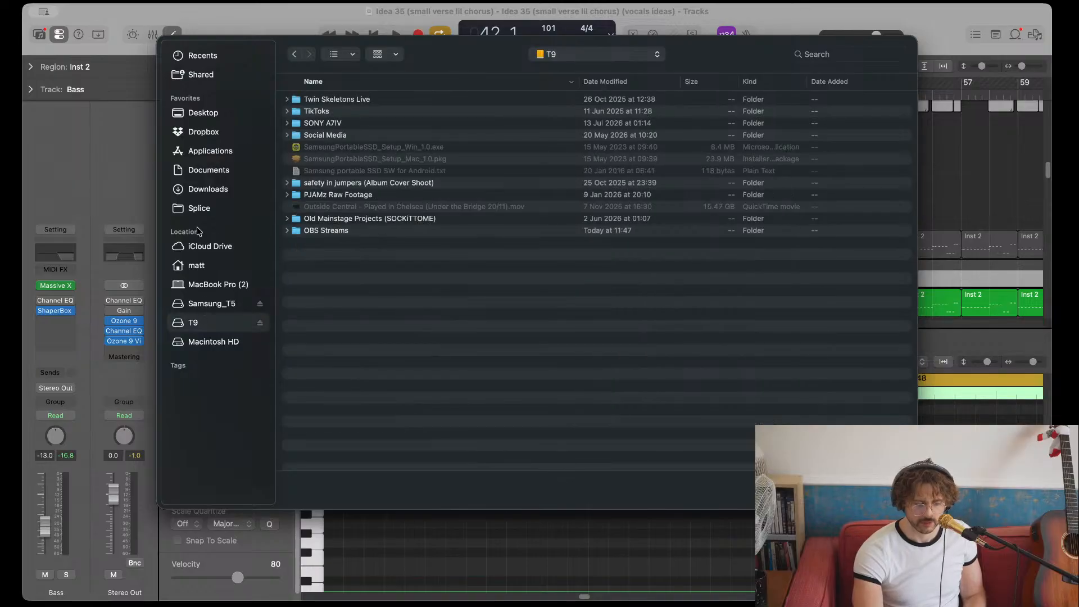
pyautogui.click(214, 111)
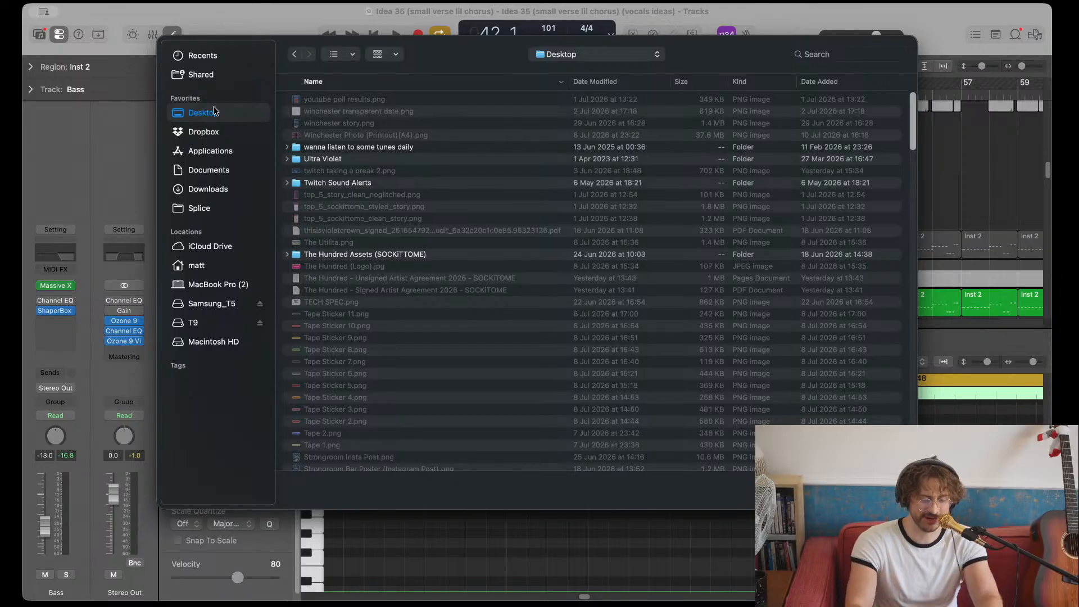
pyautogui.scroll(-20, 409, 205)
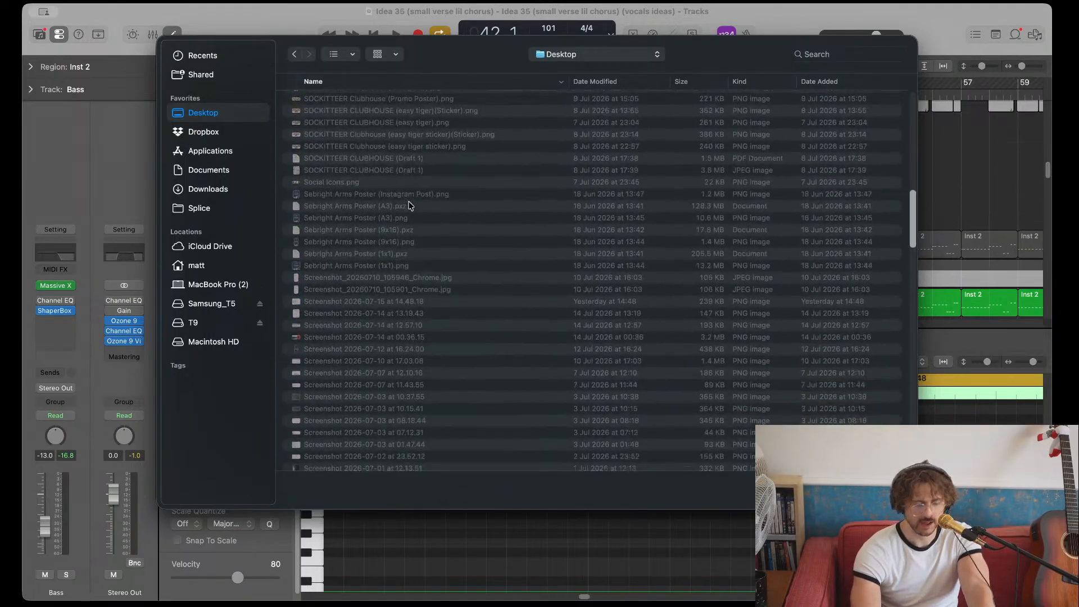
pyautogui.scroll(15, 376, 265)
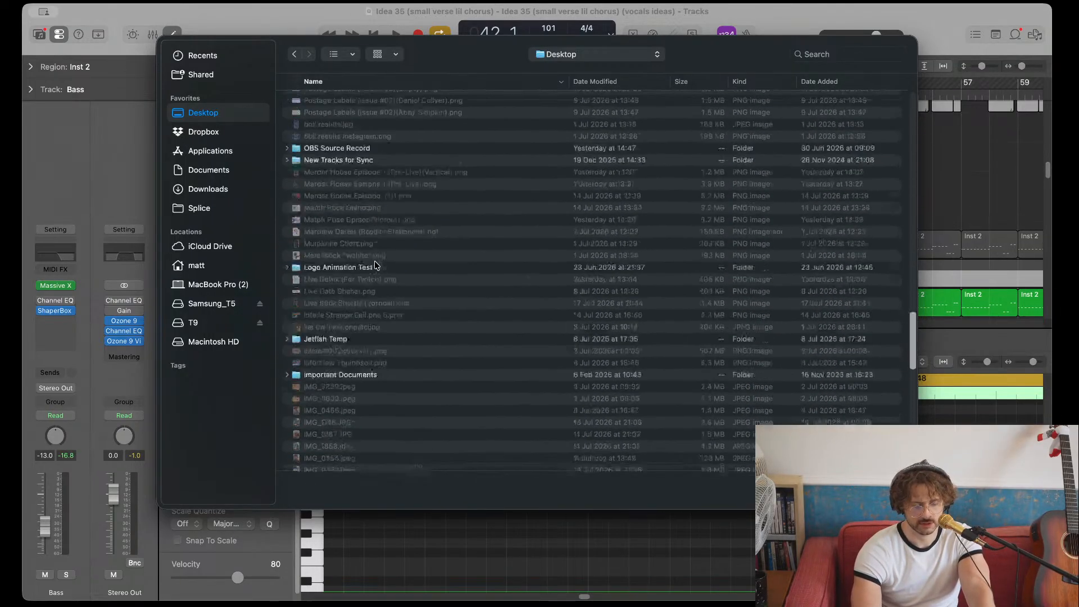
pyautogui.scroll(-6, 376, 265)
pyautogui.doubleClick(361, 250)
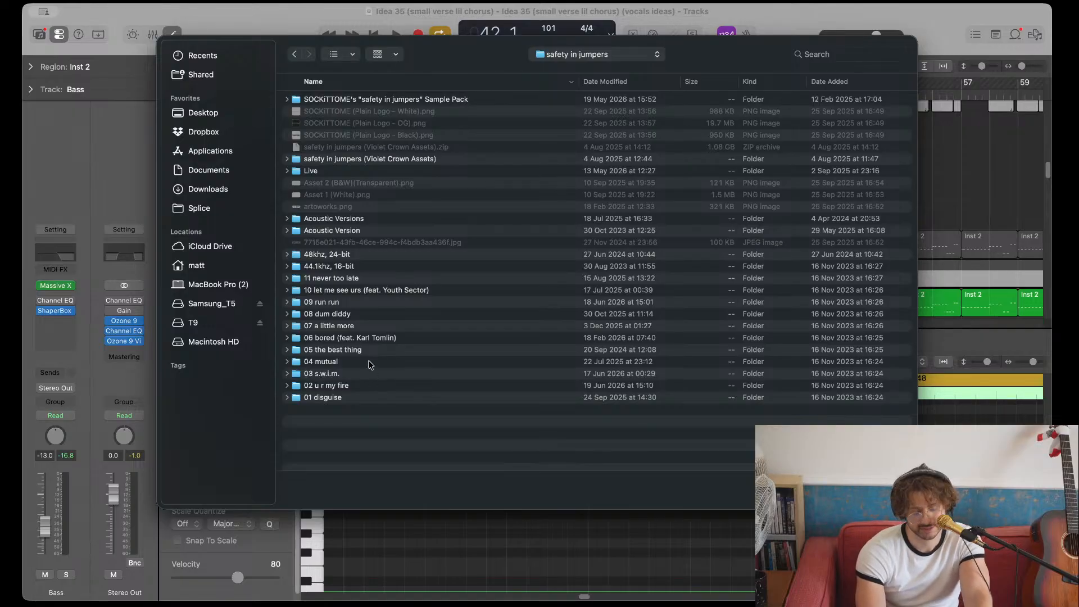
# - Look through the 03 s.w.i.m., Acoustic Versions and Acoustic Version folders for the swim recording, and return to safety in jumpers
pyautogui.doubleClick(335, 375)
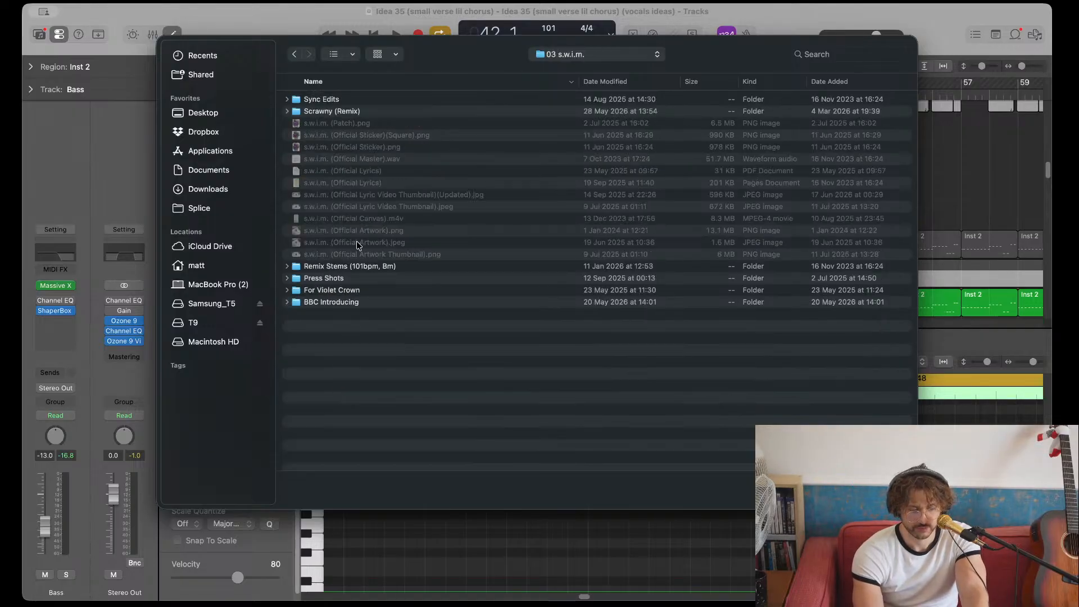
pyautogui.press('super+Up')
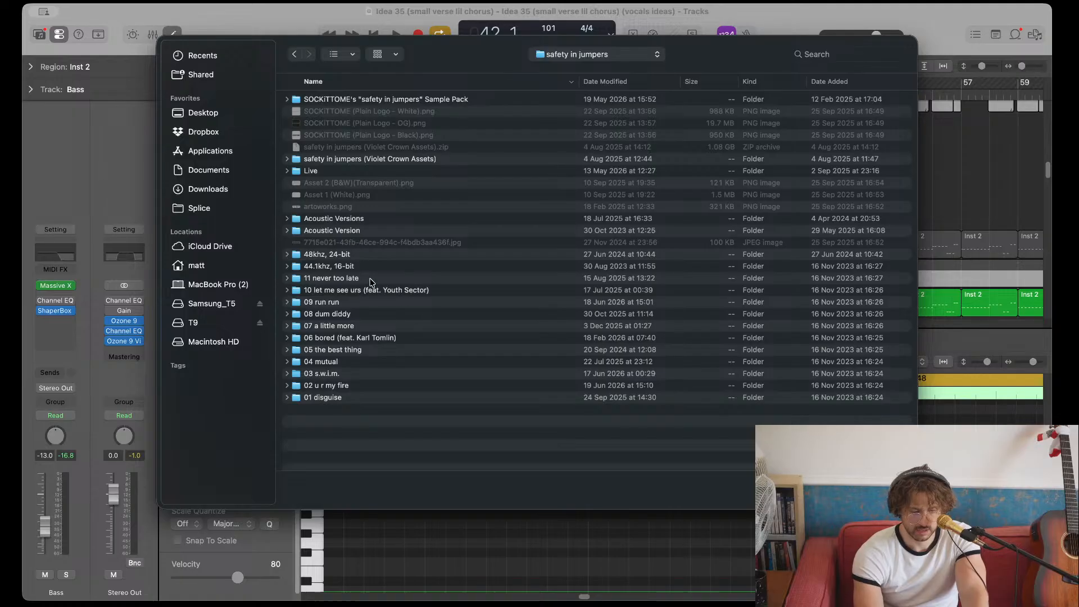
pyautogui.click(345, 222)
pyautogui.doubleClick(346, 223)
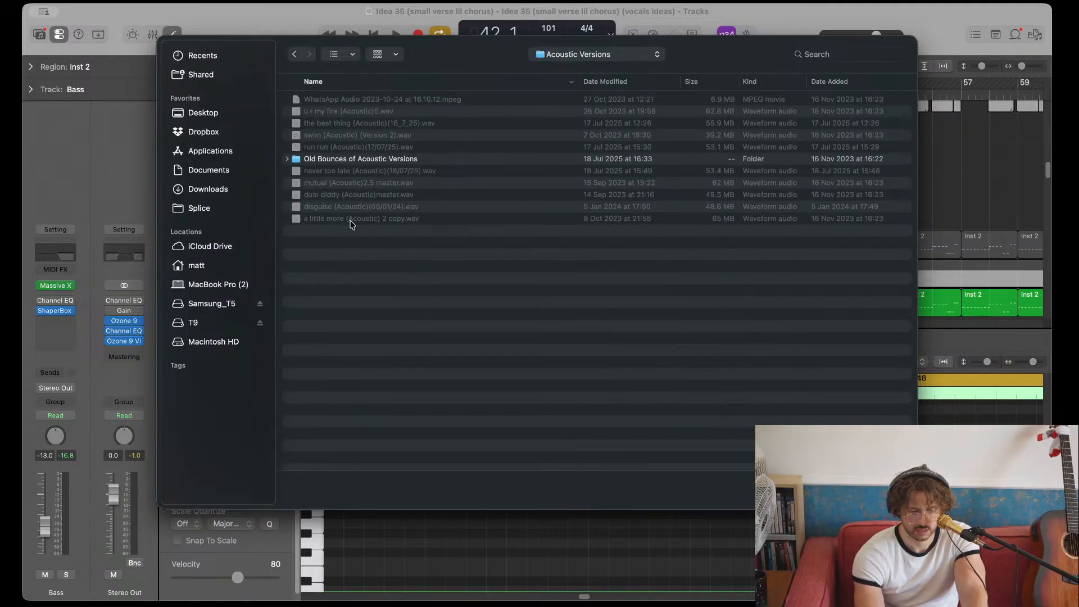
pyautogui.press('super+Up')
pyautogui.doubleClick(355, 230)
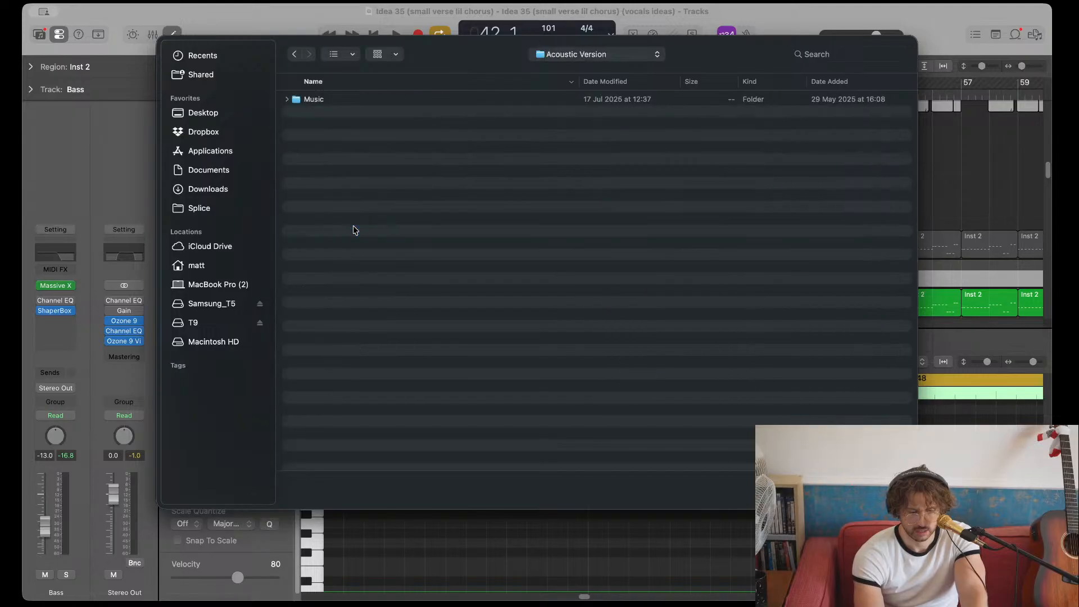
pyautogui.doubleClick(335, 103)
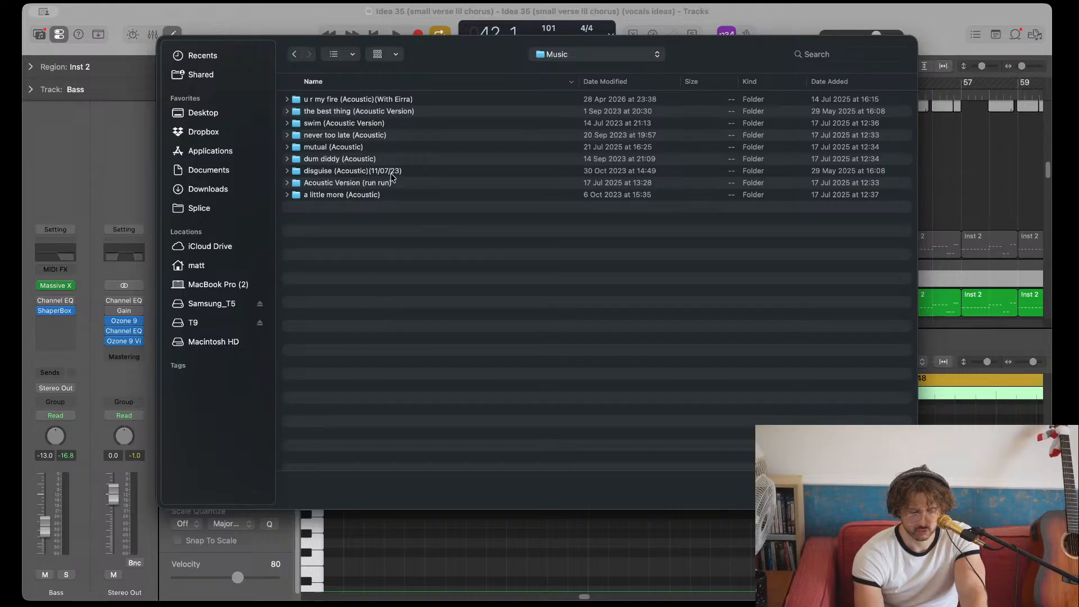
pyautogui.press('super+Up')
pyautogui.press('super+Up')
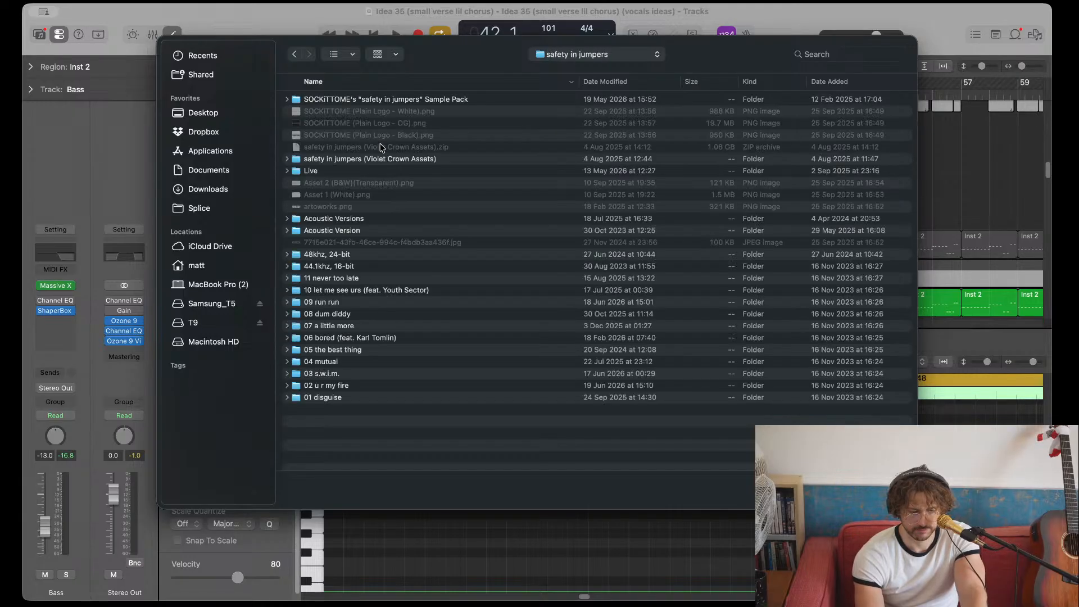
# - Check the 44.1khz, 16-bit folder, locate swim (Acoustic) (Version 2).wav in Acoustic Versions, and close the file browser
pyautogui.doubleClick(347, 267)
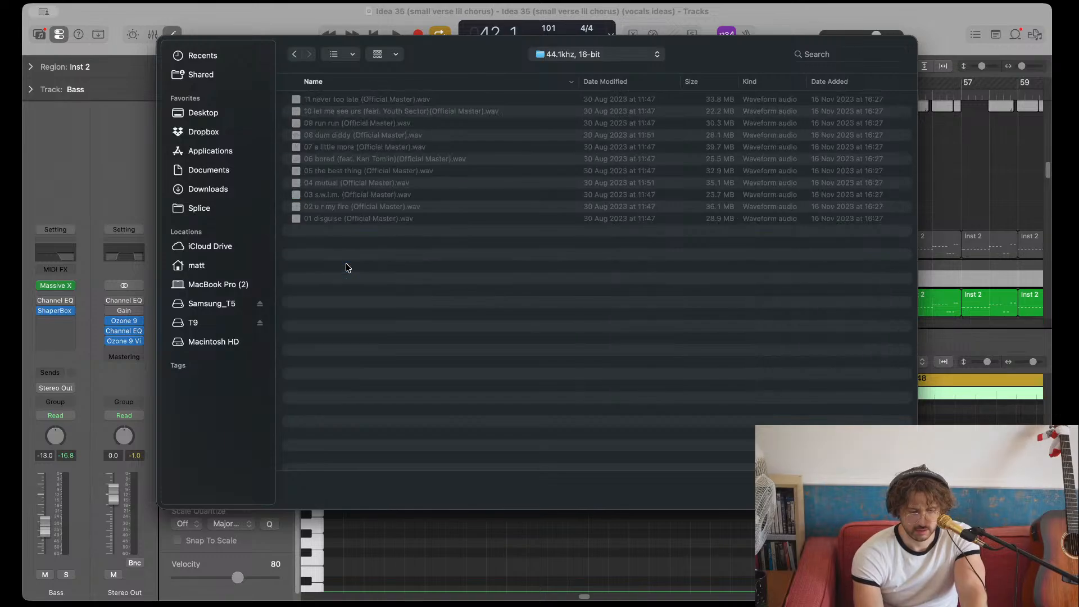
pyautogui.press('super+Up')
pyautogui.doubleClick(338, 232)
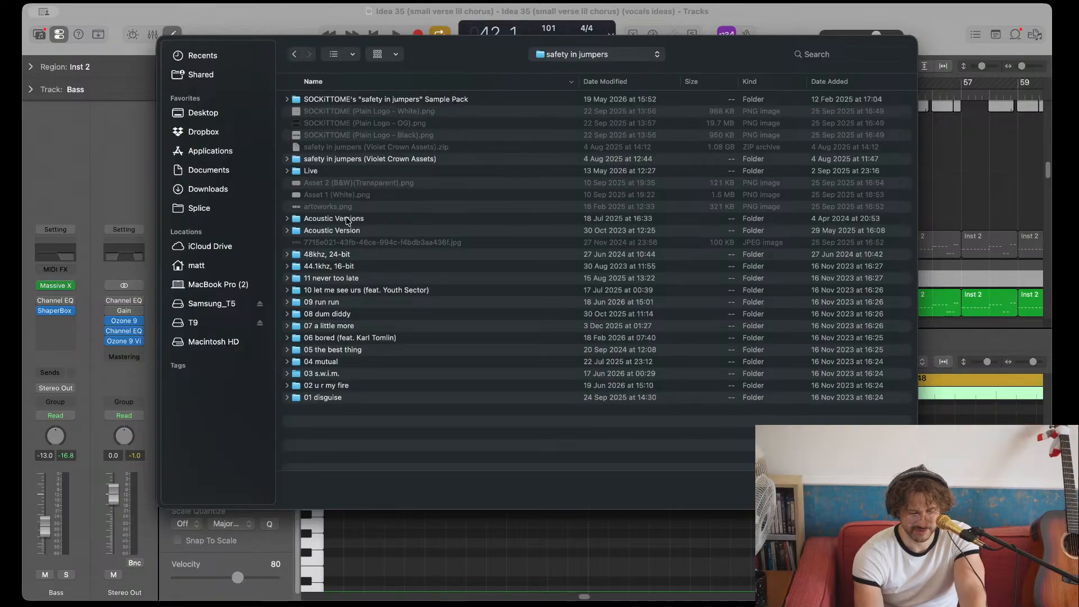
pyautogui.doubleClick(347, 219)
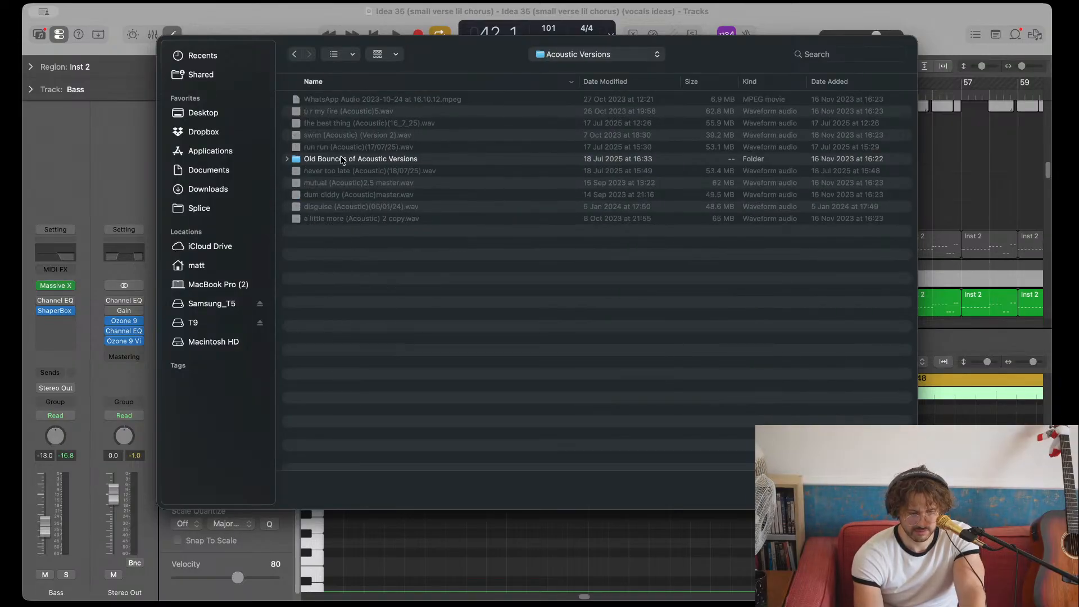
pyautogui.click(353, 137)
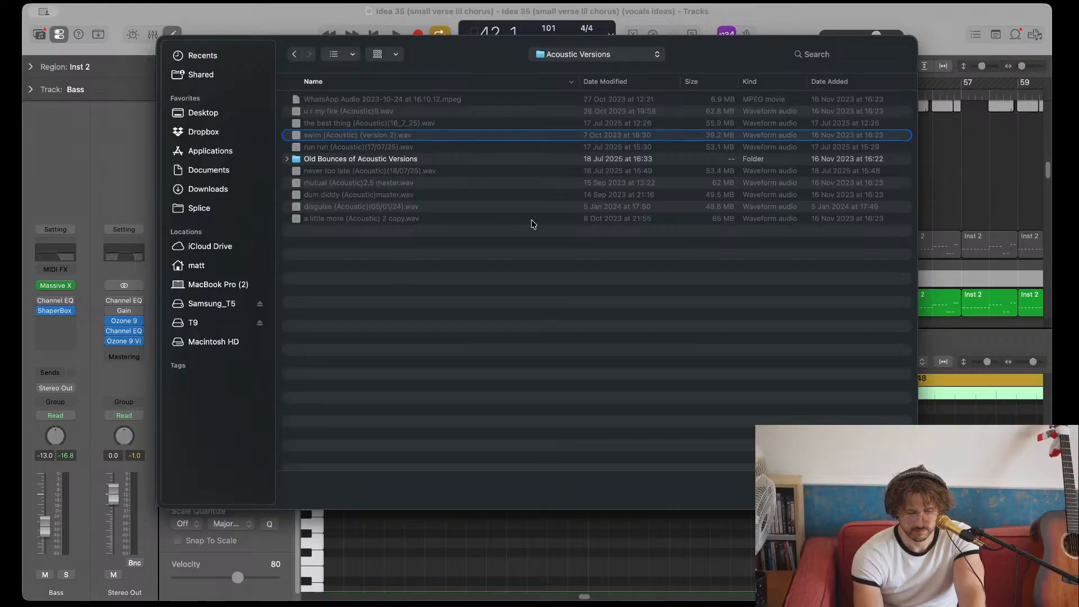
pyautogui.click(973, 127)
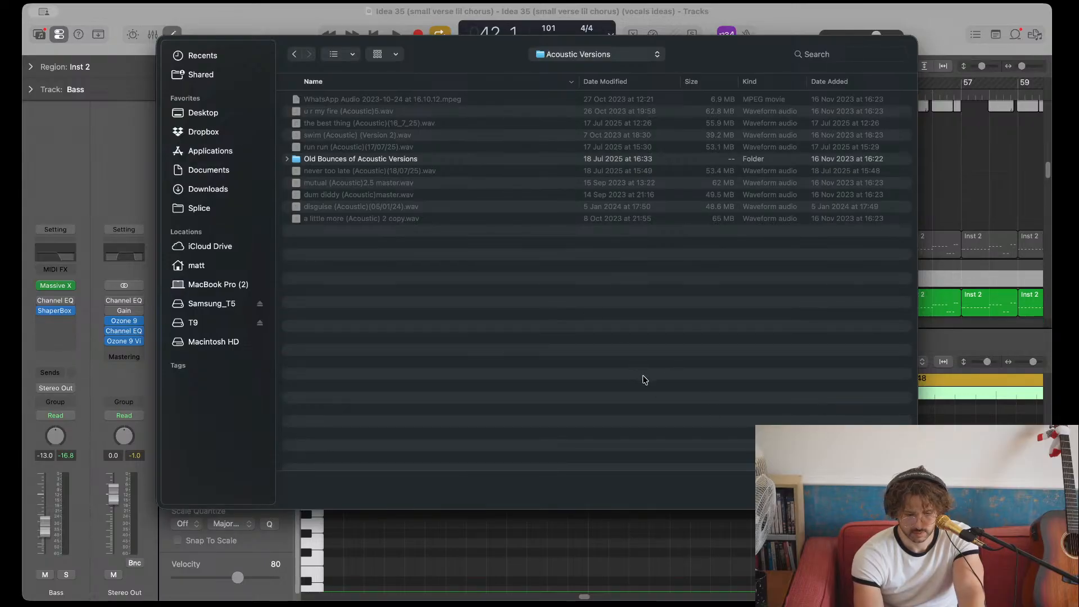
pyautogui.press('Escape')
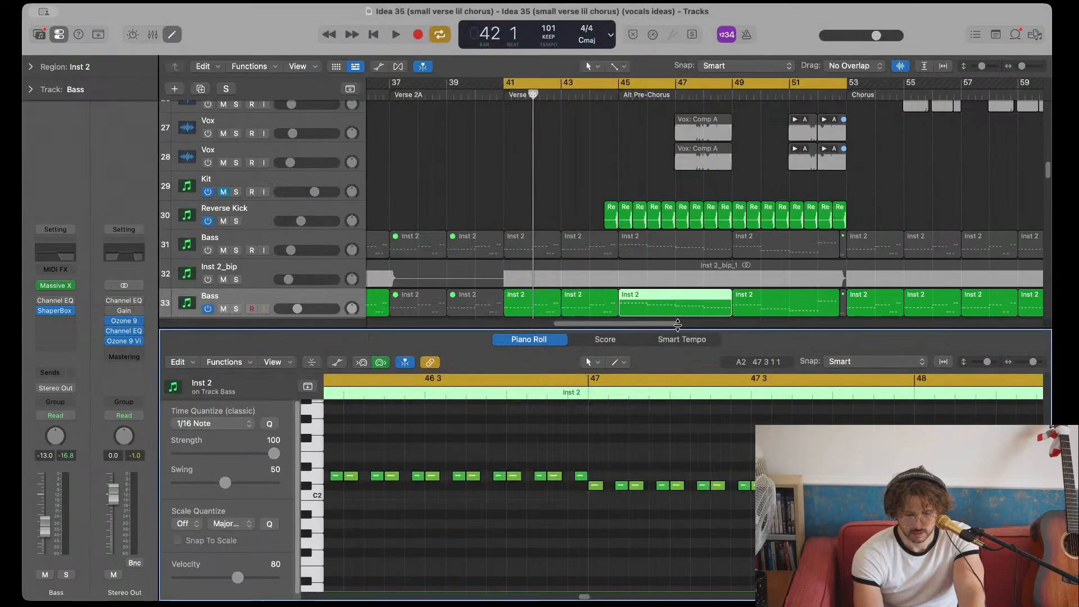
# - Import swim (Acoustic) (Version 2).wav at bar 51 on a new audio track below the last Vox track
pyautogui.press('super+Tab')
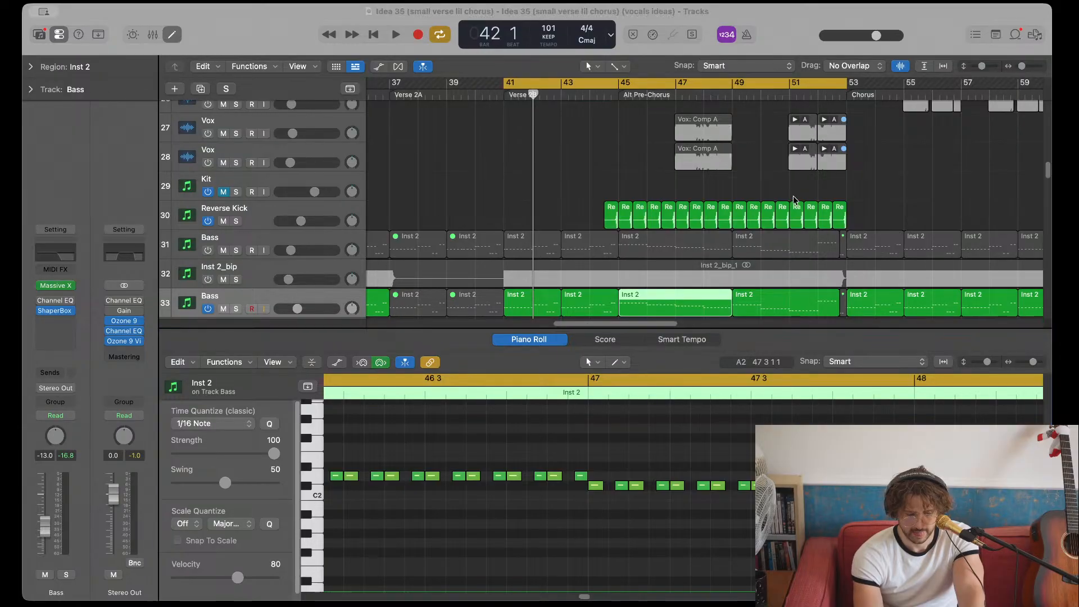
pyautogui.scroll(-5, 527, 268)
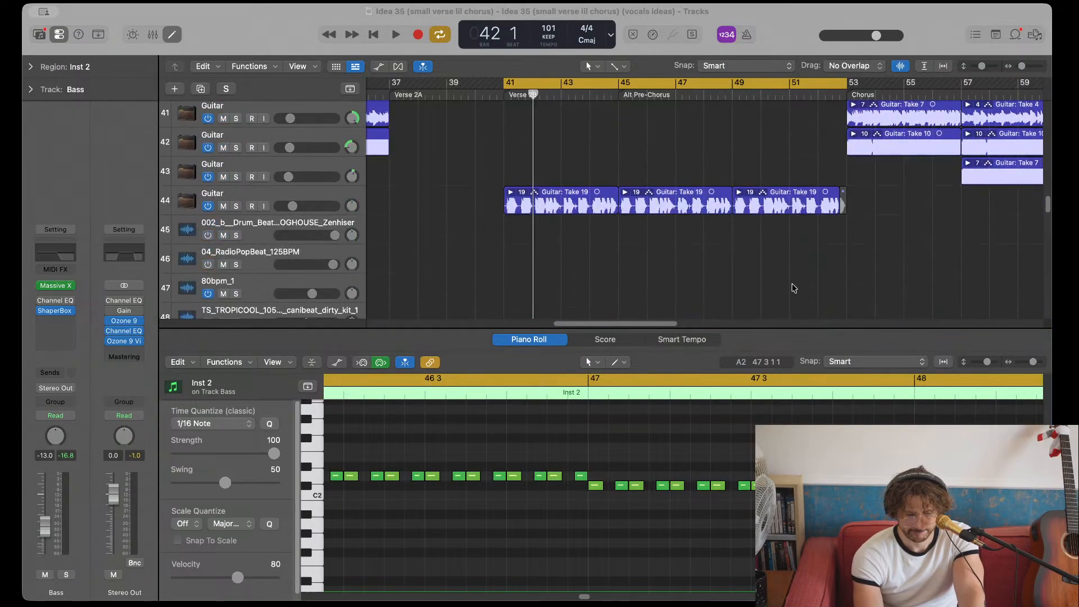
pyautogui.scroll(-15, 792, 288)
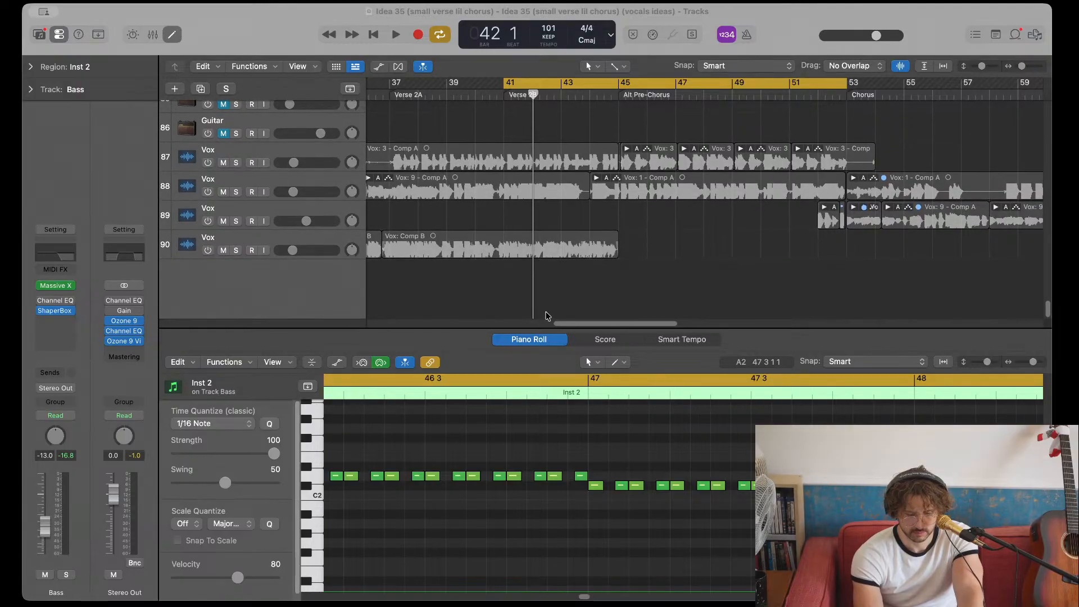
pyautogui.moveTo(545, 315); pyautogui.dragTo(789, 304)
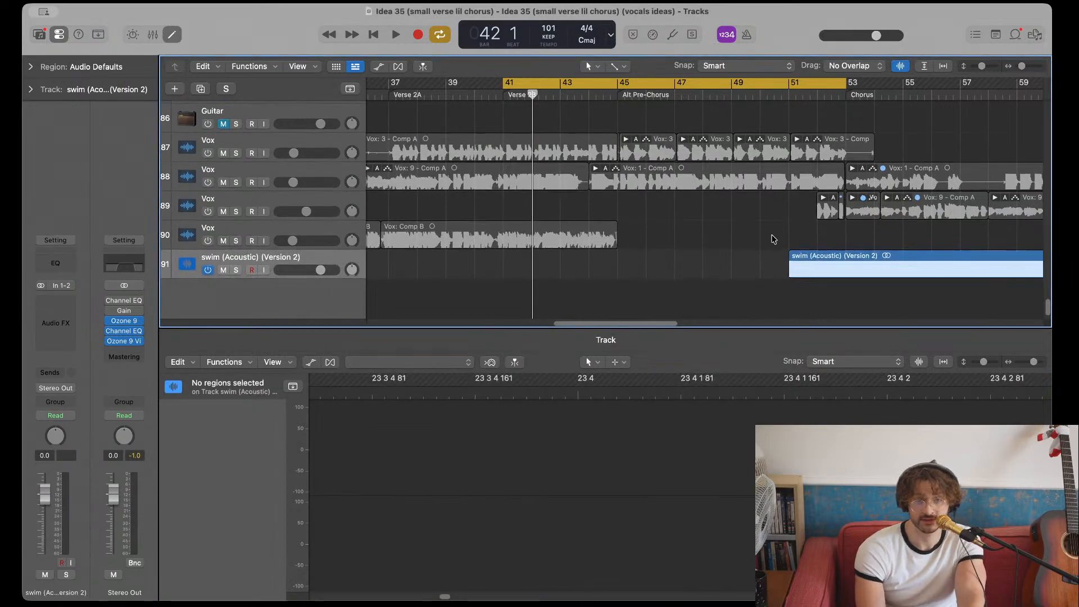
# - Set the cycle range to cover the whole swim (Acoustic) (Version 2) region, starting at bar 51
pyautogui.hscroll(3, 764, 227)
pyautogui.scroll(-5, 764, 227)
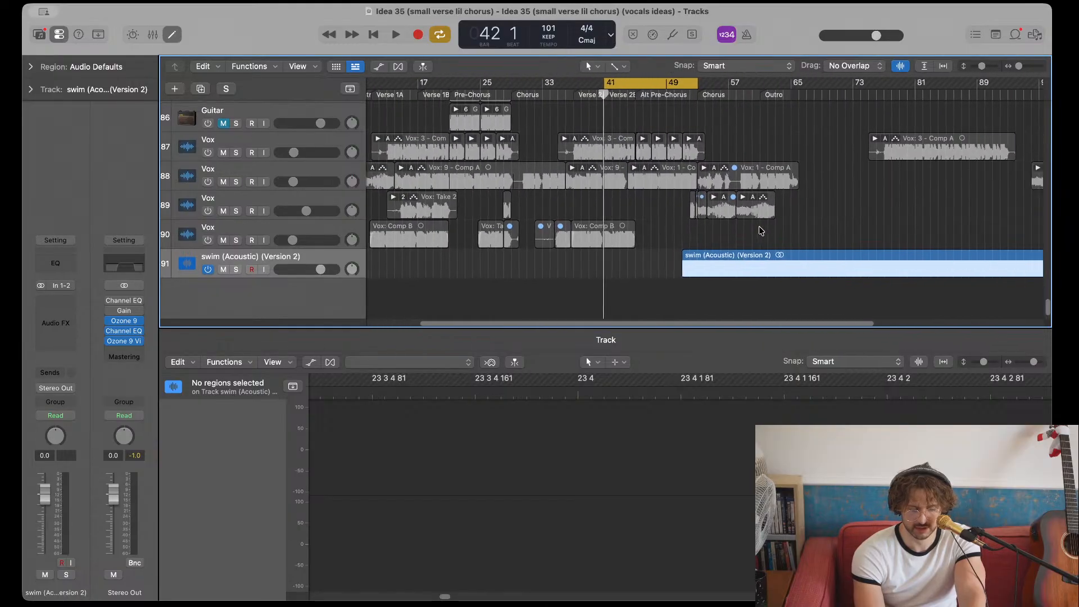
pyautogui.hscroll(4, 759, 227)
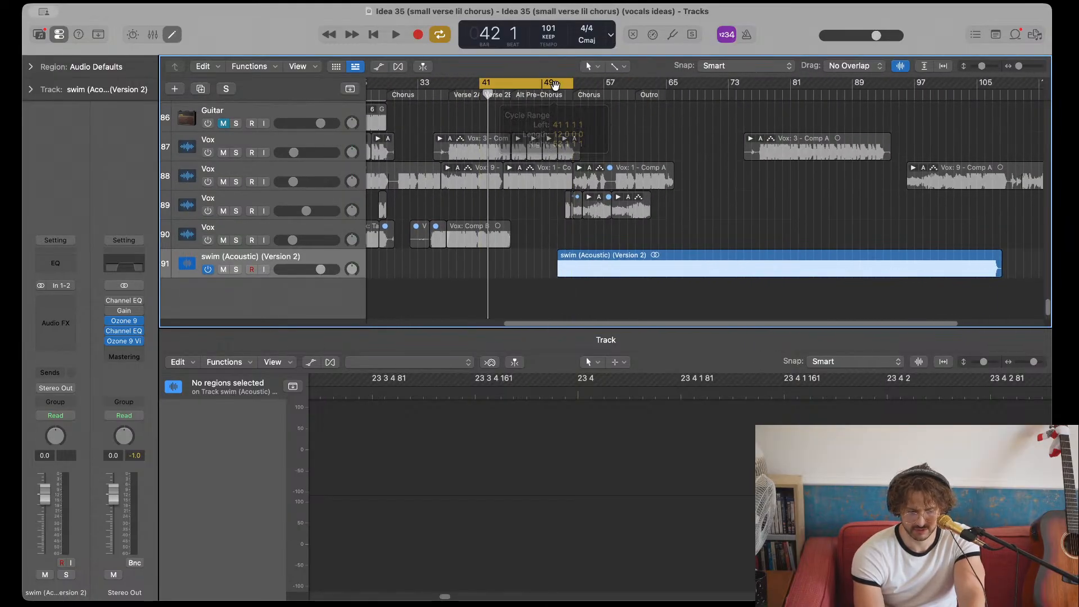
pyautogui.moveTo(557, 84); pyautogui.dragTo(994, 83)
pyautogui.moveTo(908, 86); pyautogui.dragTo(557, 85)
# - Solo the swim (Acoustic) (Version 2) track and play it from bar 51
pyautogui.press('space')
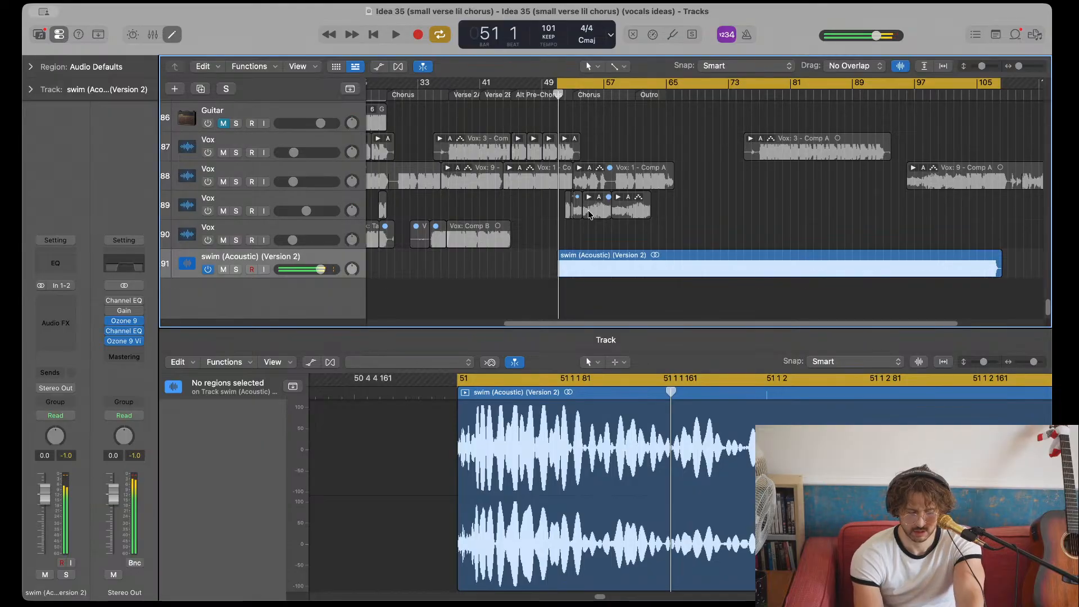
pyautogui.press('space')
pyautogui.press('s')
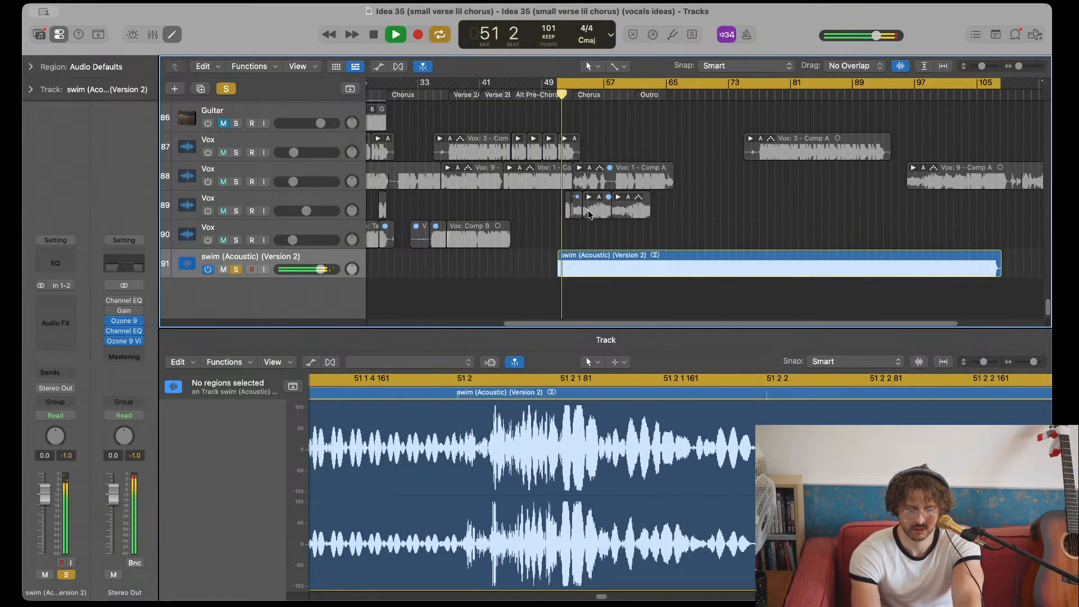
pyautogui.scroll(3, 571, 298)
pyautogui.hscroll(5, 588, 264)
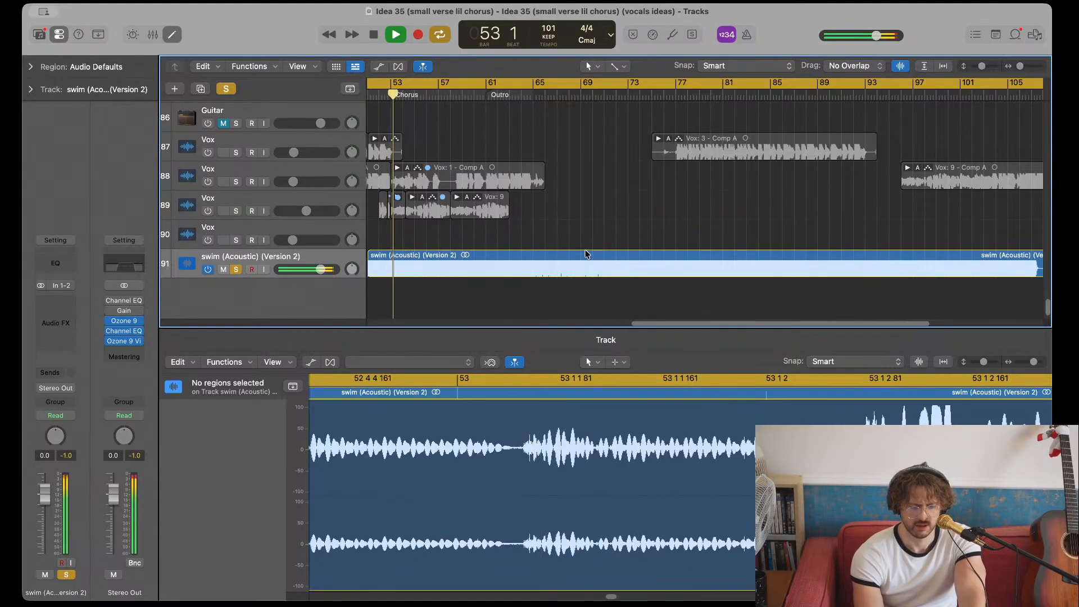
pyautogui.hscroll(-2, 549, 239)
pyautogui.scroll(-1, 549, 239)
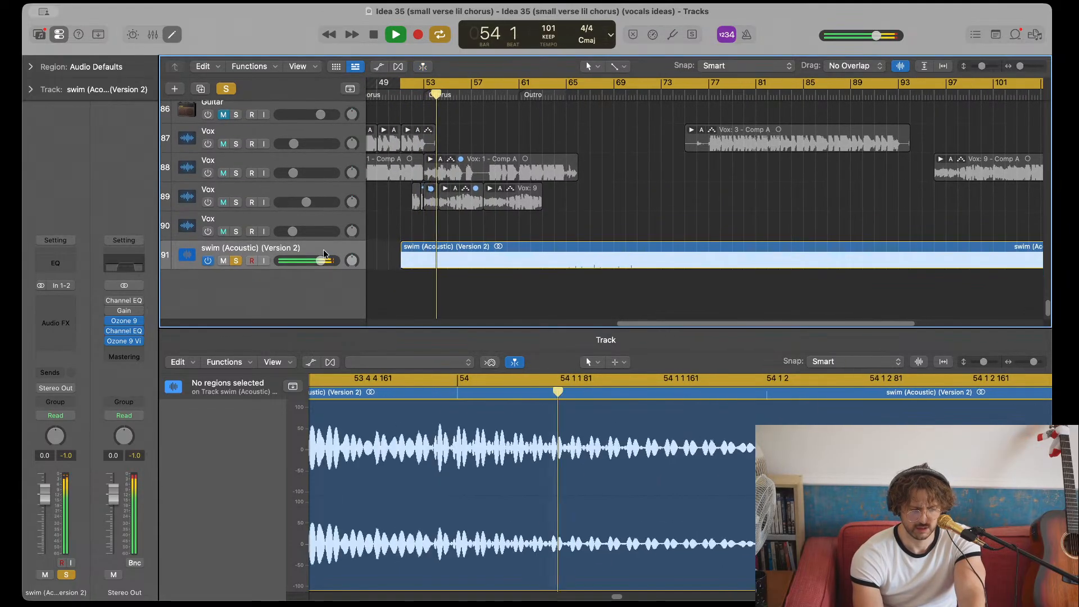
# - Bypass the Ozone 9 Vi, Channel EQ and Ozone 9 plug-ins on the Stereo Out channel during playback
pyautogui.press('super+Tab')
pyautogui.click(109, 341)
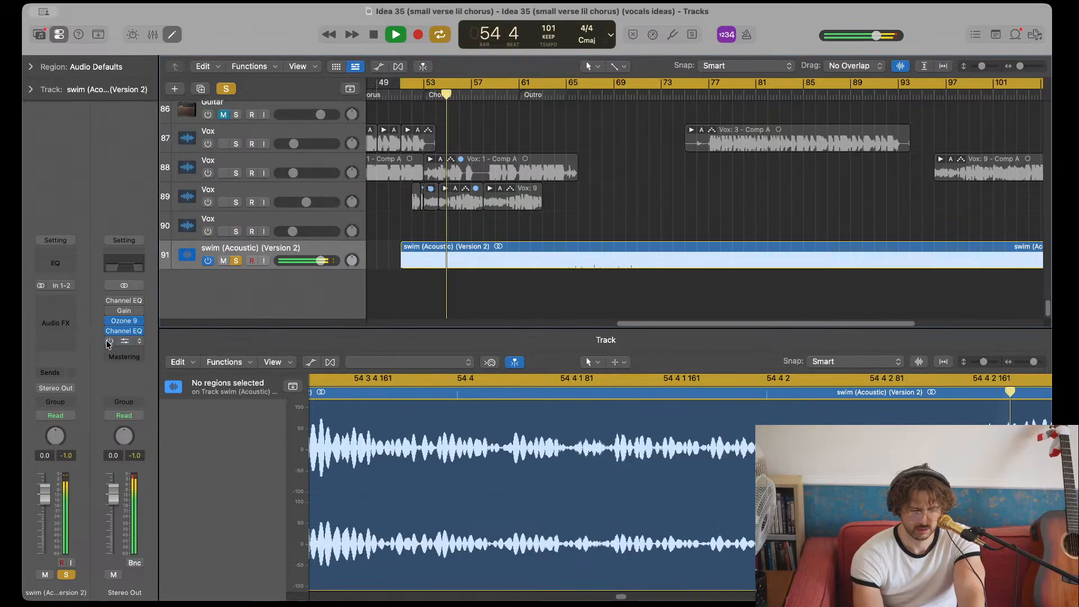
pyautogui.click(109, 331)
pyautogui.click(109, 325)
pyautogui.click(109, 323)
pyautogui.click(109, 321)
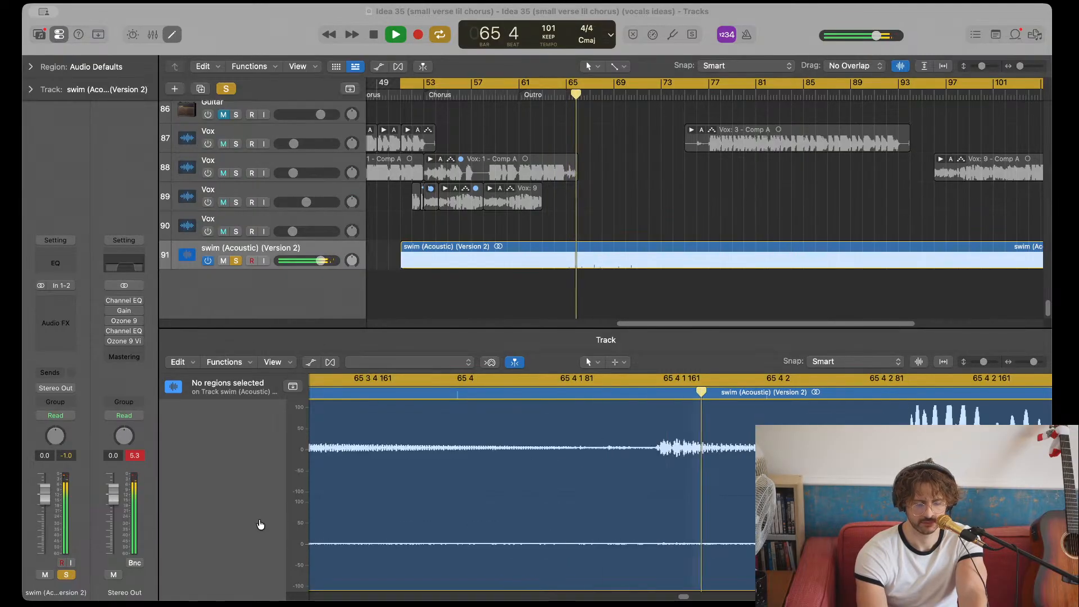
# - Lower the swim (Acoustic) (Version 2) track's volume to -3.5 dB, play through to bar 107, stop playback, and switch away from Logic Pro
pyautogui.click(650, 226)
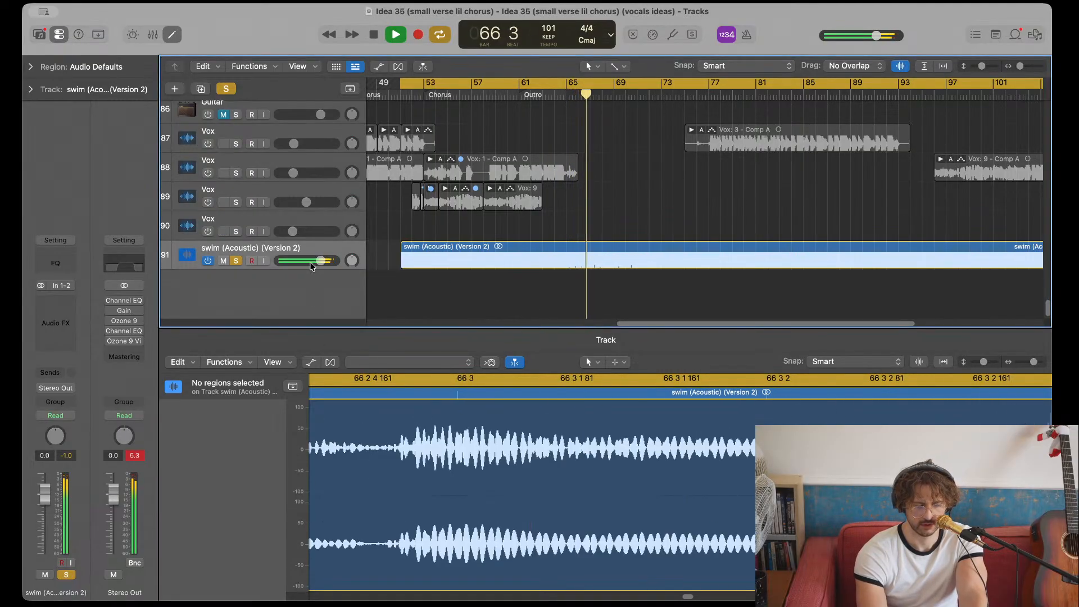
pyautogui.moveTo(320, 260); pyautogui.dragTo(312, 260)
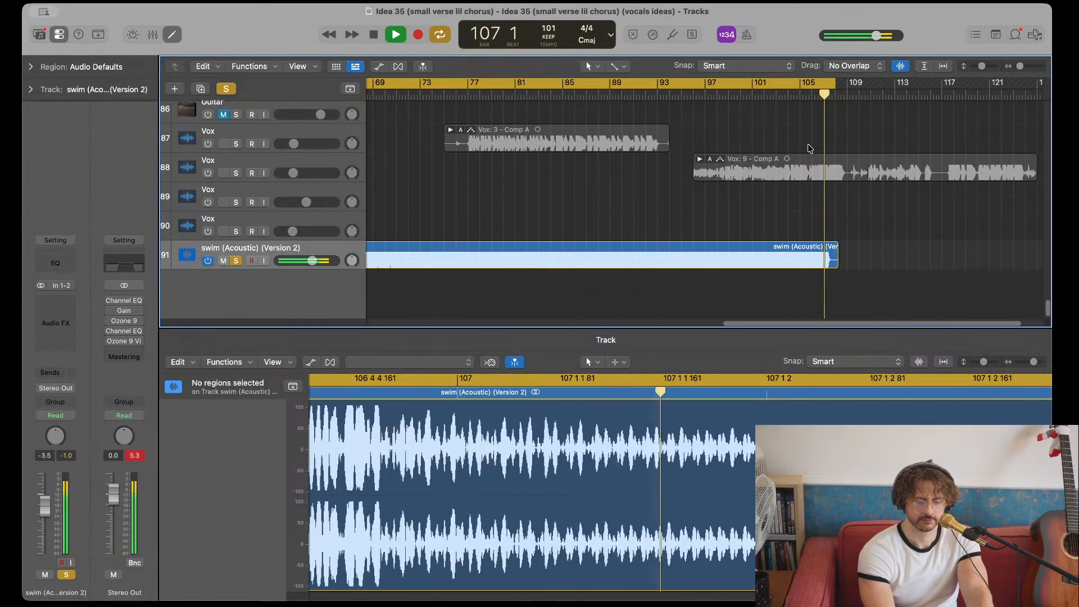
pyautogui.press('space')
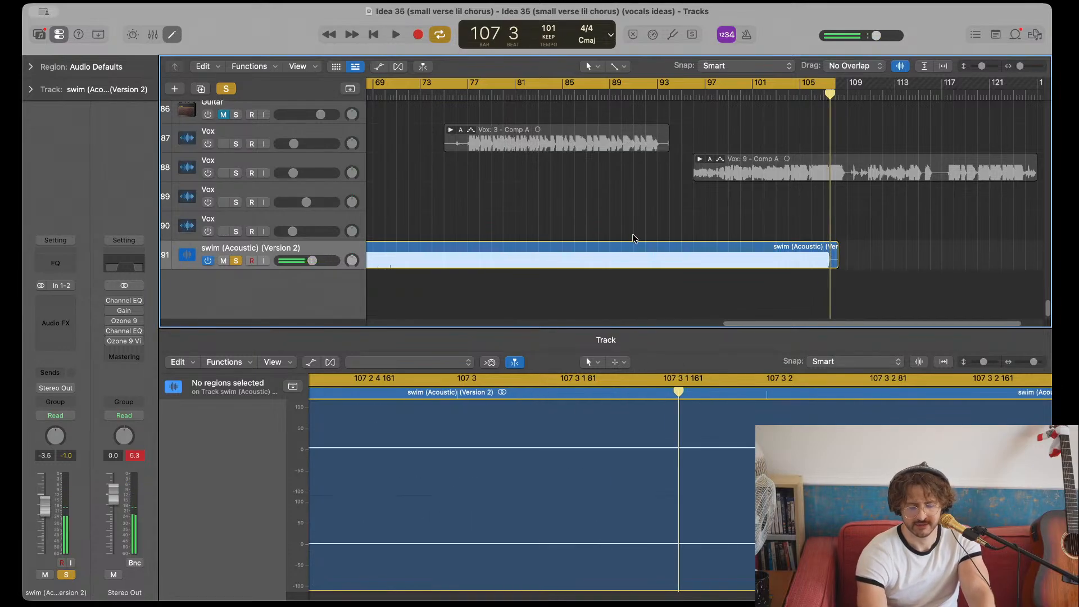
pyautogui.press('super+Tab')
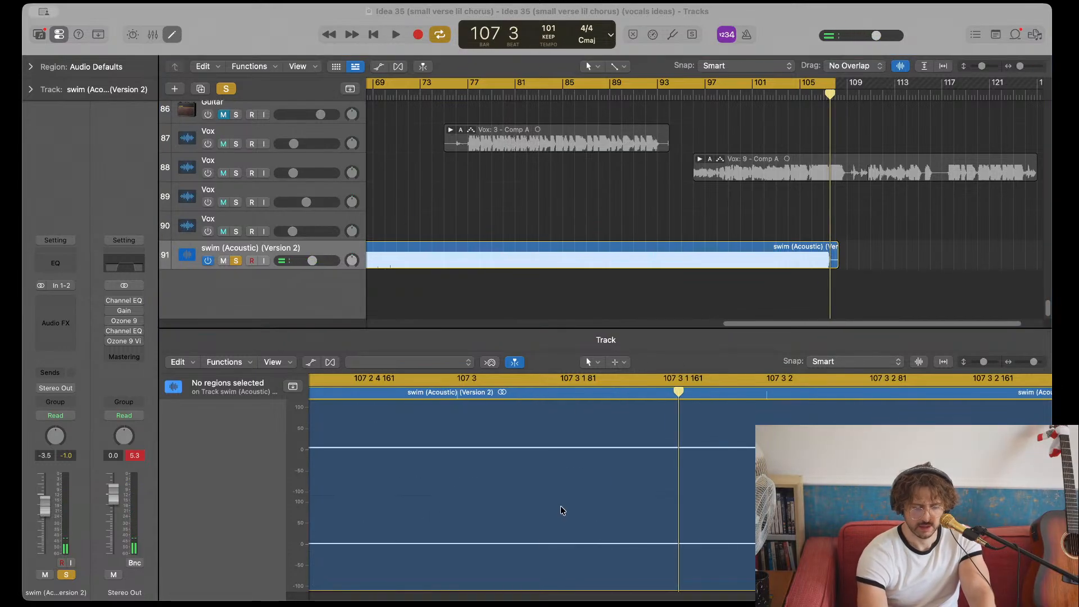